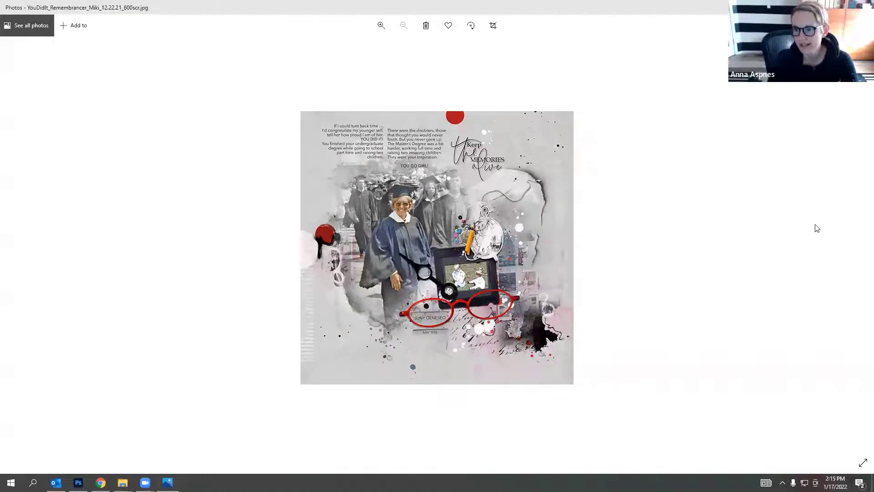
# Close the photo viewer and open AASPN_RemembrancerArtsyLayeredTemplate.psd from the Remembrancer Artsy Layered Template folder in Photoshop.
pyautogui.hotkey('alt', 'F4')
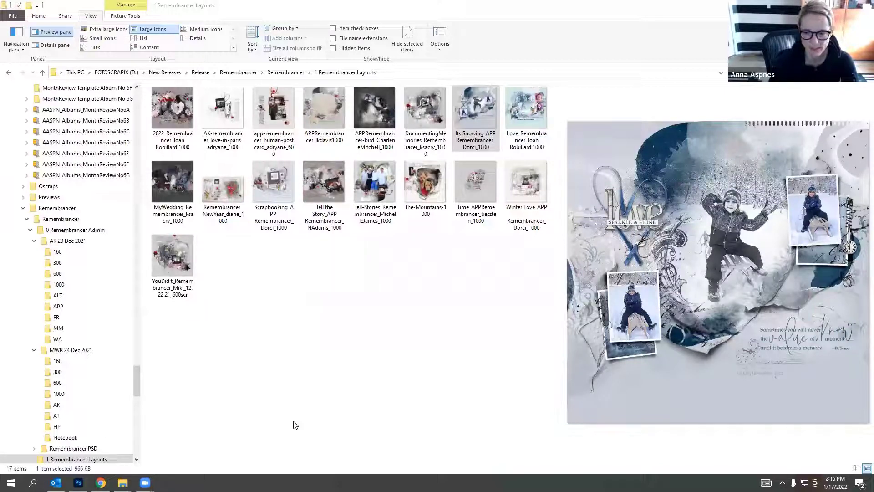
pyautogui.click(284, 73)
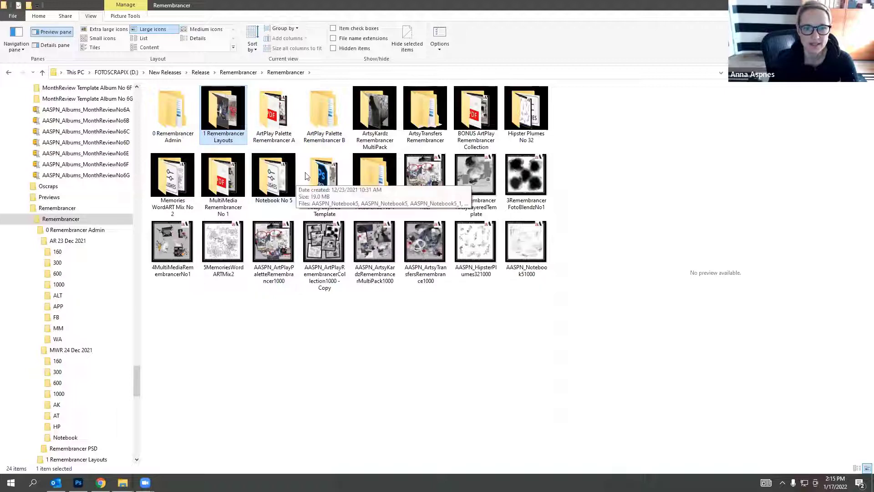
pyautogui.doubleClick(328, 176)
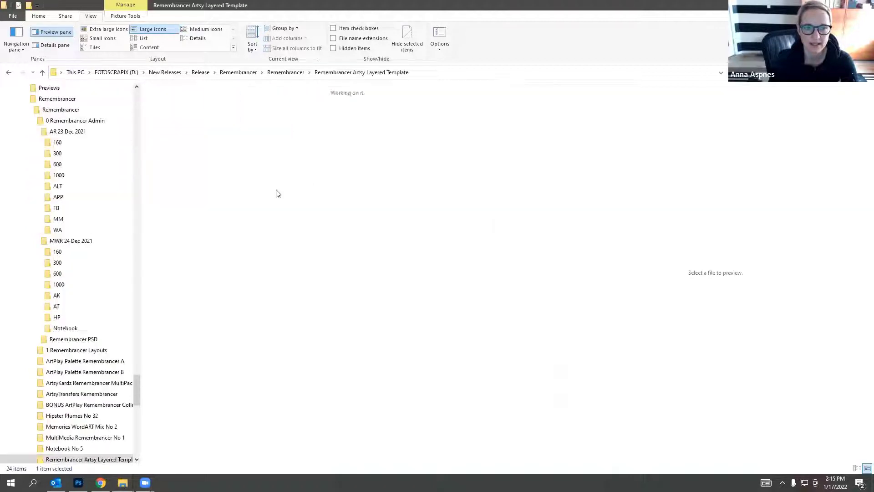
pyautogui.moveTo(224, 109); pyautogui.dragTo(201, 255)
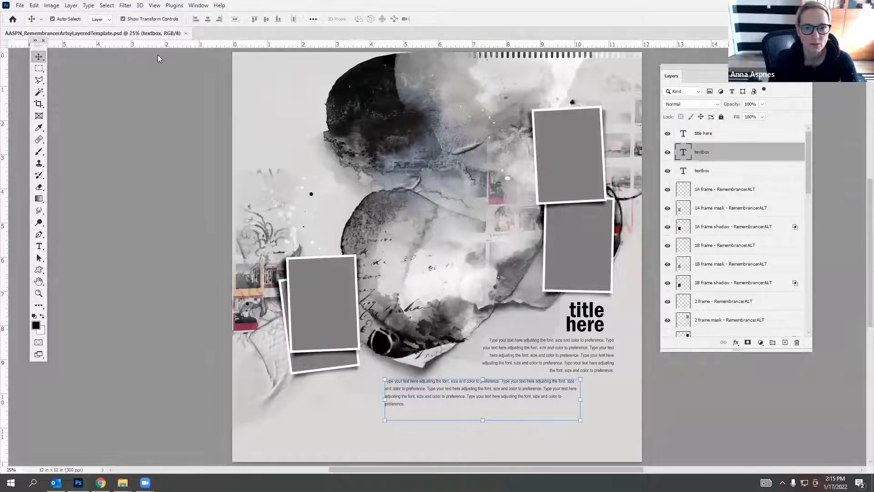
# Float the template in its own document window and rotate the entire canvas 90° clockwise.
pyautogui.moveTo(158, 34); pyautogui.dragTo(320, 37)
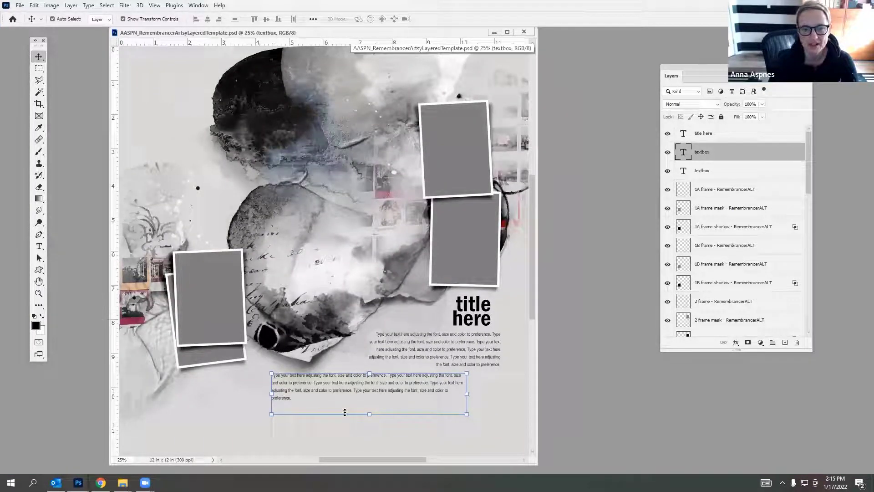
pyautogui.moveTo(279, 36); pyautogui.dragTo(260, 41)
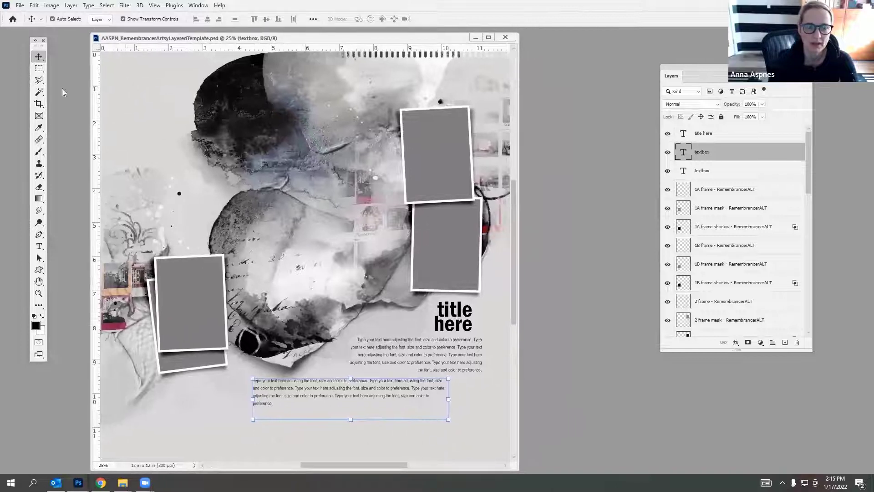
pyautogui.click(52, 7)
pyautogui.moveTo(94, 93)
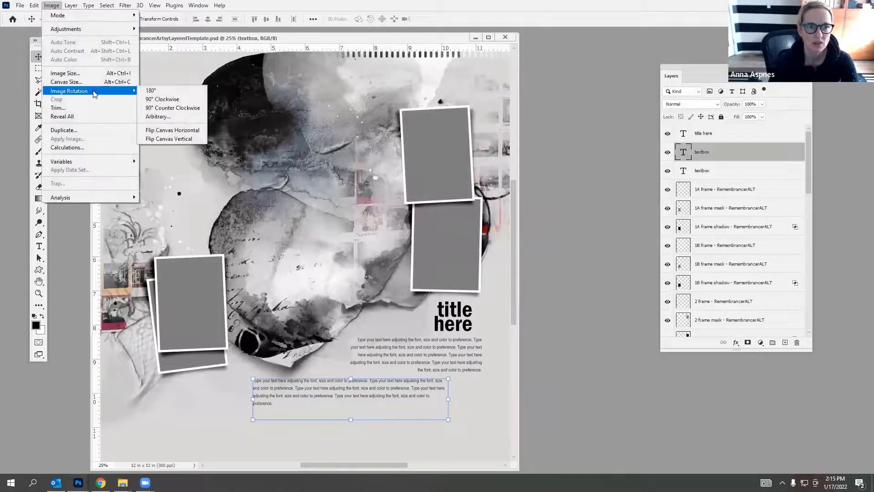
pyautogui.click(176, 103)
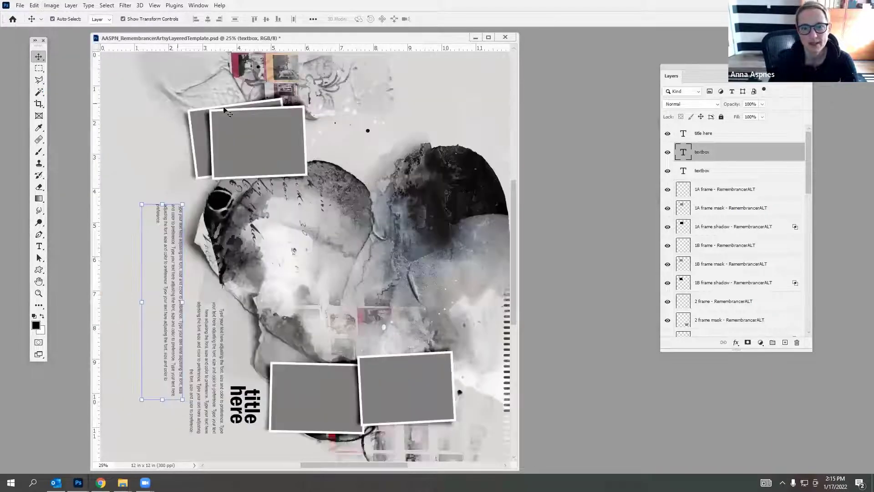
pyautogui.moveTo(337, 40); pyautogui.dragTo(308, 39)
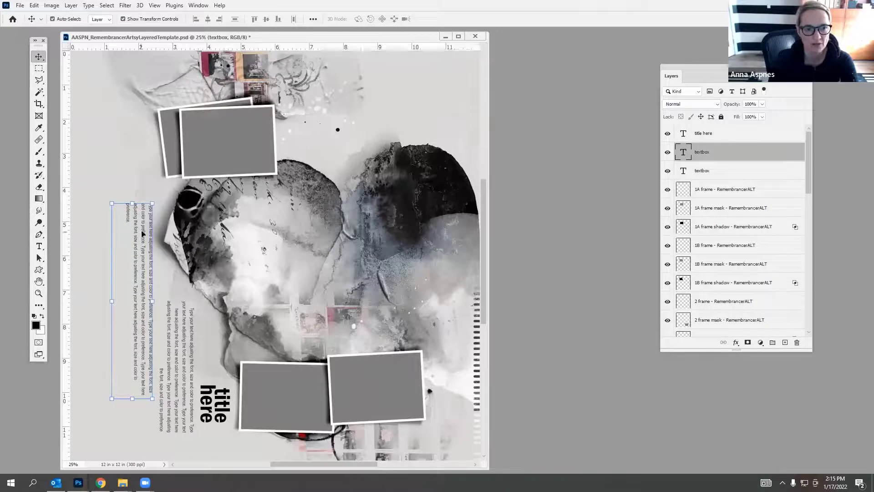
# Rotate the selected left-aligned text box 90° counterclockwise so its text reads horizontally.
pyautogui.click(36, 5)
pyautogui.moveTo(69, 214)
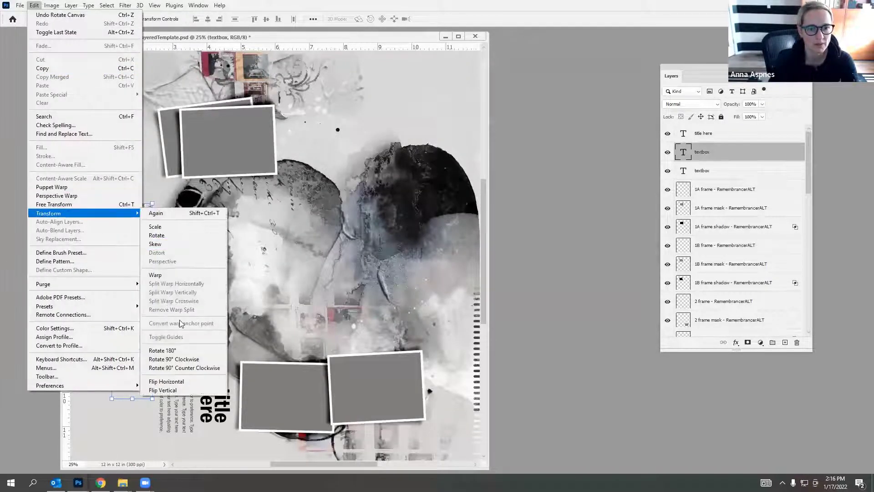
pyautogui.click(185, 368)
pyautogui.moveTo(138, 286); pyautogui.dragTo(197, 247)
# Reshape the left-aligned text box into a tall, narrow column at the page's left edge.
pyautogui.click(39, 246)
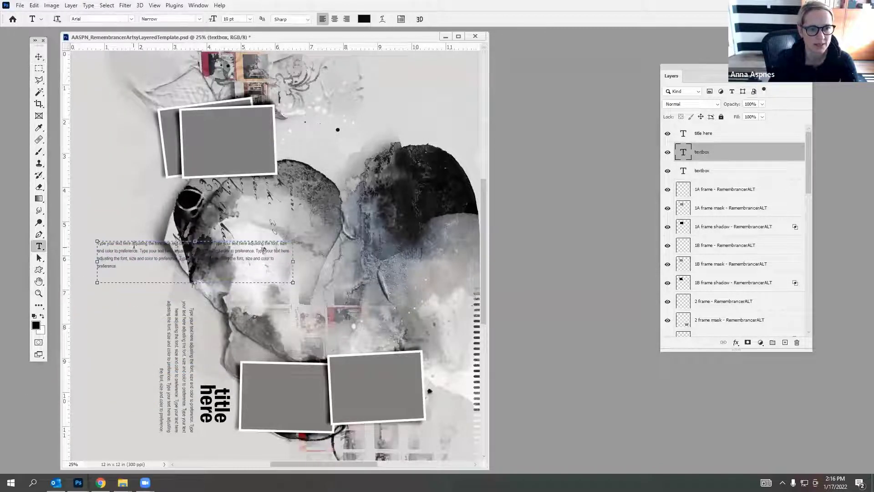
pyautogui.click(292, 260)
pyautogui.moveTo(292, 262); pyautogui.dragTo(126, 439)
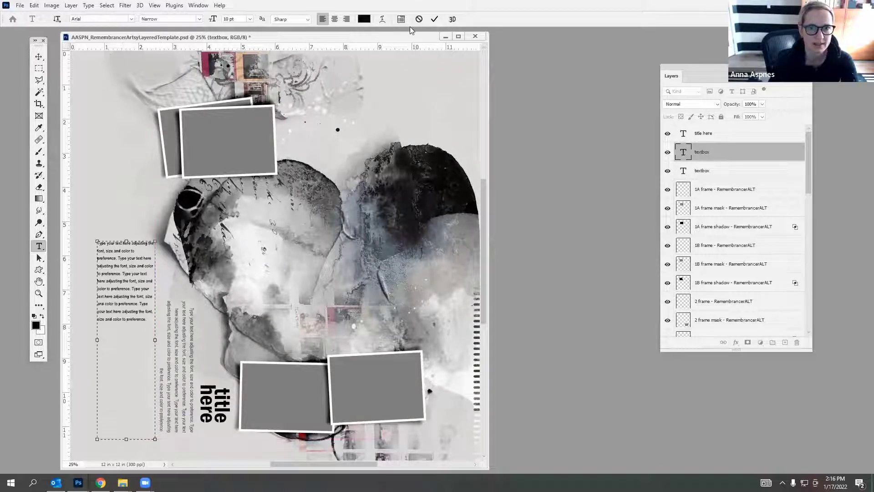
pyautogui.click(435, 19)
# Rotate the title and the right-aligned text box together 90° counterclockwise.
pyautogui.click(190, 347)
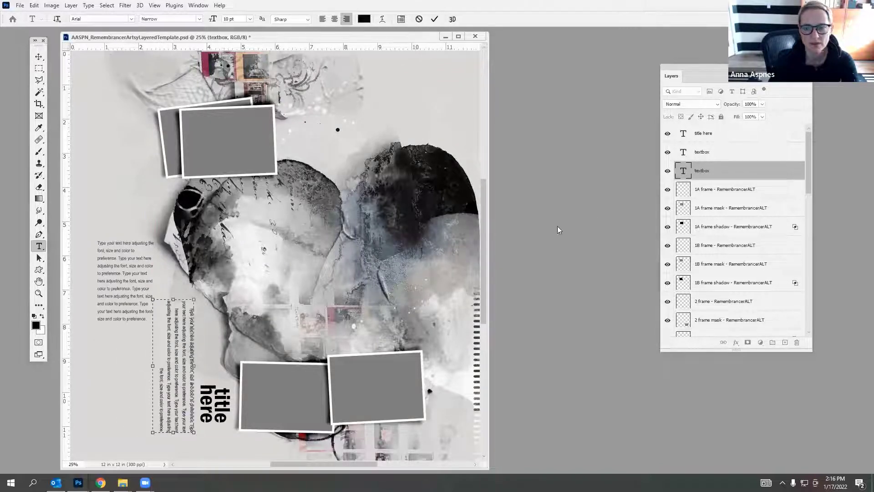
pyautogui.keyDown('ctrl'); pyautogui.click(705, 133); pyautogui.keyUp('ctrl')
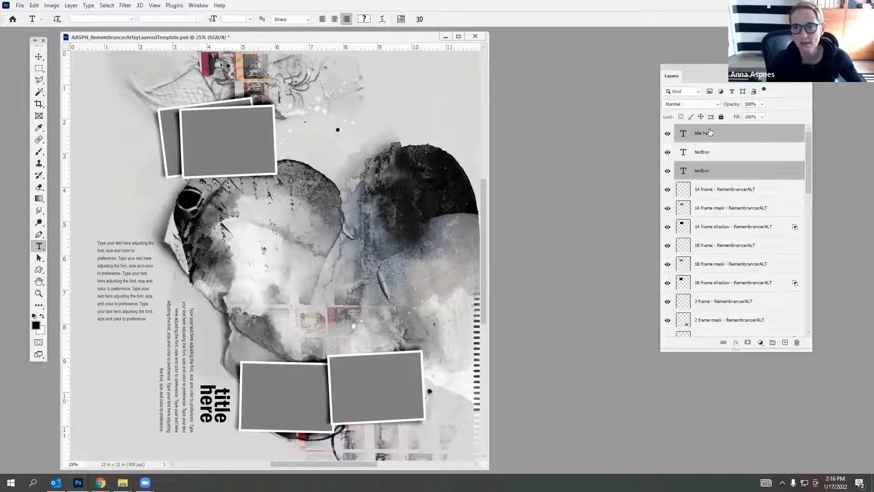
pyautogui.click(34, 6)
pyautogui.moveTo(91, 203)
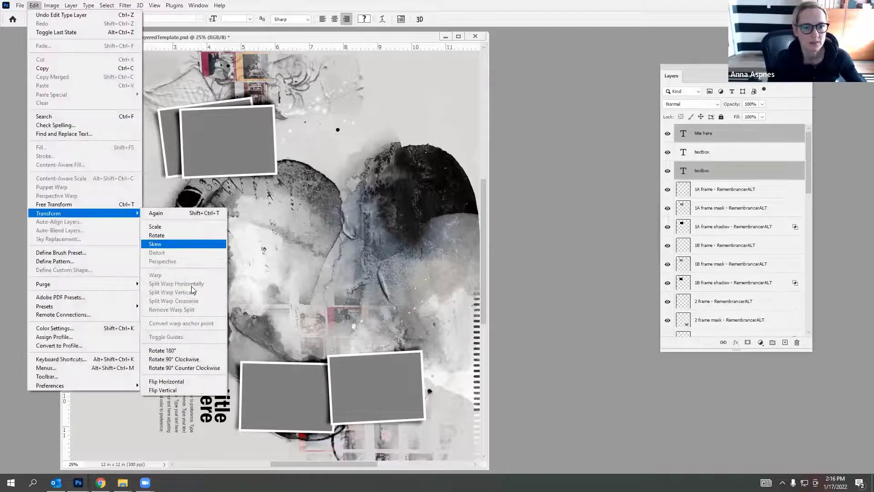
pyautogui.click(193, 369)
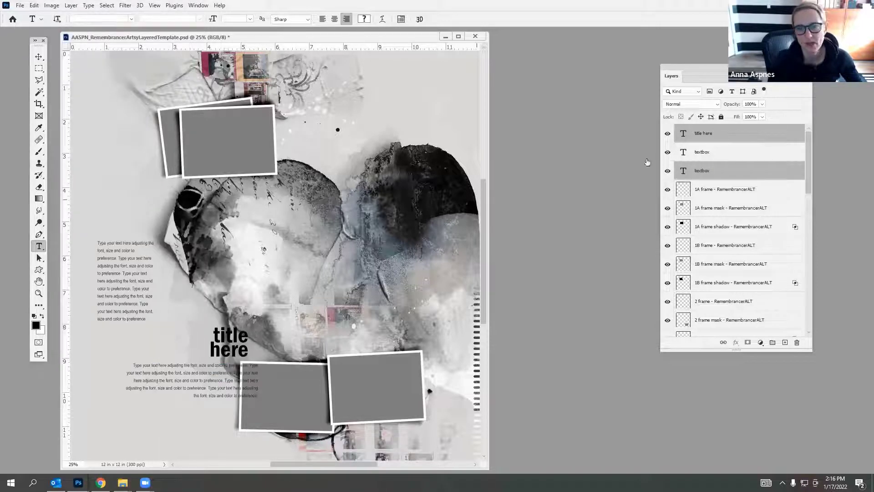
# Move the title and its text box up and left off the photo frame, and place the narrow text column beside the title.
pyautogui.click(38, 57)
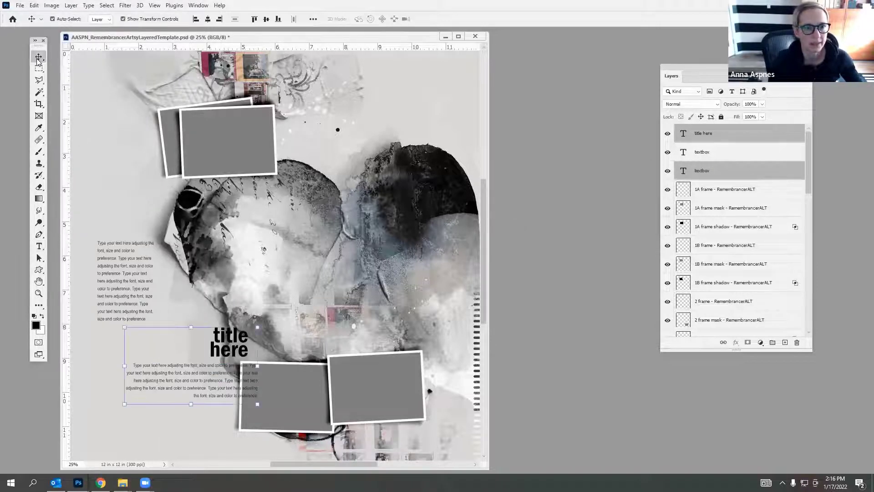
pyautogui.moveTo(234, 343); pyautogui.dragTo(203, 329)
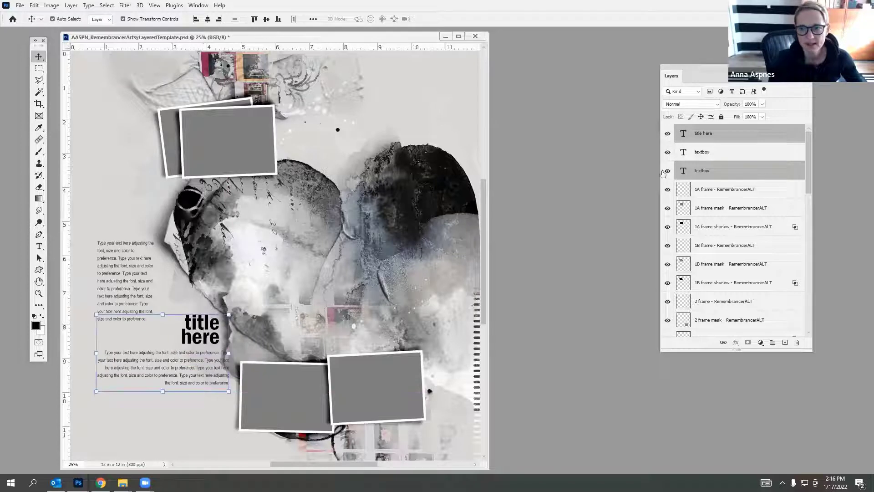
pyautogui.click(146, 314)
pyautogui.moveTo(137, 275); pyautogui.dragTo(162, 298)
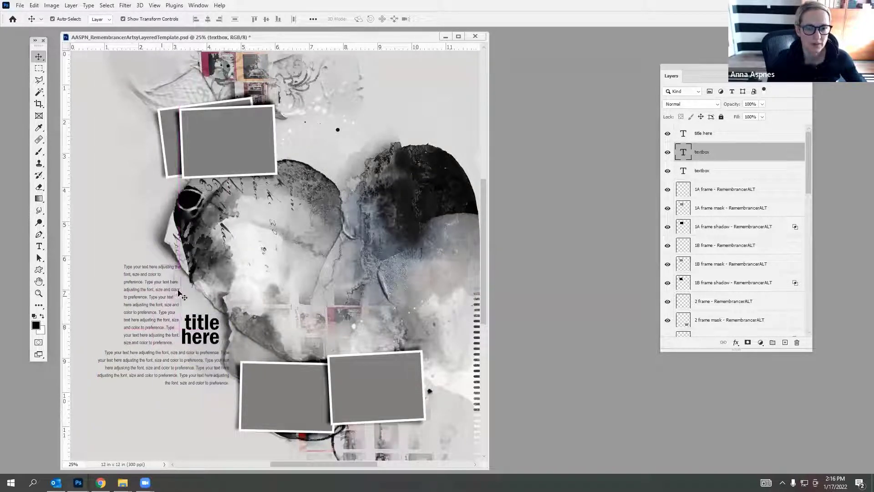
# Rotate all frame 2 and frame 3 layers, including masks and shadows, 90° counterclockwise and place them at the page's left side above the text.
pyautogui.click(318, 373)
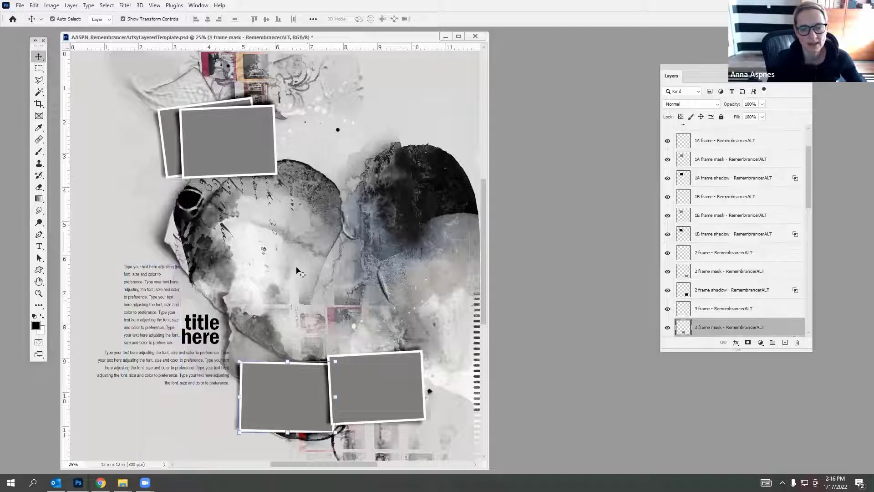
pyautogui.moveTo(721, 66); pyautogui.dragTo(628, 53)
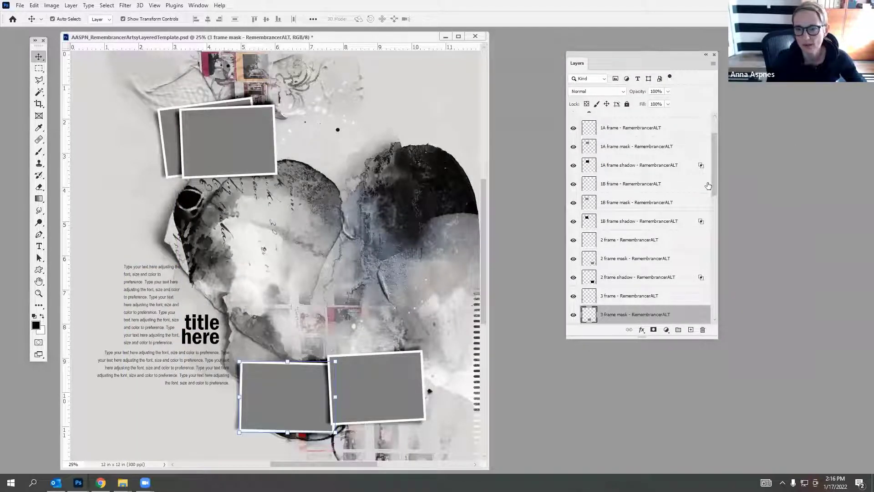
pyautogui.moveTo(712, 186); pyautogui.dragTo(714, 208)
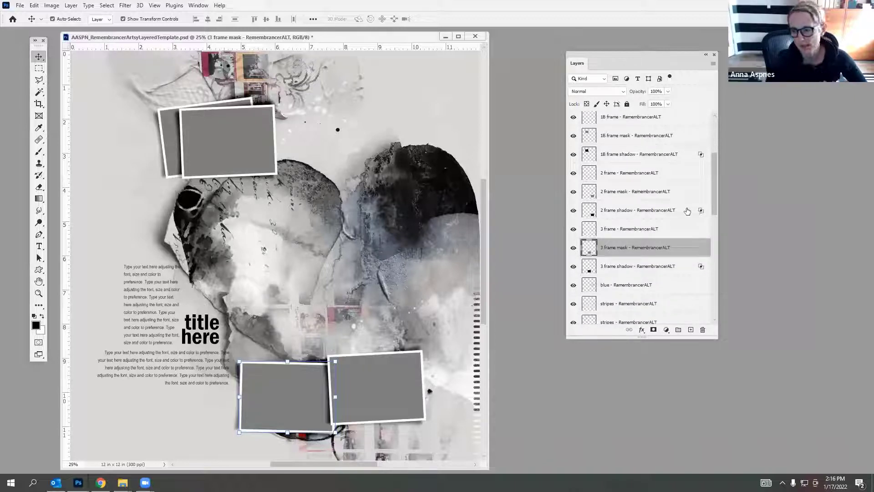
pyautogui.click(605, 273)
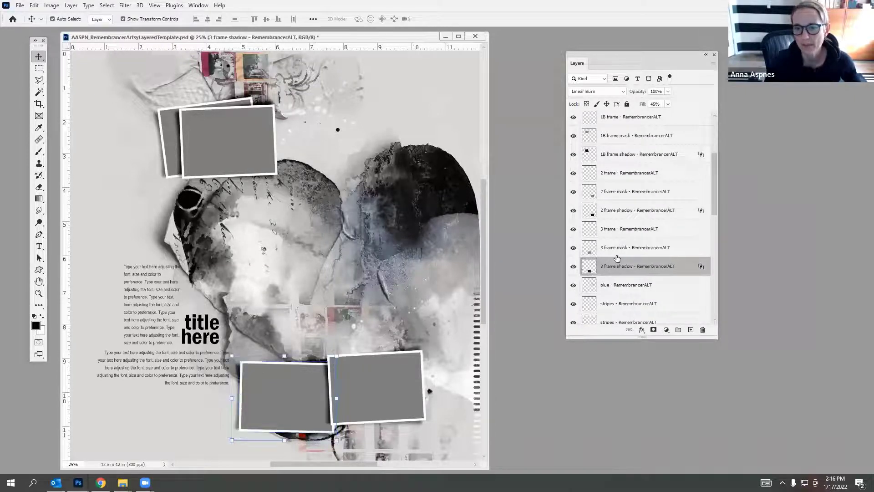
pyautogui.keyDown('shift'); pyautogui.click(615, 172); pyautogui.keyUp('shift')
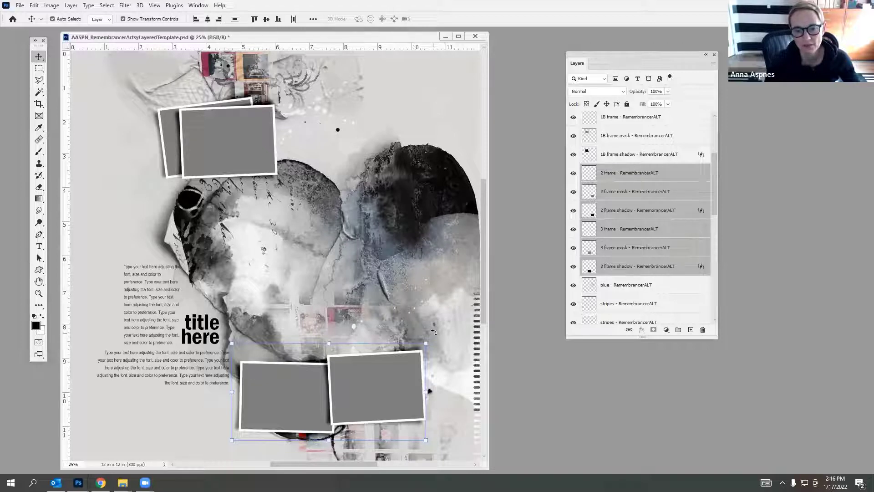
pyautogui.moveTo(434, 333); pyautogui.dragTo(282, 291)
pyautogui.moveTo(350, 344); pyautogui.dragTo(167, 193)
pyautogui.click(451, 19)
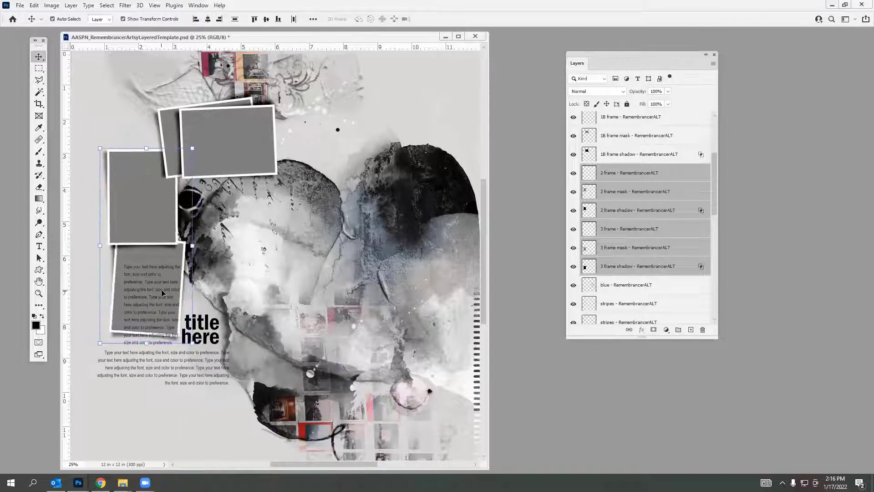
# Move the narrow text box beneath the right-aligned paragraph and widen it to about 4.08 in.
pyautogui.moveTo(162, 292); pyautogui.dragTo(144, 416)
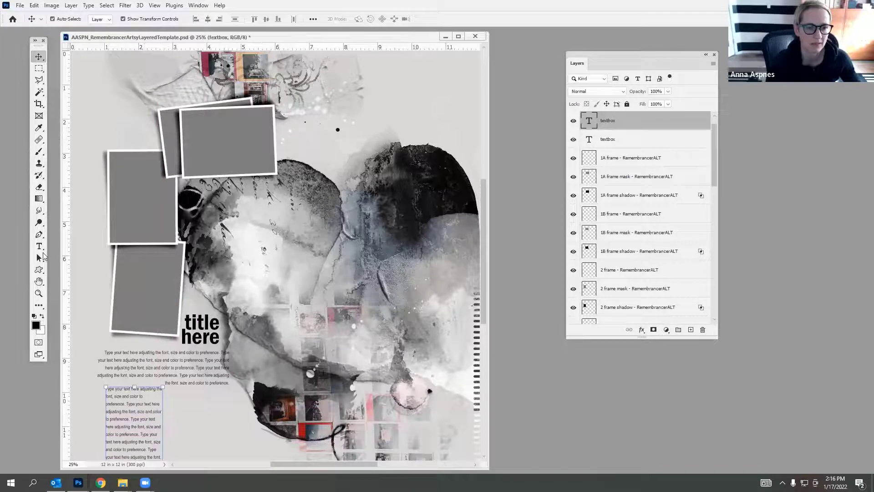
pyautogui.click(40, 248)
pyautogui.click(138, 419)
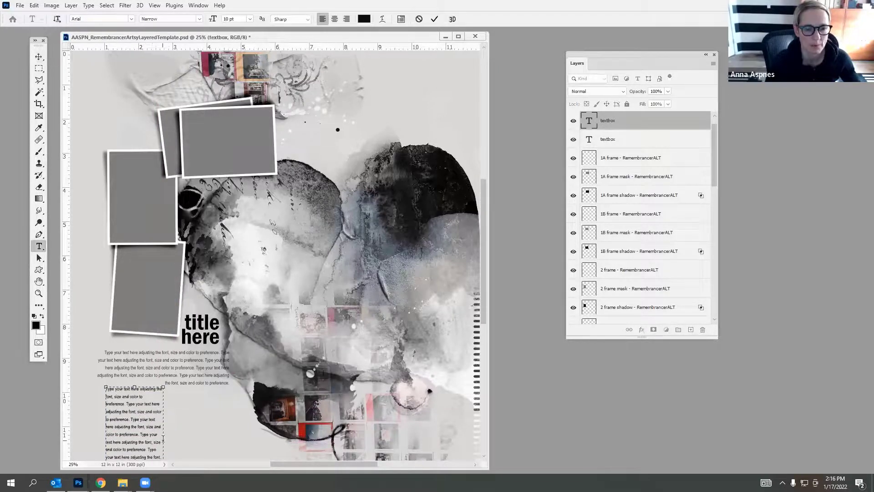
pyautogui.moveTo(167, 437); pyautogui.dragTo(246, 424)
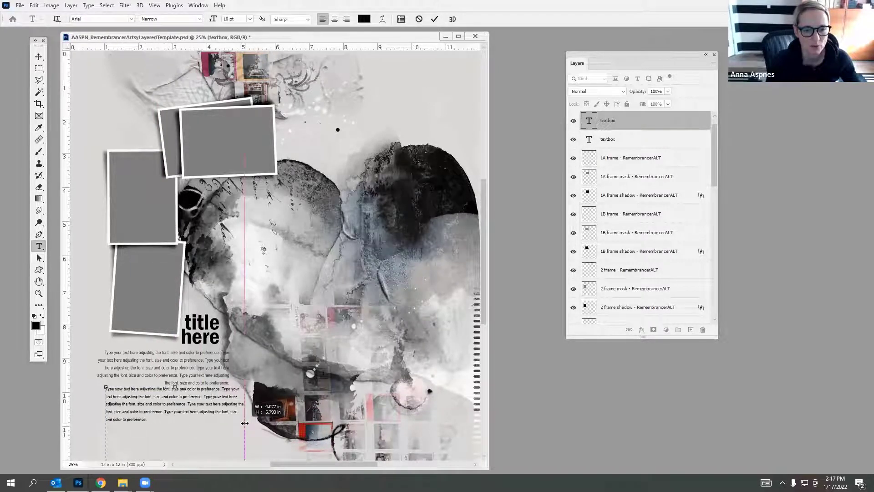
pyautogui.click(434, 19)
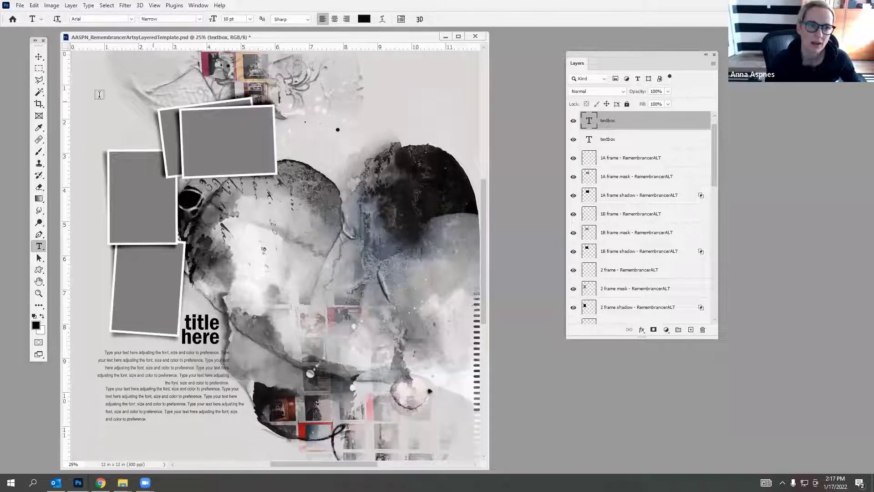
pyautogui.click(39, 57)
pyautogui.moveTo(212, 406); pyautogui.dragTo(210, 410)
# Rotate the frame 1A and 1B layers with their masks and shadows together about 90° counterclockwise.
pyautogui.click(236, 142)
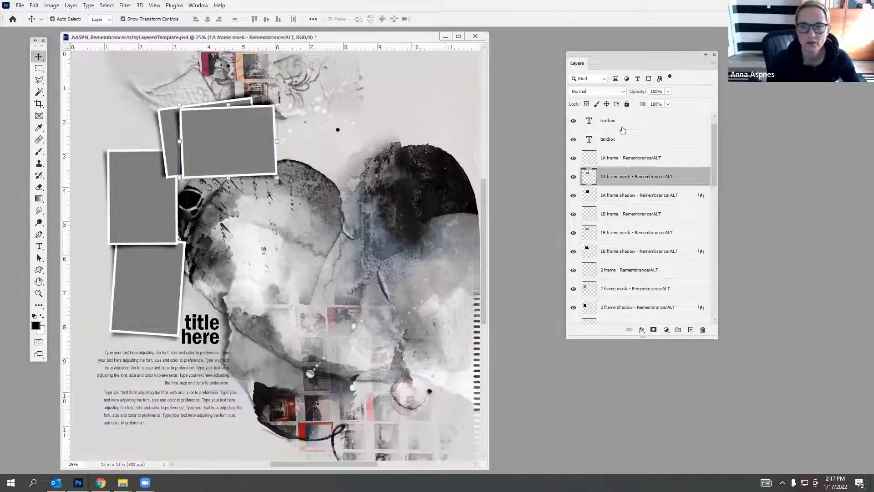
pyautogui.click(622, 157)
pyautogui.keyDown('shift'); pyautogui.click(612, 251); pyautogui.keyUp('shift')
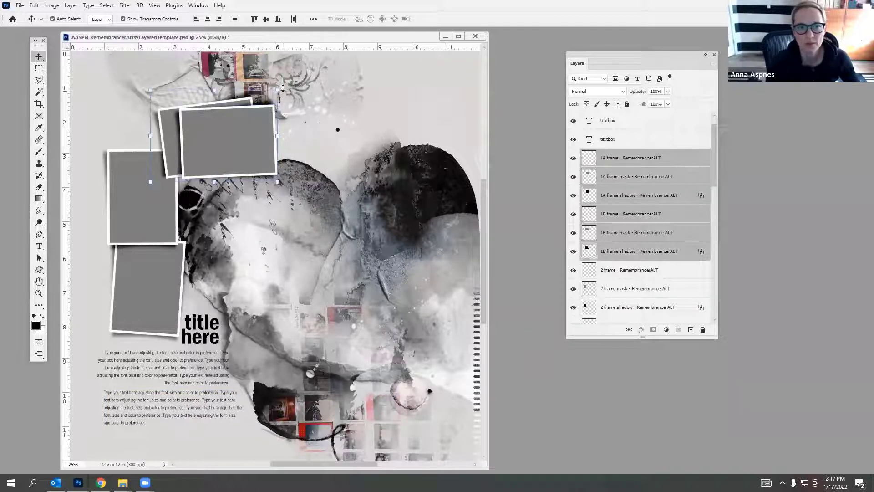
pyautogui.moveTo(285, 85); pyautogui.dragTo(185, 113)
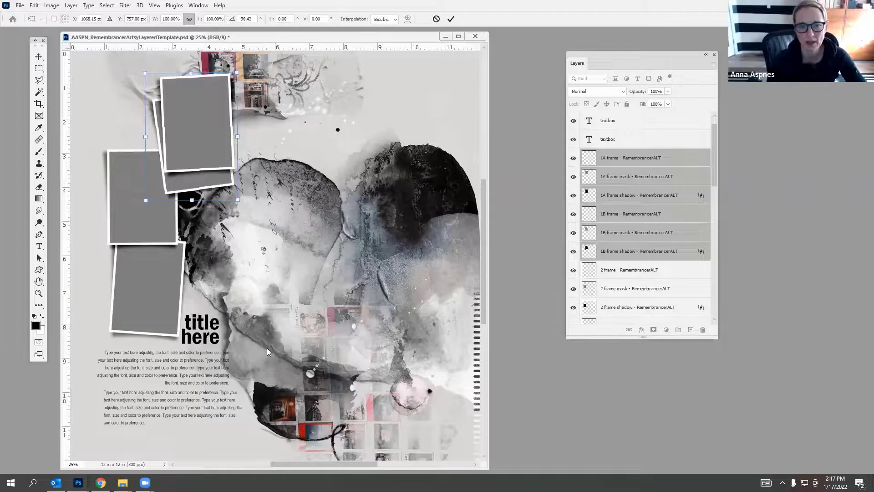
pyautogui.click(451, 19)
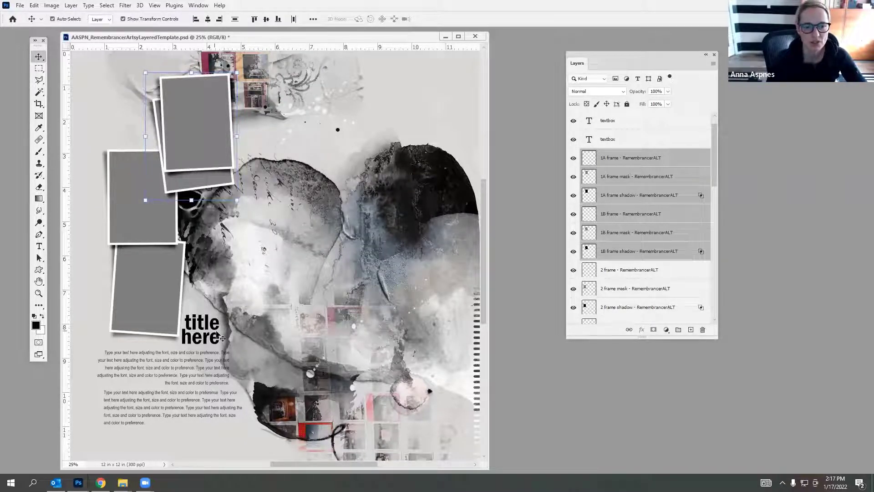
# Select the lower paint black layer and toggle its visibility to examine its part in the artwork.
pyautogui.click(446, 181)
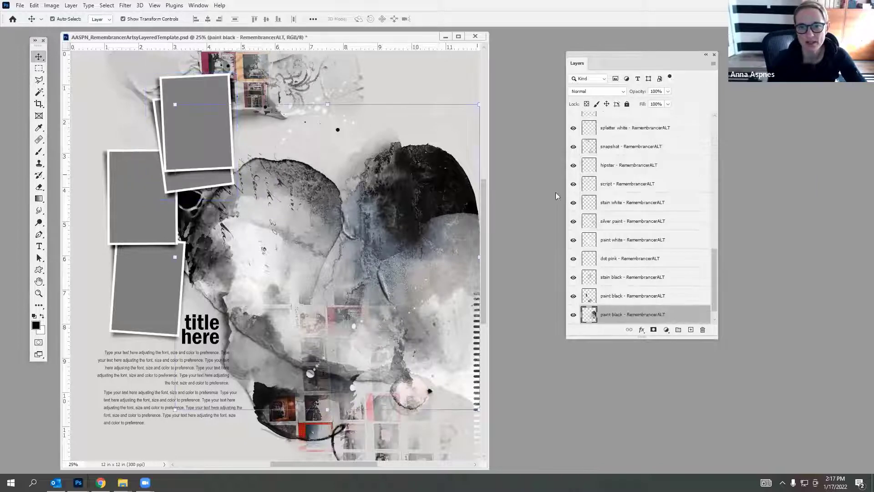
pyautogui.click(573, 314)
pyautogui.click(573, 314)
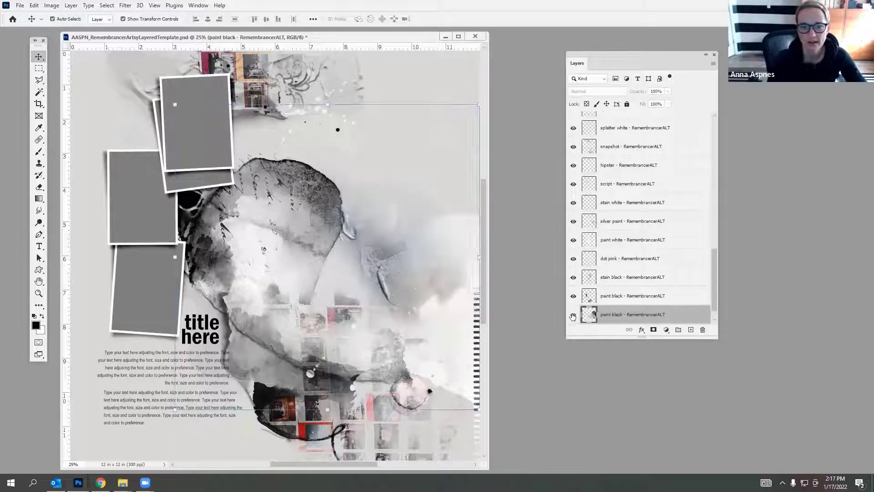
# Toggle the visibility of the silver paint layer to examine its part in the artwork.
pyautogui.hotkey('alt', '.')
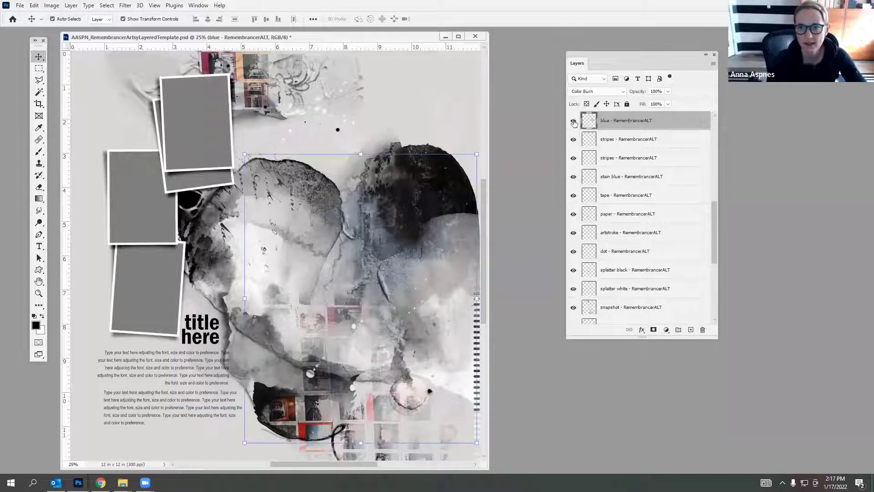
pyautogui.hotkey('alt', ',')
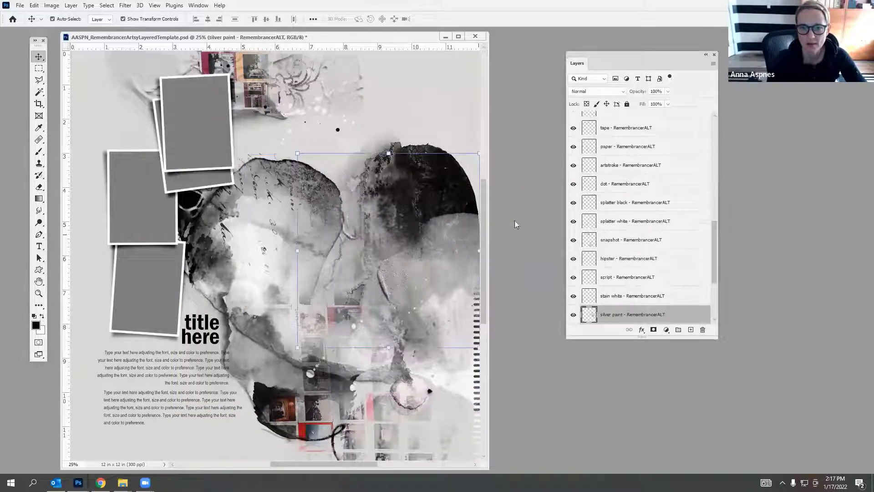
pyautogui.click(574, 314)
pyautogui.click(574, 314)
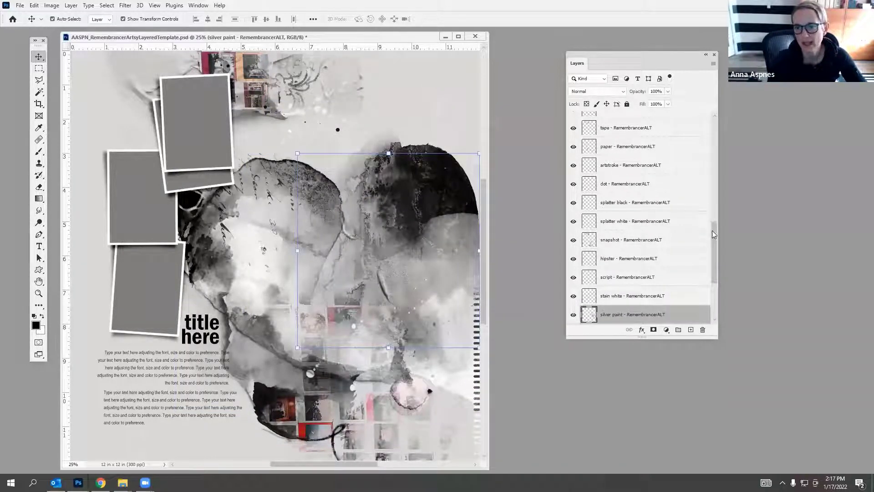
# Recolour the blue layer with a Hue/Saturation adjustment, setting Hue to -180.
pyautogui.scroll(4, 683, 203)
pyautogui.click(593, 140)
pyautogui.click(574, 138)
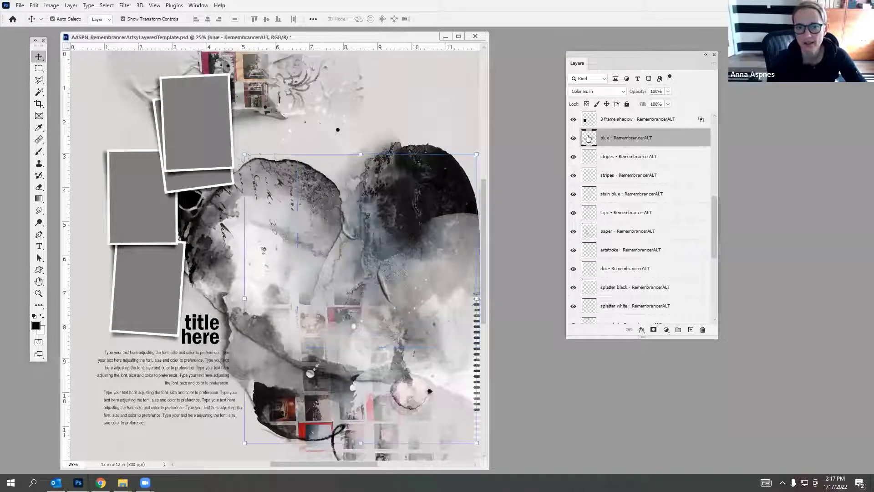
pyautogui.click(51, 5)
pyautogui.moveTo(66, 28)
pyautogui.click(165, 77)
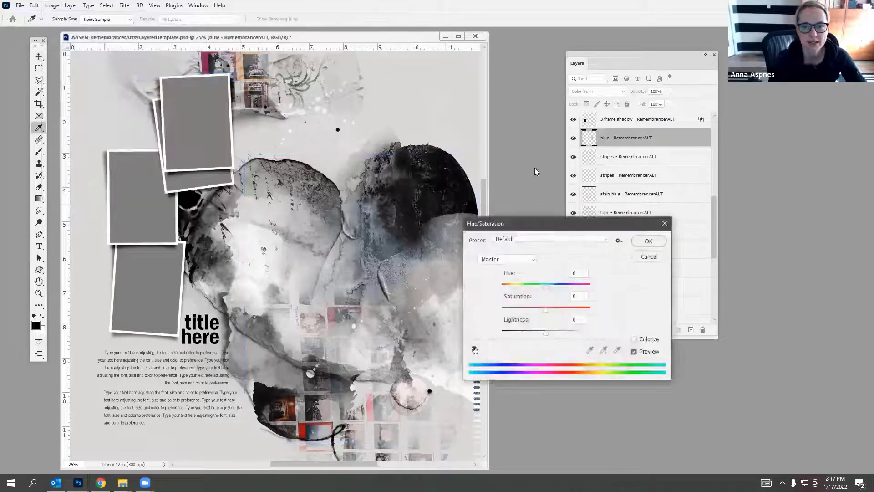
pyautogui.moveTo(546, 285); pyautogui.dragTo(502, 298)
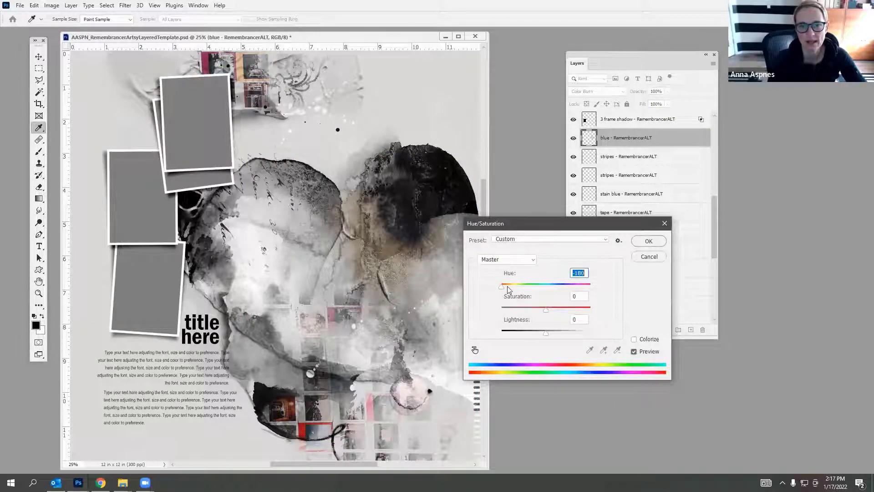
pyautogui.click(649, 241)
pyautogui.press('v')
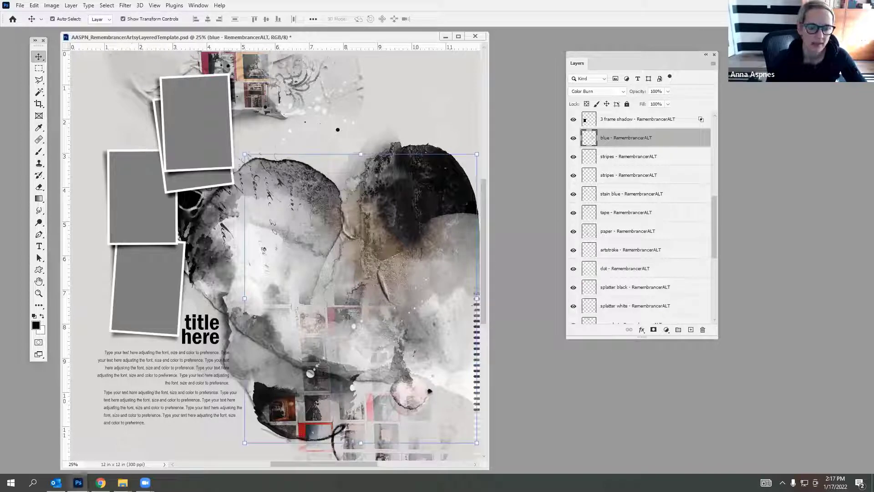
# Switch to File Explorer, open the Paperie folder of ArtPlay Palette Remembrancer A and widen the preview area.
pyautogui.rightClick(116, 482)
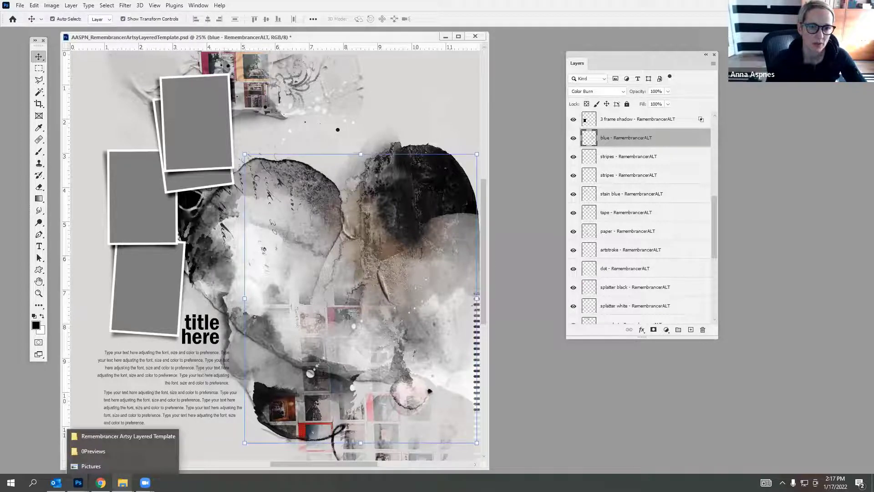
pyautogui.click(131, 437)
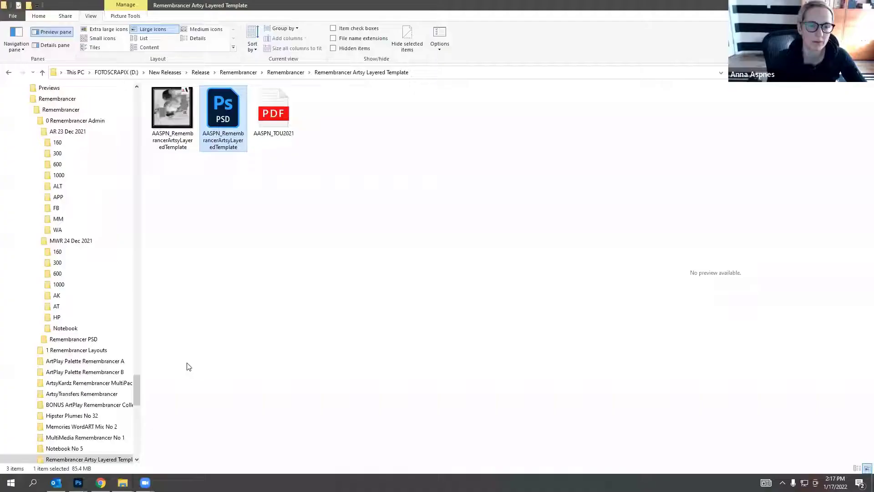
pyautogui.click(285, 72)
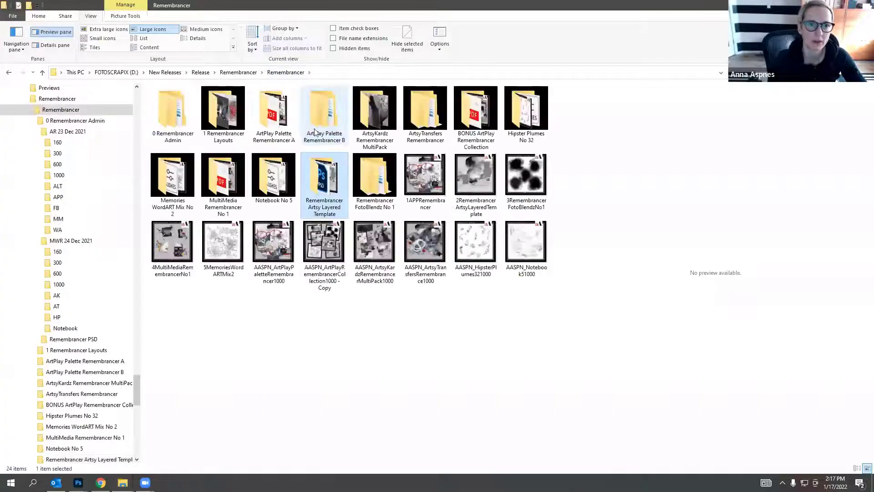
pyautogui.doubleClick(281, 115)
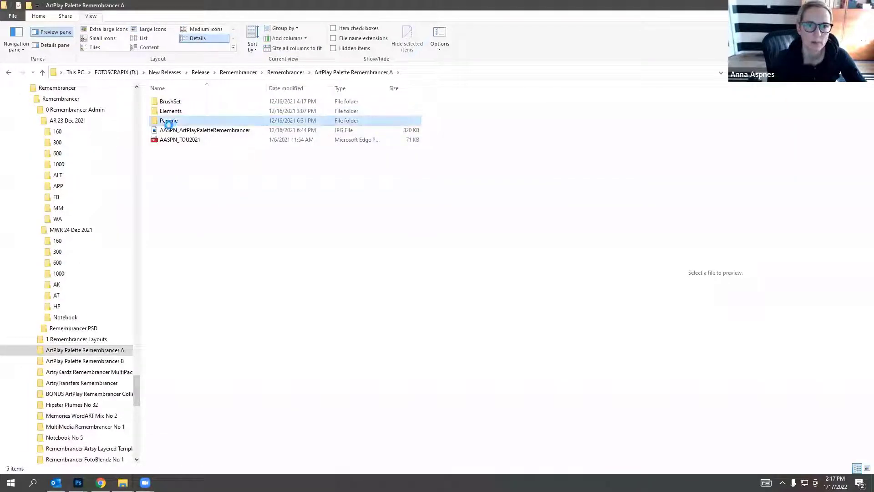
pyautogui.doubleClick(172, 121)
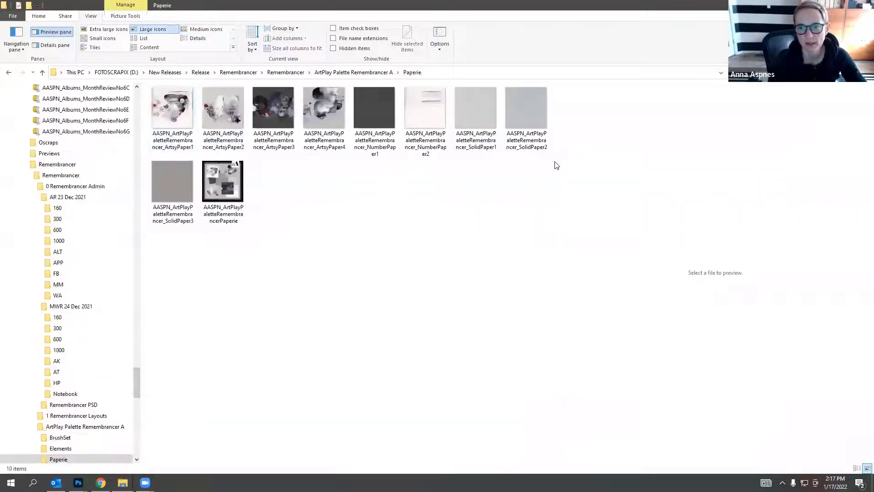
pyautogui.moveTo(556, 163); pyautogui.dragTo(316, 179)
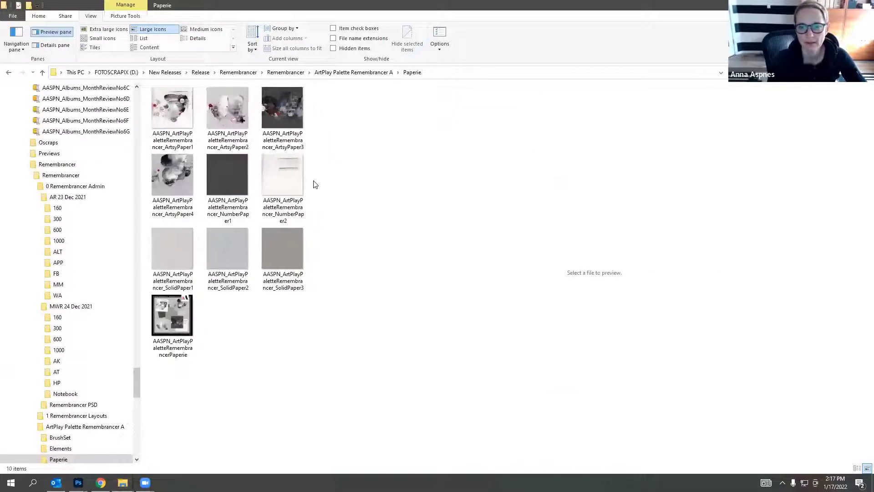
# Examine the ArtsyPaper, NumberPaper and SolidPaper images at full size, starting with ArtsyPaper1.
pyautogui.click(191, 139)
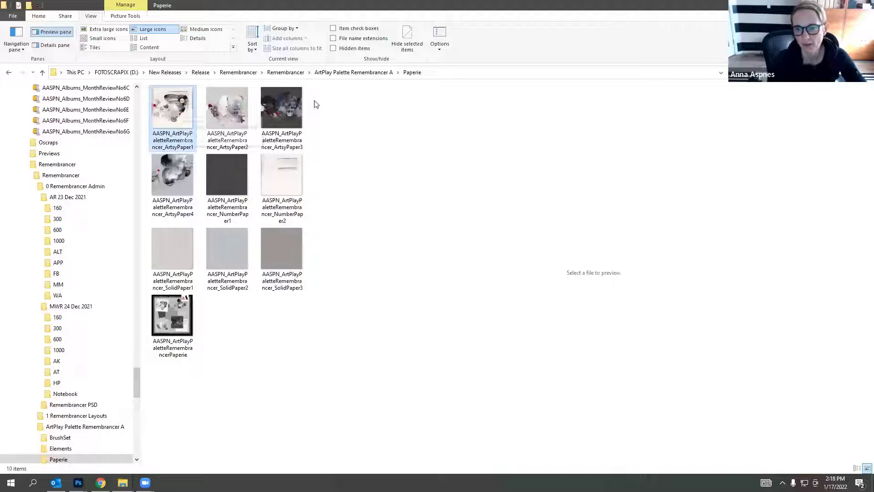
pyautogui.doubleClick(176, 112)
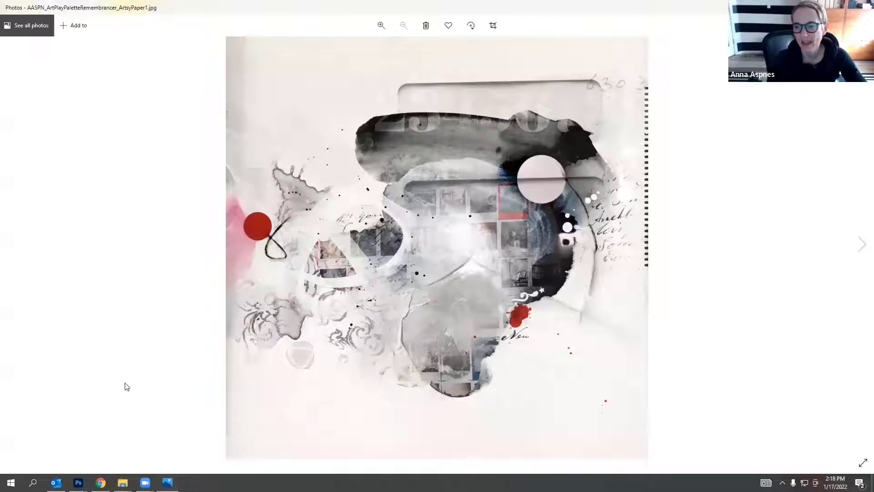
pyautogui.click(862, 245)
pyautogui.click(862, 245)
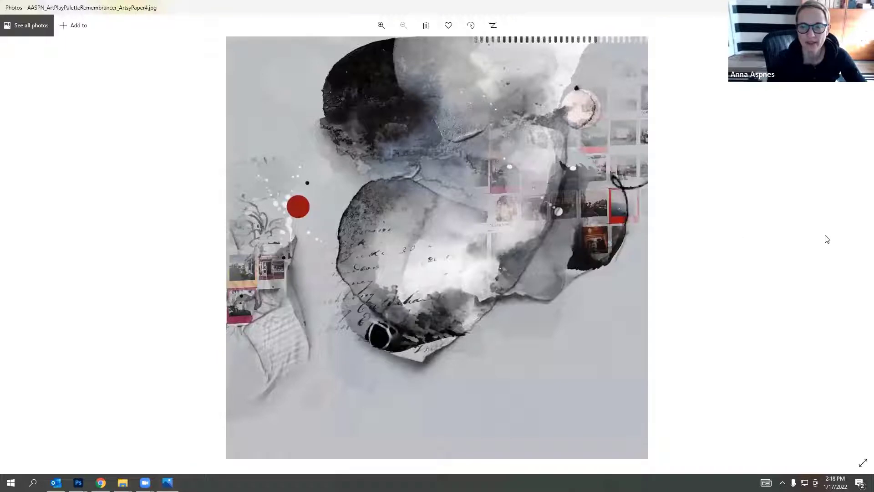
pyautogui.click(860, 246)
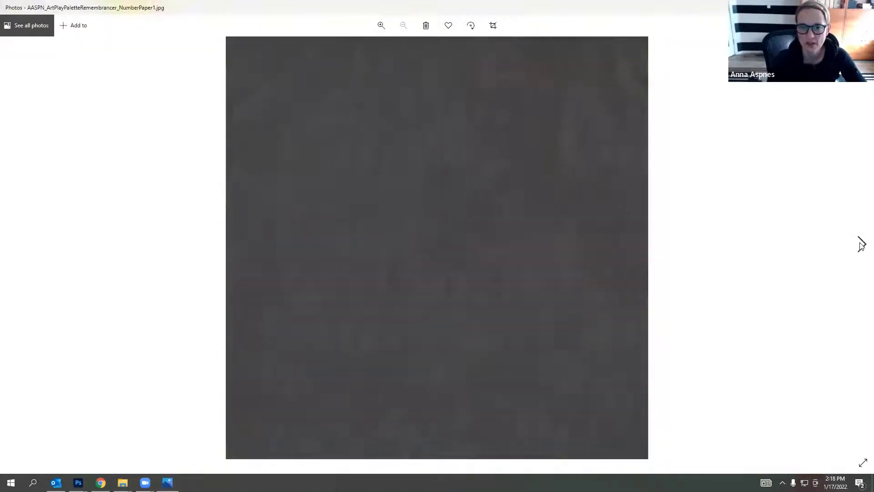
pyautogui.click(861, 246)
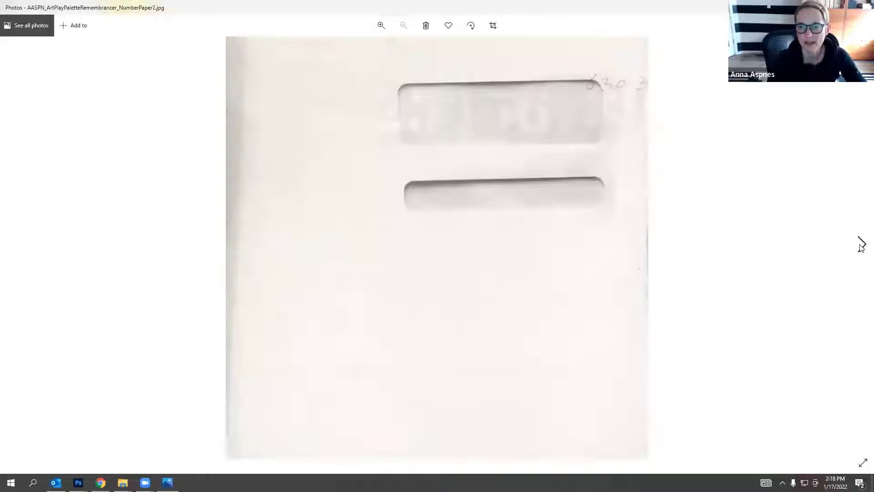
pyautogui.click(861, 246)
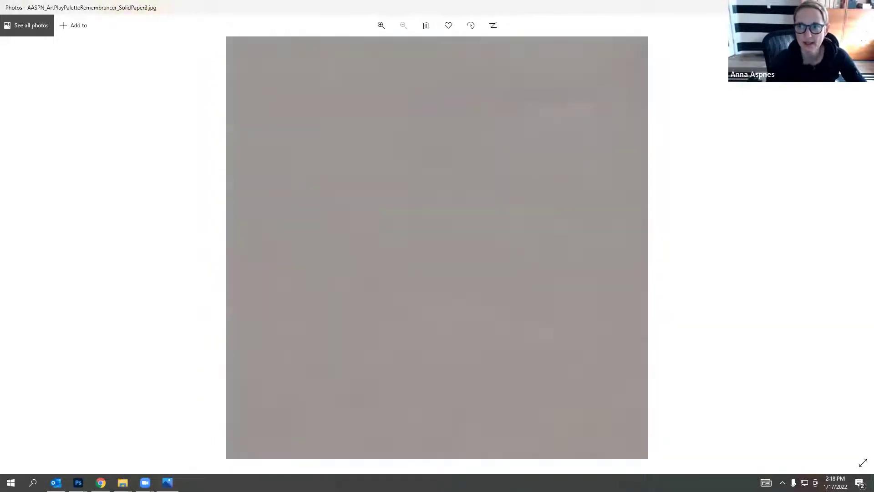
pyautogui.hotkey('alt', 'F4')
# Open the Transfers and Overlays folder of ArtPlay Palette Remembrancer B.
pyautogui.click(362, 77)
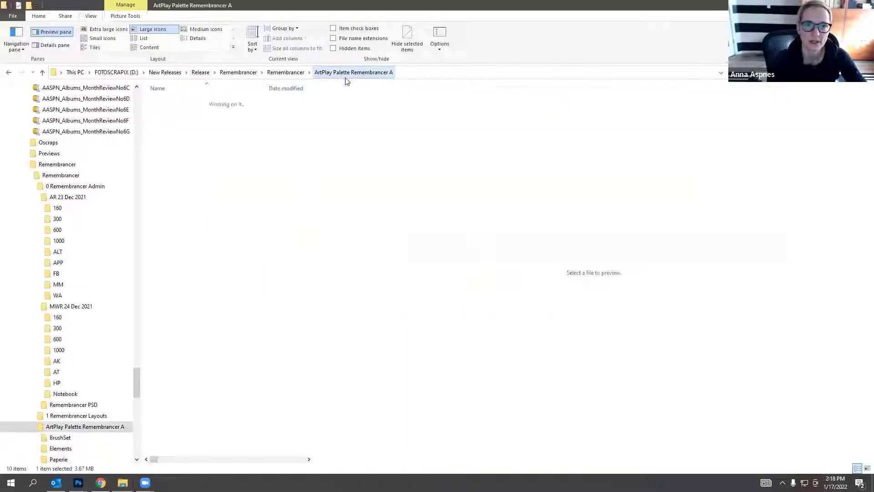
pyautogui.click(291, 74)
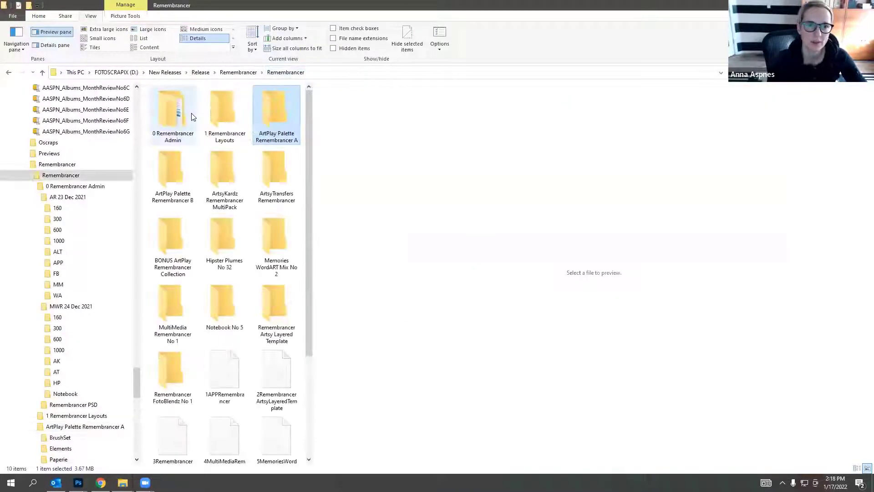
pyautogui.hotkey('alt', 'Left')
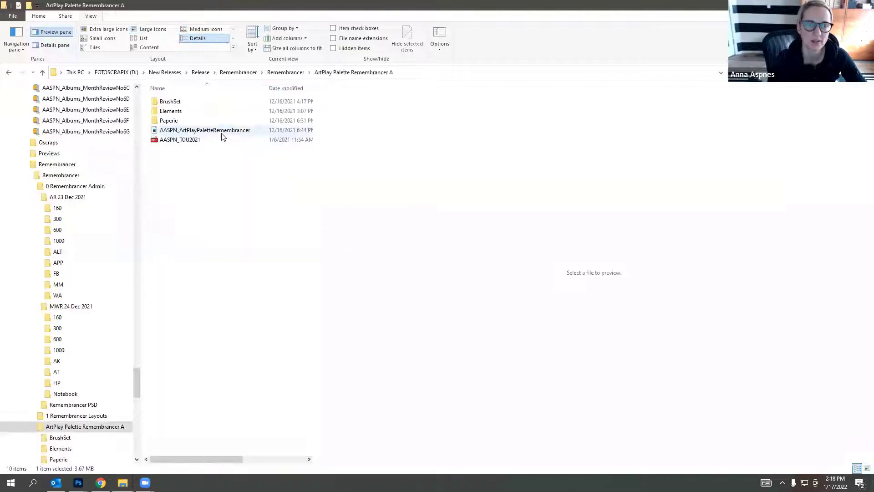
pyautogui.click(9, 73)
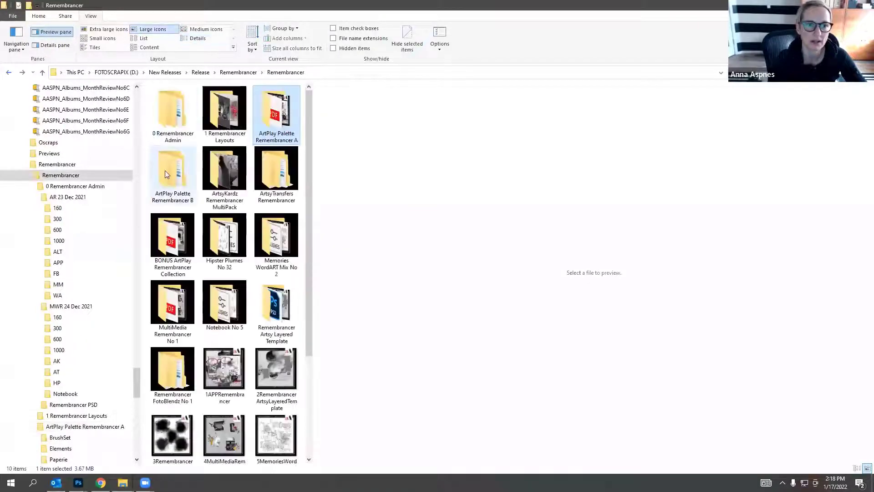
pyautogui.doubleClick(165, 170)
pyautogui.doubleClick(185, 102)
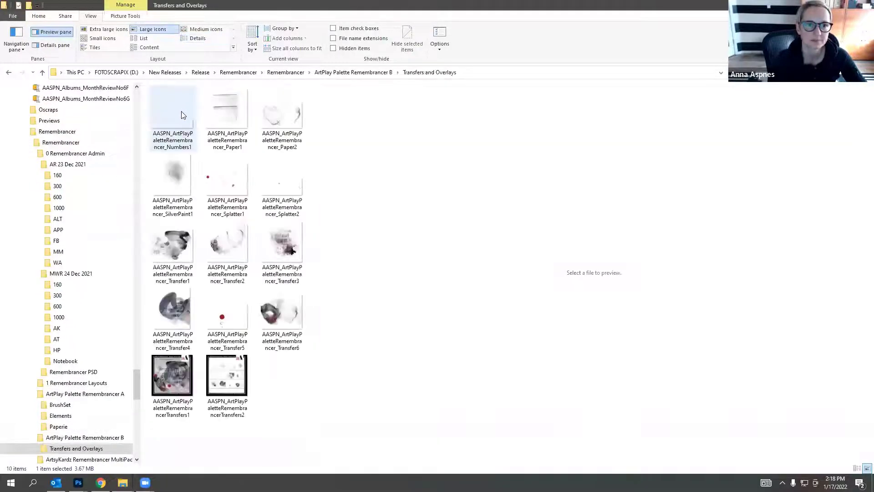
# Examine the number, paper, splatter and transfer overlays at full size, through to the two Transfers preview sheets.
pyautogui.doubleClick(173, 117)
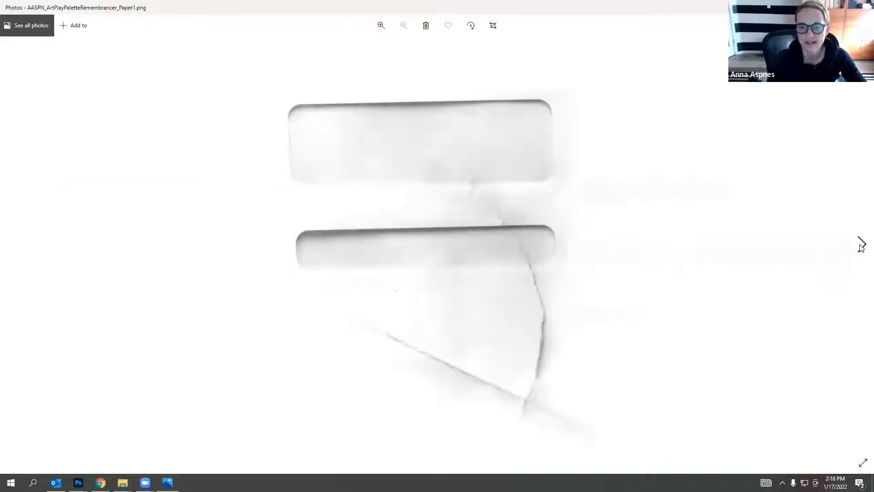
pyautogui.click(861, 245)
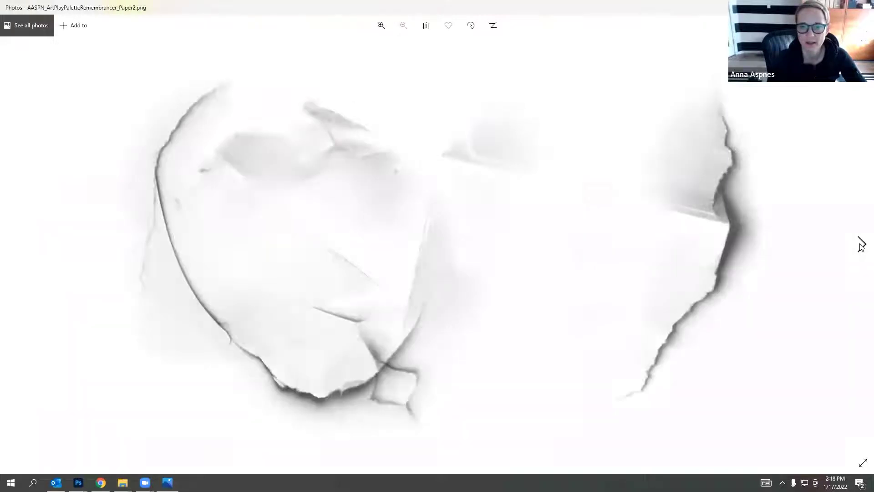
pyautogui.click(862, 245)
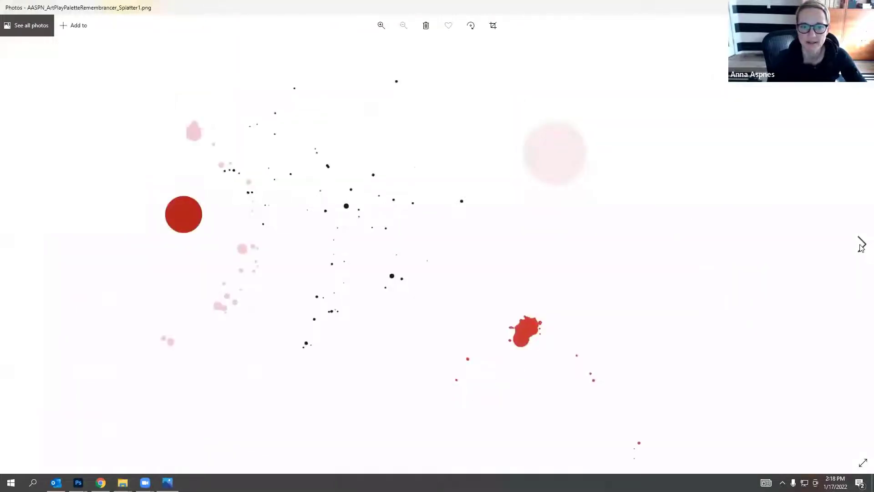
pyautogui.click(862, 245)
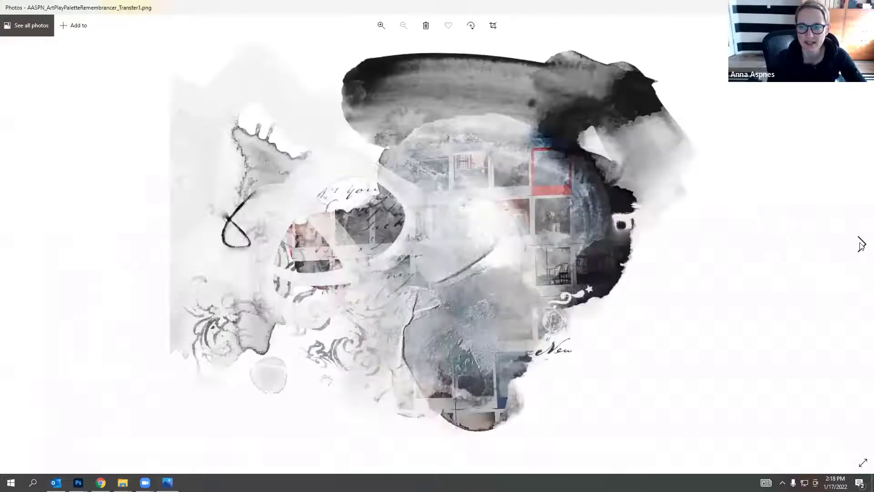
pyautogui.click(862, 245)
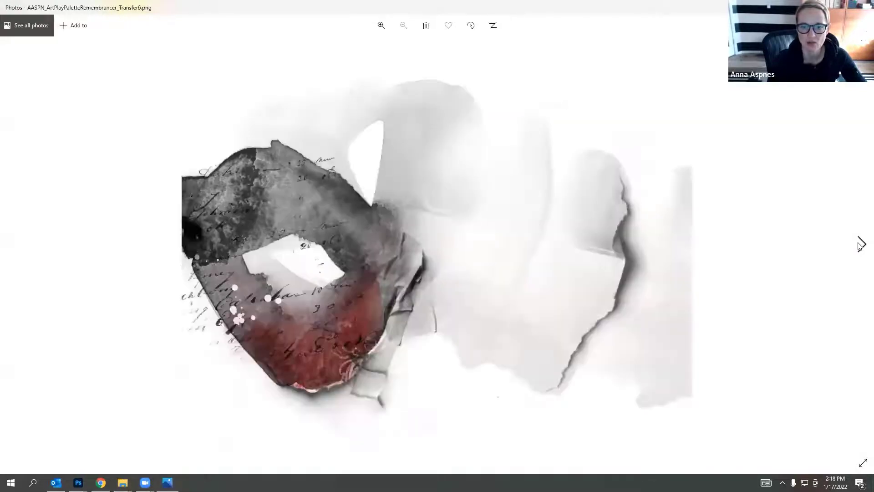
pyautogui.click(861, 245)
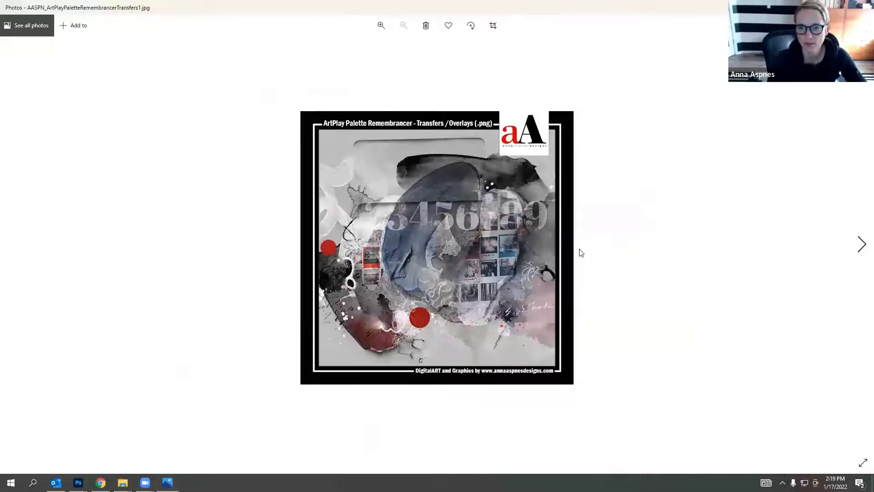
pyautogui.click(856, 250)
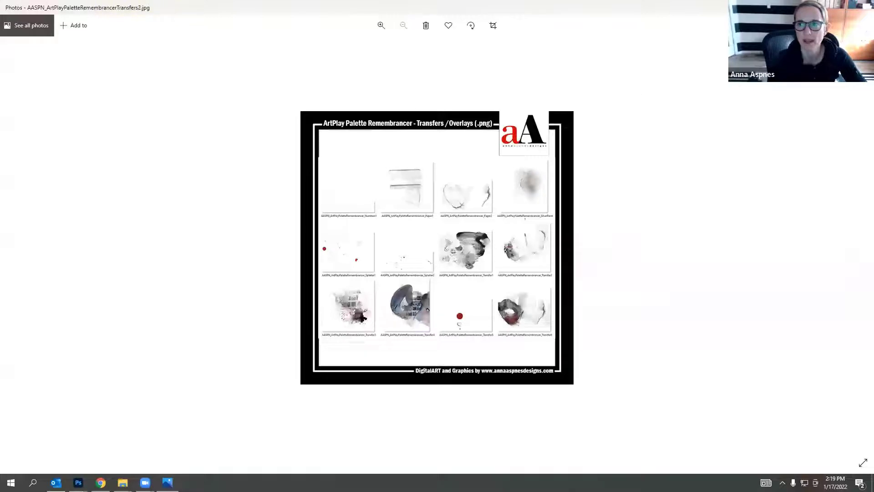
pyautogui.hotkey('alt', 'F4')
# Place AASPN_ArtPlayPaletteRemembrancer_Transfer3 into the Photoshop template at 100% scale, directly above the blue layer.
pyautogui.click(293, 250)
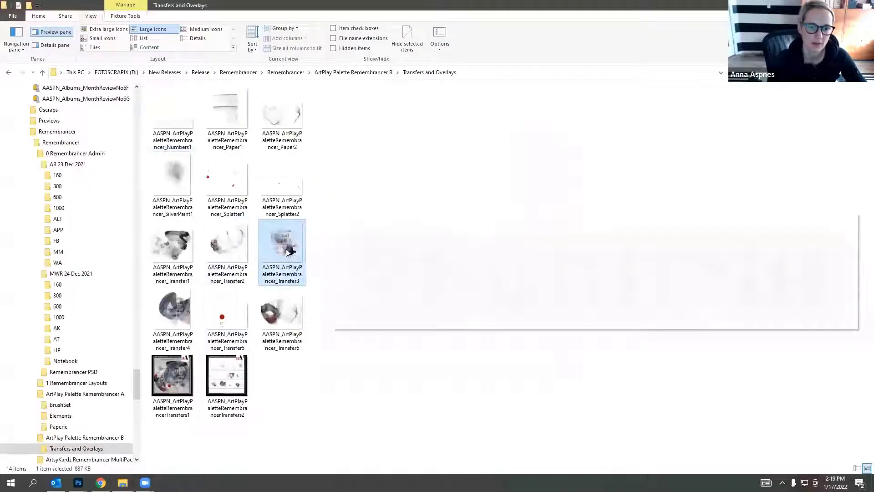
pyautogui.moveTo(293, 250)
pyautogui.mouseDown()
pyautogui.moveTo(118, 437)
pyautogui.moveTo(214, 311)
pyautogui.moveTo(69, 339)
pyautogui.moveTo(9, 431)
pyautogui.moveTo(227, 250)
pyautogui.moveTo(205, 314)
pyautogui.moveTo(84, 448)
pyautogui.moveTo(78, 484)
pyautogui.moveTo(69, 435)
pyautogui.moveTo(319, 252)
pyautogui.moveTo(287, 213)
pyautogui.moveTo(360, 279)
pyautogui.moveTo(361, 260)
pyautogui.mouseUp()
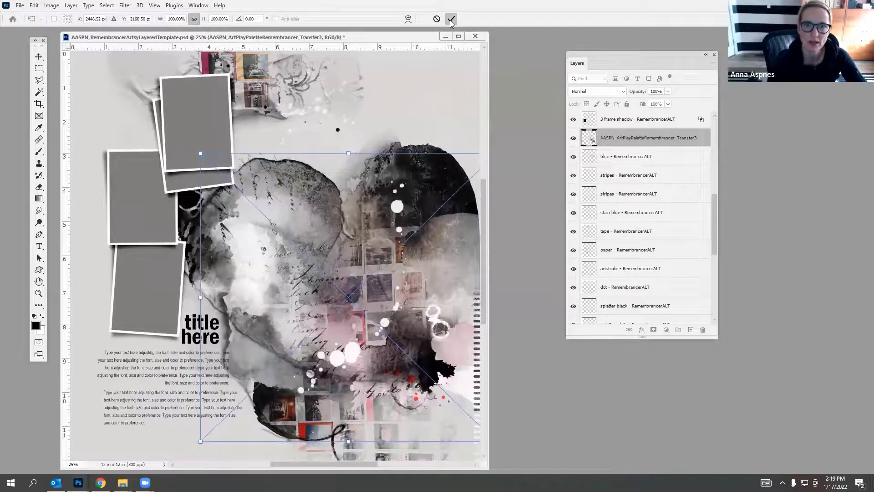
pyautogui.click(451, 18)
# Place AASPN_ArtPlayPaletteRemembrancer_Numbers1 from the Transfers and Overlays folder into the Photoshop template, directly above the lowest paint black layer.
pyautogui.click(450, 175)
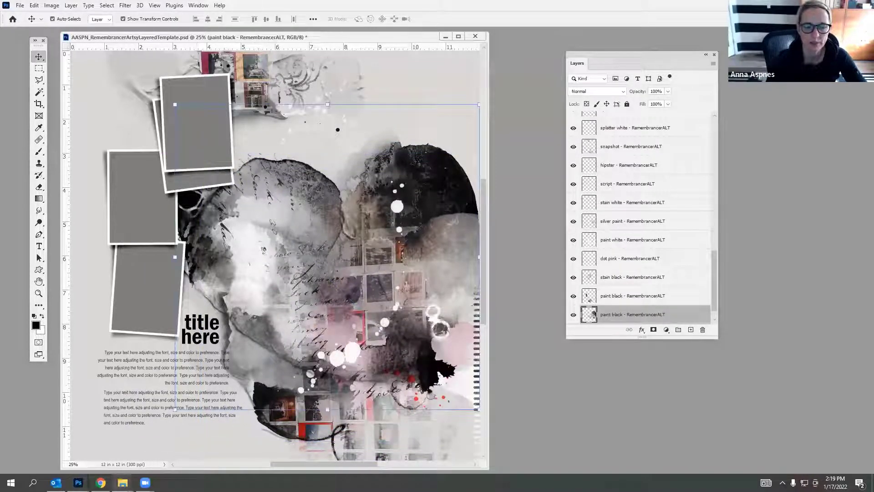
pyautogui.moveTo(123, 482)
pyautogui.click(125, 436)
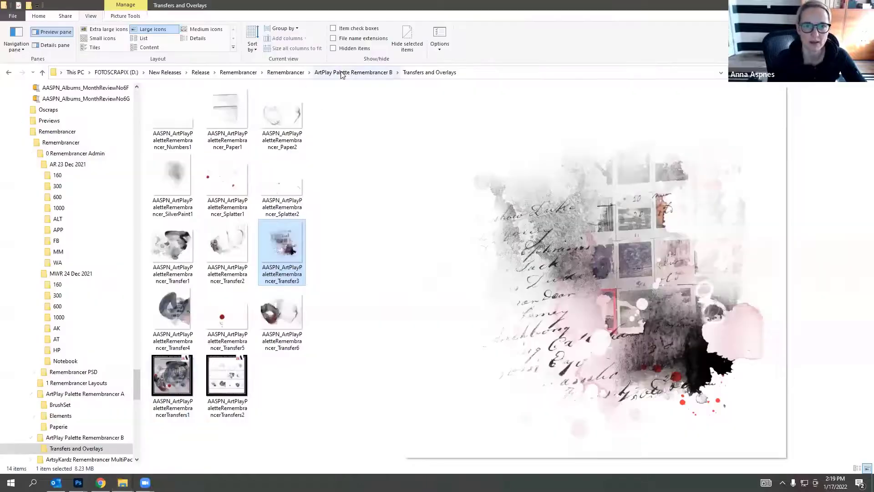
pyautogui.click(182, 118)
pyautogui.moveTo(78, 483)
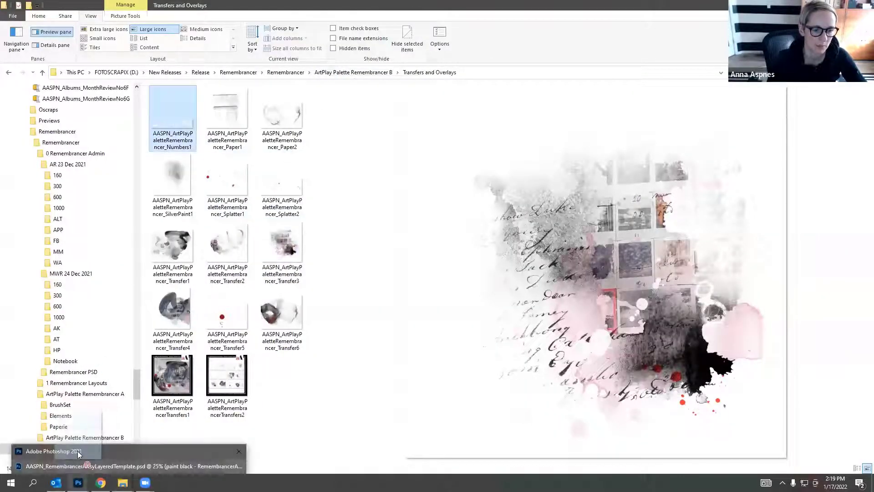
pyautogui.moveTo(78, 451); pyautogui.dragTo(382, 336)
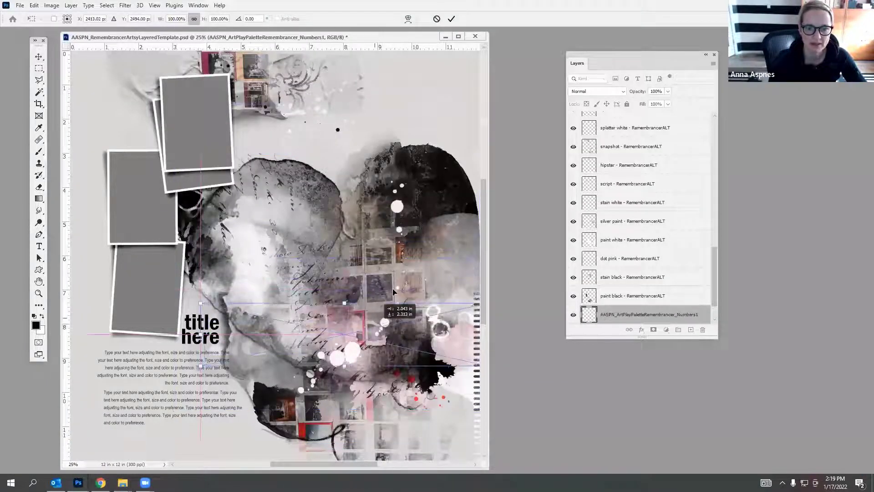
pyautogui.press('Return')
# Raise the Numbers1 layer above splatter white and scale it to about 90%, positioned across the lower middle of the artwork.
pyautogui.moveTo(606, 314); pyautogui.dragTo(606, 119)
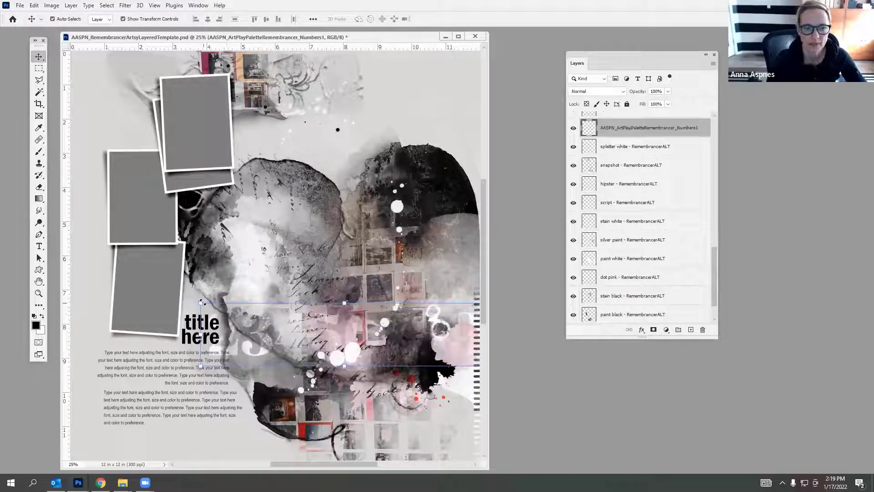
pyautogui.moveTo(201, 301); pyautogui.dragTo(261, 285)
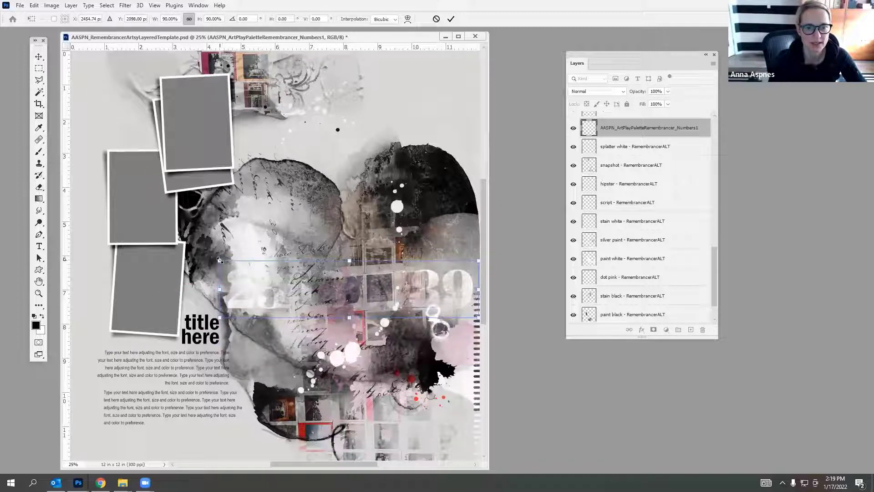
pyautogui.moveTo(221, 262); pyautogui.dragTo(222, 263)
pyautogui.click(450, 20)
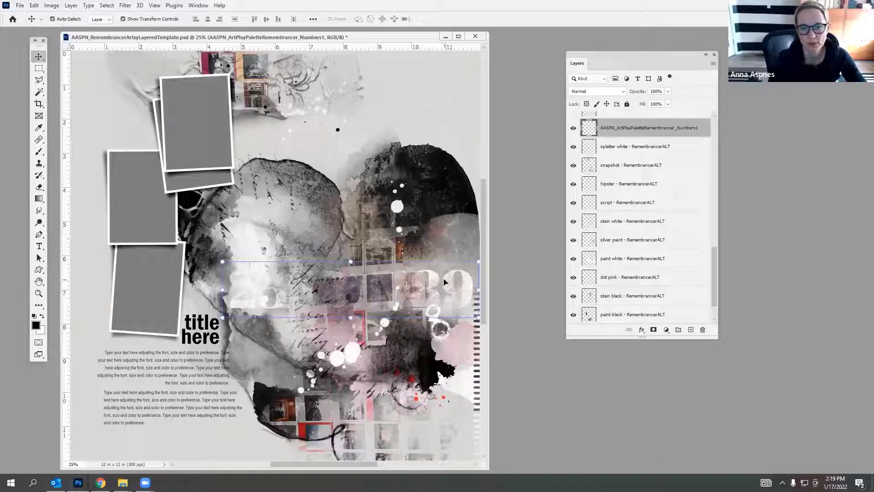
# Raise the Numbers1 layer between Transfer3 and the blue layer and shift the numbers slightly down on the canvas.
pyautogui.moveTo(620, 128); pyautogui.dragTo(591, 137)
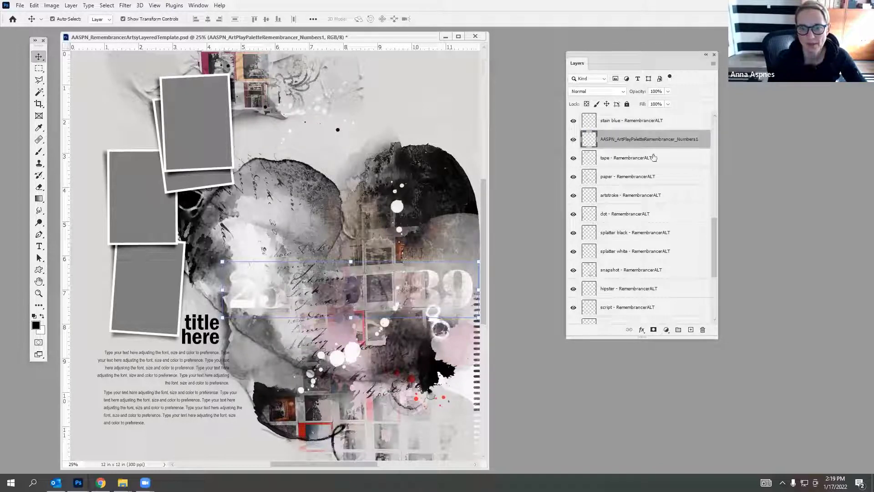
pyautogui.moveTo(715, 230); pyautogui.dragTo(717, 201)
pyautogui.moveTo(641, 265); pyautogui.dragTo(630, 165)
pyautogui.moveTo(378, 295); pyautogui.dragTo(380, 300)
pyautogui.moveTo(607, 173); pyautogui.dragTo(601, 204)
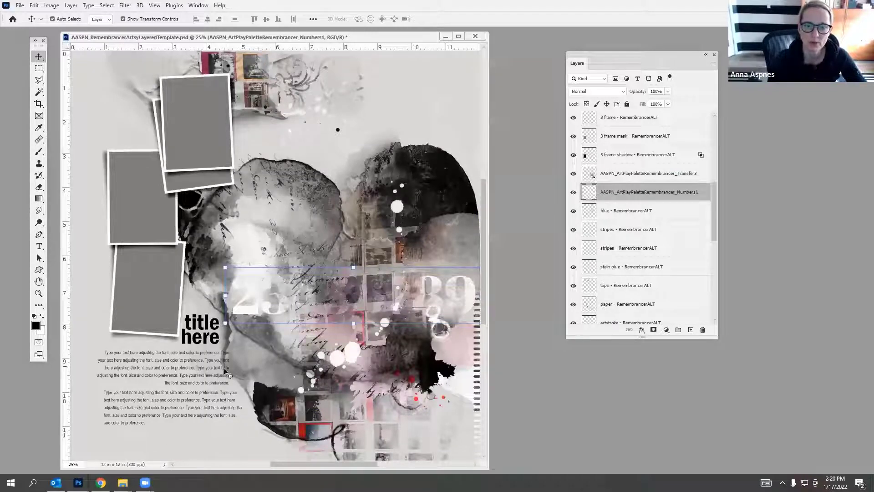
# Select the lowest paint black layer, and in File Explorer open the Paperie folder of ArtPlay Palette Remembrancer A.
pyautogui.click(461, 178)
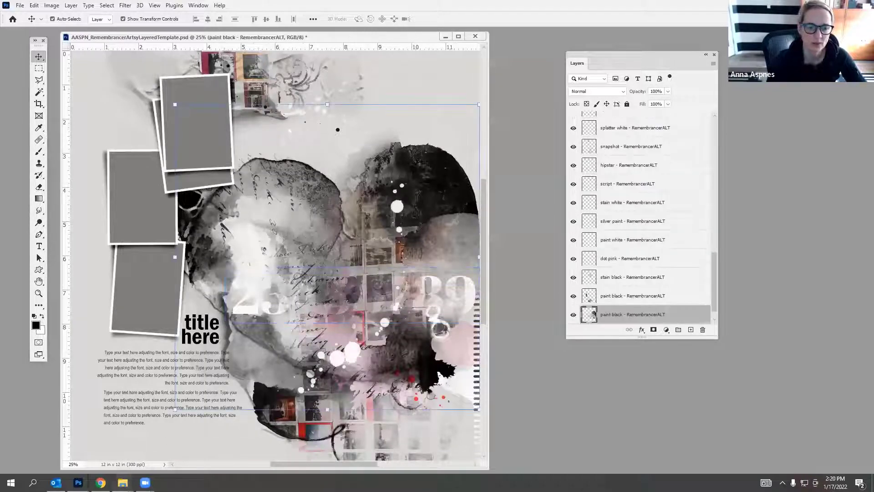
pyautogui.moveTo(123, 482)
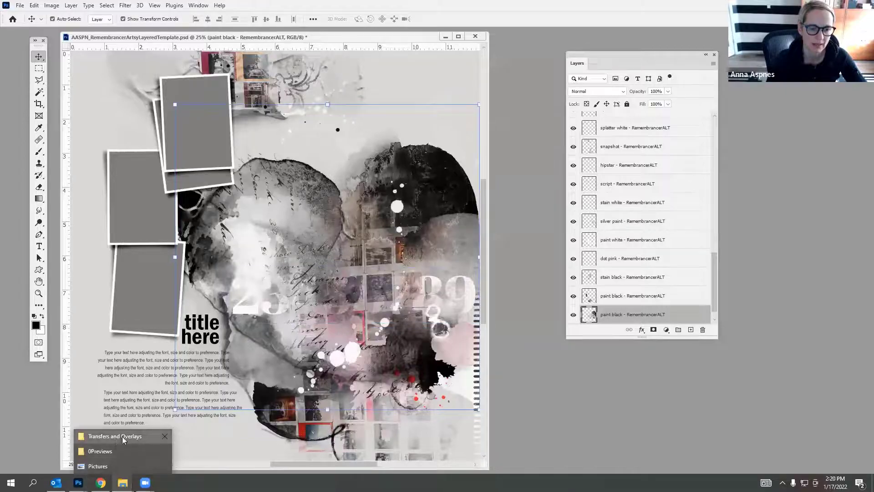
pyautogui.click(114, 436)
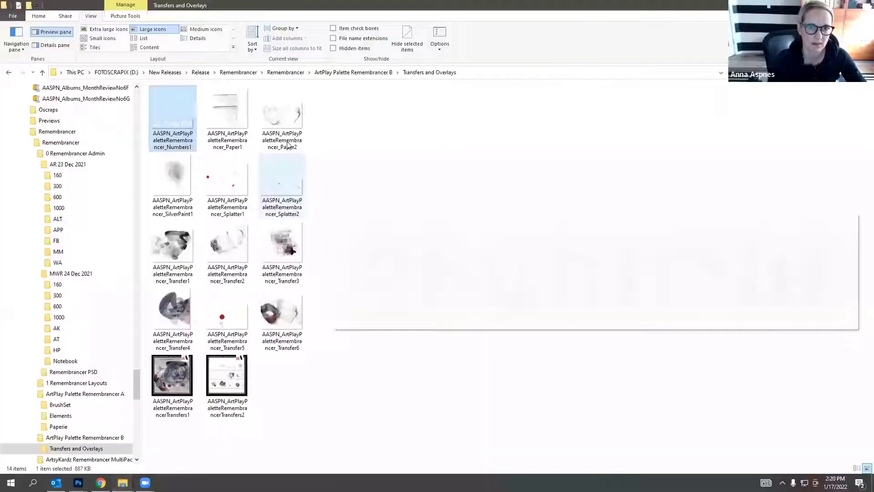
pyautogui.click(294, 72)
pyautogui.doubleClick(280, 119)
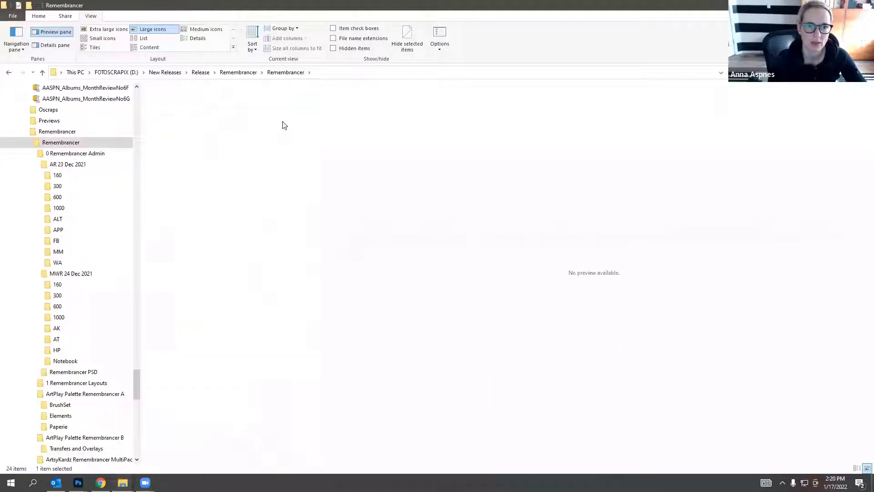
pyautogui.doubleClick(185, 122)
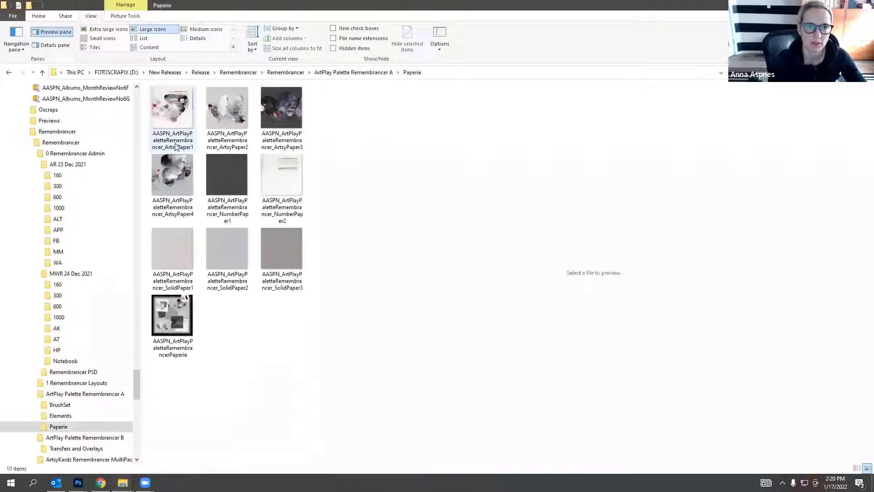
# Place NumberPaper1 and ArtsyPaper3 into the Photoshop template at 100% scale, directly above the lowest paint black layer.
pyautogui.click(282, 113)
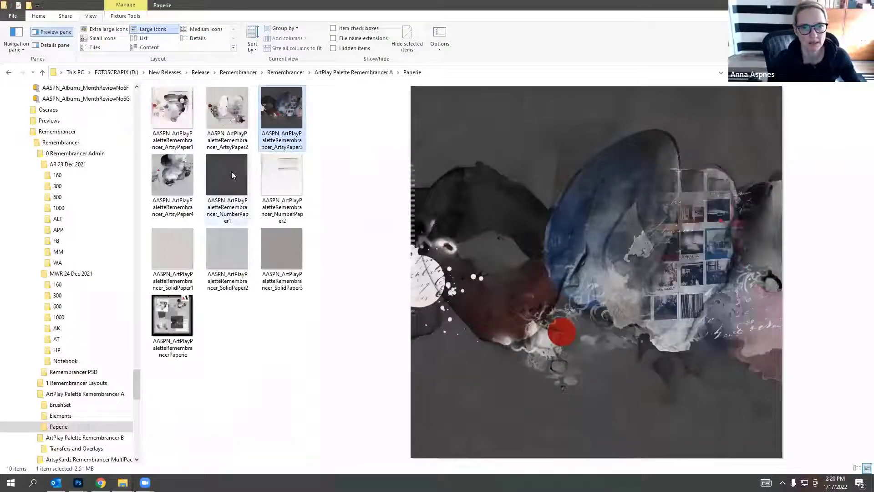
pyautogui.keyDown('ctrl'); pyautogui.click(231, 171); pyautogui.keyUp('ctrl')
pyautogui.moveTo(237, 180); pyautogui.dragTo(303, 217)
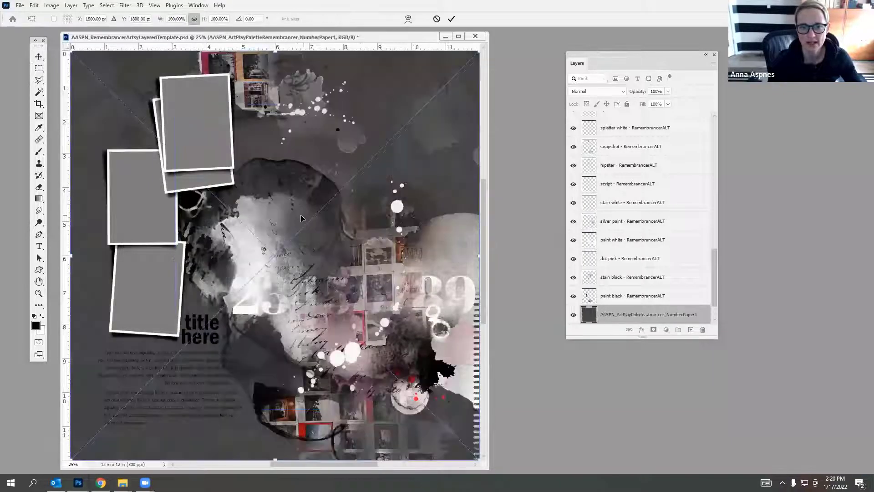
pyautogui.click(451, 19)
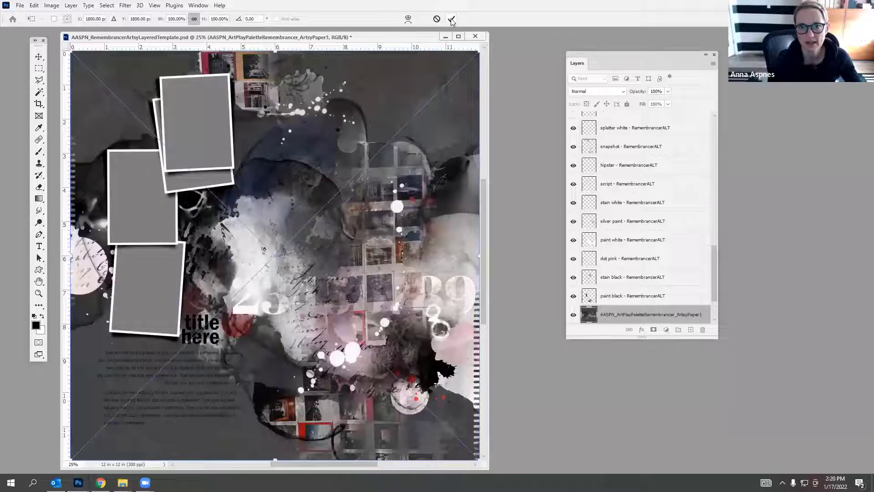
pyautogui.click(451, 18)
# Hide the ArtsyPaper3 layer and toggle the visibility of NumberPaper1 to compare the page with and without it, leaving NumberPaper1 shown.
pyautogui.scroll(-3, 592, 273)
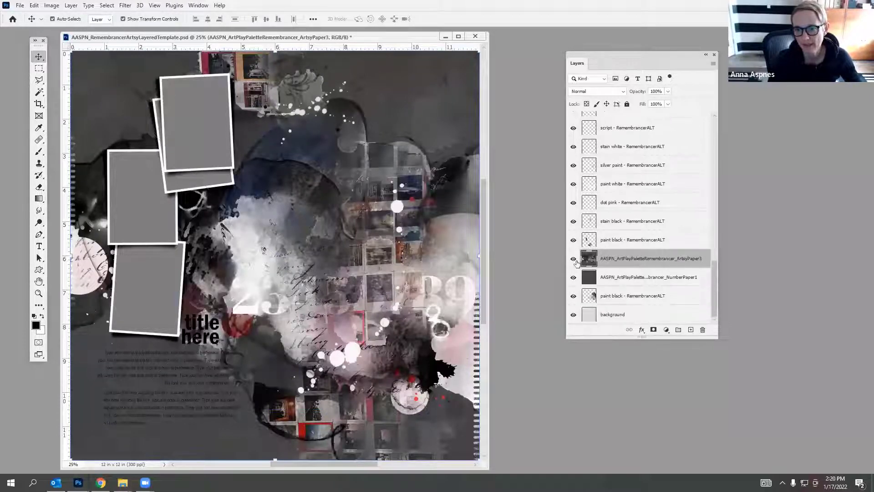
pyautogui.click(574, 259)
pyautogui.click(573, 277)
pyautogui.click(589, 295)
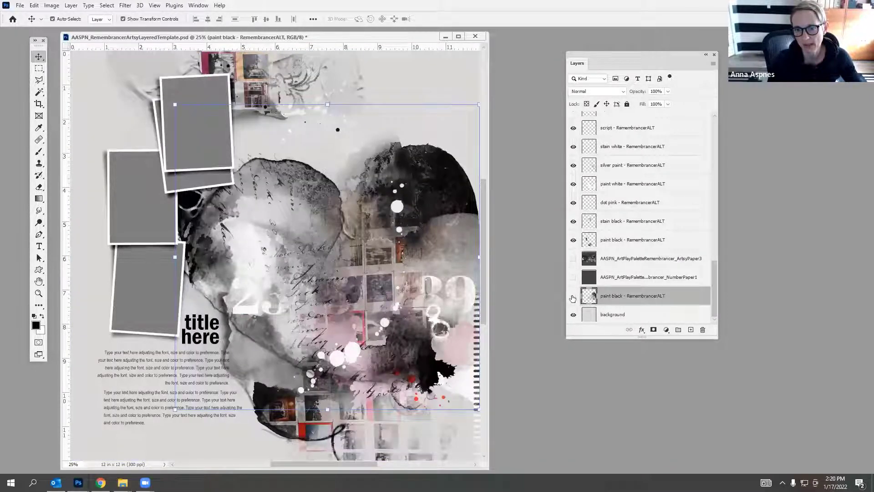
pyautogui.click(573, 296)
pyautogui.click(586, 280)
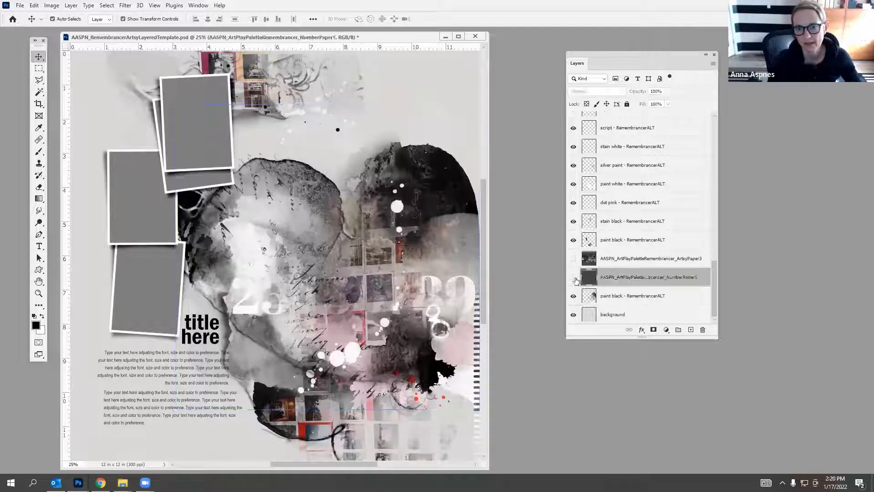
pyautogui.click(574, 278)
pyautogui.click(573, 277)
pyautogui.click(573, 277)
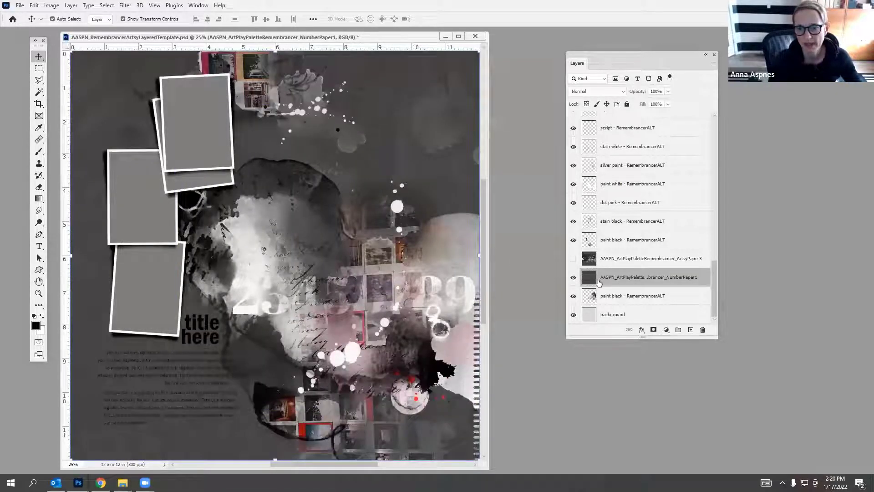
# Clip the NumberPaper1 layer to the lowest paint black layer and nudge the paper within that shape.
pyautogui.click(71, 5)
pyautogui.click(106, 165)
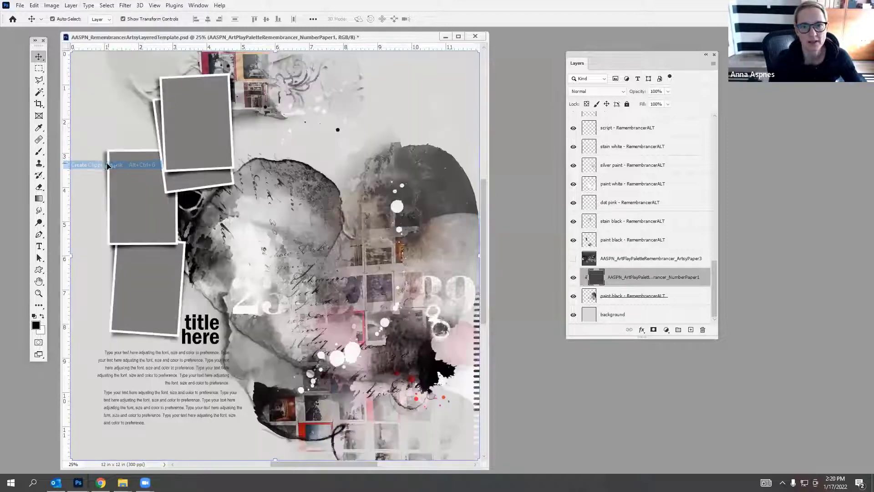
pyautogui.moveTo(443, 184); pyautogui.dragTo(449, 184)
# Move ArtsyPaper3 beneath NumberPaper1 so it clips to the paint black layer, and show it with NumberPaper1 hidden.
pyautogui.moveTo(590, 260); pyautogui.dragTo(575, 281)
pyautogui.click(574, 258)
pyautogui.click(574, 258)
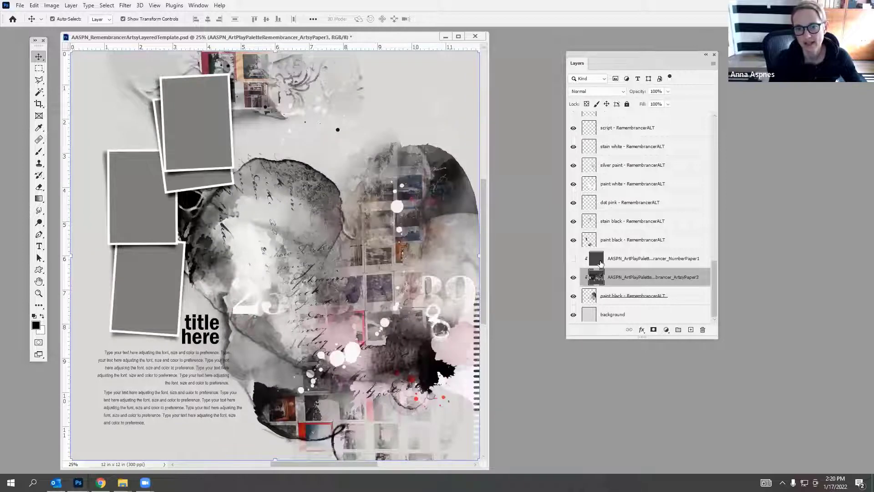
# Shift the clipped ArtsyPaper3 right and slightly up inside the paint black shape, and enlarge the document window to show the whole page.
pyautogui.moveTo(448, 197)
pyautogui.mouseDown()
pyautogui.moveTo(517, 185)
pyautogui.moveTo(480, 198)
pyautogui.moveTo(439, 163)
pyautogui.moveTo(396, 184)
pyautogui.moveTo(439, 162)
pyautogui.moveTo(431, 157)
pyautogui.moveTo(460, 211)
pyautogui.moveTo(425, 208)
pyautogui.moveTo(431, 196)
pyautogui.mouseUp()
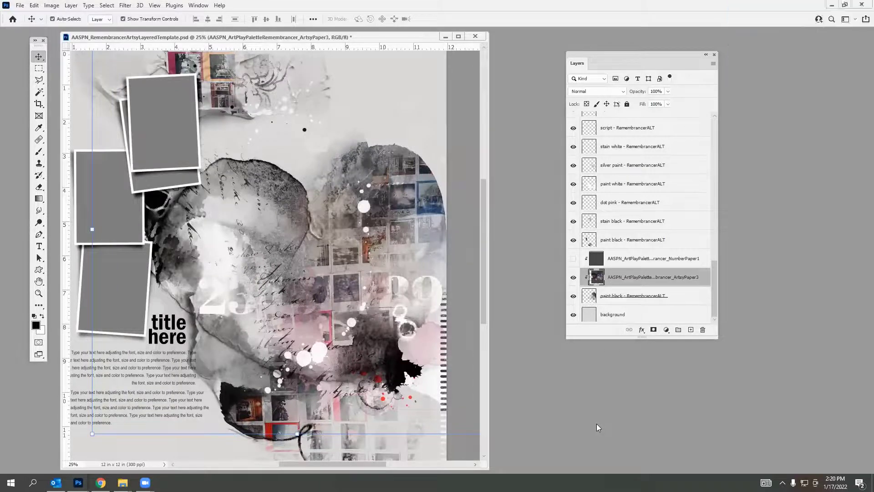
pyautogui.moveTo(391, 177); pyautogui.dragTo(390, 271)
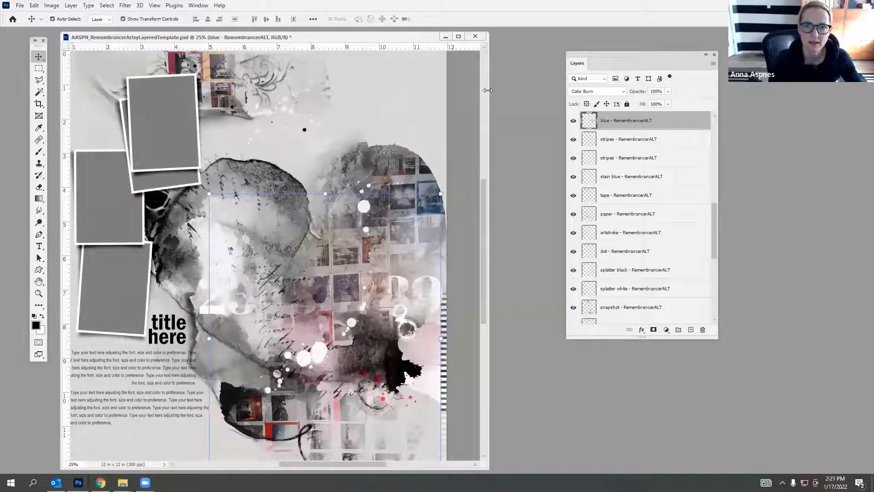
pyautogui.moveTo(488, 91); pyautogui.dragTo(681, 91)
pyautogui.moveTo(378, 38); pyautogui.dragTo(290, 12)
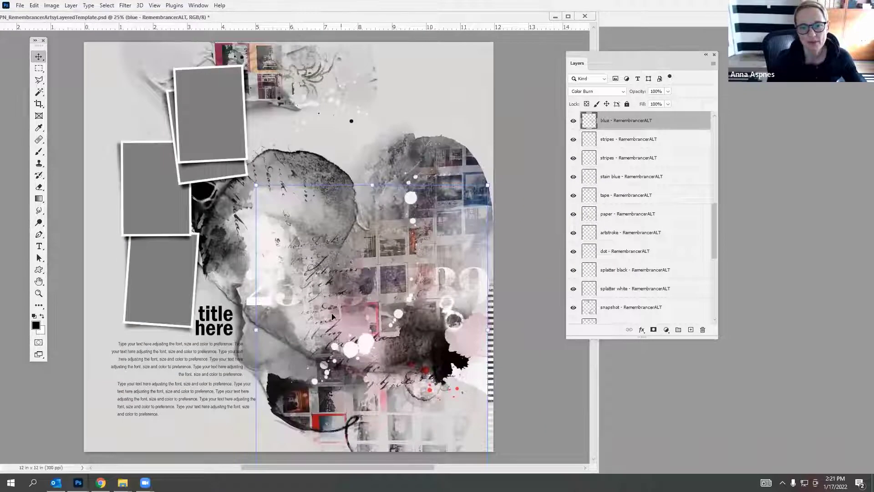
# Move NumberPaper1 directly above the background layer, show it, and align and slightly enlarge it to cover the full page.
pyautogui.click(463, 103)
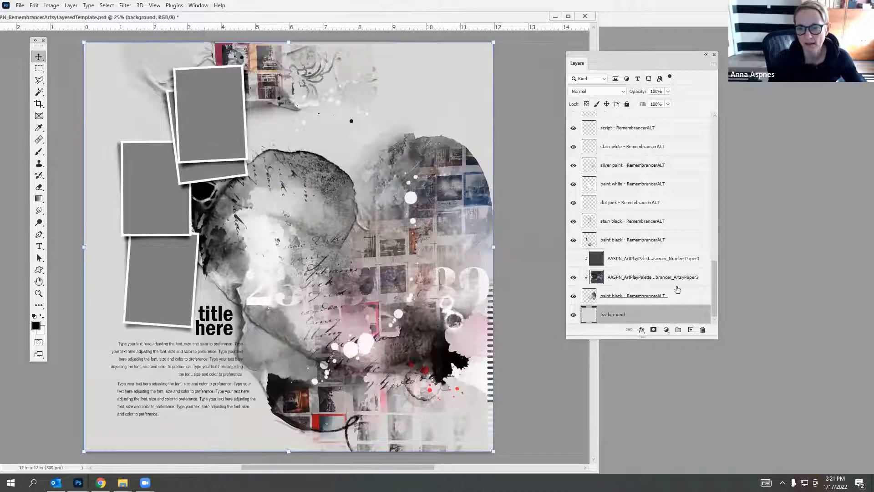
pyautogui.click(601, 260)
pyautogui.moveTo(600, 260); pyautogui.dragTo(608, 307)
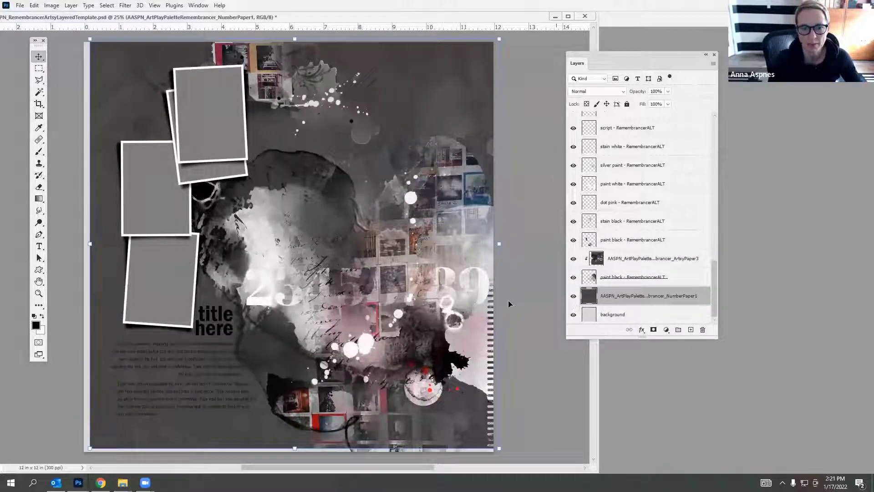
pyautogui.moveTo(124, 427); pyautogui.dragTo(118, 434)
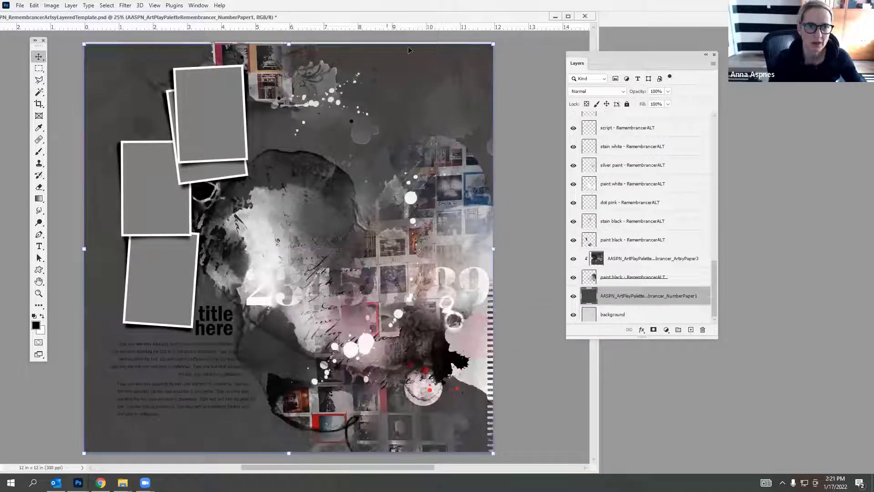
pyautogui.moveTo(493, 42); pyautogui.dragTo(495, 41)
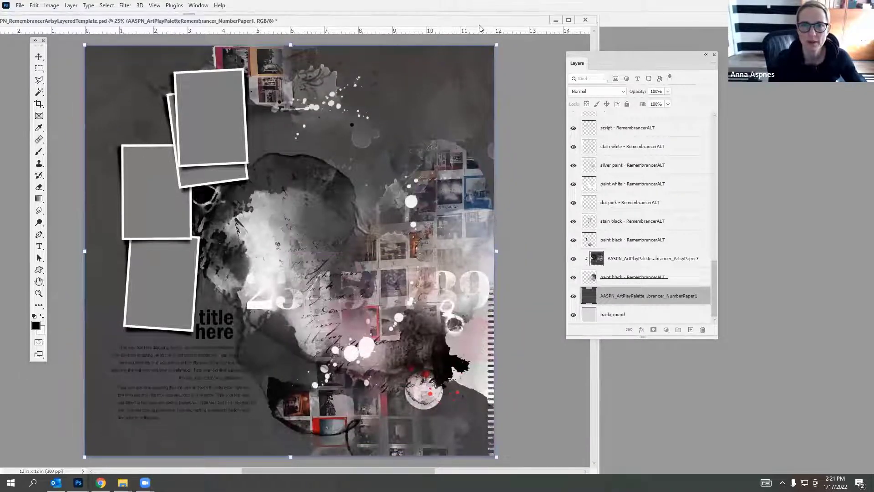
pyautogui.click(452, 21)
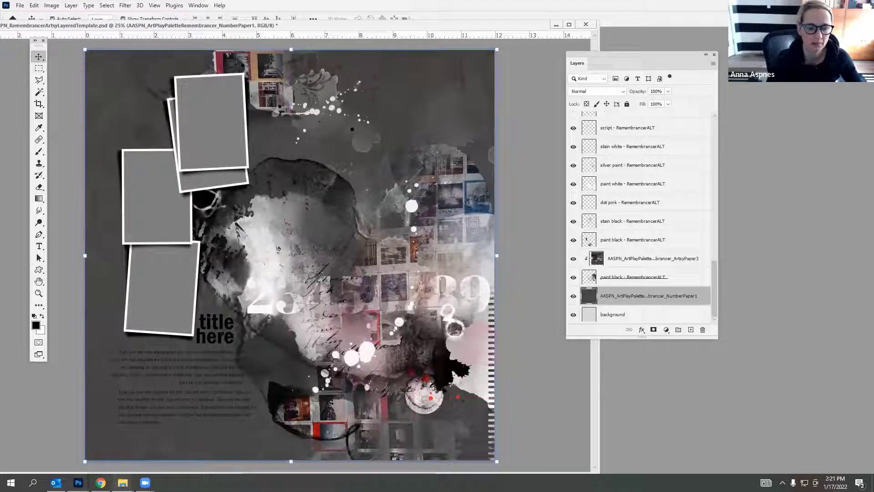
# Place SolidPaper1 and SolidPaper2 from the Paperie folder above NumberPaper1 as full-page backgrounds, with SolidPaper1 on top.
pyautogui.moveTo(122, 482)
pyautogui.click(113, 435)
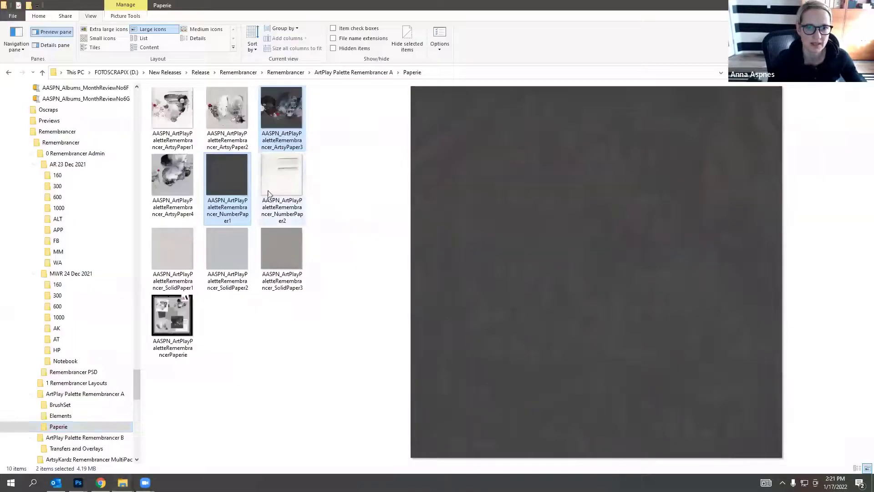
pyautogui.click(182, 248)
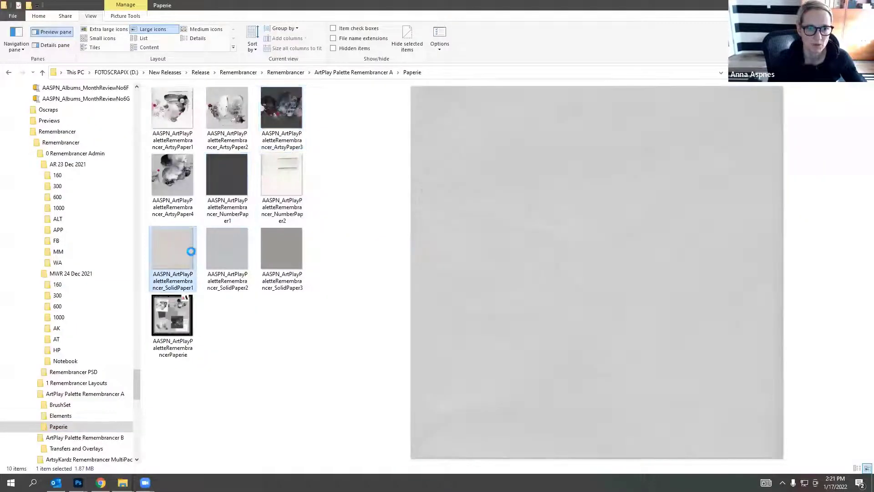
pyautogui.keyDown('ctrl'); pyautogui.click(230, 250); pyautogui.keyUp('ctrl')
pyautogui.moveTo(238, 254); pyautogui.dragTo(191, 337)
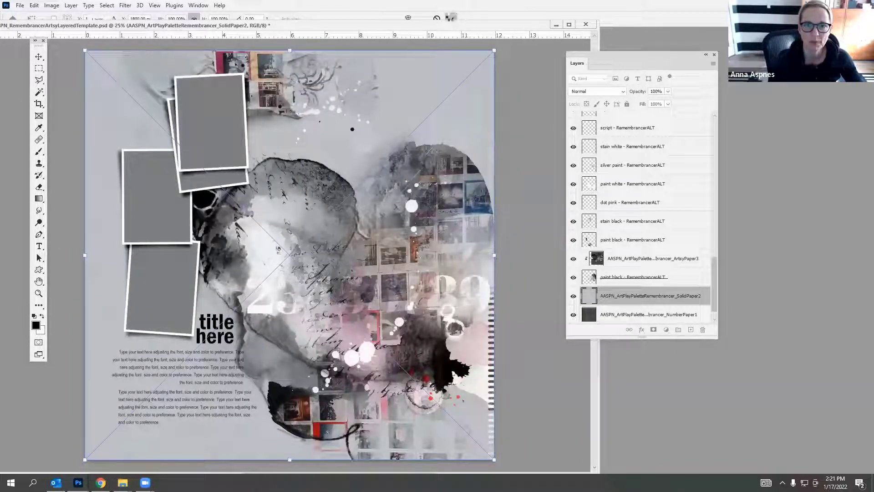
pyautogui.click(451, 18)
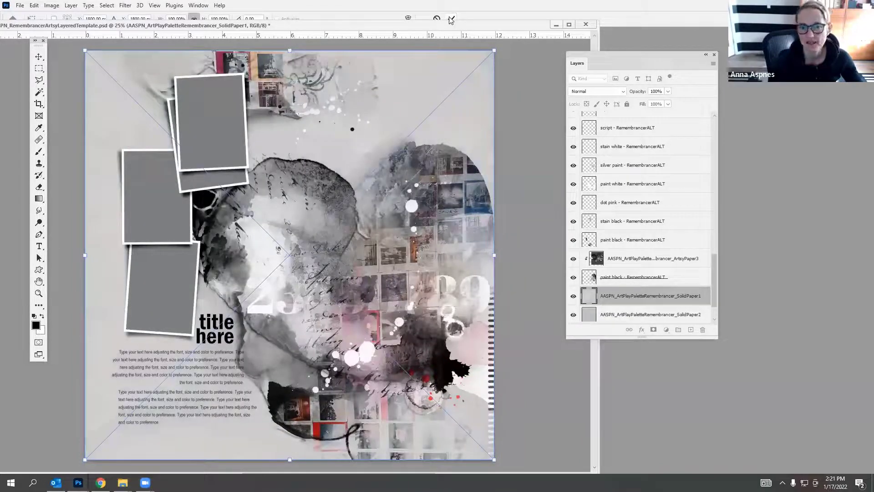
pyautogui.click(451, 18)
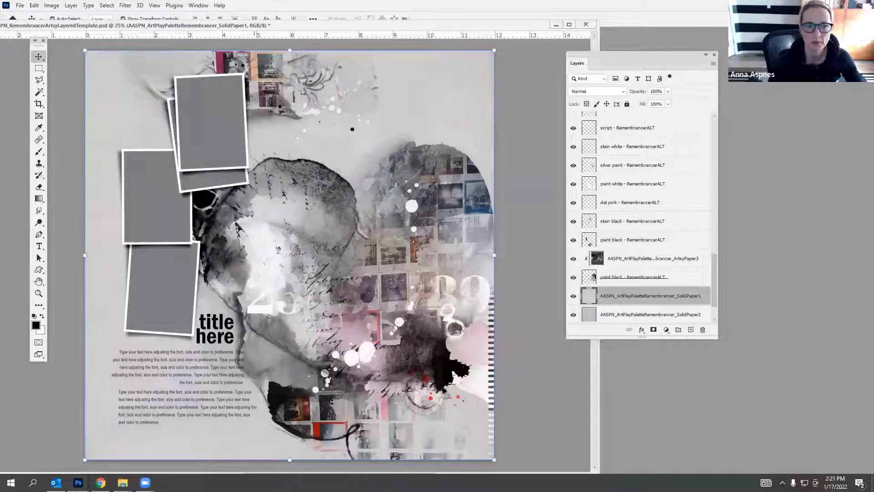
# Add a blank layer directly above the Transfer3 layer, beneath the 3 frame shadow.
pyautogui.click(218, 322)
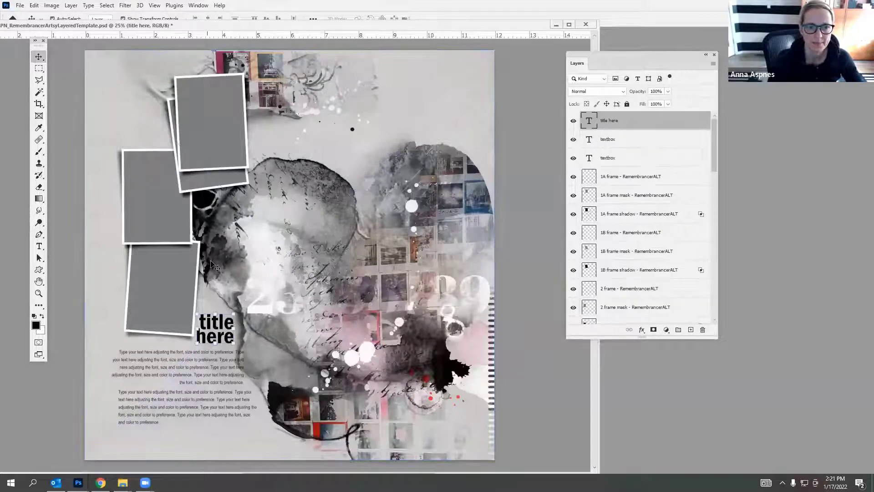
pyautogui.click(217, 140)
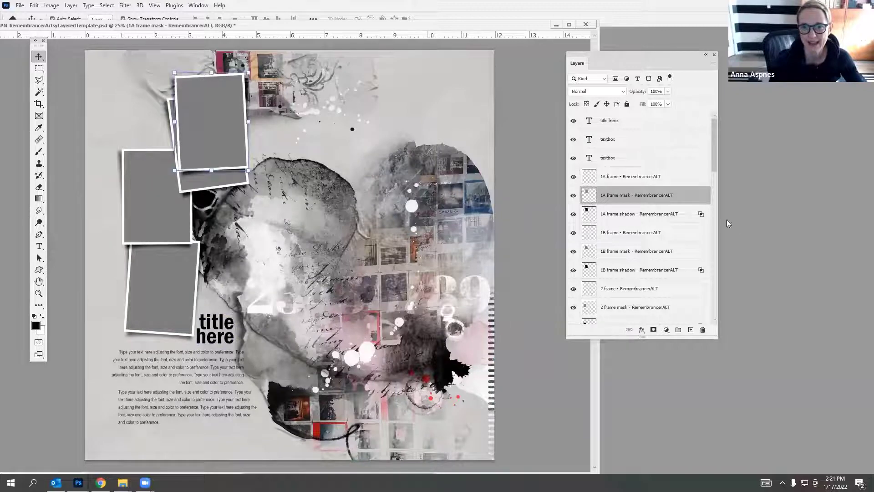
pyautogui.click(635, 182)
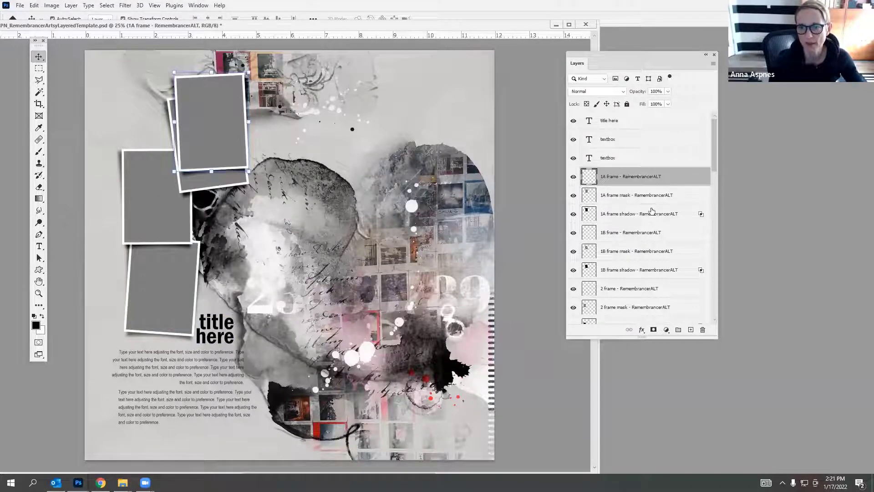
pyautogui.moveTo(715, 169); pyautogui.dragTo(721, 225)
pyautogui.click(626, 187)
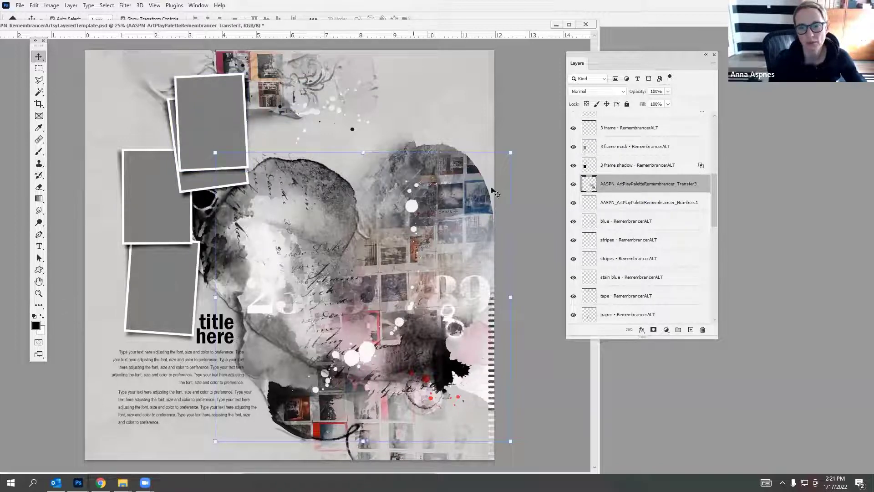
pyautogui.click(691, 330)
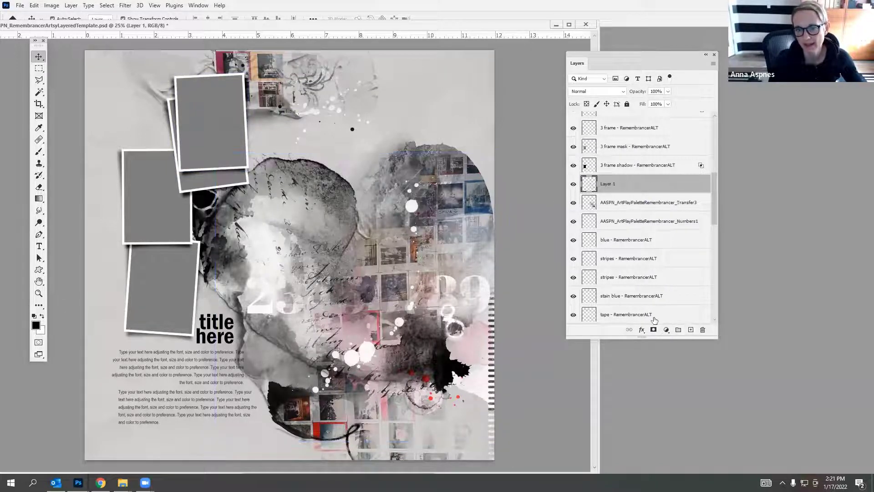
# Switch to the Paperie window in File Explorer and open the Remembrancer FotoBlendz No 1 folder within the Remembrancer collection.
pyautogui.rightClick(123, 482)
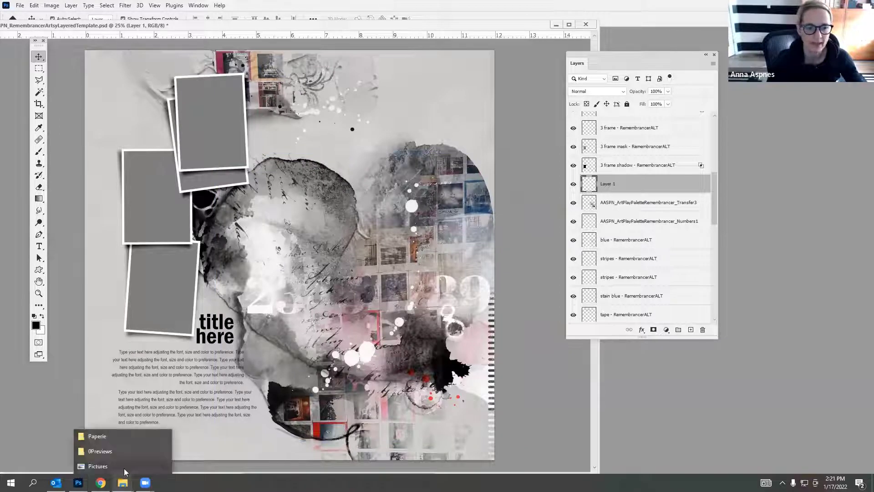
pyautogui.click(110, 436)
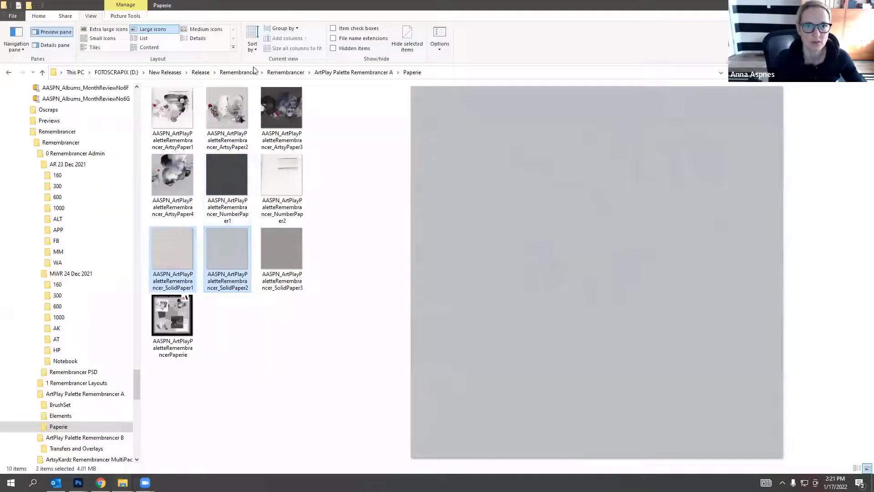
pyautogui.click(285, 72)
pyautogui.moveTo(307, 167); pyautogui.dragTo(319, 211)
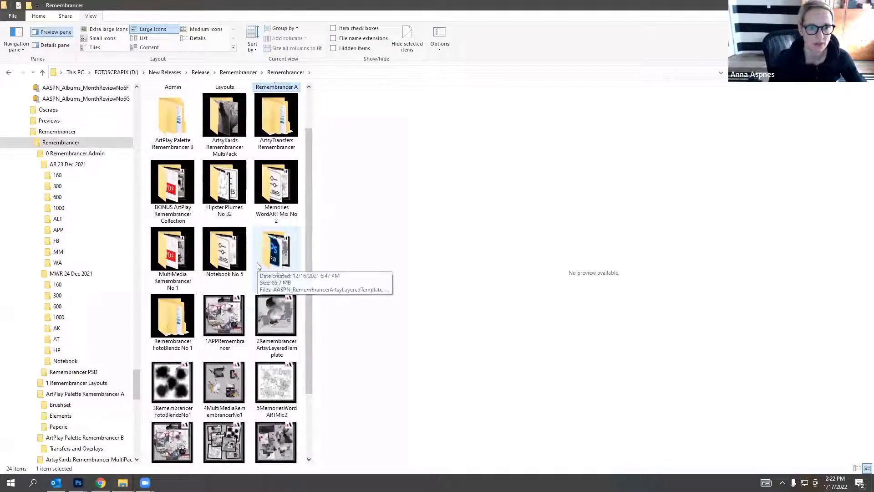
pyautogui.doubleClick(166, 319)
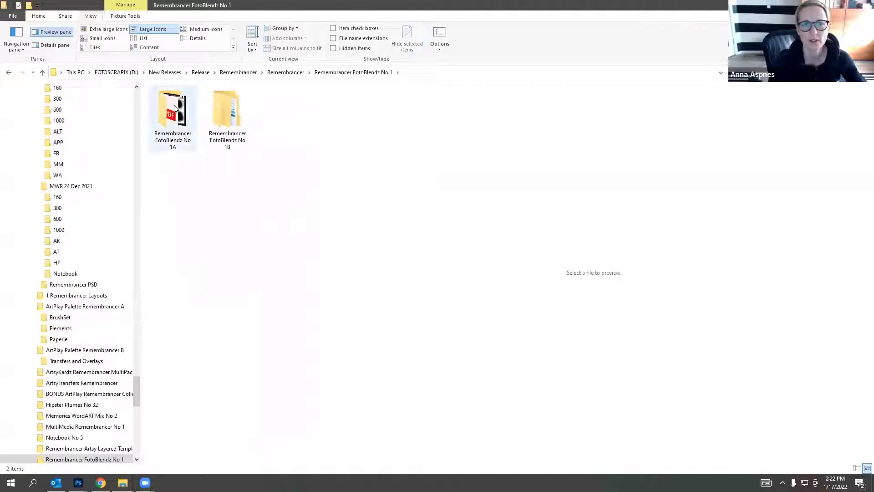
# Look through the blend files in folder 2 of Remembrancer FotoBlendz No 1A, and return to the FotoBlendz No 1 folder.
pyautogui.doubleClick(175, 107)
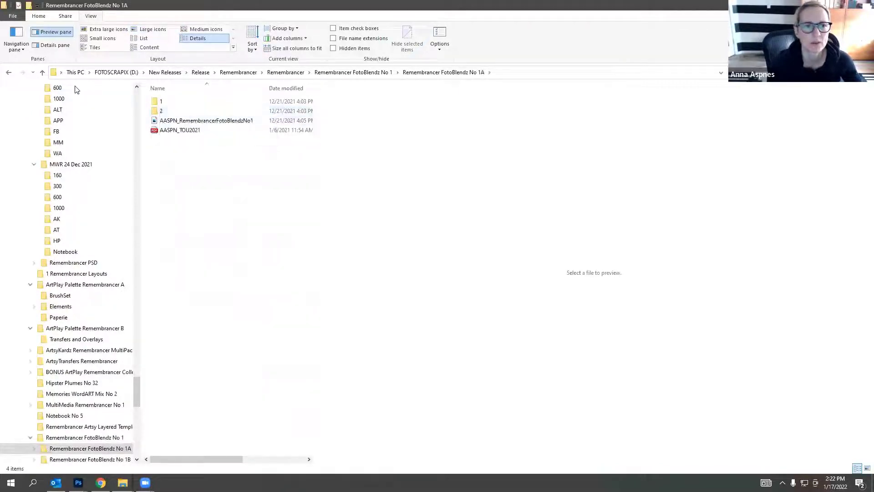
pyautogui.click(163, 114)
pyautogui.doubleClick(162, 112)
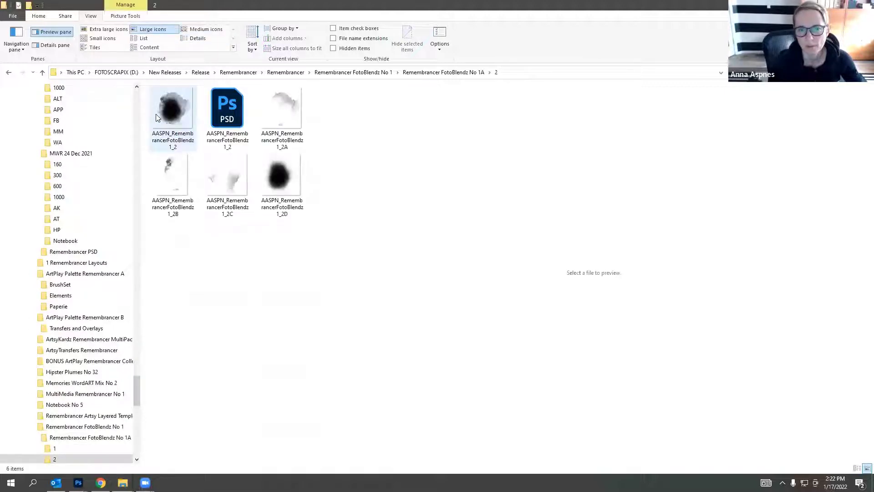
pyautogui.click(9, 73)
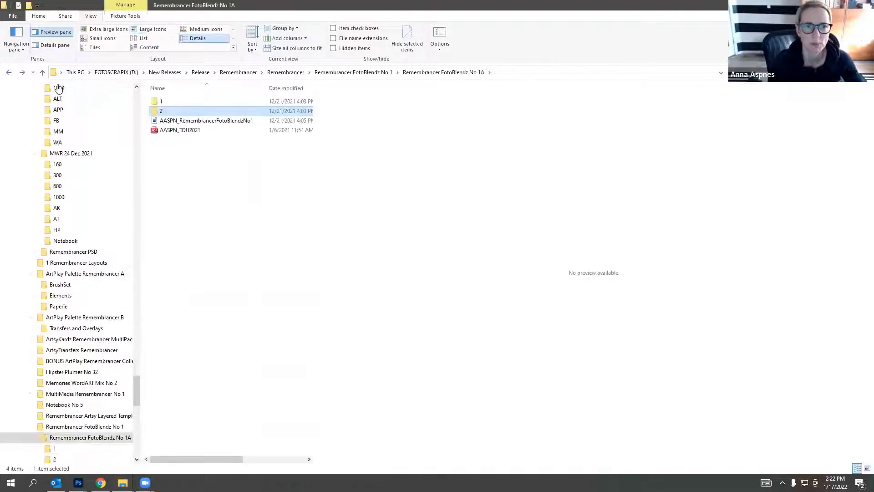
pyautogui.click(8, 74)
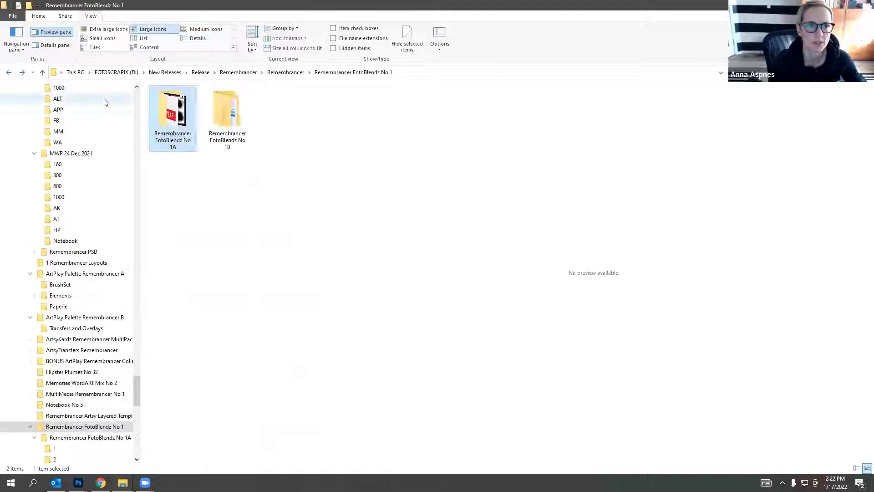
# Open the layered AASPN_RemembrancerFotoBlendz1_4 PSD from folder 4 of Remembrancer FotoBlendz No 1B in Photoshop.
pyautogui.doubleClick(232, 117)
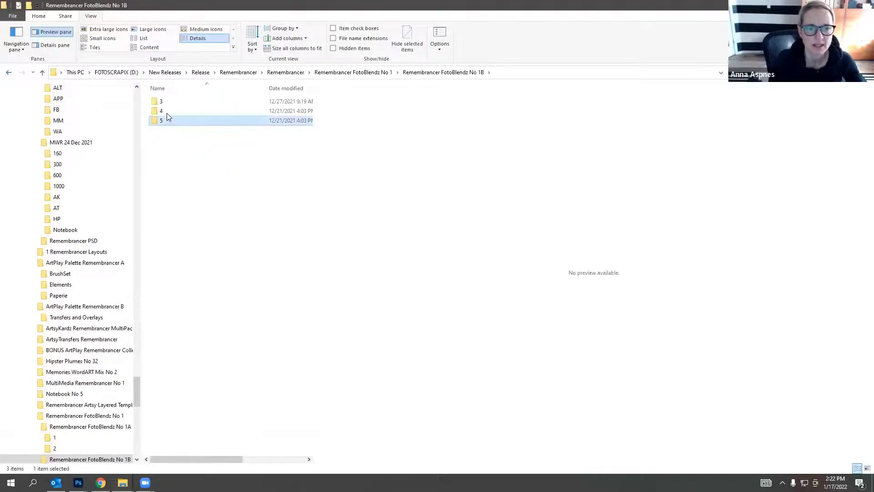
pyautogui.doubleClick(167, 112)
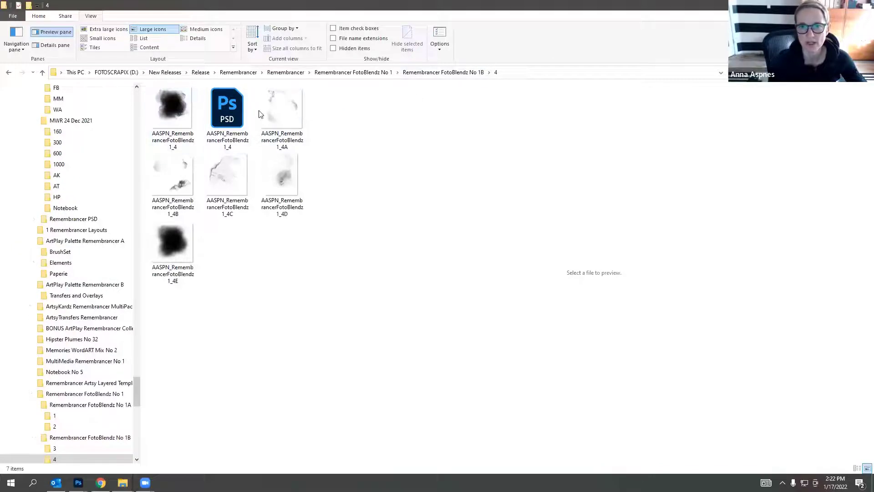
pyautogui.click(230, 119)
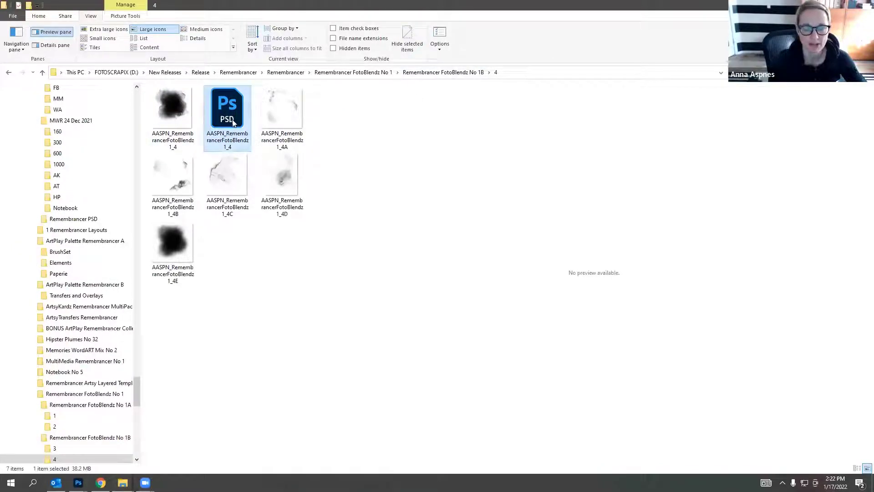
pyautogui.moveTo(233, 122); pyautogui.dragTo(729, 27)
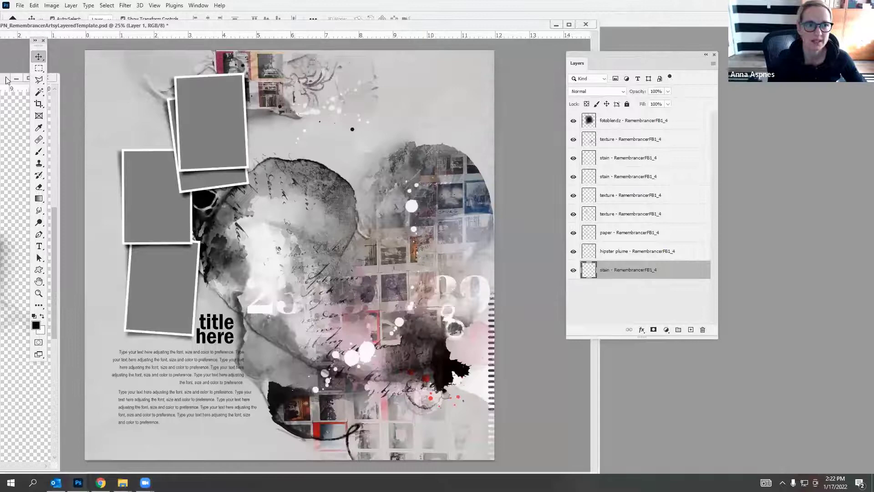
# Bring the FotoBlendz1_4 document window fully into view and rotate its image 90° clockwise.
pyautogui.moveTo(5, 80); pyautogui.dragTo(165, 127)
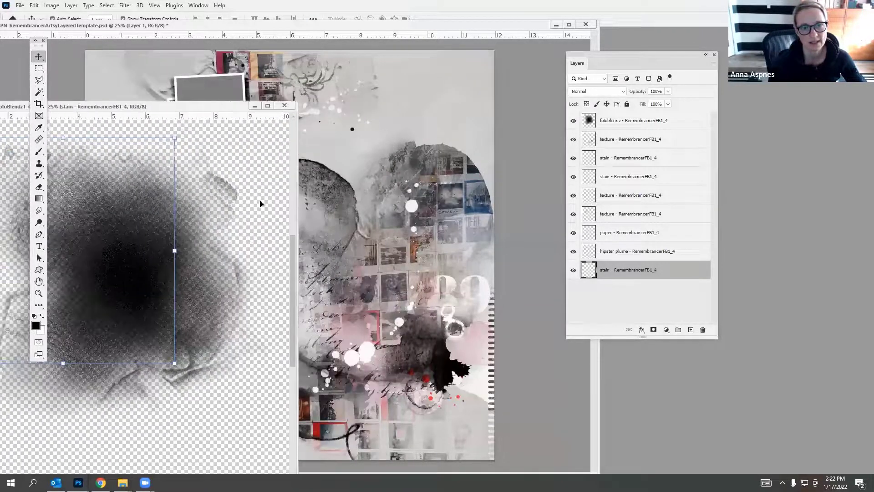
pyautogui.moveTo(344, 87); pyautogui.dragTo(343, 88)
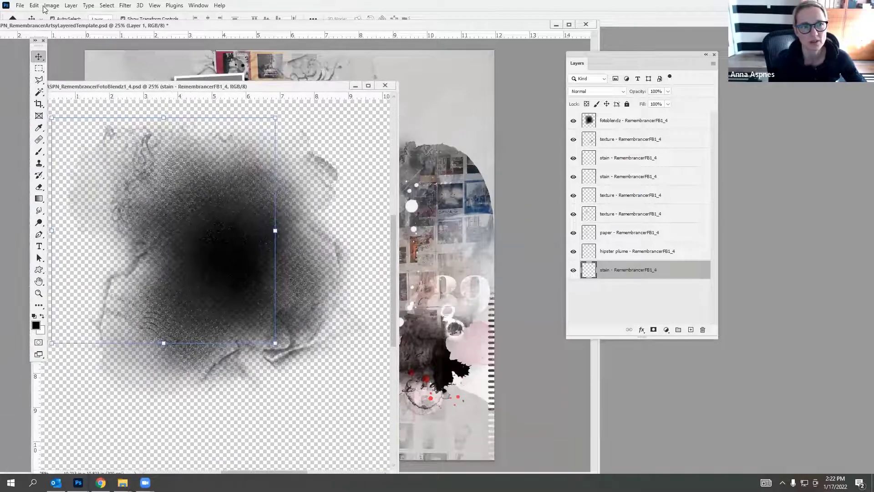
pyautogui.click(51, 6)
pyautogui.moveTo(64, 91)
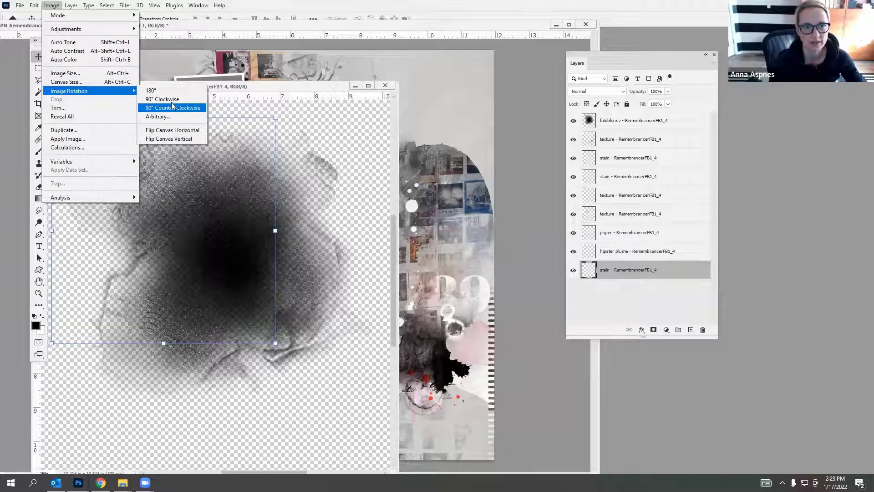
pyautogui.click(164, 99)
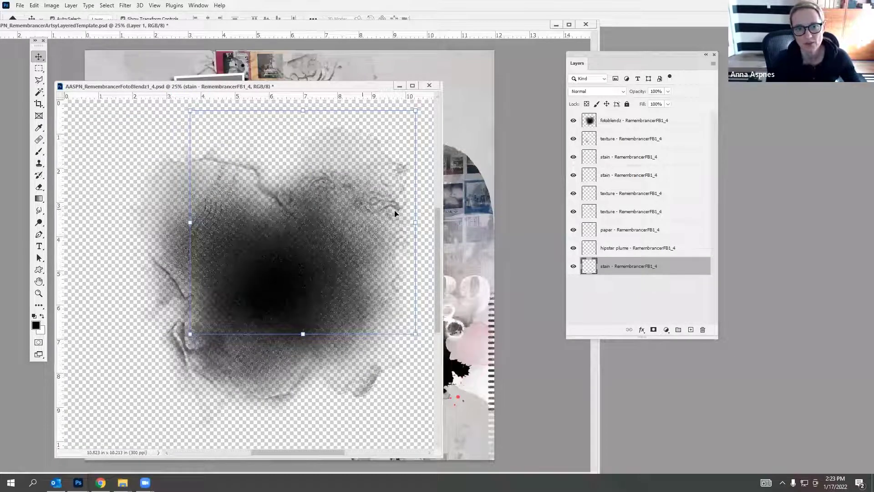
# Copy all FotoBlendz1_4 layers, from the stain up to the fotoblendz mask, into the template over the central paint area.
pyautogui.keyDown('shift'); pyautogui.click(601, 128); pyautogui.keyUp('shift')
pyautogui.moveTo(361, 85); pyautogui.dragTo(200, 75)
pyautogui.moveTo(180, 240); pyautogui.dragTo(399, 253)
pyautogui.hotkey('ctrl', 't')
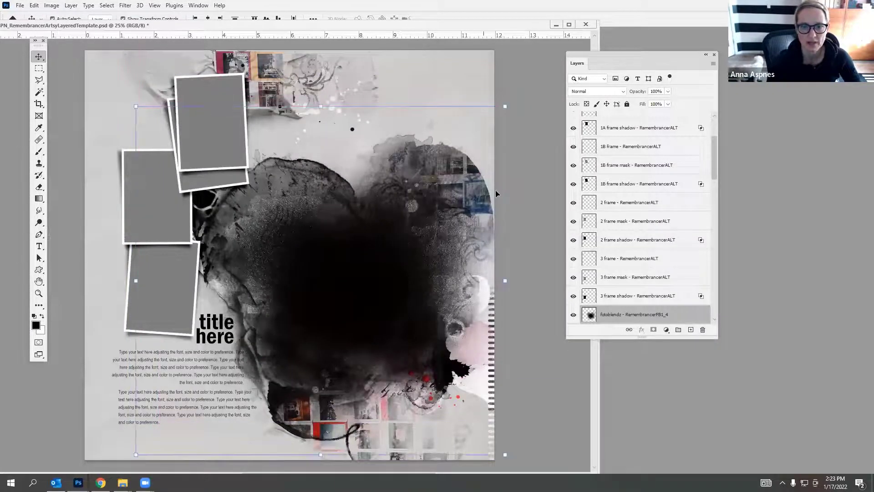
pyautogui.moveTo(401, 130); pyautogui.dragTo(255, 325)
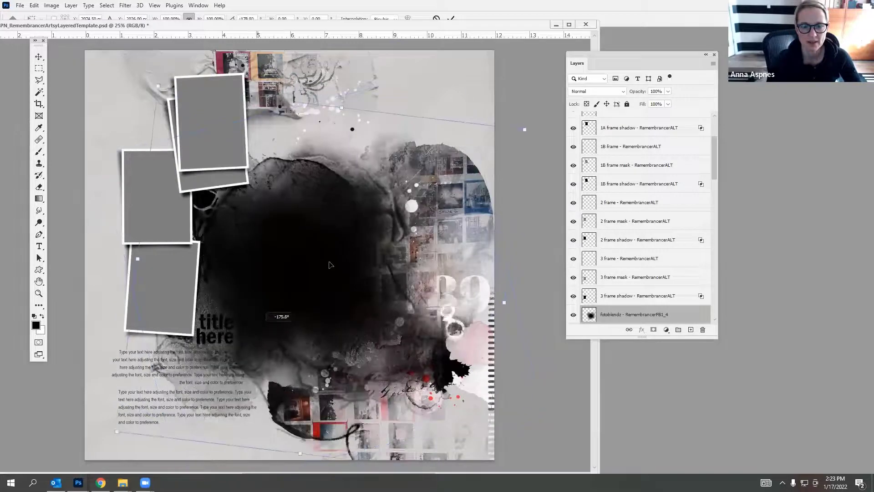
pyautogui.moveTo(332, 246); pyautogui.dragTo(402, 246)
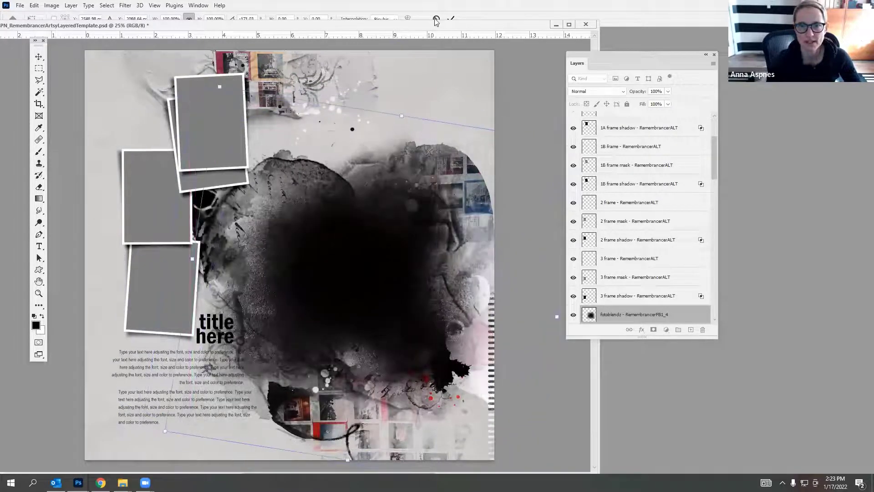
pyautogui.click(451, 18)
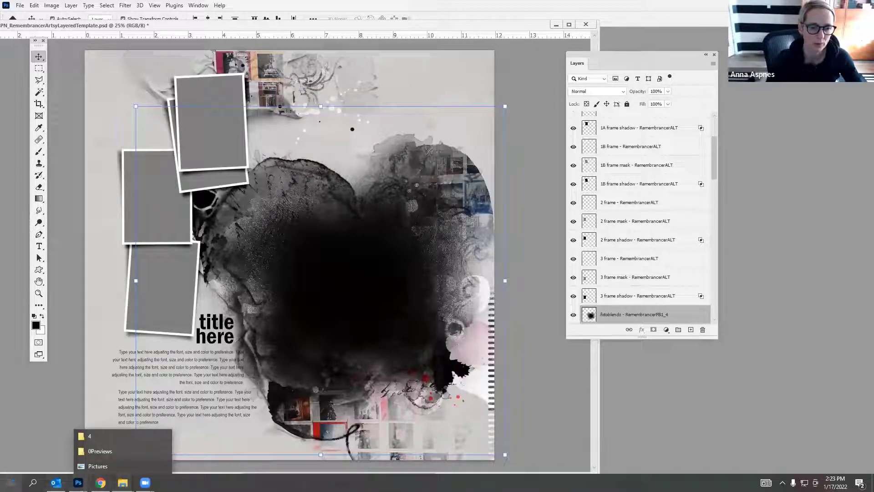
# Open the Documents folder from Windows and browse to the Photos folder on the FOTOSCRAPIX (D:) drive.
pyautogui.click(11, 482)
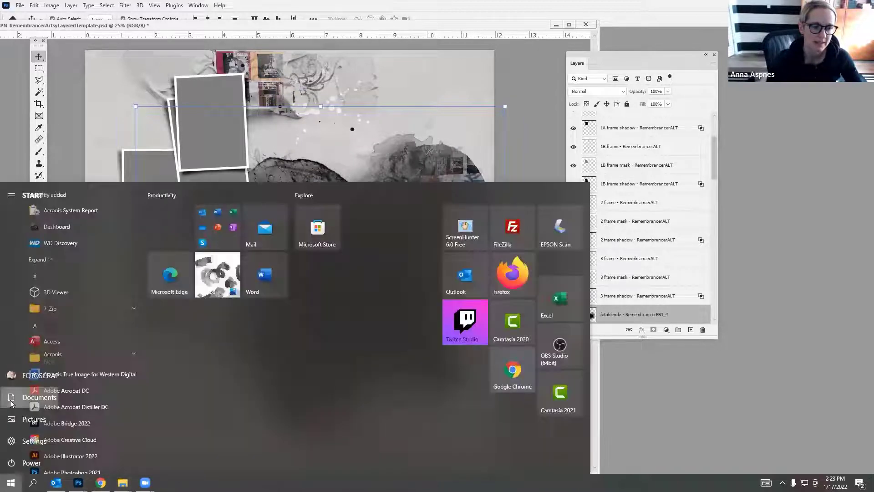
pyautogui.click(19, 398)
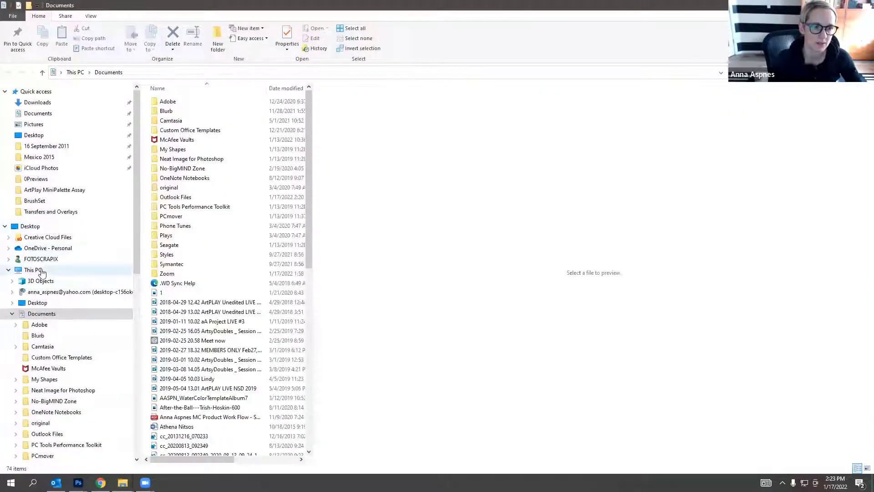
pyautogui.click(36, 269)
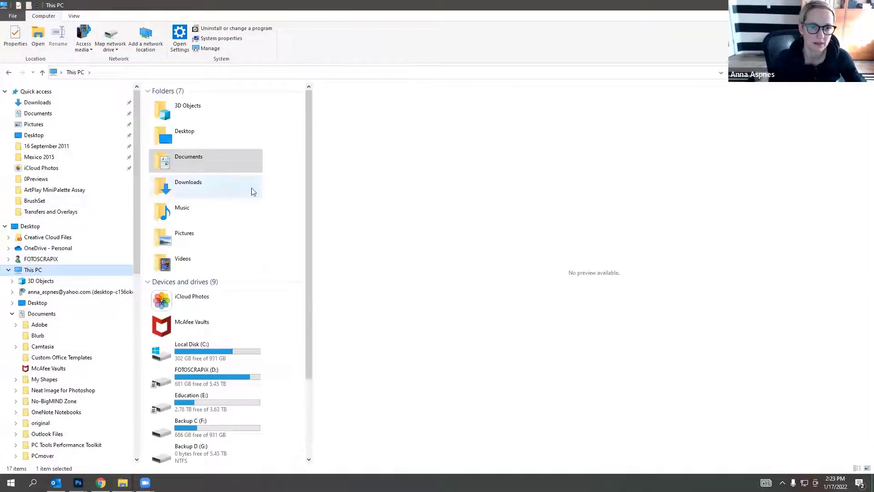
pyautogui.doubleClick(214, 376)
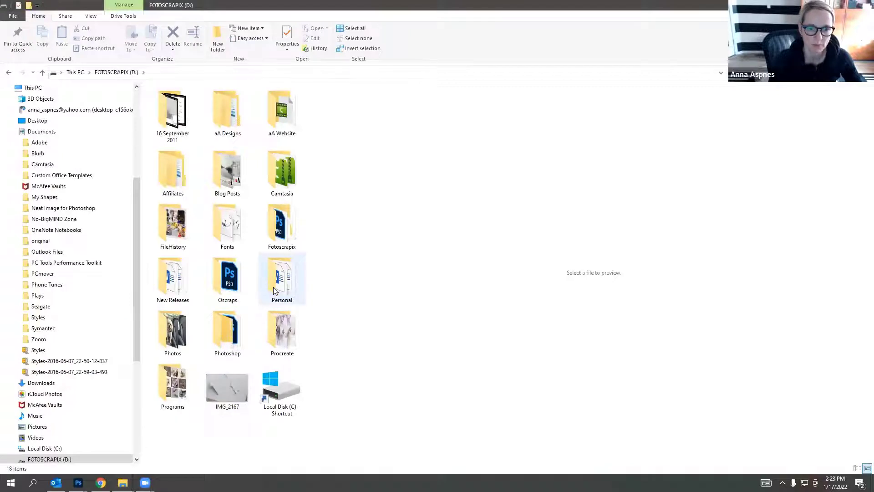
pyautogui.click(173, 334)
pyautogui.doubleClick(170, 335)
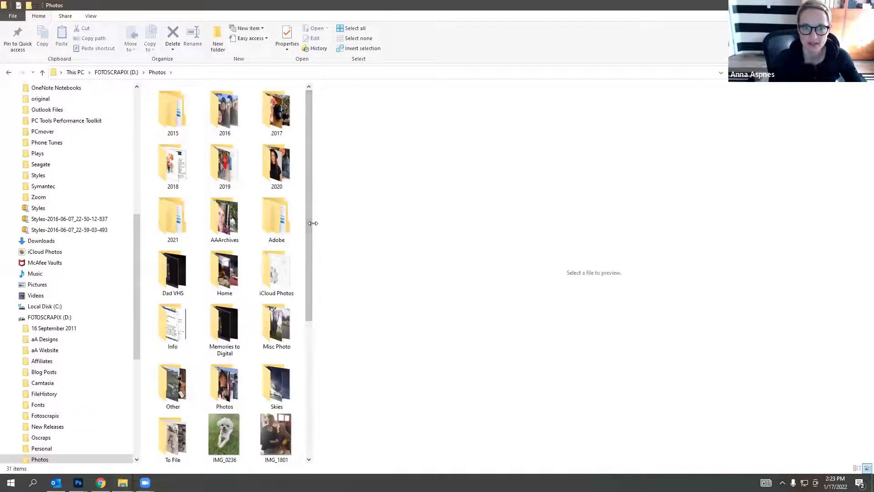
# Widen the file area of the Photos folder and browse through the photos in its 2021 > 12Dec subfolder.
pyautogui.moveTo(314, 227); pyautogui.dragTo(586, 223)
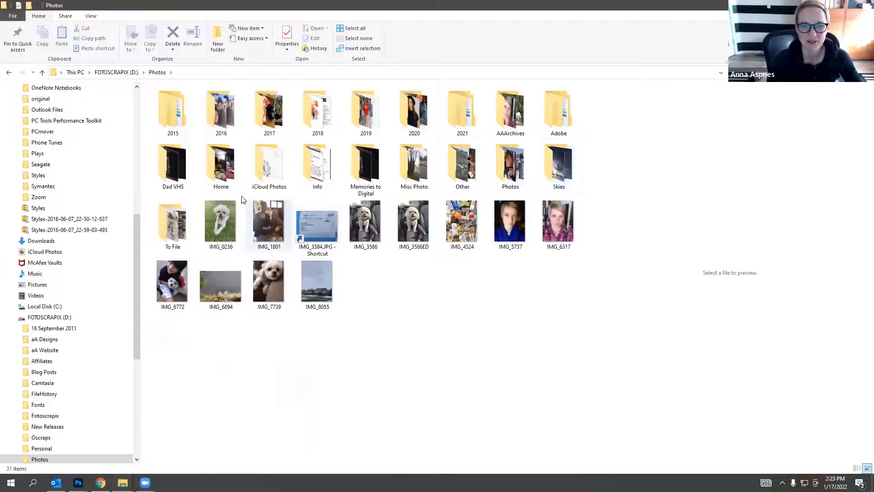
pyautogui.doubleClick(468, 120)
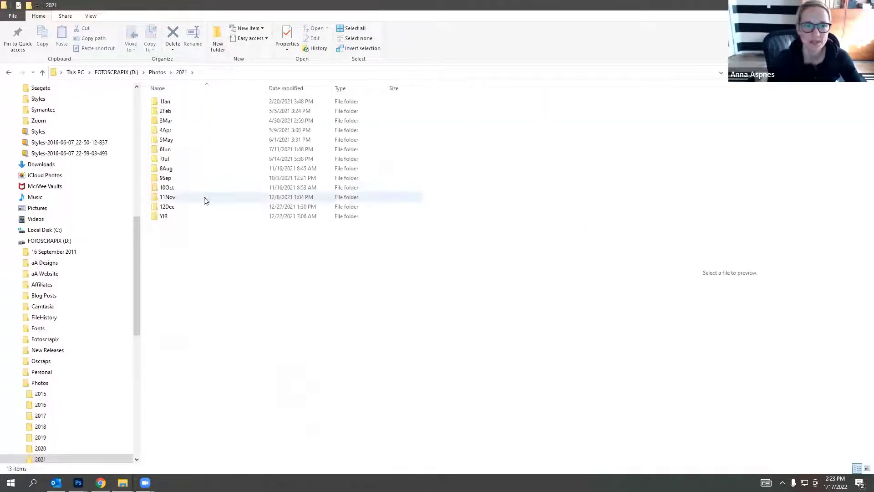
pyautogui.doubleClick(167, 207)
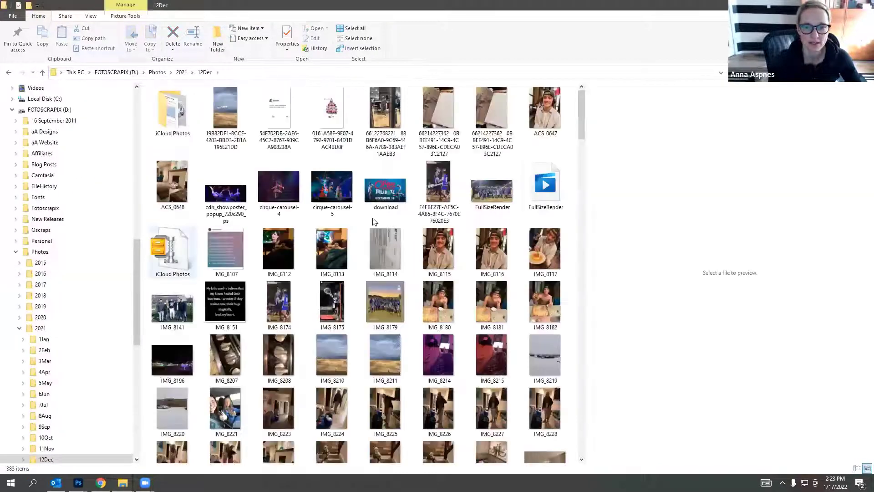
pyautogui.moveTo(581, 133); pyautogui.dragTo(584, 184)
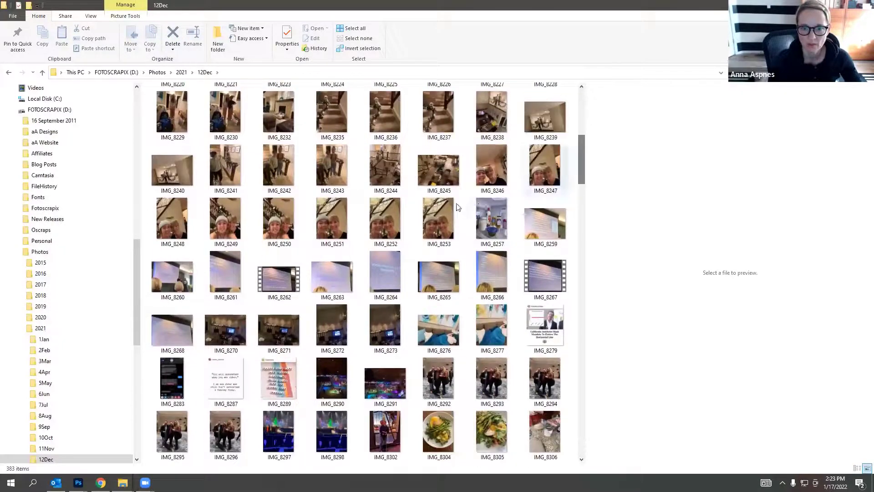
# Preview the staircase selfies in the 12Dec folder and open IMG_8250 in Photoshop.
pyautogui.click(441, 222)
pyautogui.click(547, 177)
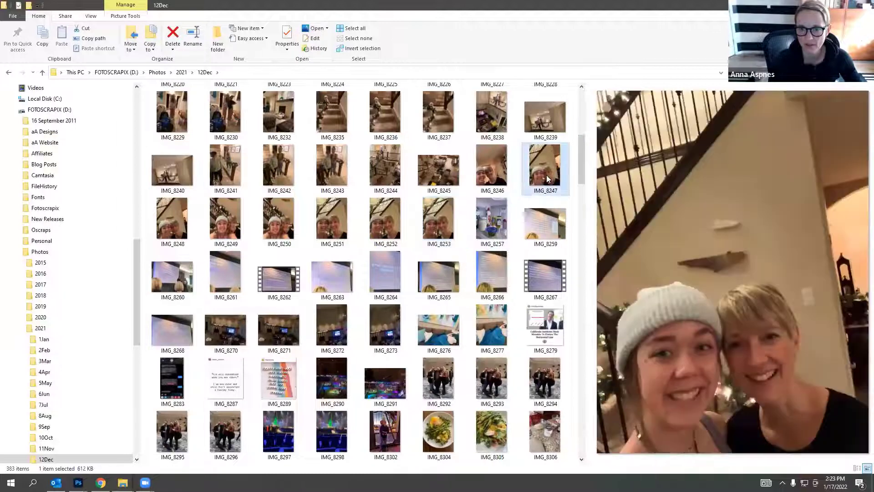
pyautogui.click(331, 223)
pyautogui.click(281, 228)
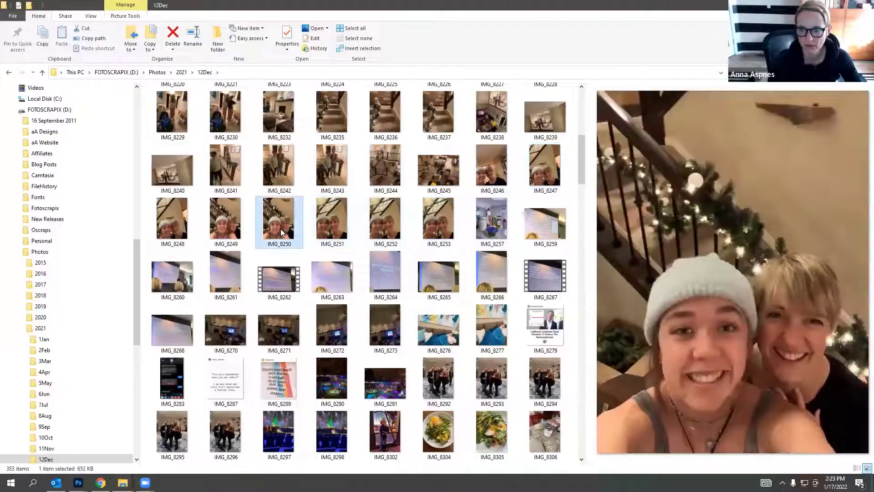
pyautogui.moveTo(283, 234); pyautogui.dragTo(665, 30)
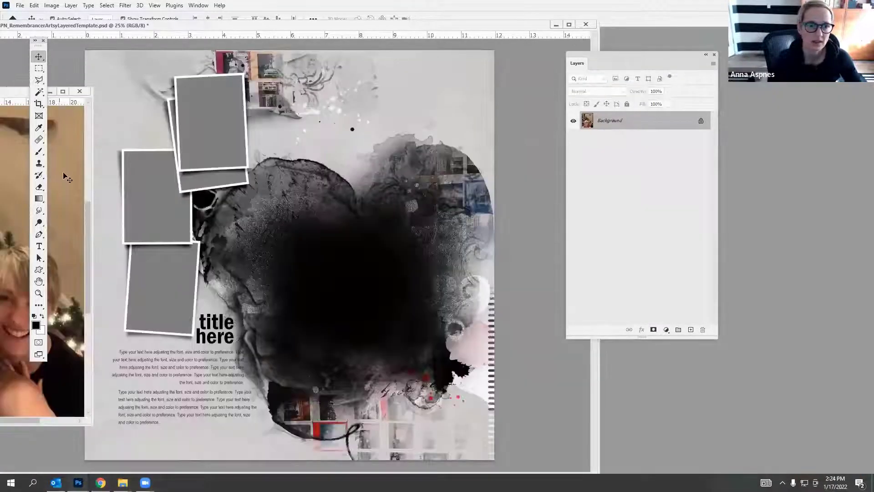
# Copy the selfie into the template directly above the fotoblendz layer, enlarge it to about 135%, and position it over the central paint area.
pyautogui.moveTo(63, 209); pyautogui.dragTo(464, 97)
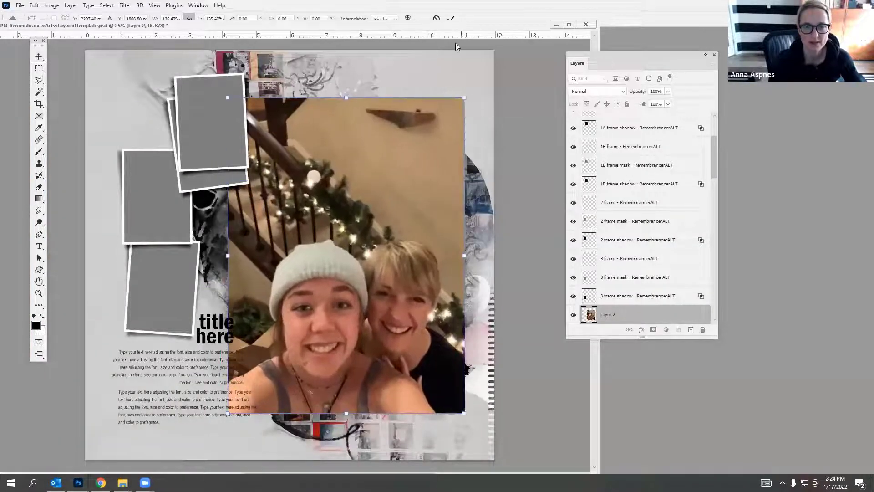
pyautogui.click(452, 19)
pyautogui.click(71, 6)
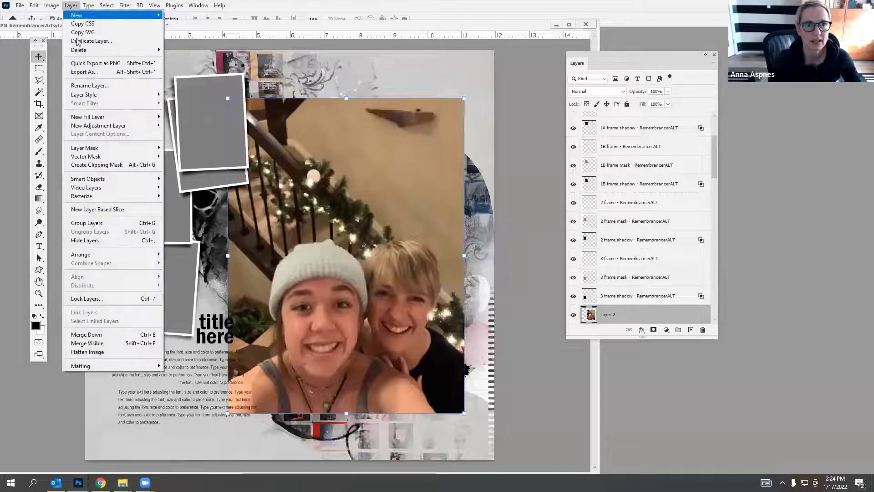
pyautogui.press('Escape')
pyautogui.scroll(-3, 603, 158)
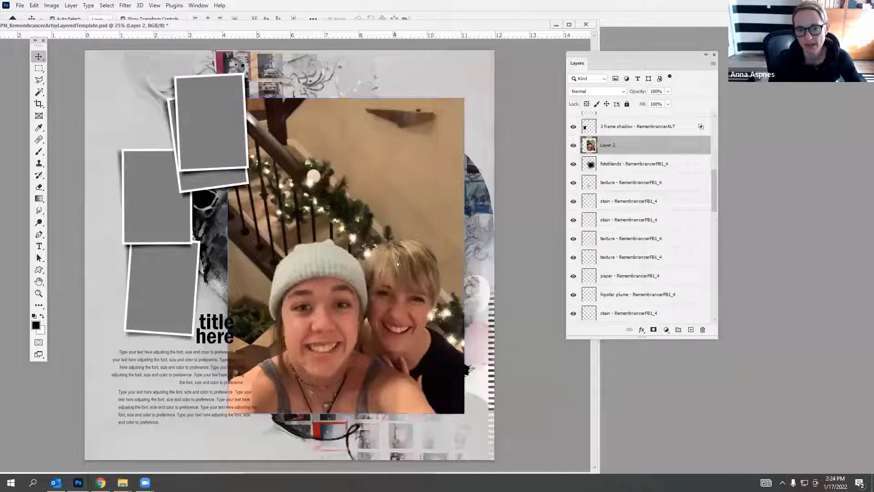
pyautogui.moveTo(398, 263); pyautogui.dragTo(404, 261)
# Clip the selfie to the fotoblendz mask layer and enlarge it so both faces fill the painted area.
pyautogui.click(71, 5)
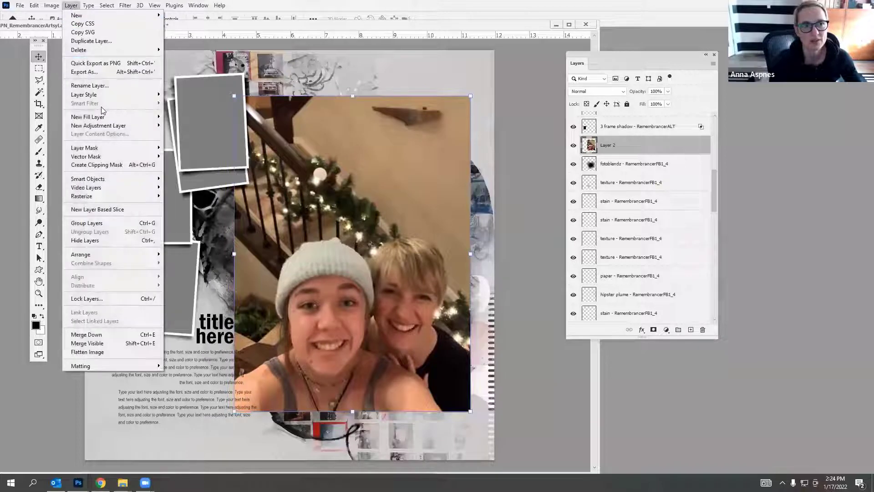
pyautogui.click(105, 165)
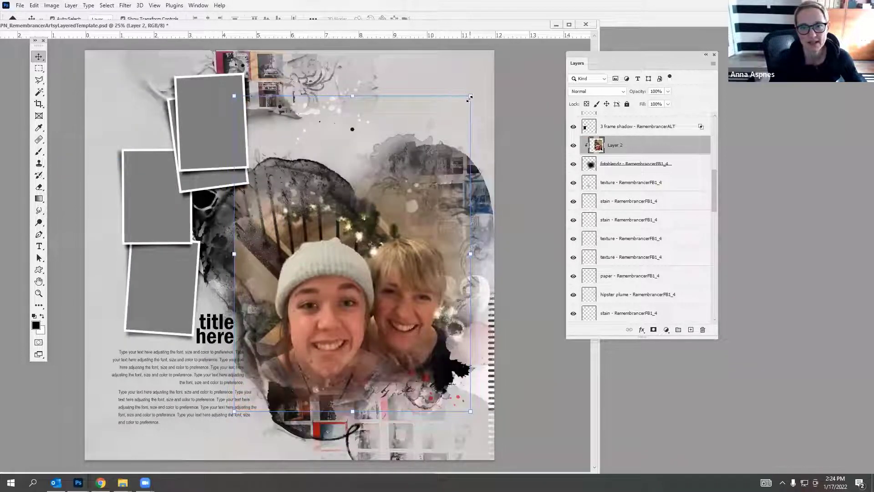
pyautogui.moveTo(469, 98); pyautogui.dragTo(490, 69)
pyautogui.moveTo(233, 68); pyautogui.dragTo(153, 68)
pyautogui.moveTo(406, 141)
pyautogui.mouseDown()
pyautogui.moveTo(408, 134)
pyautogui.moveTo(413, 143)
pyautogui.mouseUp()
pyautogui.click(449, 19)
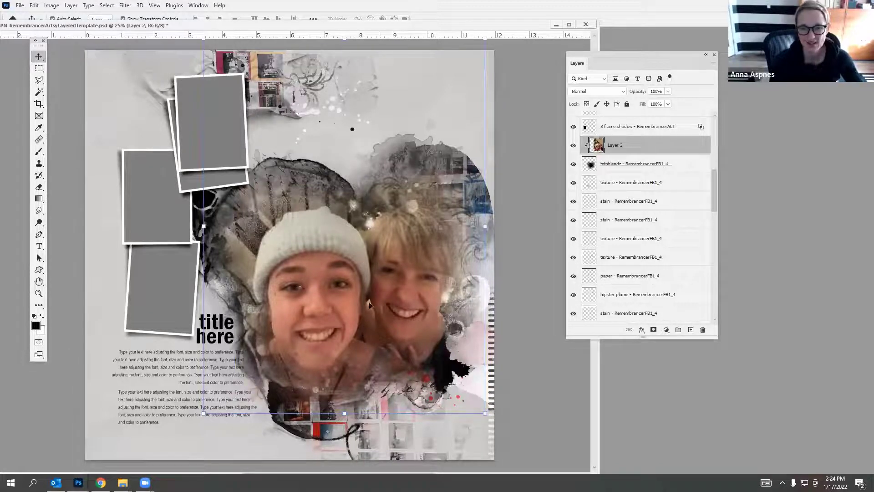
# Desaturate the clipped selfie layer to black and white.
pyautogui.click(51, 5)
pyautogui.moveTo(67, 29)
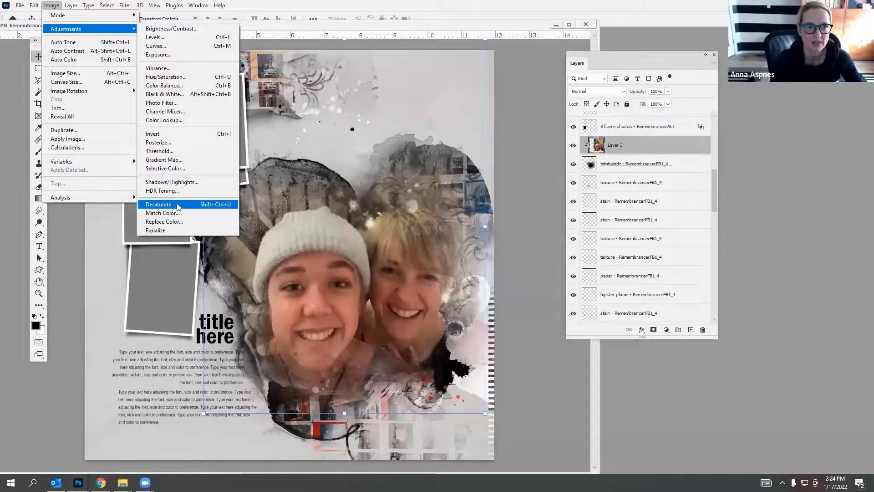
pyautogui.click(177, 207)
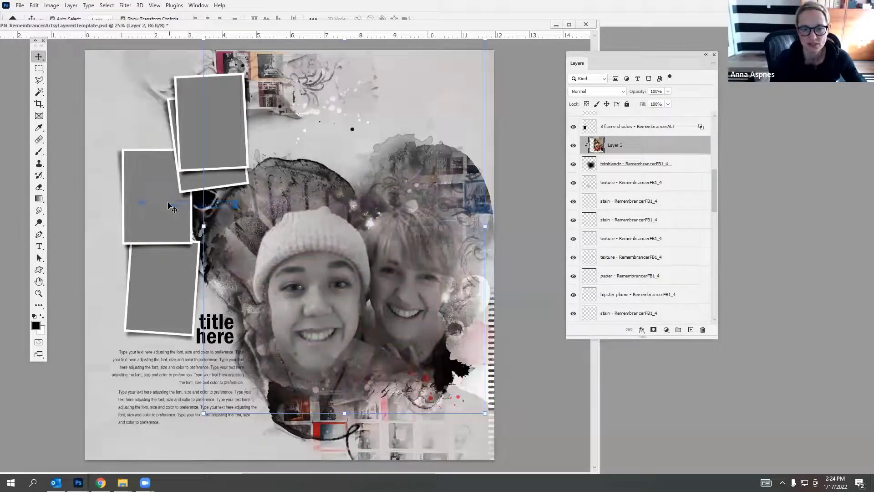
# Increase the selfie's brightness and contrast with Levels, lowering the white input level to about 198.
pyautogui.click(52, 5)
pyautogui.moveTo(68, 29)
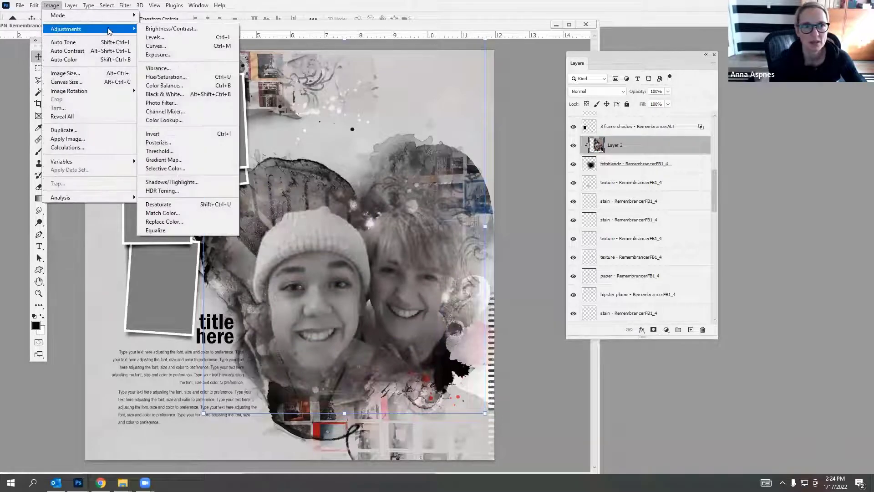
pyautogui.click(156, 37)
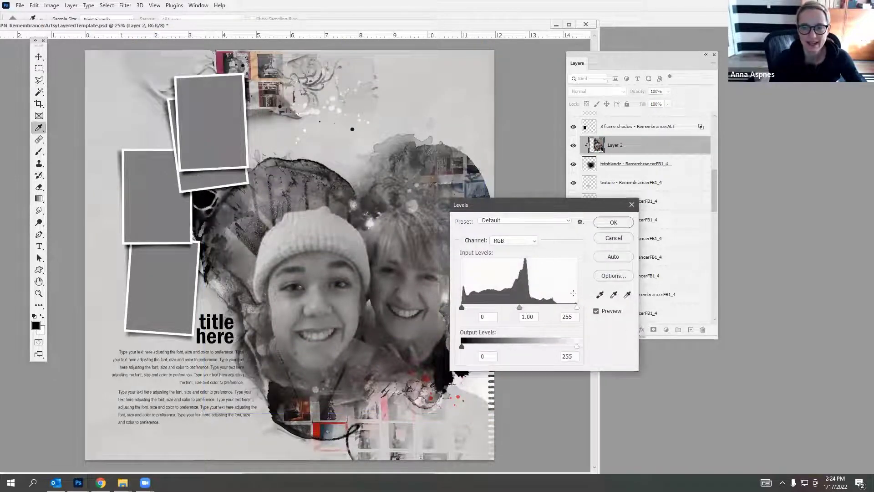
pyautogui.moveTo(572, 311); pyautogui.dragTo(546, 311)
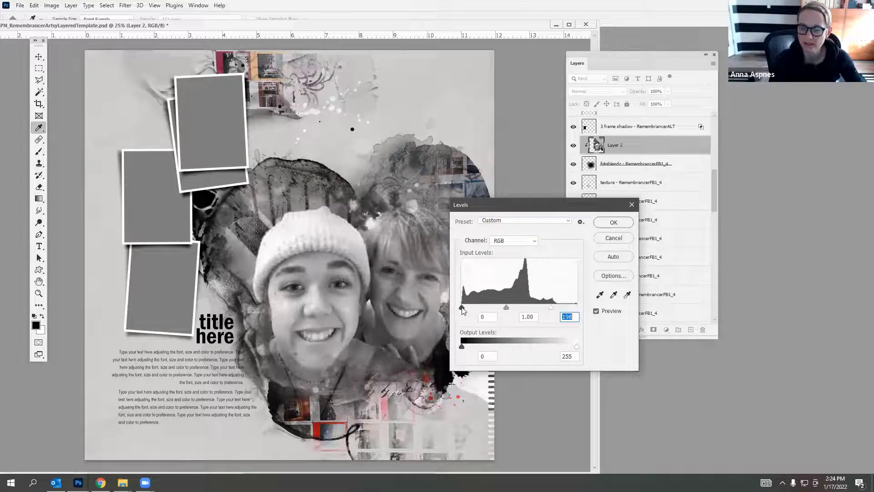
pyautogui.moveTo(463, 310); pyautogui.dragTo(501, 309)
pyautogui.moveTo(551, 309); pyautogui.dragTo(549, 313)
pyautogui.press('Tab')
pyautogui.click(613, 223)
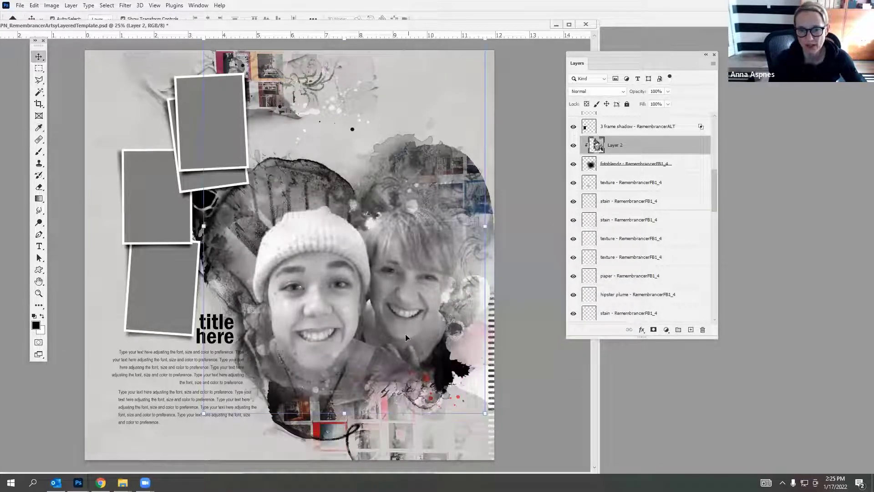
# Paint on the fotoblendz mask layer over the older woman's hair with a soft textured brush at 464 px.
pyautogui.click(596, 165)
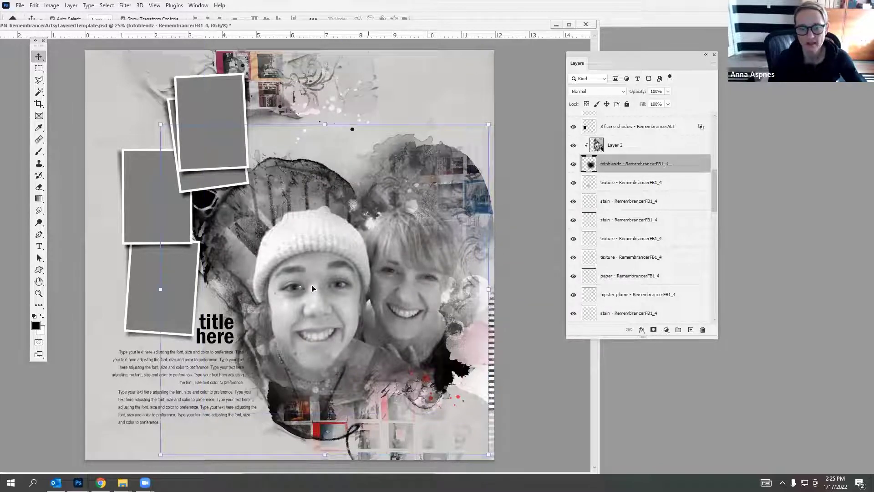
pyautogui.click(39, 152)
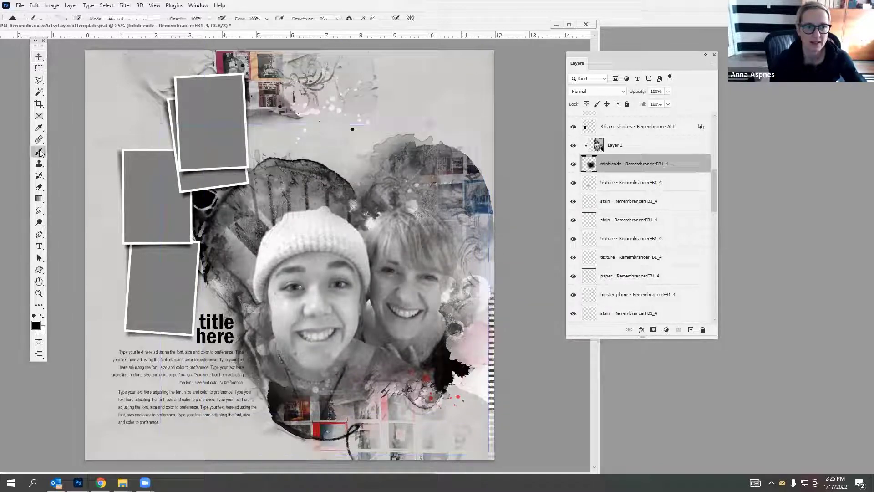
pyautogui.click(66, 20)
pyautogui.scroll(5, 109, 169)
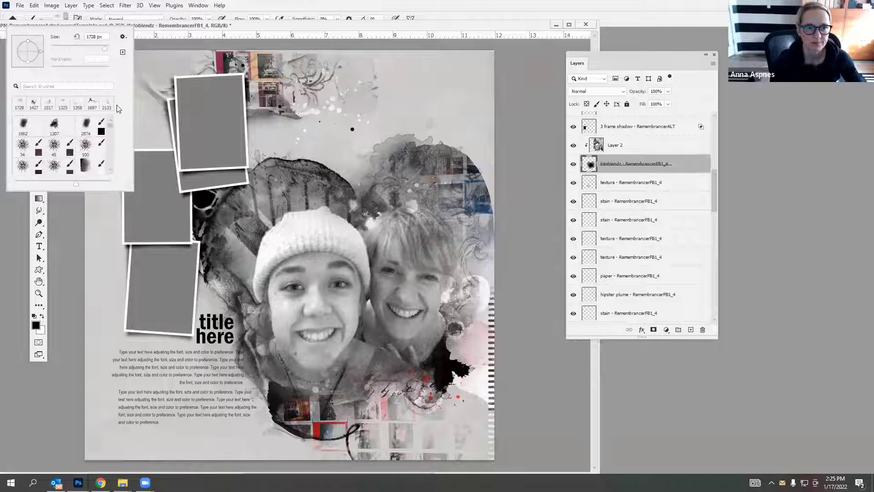
pyautogui.click(27, 125)
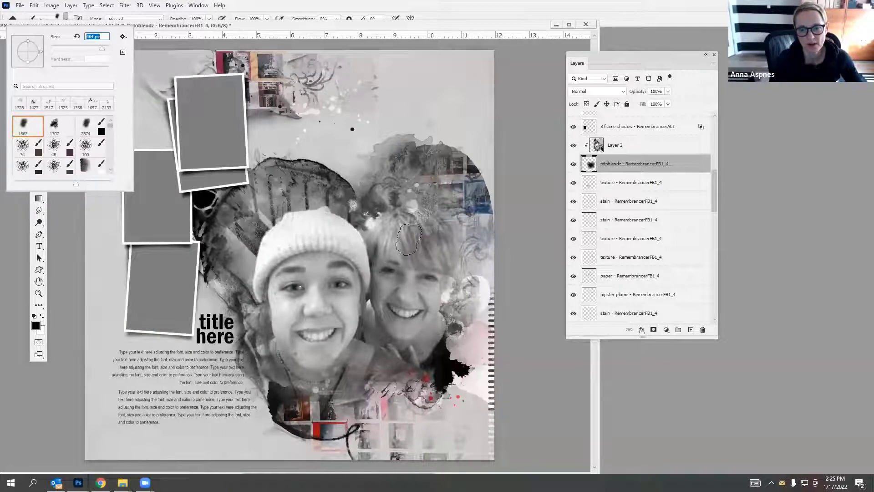
pyautogui.click(408, 237)
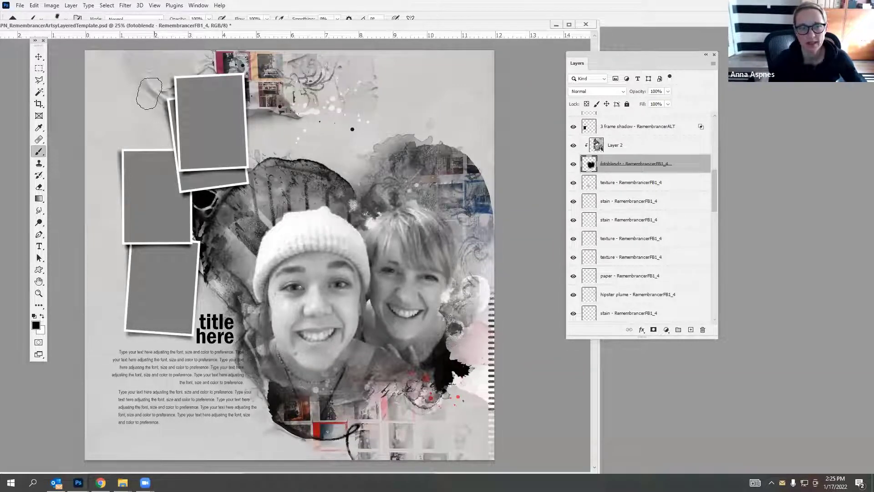
# Enlarge the brush to about 2874 px and stamp it once on the fotoblendz mask, centred over the selfie.
pyautogui.click(64, 19)
pyautogui.moveTo(105, 54); pyautogui.dragTo(105, 54)
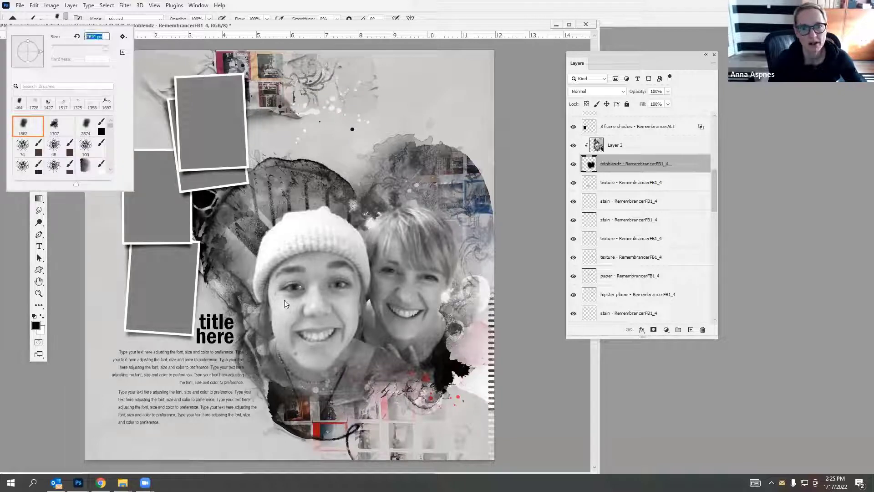
pyautogui.click(308, 297)
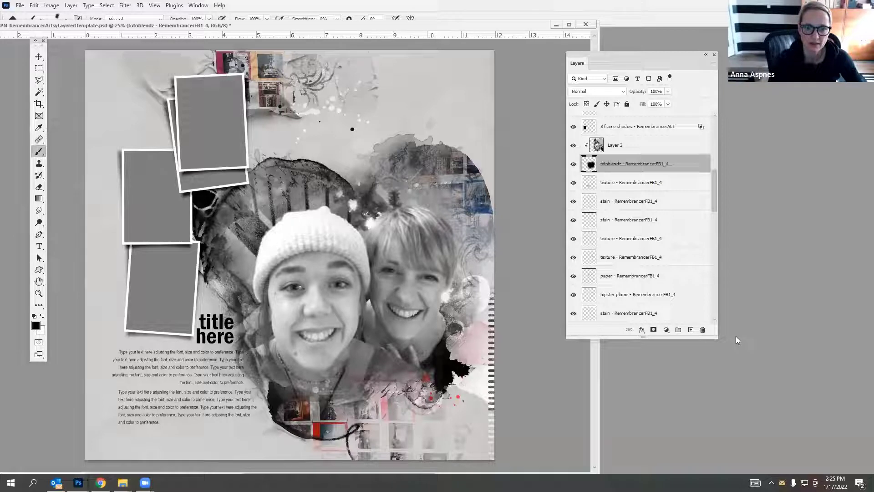
# Duplicate the clipped selfie layer and set the duplicate's blending mode to Screen.
pyautogui.moveTo(615, 149); pyautogui.dragTo(691, 330)
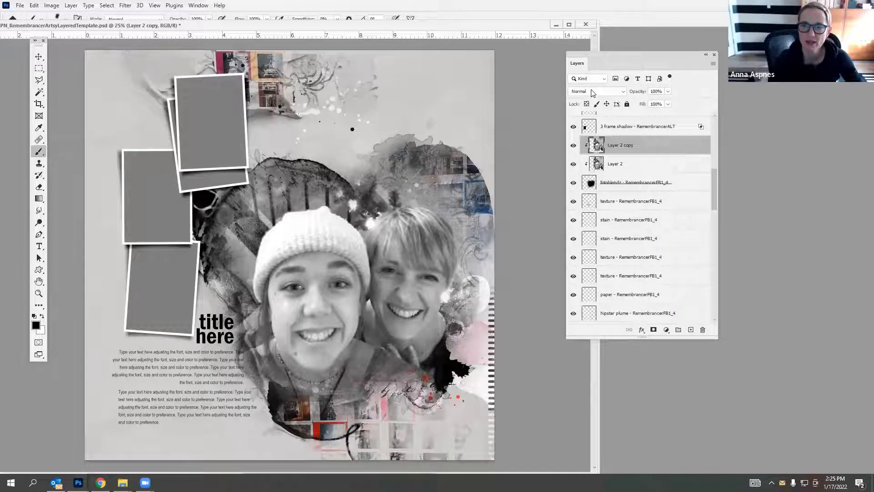
pyautogui.click(592, 91)
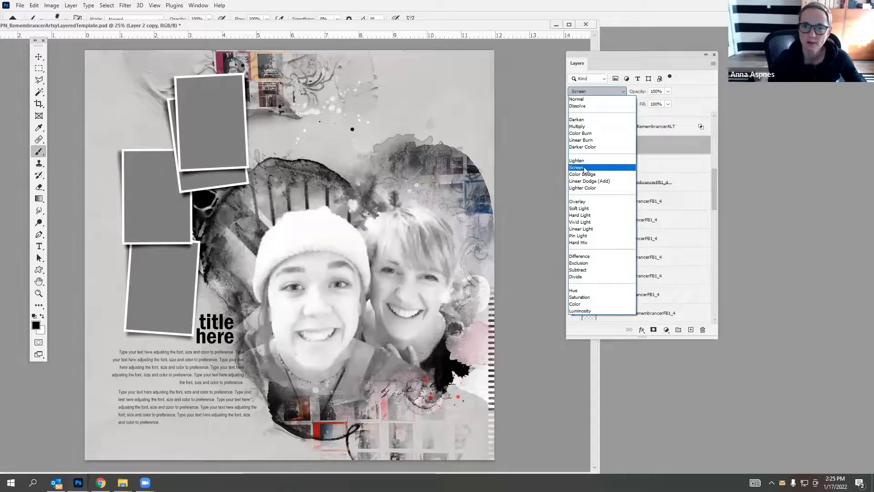
pyautogui.click(585, 168)
# Duplicate the Screen layer with Soft Light blending for the new copy, and lower the Screen layer's opacity to 59%.
pyautogui.scroll(-1, 638, 205)
pyautogui.moveTo(619, 128); pyautogui.dragTo(691, 329)
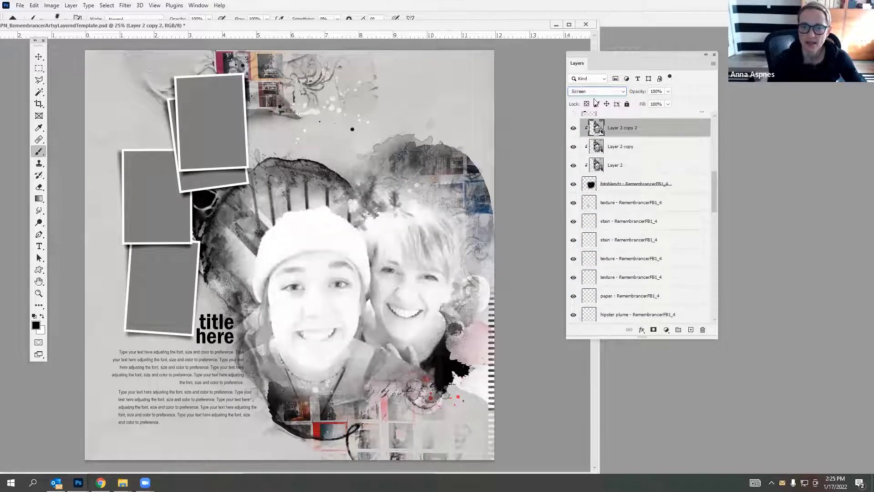
pyautogui.click(592, 91)
pyautogui.click(587, 203)
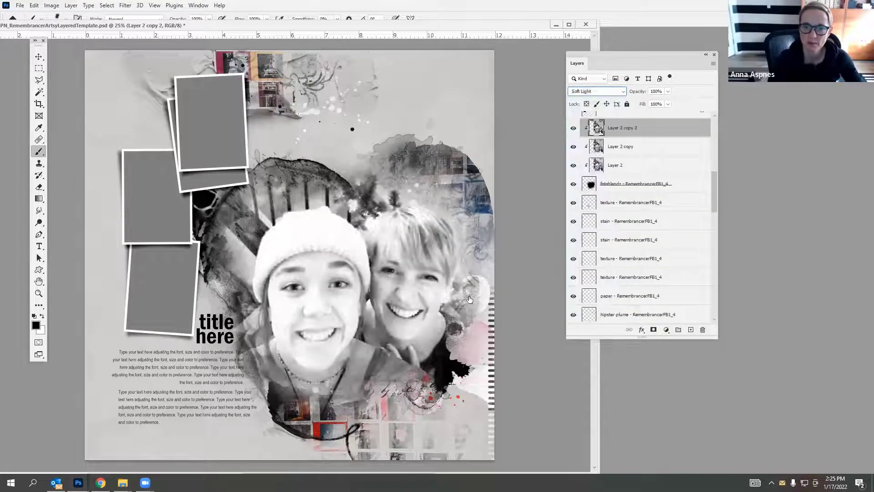
pyautogui.hotkey('alt', '[')
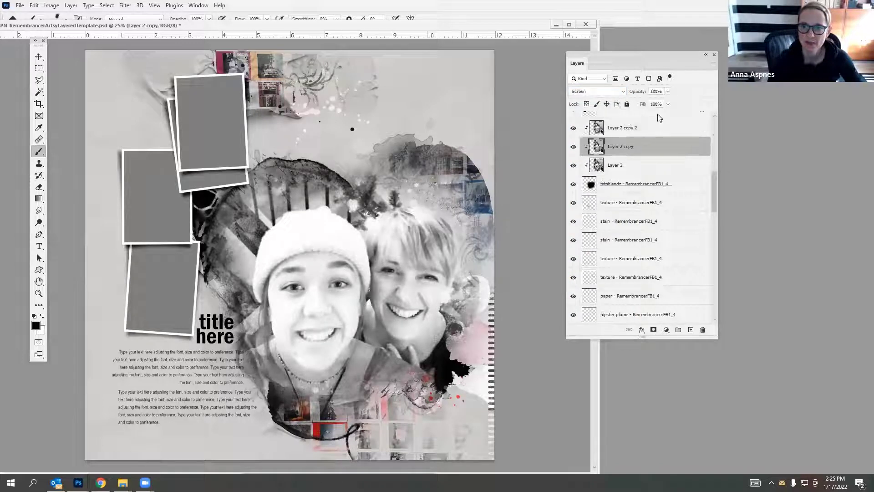
pyautogui.moveTo(669, 90); pyautogui.dragTo(650, 106)
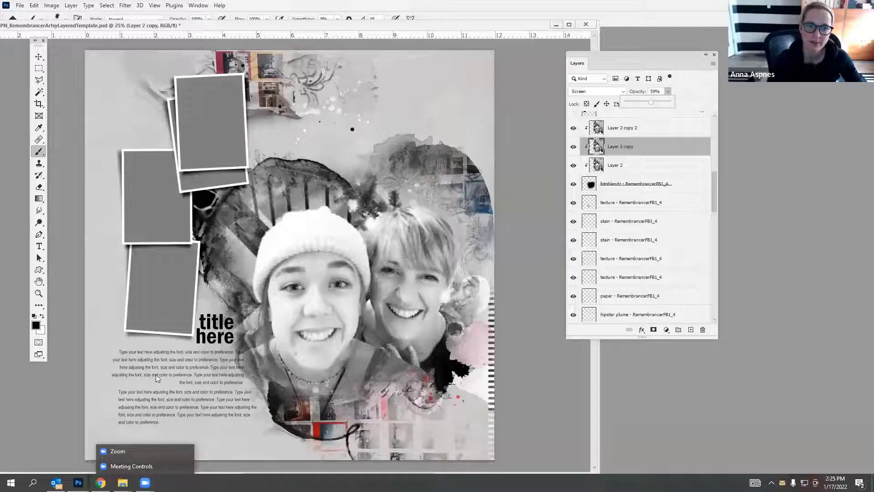
pyautogui.click(122, 482)
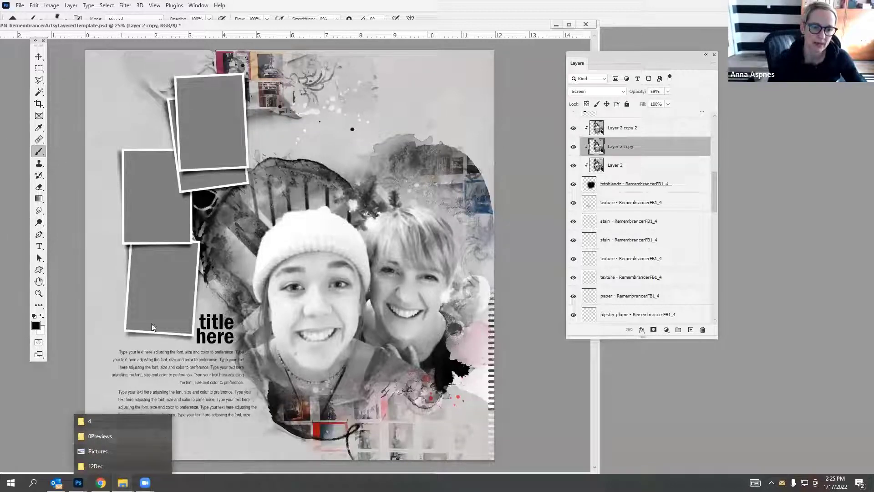
pyautogui.click(101, 451)
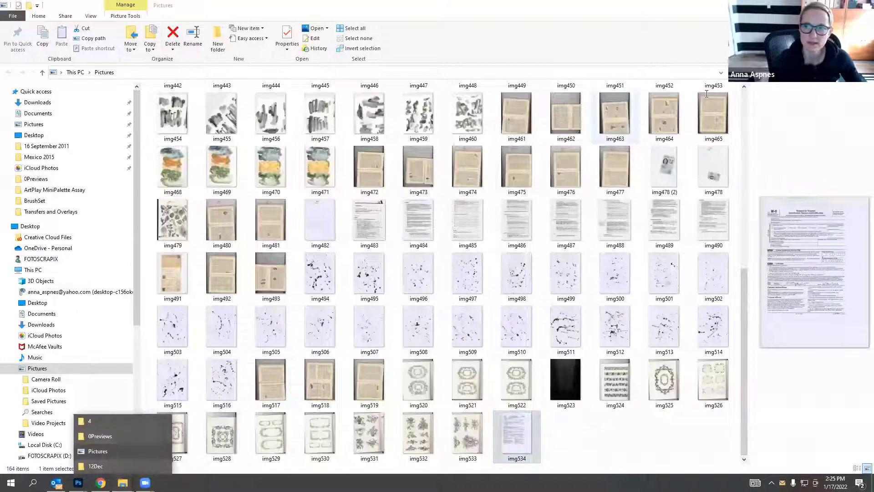
pyautogui.hotkey('alt', 'F4')
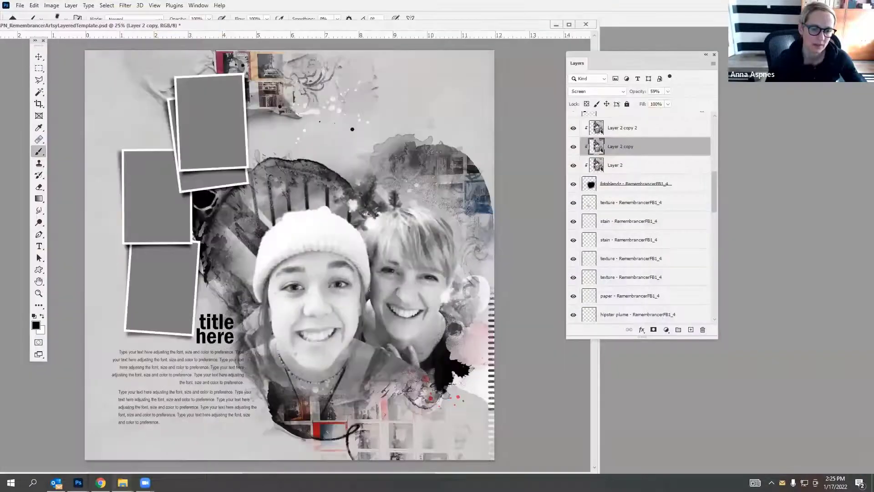
# Switch to File Explorer and open the staircase photo IMG_8237 from the 12Dec folder in Photoshop.
pyautogui.click(122, 482)
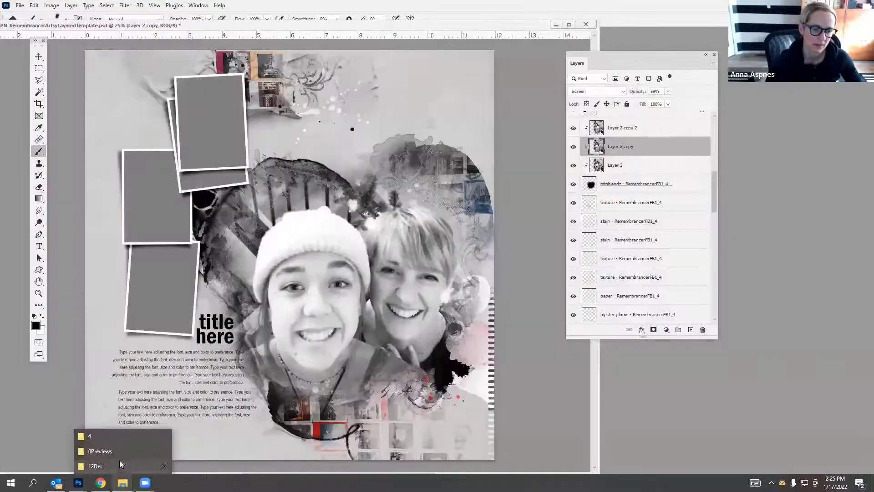
pyautogui.click(115, 436)
pyautogui.click(101, 483)
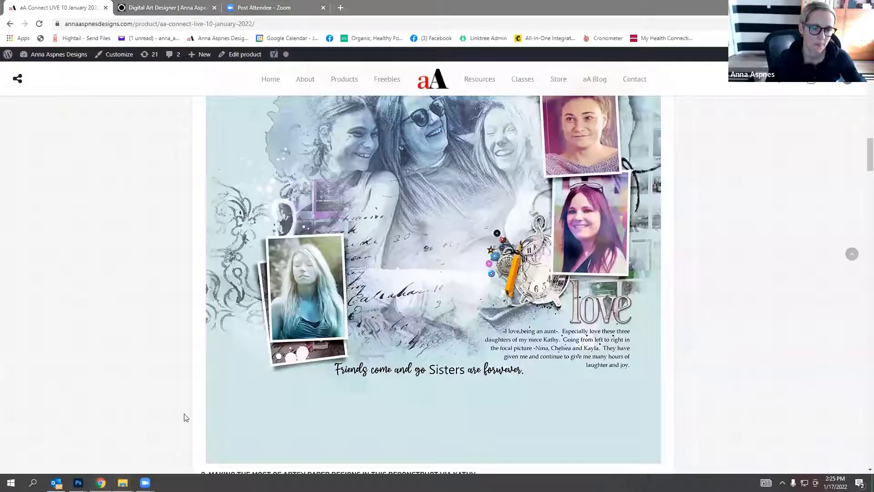
pyautogui.click(122, 483)
pyautogui.click(104, 464)
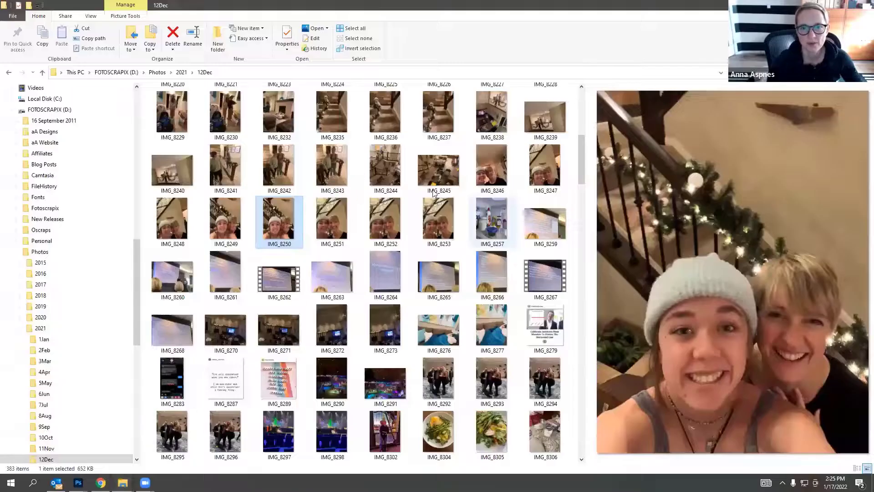
pyautogui.click(403, 172)
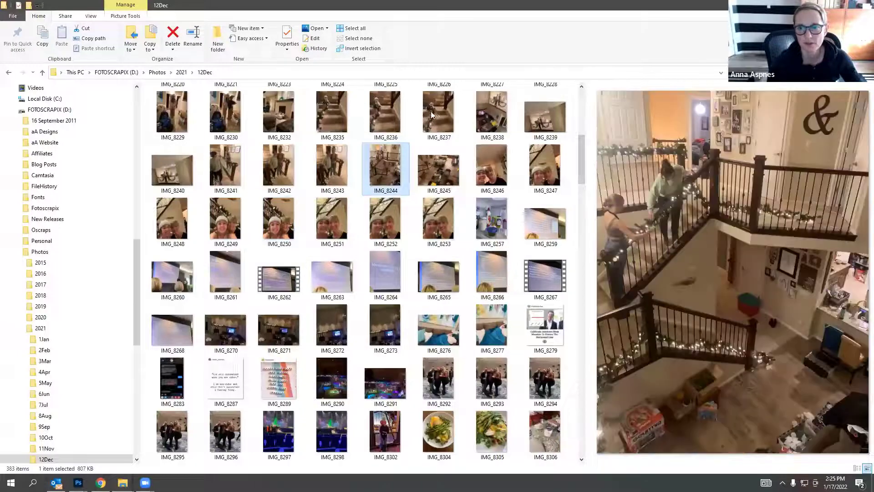
pyautogui.press('Up')
pyautogui.moveTo(434, 114); pyautogui.dragTo(332, 62)
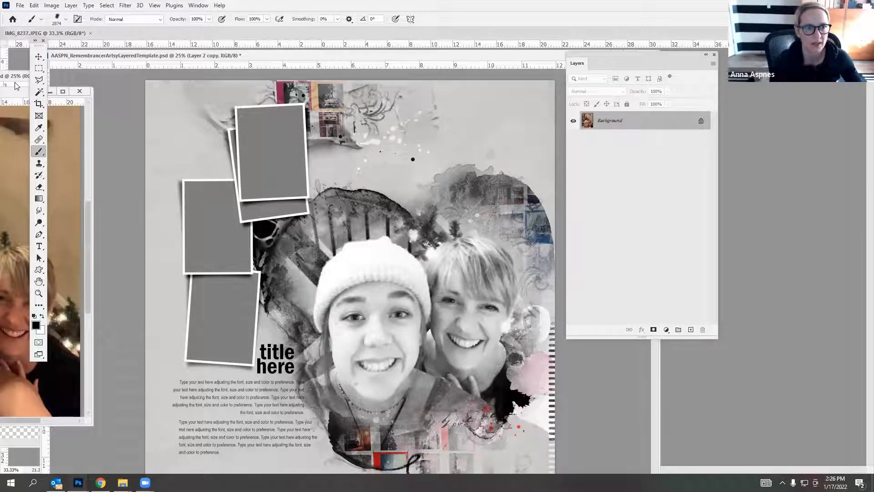
# Close the colour selfie photo, and close the RemembrancerFotoBlendz document without saving its changes.
pyautogui.moveTo(15, 86); pyautogui.dragTo(125, 87)
pyautogui.press('v')
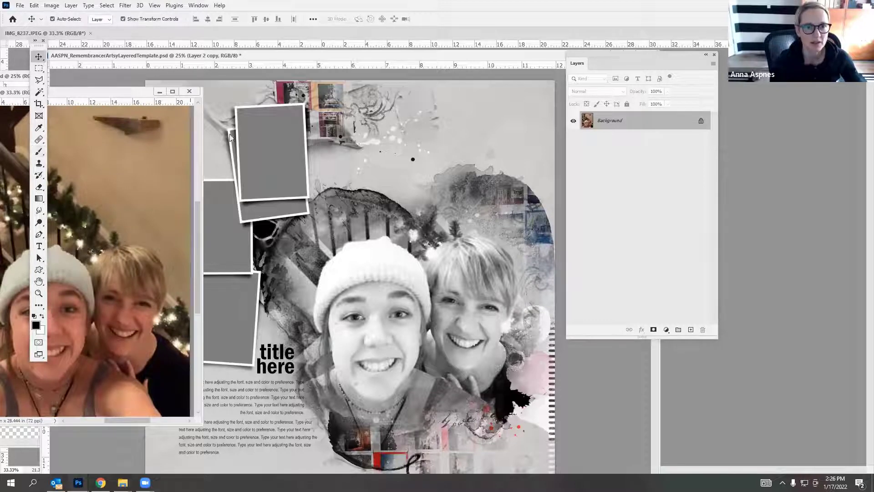
pyautogui.click(233, 235)
pyautogui.click(16, 95)
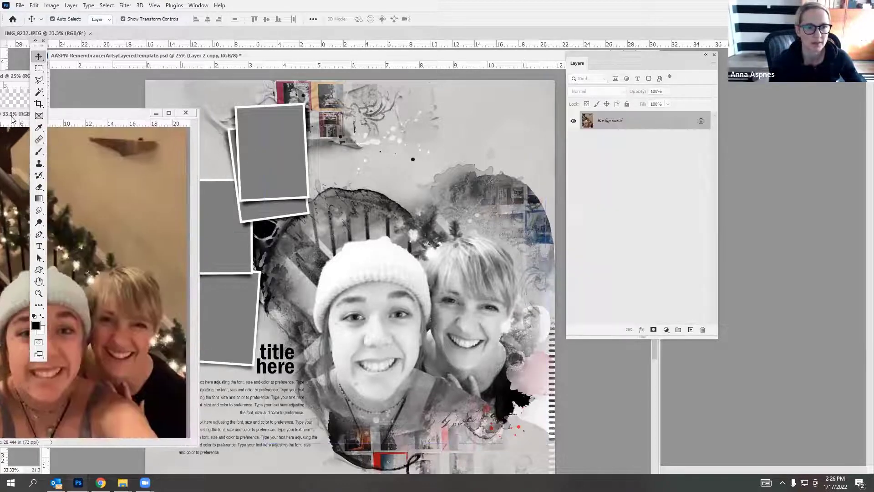
pyautogui.moveTo(203, 222); pyautogui.dragTo(108, 240)
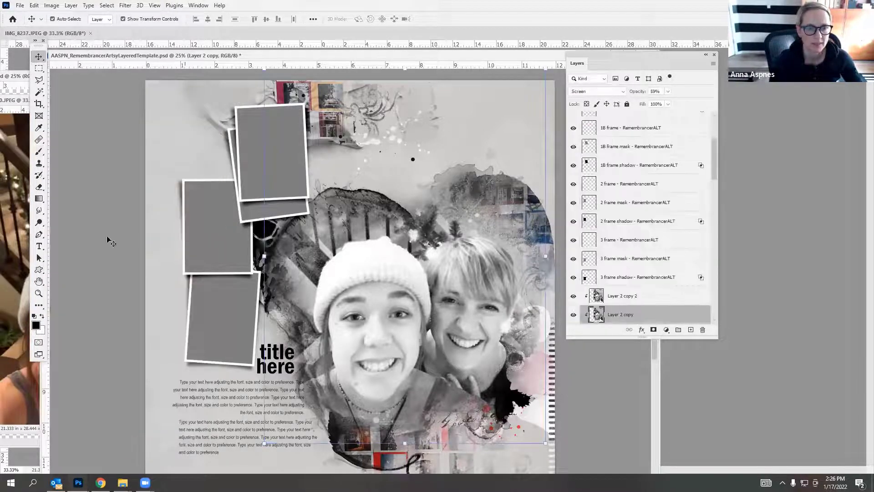
pyautogui.click(20, 170)
pyautogui.click(101, 162)
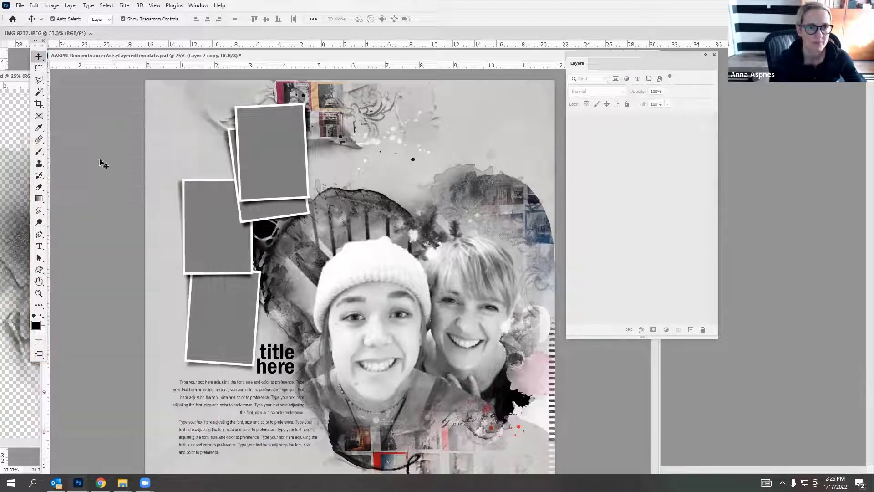
pyautogui.click(24, 181)
pyautogui.click(268, 74)
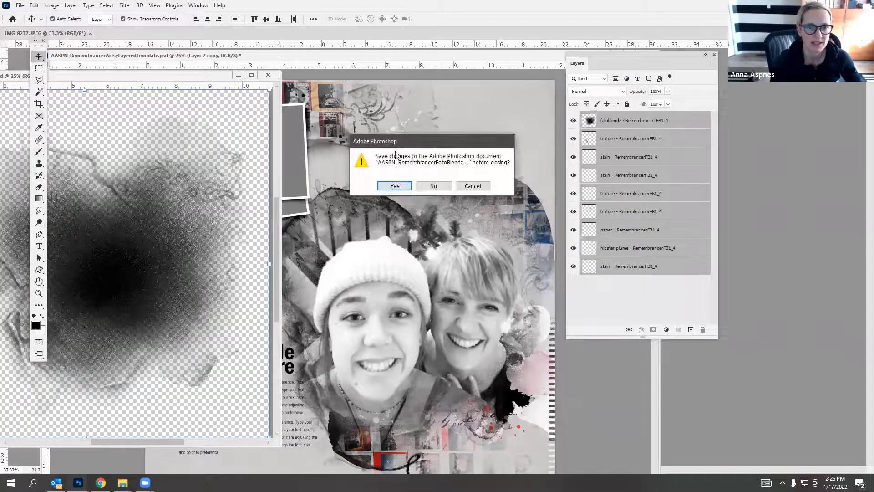
pyautogui.click(430, 186)
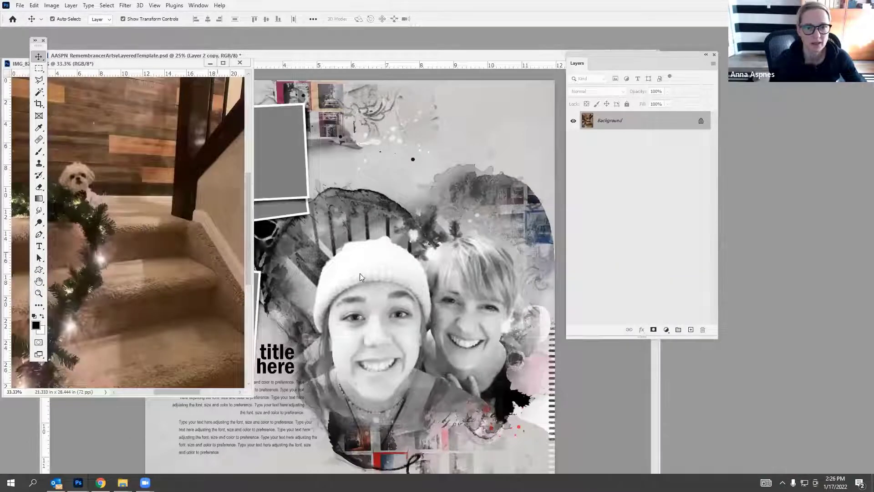
# Bring the staircase dog photo into the template above the 2 frame mask, position it over that frame and clip it to the mask.
pyautogui.click(360, 276)
pyautogui.click(273, 146)
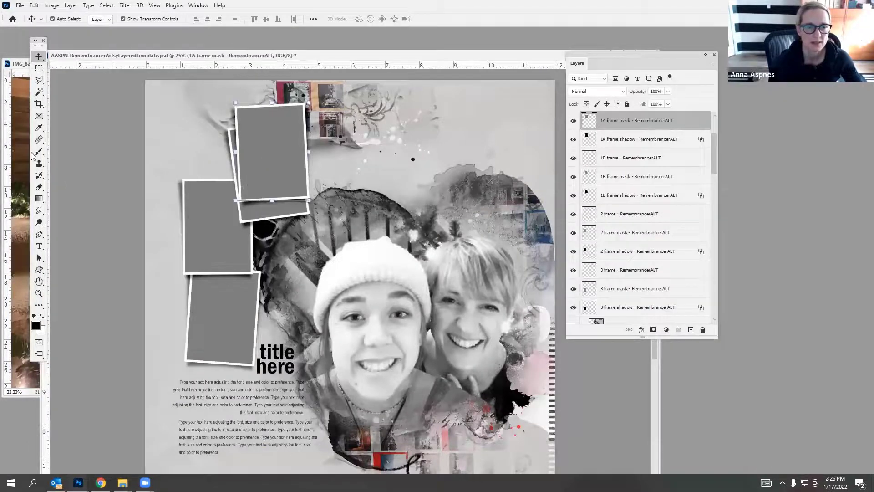
pyautogui.click(24, 170)
pyautogui.click(301, 162)
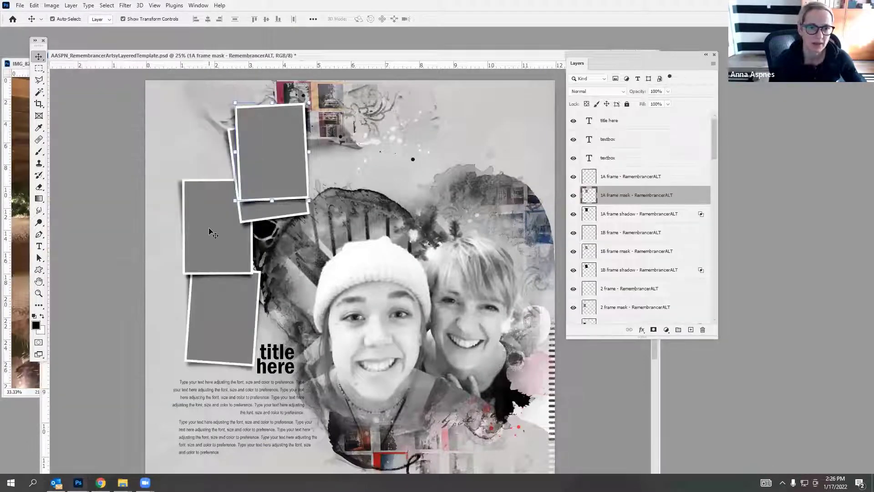
pyautogui.click(246, 183)
pyautogui.click(46, 199)
pyautogui.moveTo(175, 214); pyautogui.dragTo(269, 266)
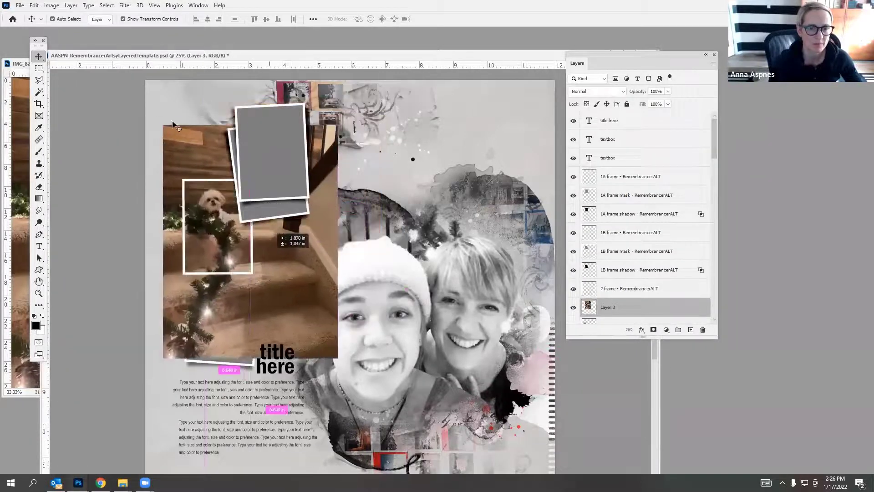
pyautogui.click(71, 5)
pyautogui.click(104, 166)
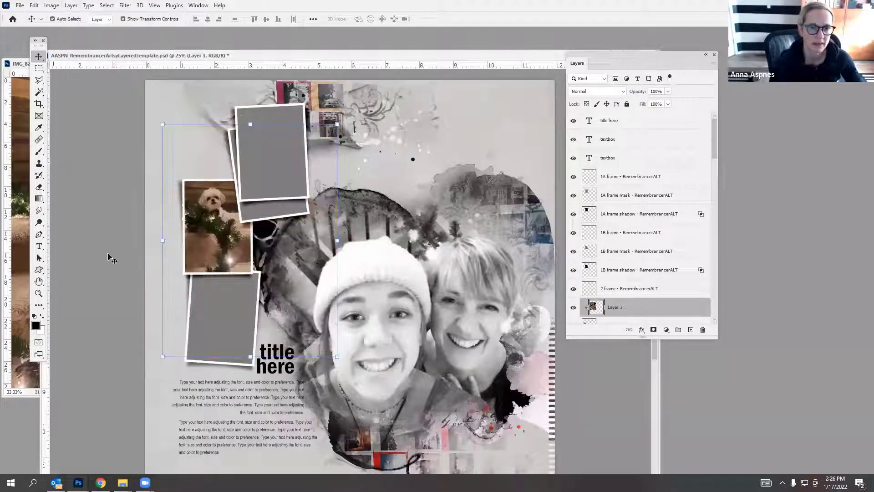
# Brighten the clipped dog photo with a Curves point at input 97, output 148.
pyautogui.click(52, 5)
pyautogui.moveTo(59, 28)
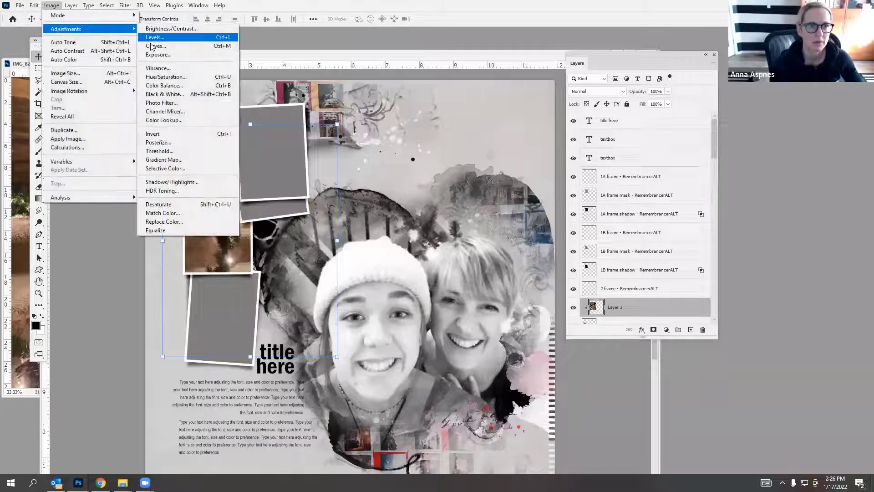
pyautogui.click(155, 46)
pyautogui.moveTo(626, 224); pyautogui.dragTo(620, 207)
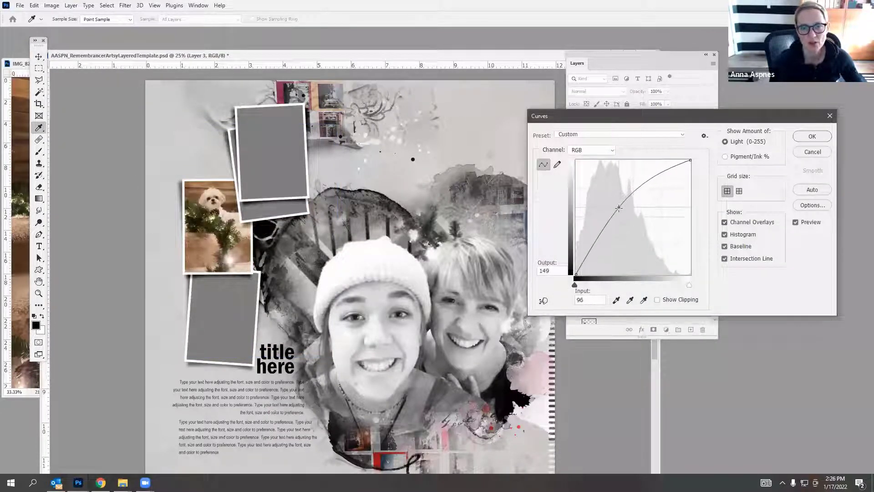
pyautogui.moveTo(722, 122); pyautogui.dragTo(600, 132)
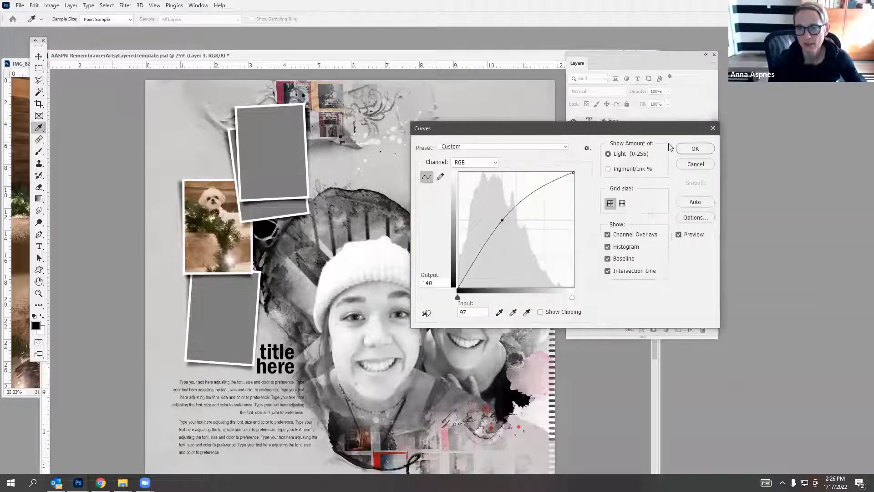
pyautogui.click(691, 147)
pyautogui.press('v')
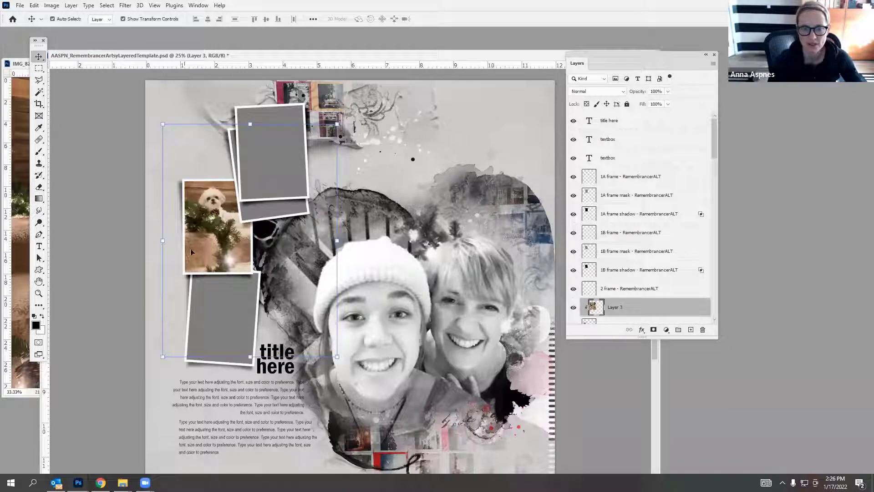
# Select the 1A frame mask layer and open the ArtsyKardz Remembrancer MultiPack folder in File Explorer.
pyautogui.click(280, 166)
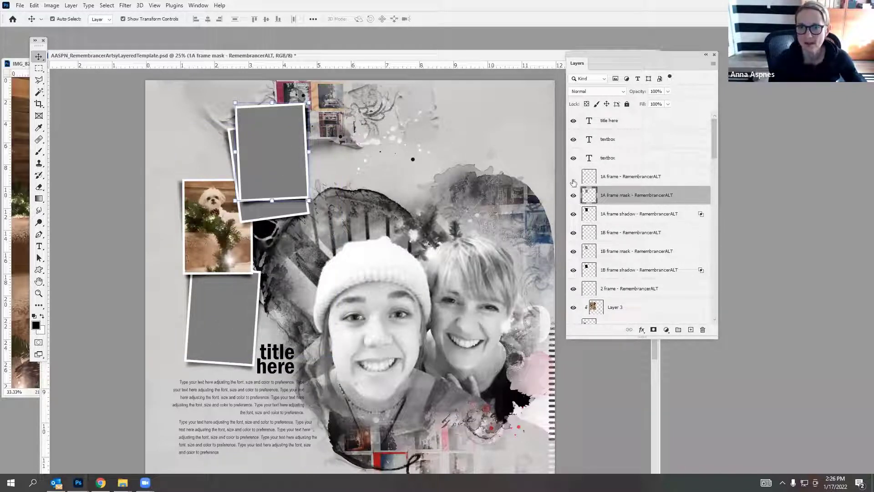
pyautogui.moveTo(573, 182)
pyautogui.mouseDown()
pyautogui.moveTo(574, 272)
pyautogui.moveTo(569, 196)
pyautogui.mouseUp()
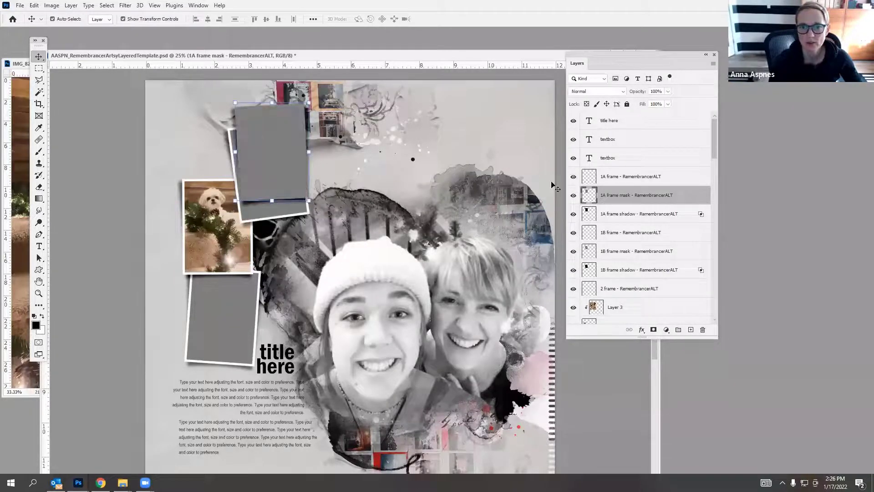
pyautogui.rightClick(122, 482)
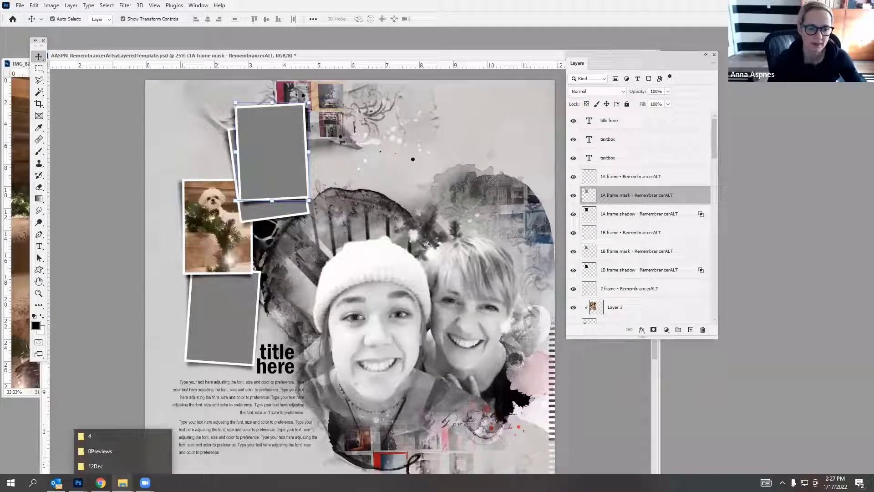
pyautogui.click(89, 436)
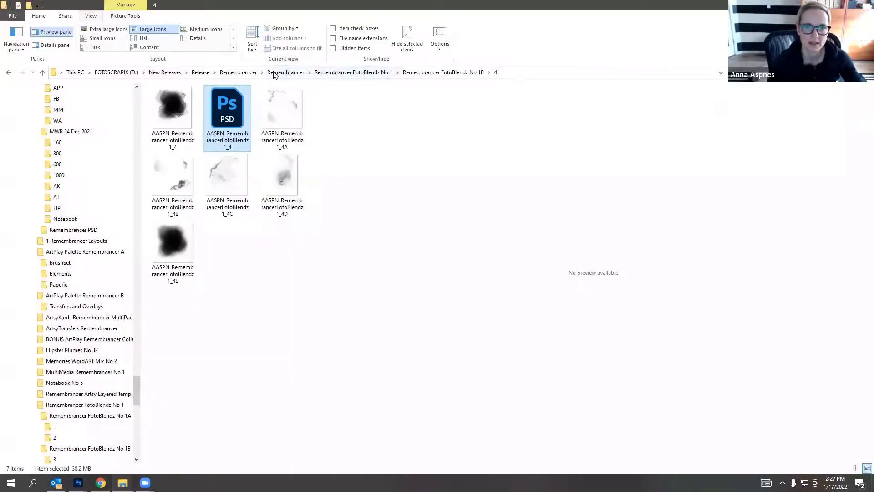
pyautogui.click(276, 73)
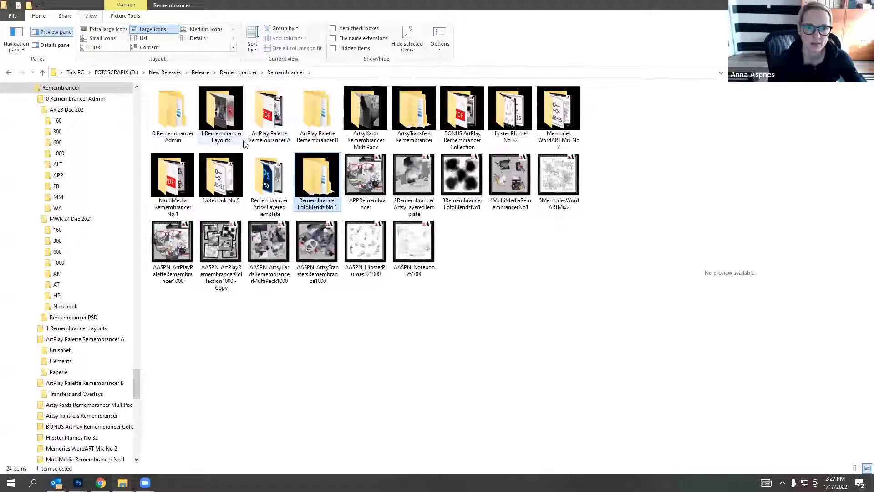
pyautogui.doubleClick(365, 123)
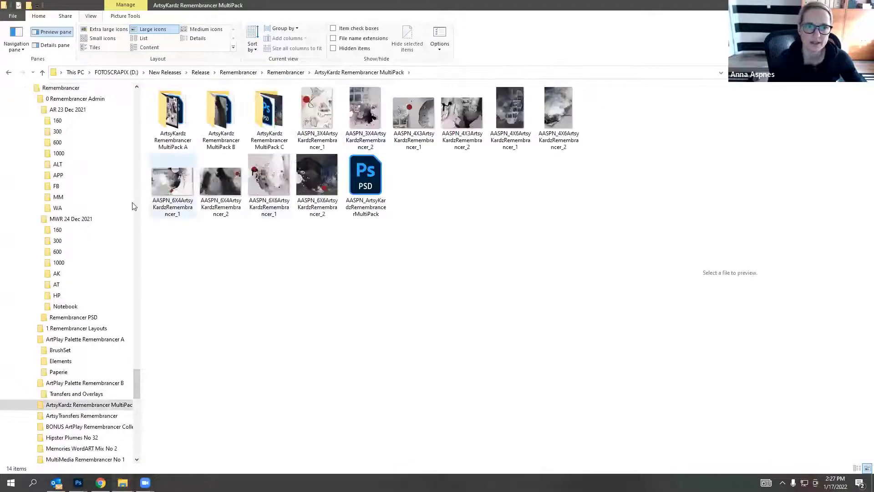
# Examine the card files inside the ArtsyKardz Remembrancer MultiPack A, B and C folders.
pyautogui.doubleClick(181, 124)
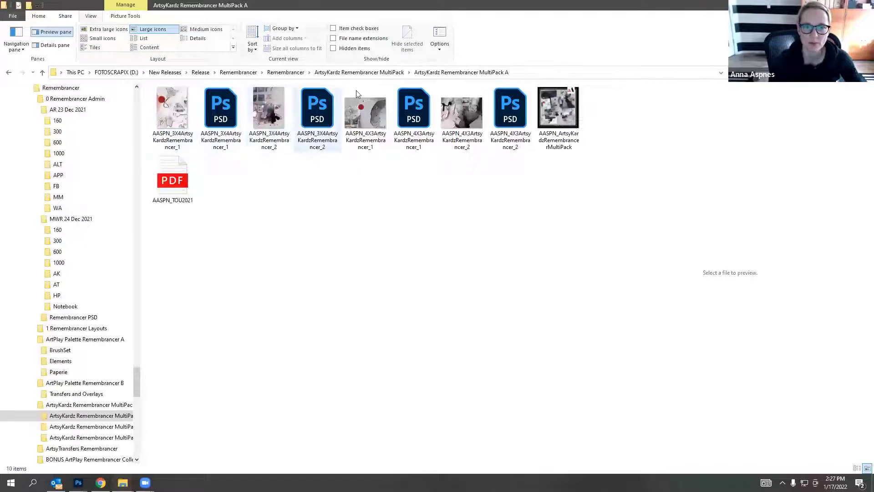
pyautogui.click(358, 73)
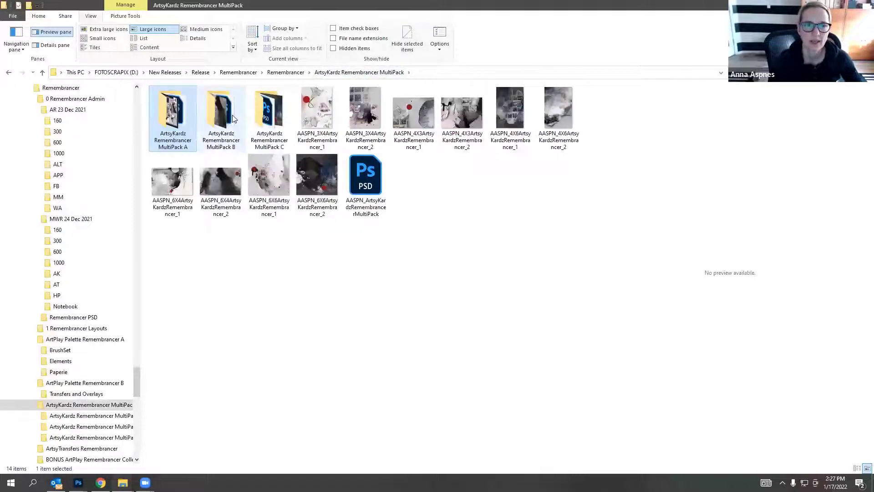
pyautogui.doubleClick(224, 150)
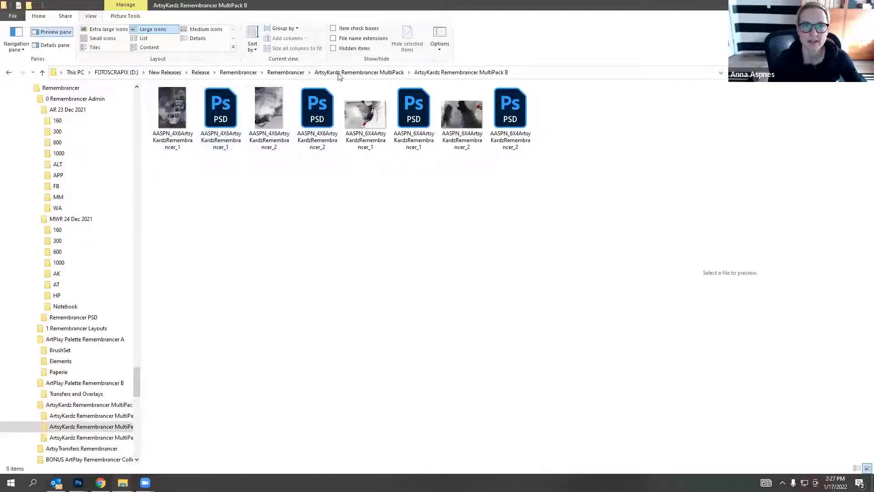
pyautogui.click(340, 73)
pyautogui.doubleClick(279, 109)
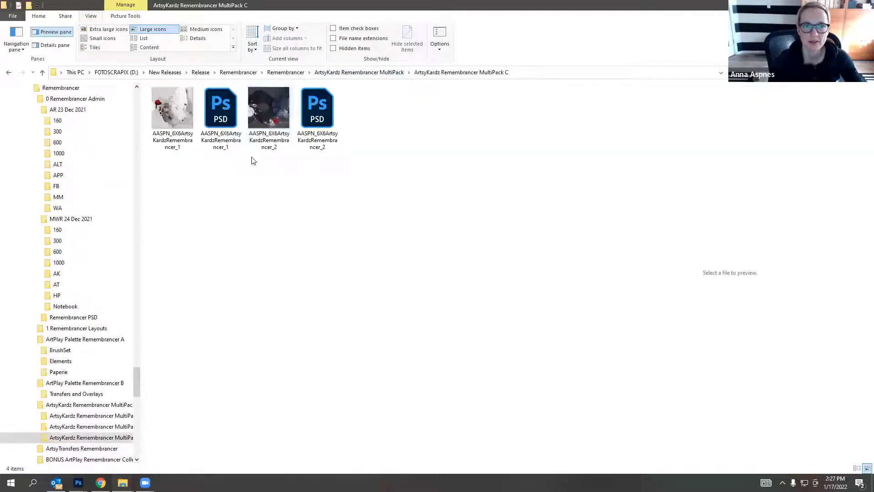
pyautogui.click(340, 73)
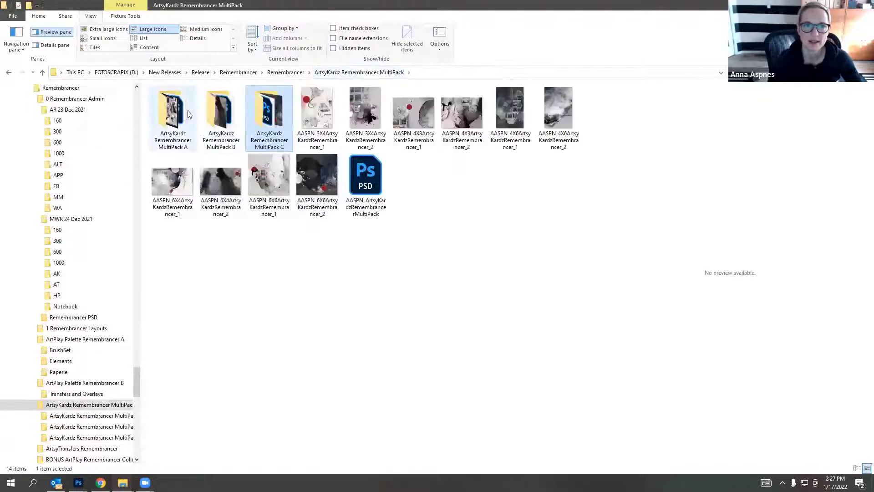
# Place AASPN_3X4ArtsyKardzRemembrancer_1 and AASPN_3X4ArtsyKardzRemembrancer_2 from the MultiPack A folder into the layered template.
pyautogui.click(195, 119)
pyautogui.doubleClick(195, 120)
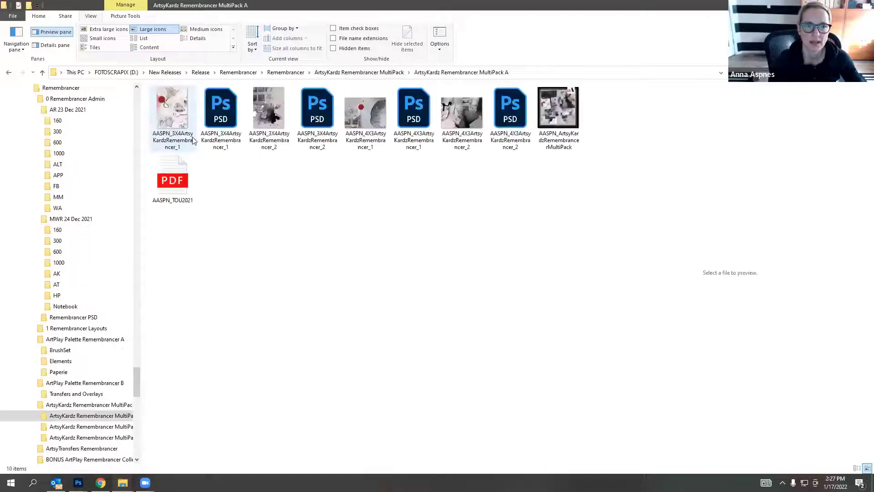
pyautogui.click(195, 122)
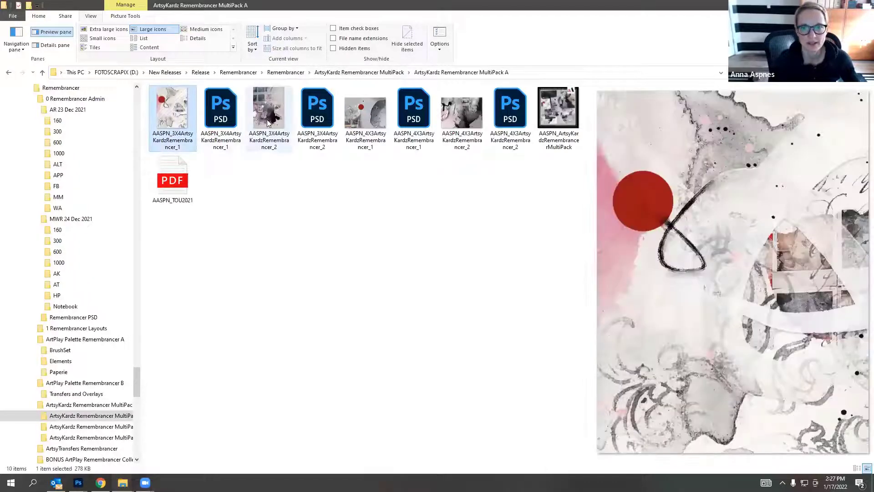
pyautogui.keyDown('ctrl'); pyautogui.click(268, 120); pyautogui.keyUp('ctrl')
pyautogui.moveTo(268, 122); pyautogui.dragTo(267, 246)
# Position the 3X4 ArtsyKardz card 2 over the 1A frame, commit its placement, and hide the card 1 layer.
pyautogui.moveTo(362, 220); pyautogui.dragTo(284, 92)
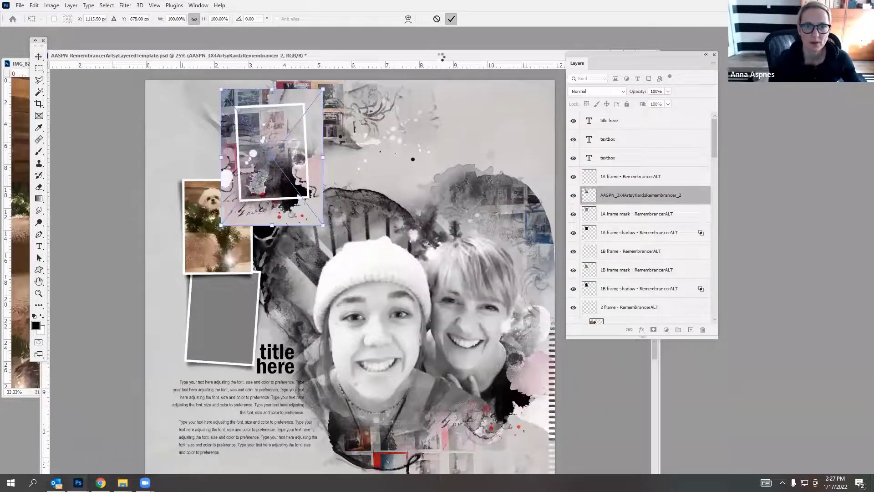
pyautogui.click(452, 20)
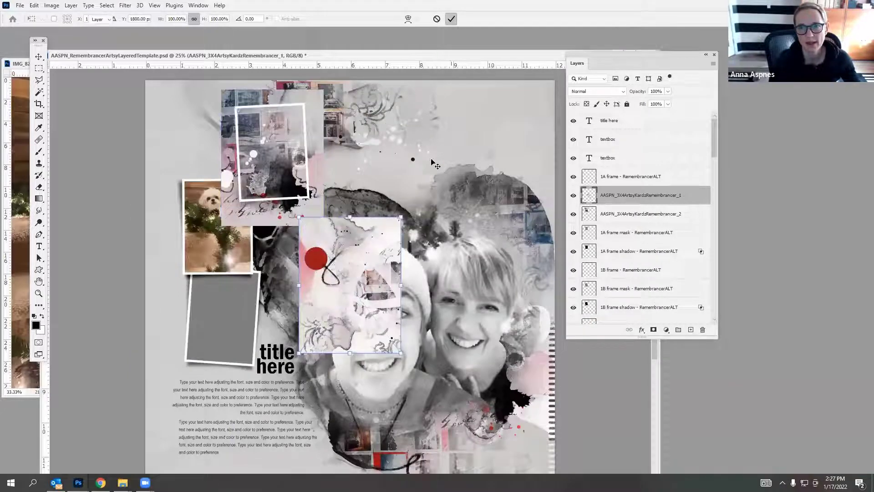
pyautogui.click(573, 196)
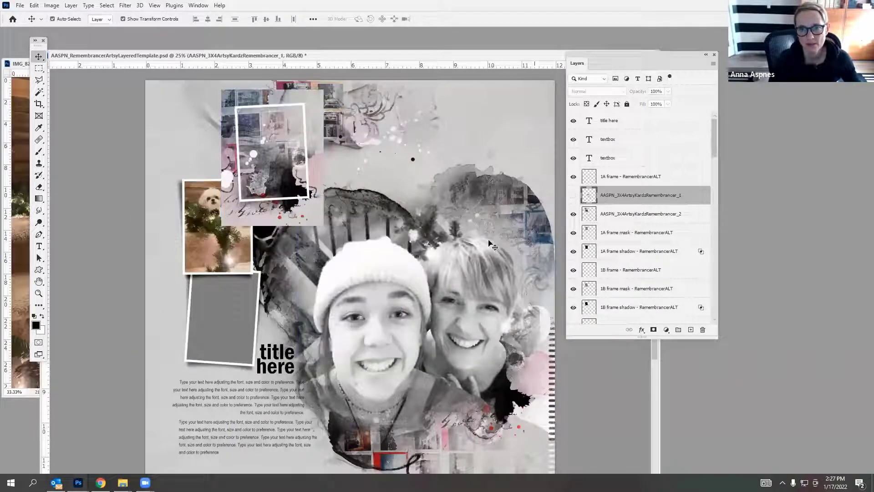
# Clip the AASPN_3X4ArtsyKardzRemembrancer_2 card to the 1A frame mask.
pyautogui.click(317, 133)
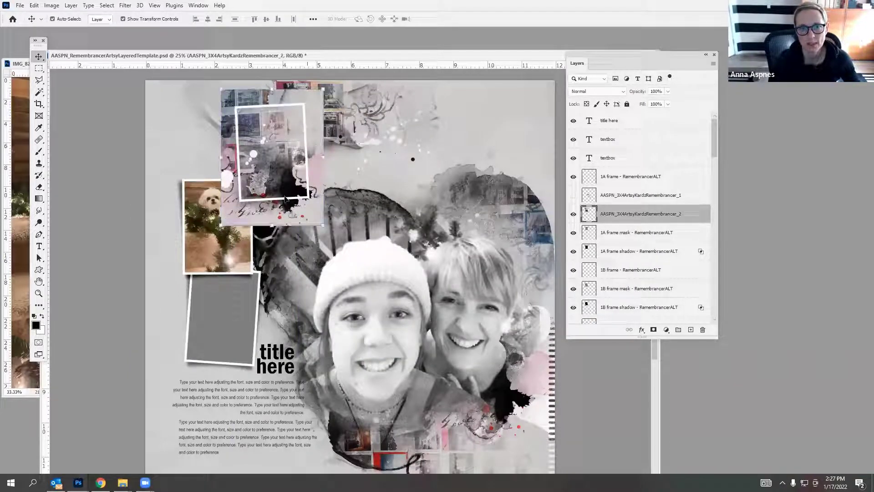
pyautogui.click(71, 6)
pyautogui.click(104, 164)
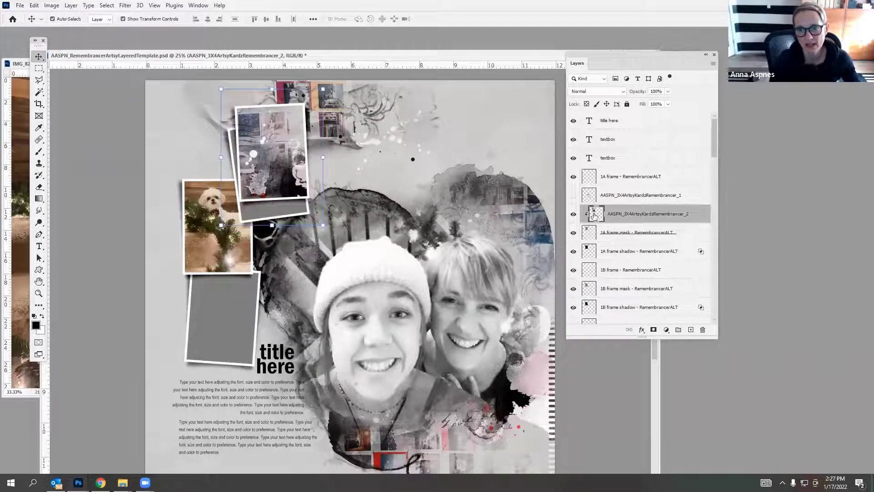
# Duplicate the 3X4 ArtsyKardz card 2 layer directly above the 1B frame mask and clip the copy to that mask.
pyautogui.moveTo(595, 216); pyautogui.dragTo(603, 282)
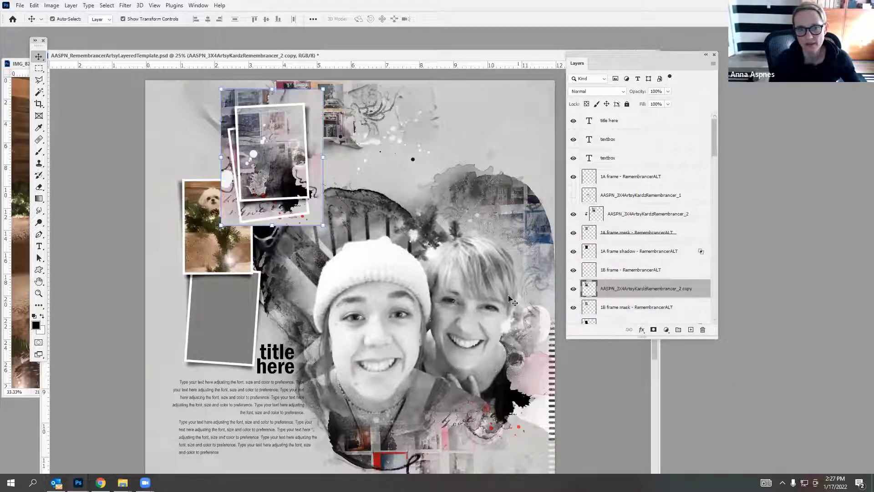
pyautogui.click(71, 7)
pyautogui.click(112, 165)
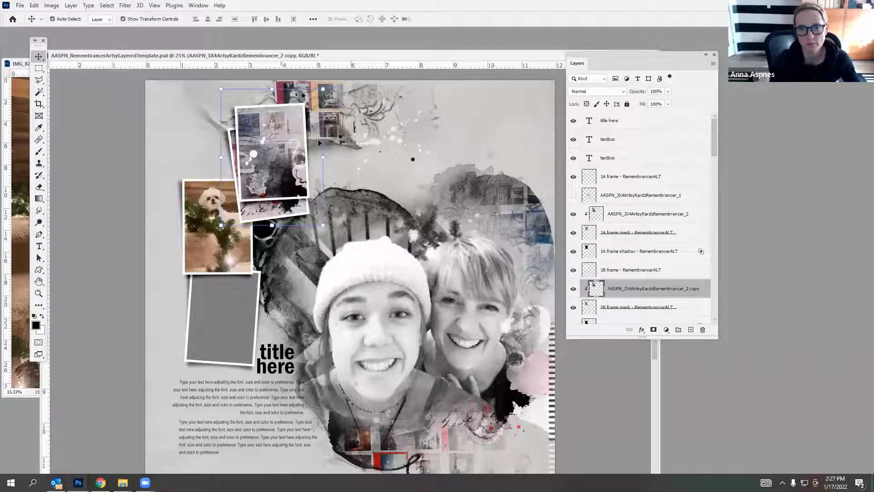
# Move the 3X4 ArtsyKardz card 1 above the 3 frame mask, position it over that frame, and clip it to the mask.
pyautogui.moveTo(591, 196); pyautogui.dragTo(607, 266)
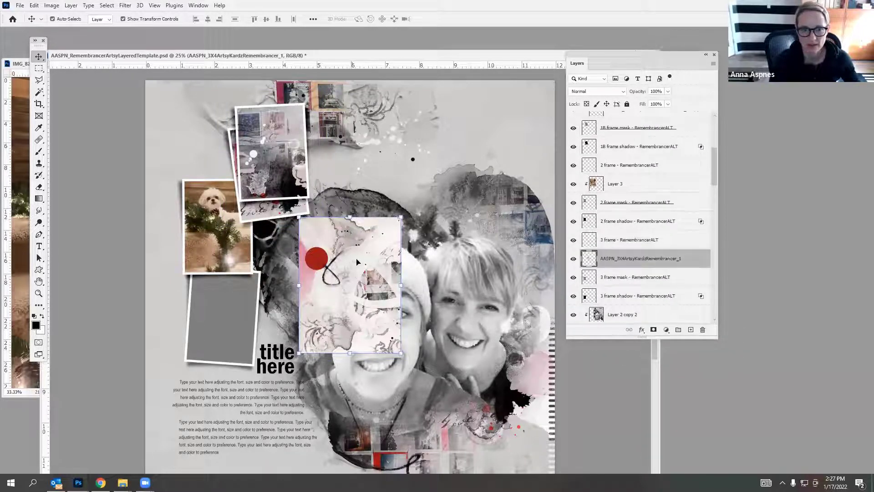
pyautogui.moveTo(372, 228); pyautogui.dragTo(256, 263)
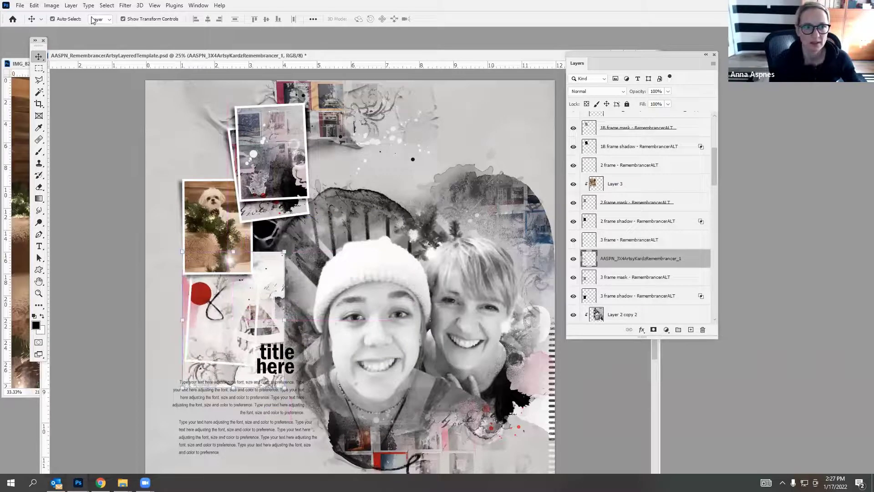
pyautogui.click(74, 5)
pyautogui.click(105, 166)
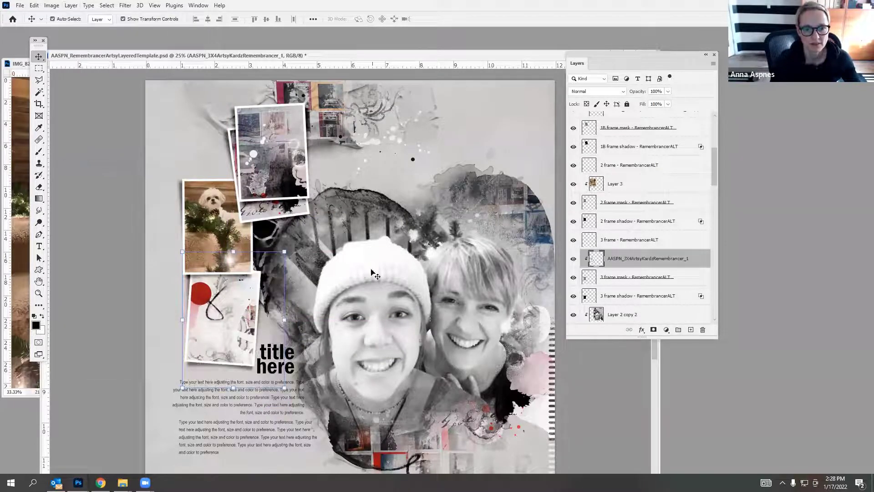
# Reposition the template's document window to show the whole page and hide the "title here" text layer.
pyautogui.moveTo(428, 56); pyautogui.dragTo(397, 21)
pyautogui.click(239, 319)
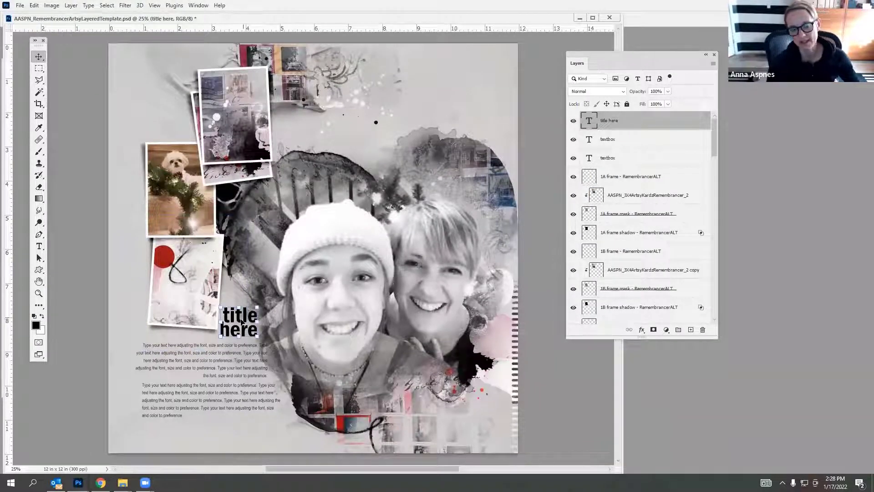
pyautogui.click(573, 122)
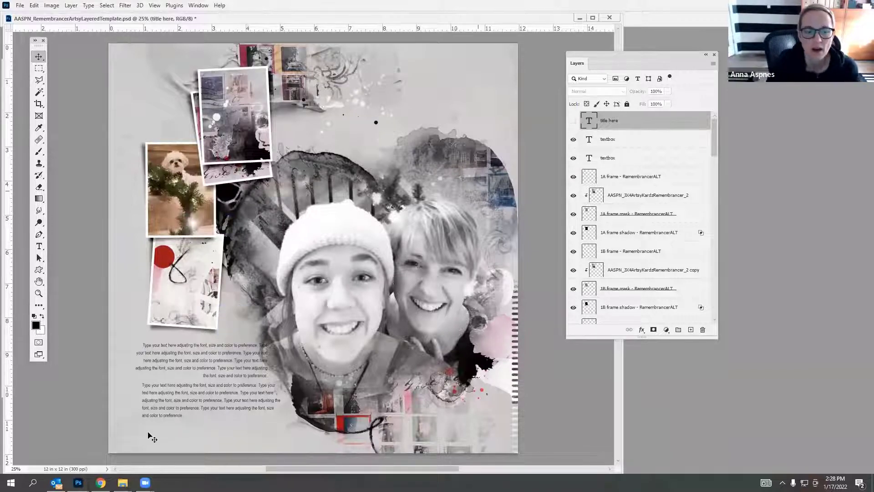
# Switch to File Explorer and open the Memories WordART Mix No 2 folder inside the Remembrancer collection.
pyautogui.moveTo(122, 483)
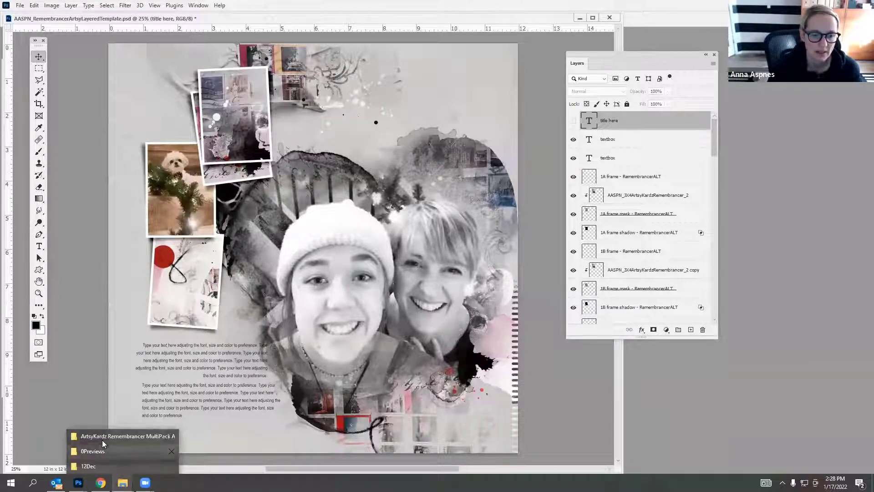
pyautogui.hotkey('alt', 'Tab')
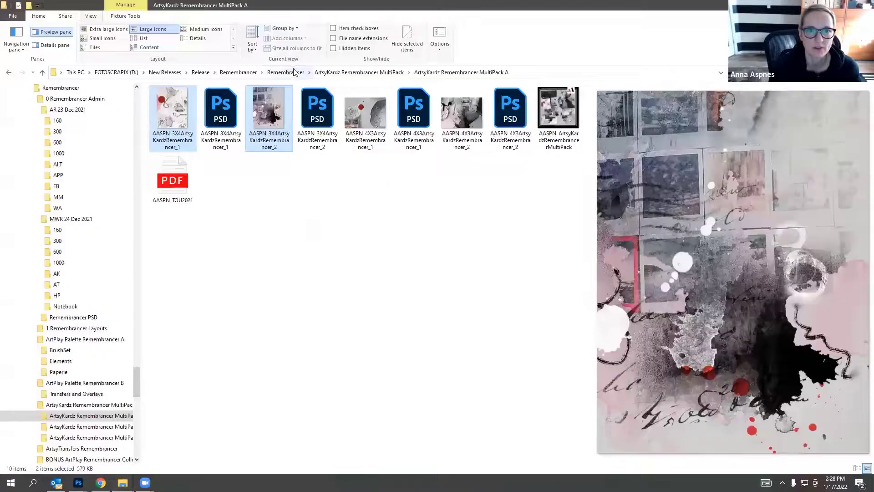
pyautogui.click(237, 72)
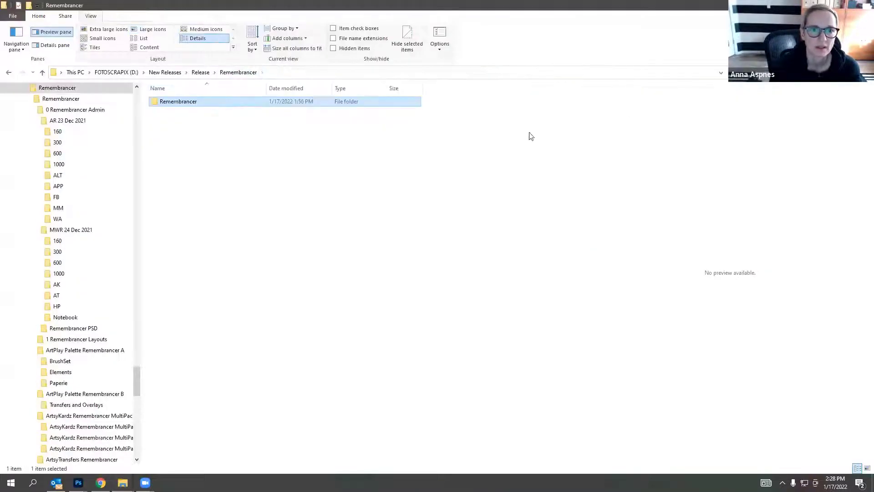
pyautogui.doubleClick(190, 102)
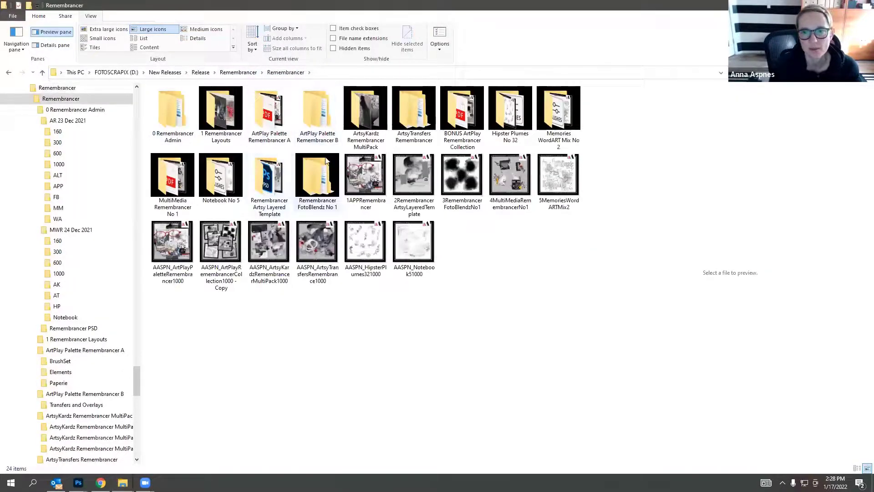
pyautogui.doubleClick(558, 109)
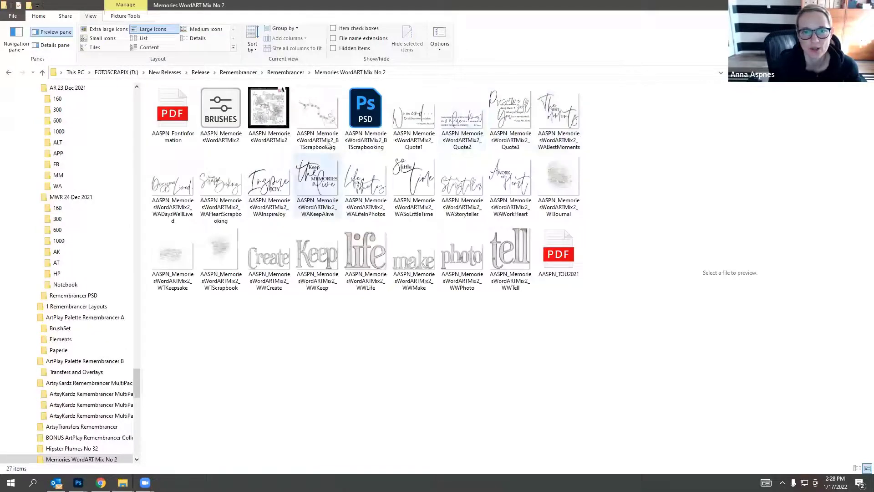
# Preview the beaded title, quotes, script word art, definition transfers and wooden words in Memories WordART Mix No 2, and return to the Photoshop template.
pyautogui.click(320, 120)
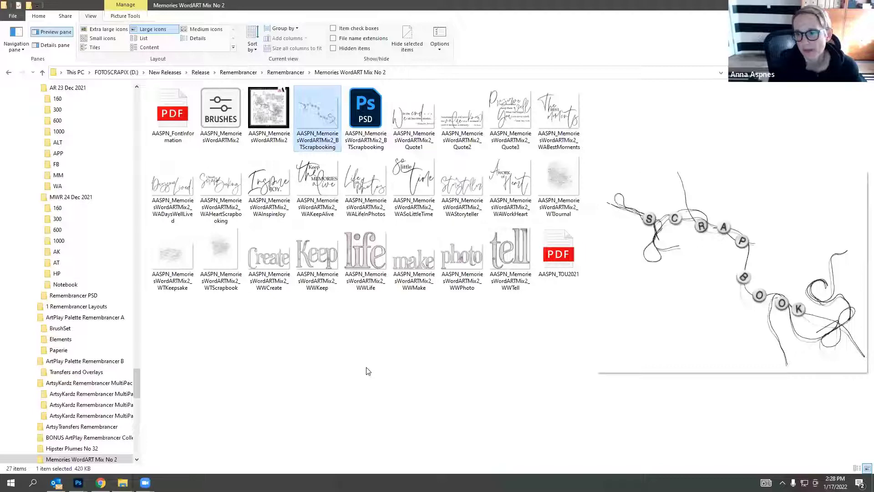
pyautogui.moveTo(587, 128); pyautogui.dragTo(522, 129)
pyautogui.click(434, 119)
pyautogui.click(474, 123)
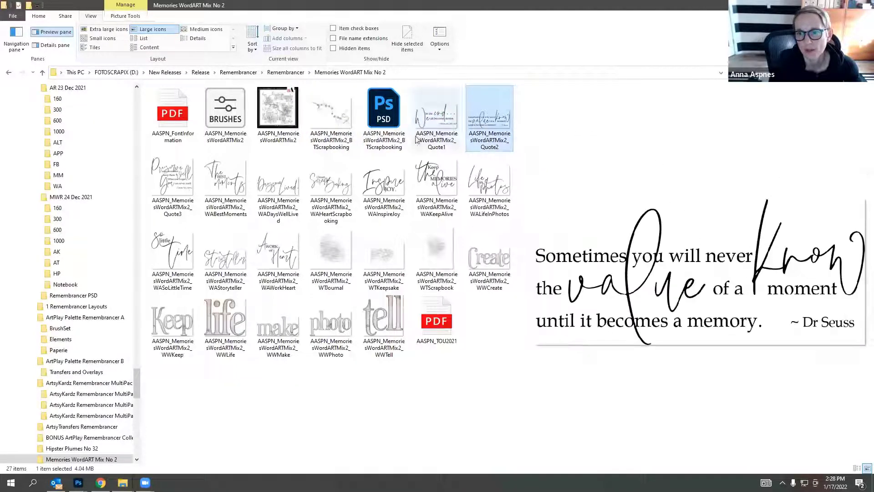
pyautogui.click(186, 190)
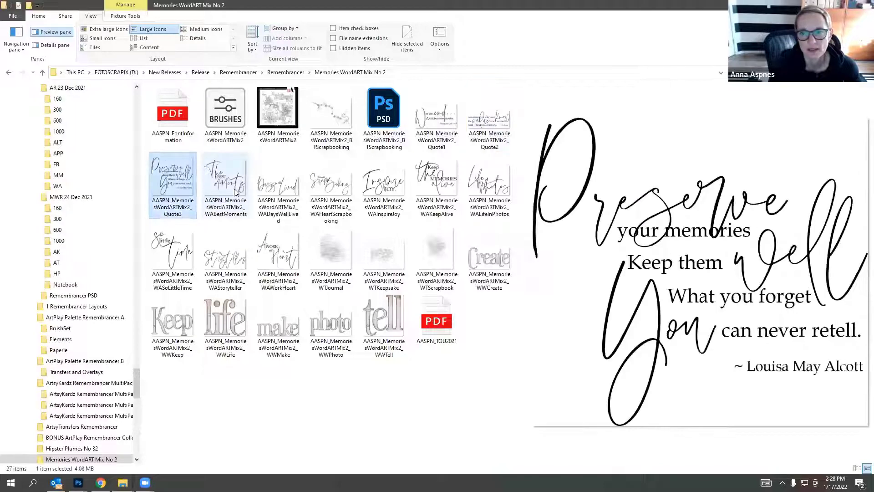
pyautogui.click(235, 191)
pyautogui.click(328, 251)
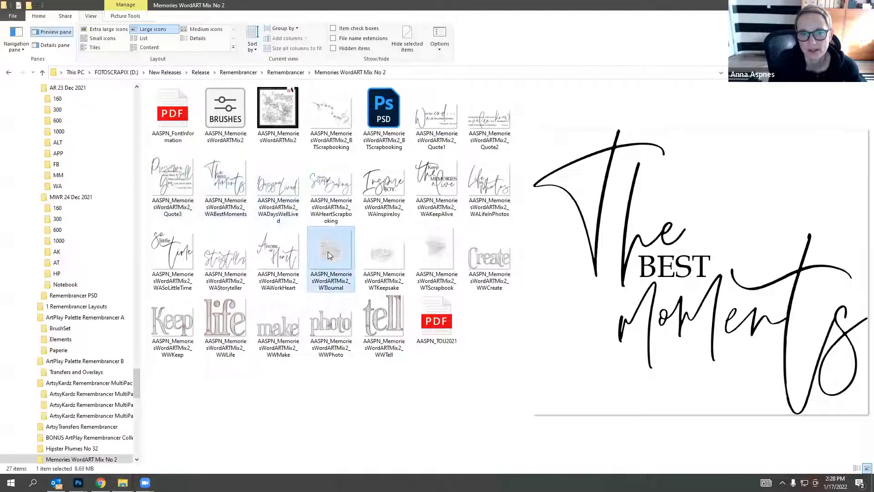
pyautogui.click(440, 246)
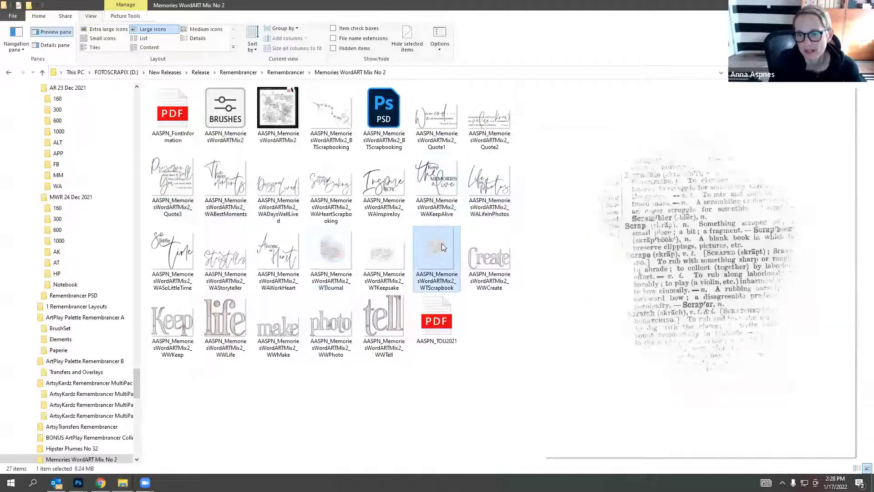
pyautogui.click(490, 253)
pyautogui.click(391, 318)
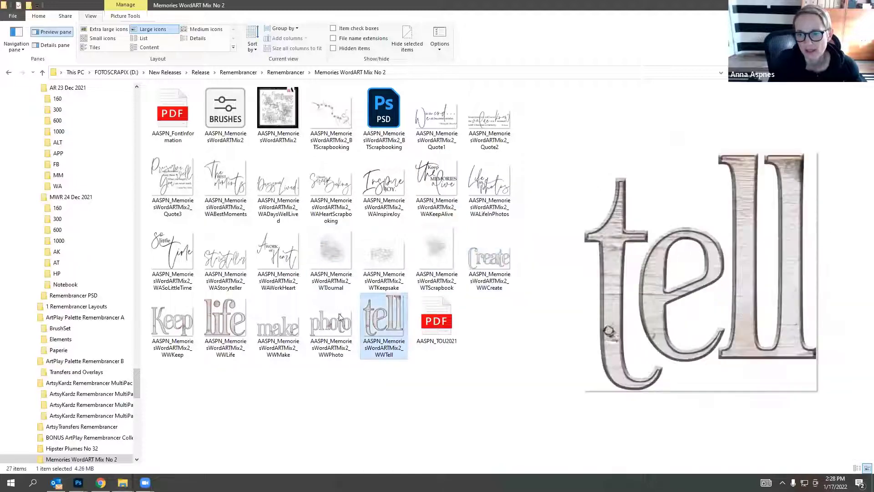
pyautogui.click(330, 321)
pyautogui.click(275, 330)
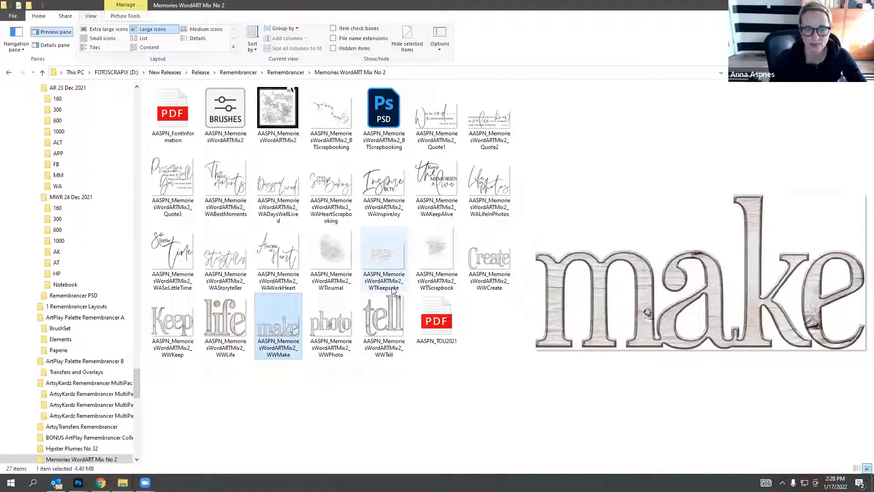
pyautogui.click(384, 321)
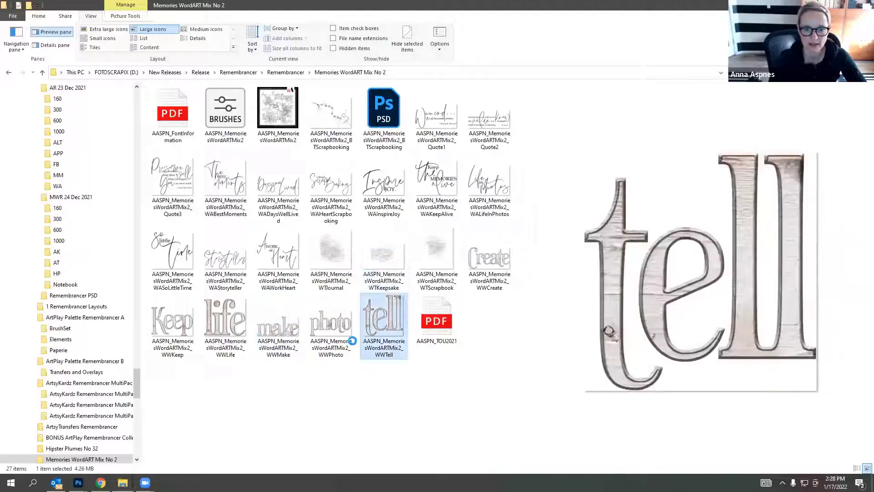
pyautogui.click(79, 483)
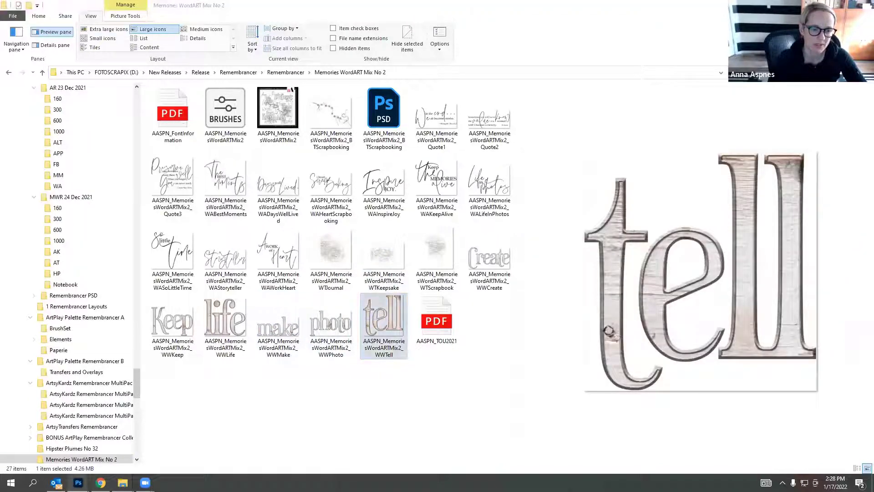
pyautogui.click(86, 444)
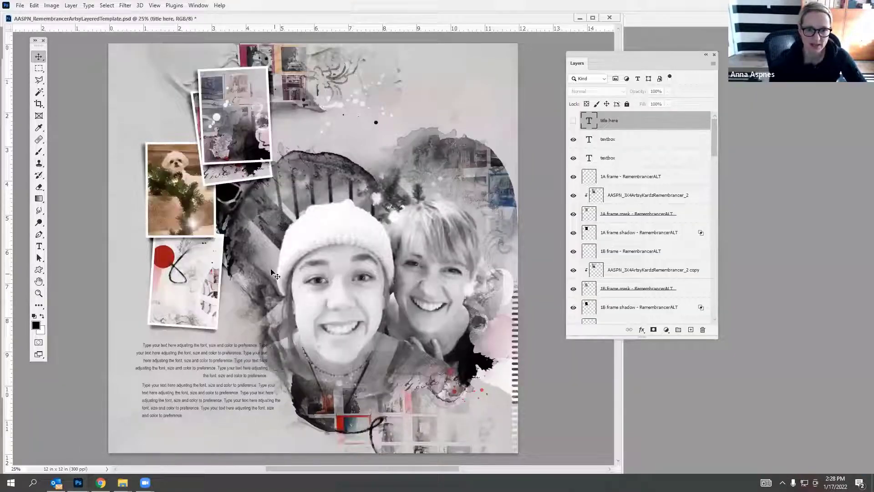
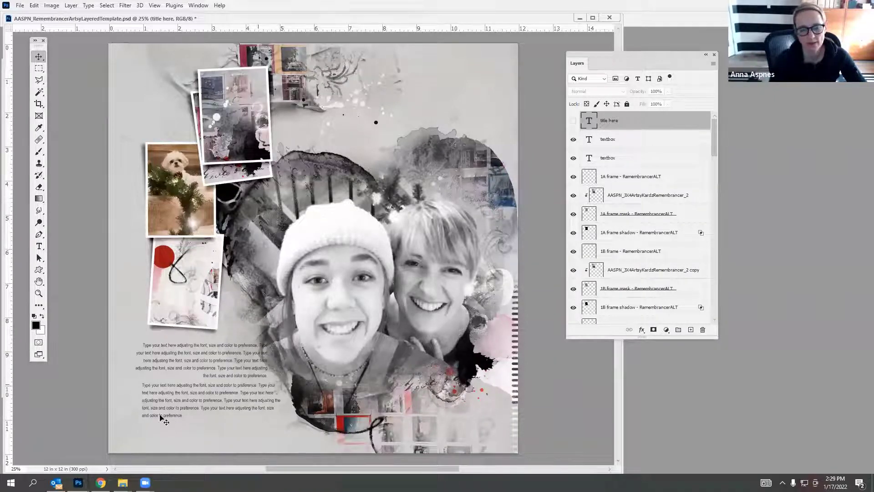
# Return to the Memories WordART Mix No 2 folder and compare the BestMoments, HeartScrapbooking, InspireJoy and Create word art as title options.
pyautogui.moveTo(122, 482)
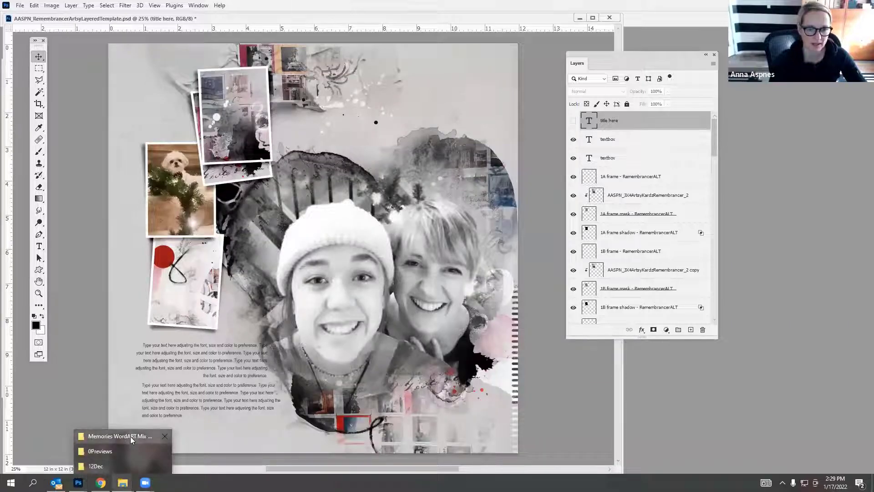
pyautogui.click(130, 436)
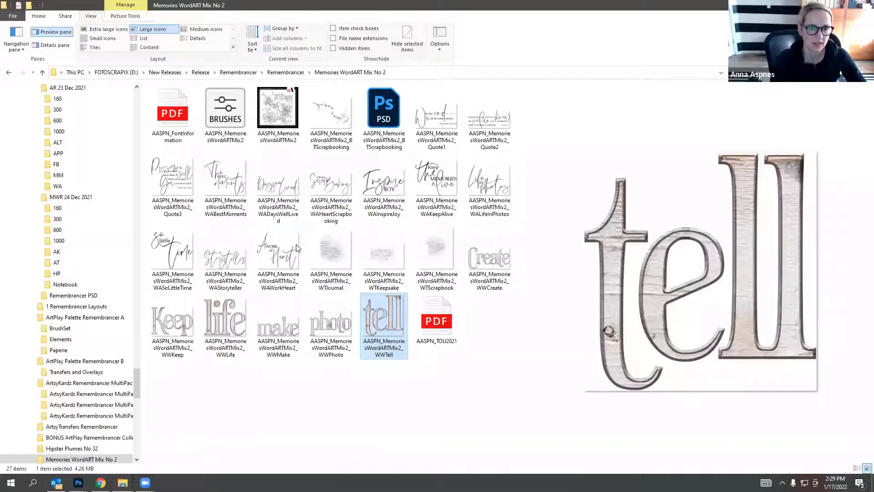
pyautogui.click(248, 200)
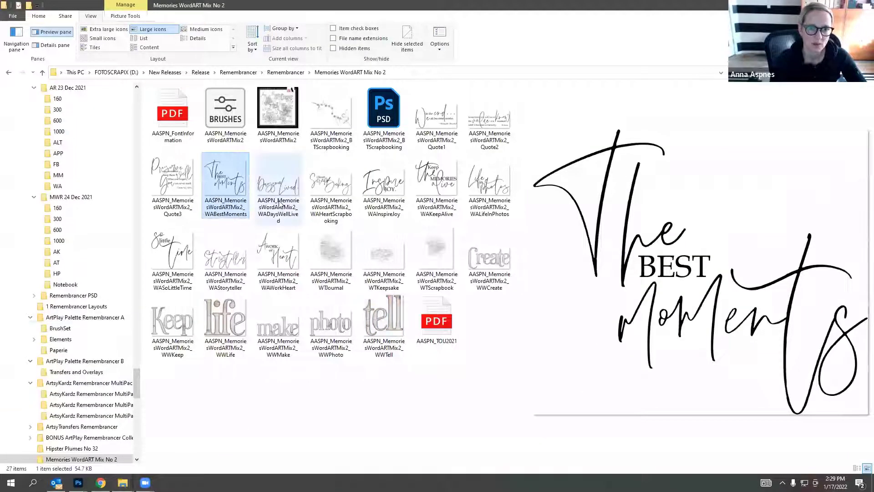
pyautogui.click(331, 184)
pyautogui.click(384, 184)
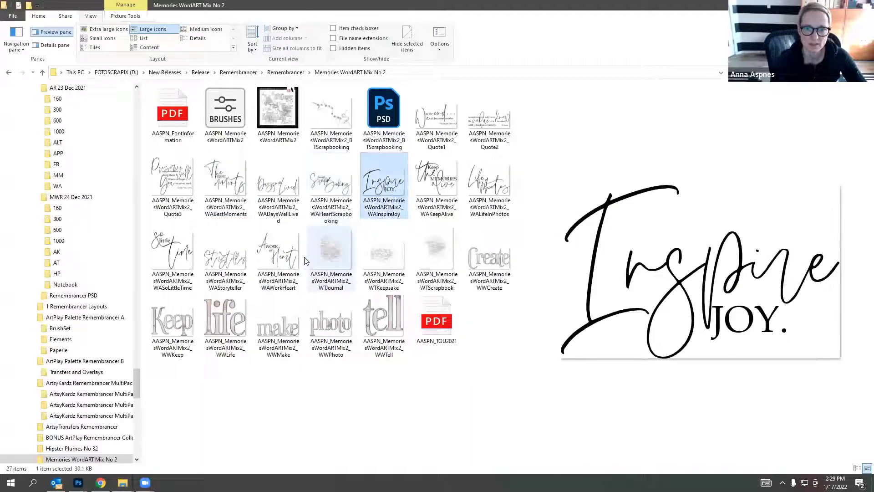
pyautogui.click(498, 262)
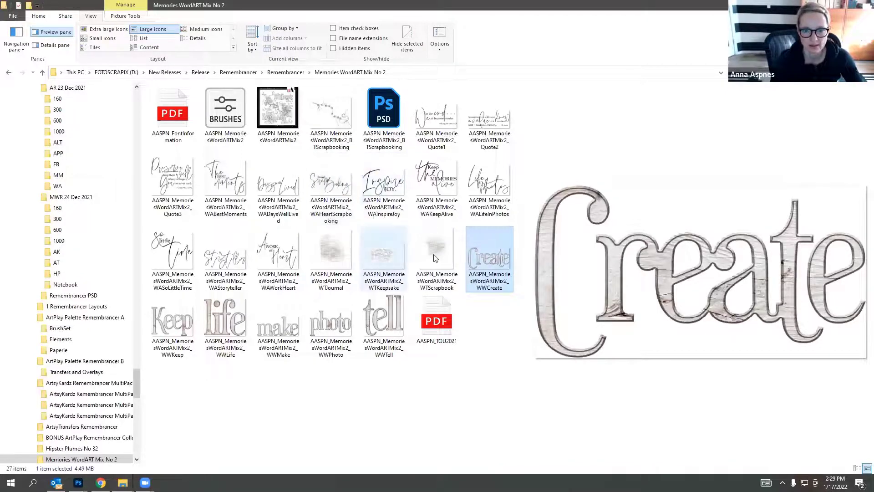
# Select the WTKeepsake, WAKeepAlive and WWLife files in Memories WordART Mix No 2 and place all three into the Photoshop template.
pyautogui.click(388, 257)
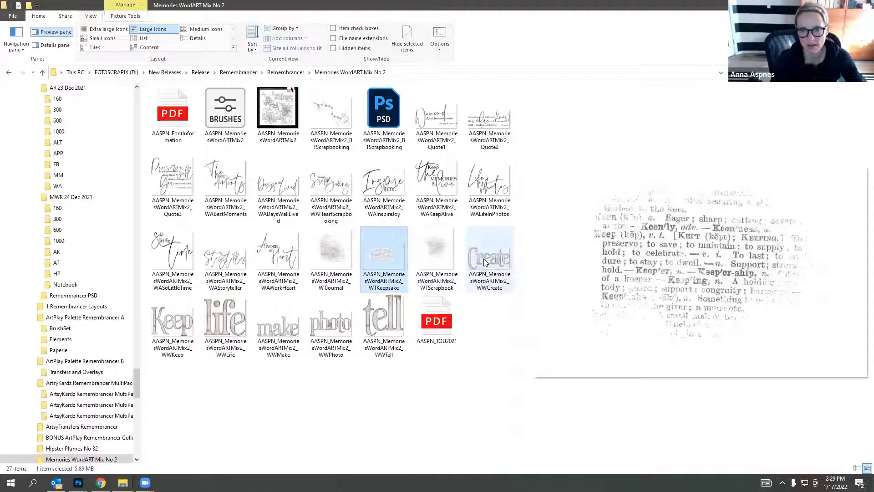
pyautogui.keyDown('ctrl'); pyautogui.click(437, 182); pyautogui.keyUp('ctrl')
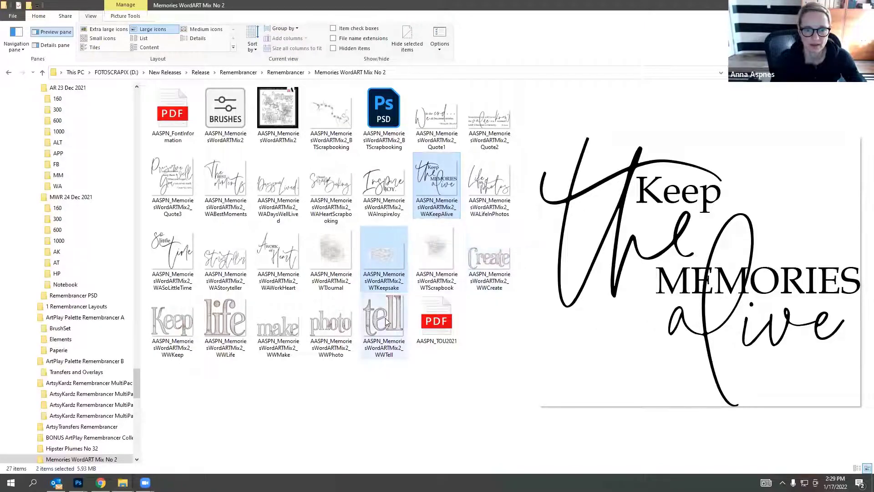
pyautogui.keyDown('ctrl'); pyautogui.click(225, 325); pyautogui.keyUp('ctrl')
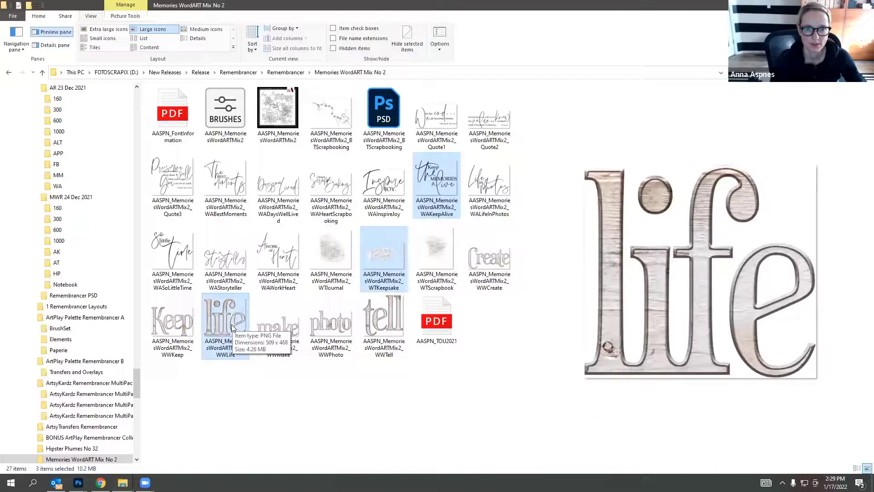
pyautogui.moveTo(233, 327); pyautogui.dragTo(346, 267)
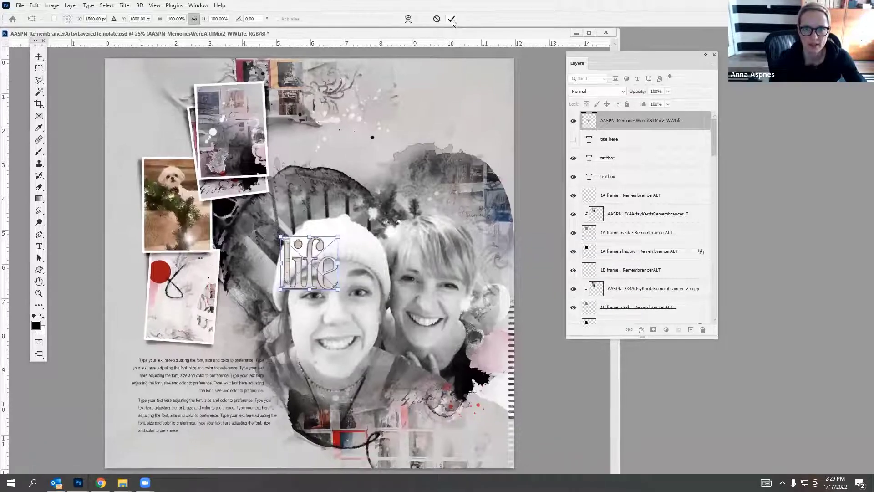
pyautogui.click(451, 20)
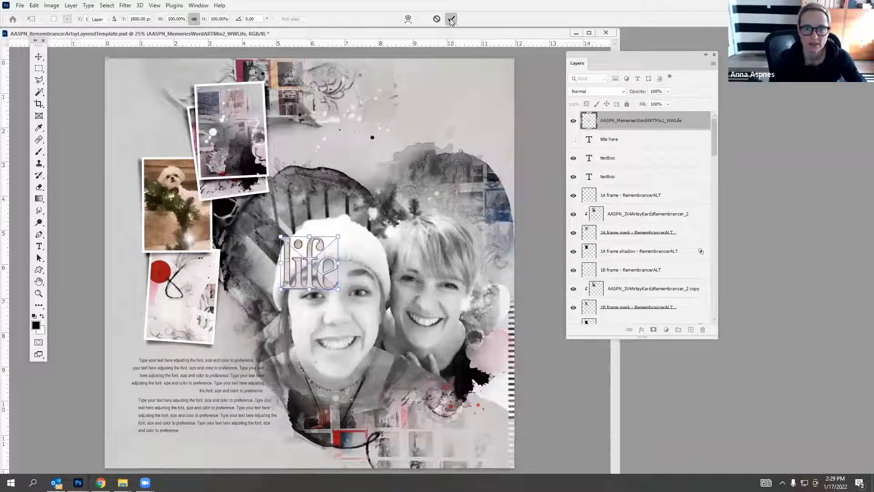
pyautogui.click(451, 20)
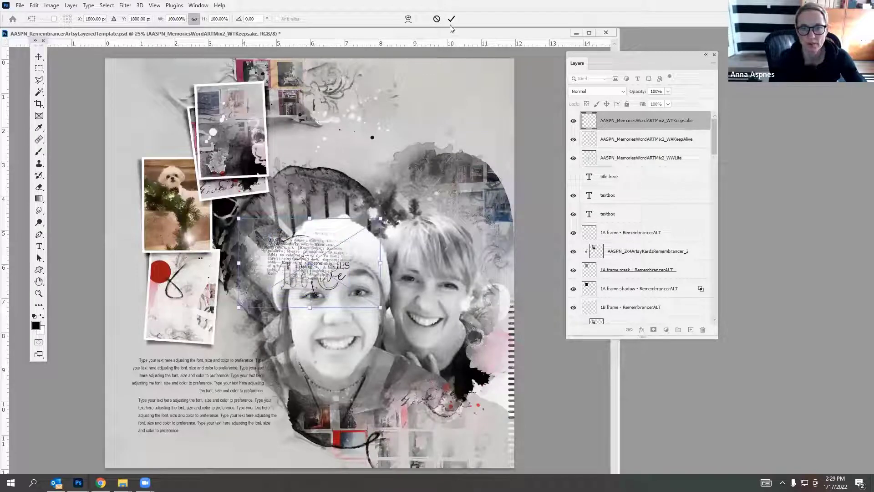
pyautogui.click(451, 19)
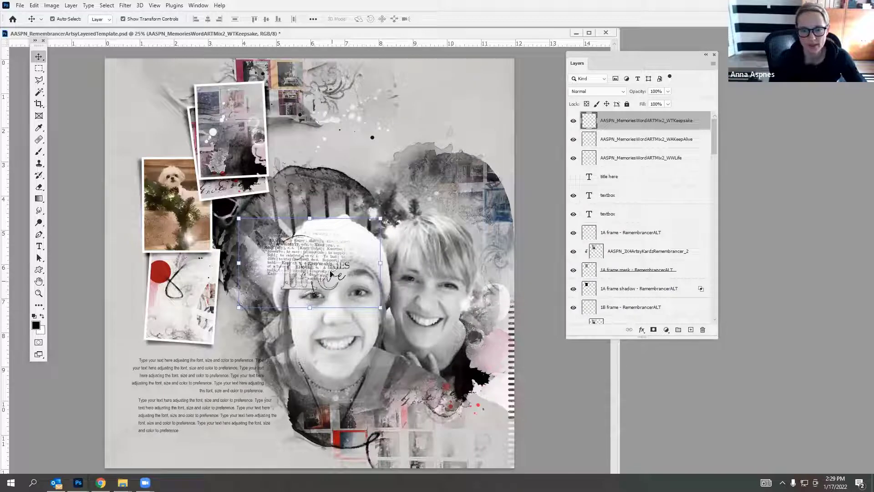
# Move the Keepsake definition transfer over the lower-right edge of the blended selfie, rearranging the document window and Layers panel for room.
pyautogui.moveTo(331, 263); pyautogui.dragTo(445, 413)
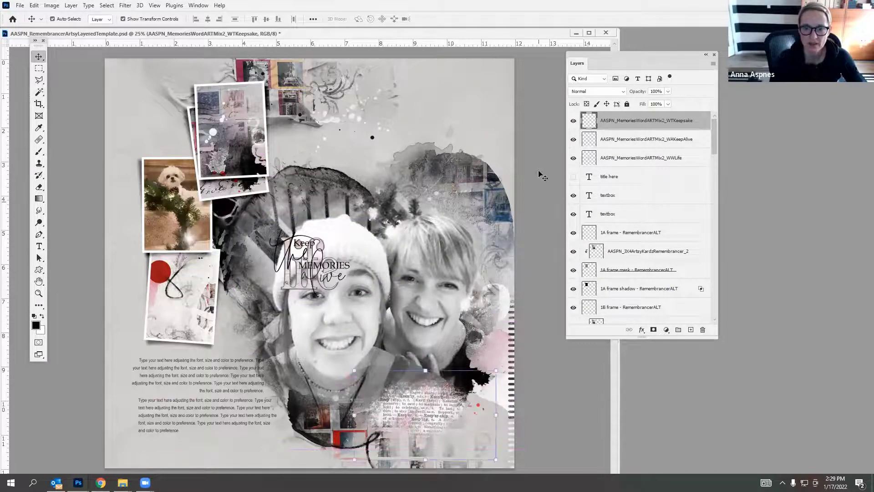
pyautogui.moveTo(371, 34); pyautogui.dragTo(361, 28)
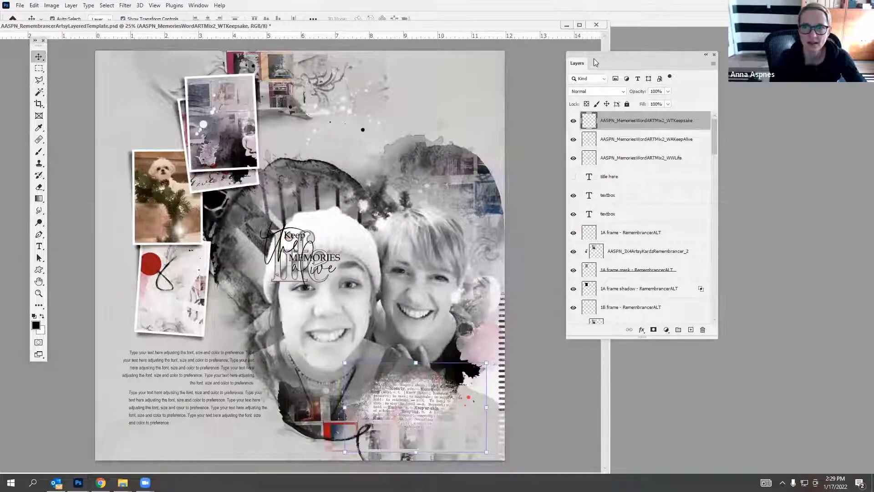
pyautogui.moveTo(616, 53); pyautogui.dragTo(714, 65)
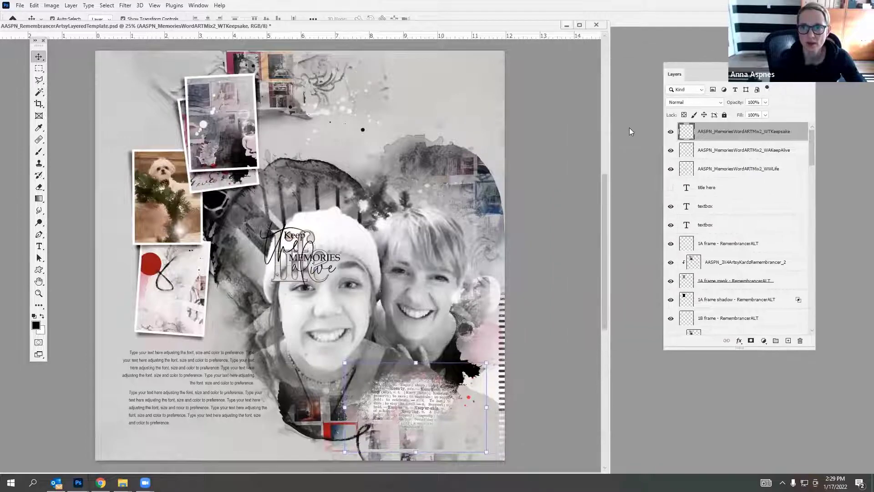
pyautogui.scroll(-5, 618, 233)
pyautogui.scroll(2, 618, 233)
pyautogui.moveTo(432, 321)
pyautogui.mouseDown()
pyautogui.moveTo(435, 332)
pyautogui.moveTo(443, 312)
pyautogui.mouseUp()
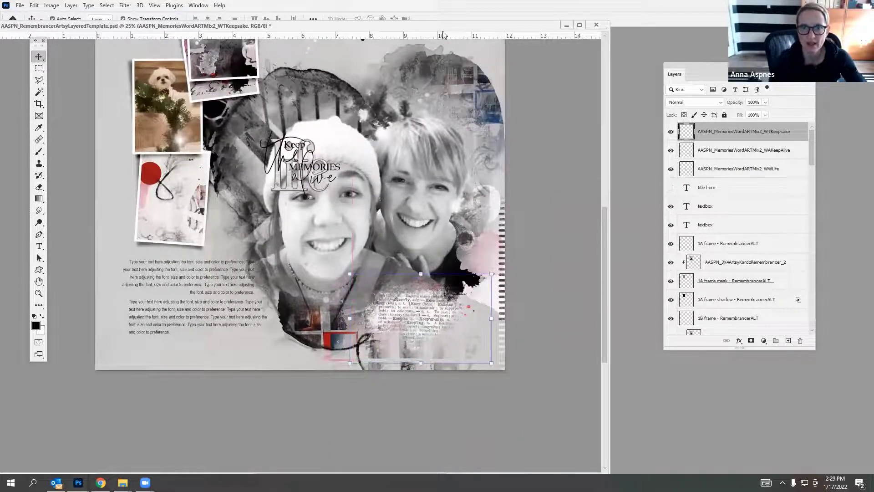
pyautogui.moveTo(478, 26); pyautogui.dragTo(479, 65)
# Set the Keepsake definition transfer's blend mode to Linear Burn and nudge it slightly lower on the page.
pyautogui.click(702, 103)
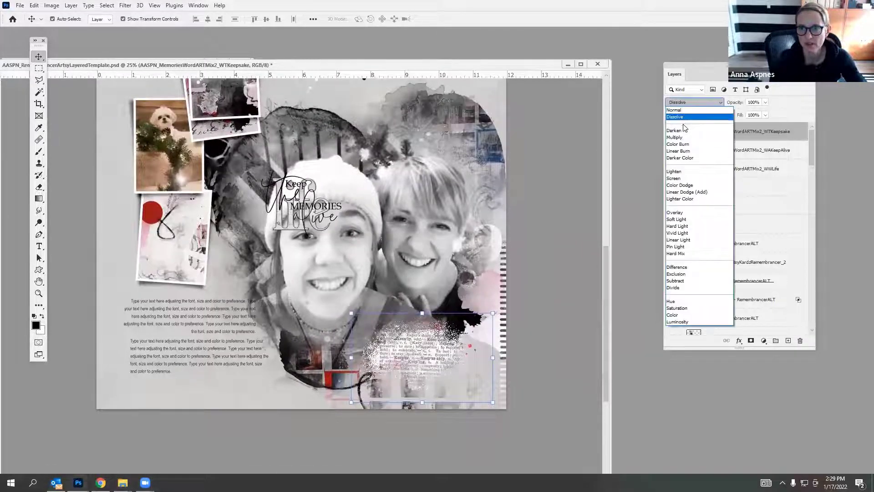
pyautogui.click(679, 151)
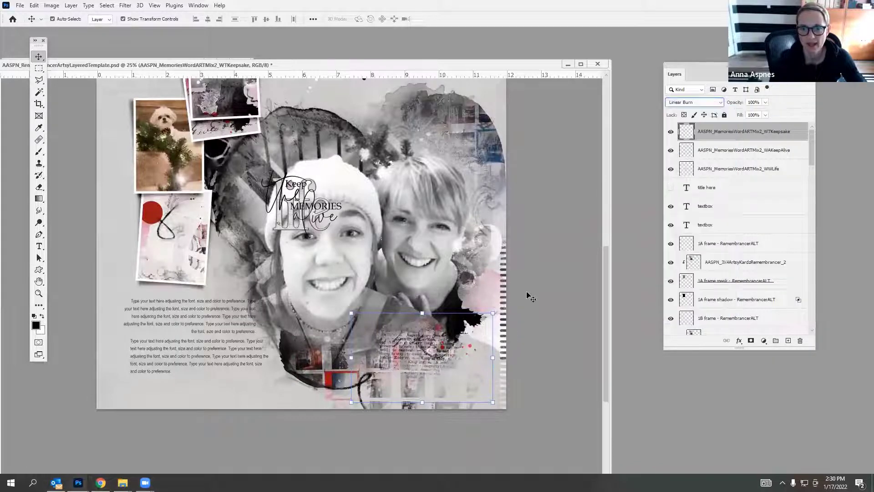
pyautogui.moveTo(412, 357)
pyautogui.mouseDown()
pyautogui.moveTo(413, 369)
pyautogui.moveTo(409, 363)
pyautogui.mouseUp()
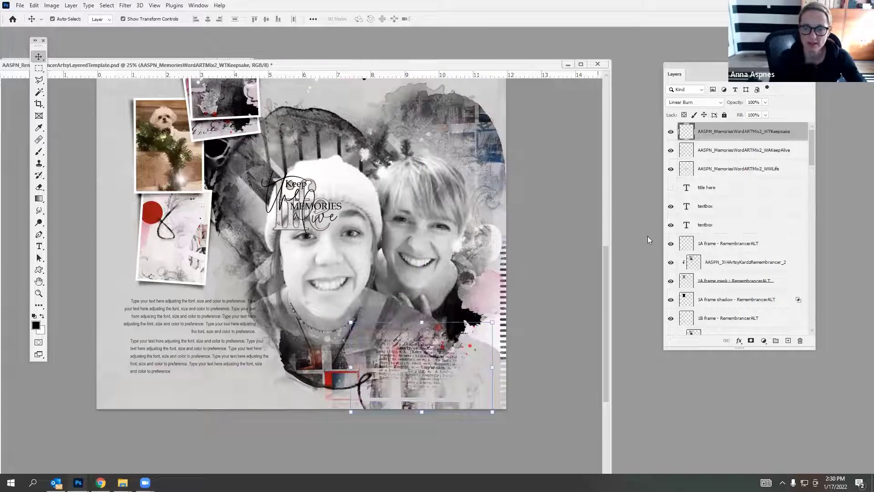
# Disable Auto-Select and move the "Keep the memories alive" word art onto the definition transfer.
pyautogui.click(708, 152)
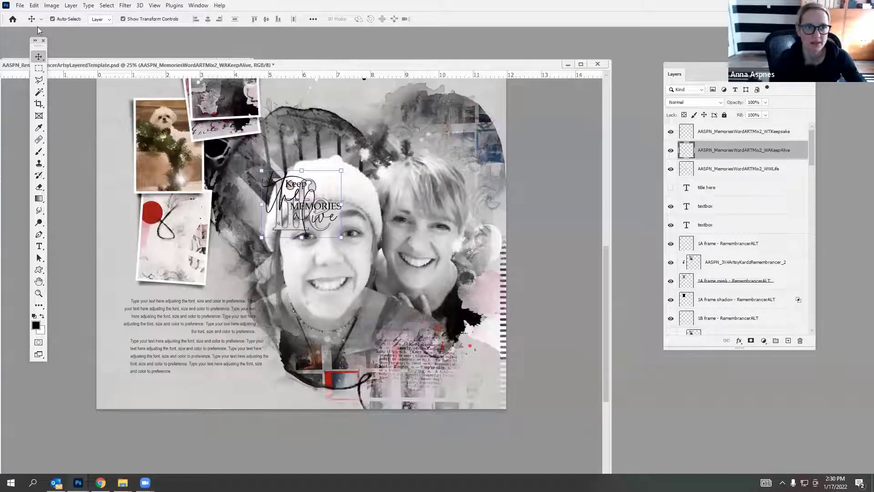
pyautogui.click(53, 19)
pyautogui.moveTo(327, 163); pyautogui.dragTo(429, 308)
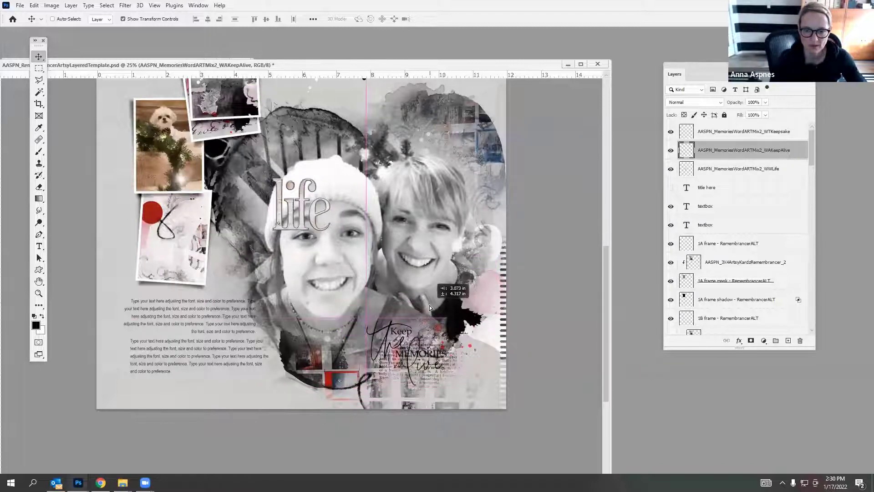
# Fill the "Keep the memories alive" word art with White at 100% opacity, preserving transparency.
pyautogui.click(52, 6)
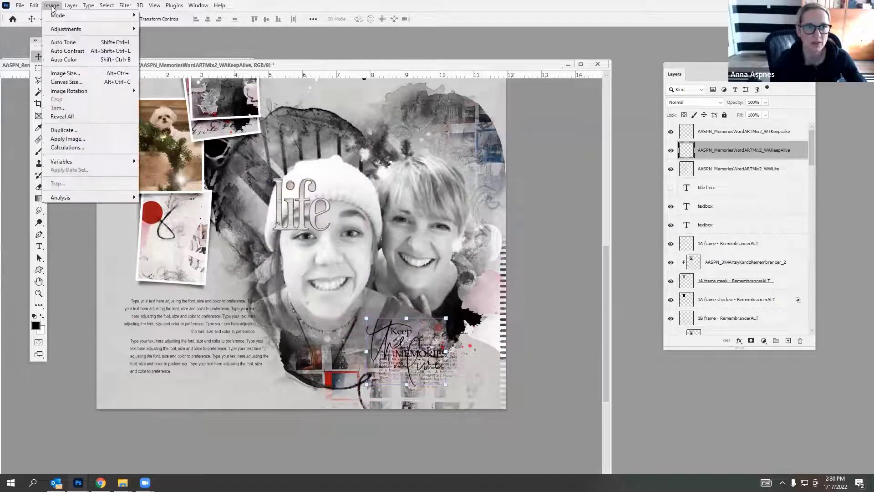
pyautogui.moveTo(35, 5)
pyautogui.click(52, 147)
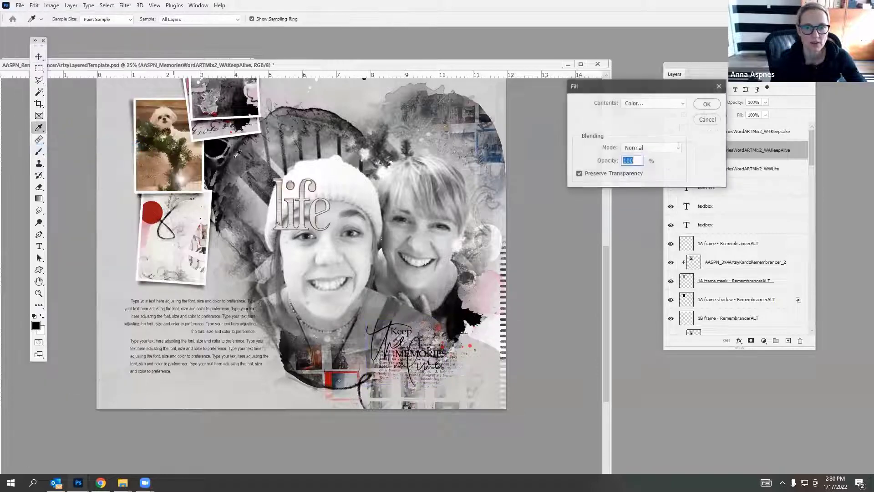
pyautogui.click(639, 105)
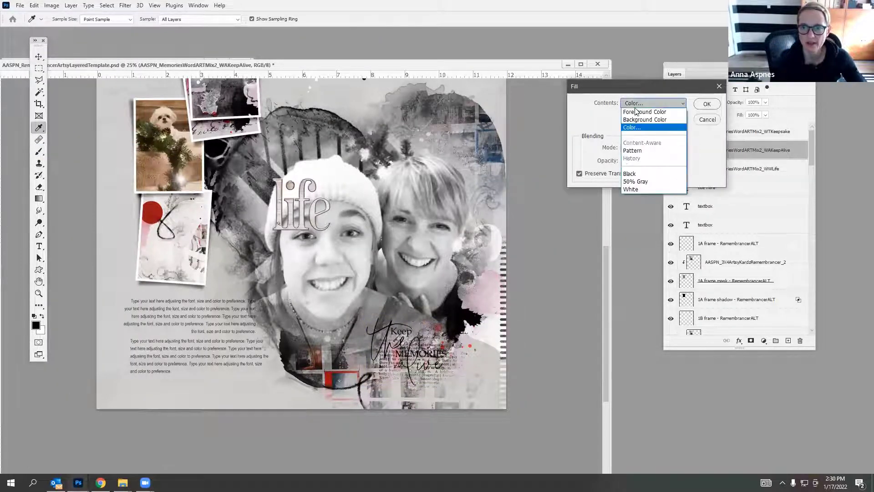
pyautogui.click(637, 190)
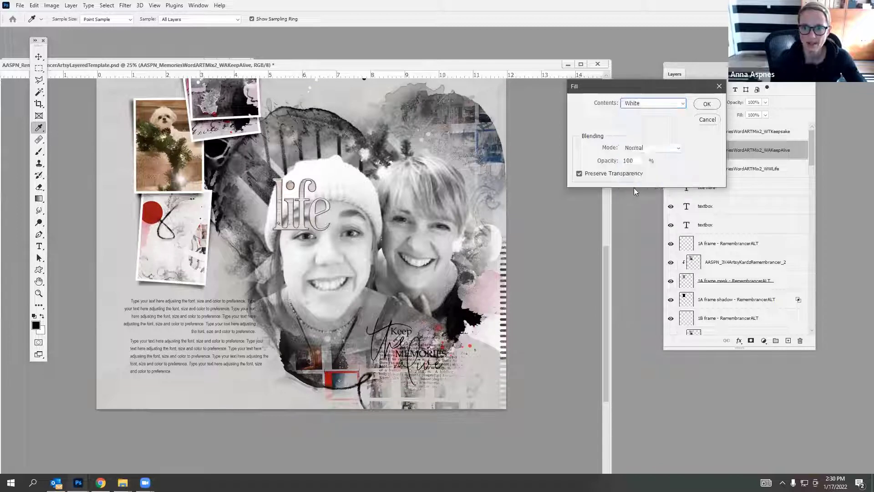
pyautogui.click(707, 103)
pyautogui.press('v')
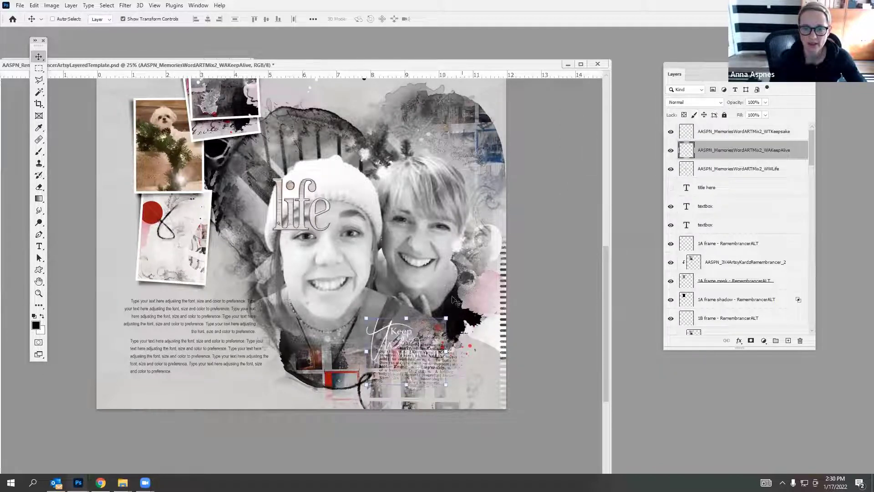
# Stack the "Keep the memories alive" layer above the definition transfer and shift the word art higher on the photo.
pyautogui.moveTo(700, 158); pyautogui.dragTo(692, 127)
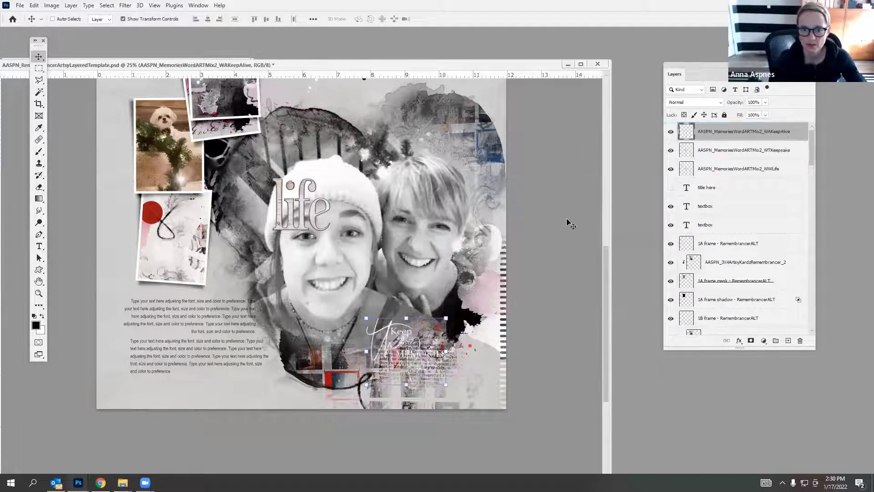
pyautogui.moveTo(391, 329); pyautogui.dragTo(393, 303)
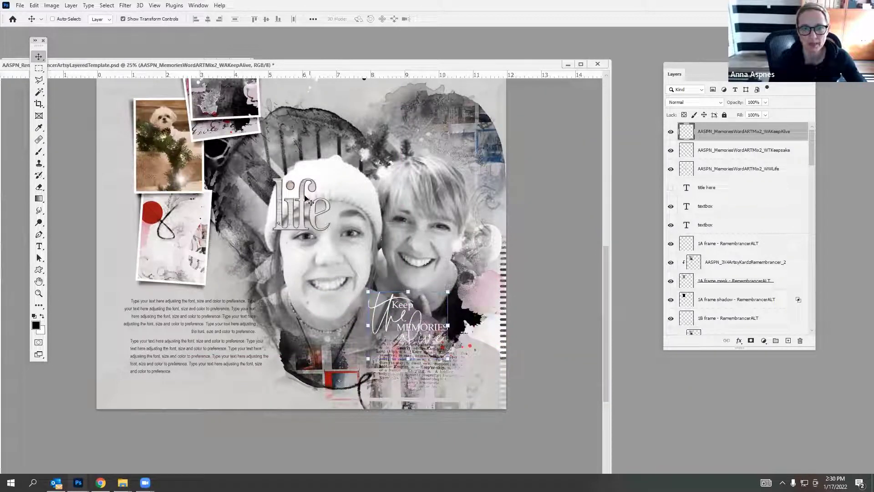
pyautogui.moveTo(308, 200); pyautogui.dragTo(299, 177)
# Re-enable Auto-Select, move the wooden "life" word beneath the script title, and bring its layer to the top of the stack.
pyautogui.hotkey('alt', '[')
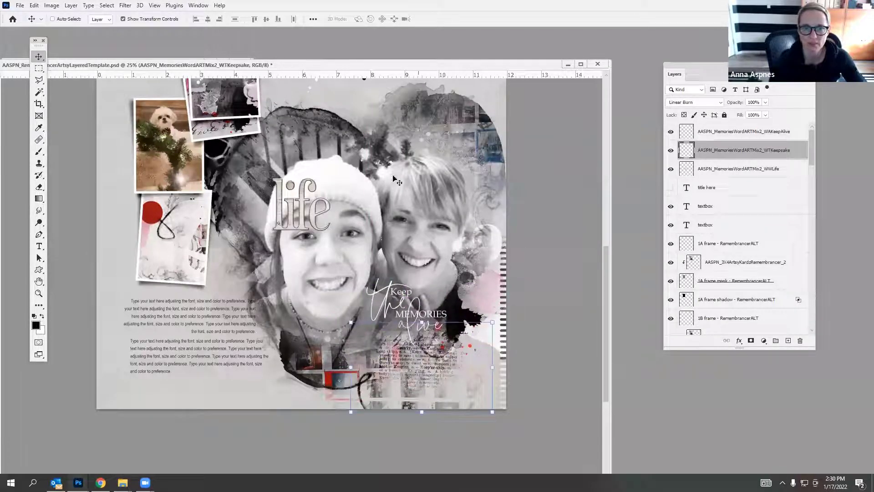
pyautogui.click(58, 20)
pyautogui.moveTo(301, 190); pyautogui.dragTo(433, 337)
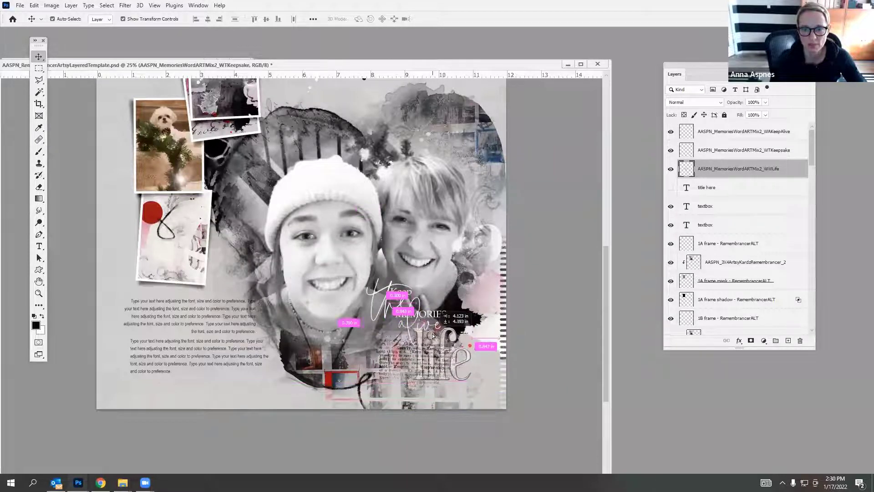
pyautogui.moveTo(692, 172); pyautogui.dragTo(696, 127)
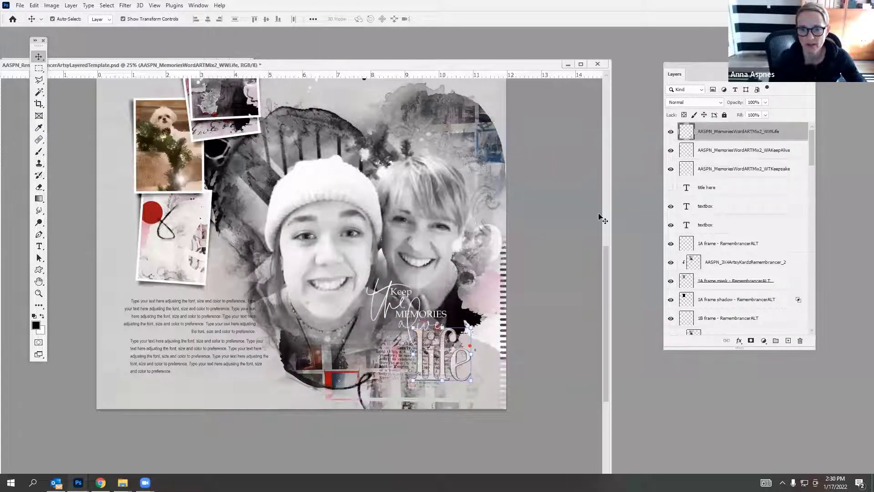
pyautogui.moveTo(457, 340); pyautogui.dragTo(455, 340)
# Add a drop shadow to the wooden "life" word with its angle set to 120°.
pyautogui.click(71, 5)
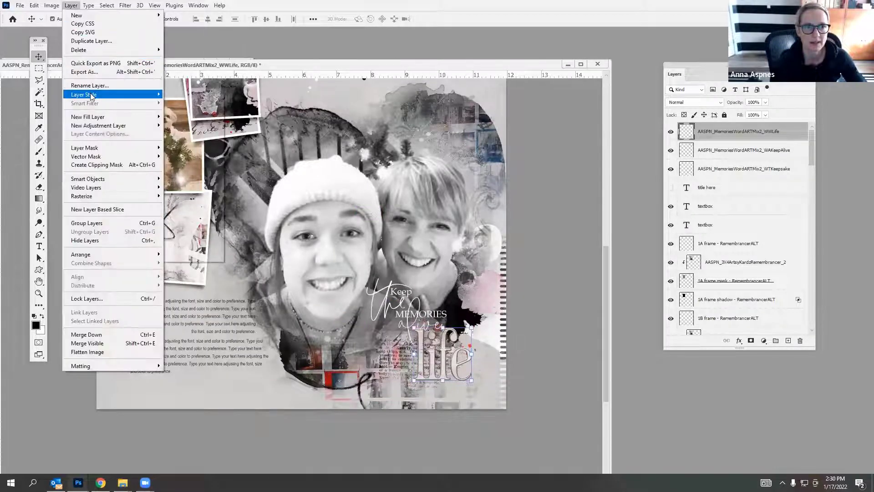
pyautogui.moveTo(121, 97)
pyautogui.click(186, 182)
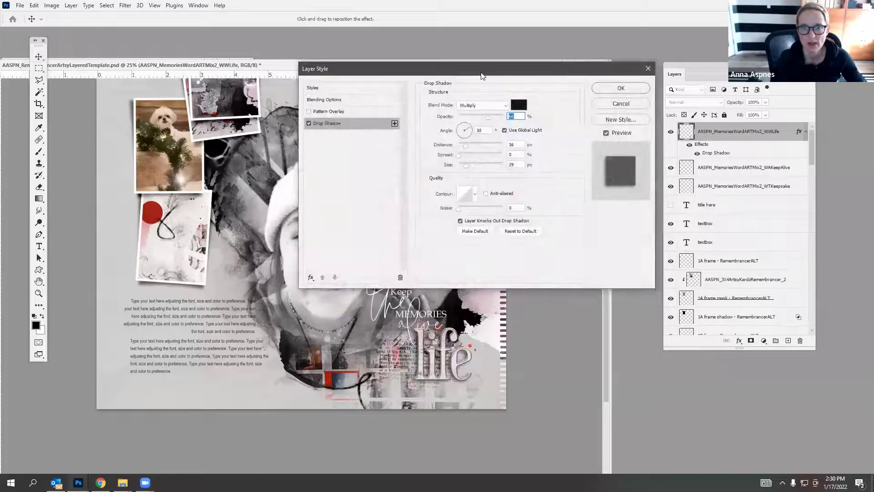
pyautogui.moveTo(482, 75); pyautogui.dragTo(675, 55)
pyautogui.doubleClick(676, 110)
pyautogui.write('1')
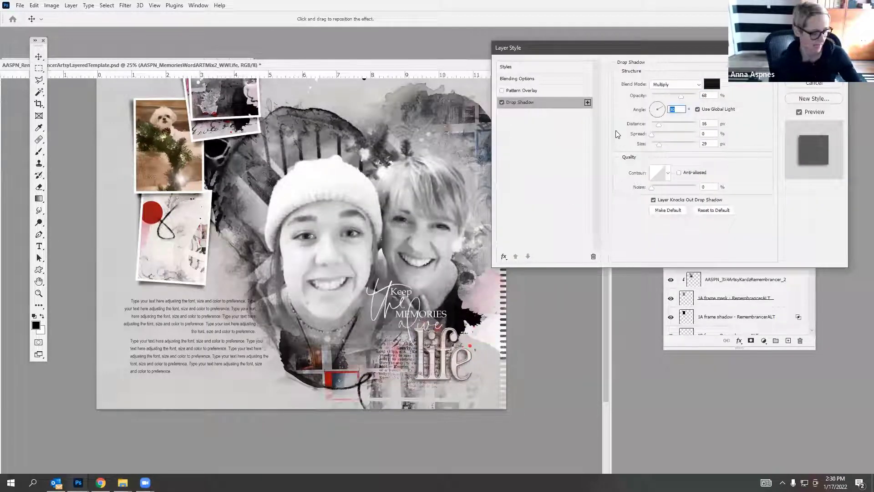
pyautogui.write('20')
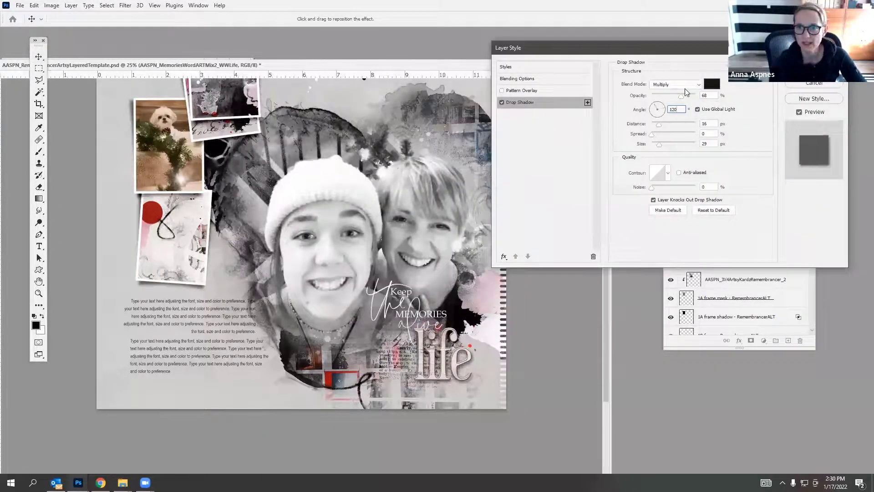
# Finish the "life" word's drop shadow with Linear Burn blending, 38% opacity, 8 px distance and 8 px size.
pyautogui.click(700, 87)
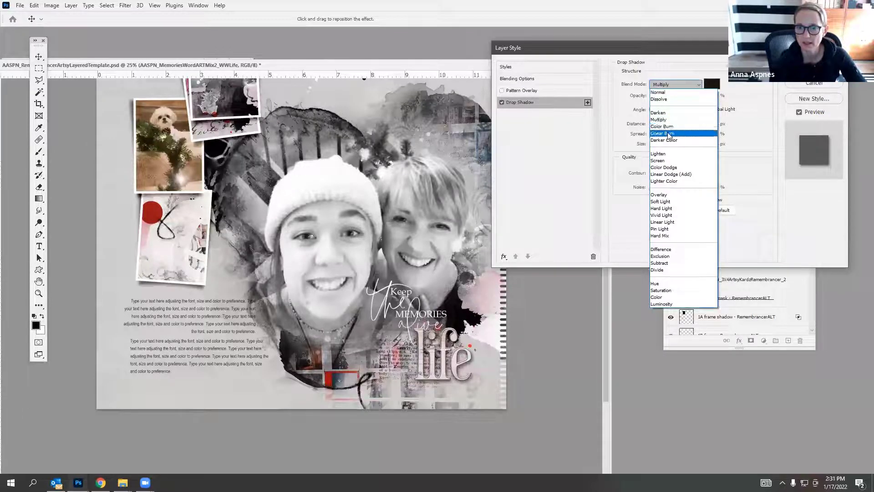
pyautogui.click(670, 132)
pyautogui.press('Tab')
pyautogui.write('4')
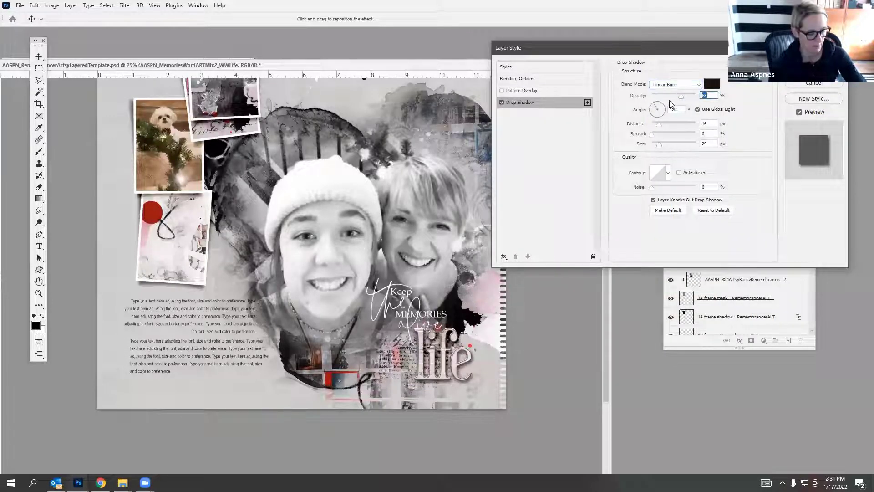
pyautogui.write('0')
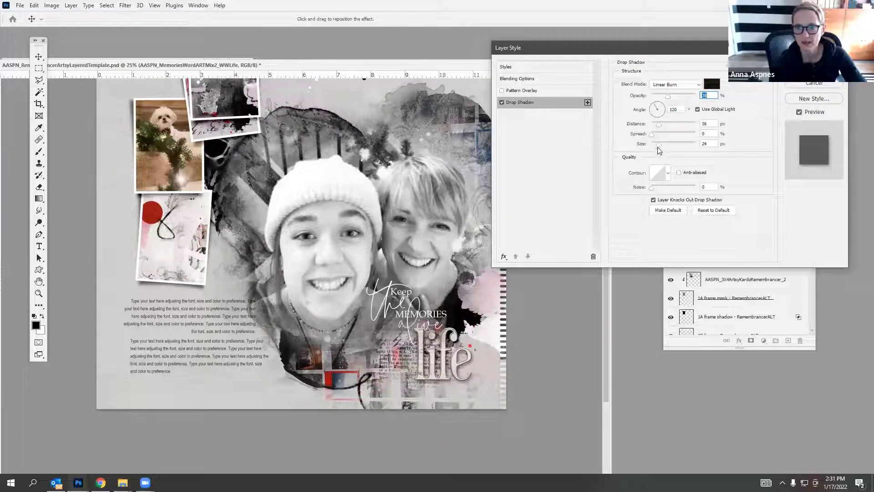
pyautogui.moveTo(659, 150); pyautogui.dragTo(657, 126)
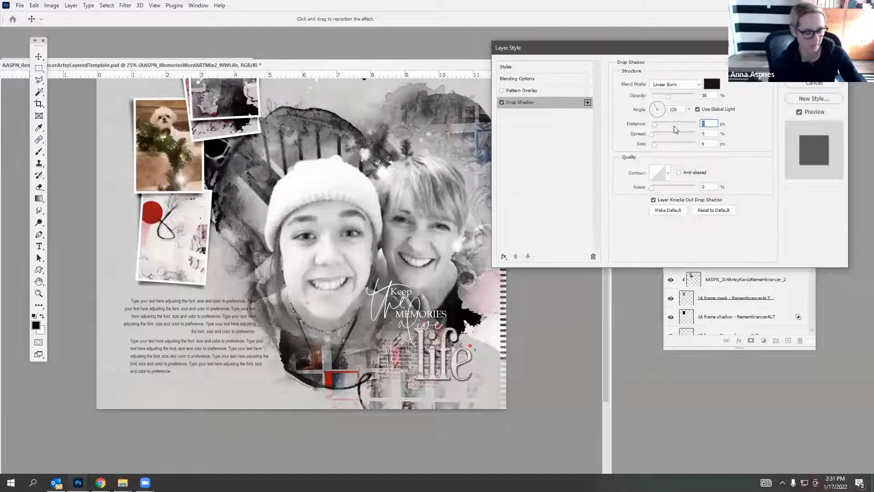
pyautogui.write('8')
pyautogui.click(702, 144)
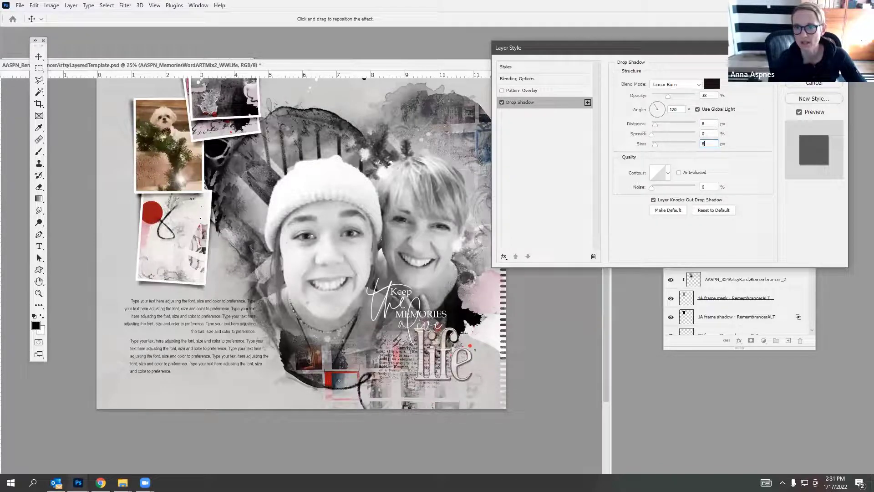
pyautogui.press('Return')
# Narrow the upper journaling text box and shift it to line up with the text block below it.
pyautogui.click(192, 6)
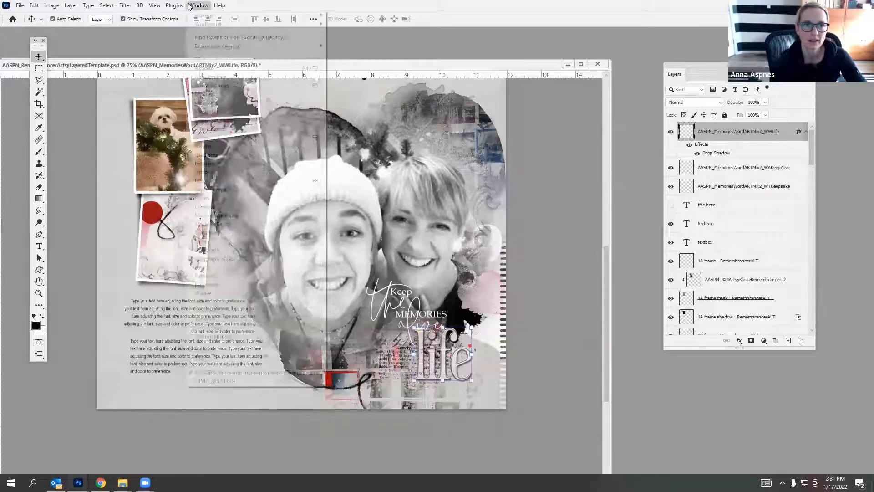
pyautogui.click(175, 80)
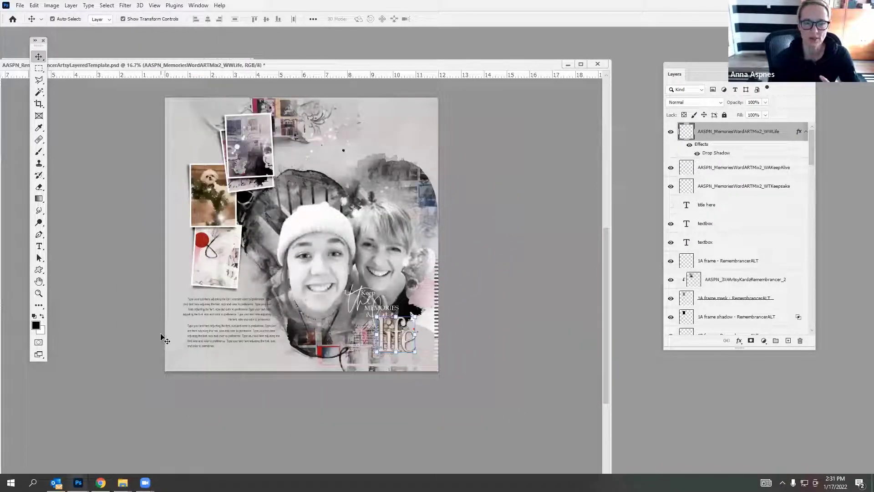
pyautogui.doubleClick(250, 305)
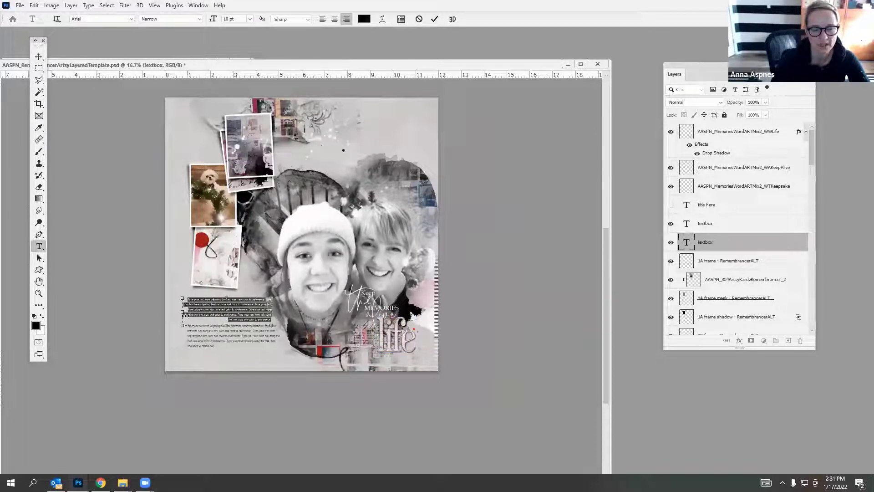
pyautogui.moveTo(184, 315); pyautogui.dragTo(192, 313)
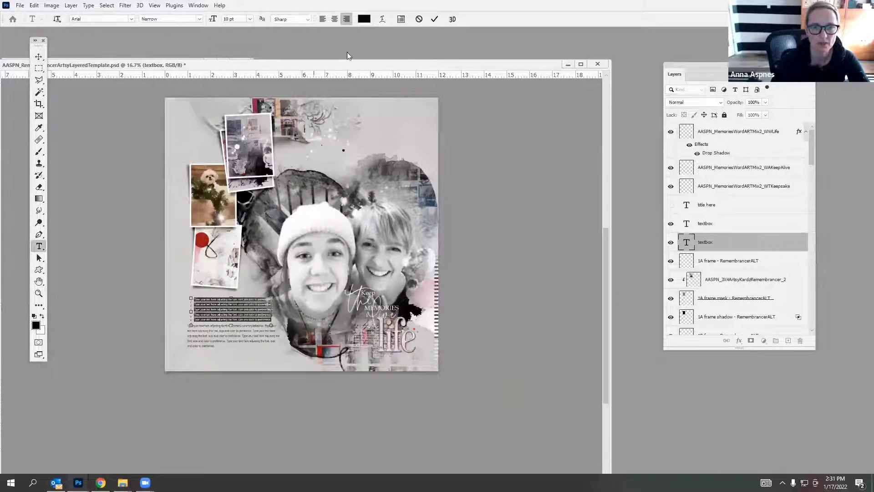
pyautogui.click(432, 19)
pyautogui.click(39, 57)
pyautogui.moveTo(279, 286); pyautogui.dragTo(274, 284)
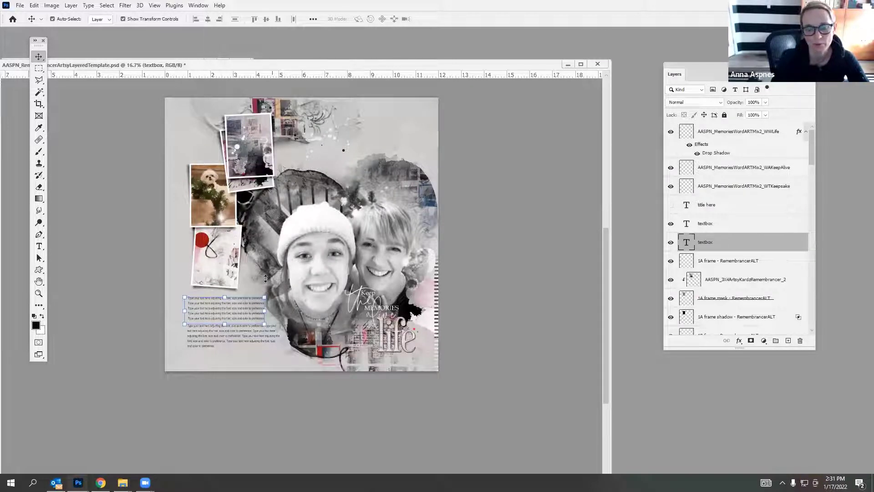
# Open the layered file AASPN_MultiMediaRemembrancer1_2 from folder 2 of MultiMedia Remembrancer No 1 in Photoshop.
pyautogui.moveTo(122, 483)
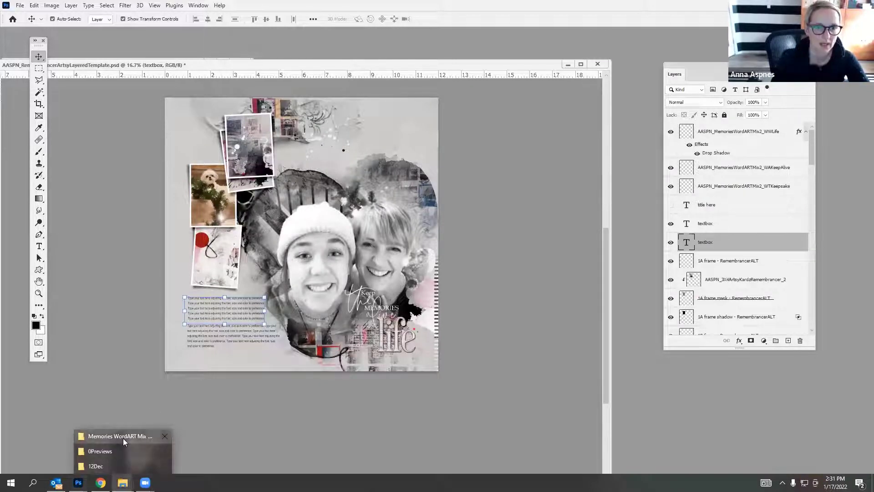
pyautogui.click(123, 438)
pyautogui.click(297, 73)
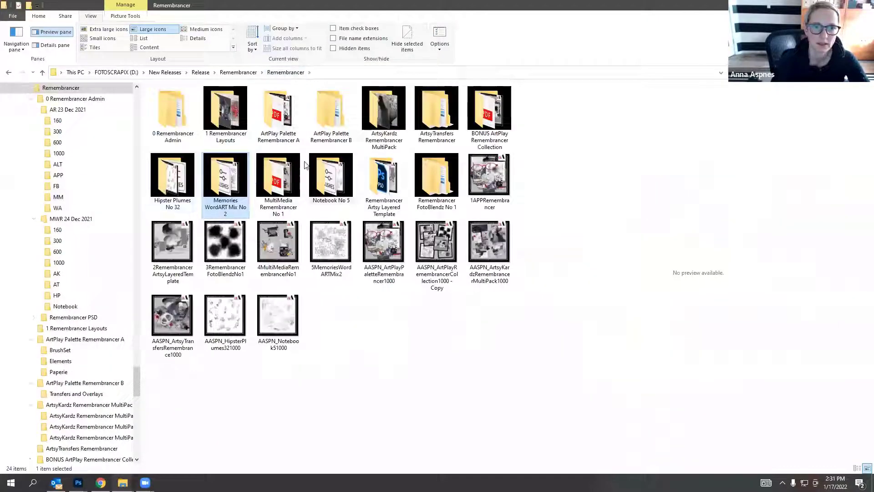
pyautogui.doubleClick(281, 174)
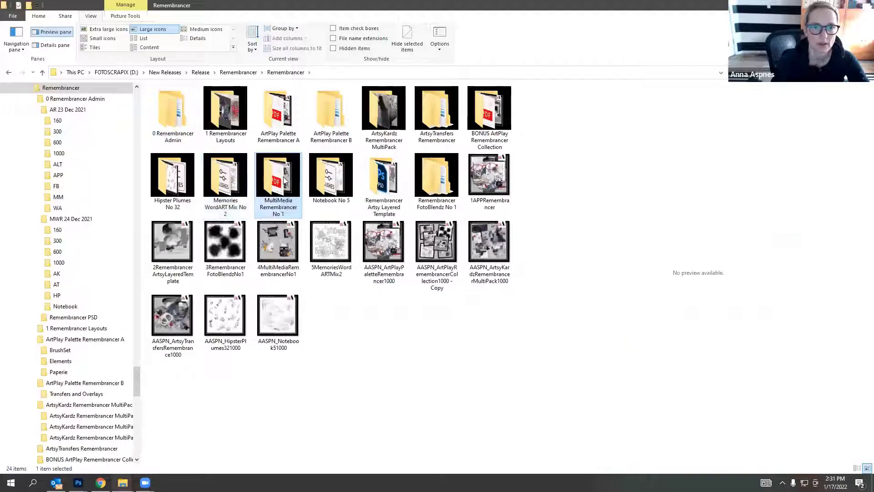
pyautogui.click(372, 117)
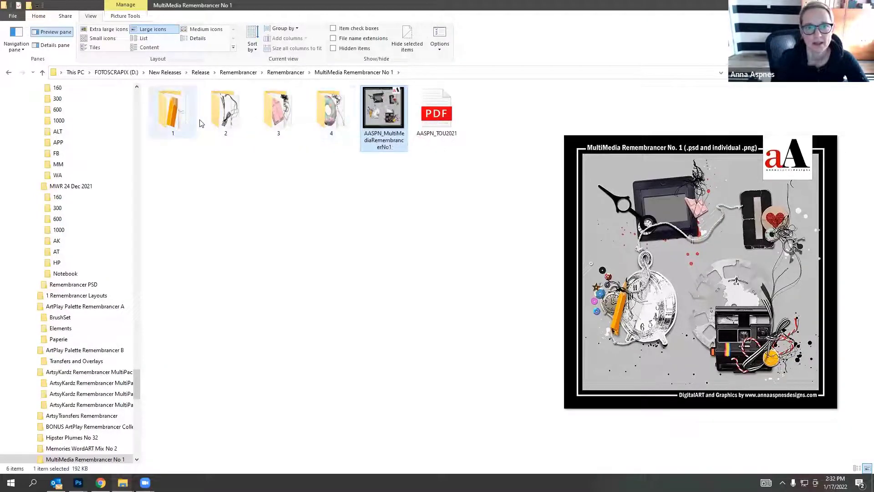
pyautogui.click(229, 117)
pyautogui.doubleClick(228, 117)
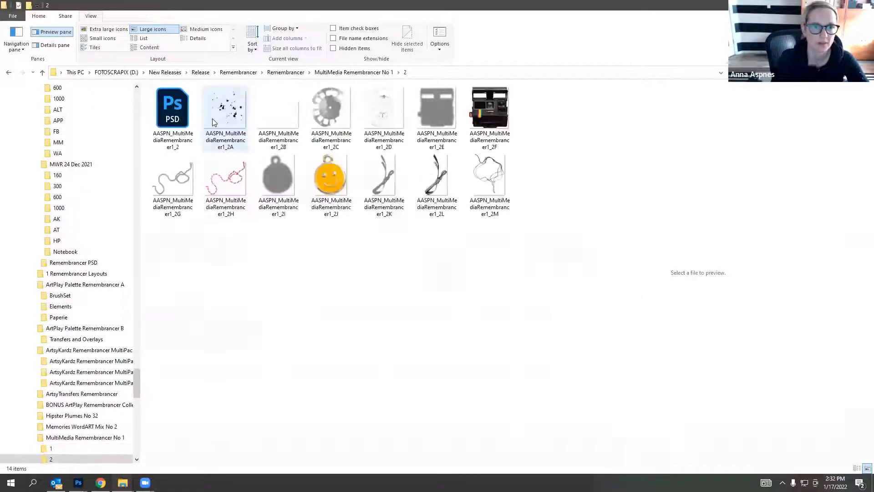
pyautogui.moveTo(173, 114); pyautogui.dragTo(171, 42)
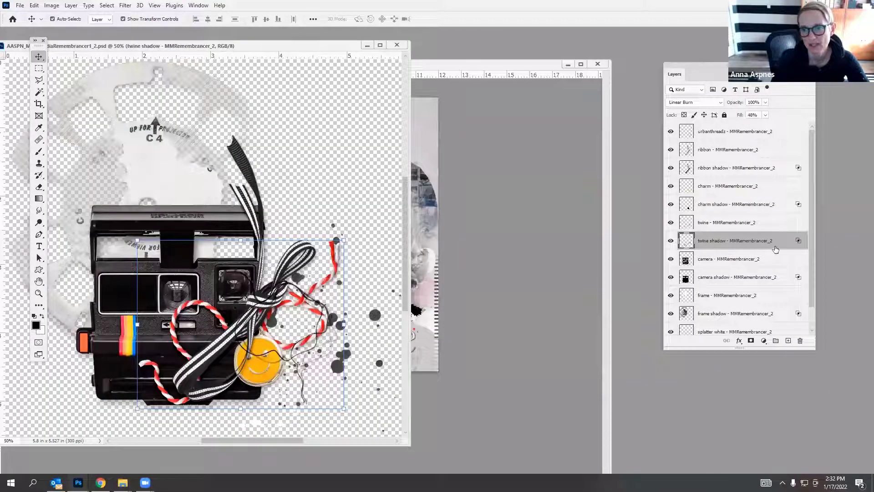
# Toggle the visibility of the camera and camera shadow layers to examine how the cluster is built.
pyautogui.moveTo(811, 237); pyautogui.dragTo(811, 266)
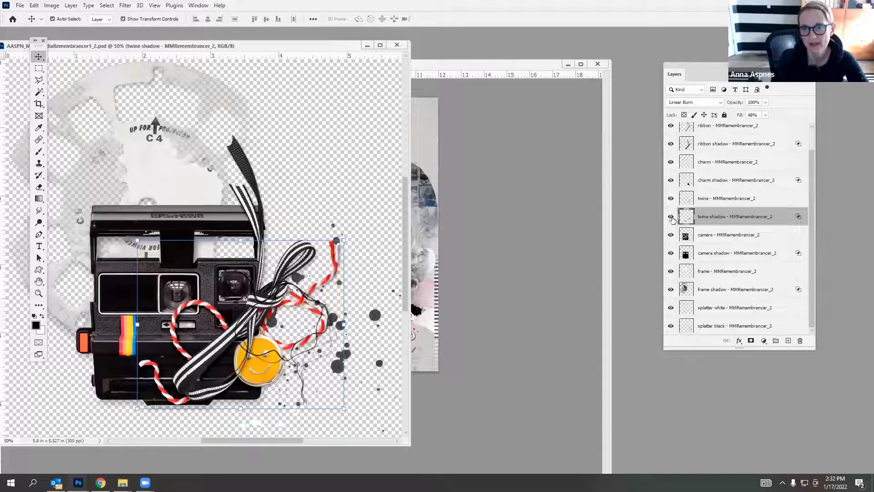
pyautogui.click(672, 235)
pyautogui.click(671, 235)
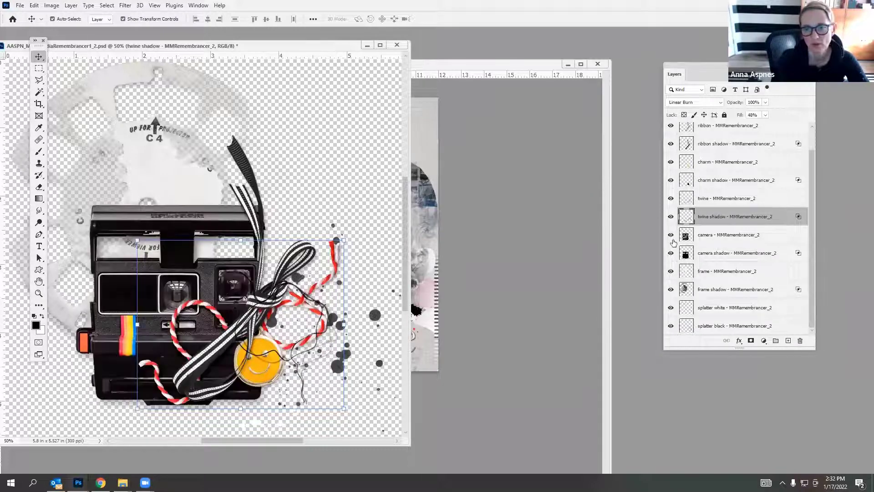
pyautogui.moveTo(672, 244); pyautogui.dragTo(670, 255)
pyautogui.click(671, 253)
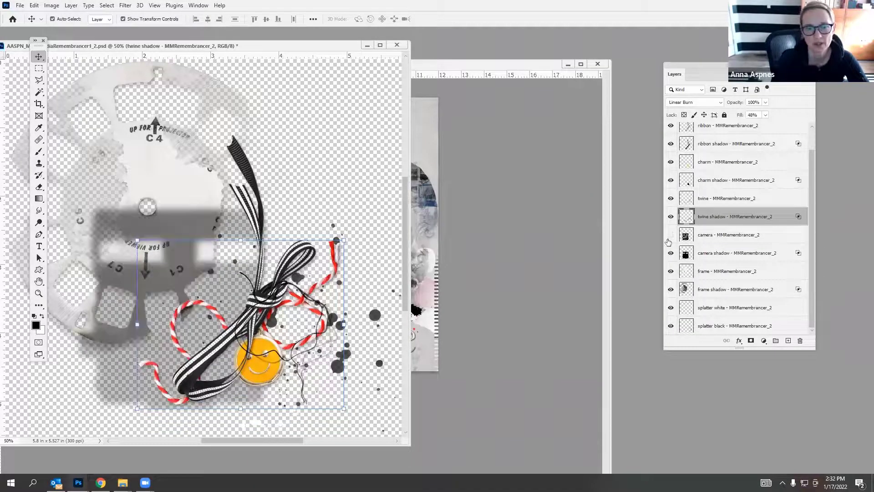
pyautogui.click(671, 234)
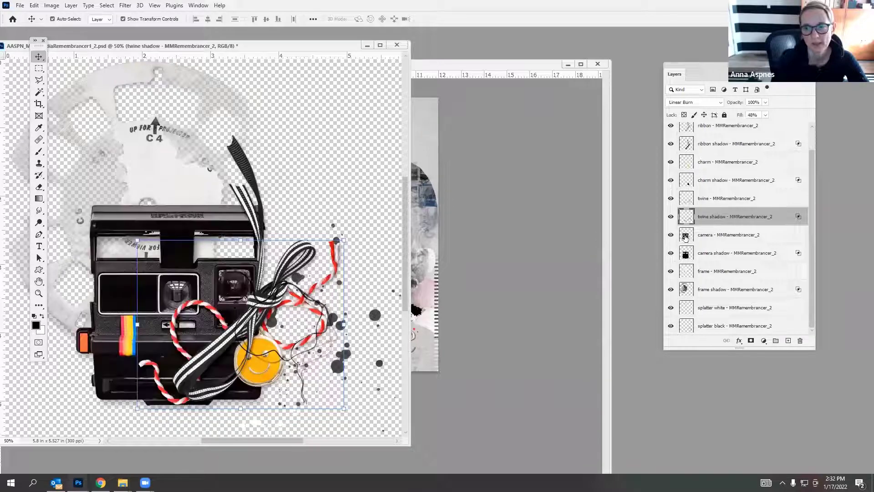
pyautogui.click(51, 6)
pyautogui.moveTo(63, 20)
pyautogui.click(169, 77)
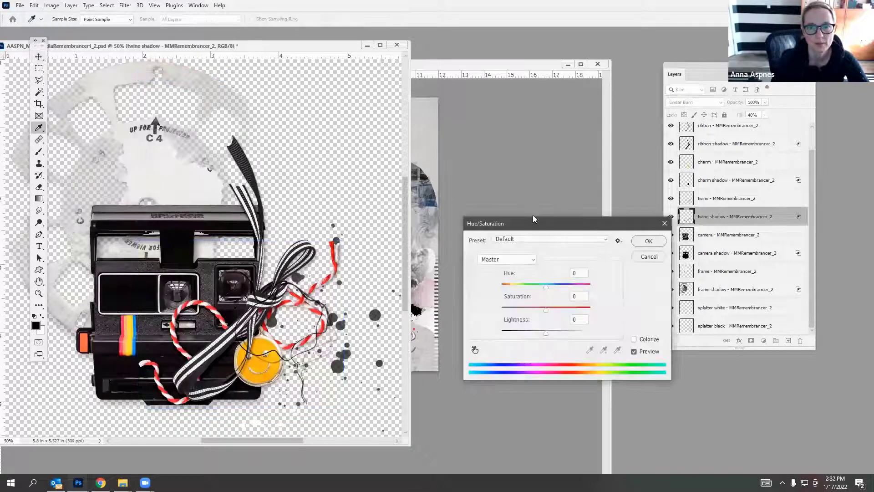
pyautogui.moveTo(546, 285); pyautogui.dragTo(586, 284)
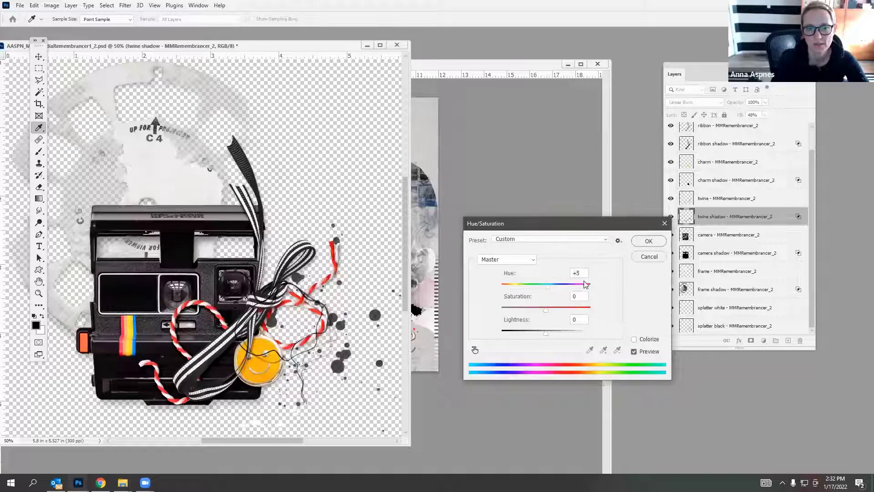
pyautogui.click(650, 256)
# Try shifting the hue of the twine layer with Hue/Saturation.
pyautogui.click(729, 198)
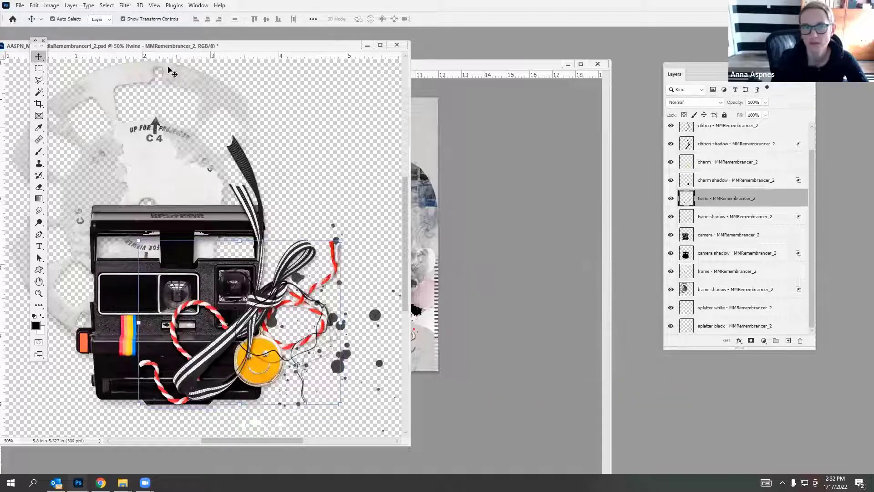
pyautogui.click(51, 6)
pyautogui.moveTo(63, 23)
pyautogui.click(169, 77)
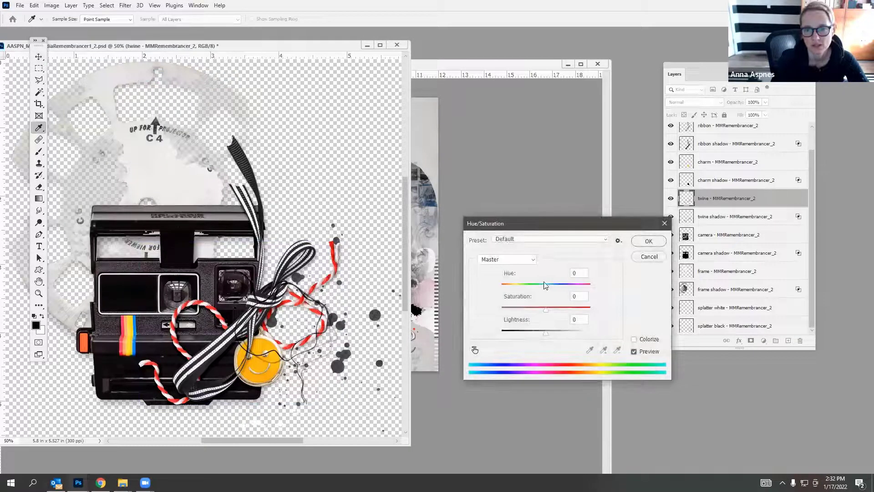
pyautogui.moveTo(546, 286)
pyautogui.mouseDown()
pyautogui.moveTo(503, 296)
pyautogui.moveTo(548, 288)
pyautogui.mouseUp()
pyautogui.click(648, 240)
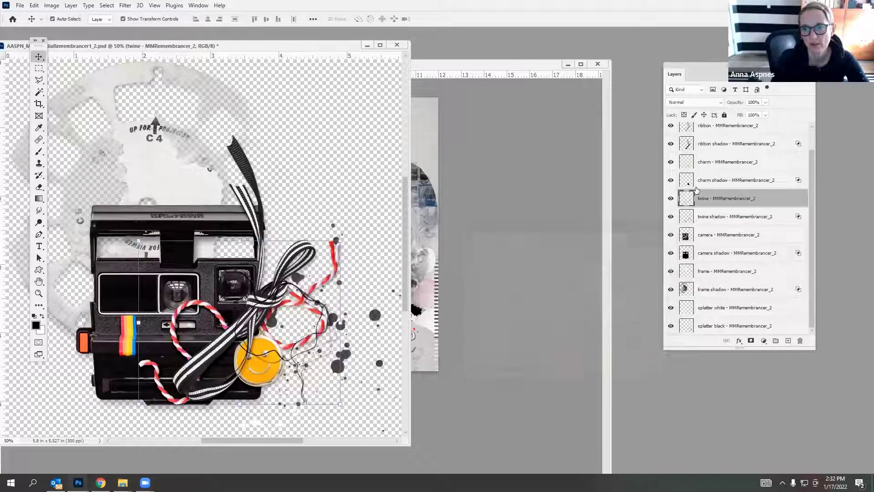
# Hide the charm and its shadow to preview the cluster without them, and show both layers again.
pyautogui.click(671, 163)
pyautogui.click(670, 180)
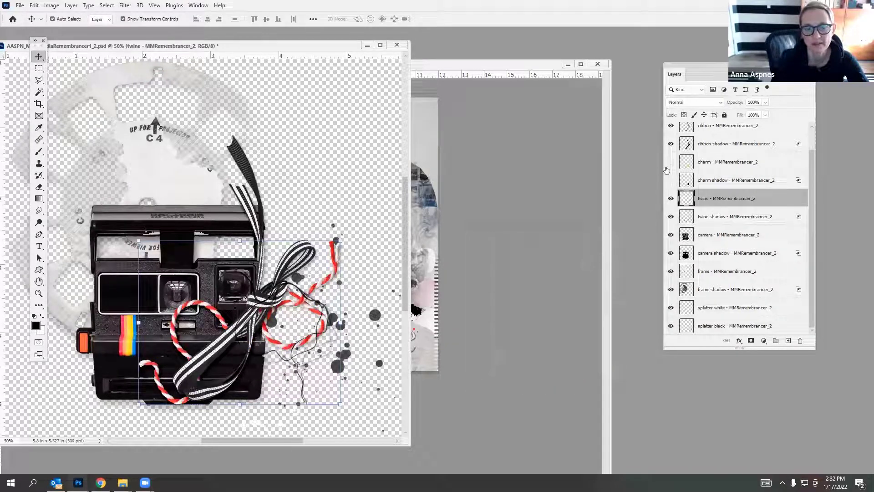
pyautogui.click(671, 180)
pyautogui.click(671, 162)
# Try transforming the ribbon and ribbon shadow layers together.
pyautogui.click(710, 144)
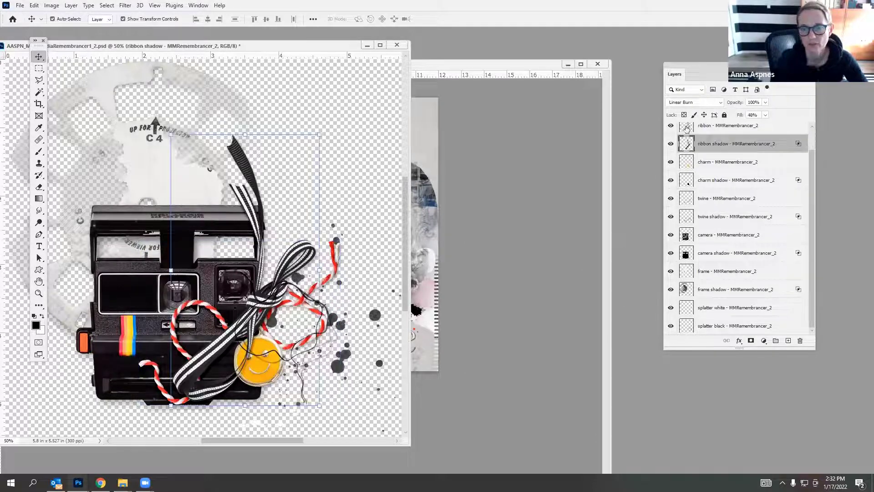
pyautogui.keyDown('shift'); pyautogui.click(687, 128); pyautogui.keyUp('shift')
pyautogui.moveTo(325, 128); pyautogui.dragTo(354, 176)
pyautogui.click(437, 19)
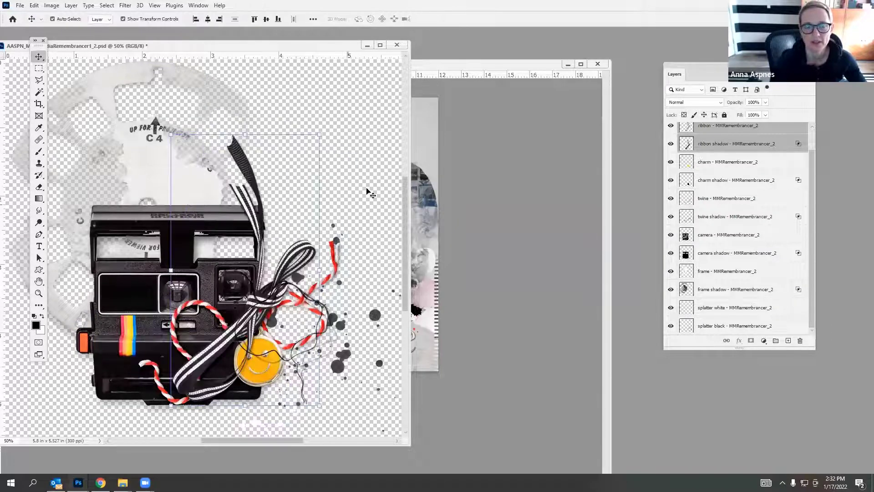
# Select every camera cluster layer, disable Auto-Select, and copy the cluster into the layered template, placing it over the lowest framed photo.
pyautogui.moveTo(284, 45)
pyautogui.mouseDown()
pyautogui.moveTo(258, 53)
pyautogui.moveTo(279, 53)
pyautogui.mouseUp()
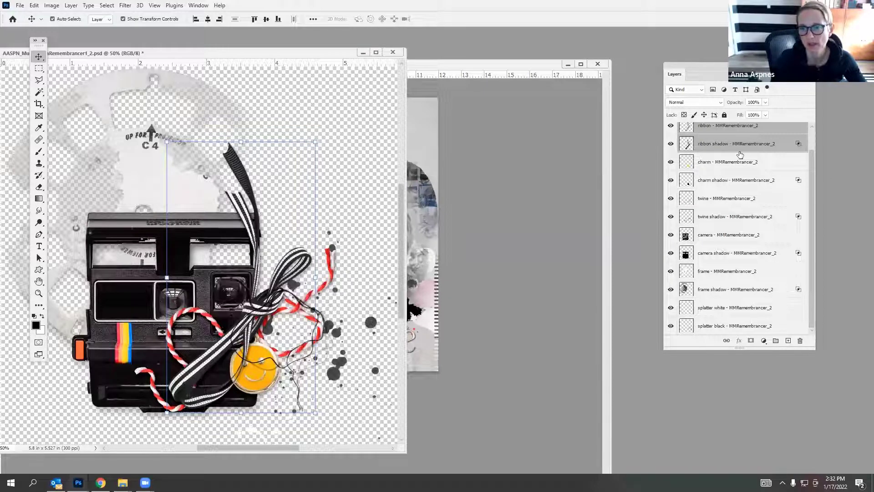
pyautogui.scroll(1, 815, 164)
pyautogui.click(747, 132)
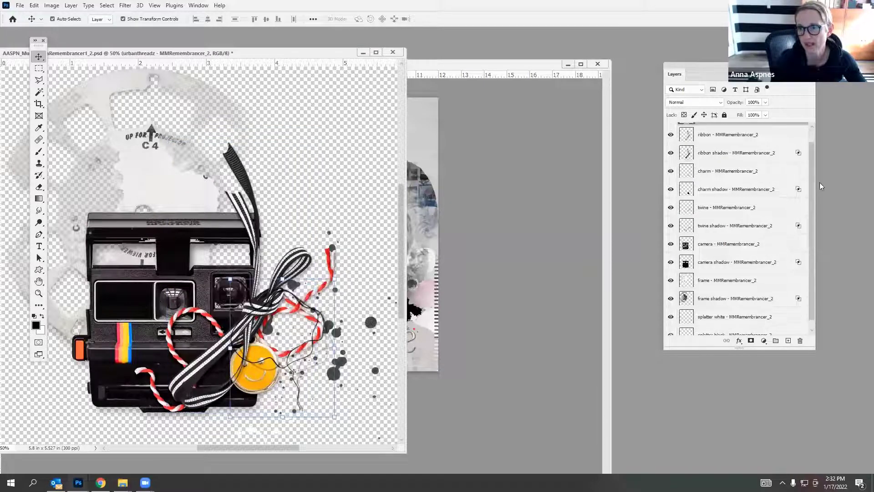
pyautogui.scroll(-1, 783, 228)
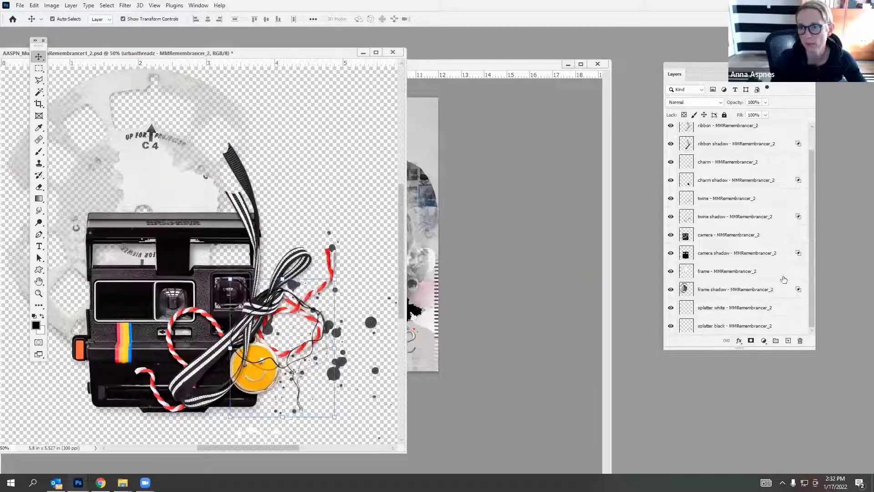
pyautogui.keyDown('shift'); pyautogui.click(736, 325); pyautogui.keyUp('shift')
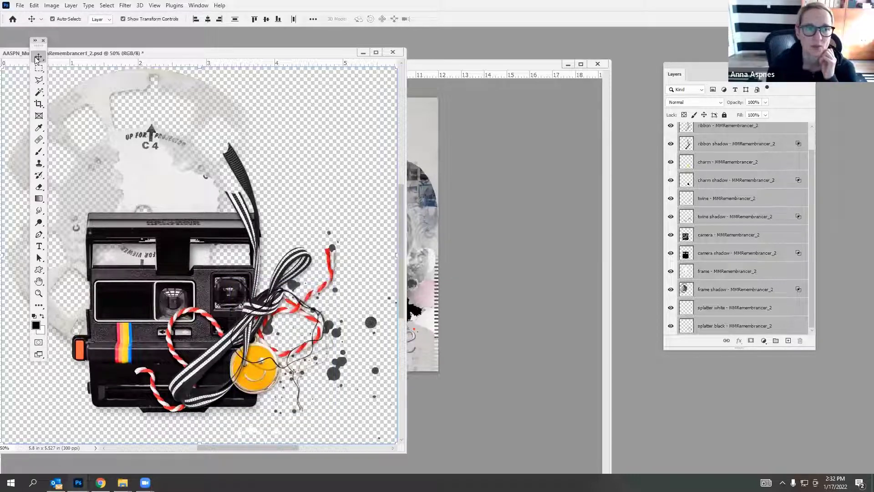
pyautogui.click(52, 19)
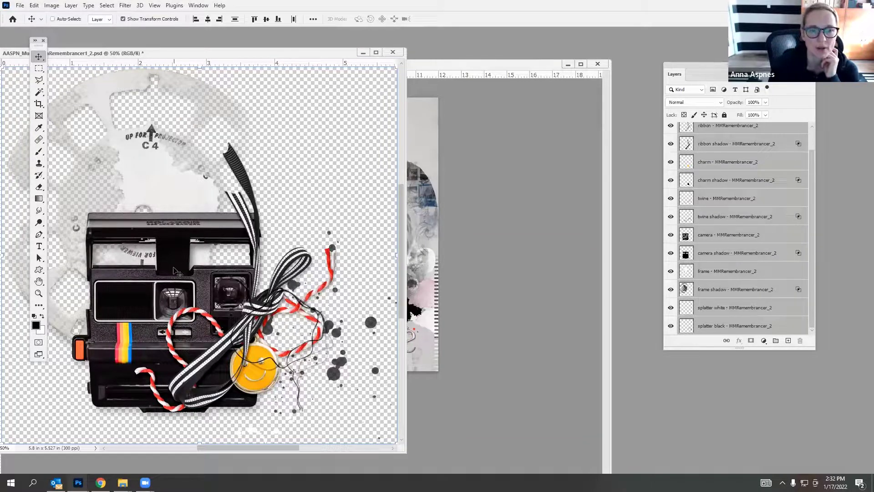
pyautogui.moveTo(177, 273); pyautogui.dragTo(264, 244)
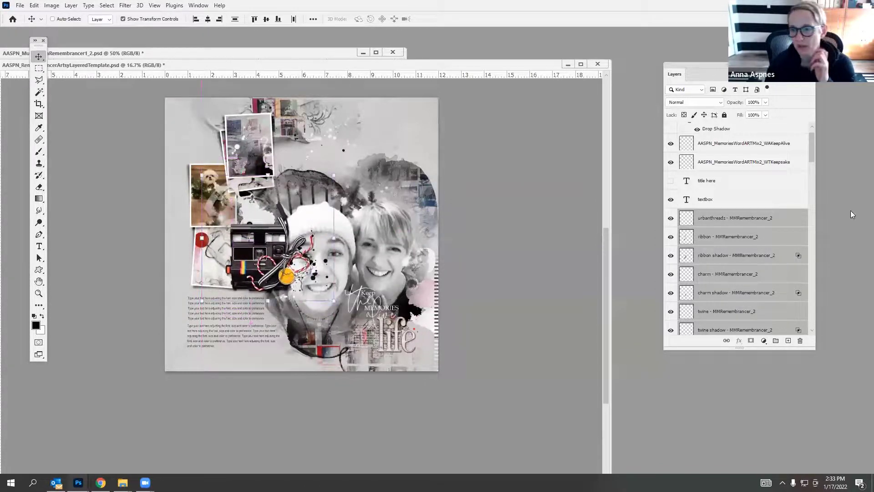
pyautogui.scroll(-5, 813, 160)
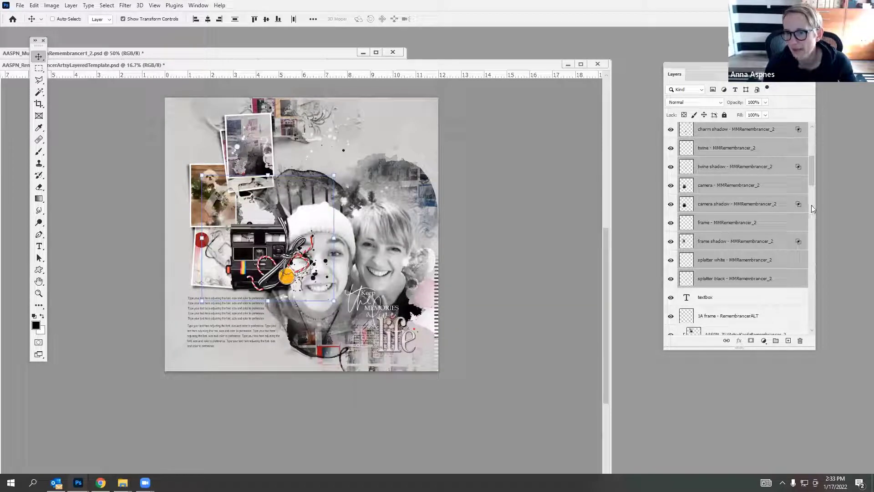
# Move the MultiMedia frame and its shadow onto the woman's photo blend and restack both layers directly beneath the Transfer3 layer.
pyautogui.scroll(1, 812, 180)
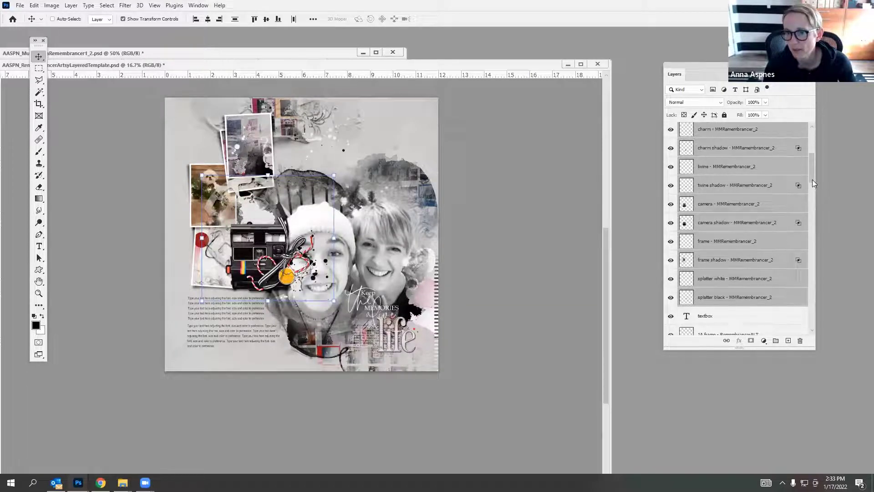
pyautogui.click(712, 246)
pyautogui.keyDown('shift'); pyautogui.click(710, 264); pyautogui.keyUp('shift')
pyautogui.moveTo(280, 211); pyautogui.dragTo(397, 168)
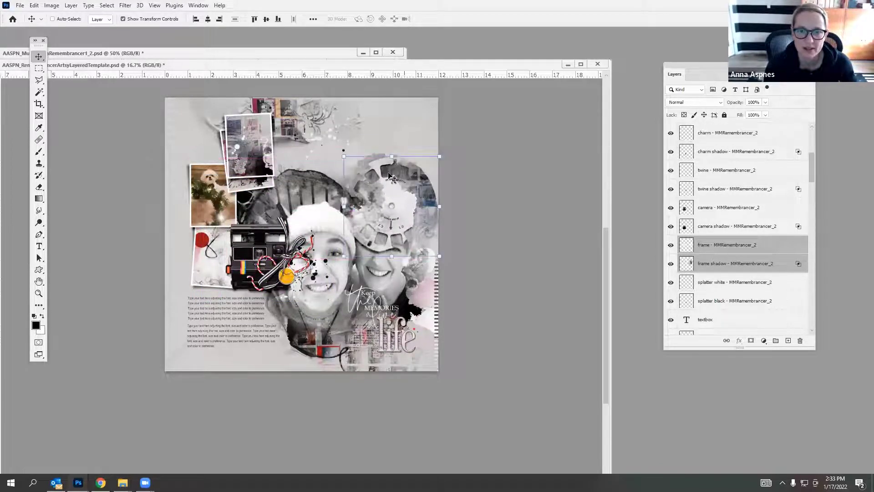
pyautogui.moveTo(687, 242); pyautogui.dragTo(683, 216)
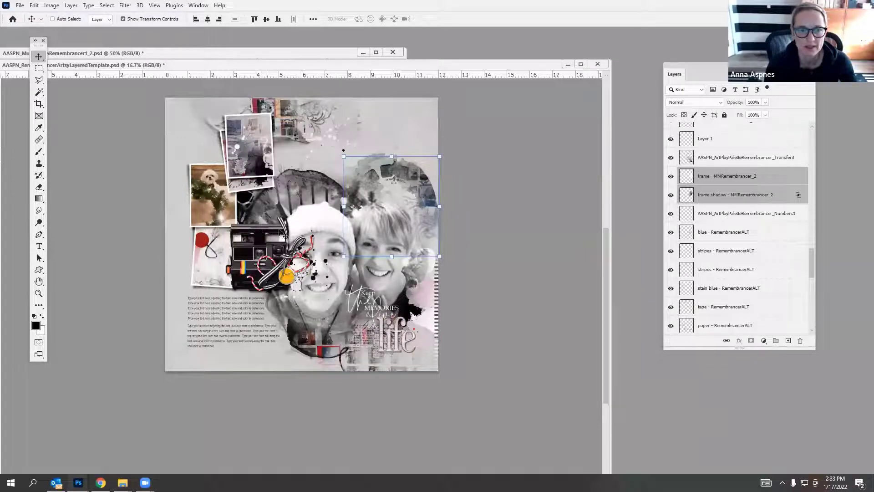
# Re-enable Auto-Select, move the camera and camera shadow up beside the dog photo, and rotate them slightly counterclockwise.
pyautogui.click(68, 19)
pyautogui.click(260, 237)
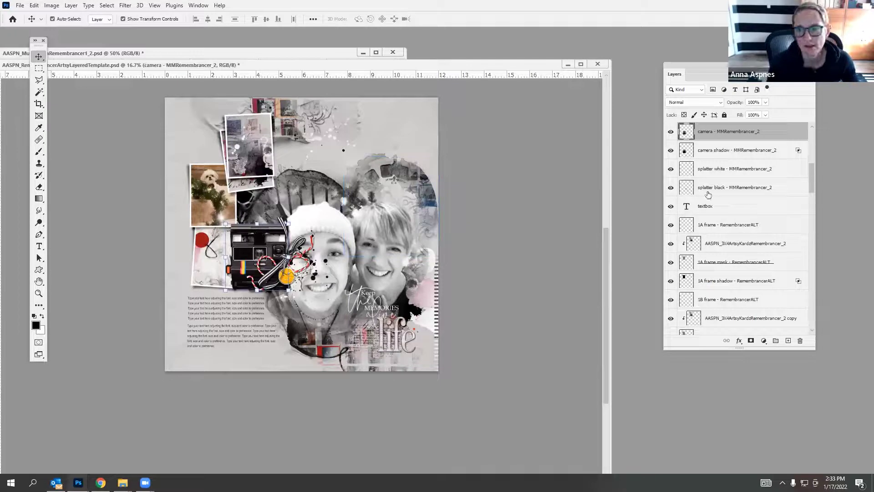
pyautogui.click(762, 155)
pyautogui.moveTo(815, 176); pyautogui.dragTo(812, 166)
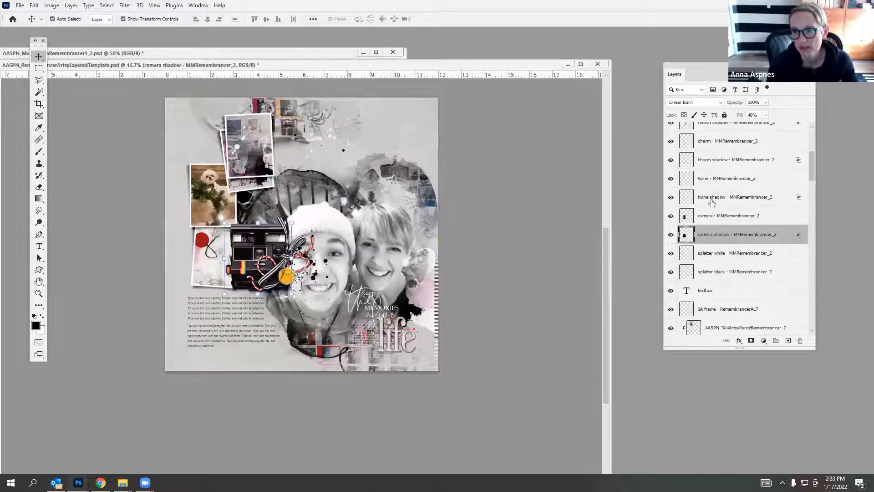
pyautogui.keyDown('shift'); pyautogui.click(709, 216); pyautogui.keyUp('shift')
pyautogui.moveTo(268, 248); pyautogui.dragTo(262, 209)
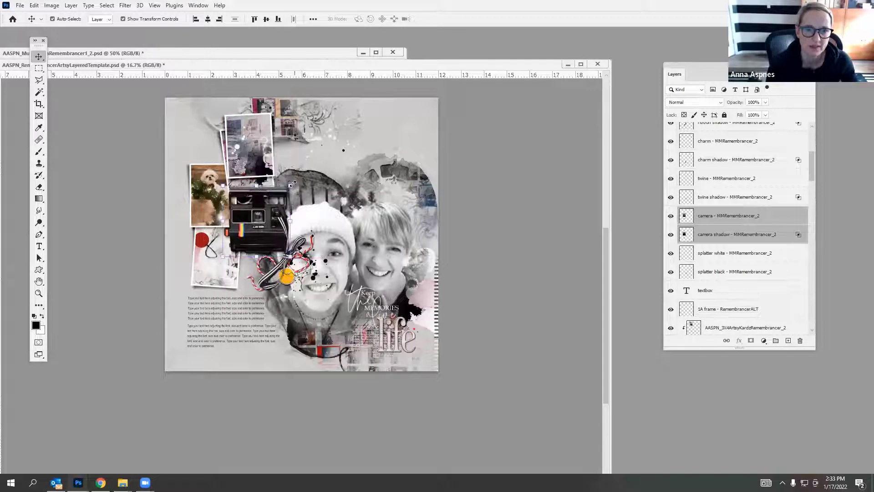
pyautogui.moveTo(293, 183); pyautogui.dragTo(293, 174)
pyautogui.press('Return')
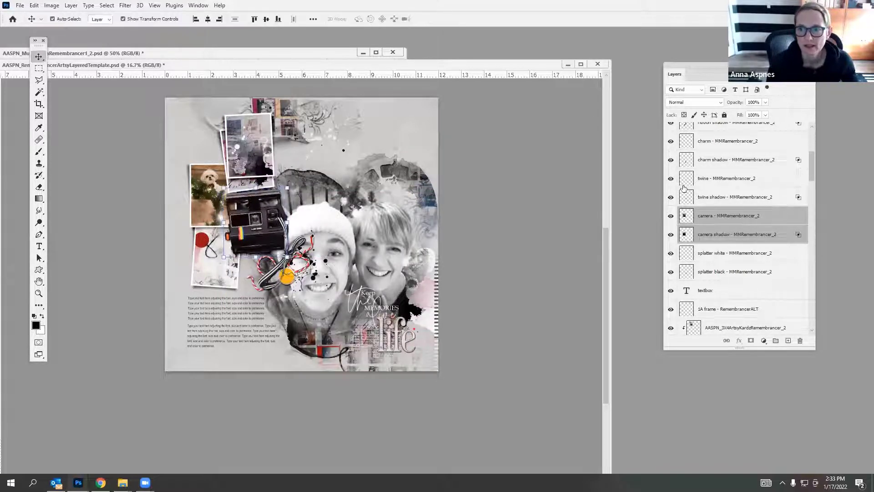
# Select the urbanthreadz, ribbon, charm and twine layers with their shadows, move them onto the camera's lower edge and rotate them about 18°.
pyautogui.click(787, 191)
pyautogui.moveTo(812, 176); pyautogui.dragTo(809, 157)
pyautogui.keyDown('shift'); pyautogui.click(710, 209); pyautogui.keyUp('shift')
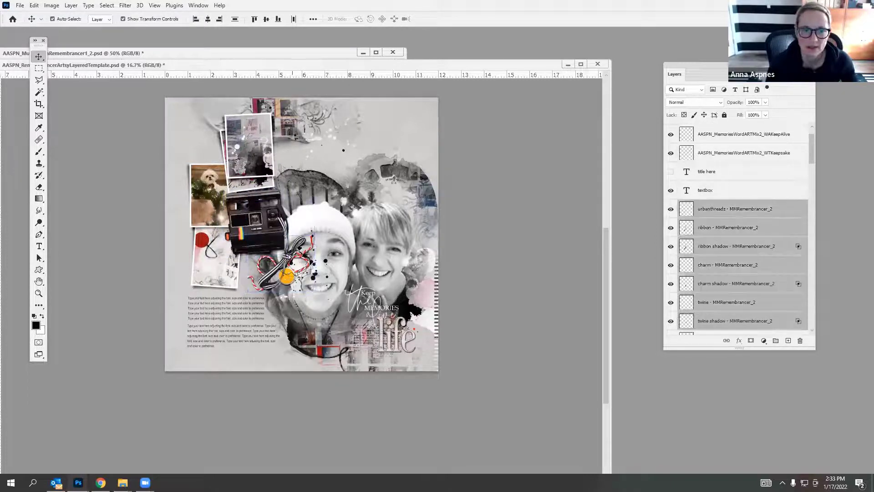
pyautogui.moveTo(299, 258); pyautogui.dragTo(267, 260)
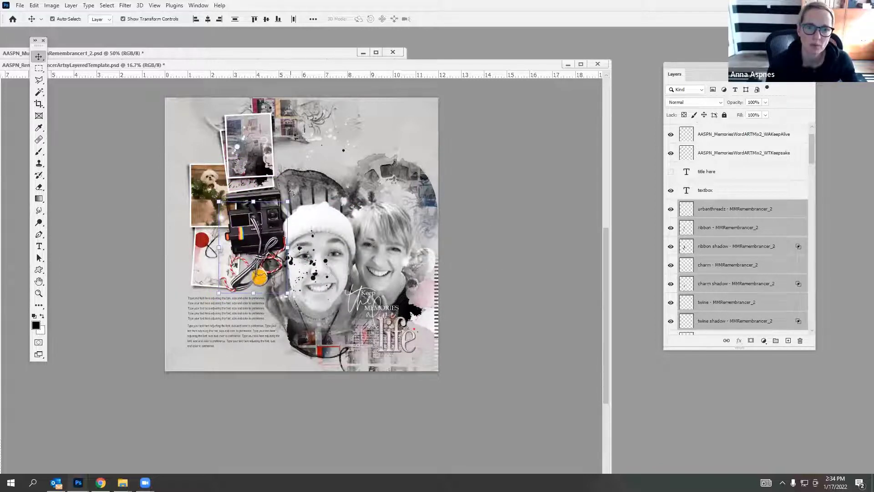
pyautogui.moveTo(291, 192); pyautogui.dragTo(282, 216)
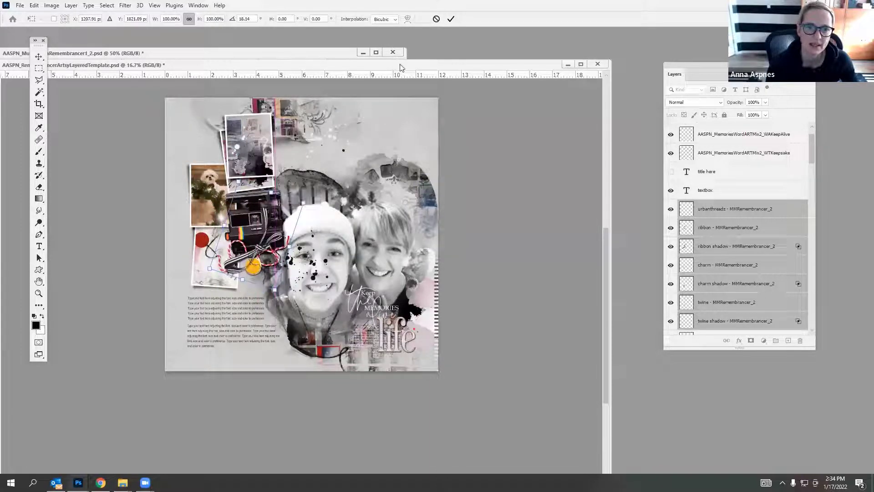
pyautogui.click(451, 19)
# Move the black splatter off the face to below the camera cluster and fill it with red sampled from the artsy card's dot.
pyautogui.moveTo(322, 261); pyautogui.dragTo(281, 278)
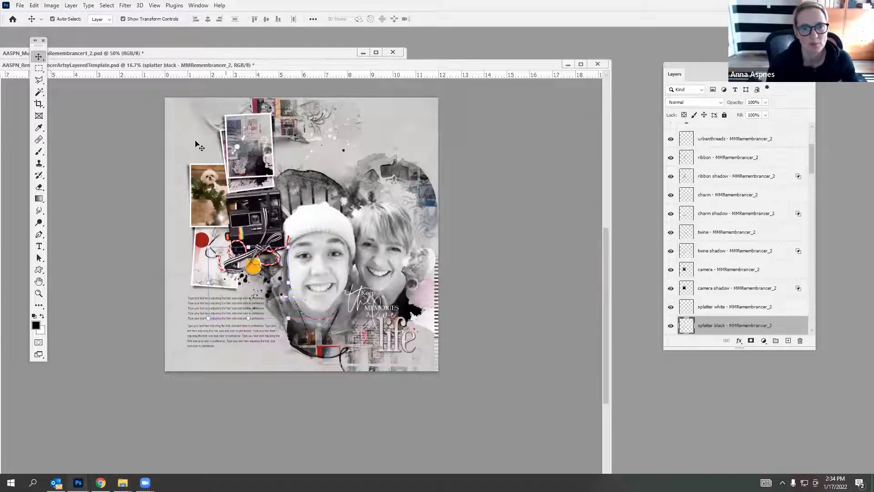
pyautogui.click(34, 5)
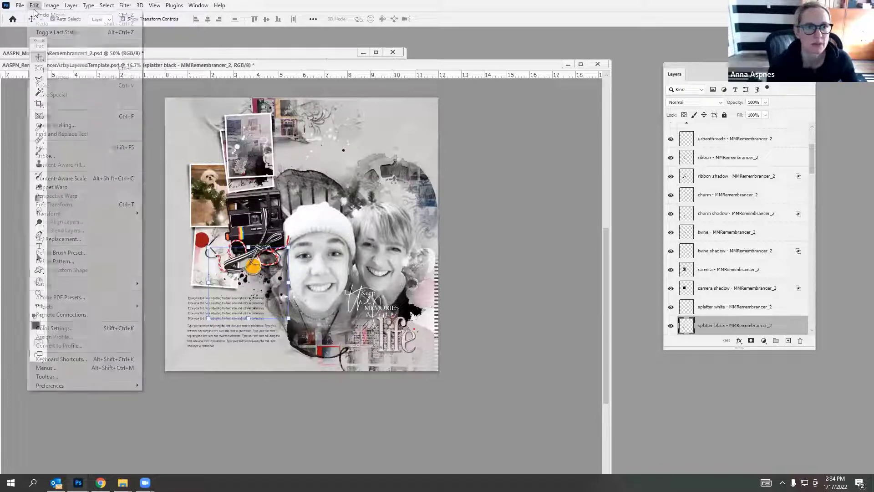
pyautogui.click(50, 146)
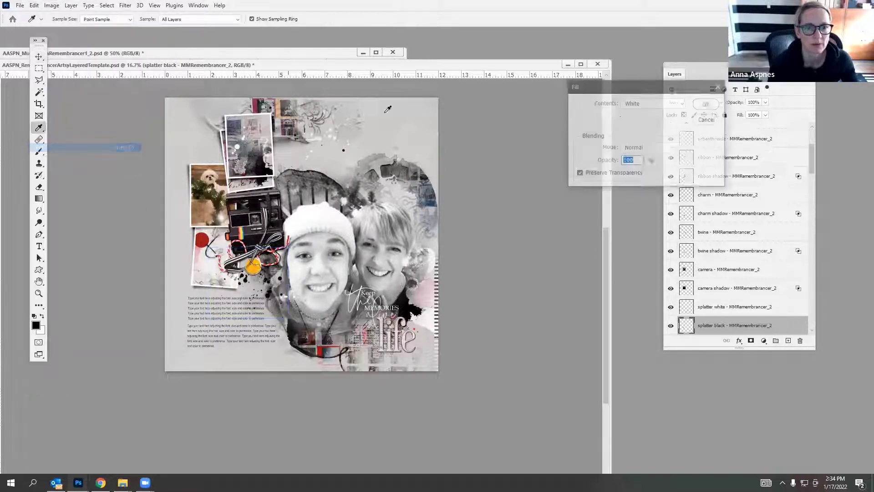
pyautogui.click(639, 105)
pyautogui.click(631, 129)
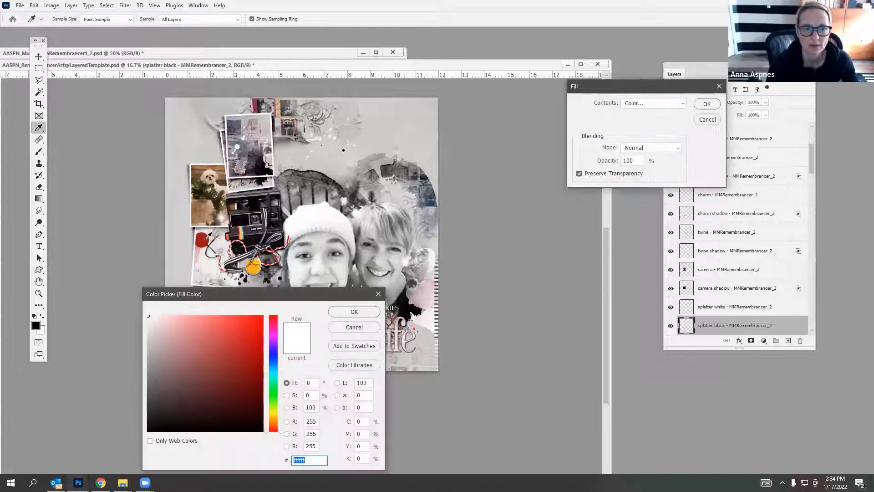
pyautogui.click(206, 237)
pyautogui.click(355, 311)
pyautogui.click(707, 104)
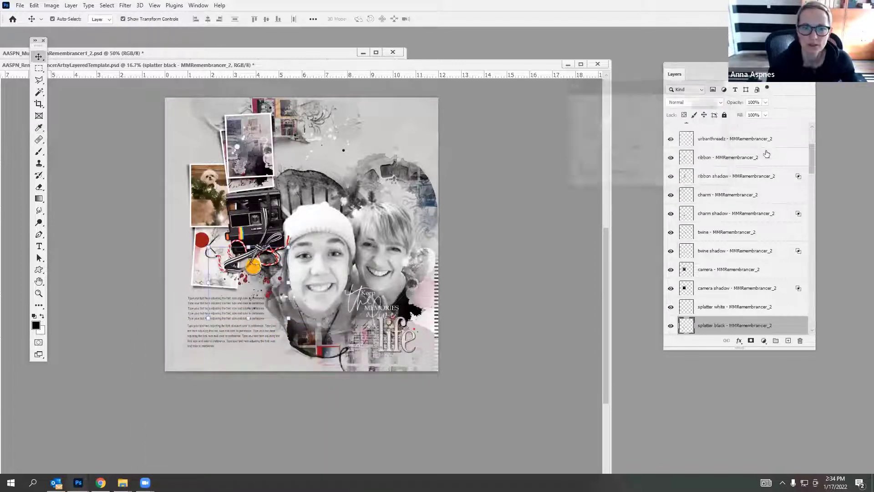
# Refill the splatter with yellow sampled from the round charm, preserving transparency.
pyautogui.click(34, 6)
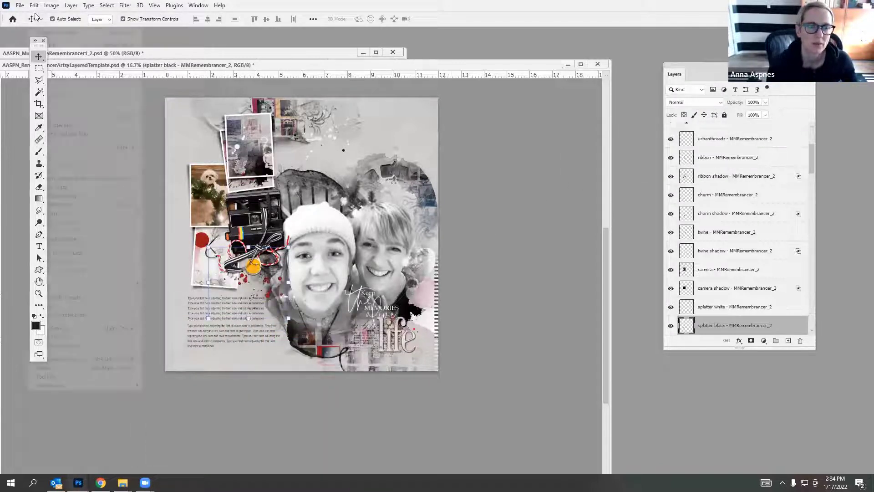
pyautogui.click(55, 147)
pyautogui.click(653, 103)
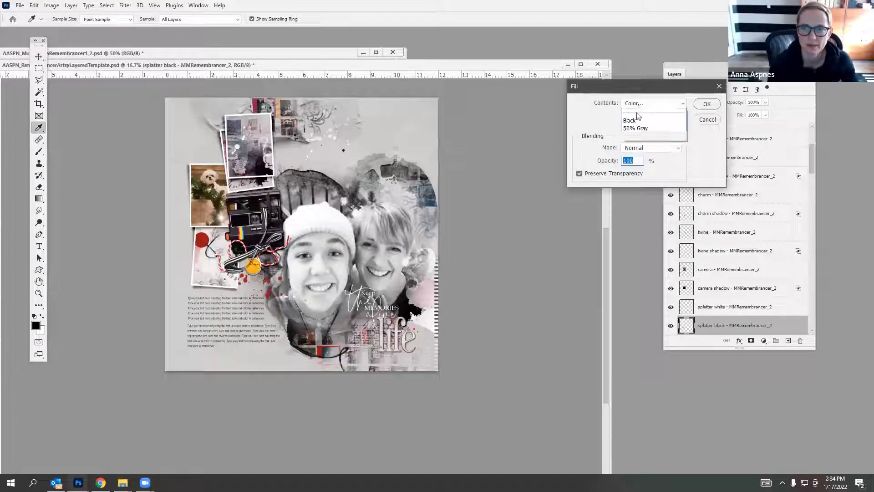
pyautogui.click(642, 127)
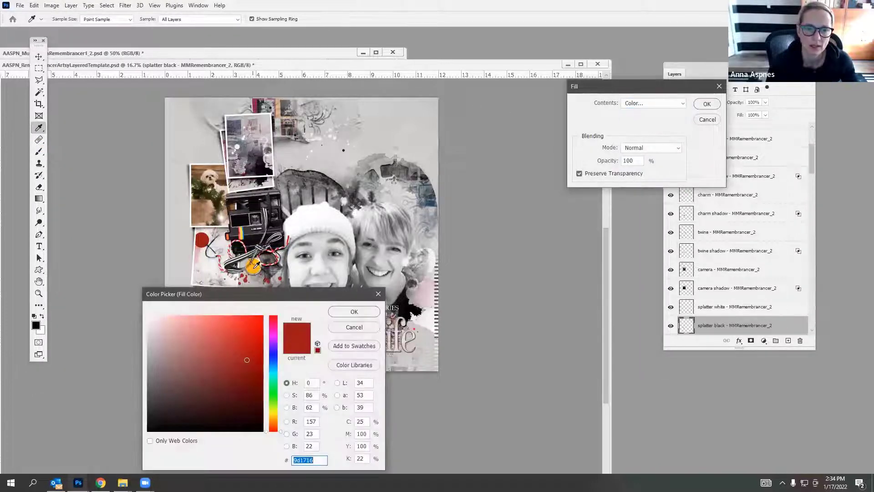
pyautogui.click(253, 267)
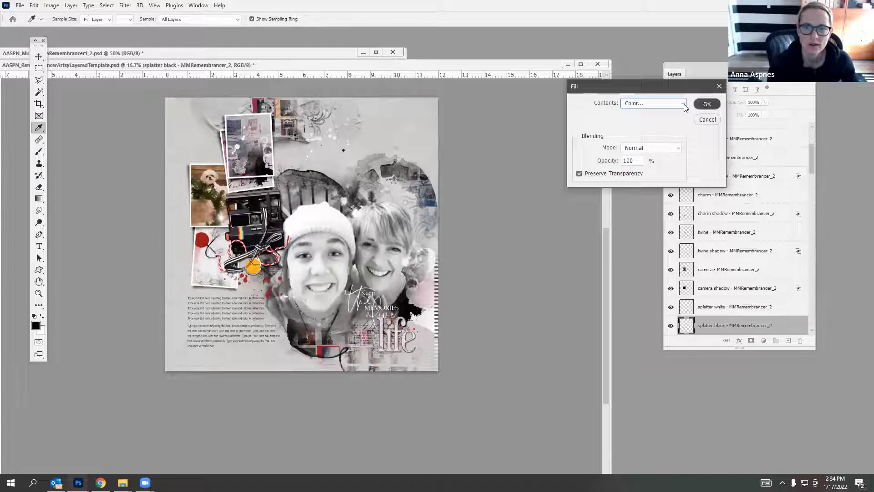
pyautogui.click(706, 104)
# Turn the splatter white with Hue/Saturation set to hue +5, saturation -40 and lightness +100.
pyautogui.press('v')
pyautogui.click(52, 6)
pyautogui.moveTo(66, 29)
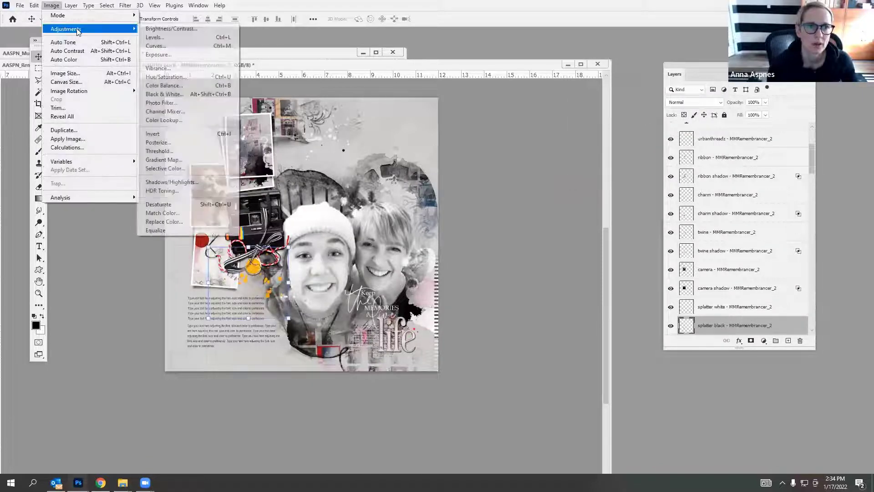
pyautogui.click(164, 78)
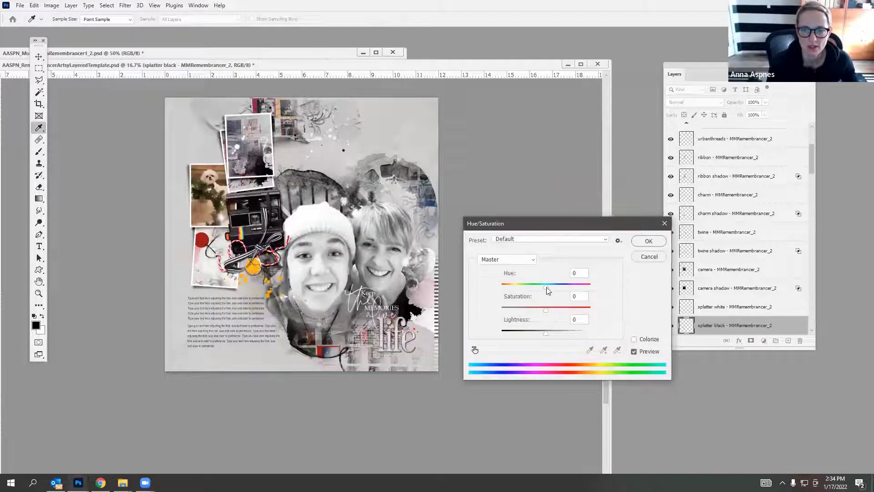
pyautogui.moveTo(546, 286); pyautogui.dragTo(633, 318)
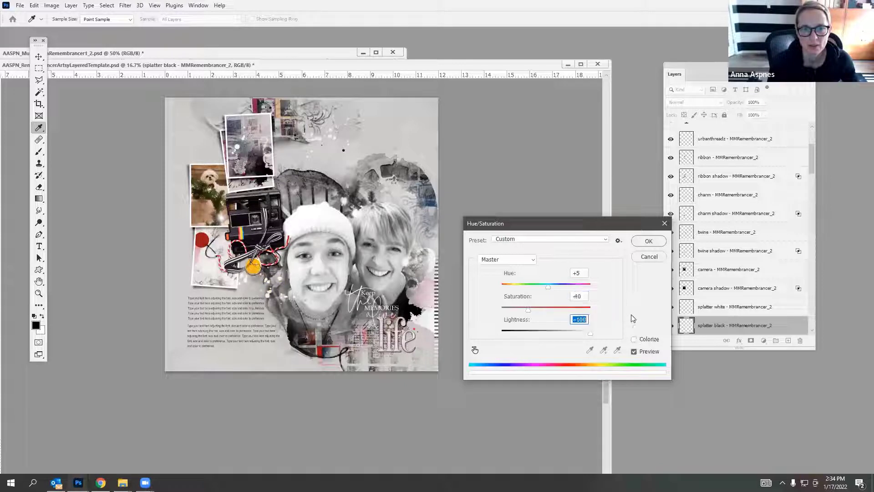
pyautogui.click(649, 242)
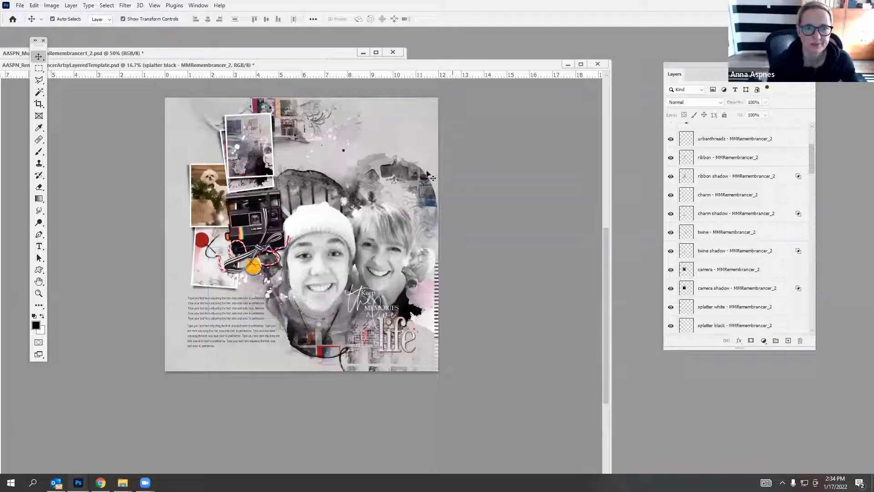
# Select the frame 3 layer with its clipped artsy card, mask and shadow, and shift them slightly right and down.
pyautogui.click(334, 228)
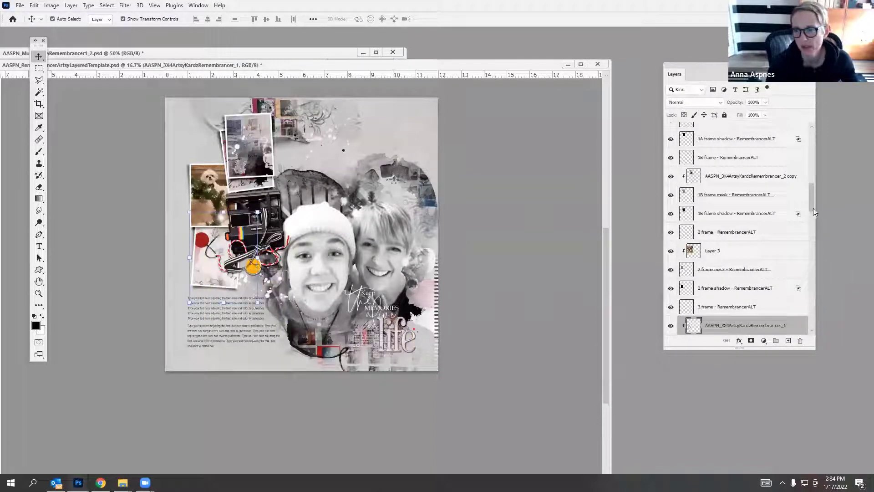
pyautogui.hotkey('alt', ']')
pyautogui.moveTo(814, 206); pyautogui.dragTo(812, 224)
pyautogui.keyDown('shift'); pyautogui.click(736, 223); pyautogui.keyUp('shift')
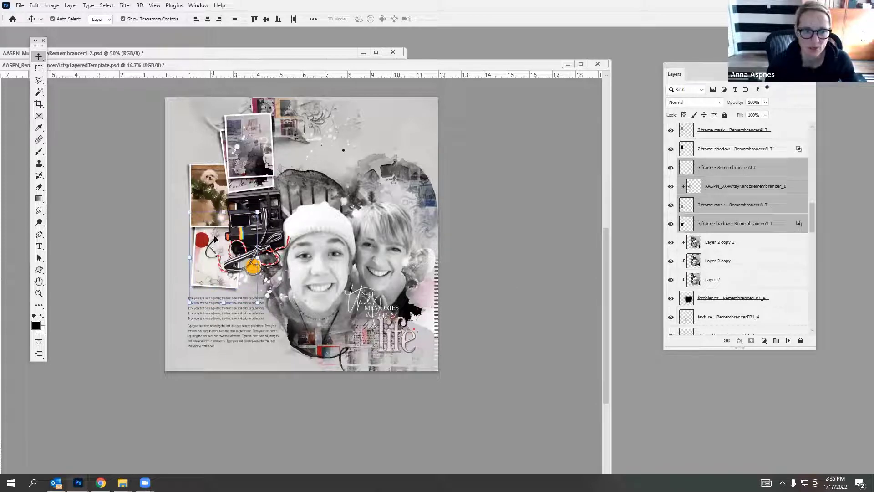
pyautogui.moveTo(210, 233); pyautogui.dragTo(216, 239)
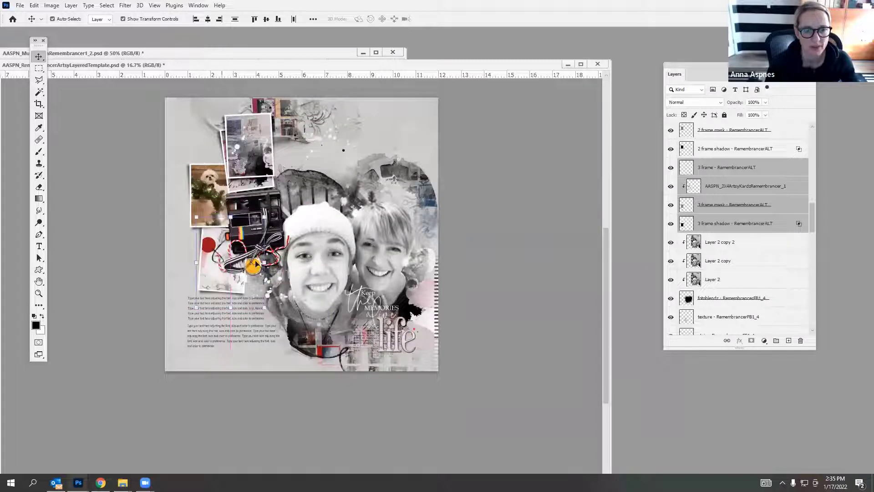
# Narrow the lower journaling text box into a slim column and move it up to the right half of the space under the framed card.
pyautogui.click(244, 337)
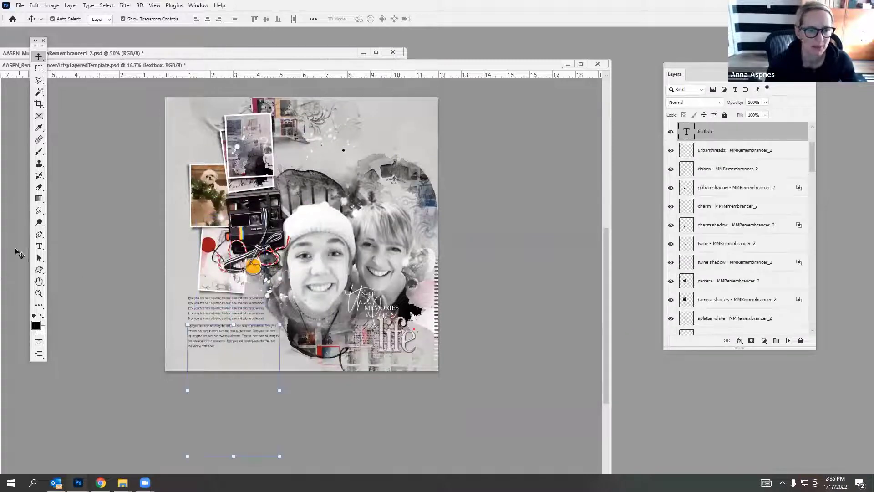
pyautogui.click(39, 246)
pyautogui.click(245, 336)
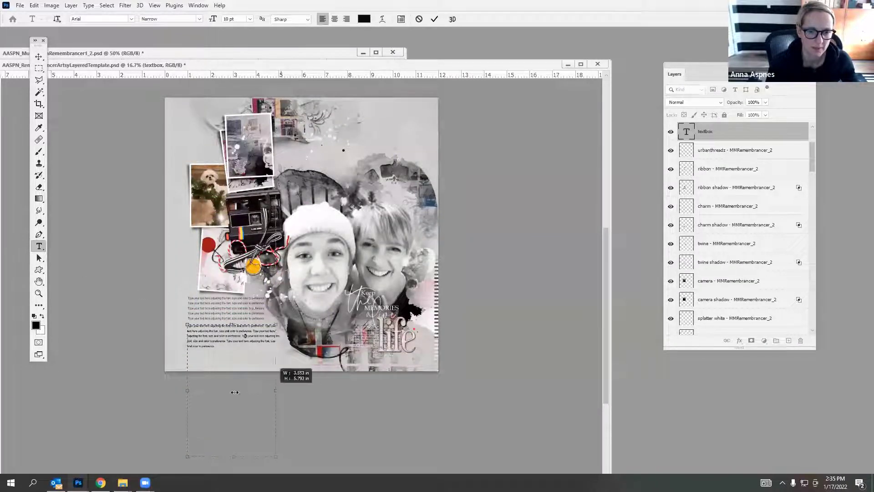
pyautogui.moveTo(235, 392); pyautogui.dragTo(225, 390)
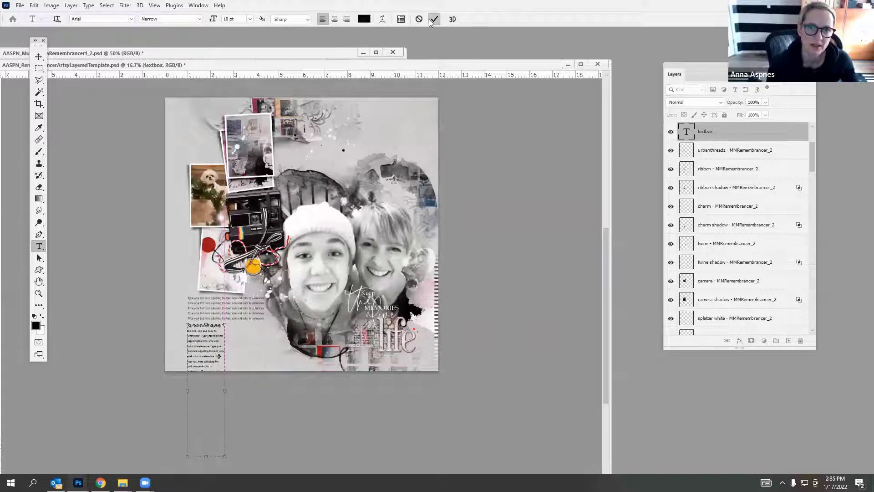
pyautogui.click(431, 20)
pyautogui.press('v')
pyautogui.moveTo(213, 338); pyautogui.dragTo(258, 311)
# Reshape the upper journaling text box into a narrow right-aligned column beside the other one and delete part of its placeholder text.
pyautogui.click(205, 315)
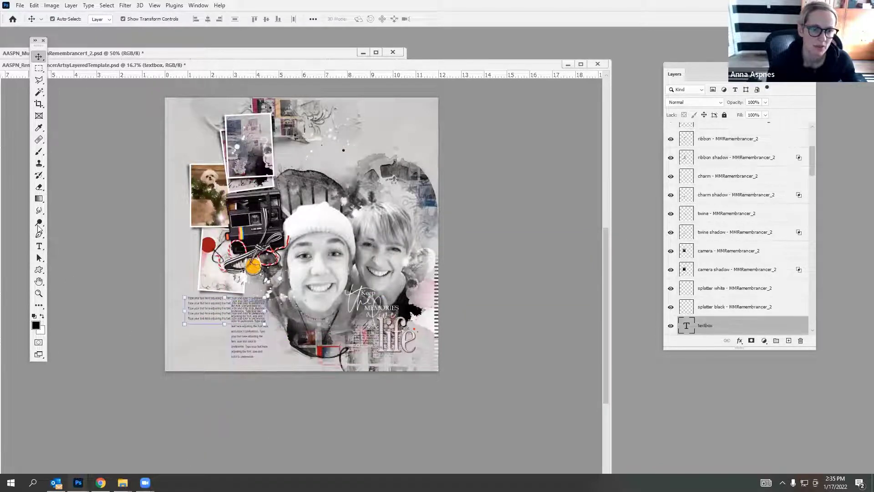
pyautogui.click(39, 246)
pyautogui.click(205, 302)
pyautogui.moveTo(269, 311); pyautogui.dragTo(207, 370)
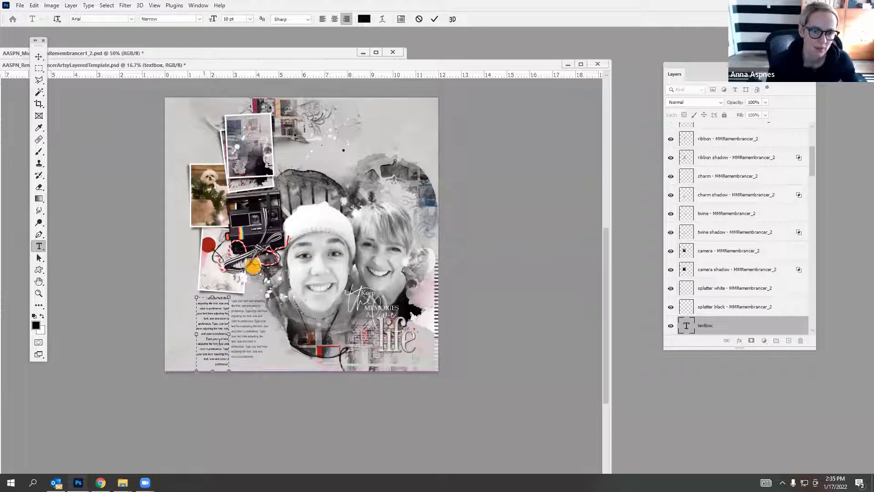
pyautogui.moveTo(220, 340); pyautogui.dragTo(199, 322)
pyautogui.press('BackSpace')
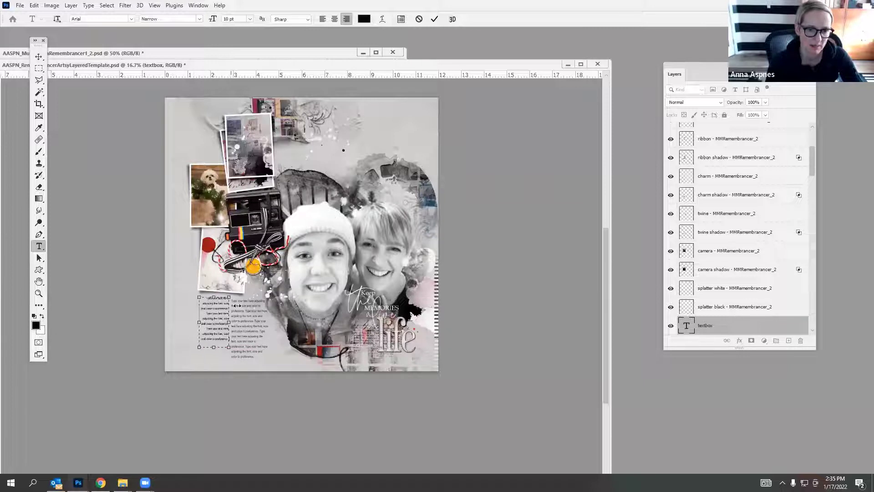
pyautogui.click(434, 20)
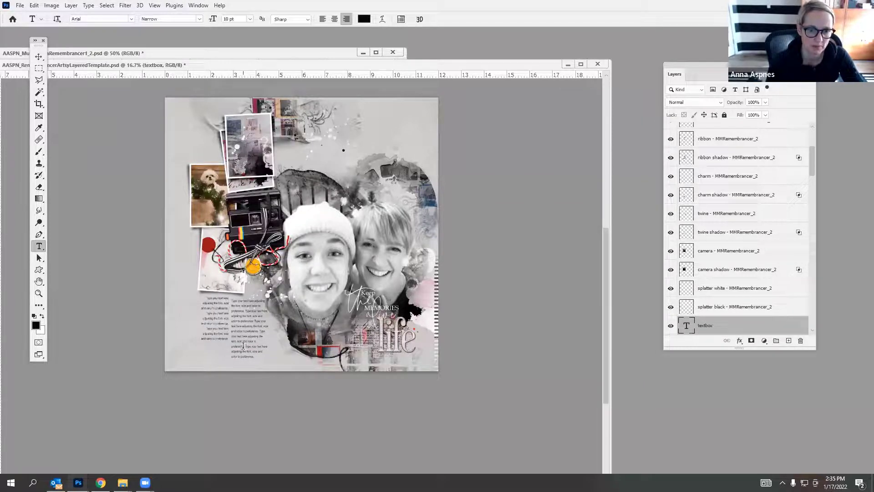
# Delete the last part of the right journaling column's placeholder text and make its text box slightly narrower.
pyautogui.moveTo(243, 347); pyautogui.dragTo(269, 364)
pyautogui.press('BackSpace')
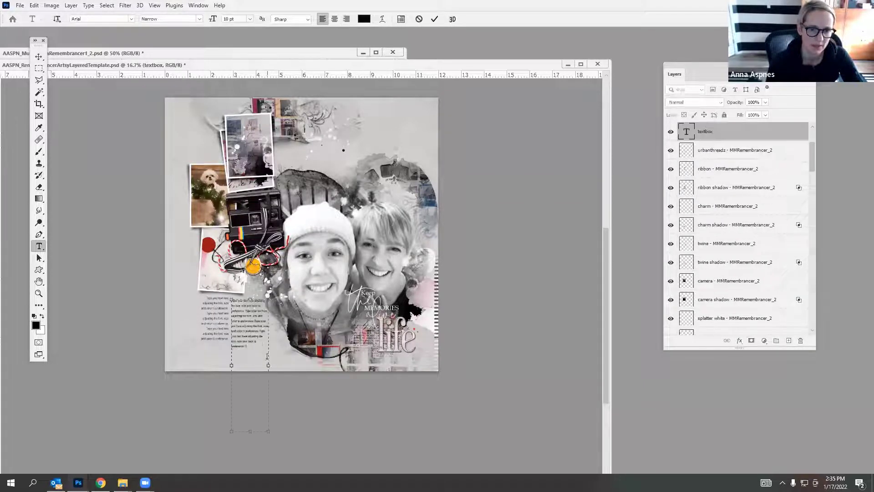
pyautogui.moveTo(269, 365); pyautogui.dragTo(263, 365)
pyautogui.click(435, 19)
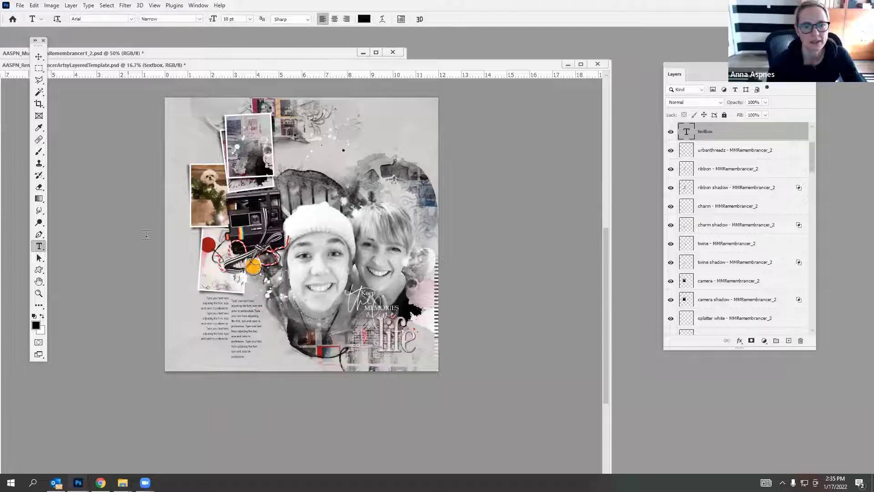
# Move the right journaling column up slightly, closer to the underside of the framed artsy card.
pyautogui.click(39, 59)
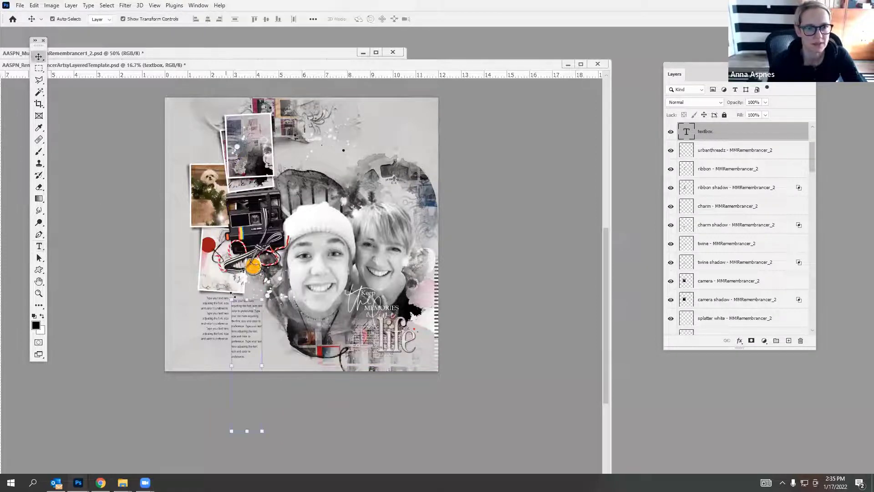
pyautogui.moveTo(253, 318); pyautogui.dragTo(214, 320)
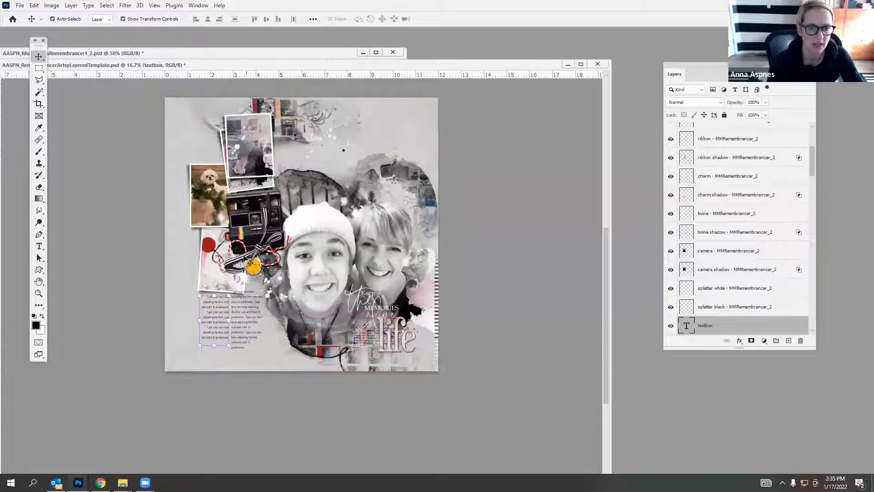
# Select the frame 3 layer with its clipped artsy card, mask and shadow, and shift them slightly up.
pyautogui.click(215, 261)
pyautogui.scroll(-3, 751, 246)
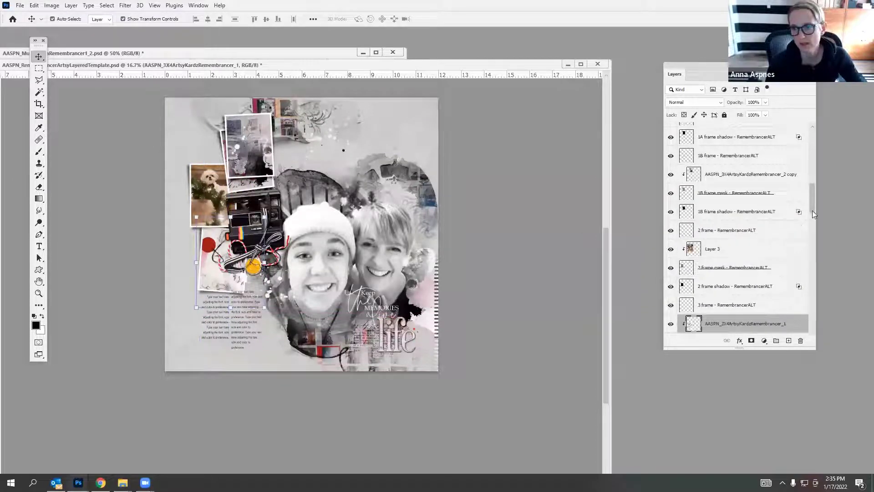
pyautogui.click(705, 272)
pyautogui.keyDown('shift'); pyautogui.click(706, 223); pyautogui.keyUp('shift')
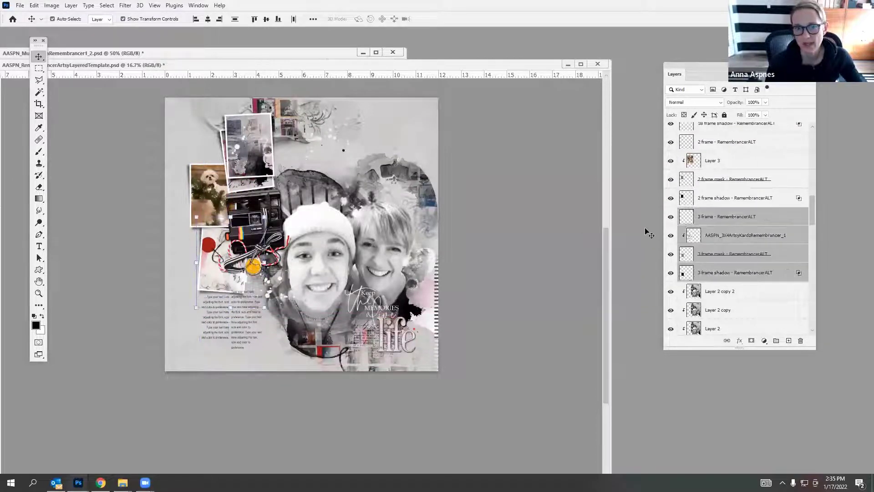
pyautogui.moveTo(209, 252)
pyautogui.mouseDown()
pyautogui.moveTo(212, 201)
pyautogui.moveTo(209, 246)
pyautogui.mouseUp()
# Select the frame 2 layer with its clipped dog photo, mask and shadow, and shift them slightly up.
pyautogui.click(219, 184)
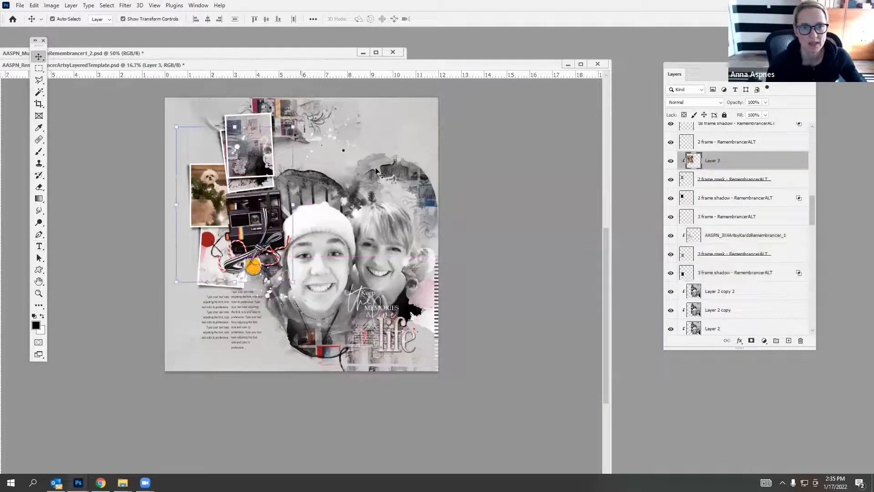
pyautogui.click(700, 204)
pyautogui.scroll(3, 815, 210)
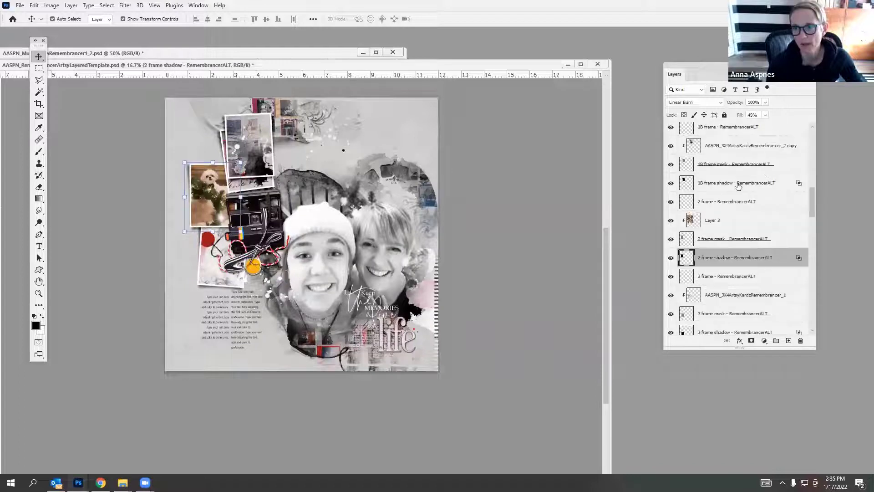
pyautogui.keyDown('shift'); pyautogui.click(728, 201); pyautogui.keyUp('shift')
pyautogui.moveTo(211, 183); pyautogui.dragTo(212, 178)
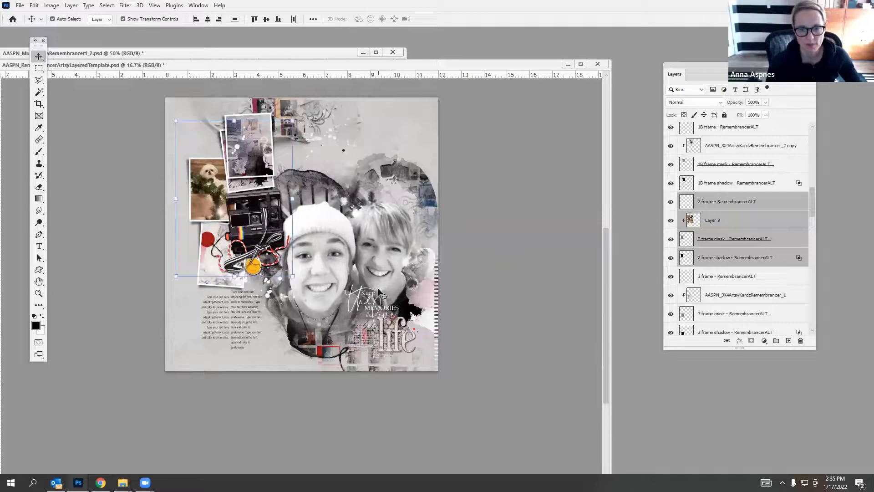
# Add a Linear Burn drop shadow to the WAKeepAlive WordART layer, with increased opacity and a distance of 11 px.
pyautogui.click(359, 299)
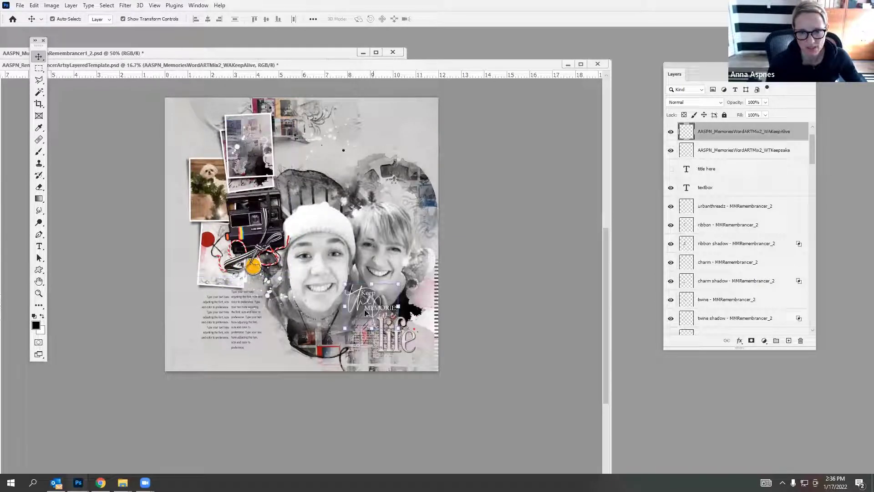
pyautogui.click(71, 5)
pyautogui.moveTo(114, 94)
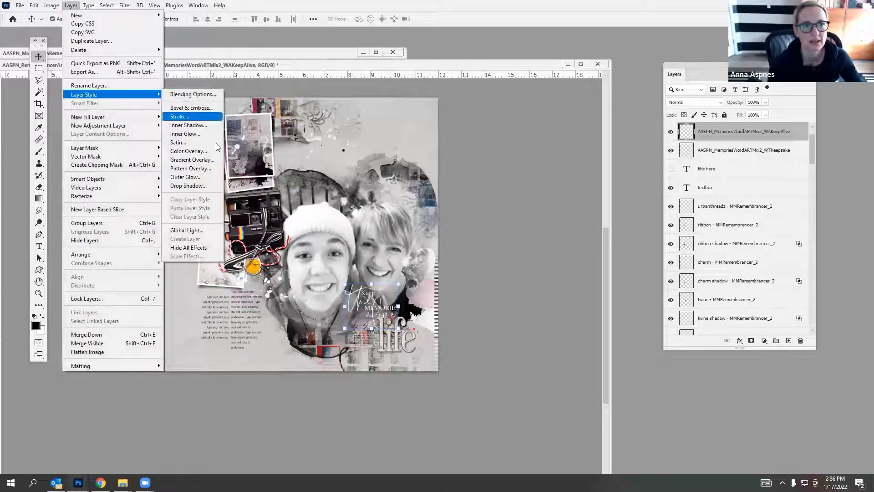
pyautogui.click(185, 180)
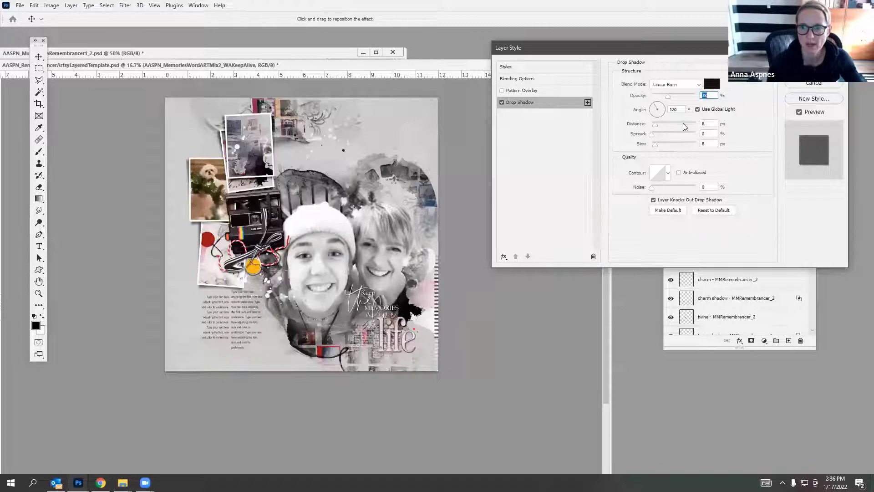
pyautogui.moveTo(668, 96)
pyautogui.mouseDown()
pyautogui.moveTo(695, 98)
pyautogui.moveTo(675, 97)
pyautogui.mouseUp()
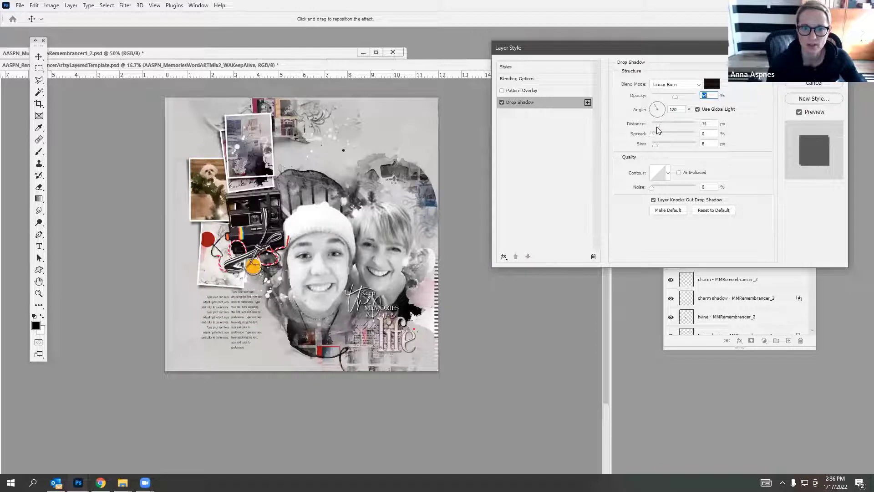
# Increase the size of the drop shadow on the AASPN_MemoriesWordARTMix2_WAKeepAlive layer and apply it.
pyautogui.moveTo(656, 127); pyautogui.dragTo(658, 147)
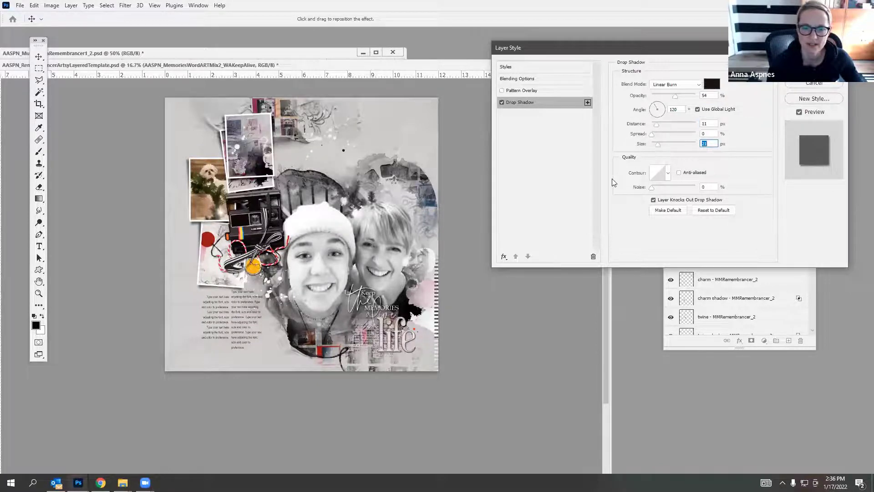
pyautogui.press('Return')
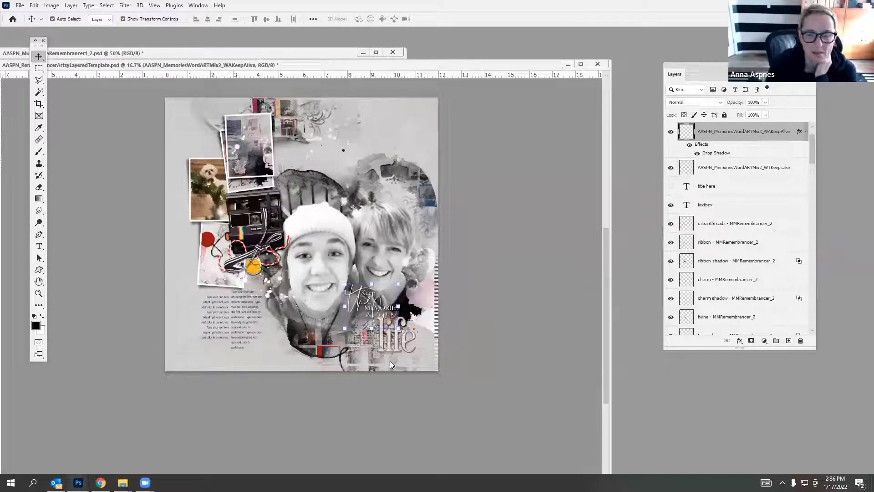
# Close the AASPN_MultiMediaRemembrancer1_2 document and the other source files without saving, keeping the layered template in a floating window.
pyautogui.click(384, 50)
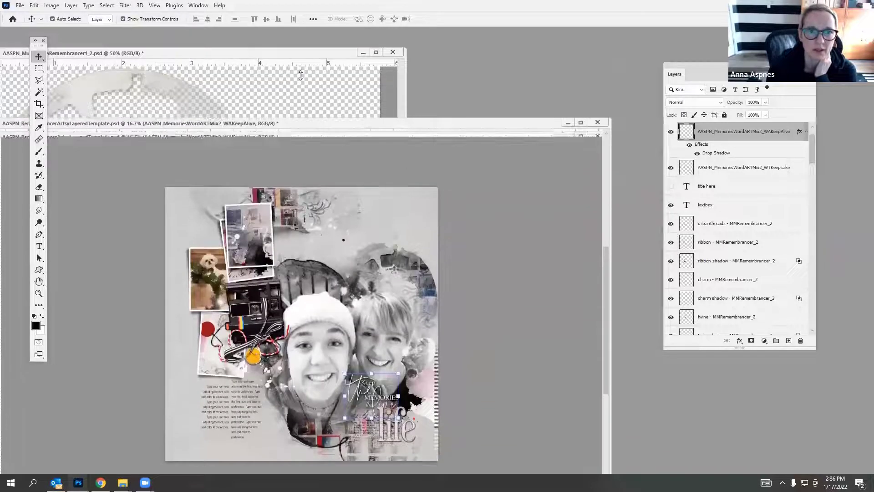
pyautogui.click(393, 52)
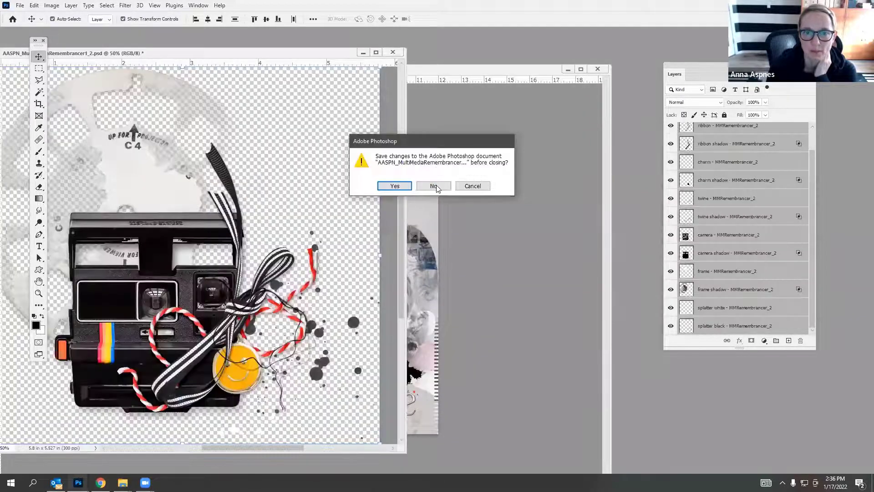
pyautogui.click(434, 186)
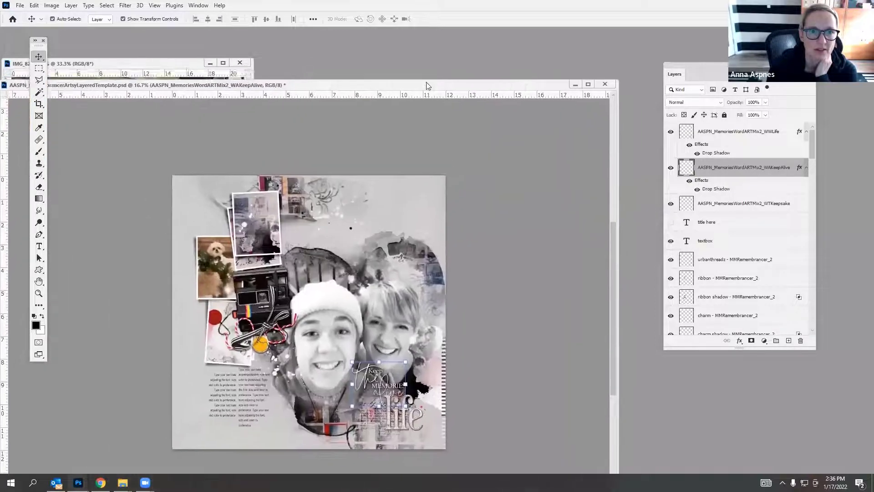
pyautogui.moveTo(428, 86); pyautogui.dragTo(433, 73)
pyautogui.moveTo(359, 66); pyautogui.dragTo(346, 35)
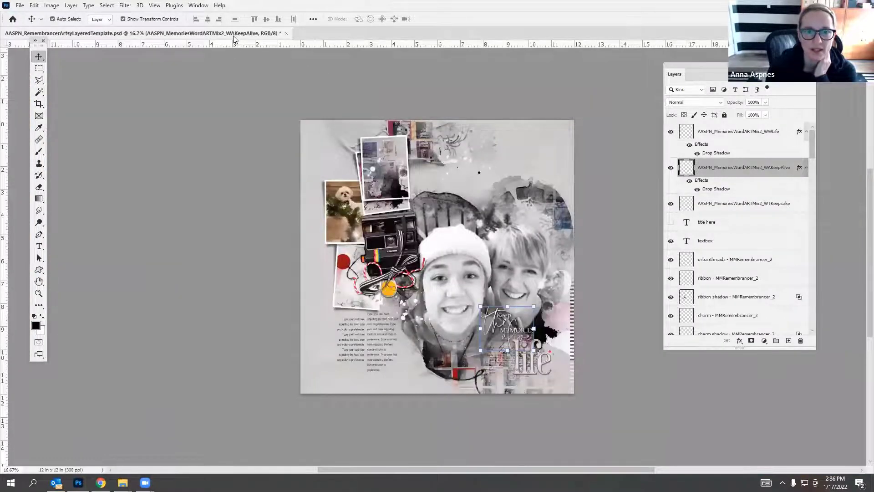
pyautogui.moveTo(234, 33); pyautogui.dragTo(244, 30)
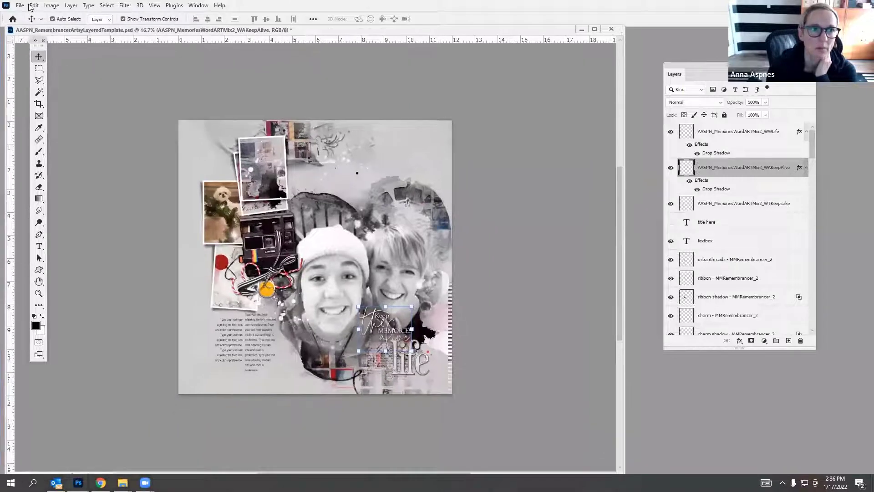
# Start saving the layered template as a new file and choose the Release folder as its location.
pyautogui.click(20, 5)
pyautogui.click(32, 117)
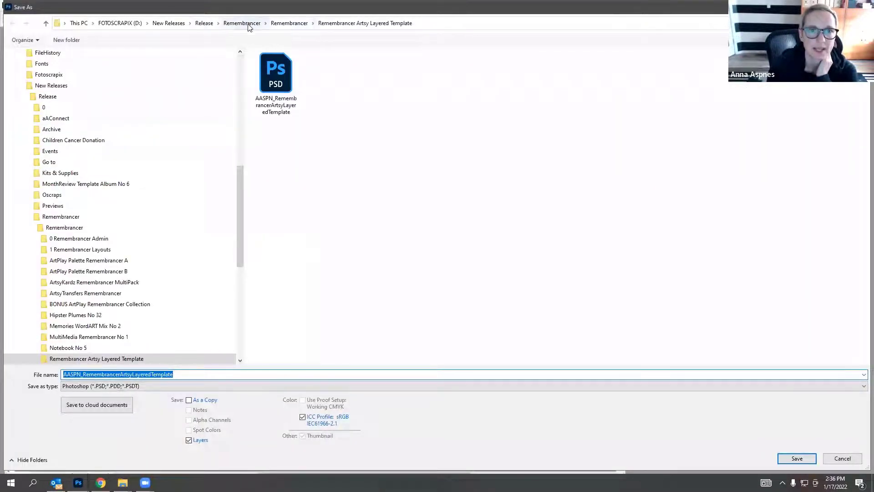
pyautogui.click(248, 25)
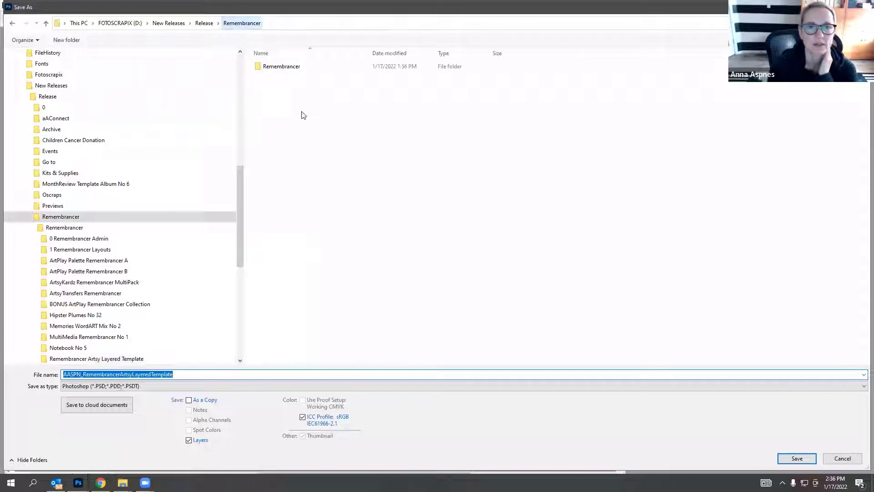
pyautogui.click(204, 23)
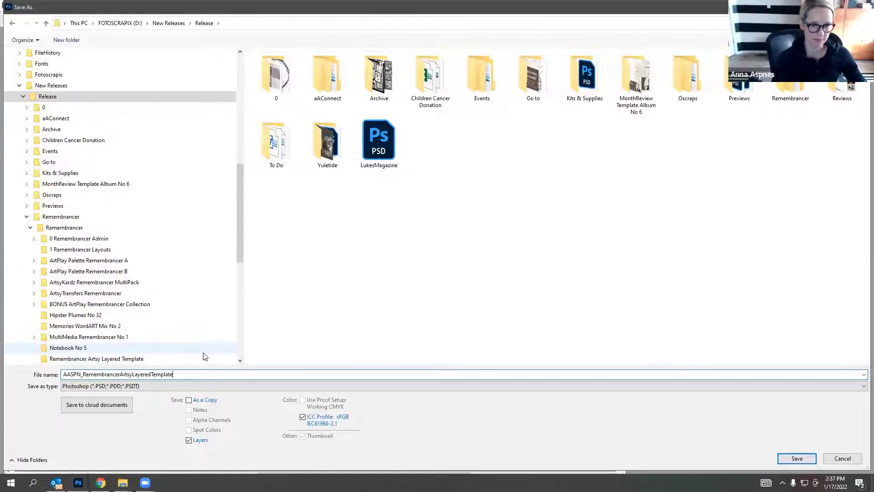
# Save the layout as the Photoshop file 1RemembrancerLayout1 with Maximize Compatibility enabled, and close the document.
pyautogui.moveTo(174, 374); pyautogui.dragTo(33, 388)
pyautogui.click(85, 373)
pyautogui.write('1')
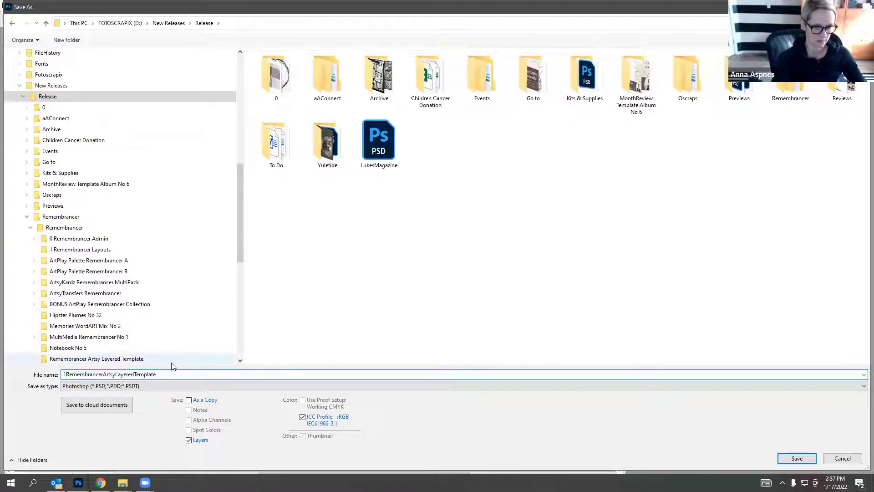
pyautogui.moveTo(157, 374); pyautogui.dragTo(104, 375)
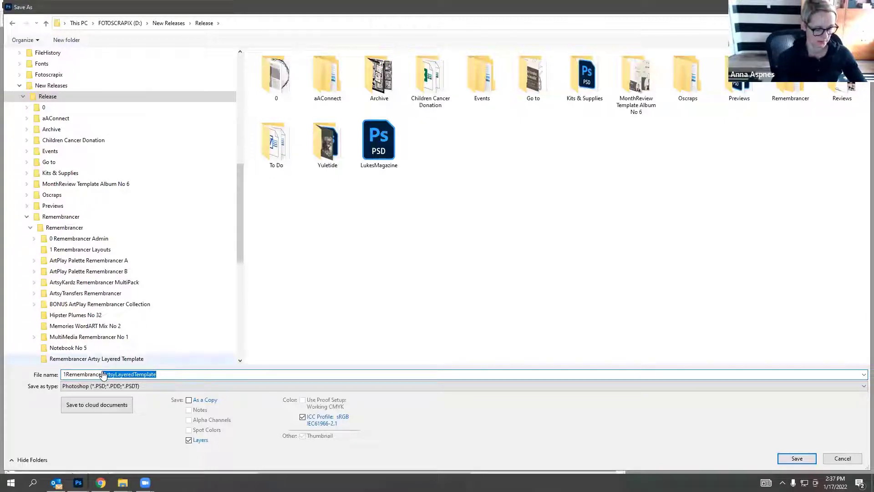
pyautogui.write('La')
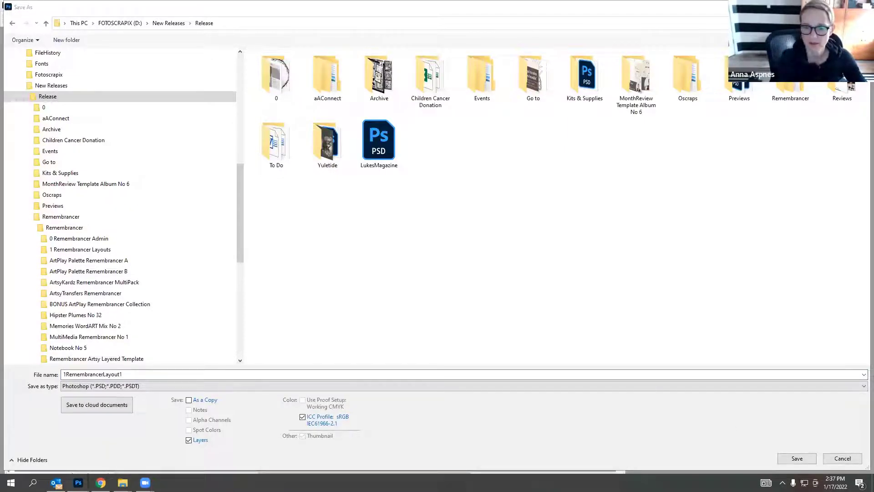
pyautogui.click(802, 463)
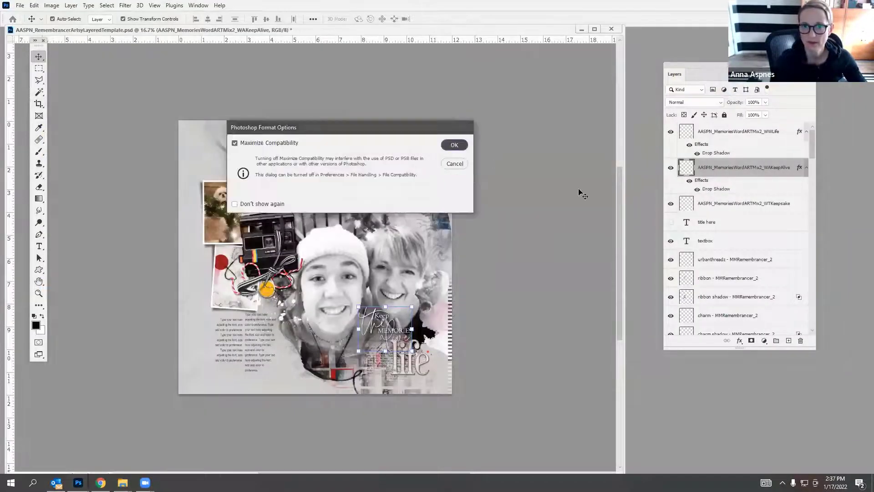
pyautogui.press('Return')
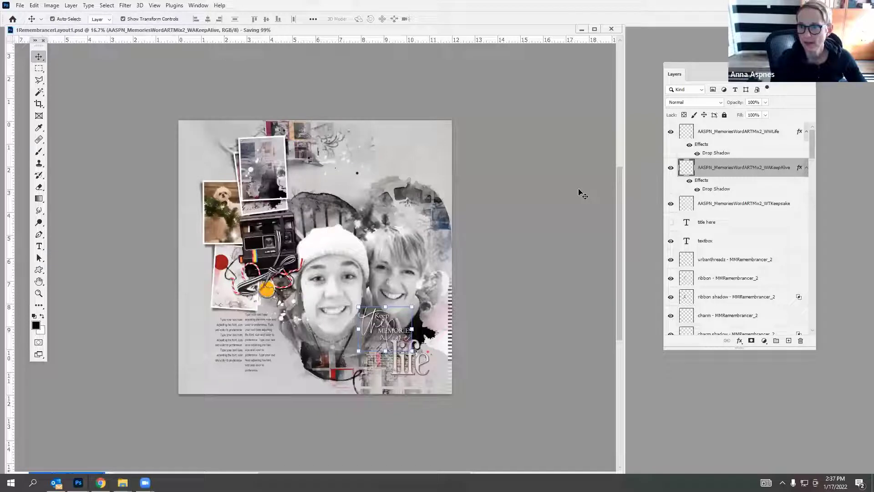
pyautogui.click(611, 30)
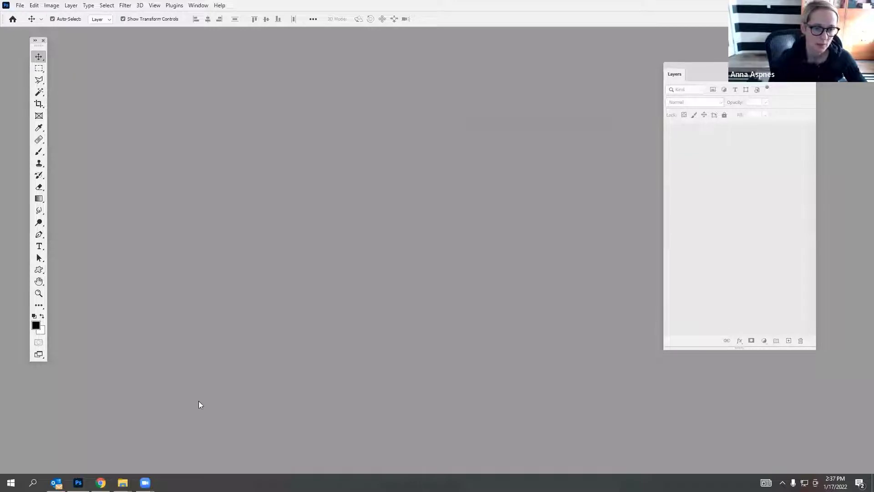
# Switch to File Explorer, open the Paperie folder in ArtPlay Palette Remembrancer A, and preview ArtsyPaper3 and NumberPaper1.
pyautogui.rightClick(123, 483)
pyautogui.click(118, 435)
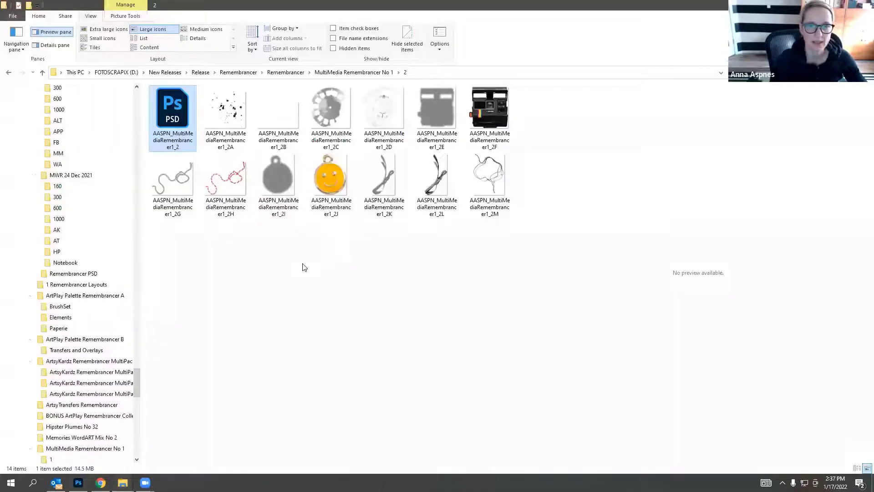
pyautogui.click(286, 72)
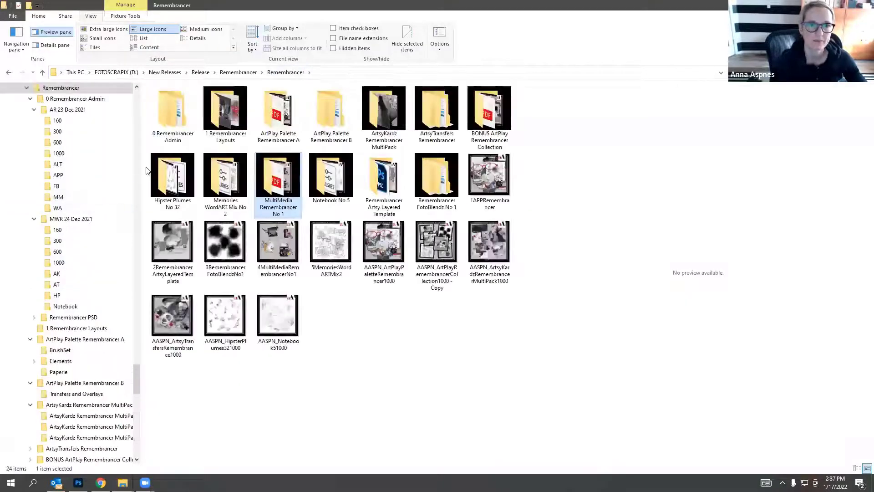
pyautogui.doubleClick(278, 110)
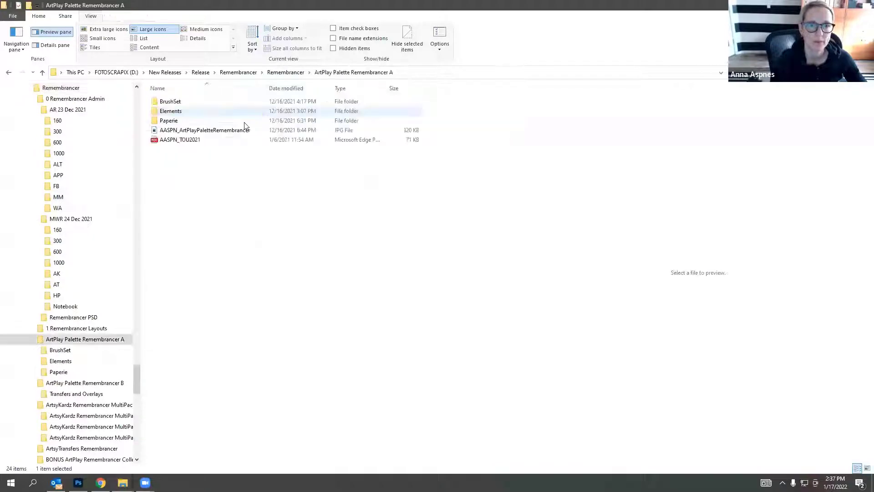
pyautogui.doubleClick(182, 123)
pyautogui.click(278, 109)
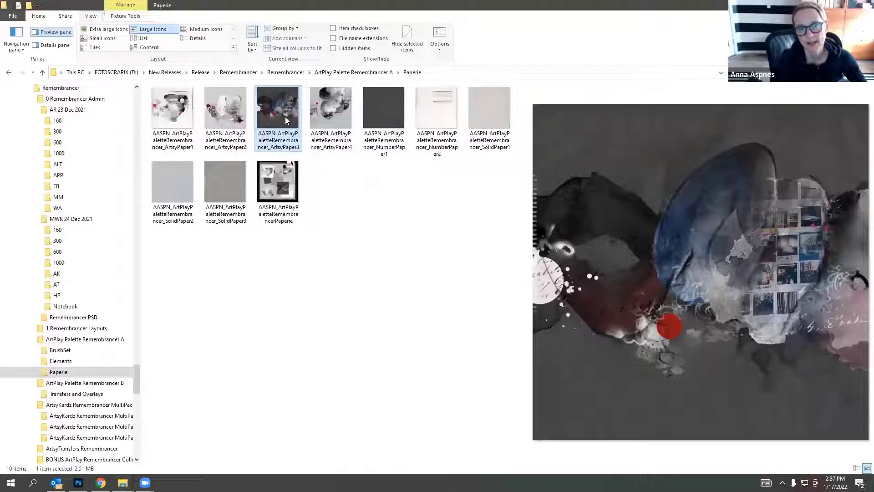
pyautogui.click(383, 117)
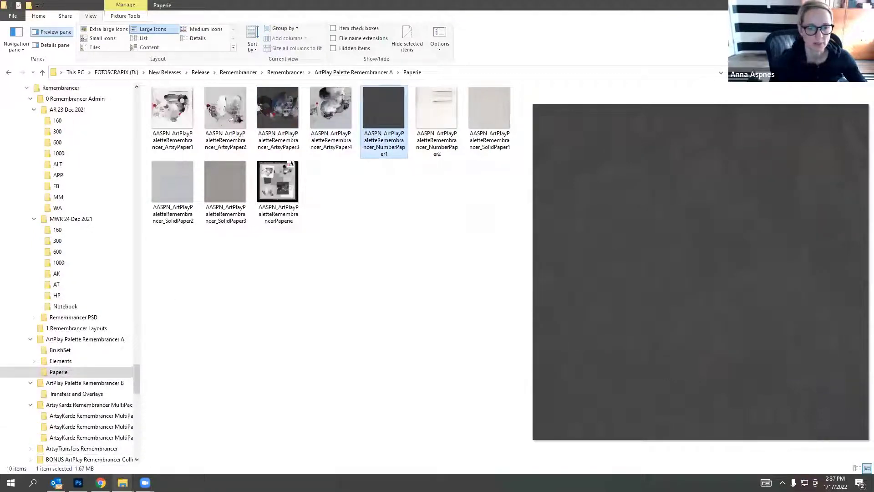
# Switch to Photoshop, create a new 12 x 12 inch, 300 ppi RGB document with a white background, and float its window.
pyautogui.click(78, 483)
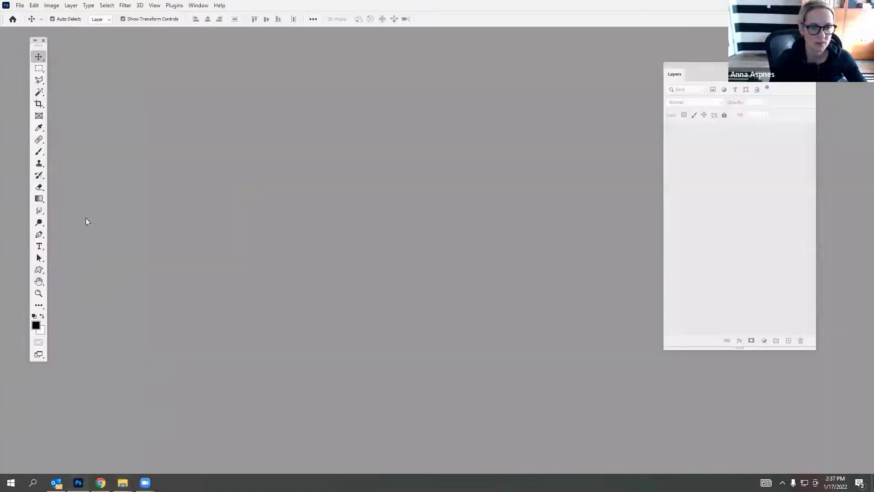
pyautogui.click(20, 5)
pyautogui.click(25, 15)
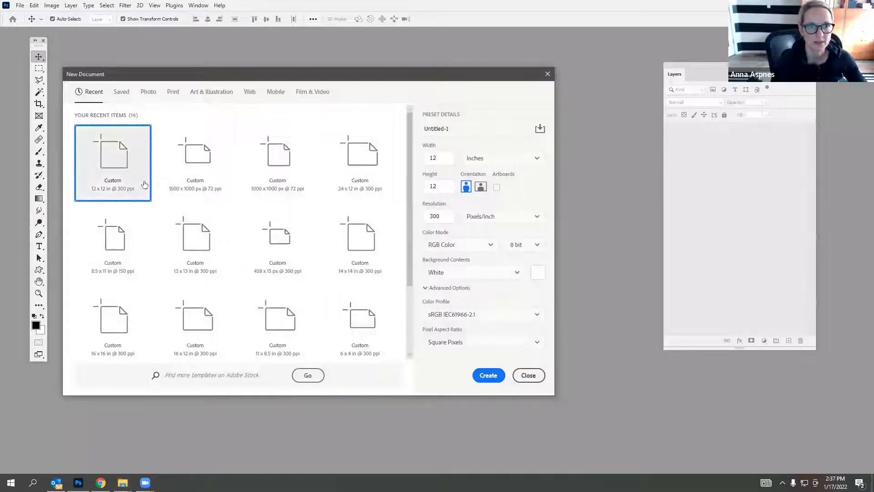
pyautogui.click(487, 375)
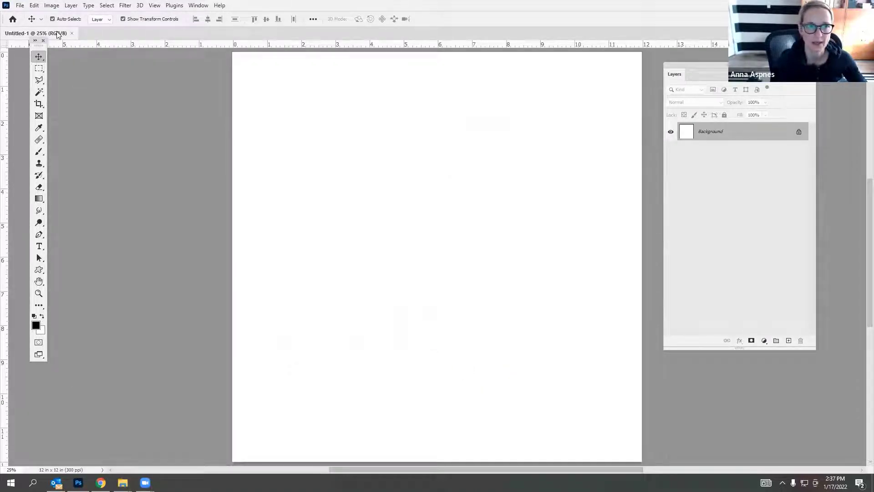
pyautogui.moveTo(57, 35); pyautogui.dragTo(184, 43)
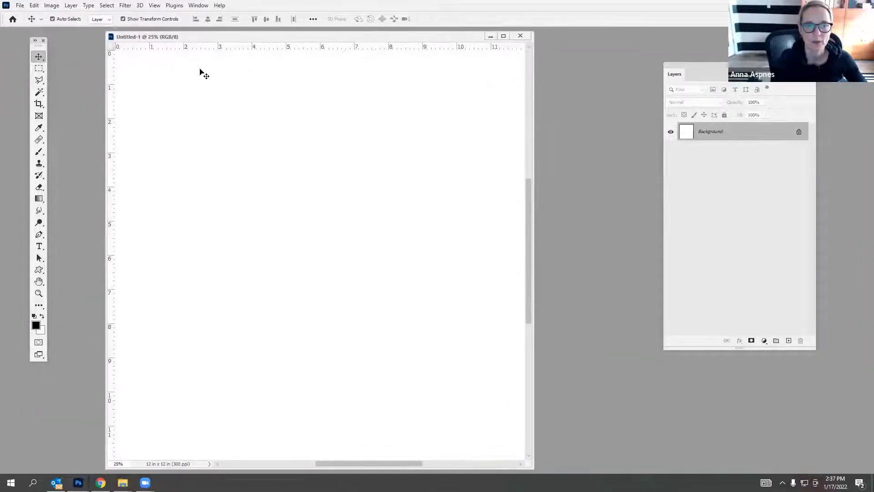
# Place the NumberPaper1 and ArtsyPaper3 papers from the Paperie folder into the new document at full size, with ArtsyPaper3 on top.
pyautogui.rightClick(122, 483)
pyautogui.click(84, 450)
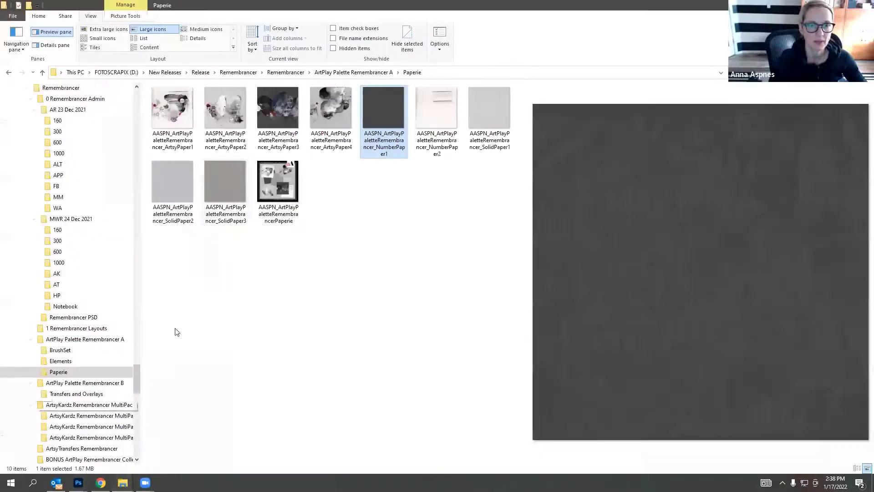
pyautogui.keyDown('ctrl'); pyautogui.click(371, 112); pyautogui.keyUp('ctrl')
pyautogui.moveTo(370, 112); pyautogui.dragTo(286, 91)
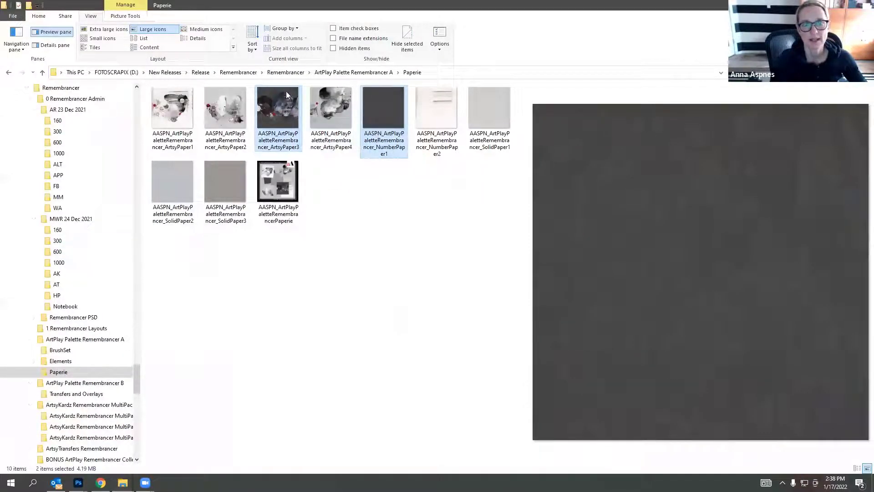
pyautogui.moveTo(390, 116); pyautogui.dragTo(219, 277)
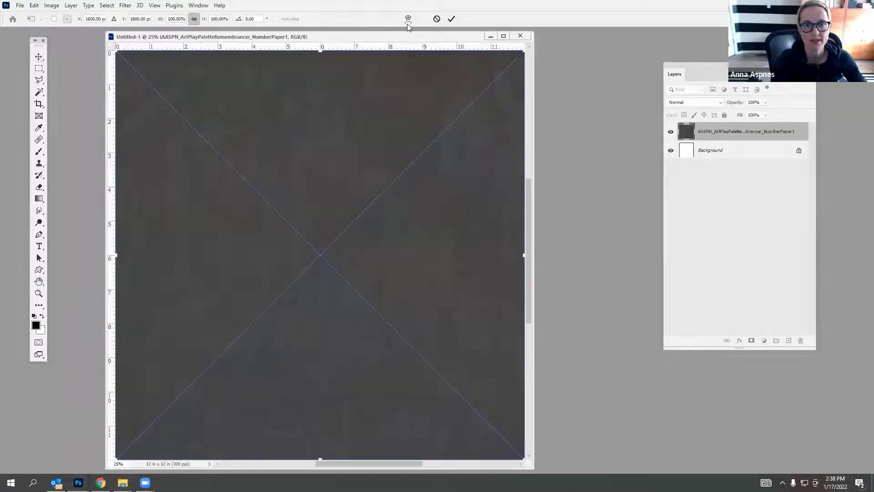
pyautogui.click(451, 19)
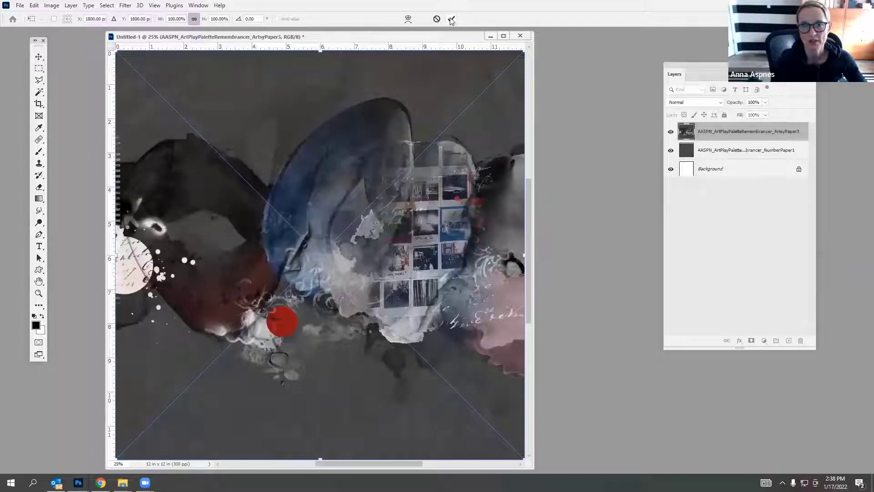
pyautogui.click(451, 20)
pyautogui.click(21, 7)
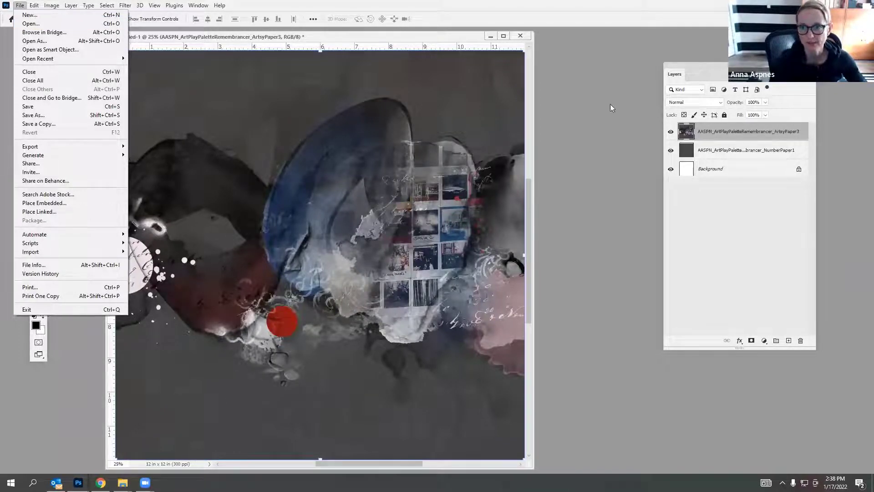
# Move the Layers panel beside the canvas, hide the ArtsyPaper3 layer and add an empty layer above it.
pyautogui.moveTo(678, 67); pyautogui.dragTo(503, 61)
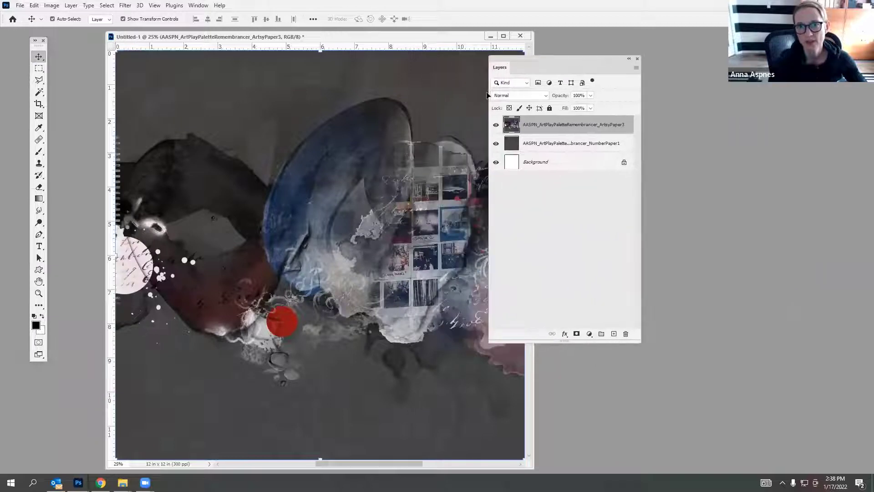
pyautogui.click(497, 124)
pyautogui.click(614, 333)
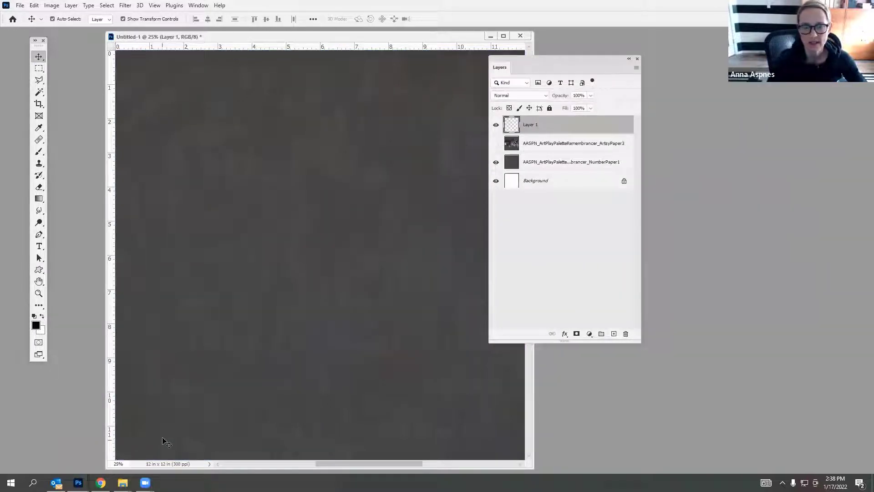
# Switch to File Explorer and open the Transfers and Overlays folder of ArtPlay Palette Remembrancer B.
pyautogui.rightClick(123, 483)
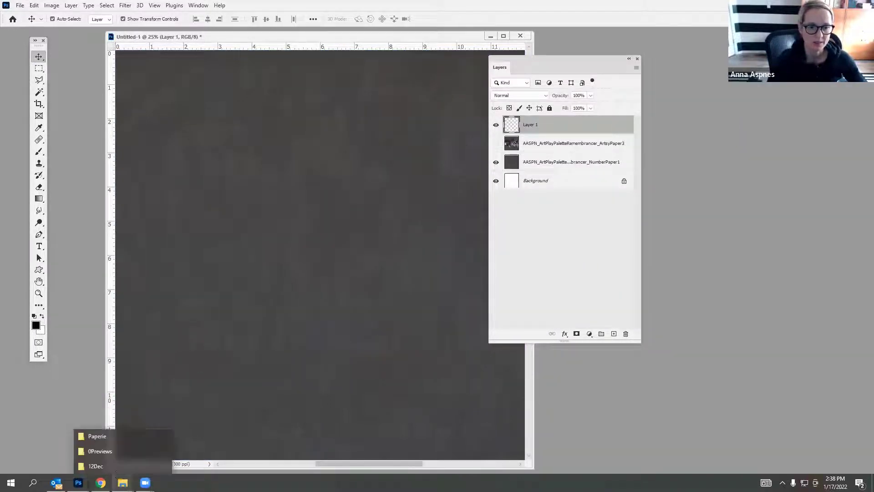
pyautogui.click(101, 436)
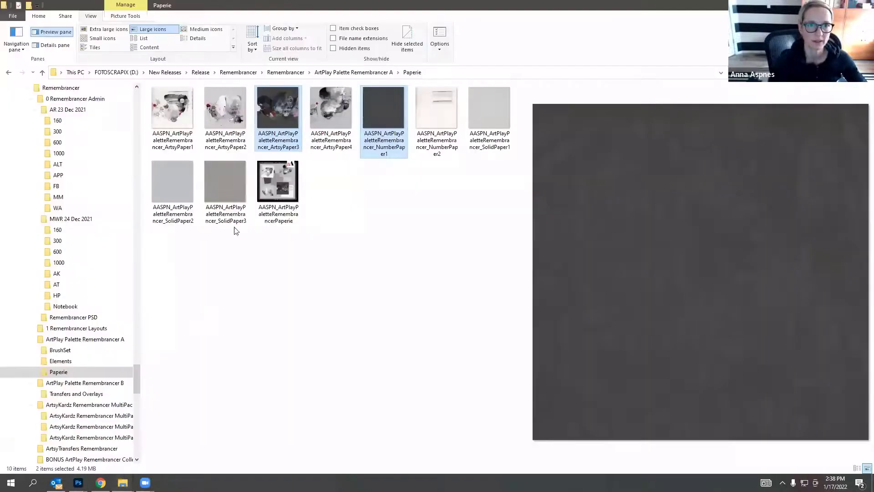
pyautogui.click(286, 72)
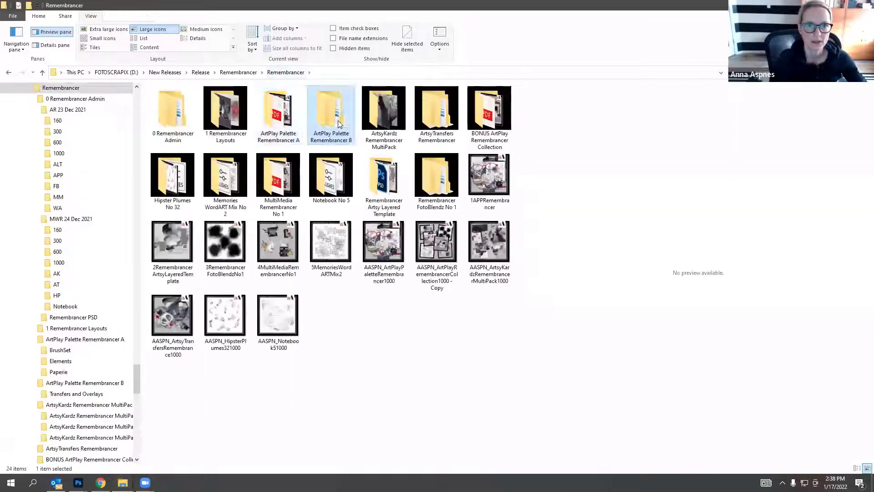
pyautogui.doubleClick(331, 109)
pyautogui.doubleClick(173, 101)
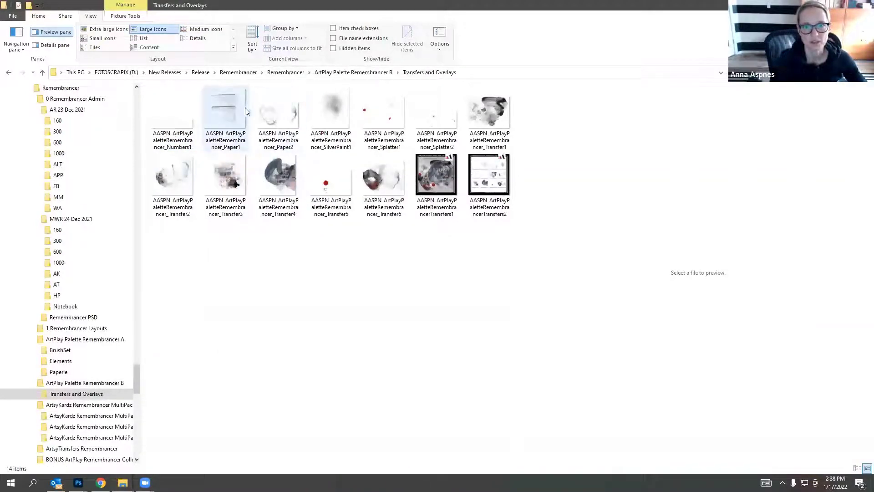
# Place Paper1, Splatter1, Splatter2 and Transfer1 to Transfer6 from this folder into the Photoshop document as separate layers at 100% scale.
pyautogui.click(379, 175)
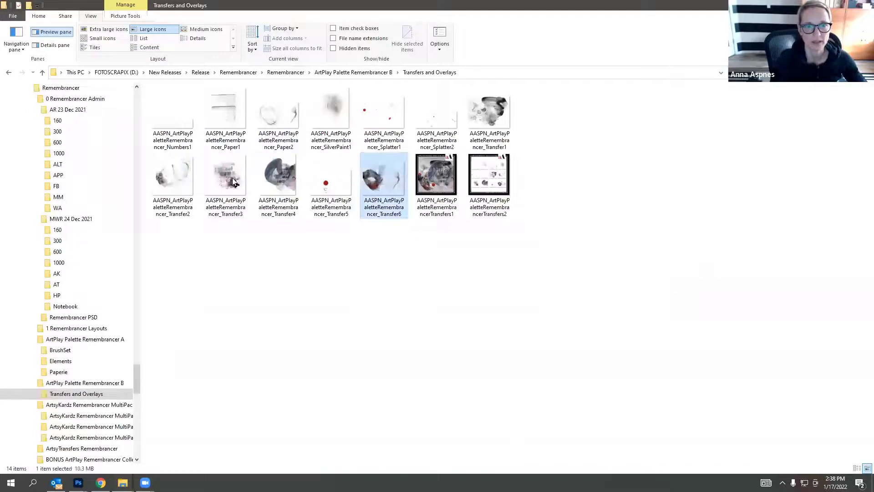
pyautogui.keyDown('shift'); pyautogui.click(209, 188); pyautogui.keyUp('shift')
pyautogui.keyDown('shift'); pyautogui.click(186, 175); pyautogui.keyUp('shift')
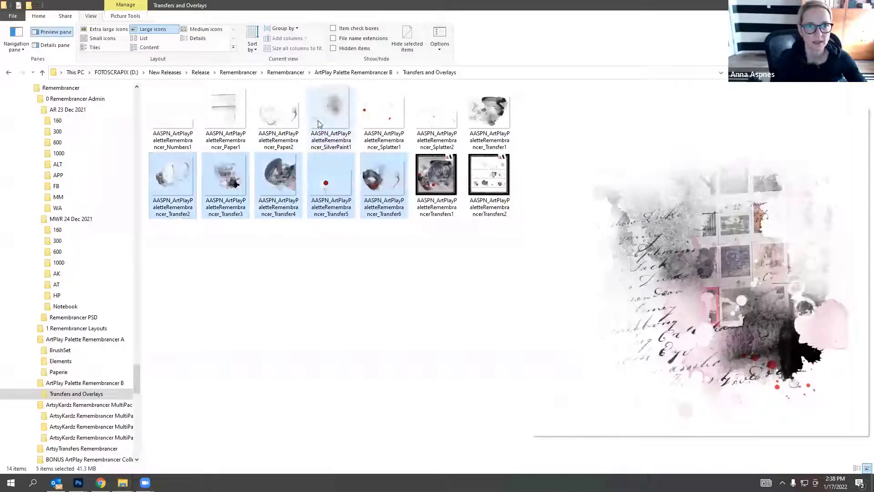
pyautogui.keyDown('ctrl'); pyautogui.click(225, 109); pyautogui.keyUp('ctrl')
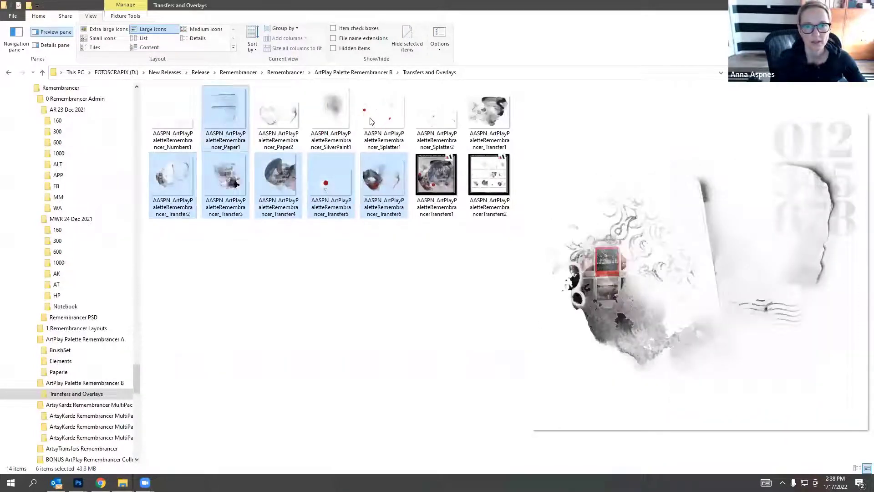
pyautogui.keyDown('ctrl'); pyautogui.click(381, 118); pyautogui.keyUp('ctrl')
pyautogui.keyDown('ctrl'); pyautogui.click(438, 117); pyautogui.keyUp('ctrl')
pyautogui.keyDown('ctrl'); pyautogui.click(499, 119); pyautogui.keyUp('ctrl')
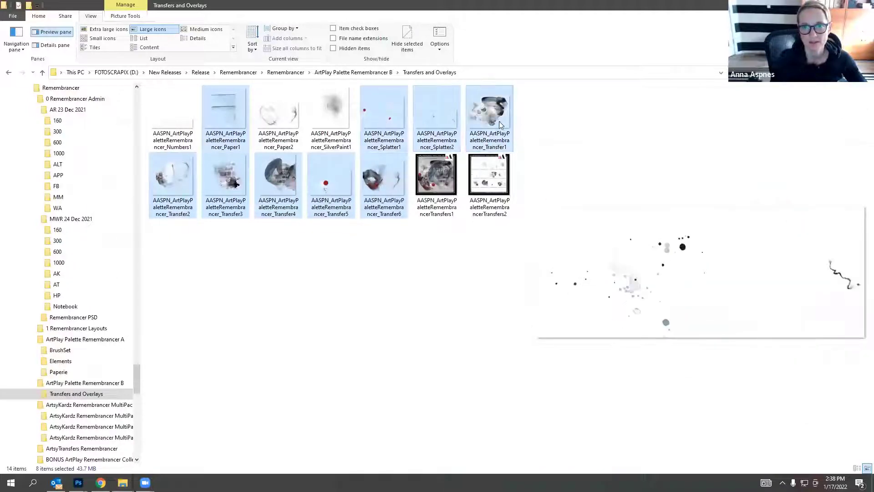
pyautogui.moveTo(498, 119); pyautogui.dragTo(227, 246)
pyautogui.click(451, 19)
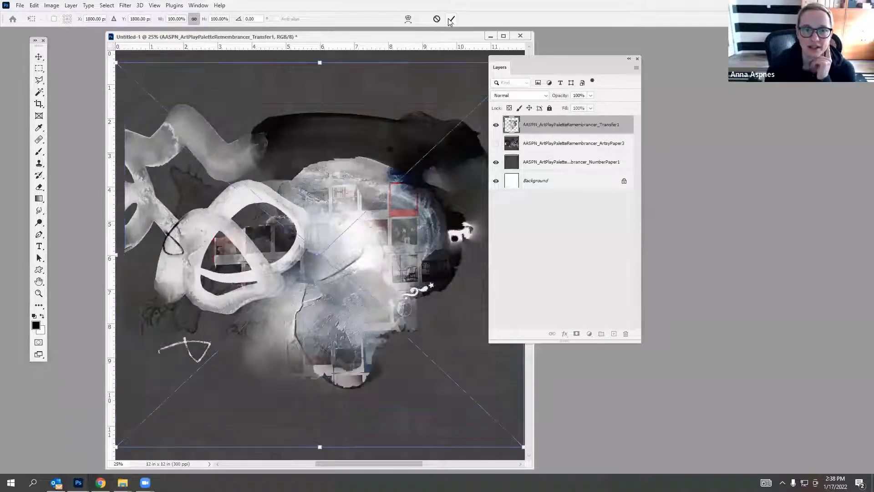
pyautogui.click(451, 18)
pyautogui.click(451, 19)
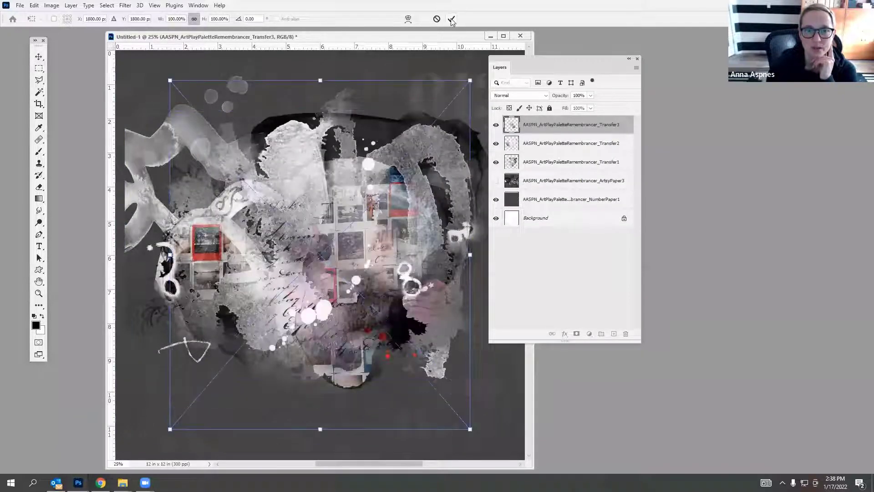
pyautogui.click(451, 19)
pyautogui.click(451, 19)
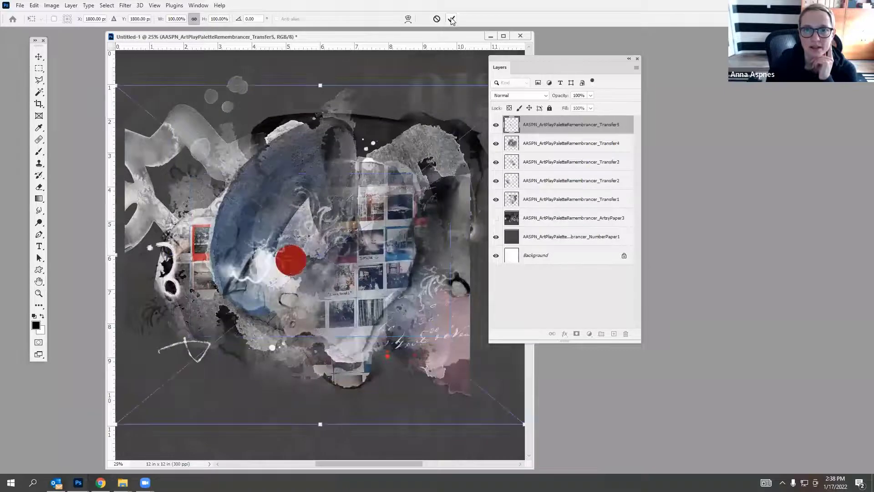
pyautogui.click(451, 19)
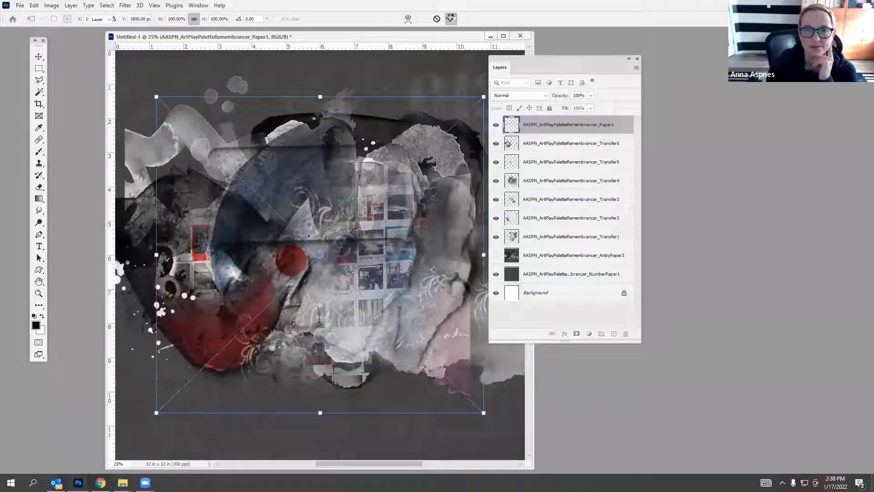
pyautogui.click(451, 19)
pyautogui.click(451, 19)
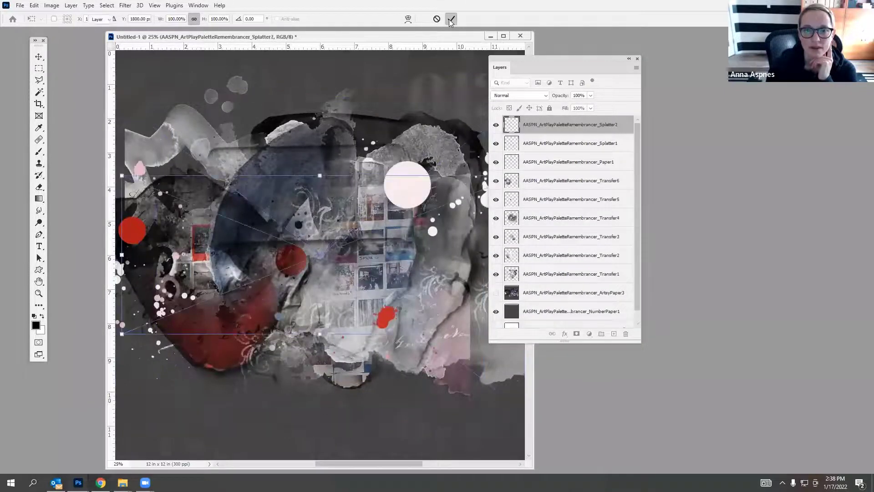
pyautogui.click(449, 19)
# Move the Layers panel off the canvas, hide the nine new overlay layers, and preview Transfer1, Transfer2 and Transfer3 one at a time.
pyautogui.moveTo(534, 58); pyautogui.dragTo(615, 20)
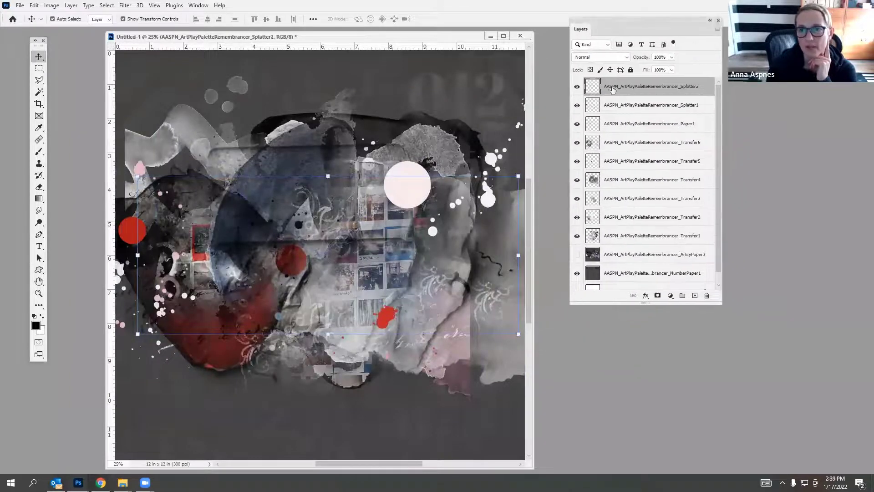
pyautogui.moveTo(577, 87); pyautogui.dragTo(578, 242)
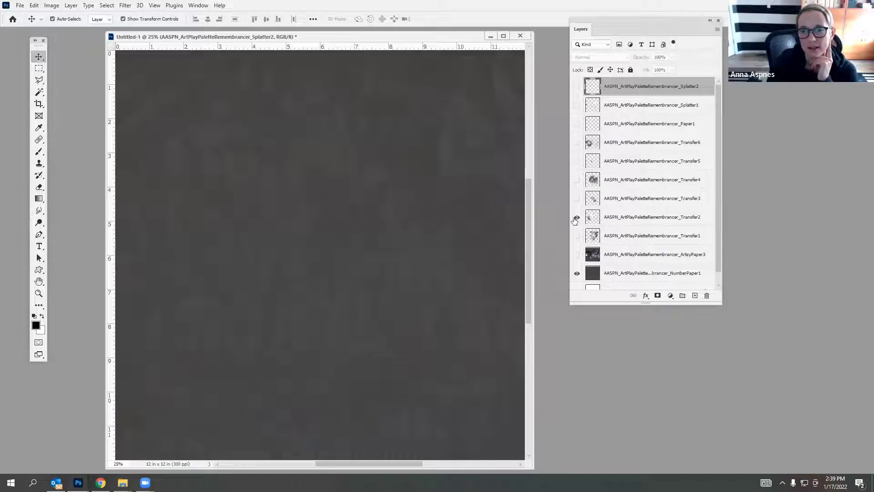
pyautogui.click(577, 218)
pyautogui.click(577, 218)
pyautogui.click(577, 236)
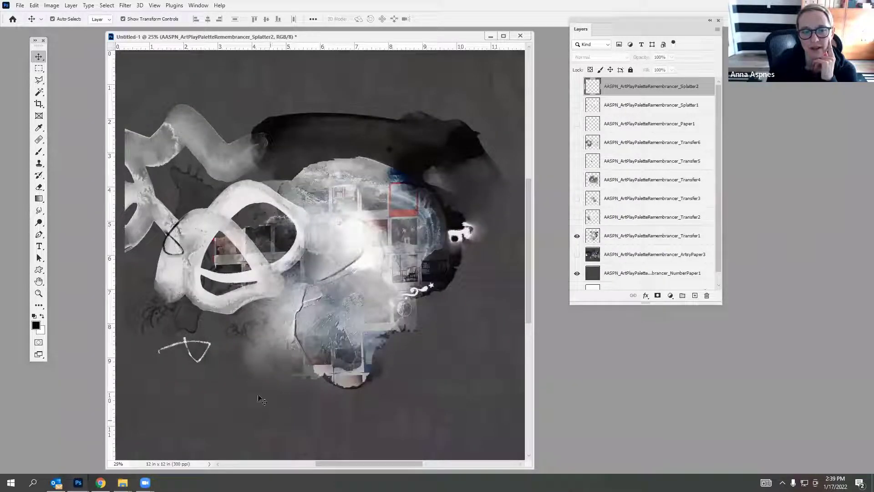
pyautogui.click(577, 236)
pyautogui.click(577, 217)
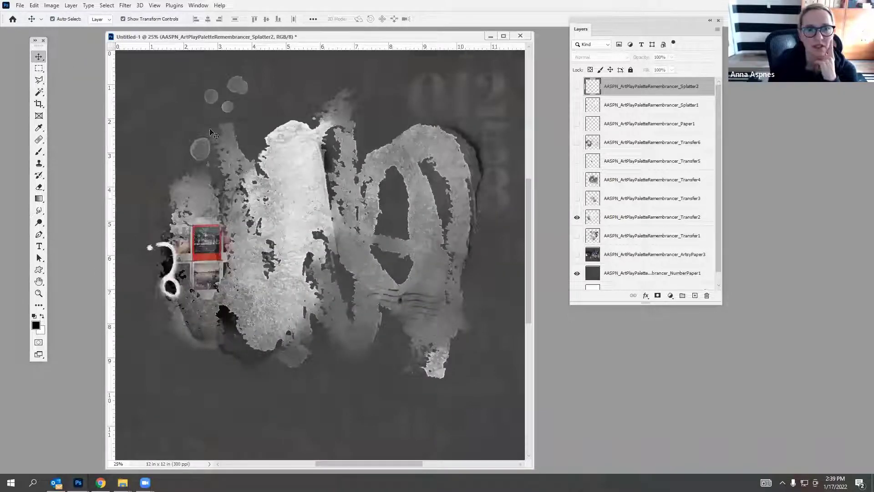
pyautogui.click(577, 218)
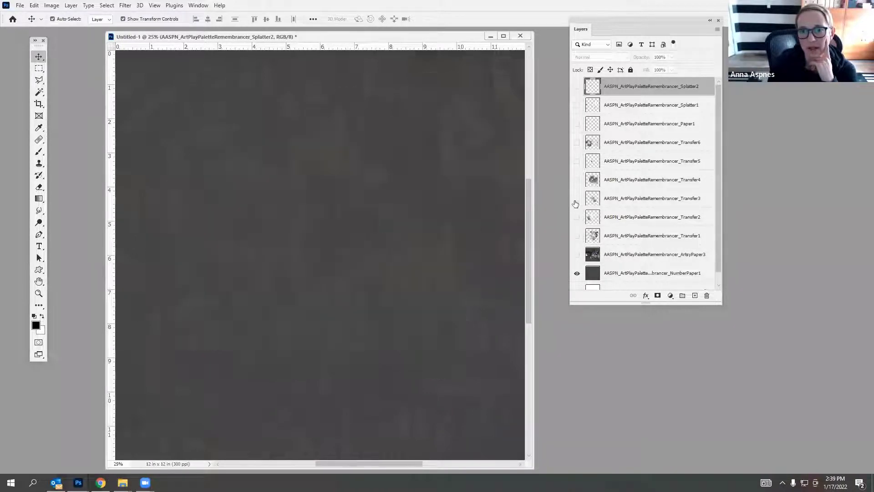
pyautogui.click(576, 199)
pyautogui.click(575, 199)
# Show the Transfer4 layer, rotate it about 90 degrees clockwise and position it in the lower middle of the page.
pyautogui.click(575, 180)
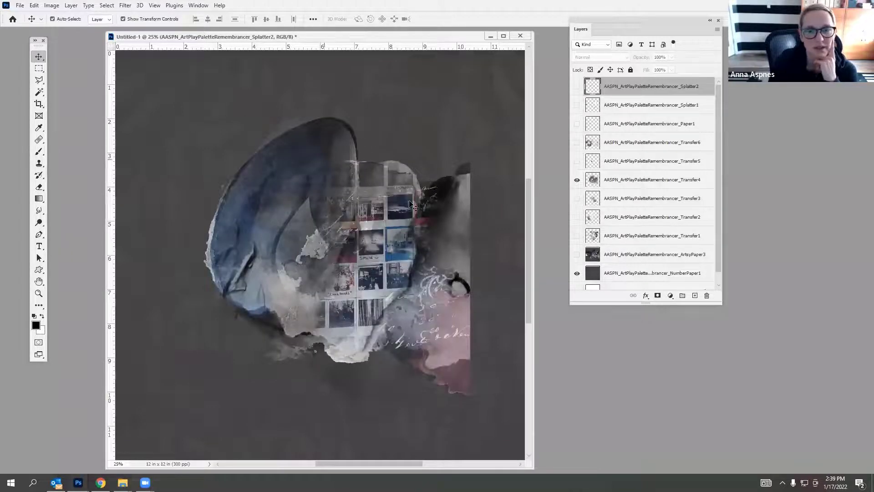
pyautogui.moveTo(401, 225); pyautogui.dragTo(321, 224)
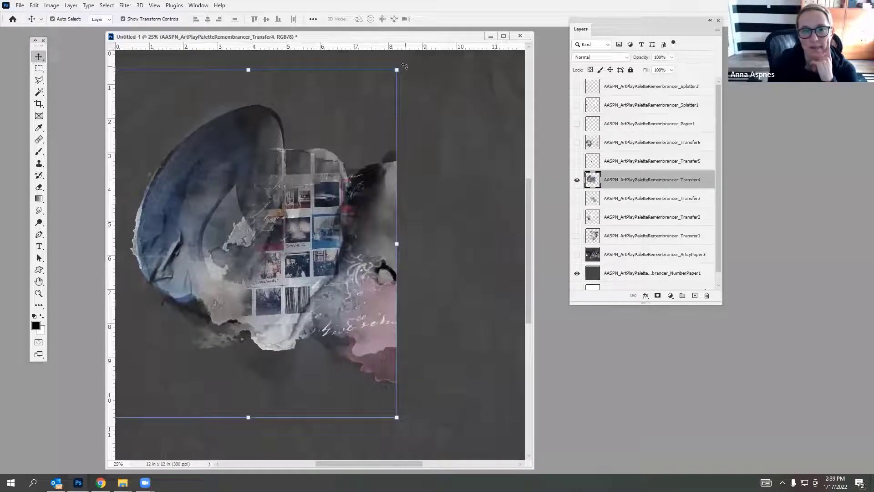
pyautogui.moveTo(404, 66); pyautogui.dragTo(380, 358)
pyautogui.moveTo(327, 243); pyautogui.dragTo(411, 317)
pyautogui.click(450, 20)
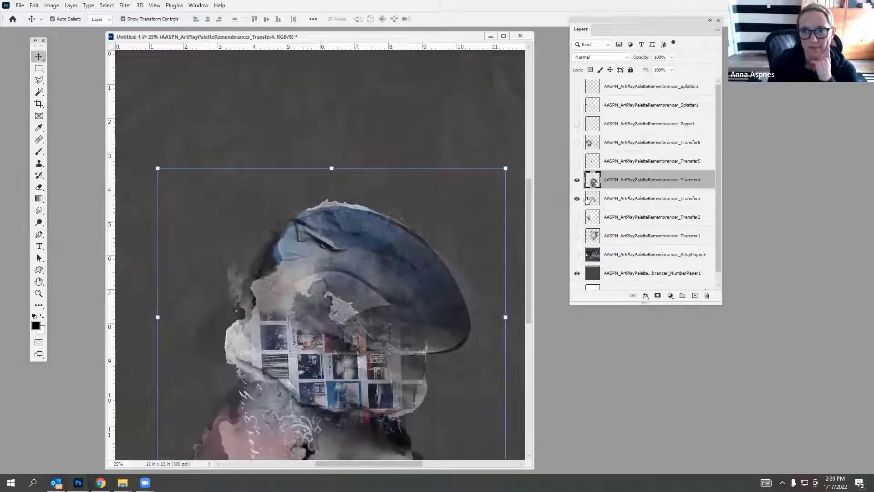
# Show the Transfer3 layer, stack it above Transfer4 and move it toward the page's upper left.
pyautogui.click(587, 199)
pyautogui.moveTo(592, 199); pyautogui.dragTo(592, 182)
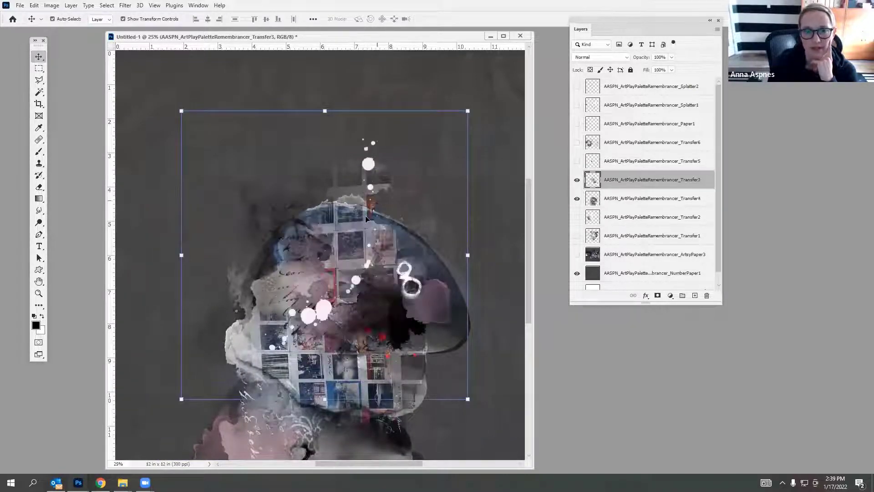
pyautogui.moveTo(348, 250); pyautogui.dragTo(286, 176)
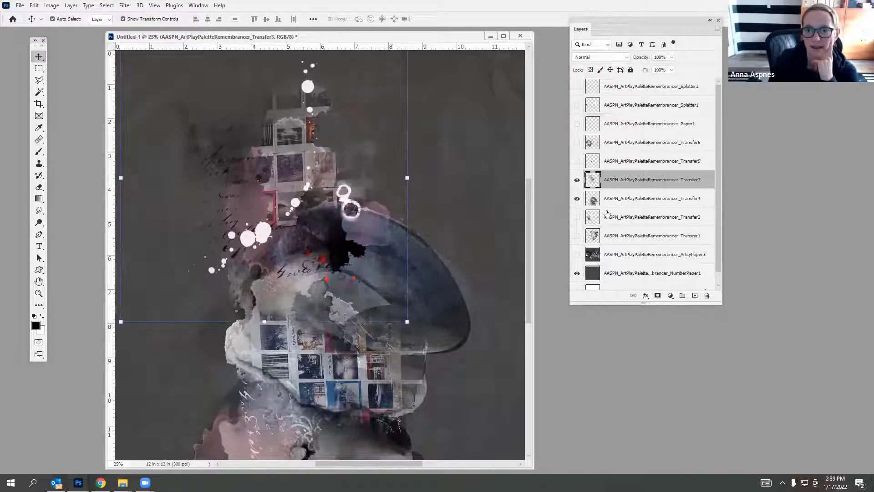
# Show the Transfer2 layer, rotate it roughly a quarter turn clockwise and move it up over the page's top left area.
pyautogui.click(593, 201)
pyautogui.click(580, 222)
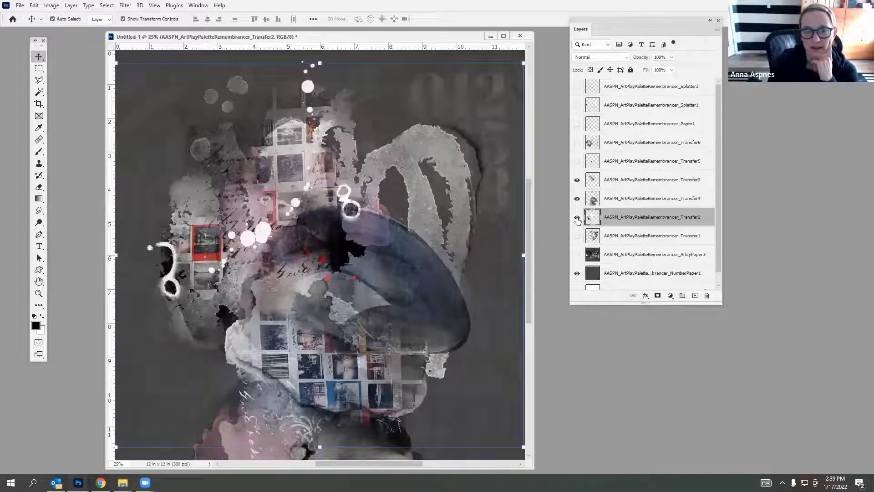
pyautogui.click(580, 222)
pyautogui.click(577, 219)
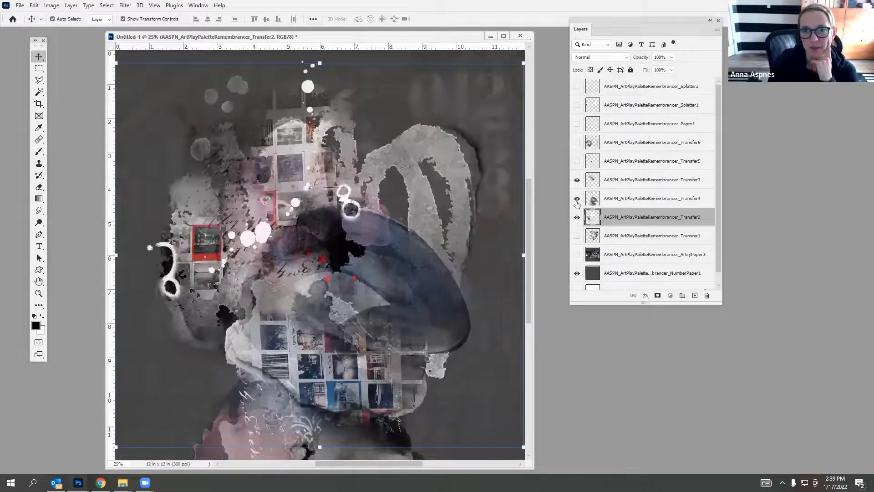
pyautogui.moveTo(435, 57); pyautogui.dragTo(466, 299)
pyautogui.moveTo(388, 180); pyautogui.dragTo(353, 86)
pyautogui.click(451, 19)
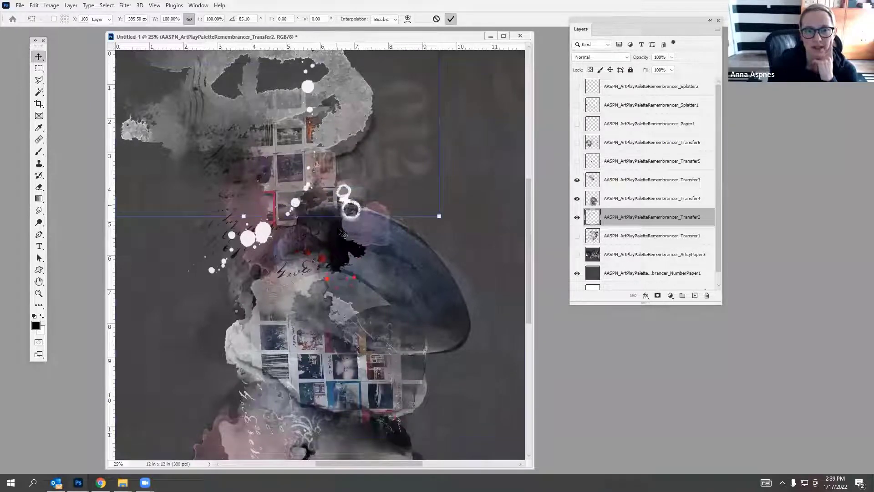
# Show the Transfer5 layer and position its red dot over the left side of the Transfer4 photo grid.
pyautogui.click(615, 164)
pyautogui.click(577, 162)
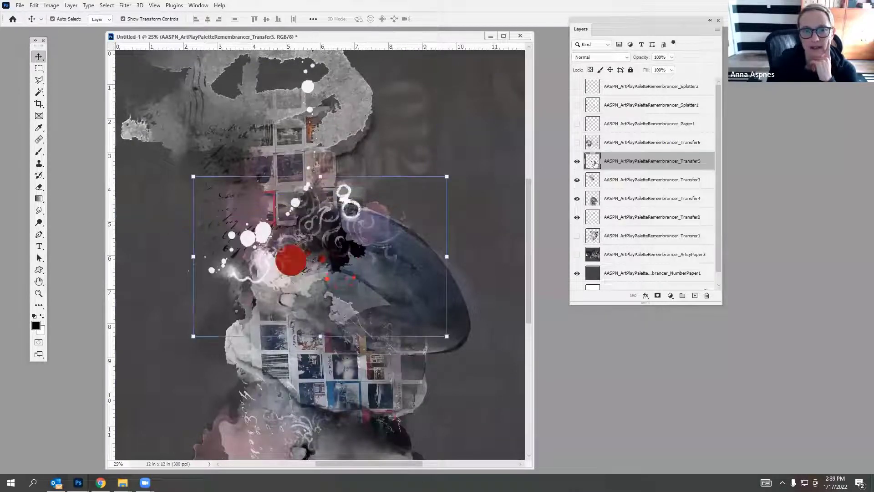
pyautogui.moveTo(303, 246); pyautogui.dragTo(464, 156)
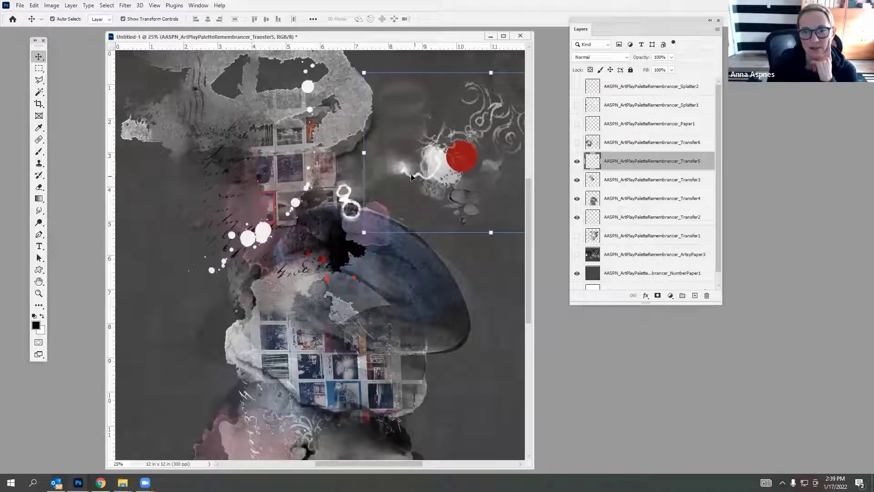
pyautogui.moveTo(446, 165); pyautogui.dragTo(250, 360)
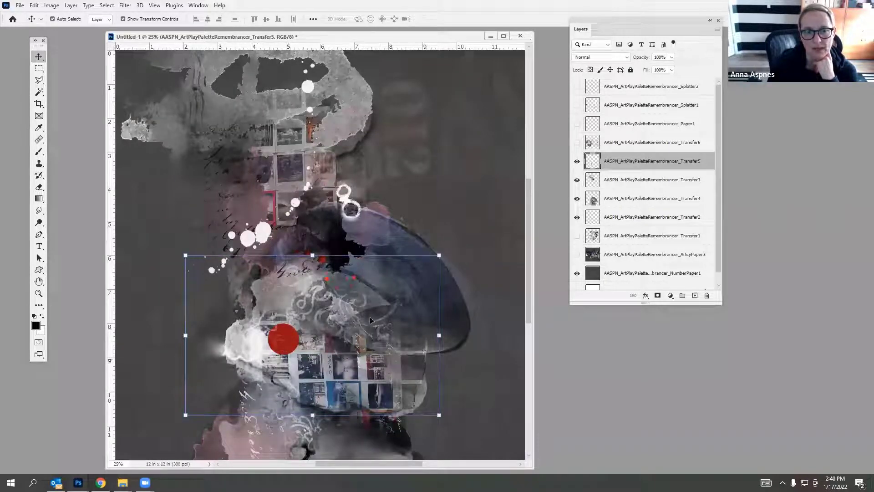
# Preview the Transfer6 layer over the composition and leave it hidden.
pyautogui.click(593, 144)
pyautogui.click(577, 143)
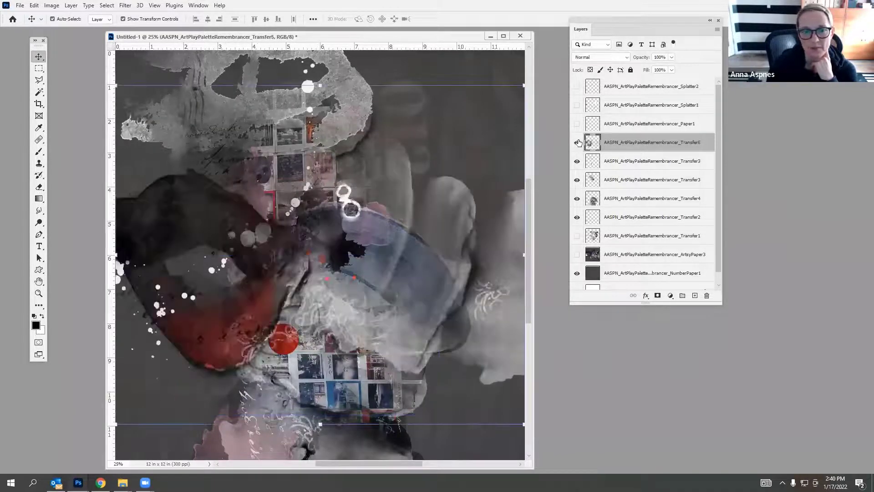
pyautogui.click(579, 143)
pyautogui.click(577, 142)
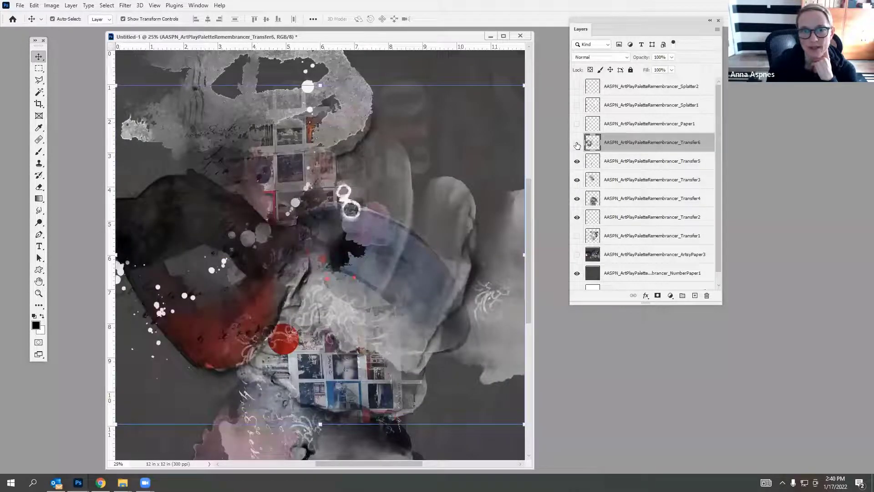
pyautogui.click(577, 143)
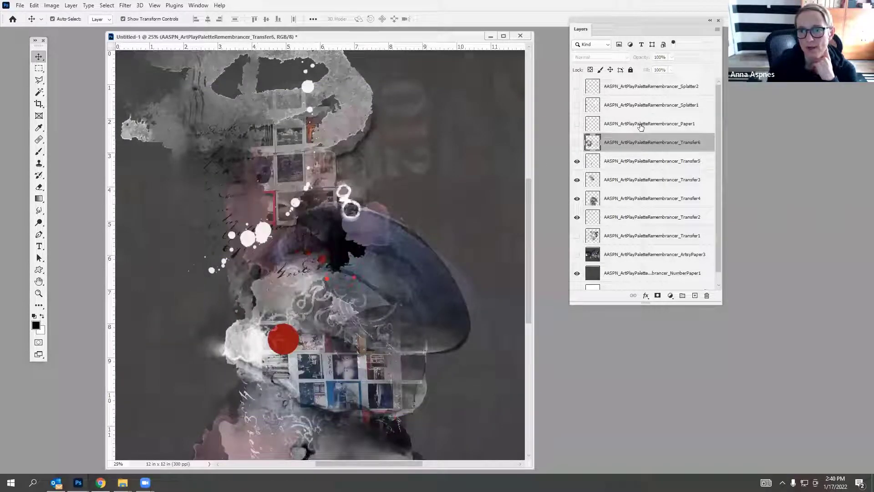
# Show the Paper1 layer, rotate it to about -37 degrees and position its crease lines across the middle of the composition.
pyautogui.click(577, 125)
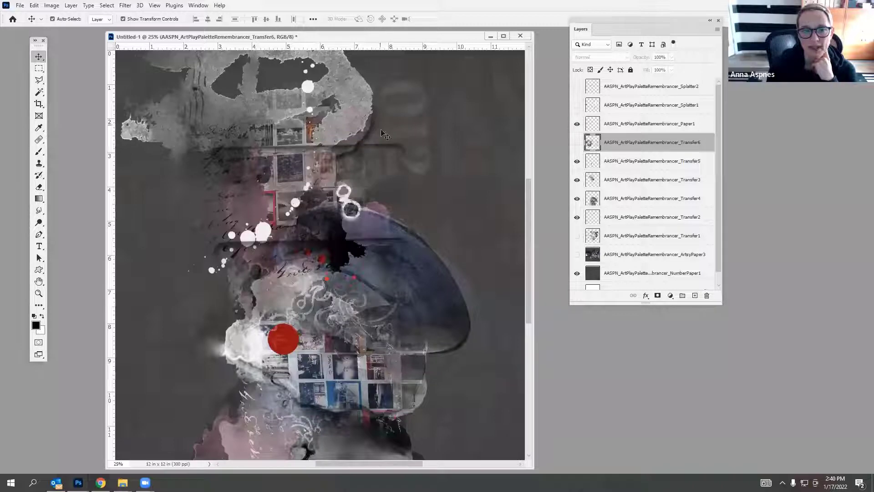
pyautogui.moveTo(376, 148); pyautogui.dragTo(448, 99)
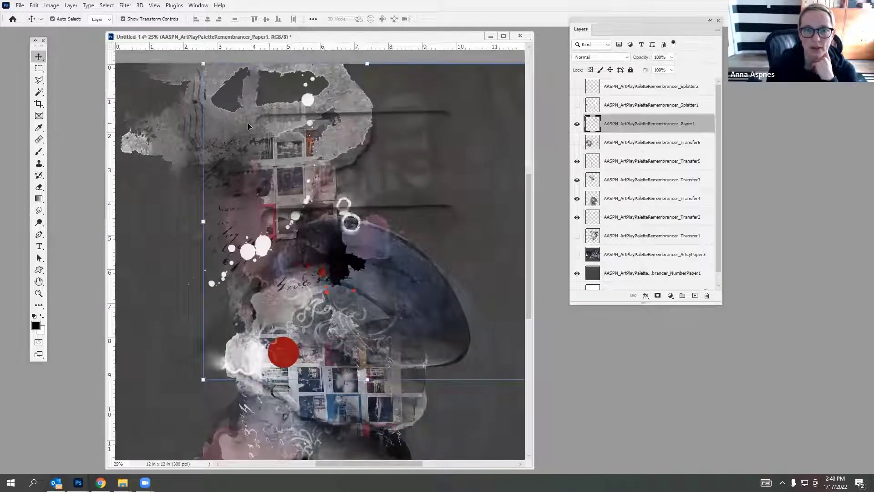
pyautogui.moveTo(194, 128); pyautogui.dragTo(253, 167)
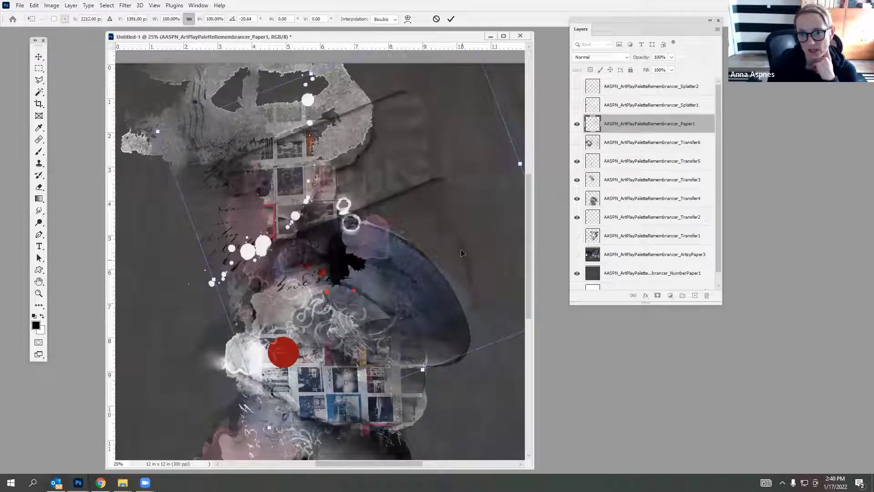
pyautogui.moveTo(461, 252); pyautogui.dragTo(444, 276)
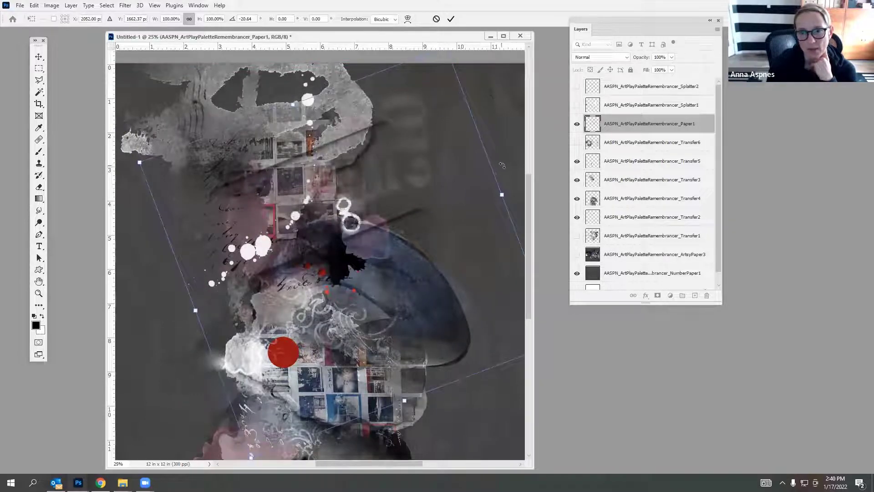
pyautogui.moveTo(503, 165); pyautogui.dragTo(455, 127)
pyautogui.moveTo(433, 185); pyautogui.dragTo(426, 207)
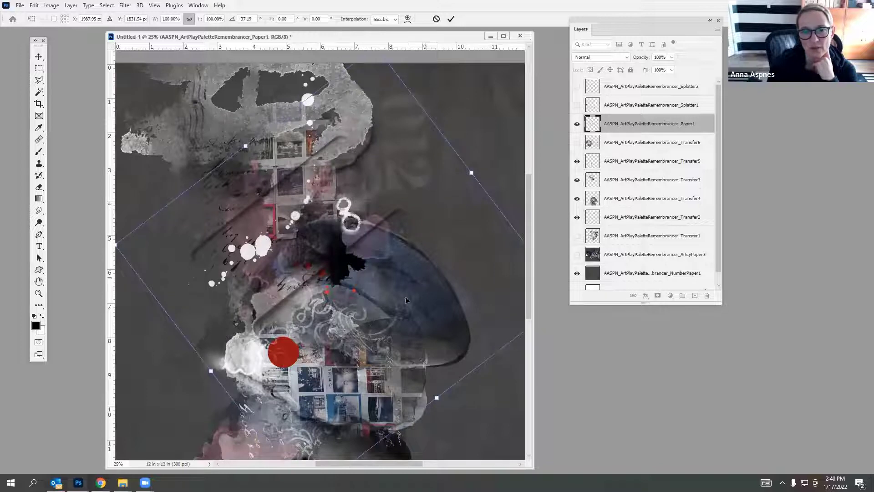
pyautogui.click(451, 19)
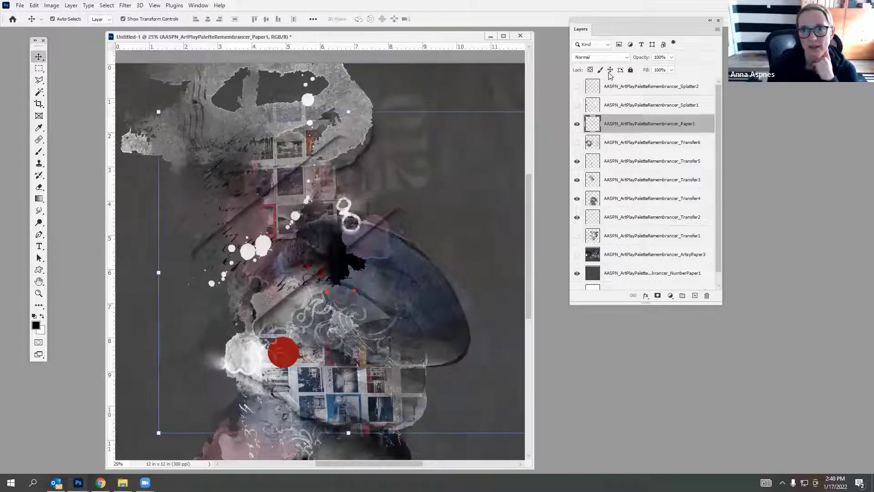
# Set the Paper1 layer's blend mode to Linear Burn and erase its crease lines left of the photo strip with a large brush.
pyautogui.click(607, 58)
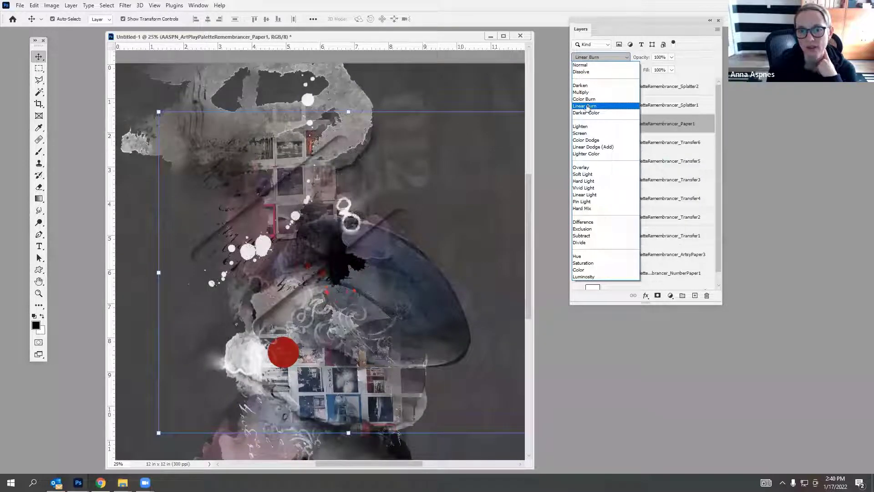
pyautogui.click(587, 107)
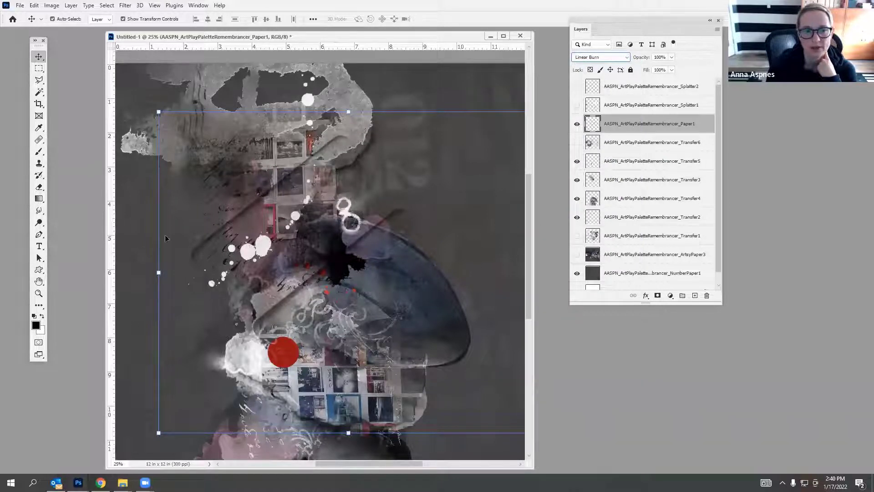
pyautogui.click(40, 187)
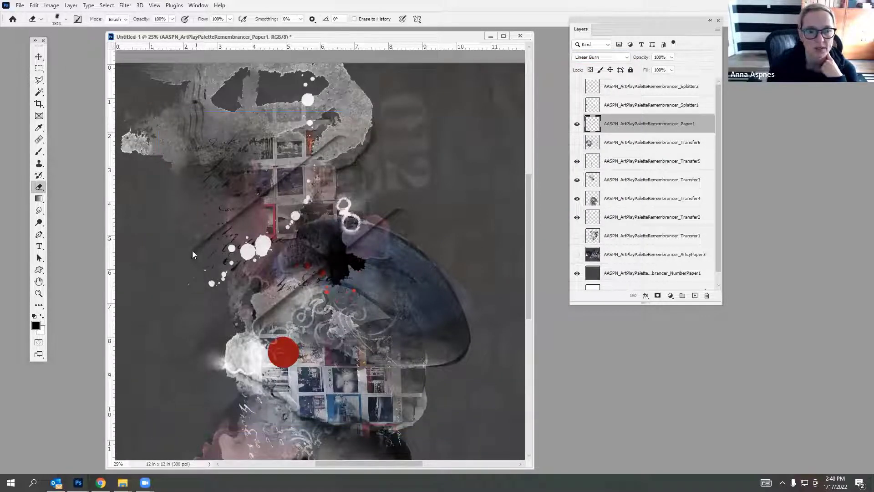
pyautogui.moveTo(192, 254)
pyautogui.mouseDown()
pyautogui.moveTo(281, 197)
pyautogui.moveTo(217, 275)
pyautogui.moveTo(329, 226)
pyautogui.moveTo(273, 330)
pyautogui.mouseUp()
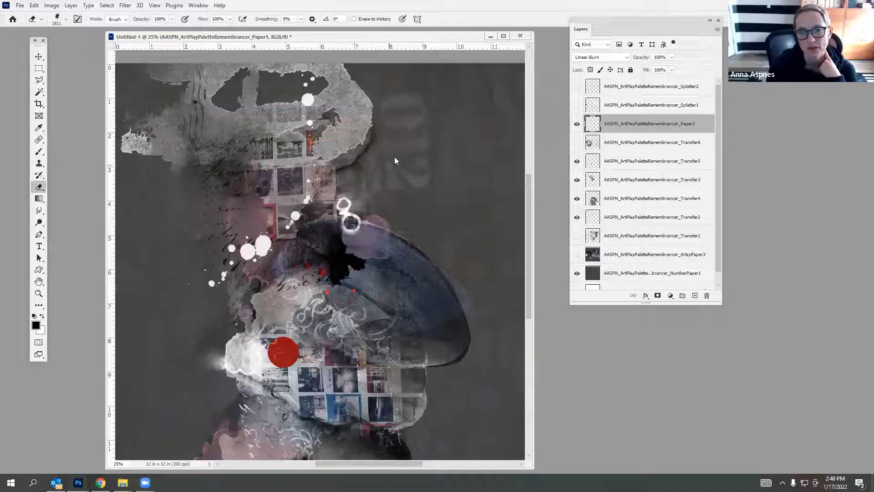
# Turn off Auto-Select for layers, rotate the Paper1 layer by about -12 degrees and reposition it over the composition.
pyautogui.click(39, 57)
pyautogui.moveTo(429, 285); pyautogui.dragTo(482, 231)
pyautogui.click(623, 129)
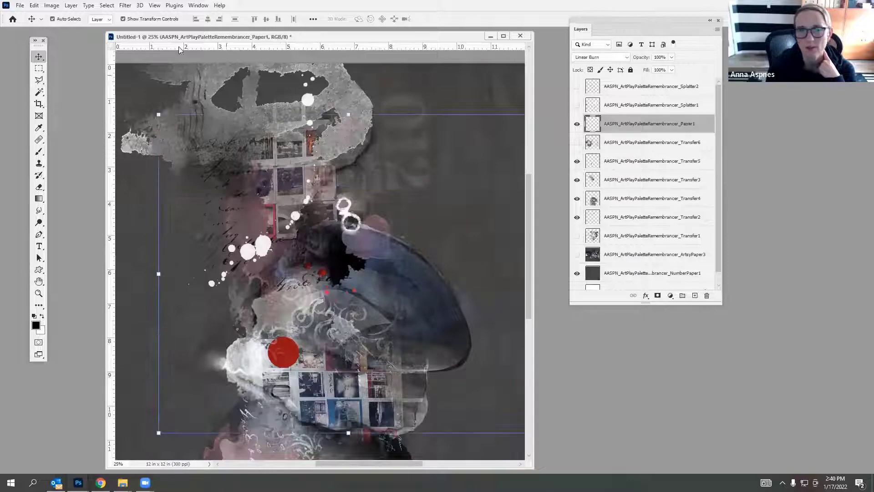
pyautogui.click(70, 19)
pyautogui.moveTo(455, 211); pyautogui.dragTo(457, 213)
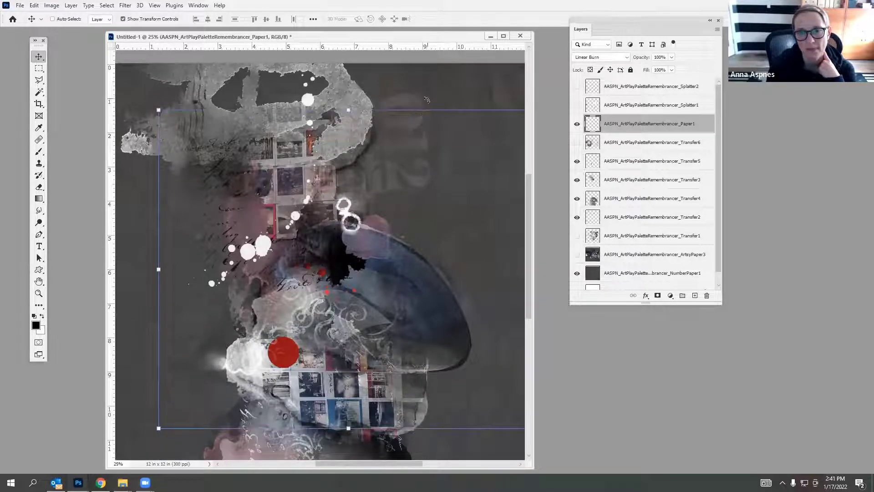
pyautogui.moveTo(427, 99); pyautogui.dragTo(393, 86)
pyautogui.moveTo(423, 167); pyautogui.dragTo(438, 175)
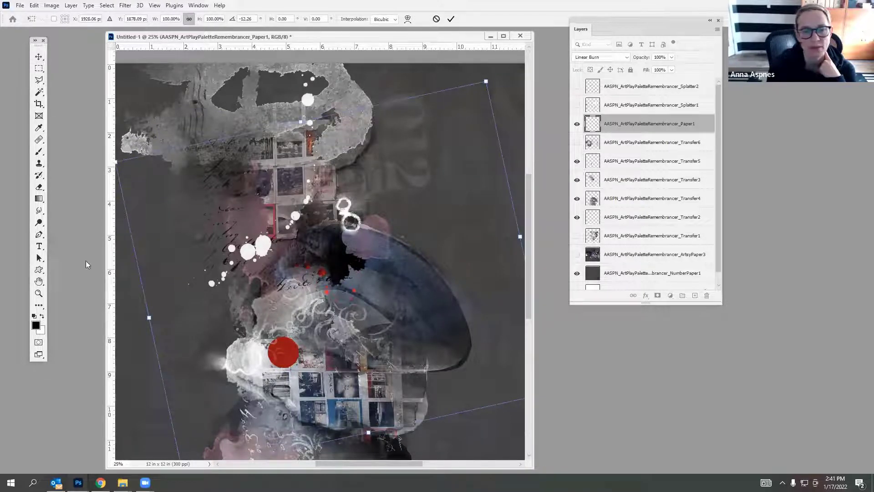
pyautogui.click(450, 21)
pyautogui.click(40, 188)
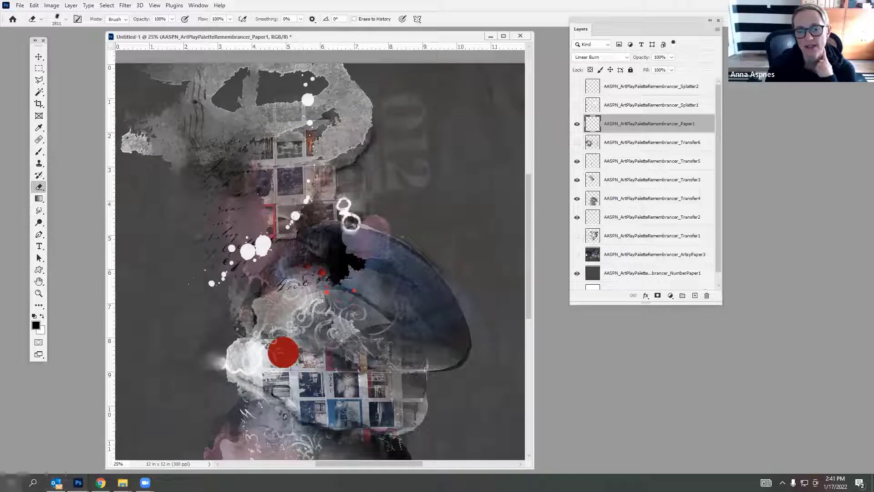
# Show the Splatter1 layer, scale it to about 83% and move its pink splatters along the right edge of the blue shape.
pyautogui.click(611, 105)
pyautogui.click(577, 105)
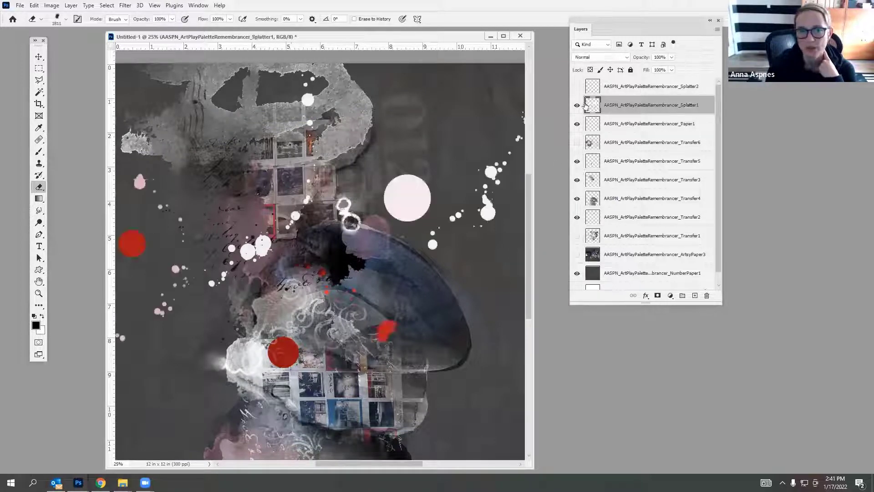
pyautogui.click(39, 58)
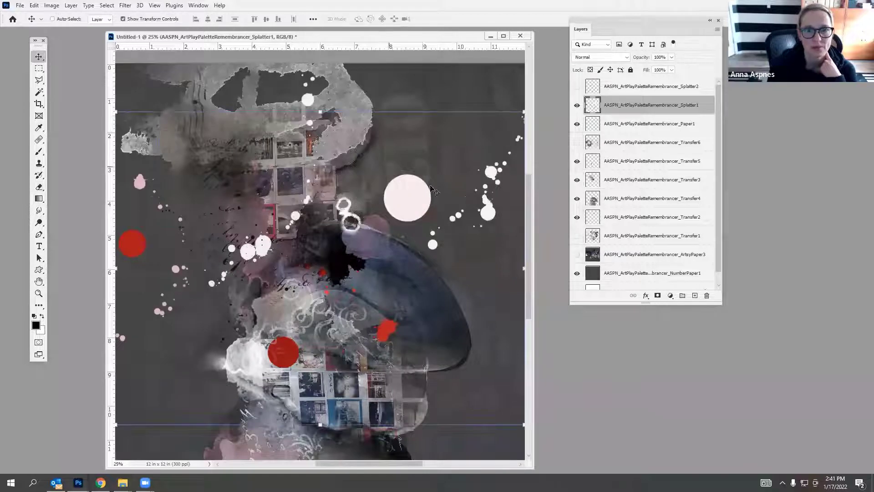
pyautogui.moveTo(411, 202)
pyautogui.mouseDown()
pyautogui.moveTo(319, 197)
pyautogui.moveTo(271, 126)
pyautogui.moveTo(206, 111)
pyautogui.moveTo(207, 94)
pyautogui.moveTo(355, 116)
pyautogui.moveTo(346, 189)
pyautogui.moveTo(472, 215)
pyautogui.moveTo(414, 232)
pyautogui.moveTo(470, 227)
pyautogui.mouseUp()
pyautogui.moveTo(240, 292); pyautogui.dragTo(445, 336)
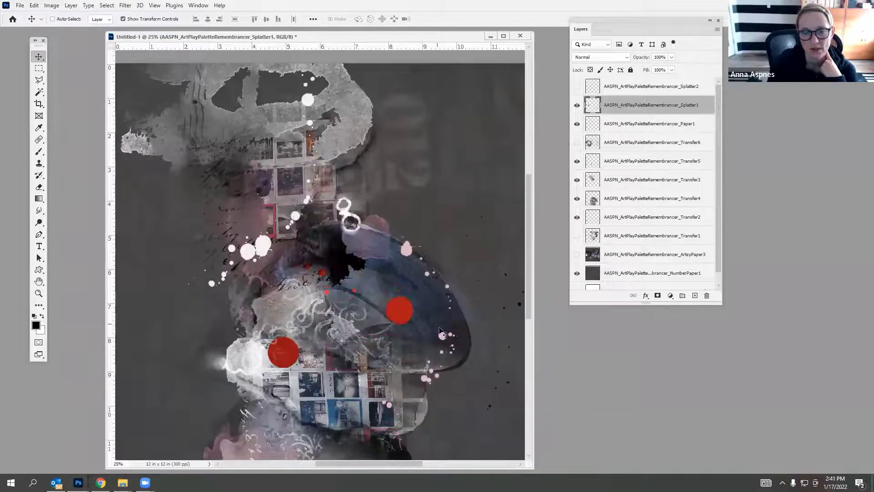
pyautogui.moveTo(377, 174); pyautogui.dragTo(460, 248)
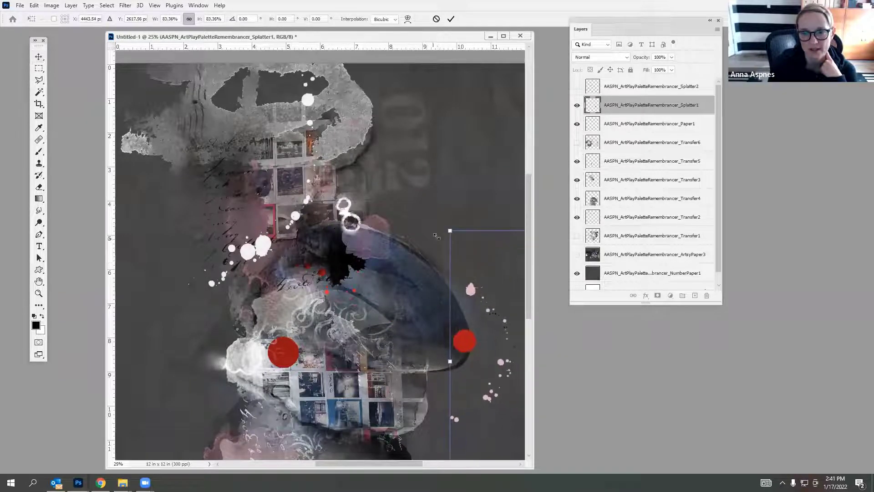
pyautogui.moveTo(485, 214); pyautogui.dragTo(457, 274)
pyautogui.click(451, 21)
# Erase the red dot over the blue shape from the Splatter1 layer with a 254 px eraser brush.
pyautogui.press('e')
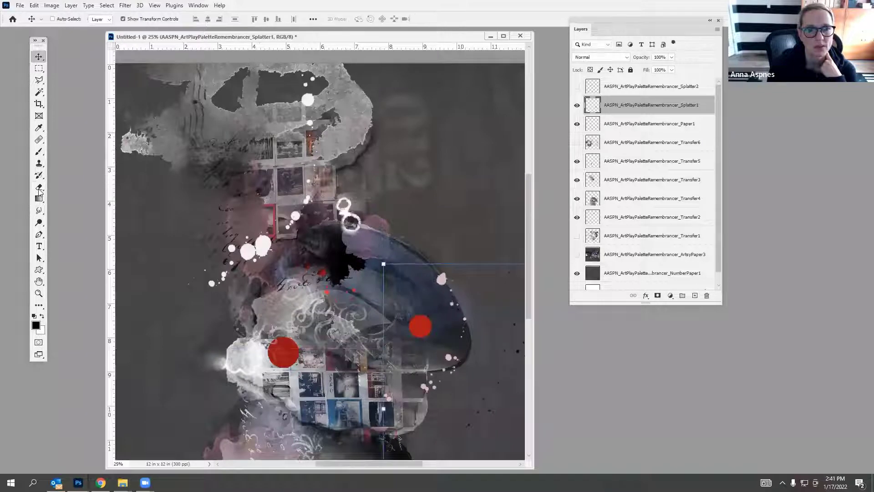
pyautogui.click(64, 19)
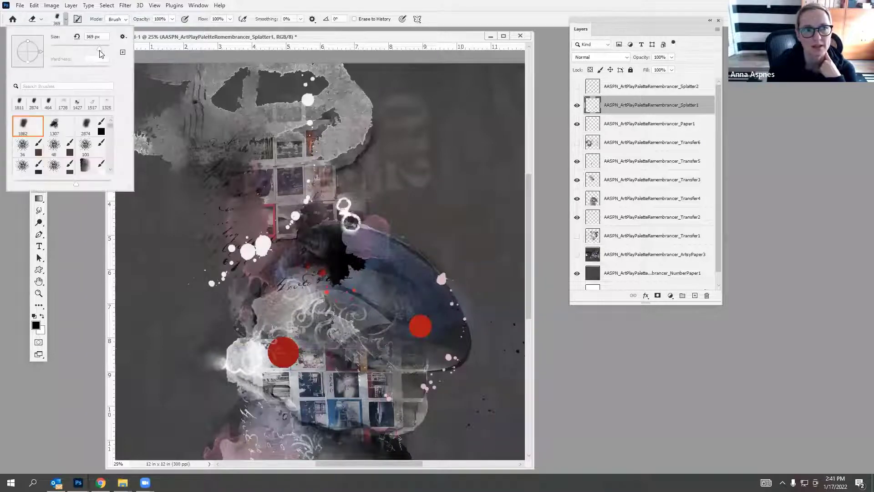
pyautogui.moveTo(100, 52); pyautogui.dragTo(98, 52)
pyautogui.click(414, 330)
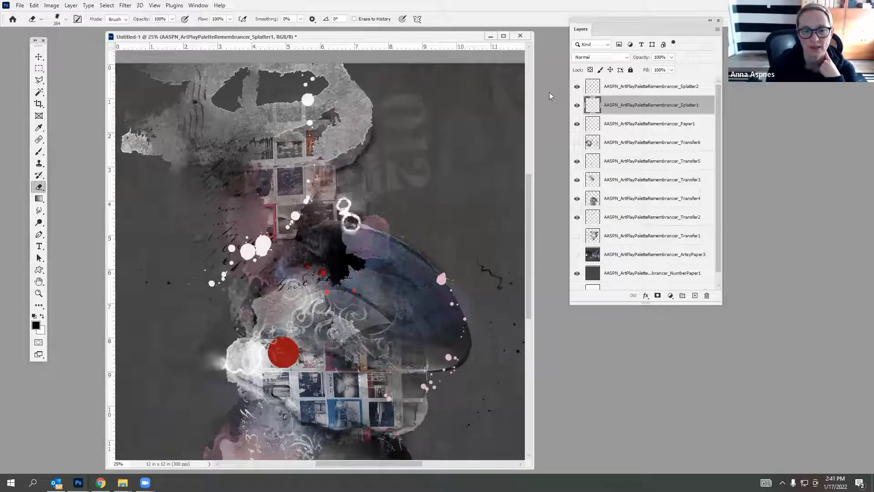
# Select the Splatter2 layer and move it up to the top of the page.
pyautogui.click(38, 56)
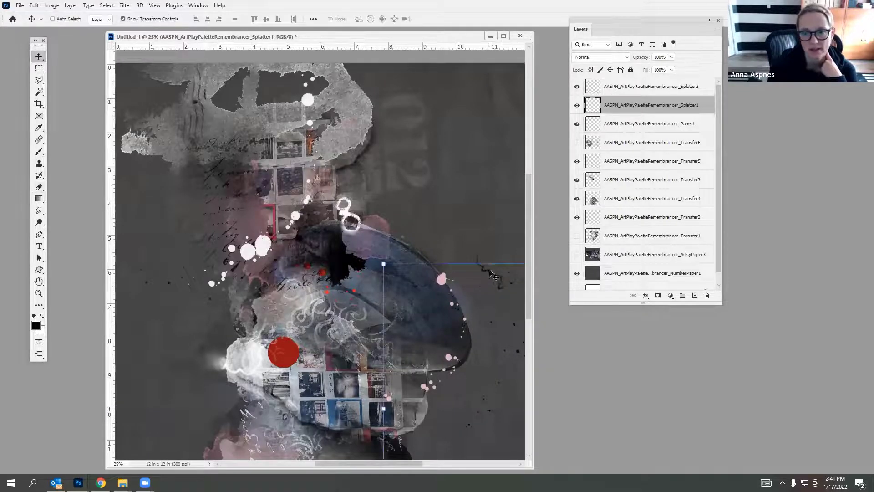
pyautogui.moveTo(485, 273); pyautogui.dragTo(482, 99)
pyautogui.click(603, 87)
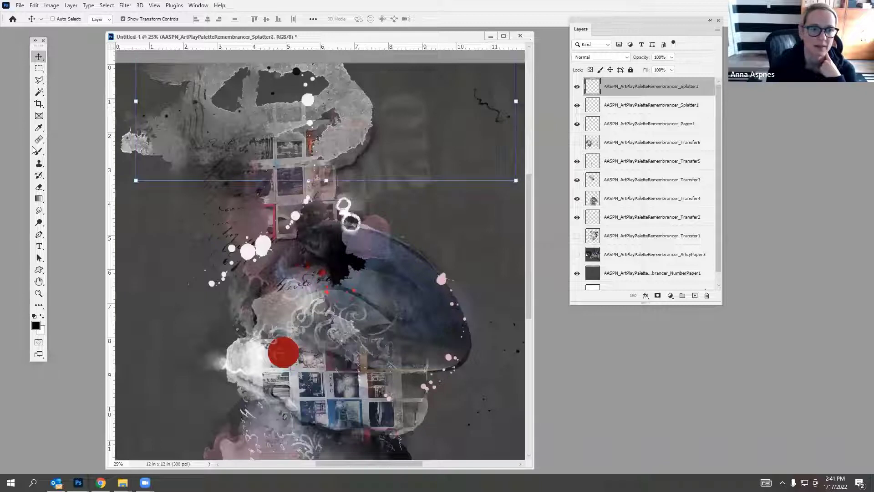
# Select the black squiggle in the page's upper right corner with a rectangular marquee and cut it from the Splatter2 layer.
pyautogui.click(39, 69)
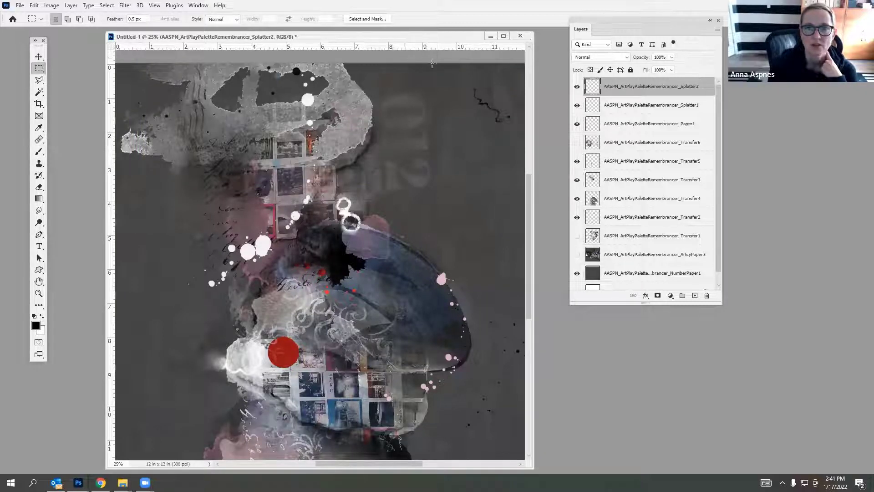
pyautogui.moveTo(404, 64); pyautogui.dragTo(501, 249)
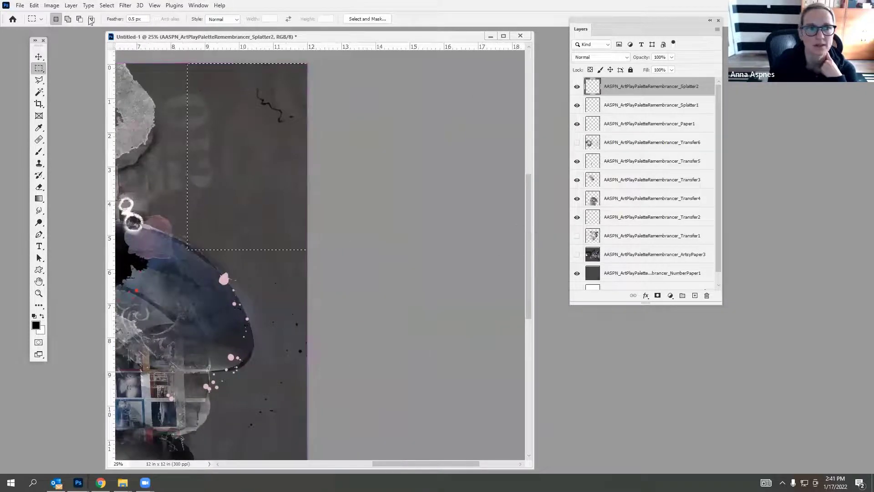
pyautogui.click(35, 5)
pyautogui.click(50, 59)
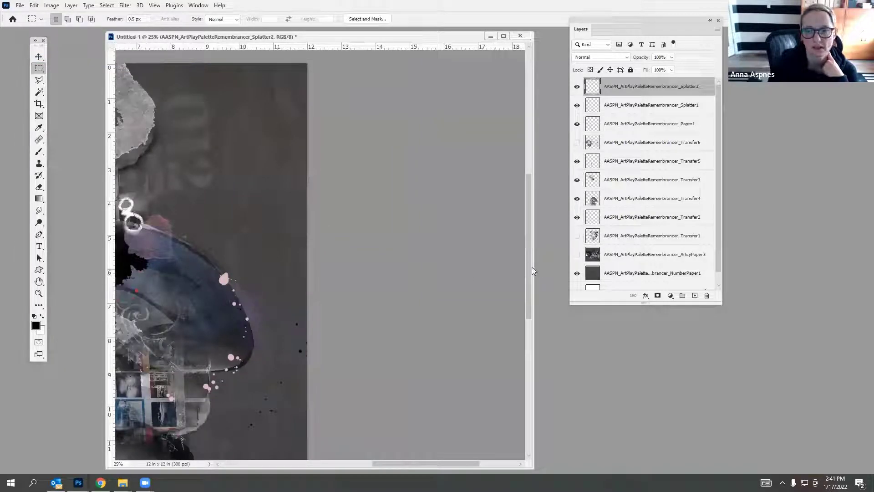
# Enlarge the document window to show the full page and paste the cut squiggle onto its own layer.
pyautogui.moveTo(222, 235); pyautogui.dragTo(455, 222)
pyautogui.moveTo(533, 208); pyautogui.dragTo(728, 208)
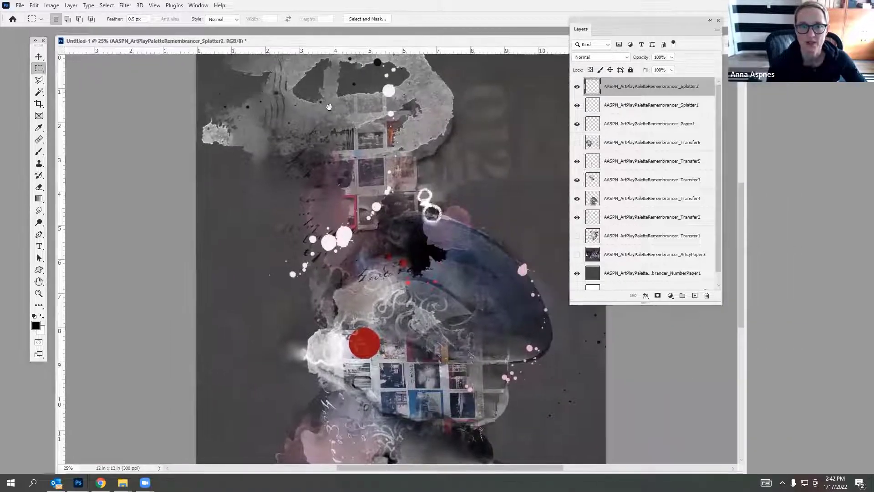
pyautogui.moveTo(330, 40); pyautogui.dragTo(278, 50)
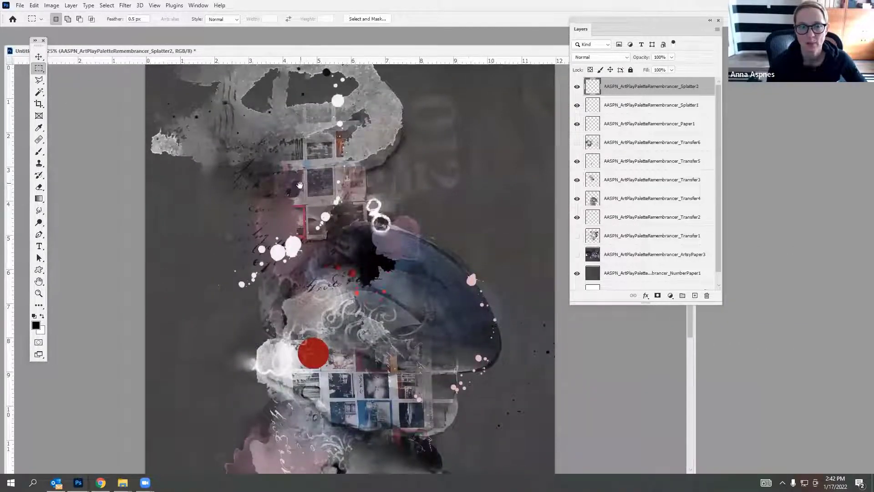
pyautogui.moveTo(300, 185)
pyautogui.mouseDown()
pyautogui.moveTo(406, 184)
pyautogui.moveTo(270, 180)
pyautogui.moveTo(279, 141)
pyautogui.moveTo(298, 175)
pyautogui.mouseUp()
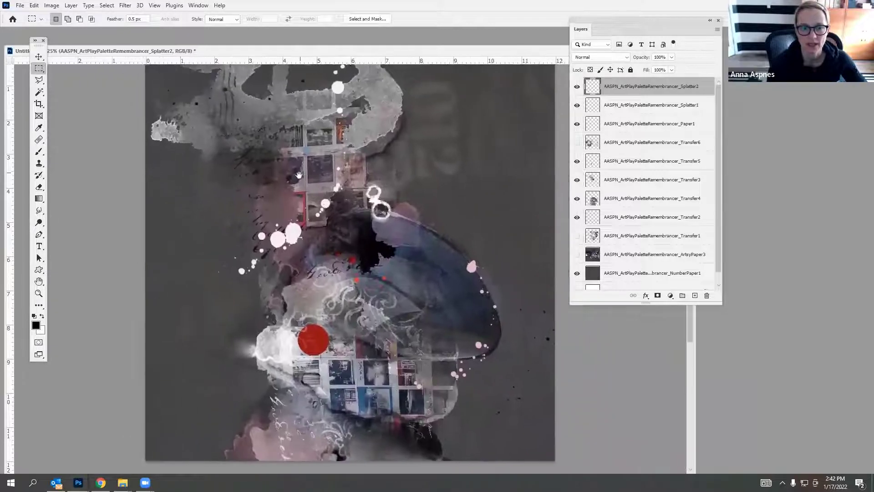
pyautogui.click(34, 6)
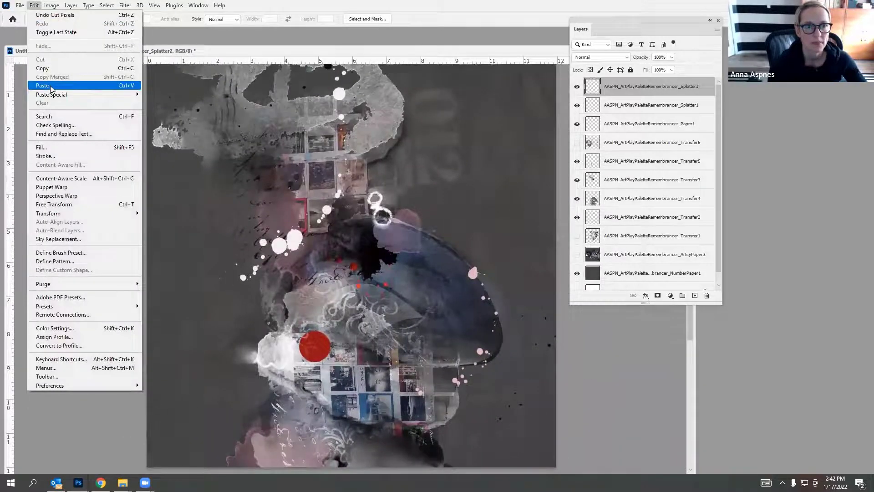
pyautogui.click(29, 87)
pyautogui.click(39, 56)
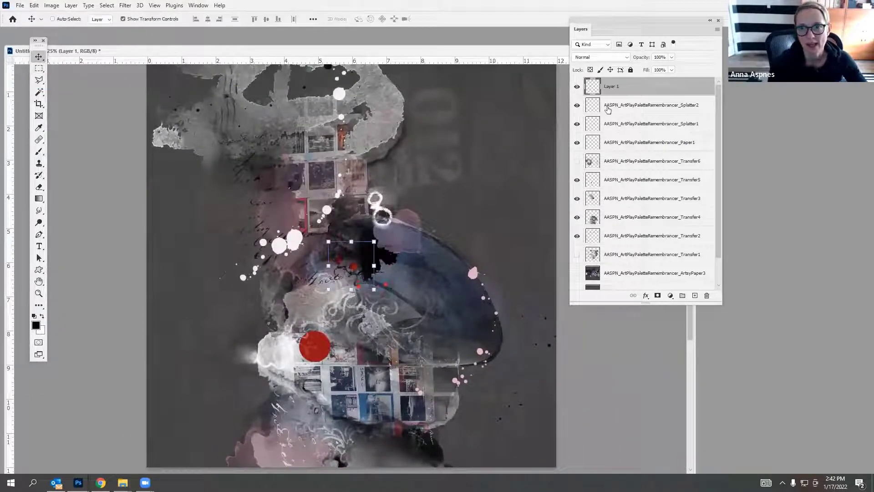
# Toggle the pasted squiggle's layer to locate it, and move the squiggle up beside the two white rings.
pyautogui.click(577, 87)
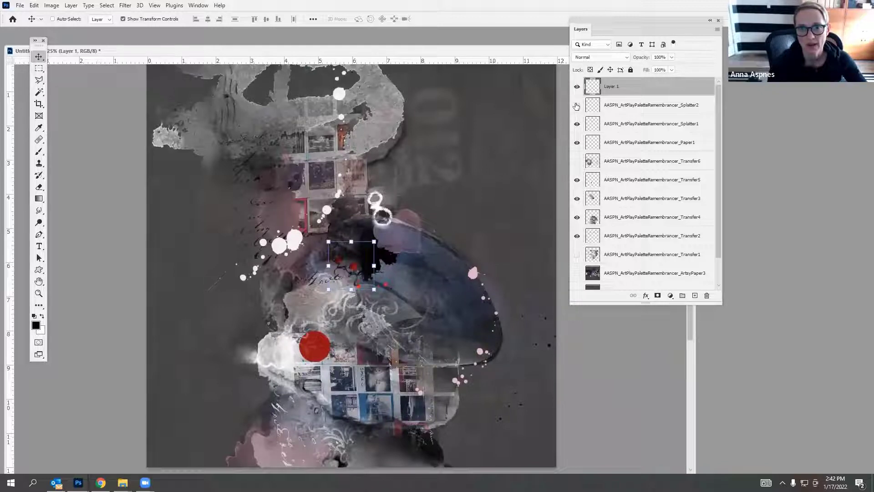
pyautogui.click(577, 87)
pyautogui.click(577, 86)
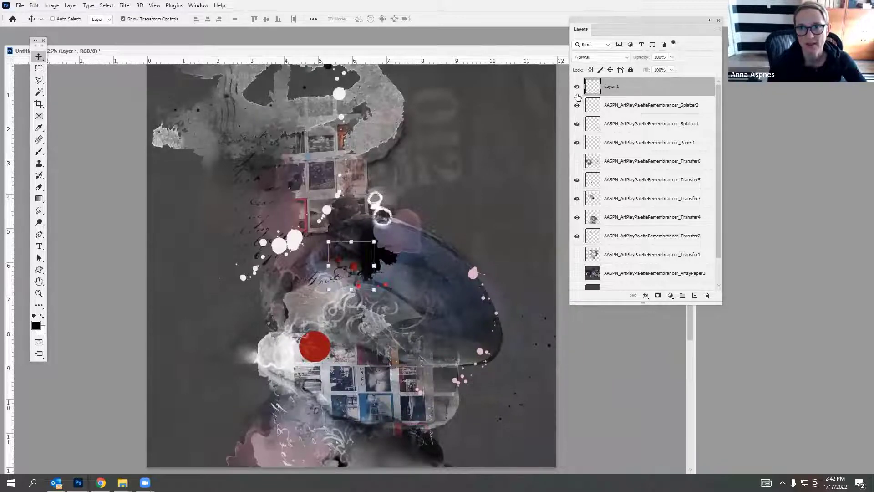
pyautogui.moveTo(364, 266); pyautogui.dragTo(397, 176)
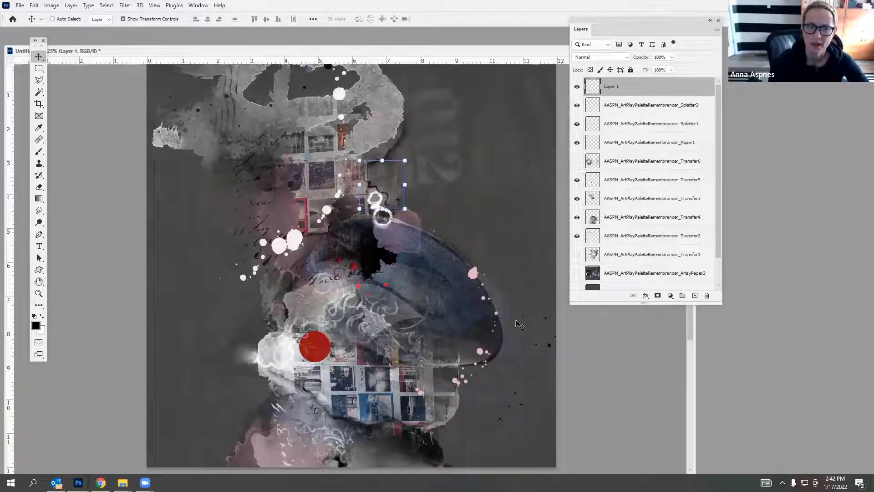
# Switch to File Explorer and open the Remembrancer FotoBlendz No 1A folder in the Remembrancer collection.
pyautogui.rightClick(122, 483)
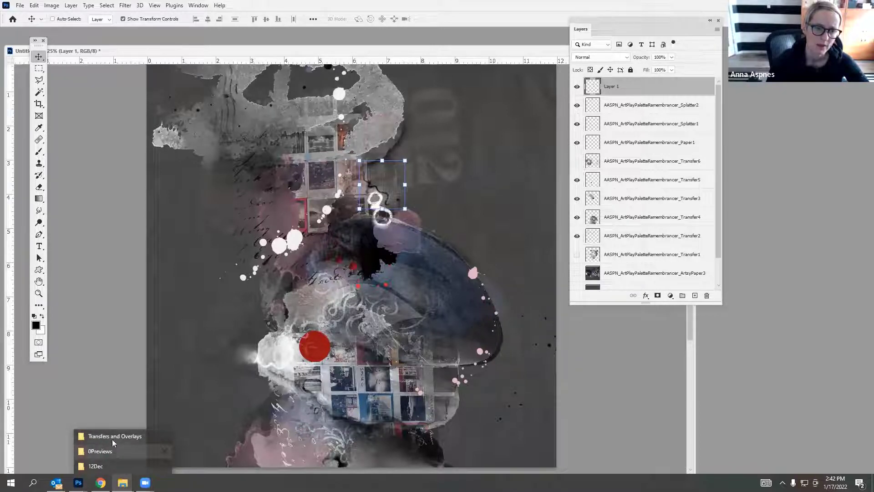
pyautogui.click(101, 436)
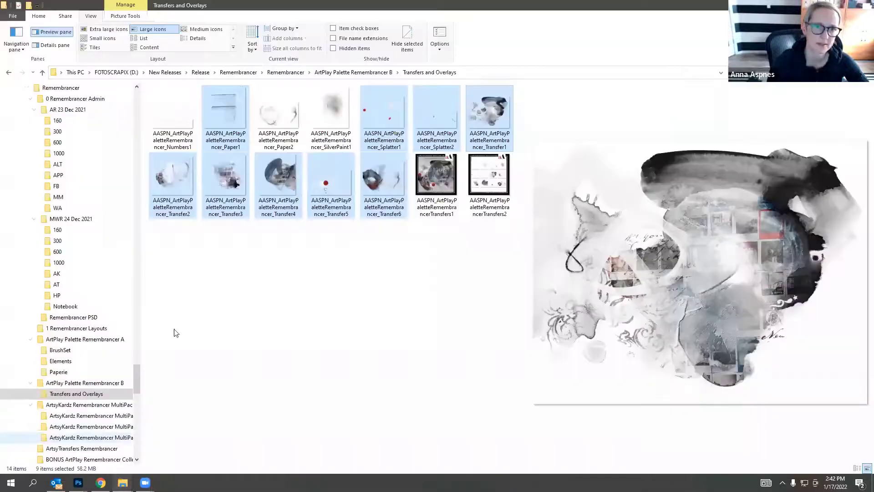
pyautogui.click(285, 72)
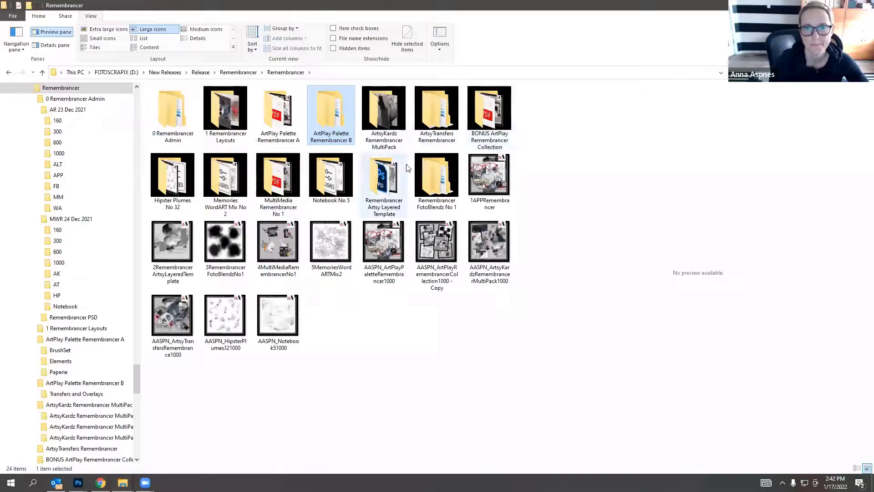
pyautogui.click(437, 184)
pyautogui.doubleClick(444, 187)
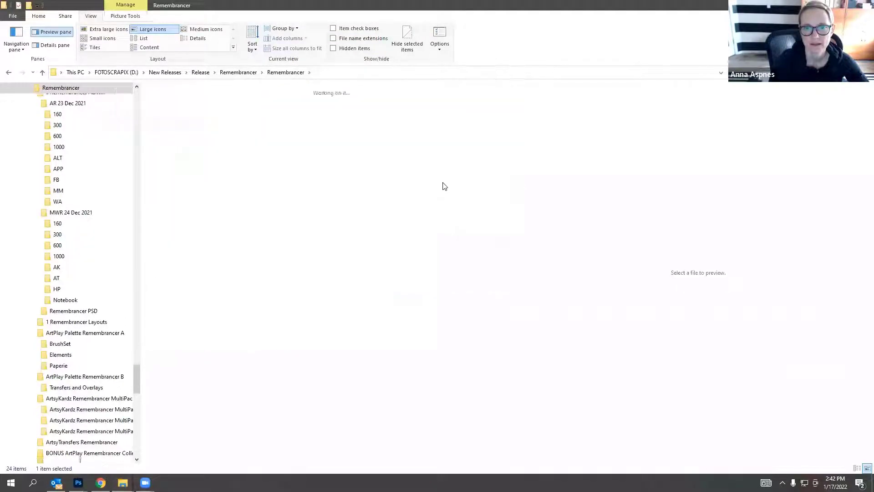
pyautogui.doubleClick(172, 113)
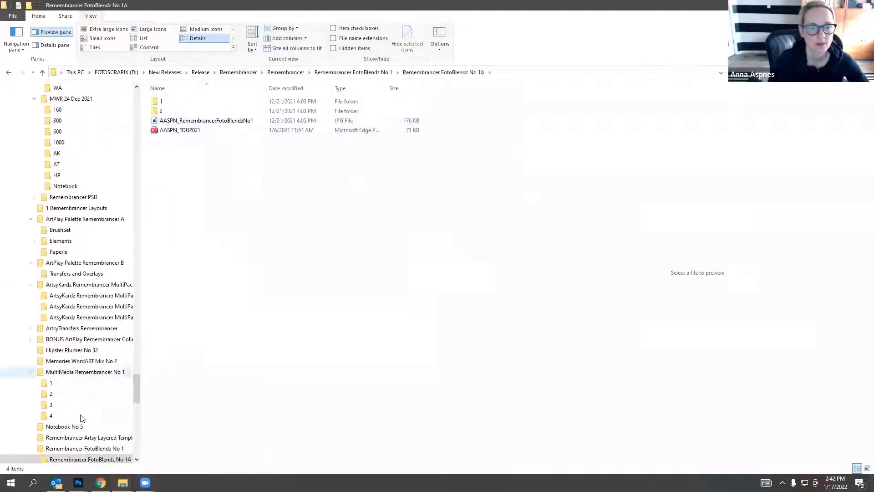
pyautogui.click(79, 482)
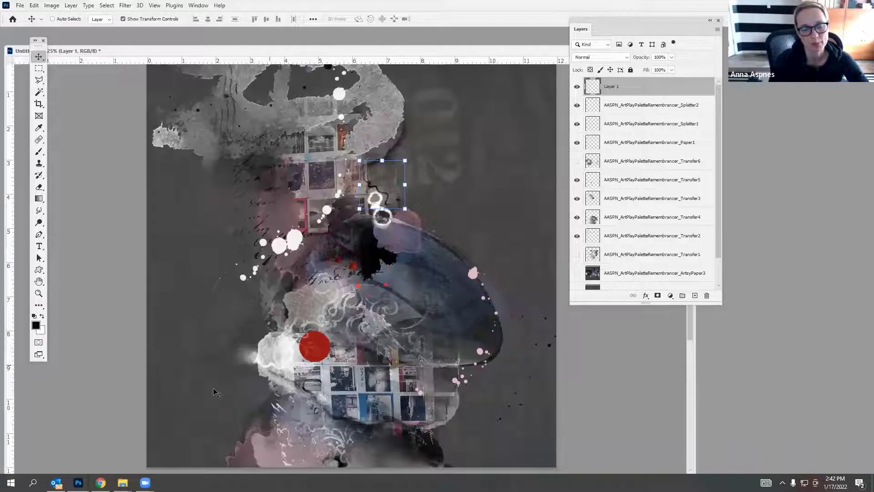
# Open the layered PSD of RemembrancerFotoBlendz1_2 from folder 2 of Remembrancer FotoBlendz No 1A in Photoshop.
pyautogui.rightClick(122, 482)
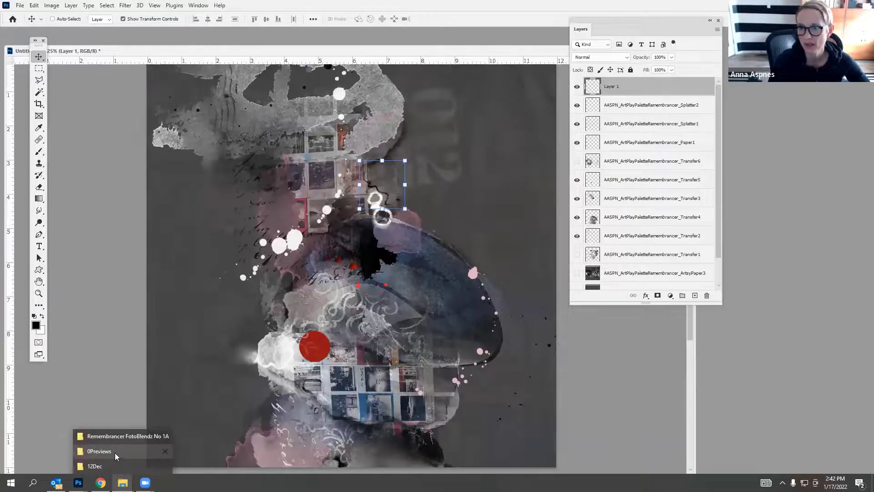
pyautogui.click(121, 438)
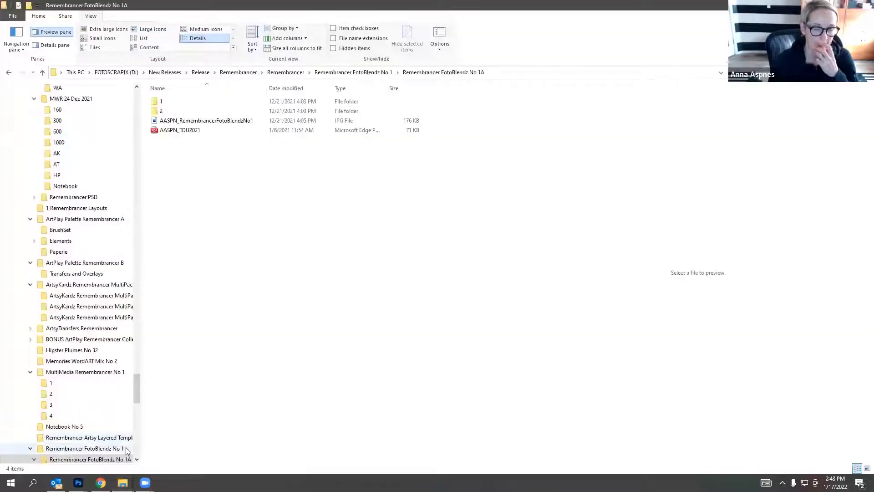
pyautogui.doubleClick(180, 112)
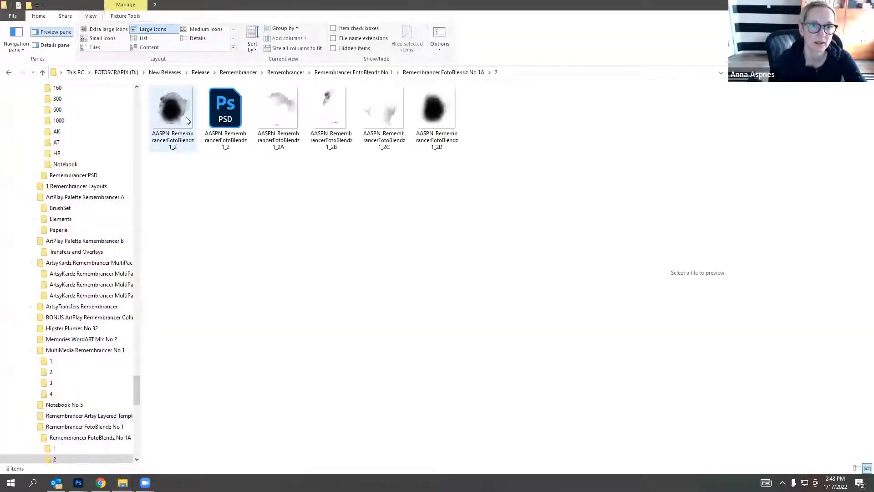
pyautogui.click(187, 120)
pyautogui.moveTo(226, 112); pyautogui.dragTo(108, 33)
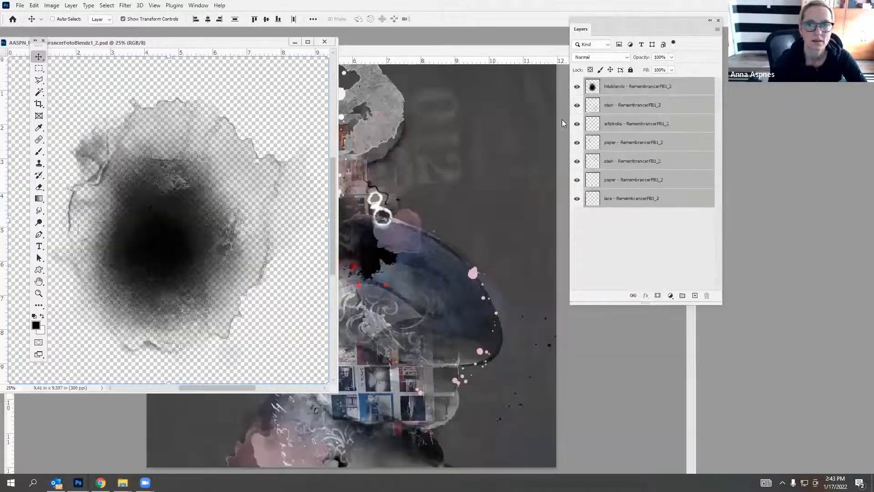
# Copy all the FotoBlendz1_2 layers into the layout, rotate them together and place the black mask over the upper left of the page.
pyautogui.moveTo(180, 197); pyautogui.dragTo(432, 196)
pyautogui.moveTo(509, 130); pyautogui.dragTo(437, 130)
pyautogui.moveTo(376, 249); pyautogui.dragTo(416, 248)
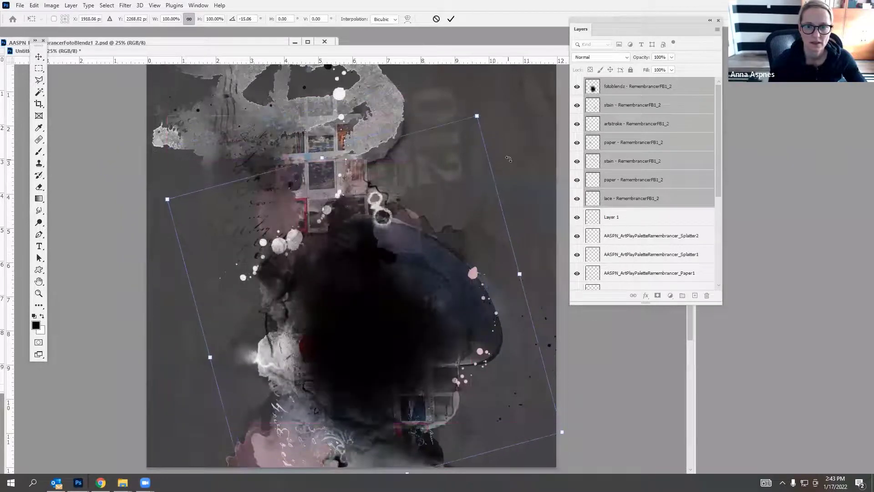
pyautogui.moveTo(503, 160); pyautogui.dragTo(312, 186)
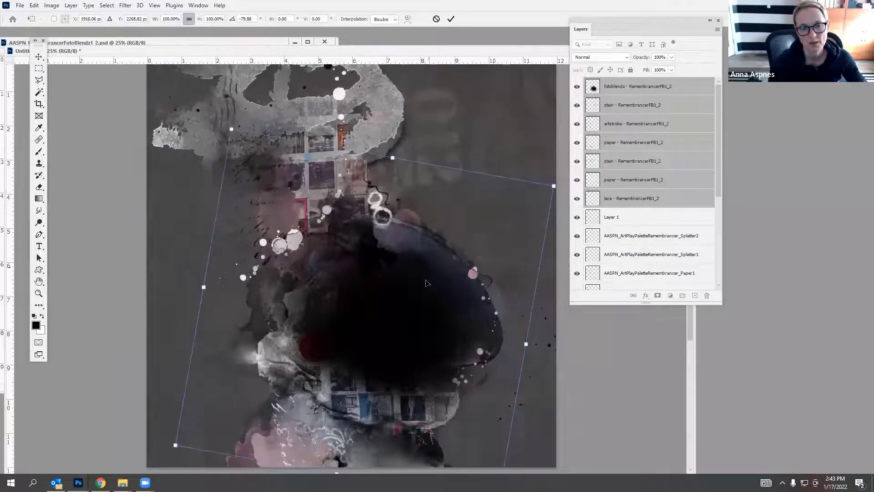
pyautogui.moveTo(427, 284); pyautogui.dragTo(339, 187)
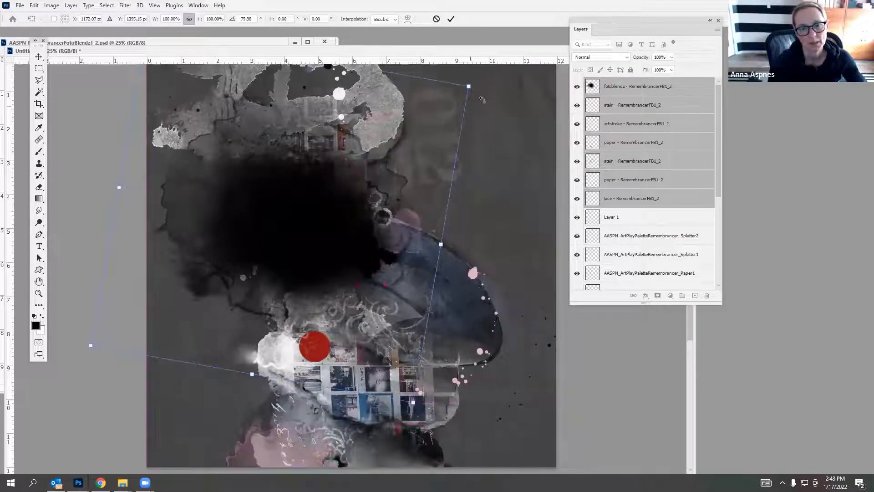
pyautogui.moveTo(485, 98); pyautogui.dragTo(426, 263)
pyautogui.moveTo(331, 216); pyautogui.dragTo(326, 213)
pyautogui.click(451, 19)
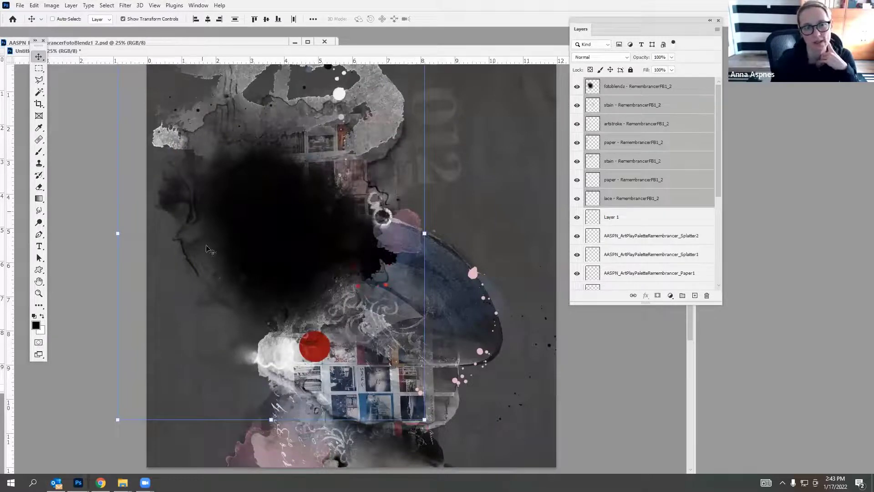
# Select only the fotoblendz layer in the layout and open photo IMG_8302 from the 12Dec folder in Photoshop.
pyautogui.click(596, 89)
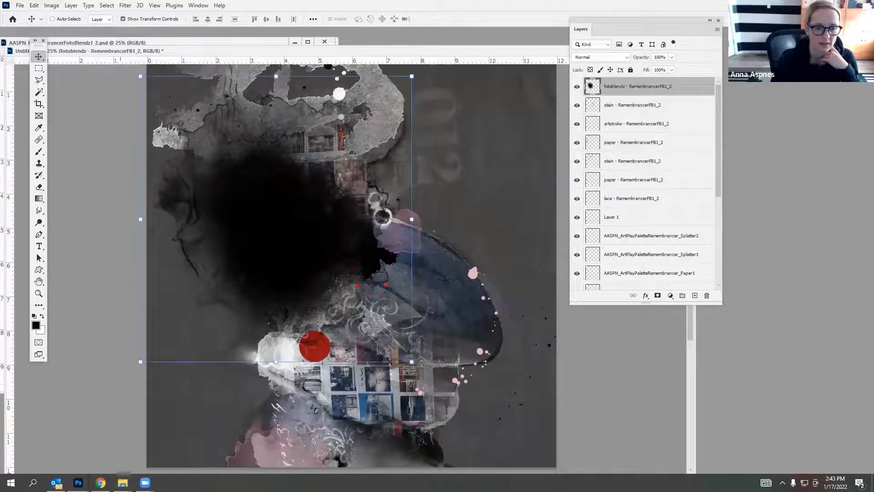
pyautogui.moveTo(123, 483)
pyautogui.click(112, 466)
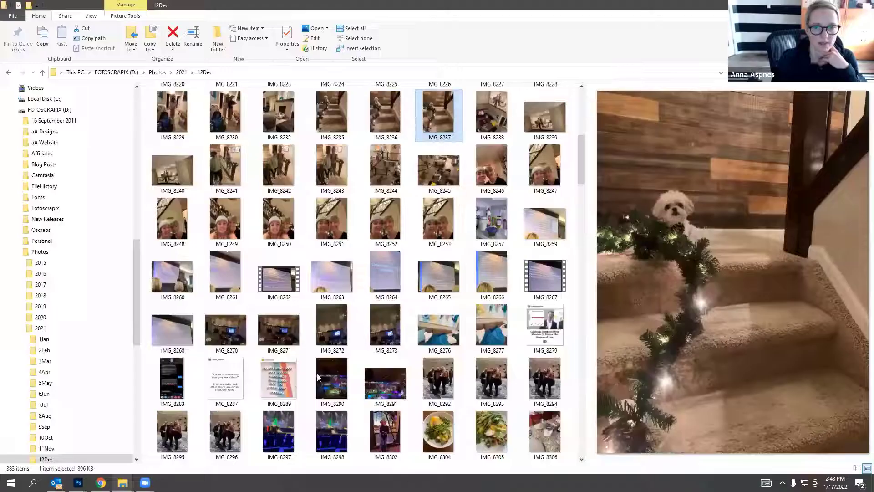
pyautogui.moveTo(586, 197)
pyautogui.mouseDown()
pyautogui.moveTo(585, 181)
pyautogui.moveTo(585, 209)
pyautogui.mouseUp()
pyautogui.click(385, 252)
pyautogui.moveTo(408, 247); pyautogui.dragTo(75, 39)
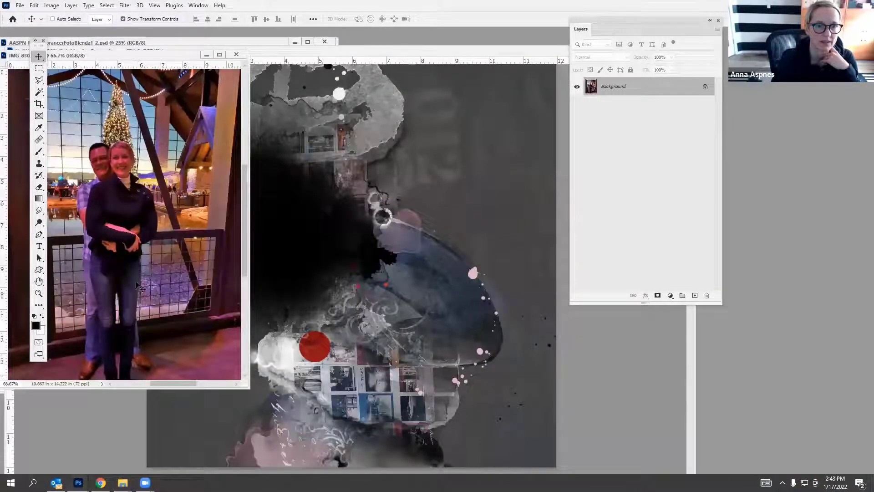
# Copy the couple photo onto the layout, enlarge it over the black mask and clip it to the fotoblendz layer.
pyautogui.moveTo(135, 198); pyautogui.dragTo(242, 263)
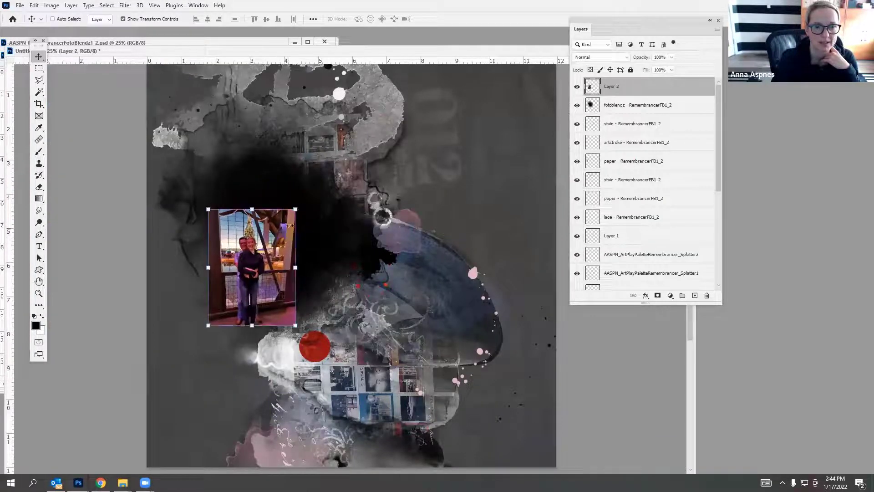
pyautogui.moveTo(301, 202); pyautogui.dragTo(378, 99)
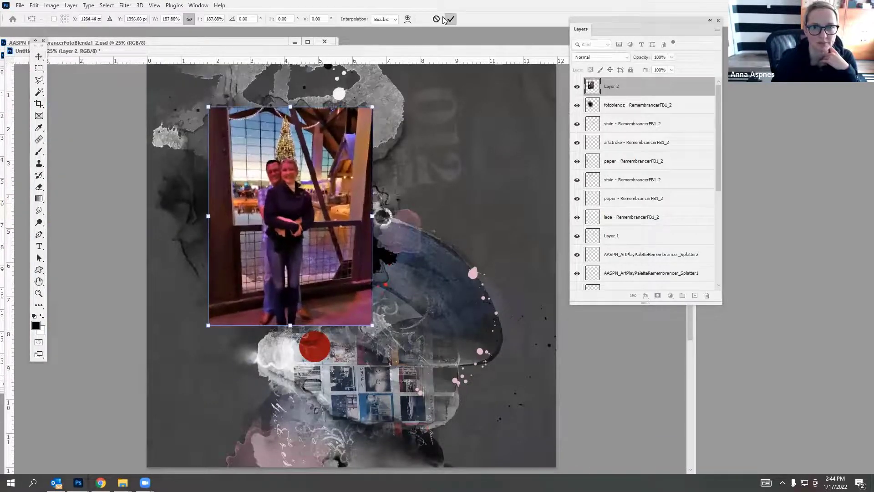
pyautogui.click(450, 18)
pyautogui.click(71, 5)
pyautogui.click(155, 165)
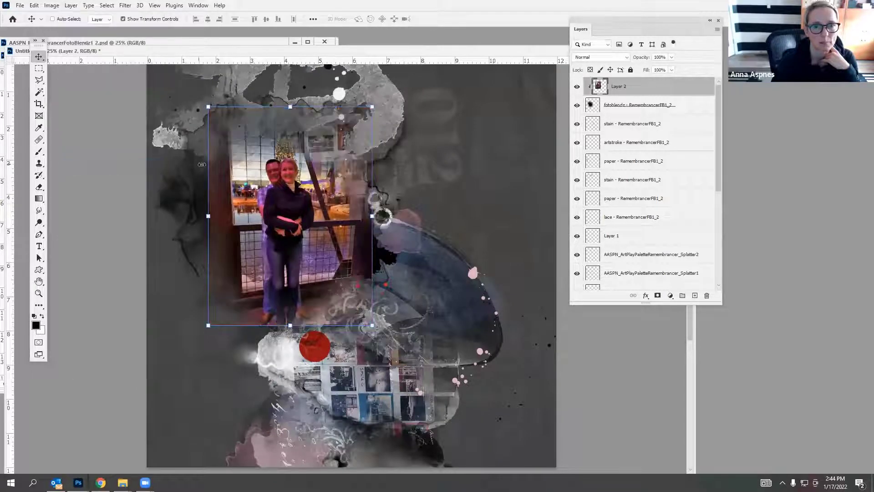
# Try repositioning and enlarging the clipped couple photo, cancel the scaling and delete the photo's layer.
pyautogui.moveTo(286, 170); pyautogui.dragTo(265, 177)
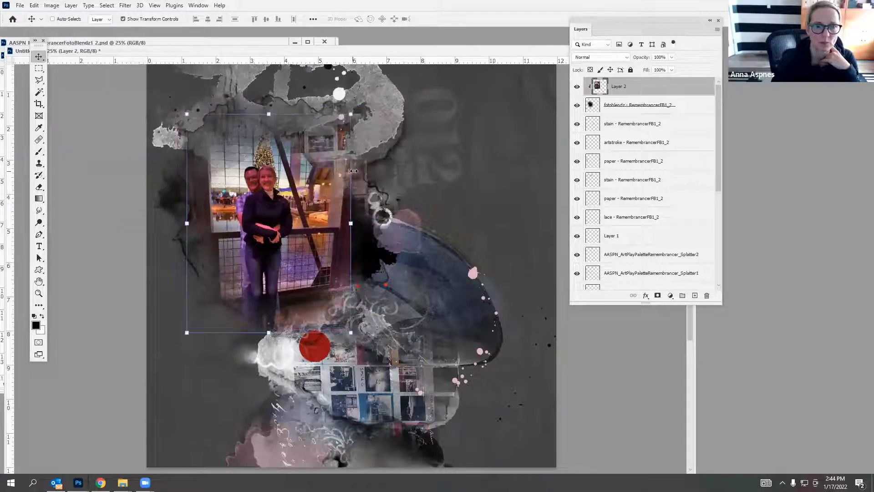
pyautogui.moveTo(363, 144); pyautogui.dragTo(388, 92)
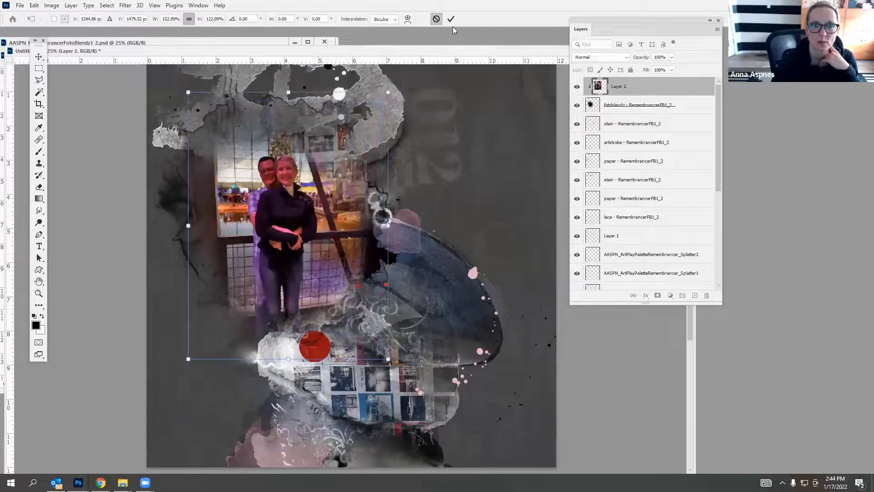
pyautogui.click(437, 19)
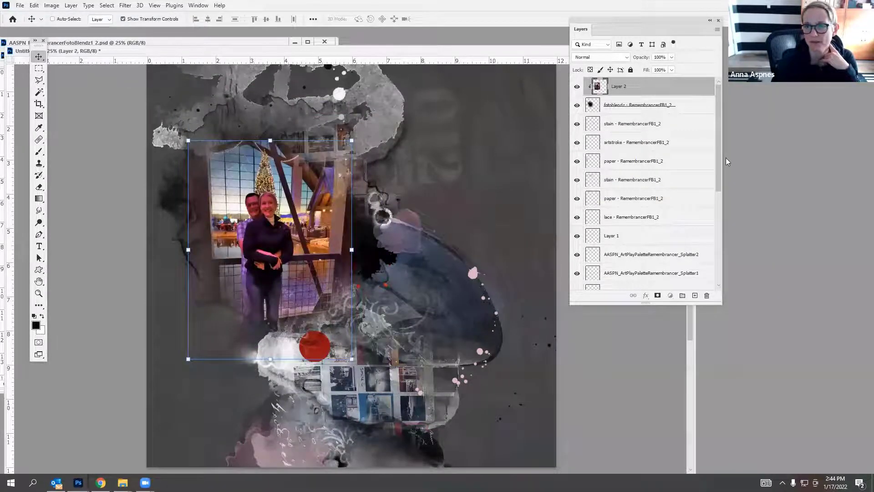
pyautogui.moveTo(675, 83); pyautogui.dragTo(706, 294)
# Look through the 12Dec photo folder for another picture and return to the 2021 folder.
pyautogui.moveTo(122, 482)
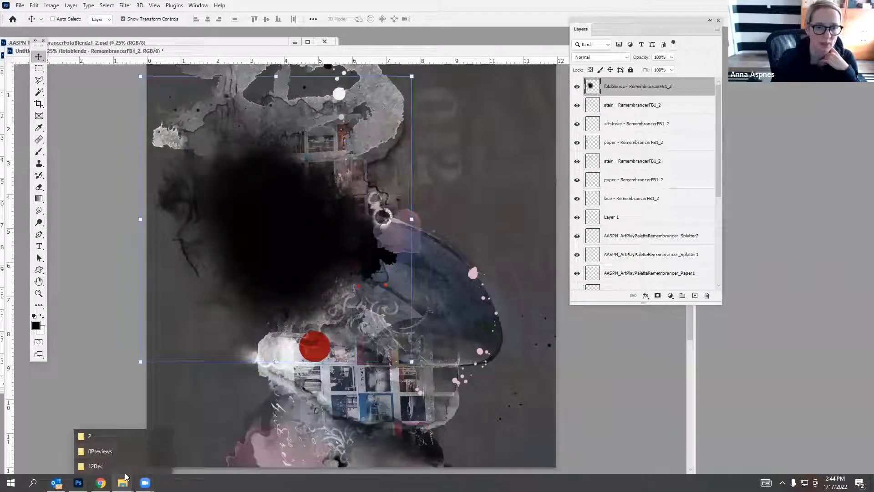
pyautogui.click(114, 464)
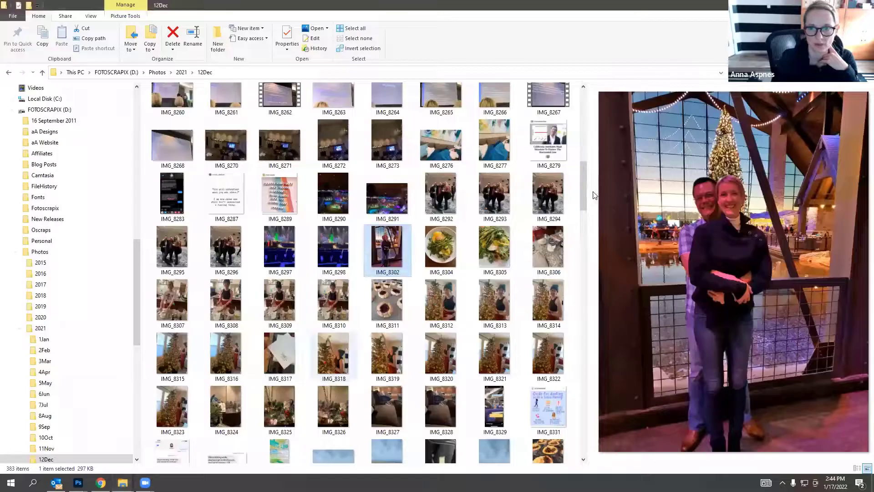
pyautogui.moveTo(585, 217); pyautogui.dragTo(619, 426)
pyautogui.scroll(-13, 164, 89)
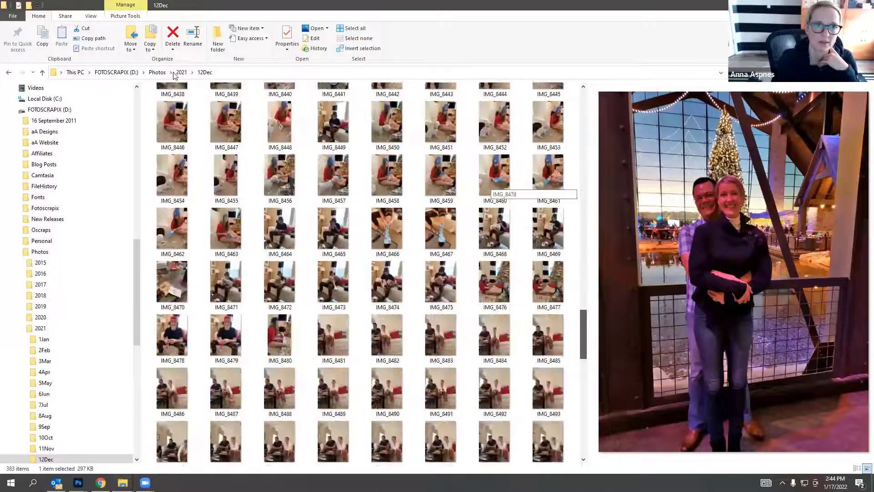
pyautogui.scroll(18, 173, 93)
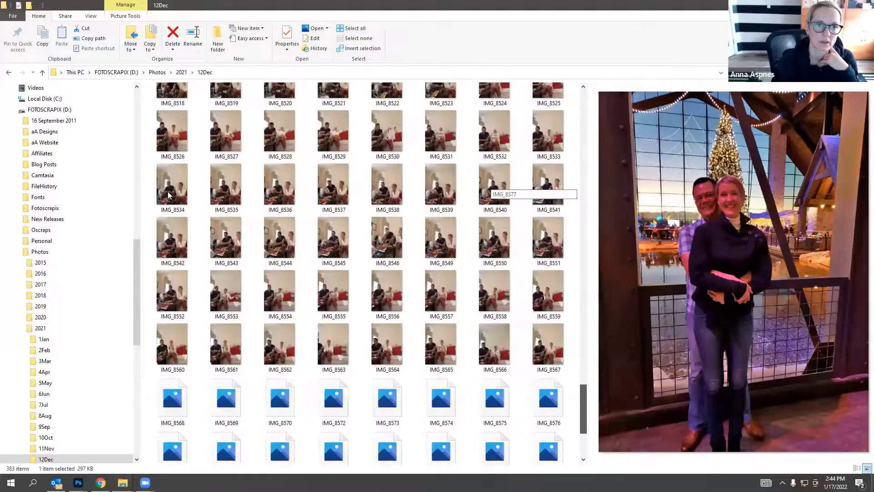
pyautogui.hotkey('alt', 'Left')
pyautogui.hotkey('alt', 'Left')
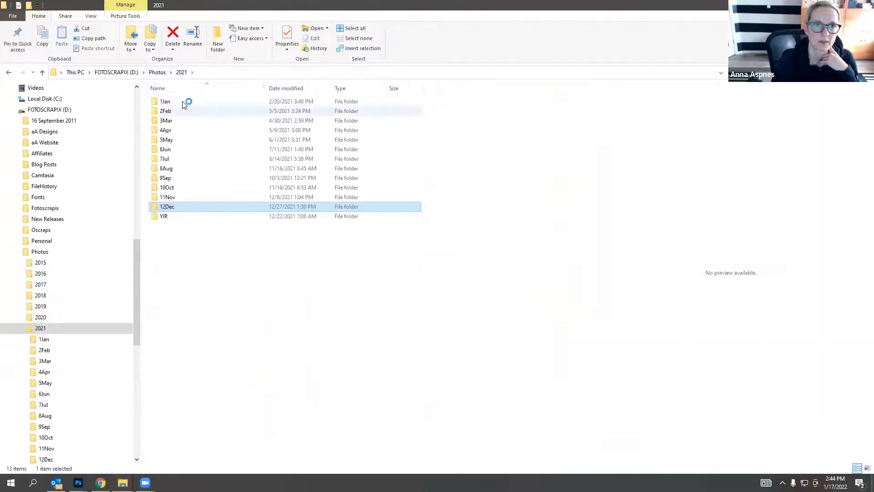
# Browse the iCloud Photos folder in 11Nov and preview candidate portraits, including IMG_8087, IMG_8088 and IMG_8092.
pyautogui.moveTo(586, 157); pyautogui.dragTo(589, 265)
pyautogui.scroll(-5, 588, 300)
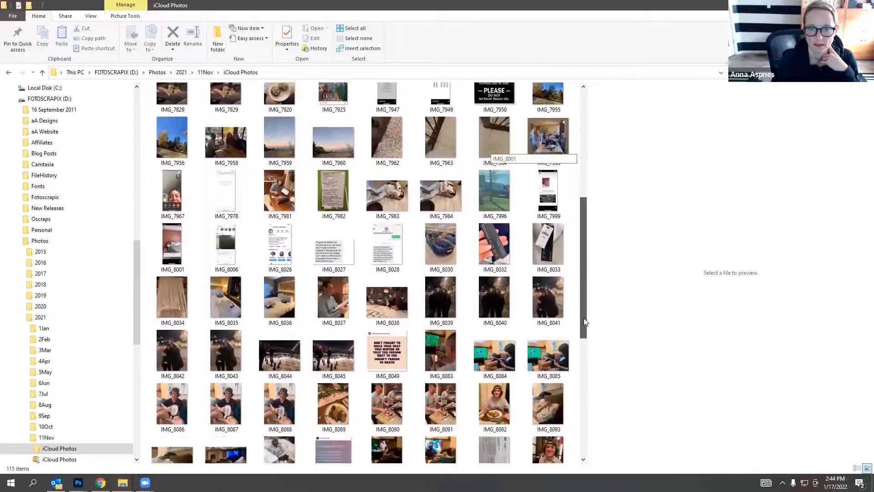
pyautogui.scroll(-2, 588, 362)
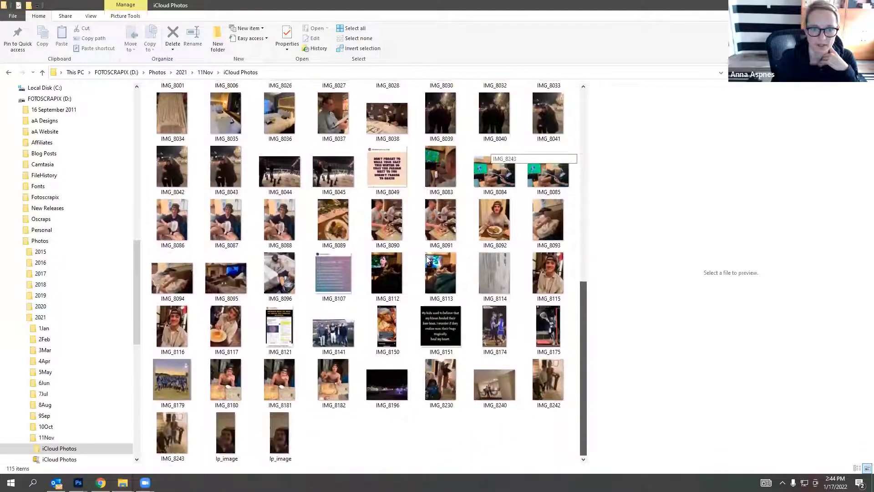
pyautogui.click(237, 218)
pyautogui.click(268, 221)
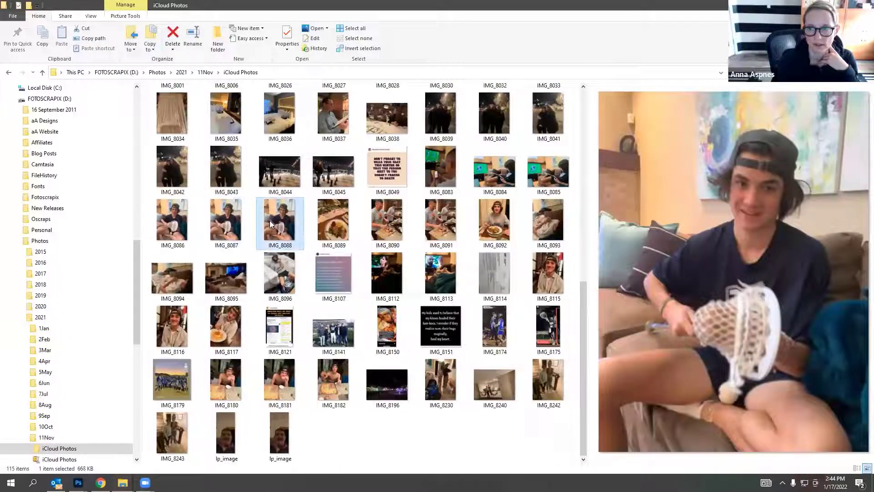
pyautogui.click(506, 212)
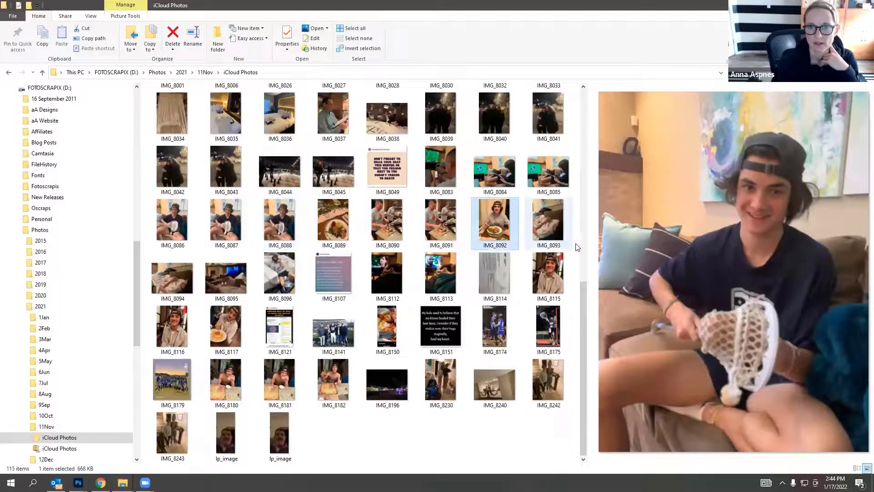
# Open photo IMG_8115 in Photoshop and copy it onto the layout over the black fotoblendz mask.
pyautogui.click(546, 274)
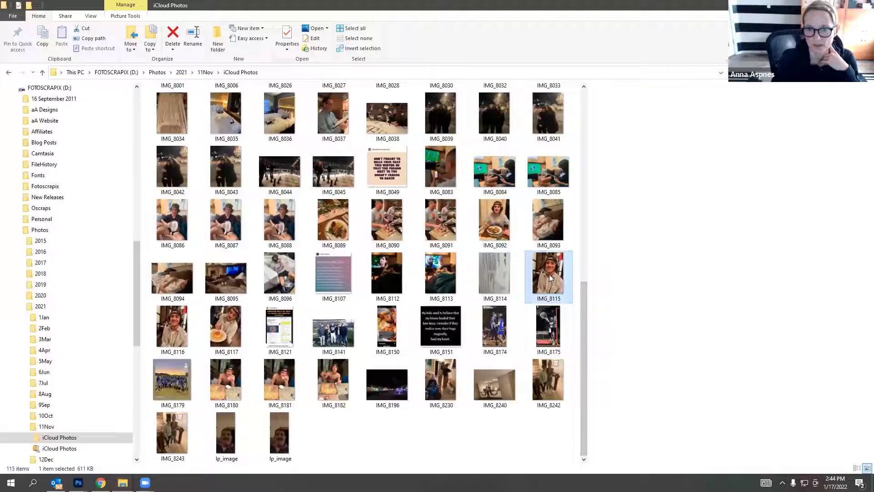
pyautogui.moveTo(560, 256); pyautogui.dragTo(101, 31)
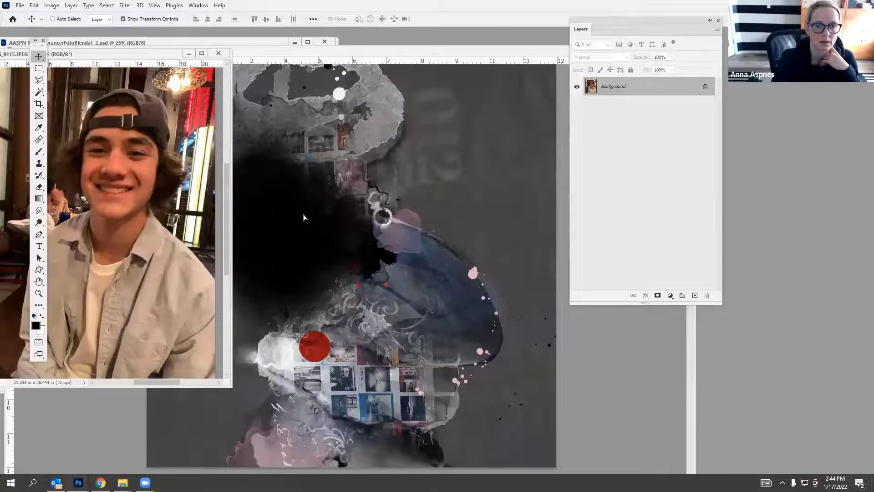
pyautogui.moveTo(305, 217); pyautogui.dragTo(277, 188)
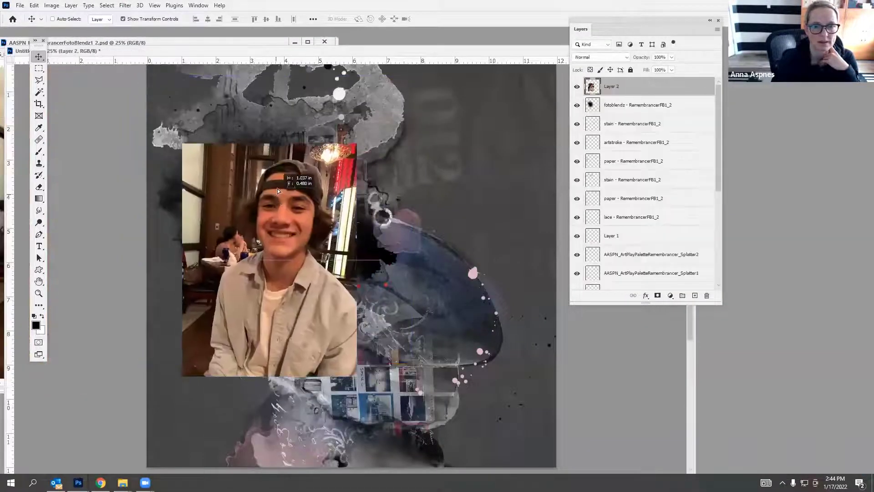
# Enlarge the portrait photo to about 110.7% over the layout and clip it to the fotoblendz mask beneath.
pyautogui.moveTo(357, 135); pyautogui.dragTo(375, 111)
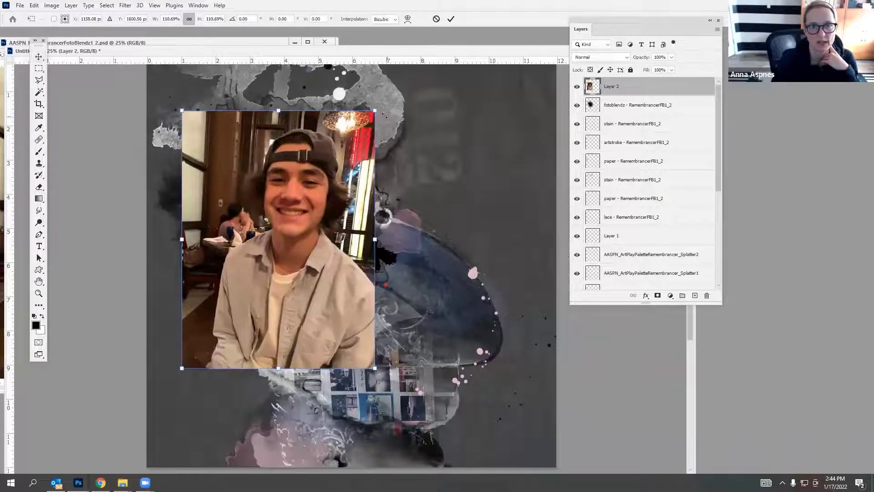
pyautogui.click(450, 18)
pyautogui.click(71, 5)
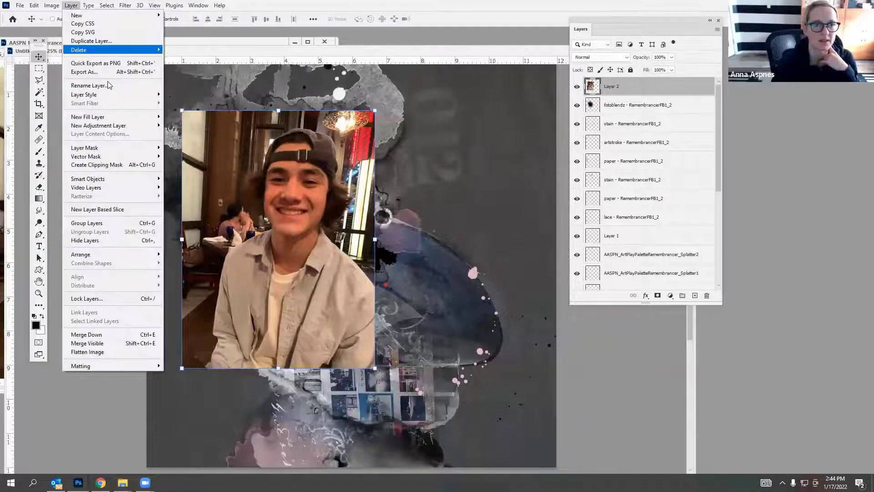
pyautogui.click(91, 164)
# Reposition the clipped portrait within the mask and enlarge it to about 114%.
pyautogui.moveTo(317, 224); pyautogui.dragTo(303, 239)
pyautogui.moveTo(365, 123)
pyautogui.mouseDown()
pyautogui.moveTo(391, 88)
pyautogui.moveTo(369, 117)
pyautogui.mouseUp()
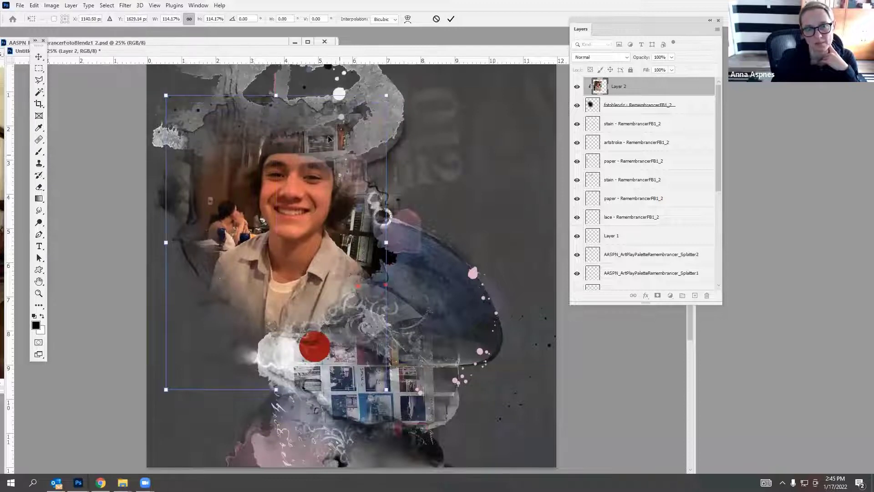
pyautogui.click(450, 19)
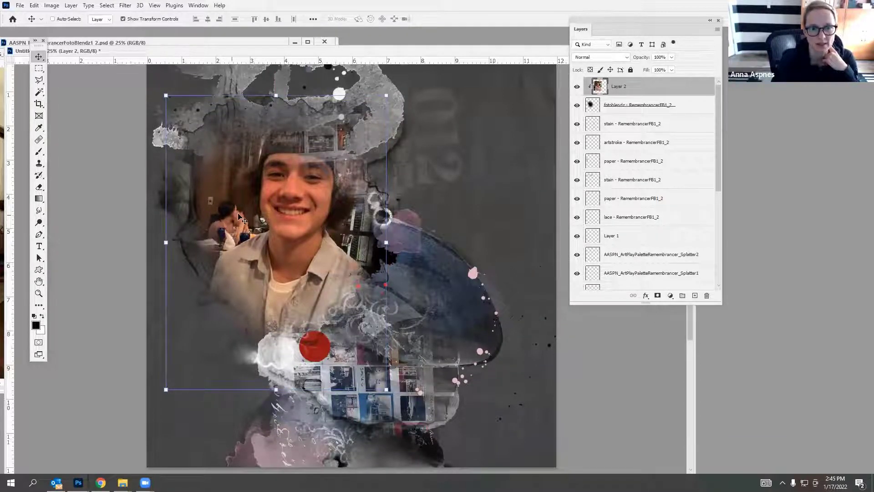
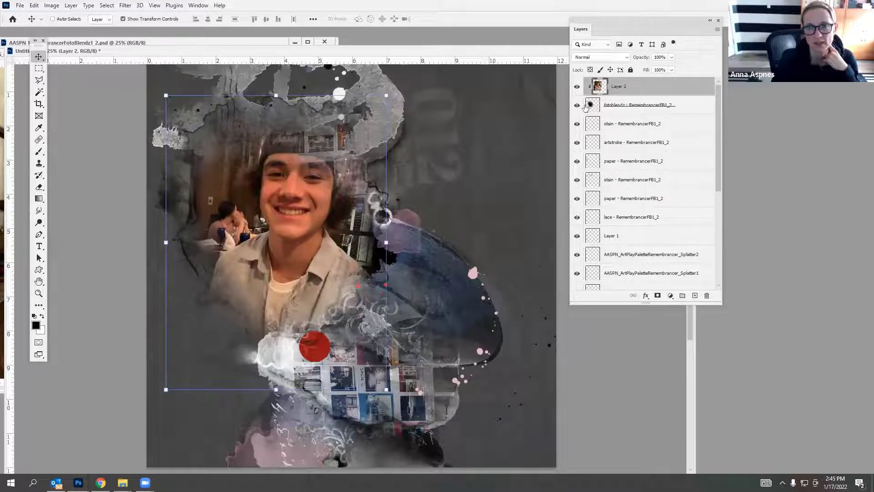
# On the fotoblendz mask layer, stamp a textured brush at about 1457 px over the face to reveal more of the portrait.
pyautogui.click(586, 106)
pyautogui.click(38, 152)
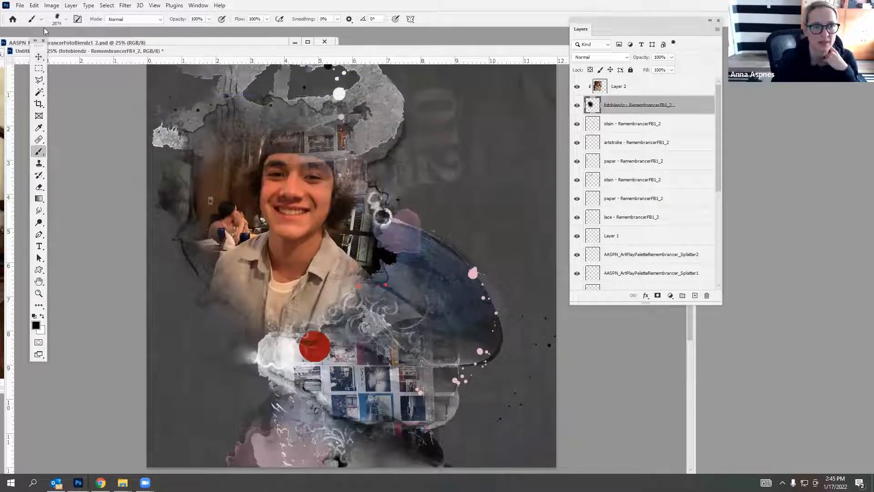
pyautogui.click(66, 19)
pyautogui.moveTo(104, 52); pyautogui.dragTo(101, 52)
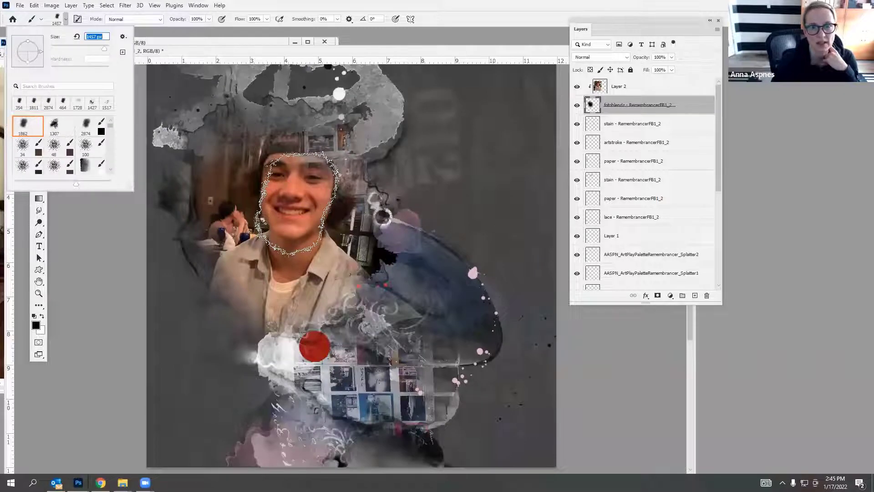
pyautogui.click(294, 210)
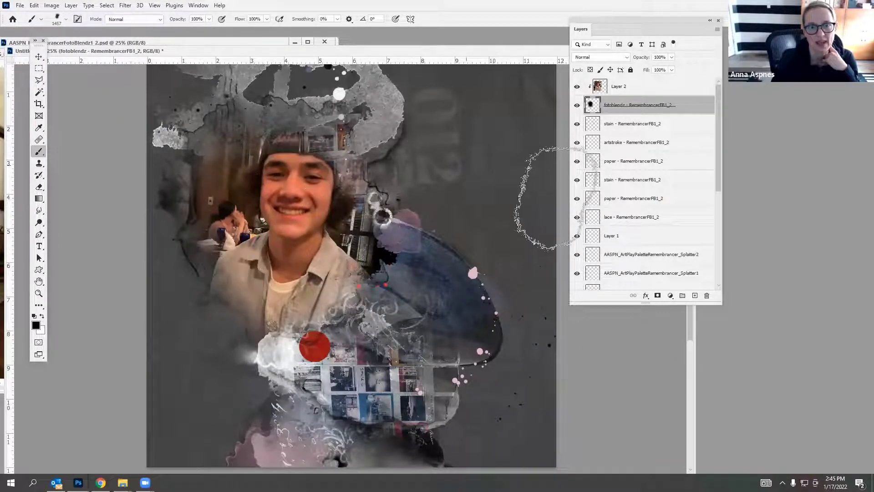
# Desaturate the clipped portrait layer, Layer 2, to black and white.
pyautogui.click(587, 87)
pyautogui.click(52, 5)
pyautogui.moveTo(69, 29)
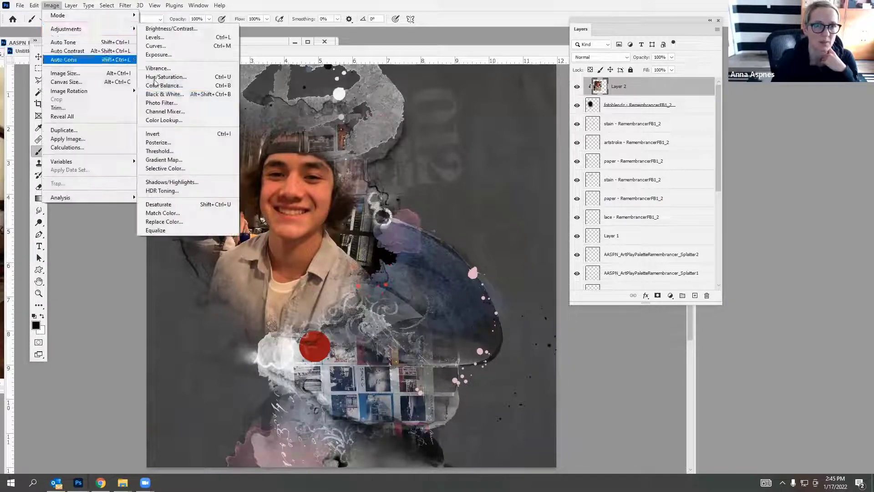
pyautogui.click(165, 205)
# Brighten the black-and-white portrait with a Curves adjustment, mapping input 118 to output 156.
pyautogui.click(52, 5)
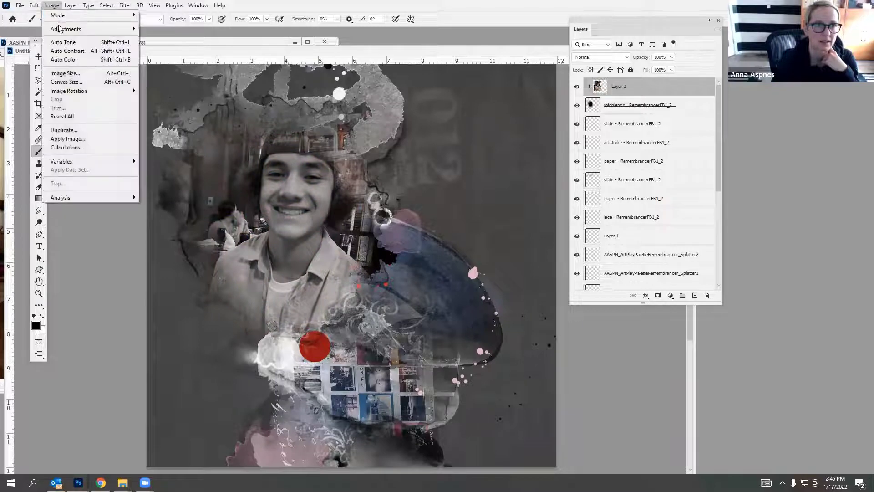
pyautogui.moveTo(59, 29)
pyautogui.click(159, 47)
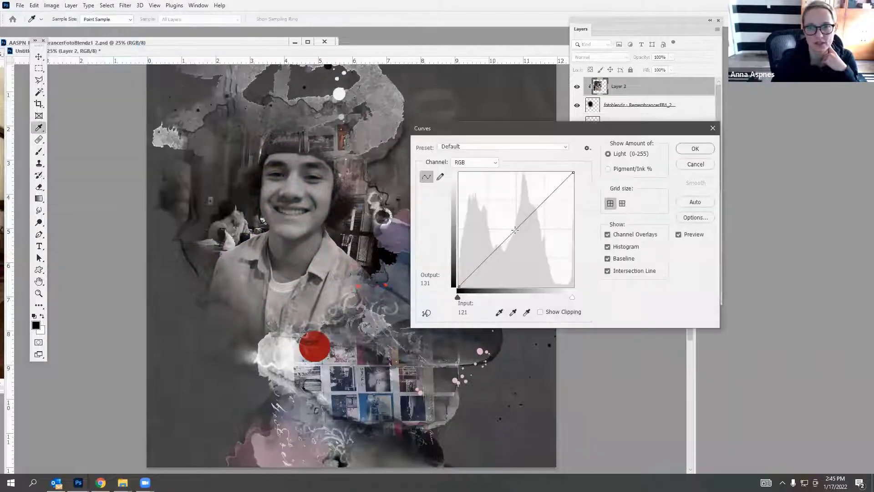
pyautogui.moveTo(207, 255); pyautogui.dragTo(207, 220)
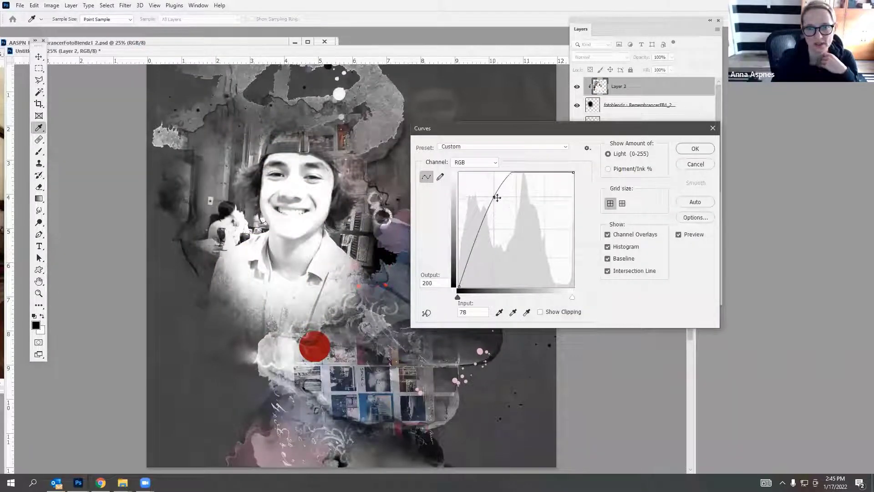
pyautogui.moveTo(497, 197); pyautogui.dragTo(513, 218)
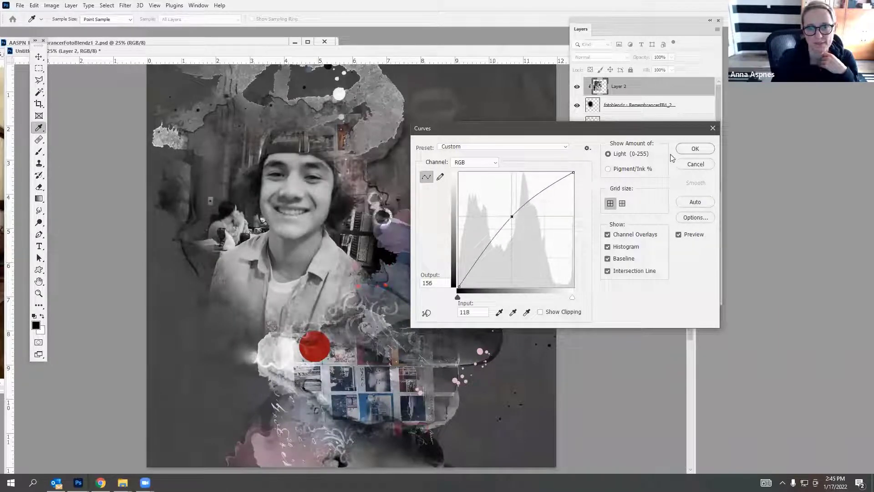
pyautogui.click(695, 149)
# Duplicate the portrait layer, set the copy to Screen blending and lower its opacity to 12%.
pyautogui.moveTo(638, 87); pyautogui.dragTo(694, 295)
pyautogui.click(601, 57)
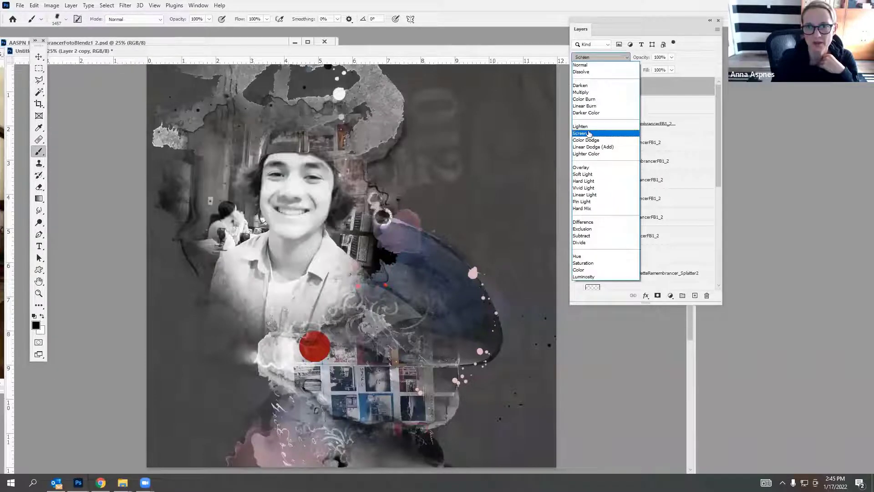
pyautogui.click(589, 133)
pyautogui.click(673, 58)
pyautogui.moveTo(646, 73); pyautogui.dragTo(636, 75)
# Duplicate the Screen copy, change the new copy's blending mode to Overlay and raise its opacity to about 48%.
pyautogui.moveTo(637, 87); pyautogui.dragTo(695, 296)
pyautogui.click(619, 61)
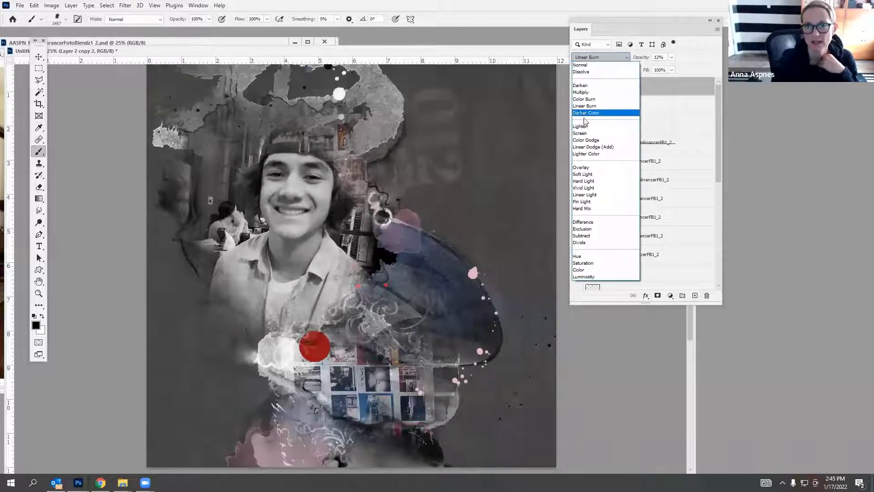
pyautogui.click(581, 167)
pyautogui.click(672, 58)
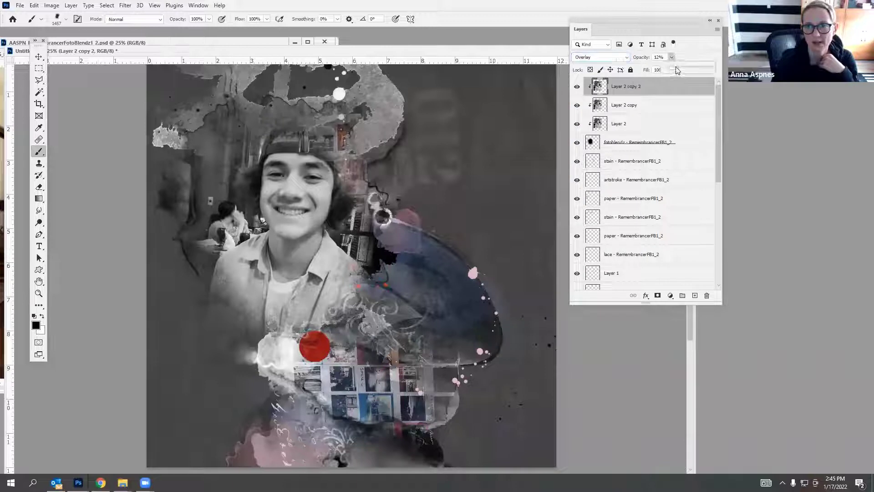
pyautogui.moveTo(693, 66); pyautogui.dragTo(686, 67)
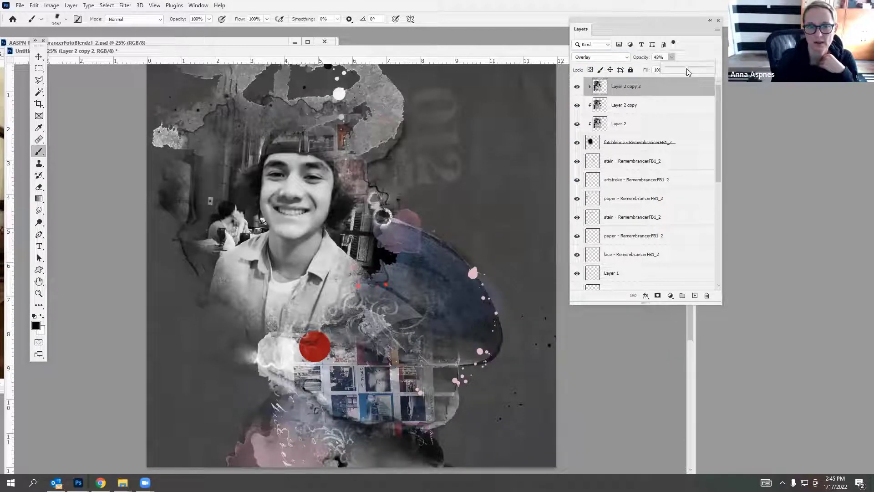
pyautogui.press('Down')
pyautogui.press('Down')
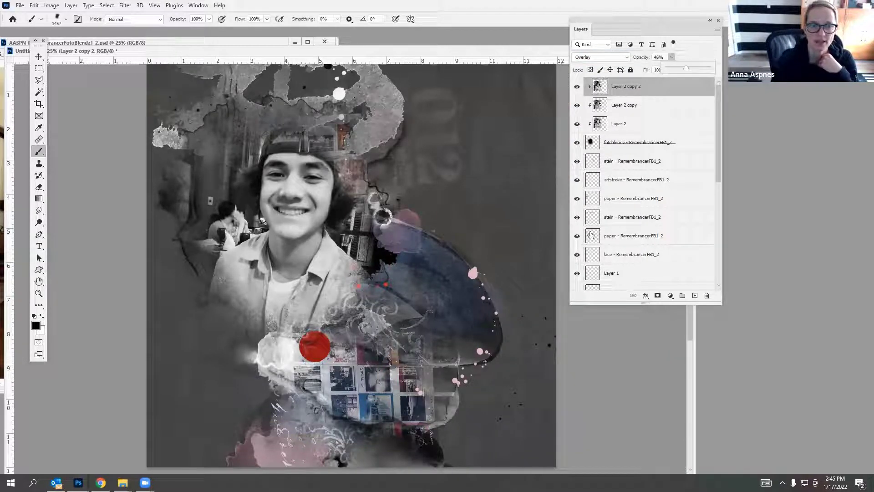
# Erase part of the fotoblendz mask along the shirt's lower-left edge with an enlarged Eraser brush.
pyautogui.click(592, 144)
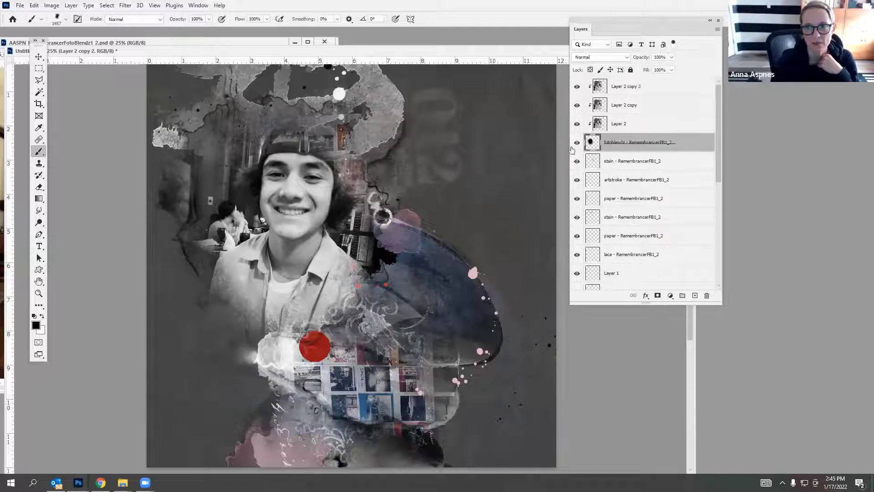
pyautogui.moveTo(246, 300); pyautogui.dragTo(189, 324)
pyautogui.click(39, 188)
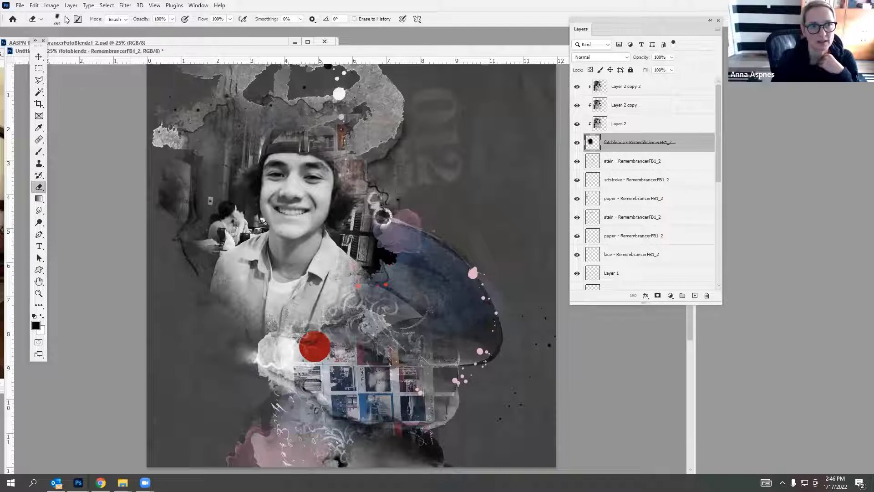
pyautogui.click(66, 18)
pyautogui.press('Return')
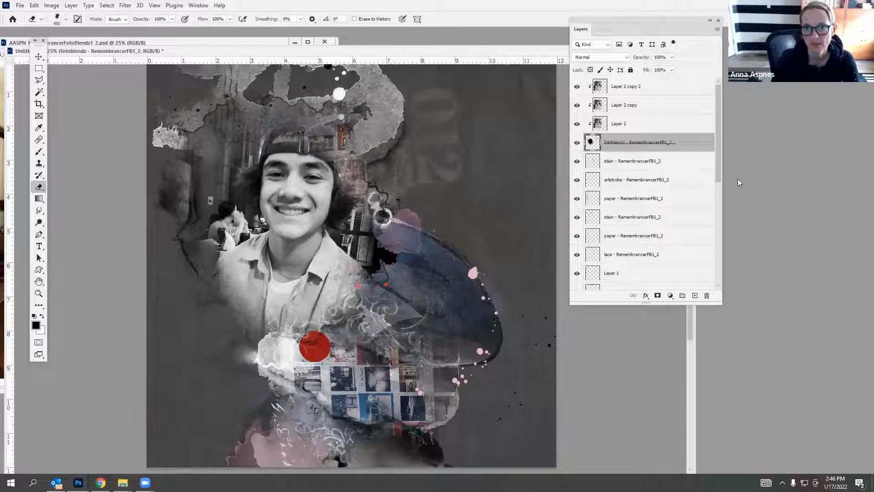
# Toggle the visibility of the paper layer and the stain layer below it to examine what each contributes around the portrait.
pyautogui.click(603, 203)
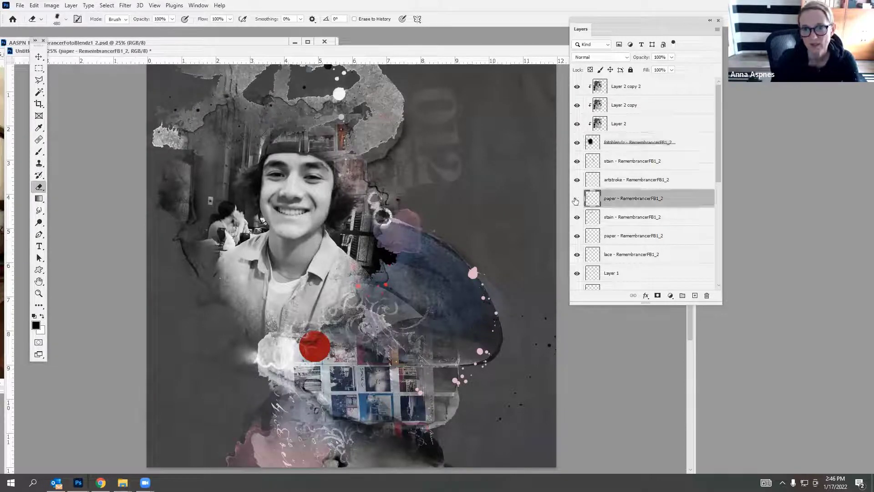
pyautogui.click(575, 200)
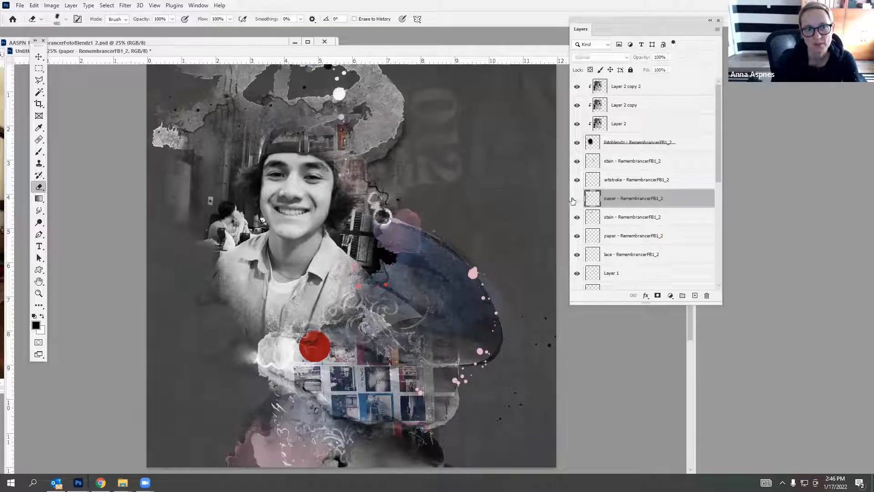
pyautogui.click(576, 199)
pyautogui.click(576, 218)
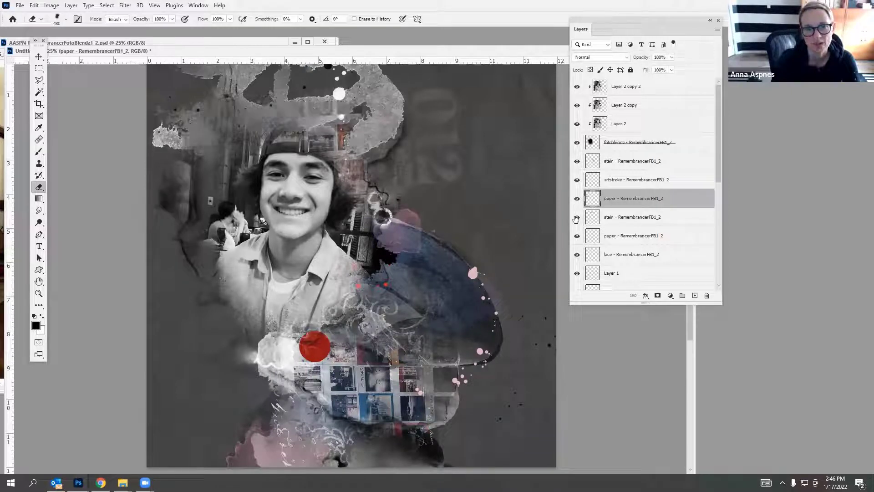
pyautogui.click(576, 218)
pyautogui.click(576, 218)
pyautogui.click(577, 218)
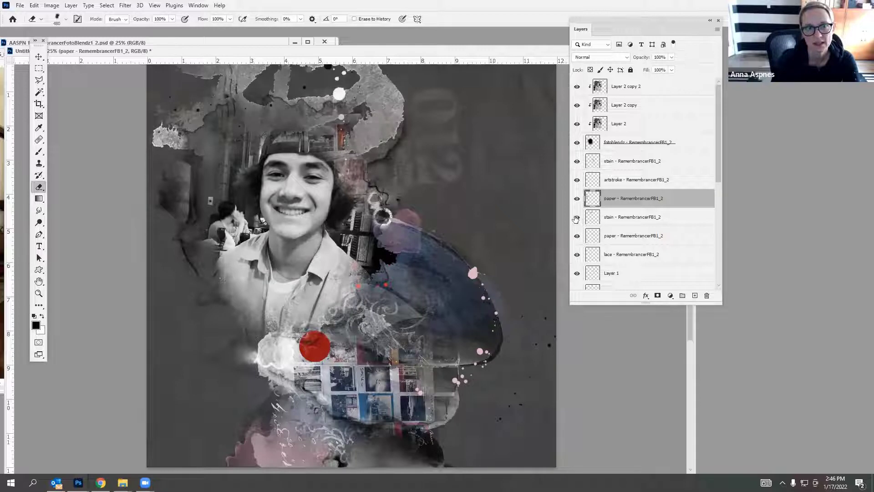
pyautogui.click(577, 218)
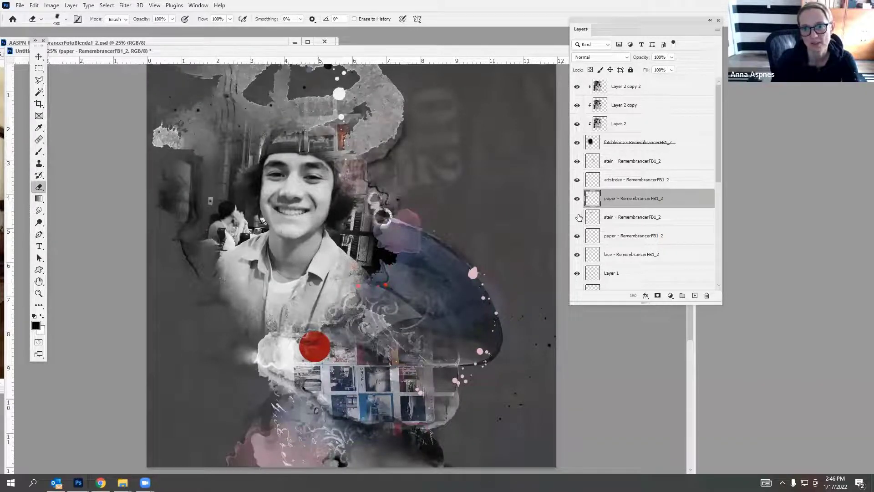
pyautogui.click(577, 217)
# Rotate the stain layer between the two paper layers to about -103° and position it behind the portrait's lower-left side.
pyautogui.click(593, 217)
pyautogui.click(39, 56)
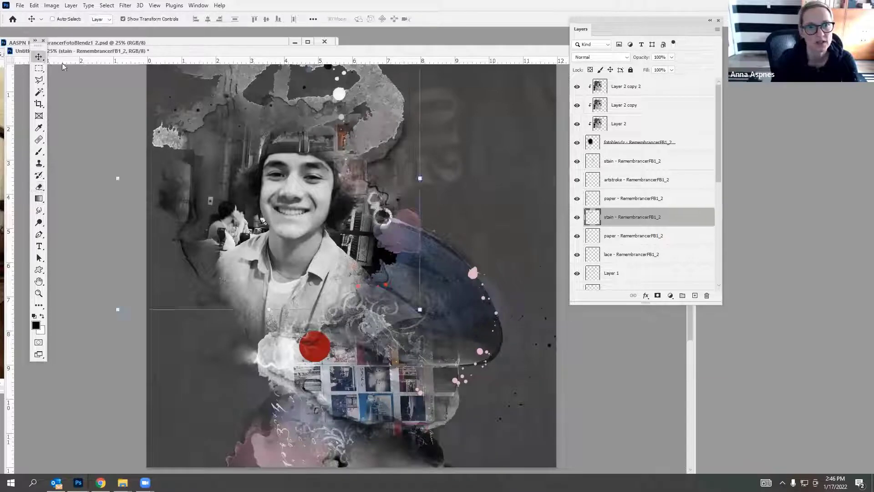
pyautogui.moveTo(428, 152); pyautogui.dragTo(136, 128)
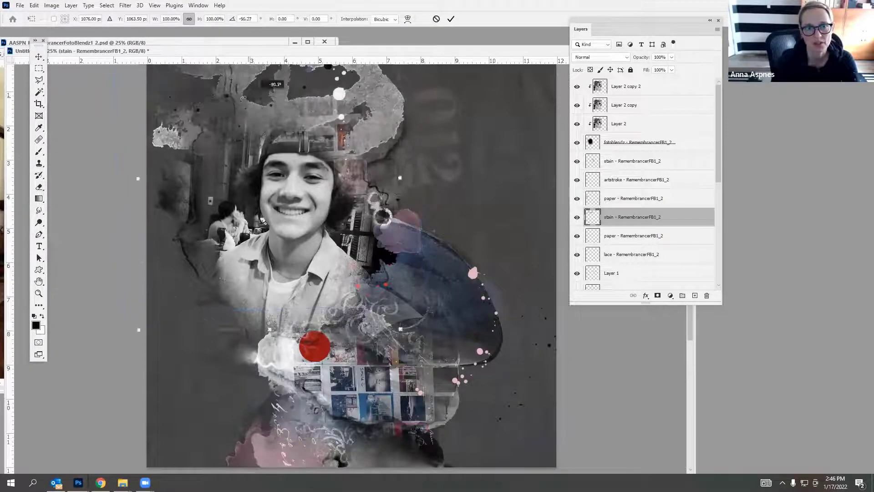
pyautogui.moveTo(272, 121); pyautogui.dragTo(274, 190)
pyautogui.moveTo(435, 163); pyautogui.dragTo(441, 189)
pyautogui.moveTo(319, 192); pyautogui.dragTo(330, 195)
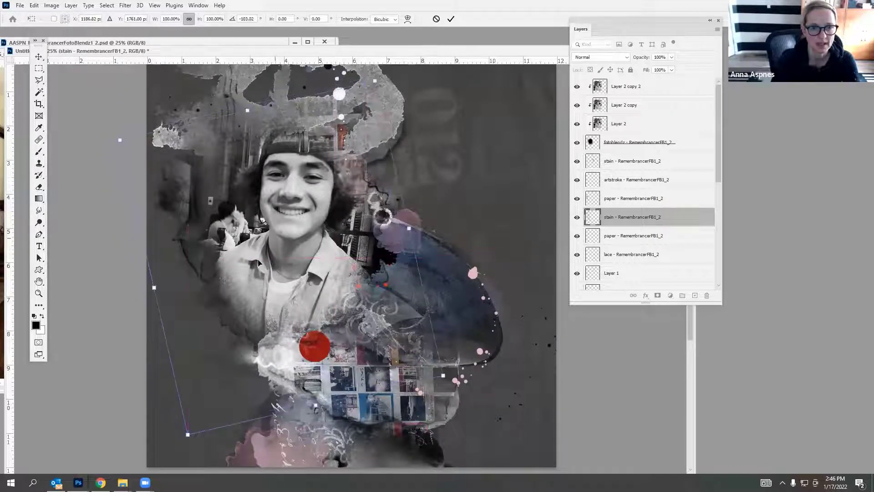
pyautogui.click(450, 19)
# Fill the rotated stain layer with White at 100% opacity, preserving transparency.
pyautogui.click(39, 7)
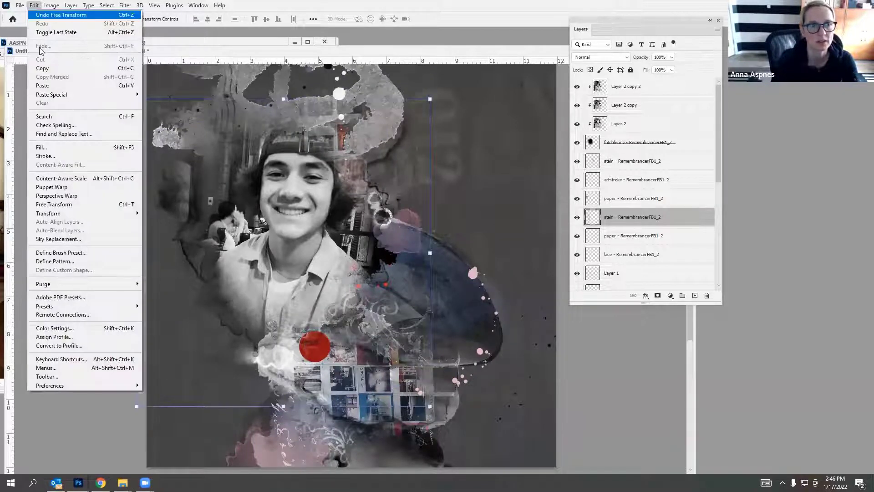
pyautogui.click(50, 150)
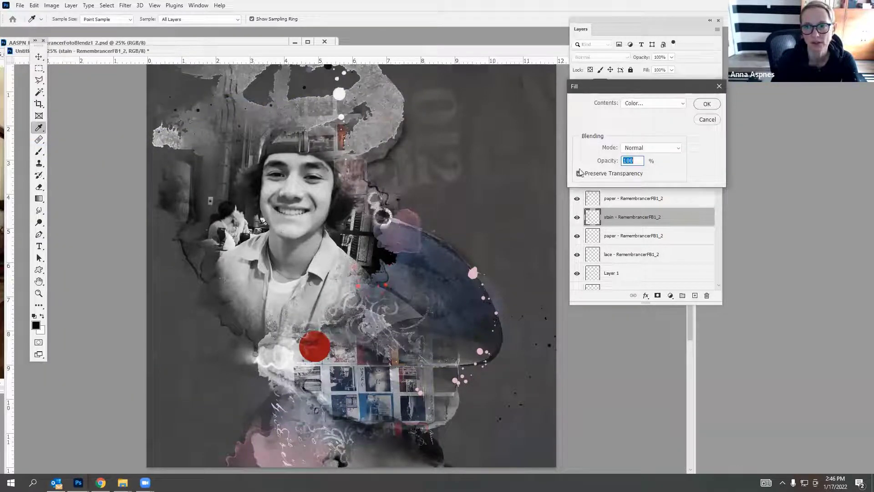
pyautogui.click(651, 108)
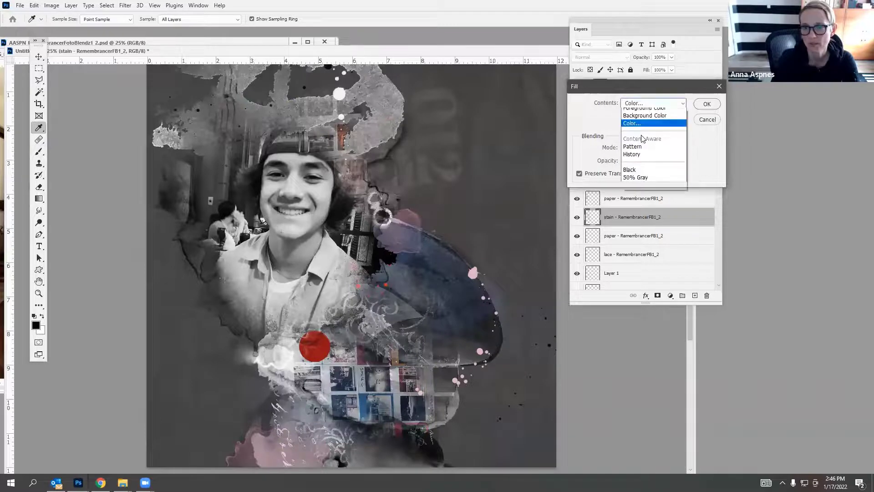
pyautogui.click(637, 186)
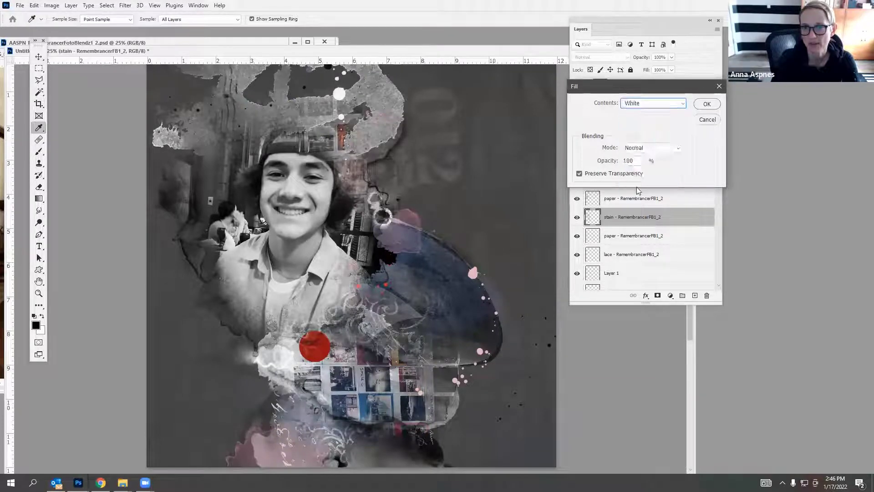
pyautogui.click(707, 104)
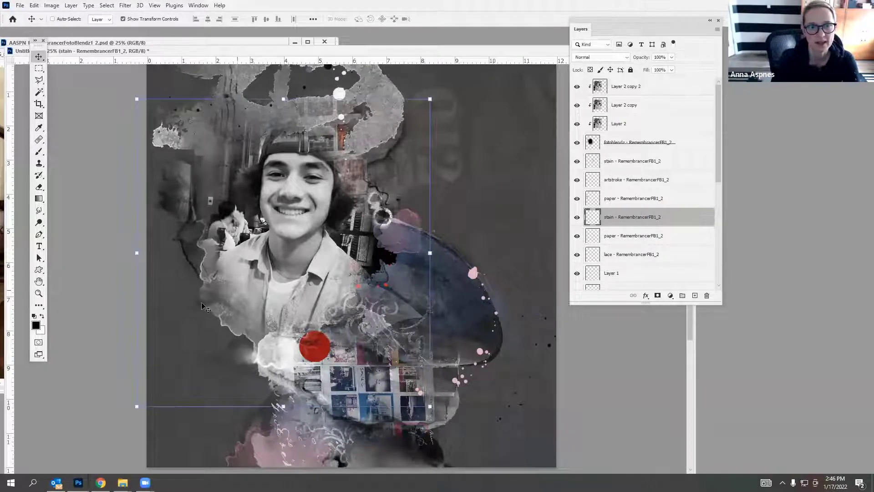
# Erase the upper-left edge of the fotoblendz mask with an enlarged Eraser brush.
pyautogui.click(39, 187)
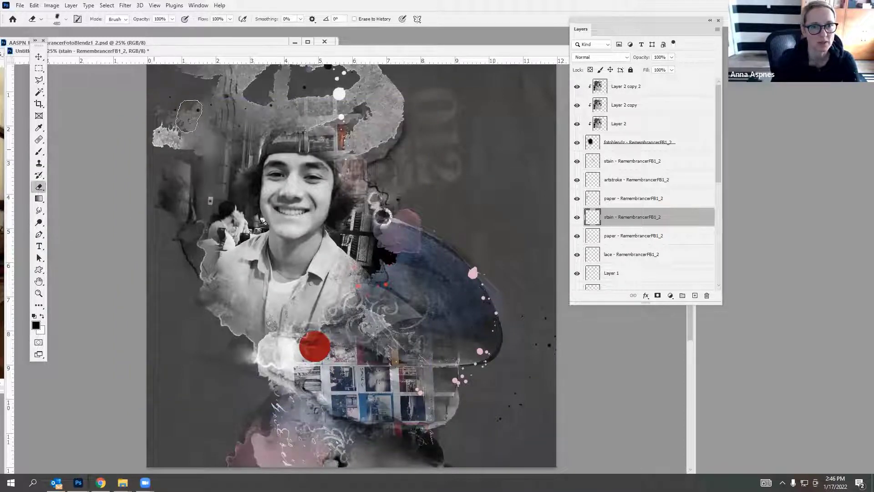
pyautogui.click(631, 141)
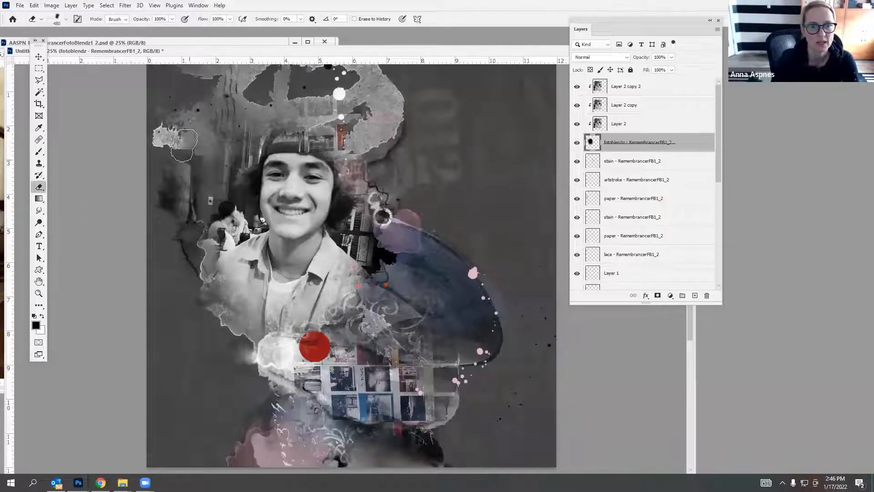
pyautogui.click(63, 23)
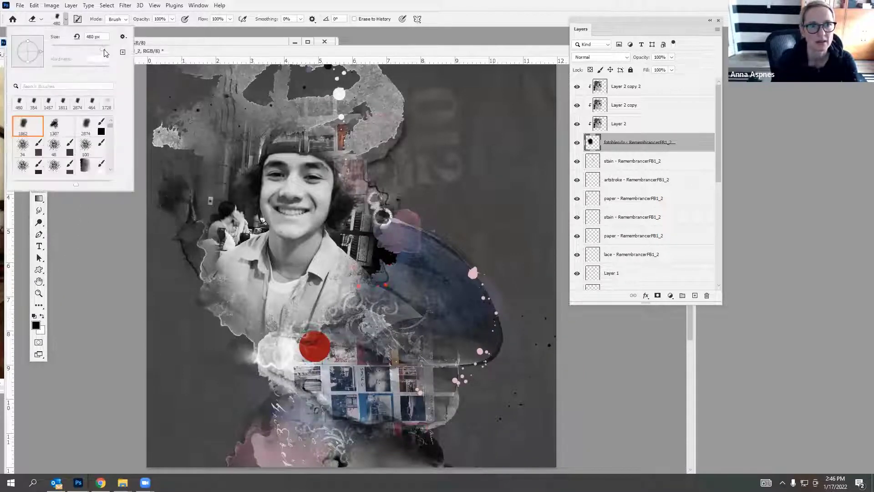
pyautogui.click(151, 99)
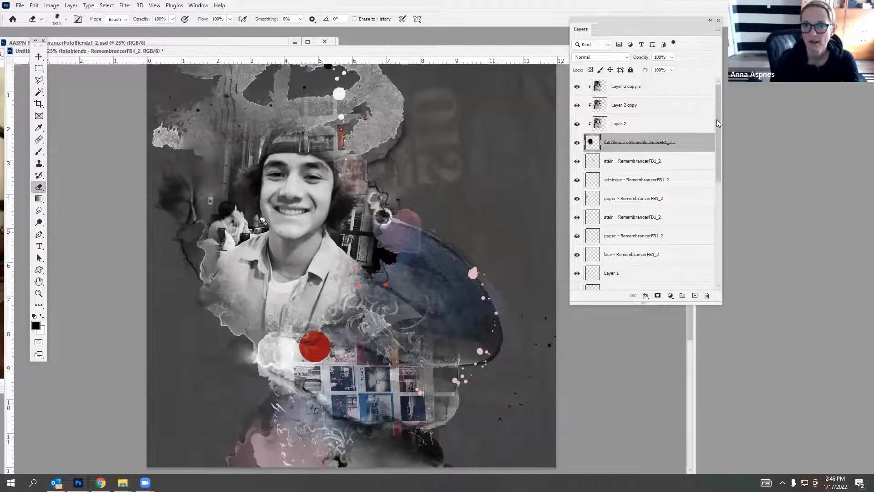
# Make Layer 2 copy 2 the active layer and open the Elements folder of ArtPlay Palette Remembrancer A in File Explorer.
pyautogui.click(629, 93)
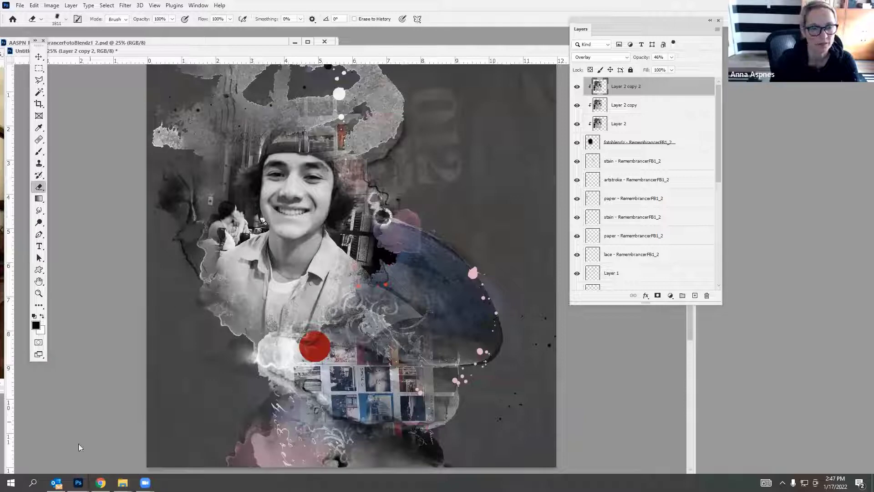
pyautogui.moveTo(121, 455)
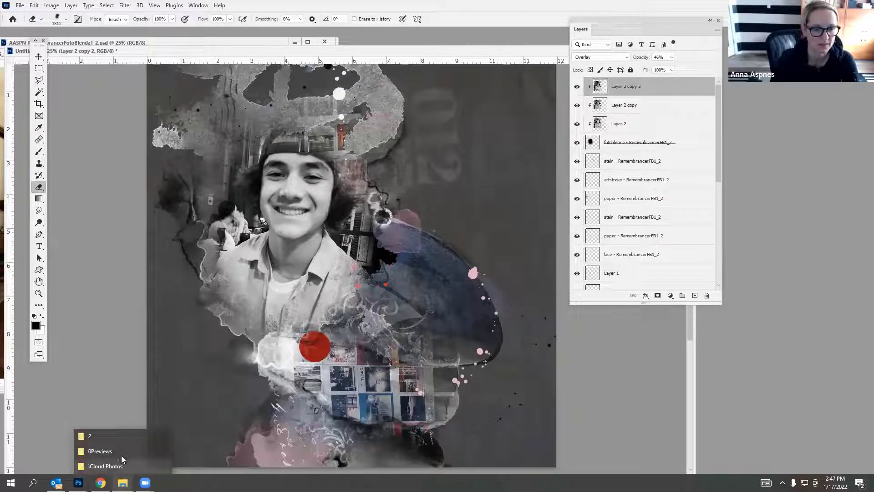
pyautogui.click(105, 439)
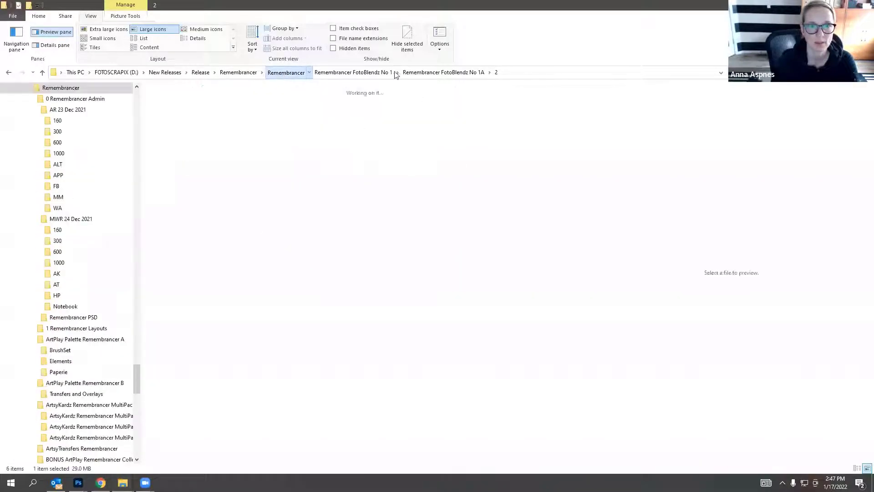
pyautogui.doubleClick(271, 116)
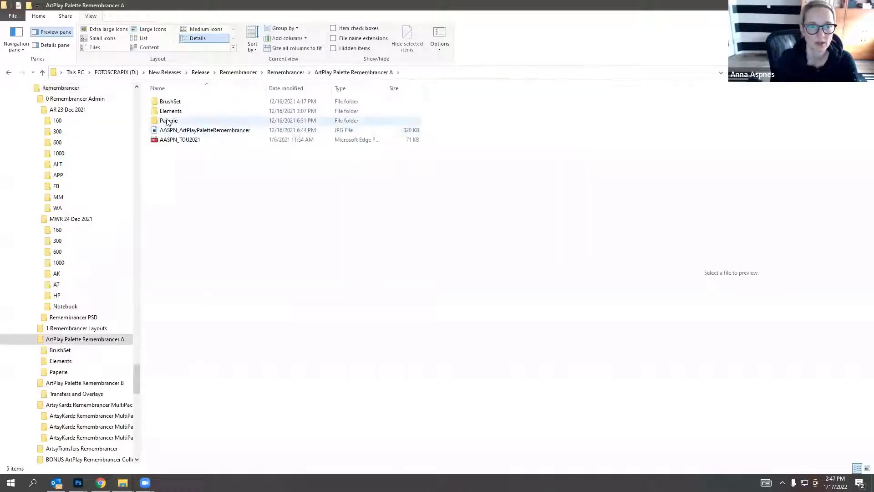
pyautogui.doubleClick(169, 111)
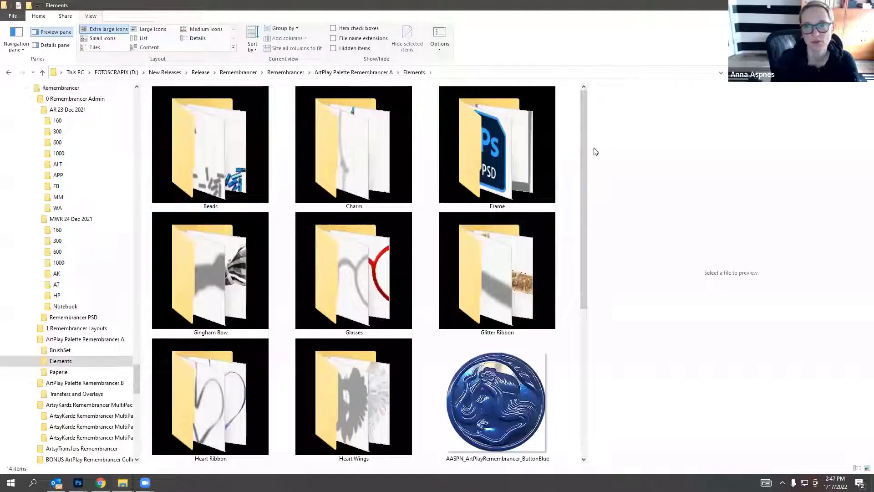
# Look through the Elements folder and preview the clock, felt camera and gingham bow as possible additions.
pyautogui.scroll(-5, 590, 182)
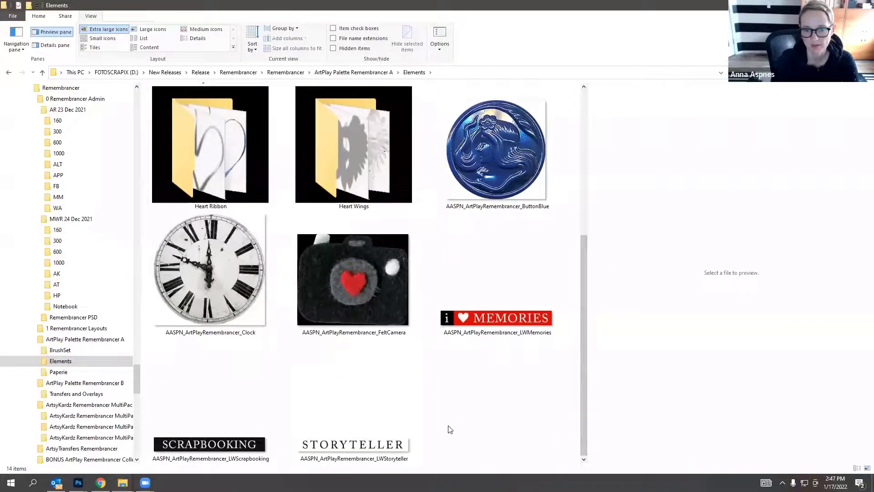
pyautogui.click(353, 280)
pyautogui.click(209, 273)
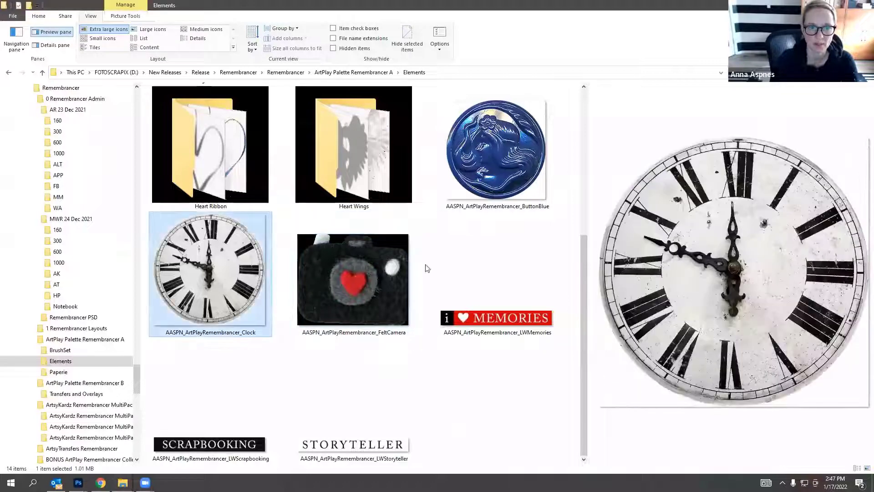
pyautogui.scroll(1, 591, 253)
pyautogui.scroll(3, 590, 252)
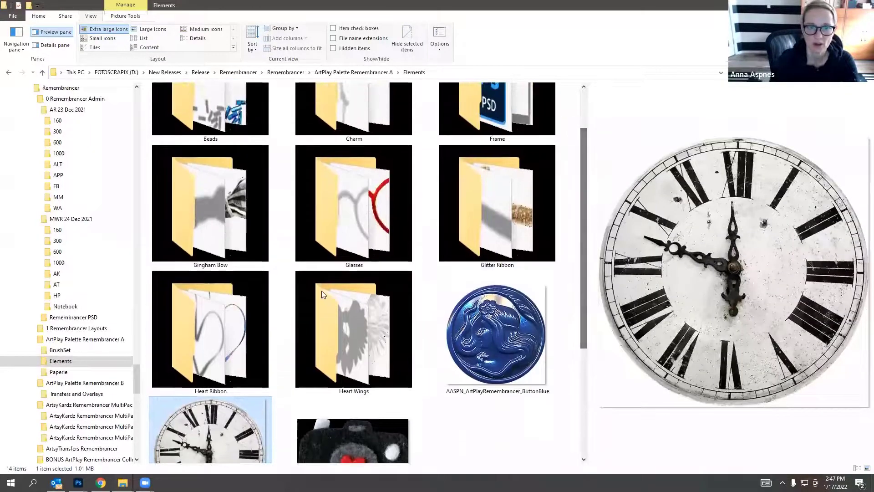
pyautogui.click(245, 210)
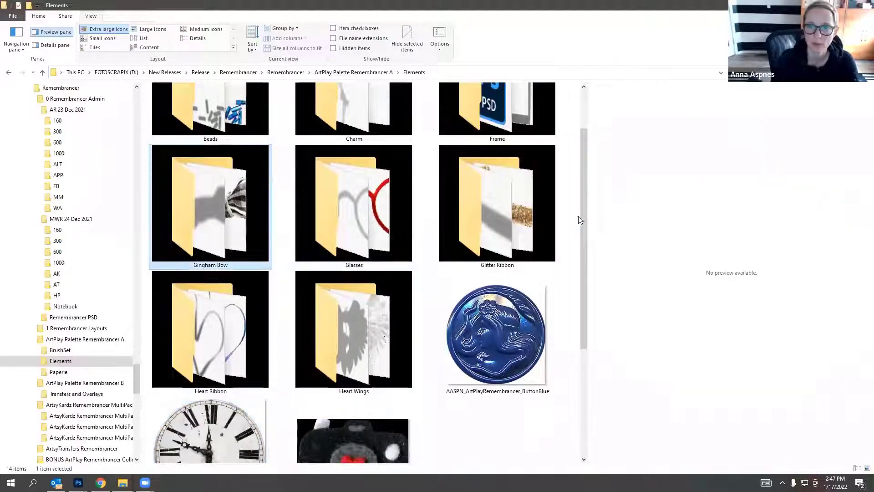
pyautogui.scroll(1, 582, 217)
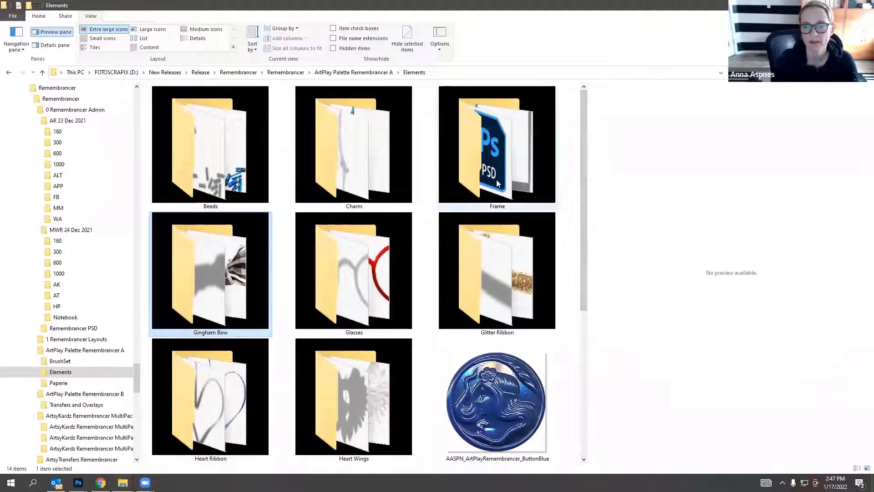
# Open the layered AASPN_ArtPlayRemembrancer_RibbonGlitterGold PSD from the Glitter Ribbon folder in Photoshop.
pyautogui.doubleClick(486, 250)
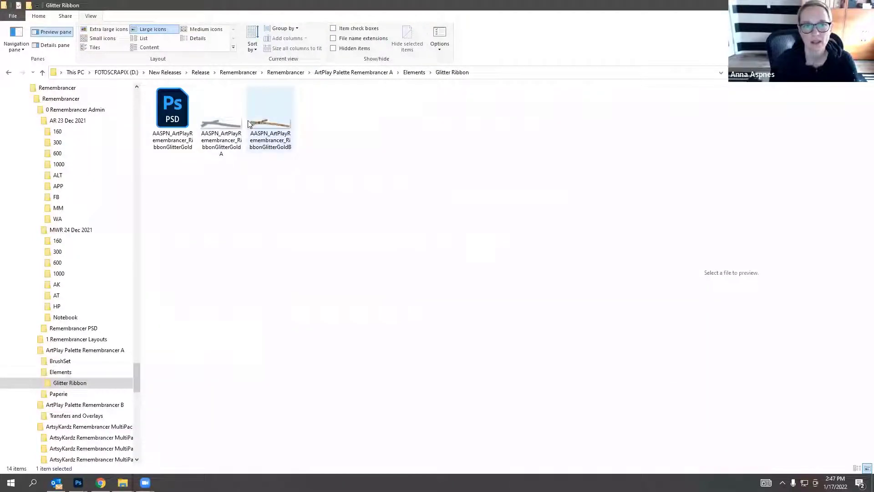
pyautogui.doubleClick(213, 126)
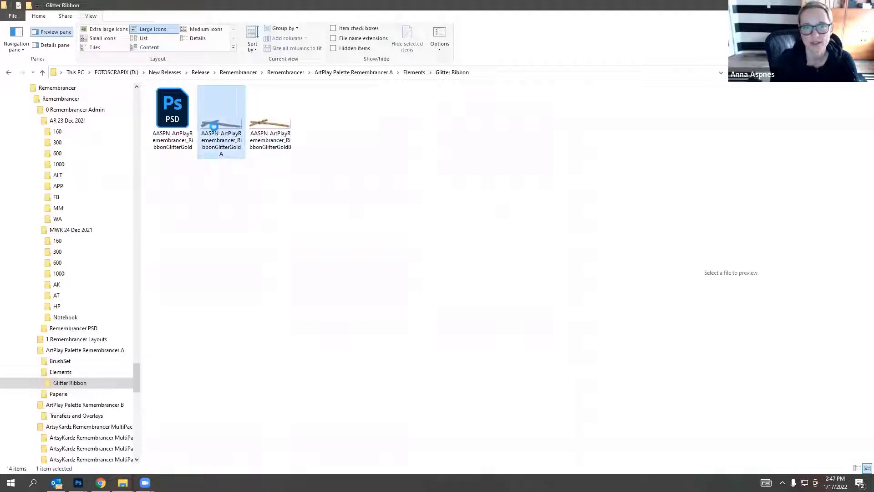
pyautogui.click(270, 129)
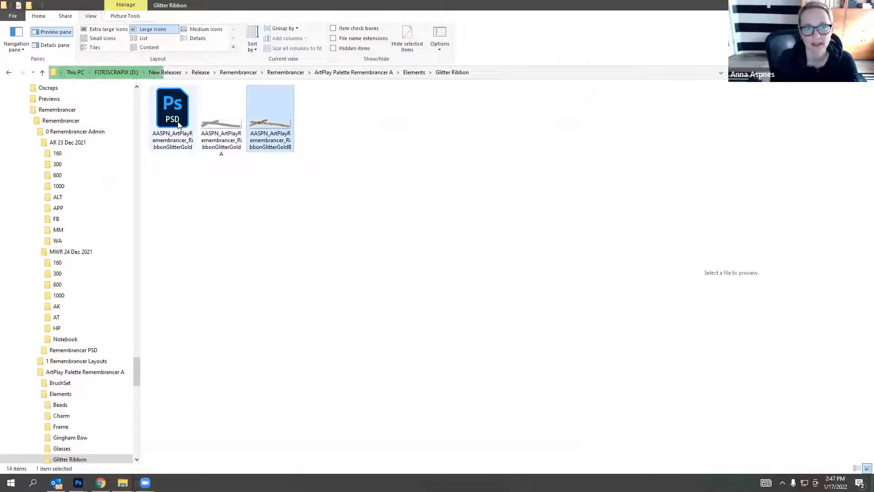
pyautogui.moveTo(172, 109); pyautogui.dragTo(368, 33)
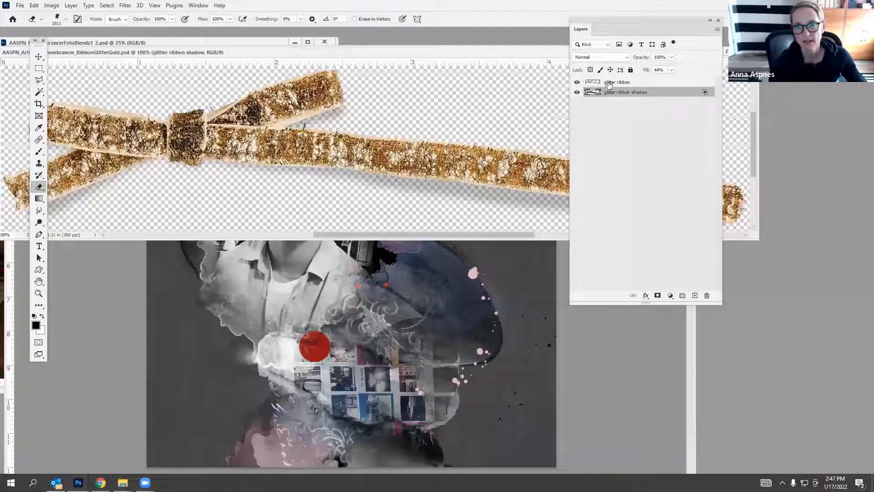
# Bring the glitter ribbon with its shadow onto the layout across the portrait's shirt and rotate both about 12°.
pyautogui.keyDown('shift'); pyautogui.click(609, 84); pyautogui.keyUp('shift')
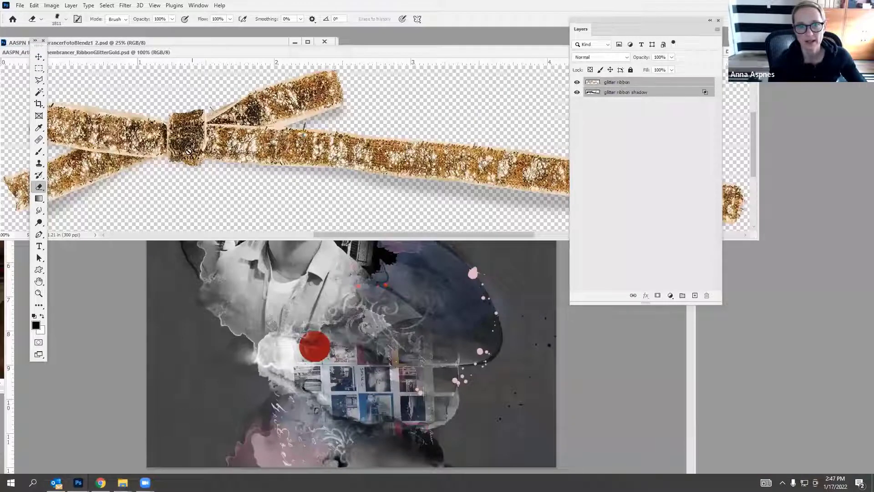
pyautogui.click(39, 57)
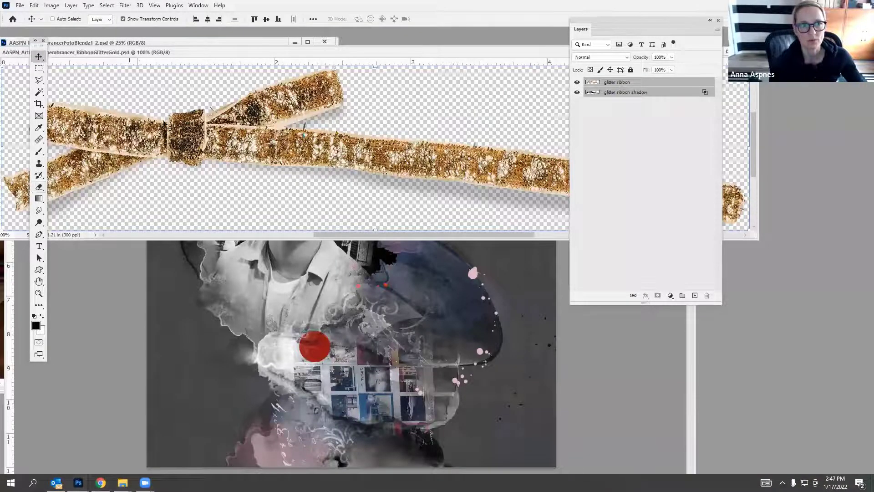
pyautogui.moveTo(238, 176); pyautogui.dragTo(350, 259)
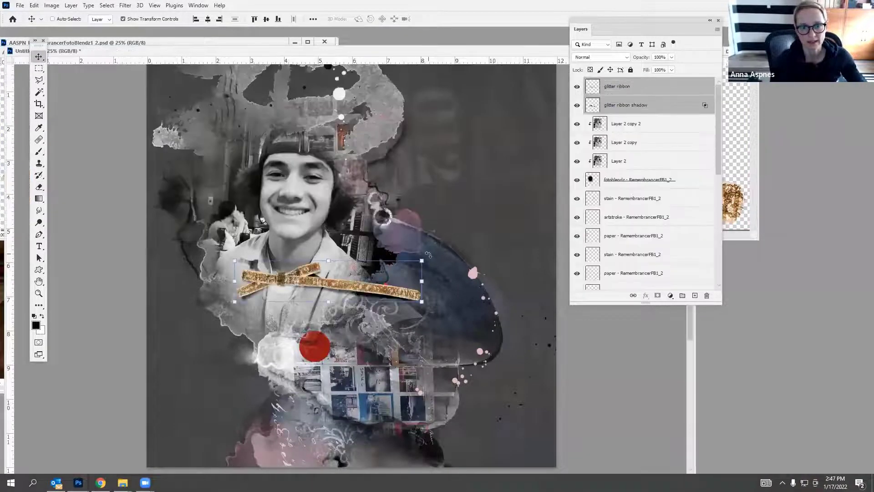
pyautogui.moveTo(429, 255); pyautogui.dragTo(367, 291)
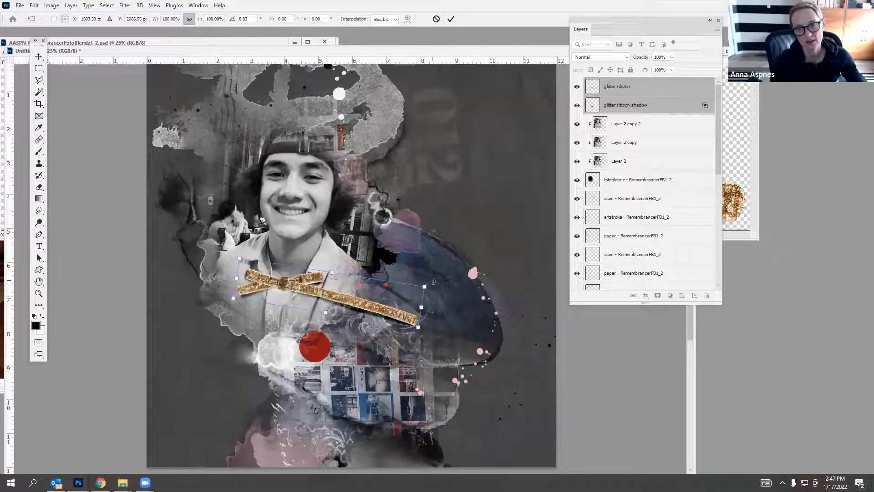
pyautogui.moveTo(433, 281); pyautogui.dragTo(453, 269)
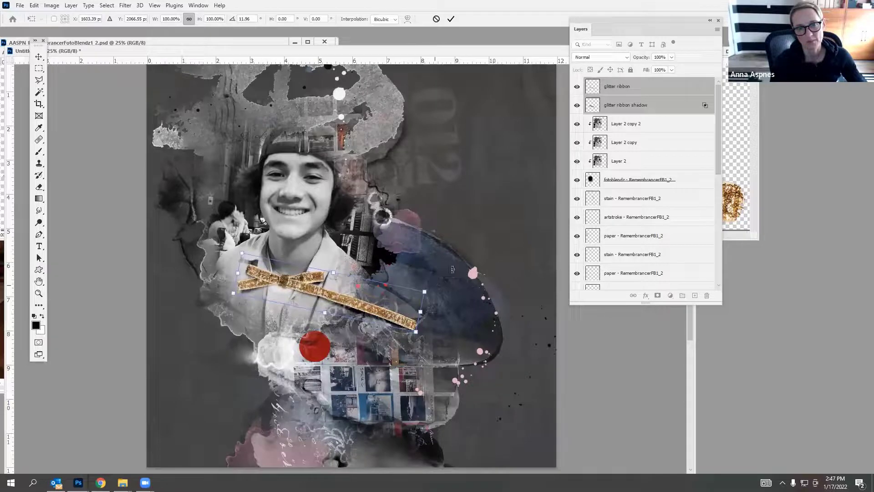
pyautogui.click(450, 19)
# Switch to File Explorer, return to the Elements folder and check the contents of the Charm folder.
pyautogui.rightClick(122, 483)
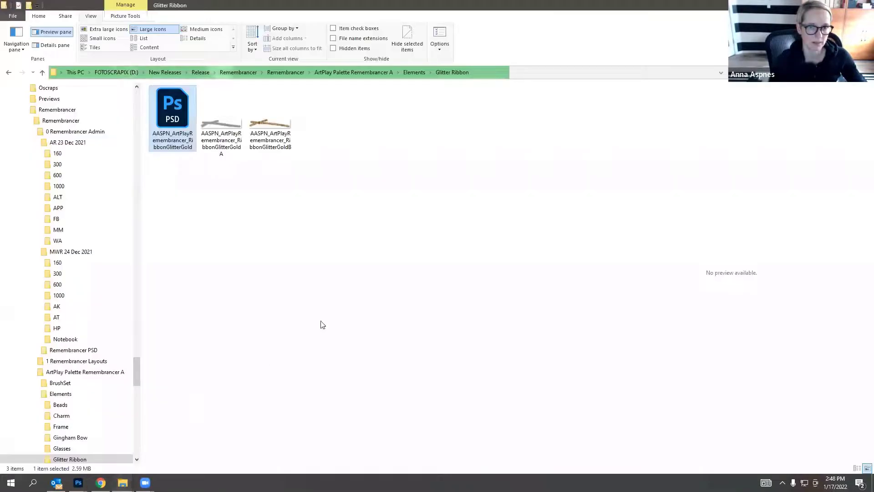
pyautogui.click(103, 436)
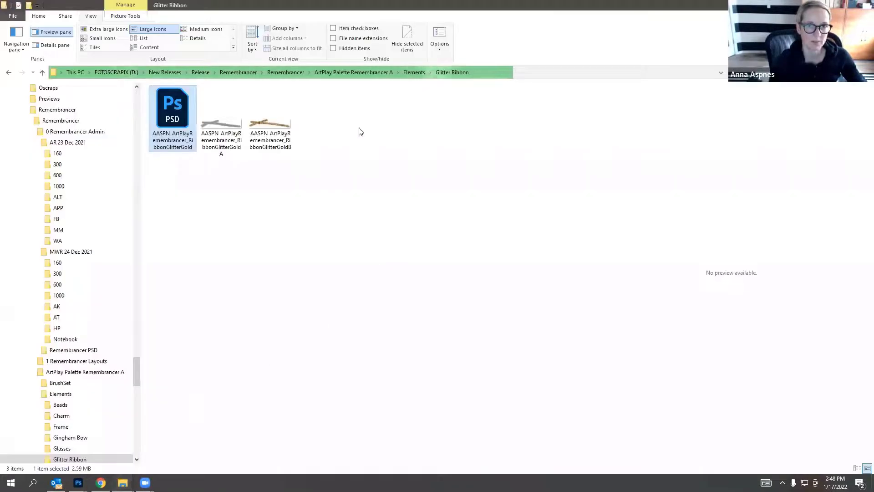
pyautogui.click(413, 73)
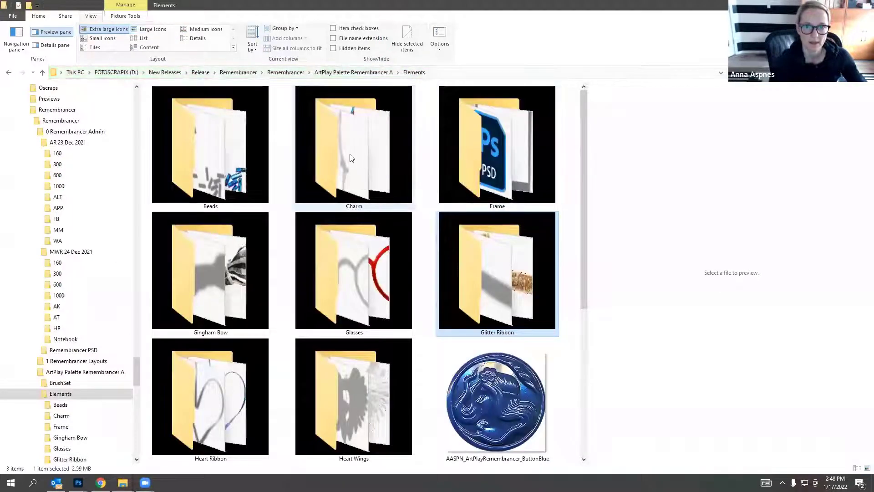
pyautogui.doubleClick(350, 158)
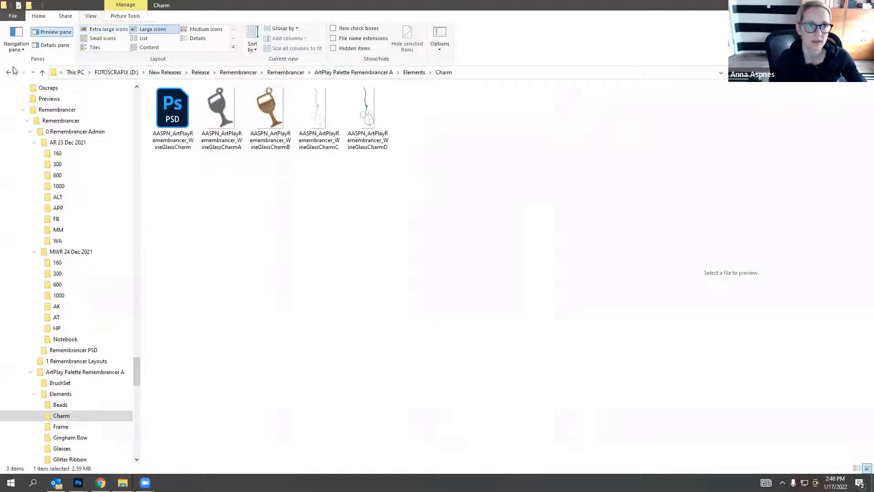
pyautogui.click(11, 72)
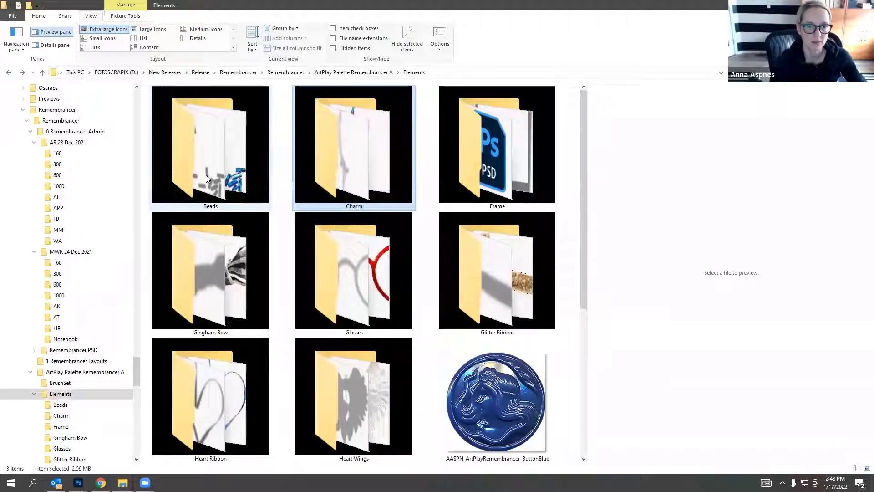
# Open AASPN_ArtPlayRemembrancer_BeadsBlue.psd from the Beads folder in Photoshop and place the beads with their shadow on the layout, left of the portrait's head.
pyautogui.doubleClick(206, 175)
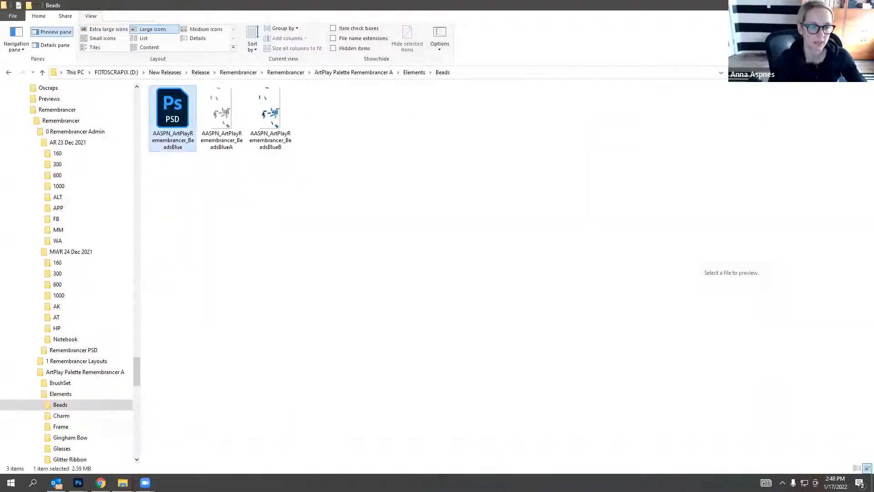
pyautogui.moveTo(173, 109); pyautogui.dragTo(376, 36)
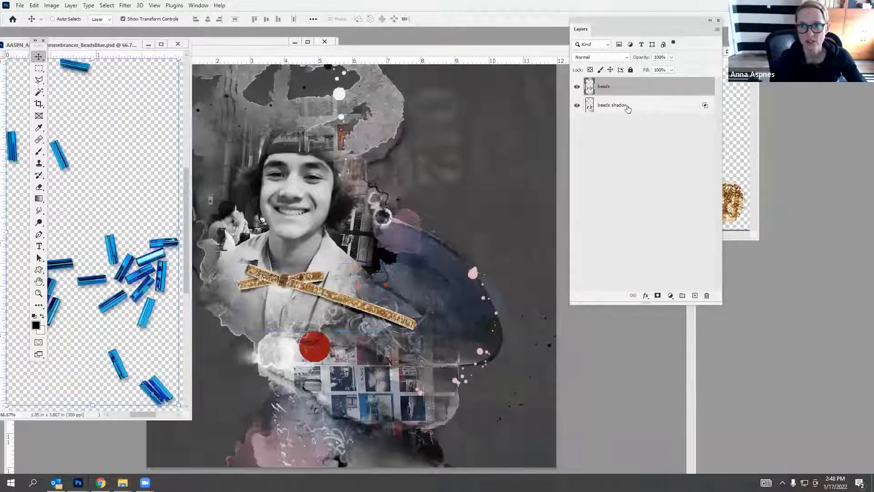
pyautogui.keyDown('shift'); pyautogui.click(628, 108); pyautogui.keyUp('shift')
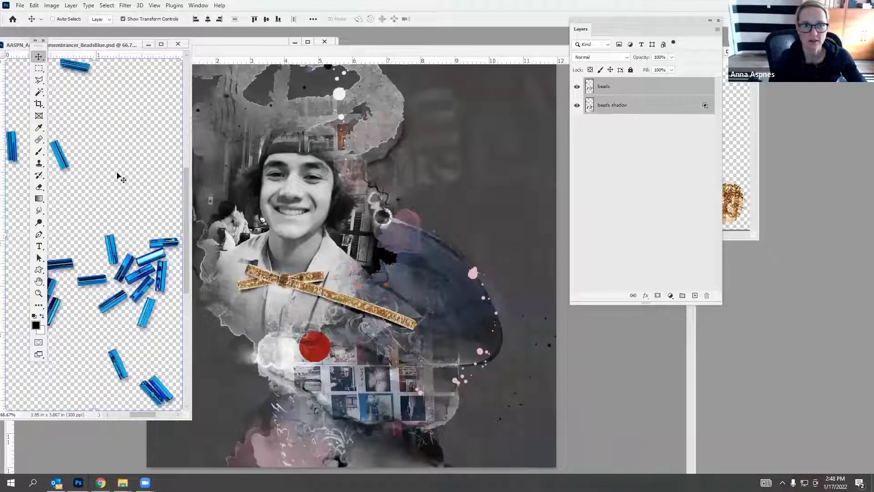
pyautogui.moveTo(138, 283); pyautogui.dragTo(225, 170)
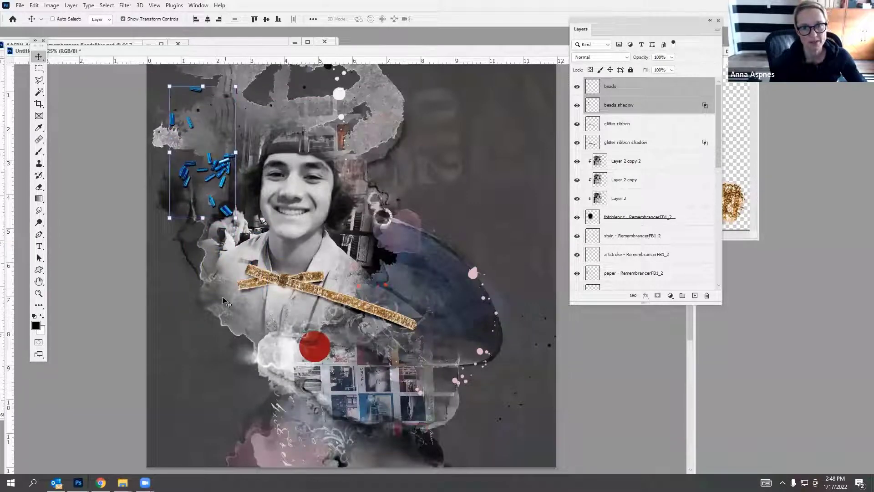
# Switch to File Explorer and look through the Elements folder of ArtPlay Palette Remembrancer A for further embellishments.
pyautogui.moveTo(122, 482)
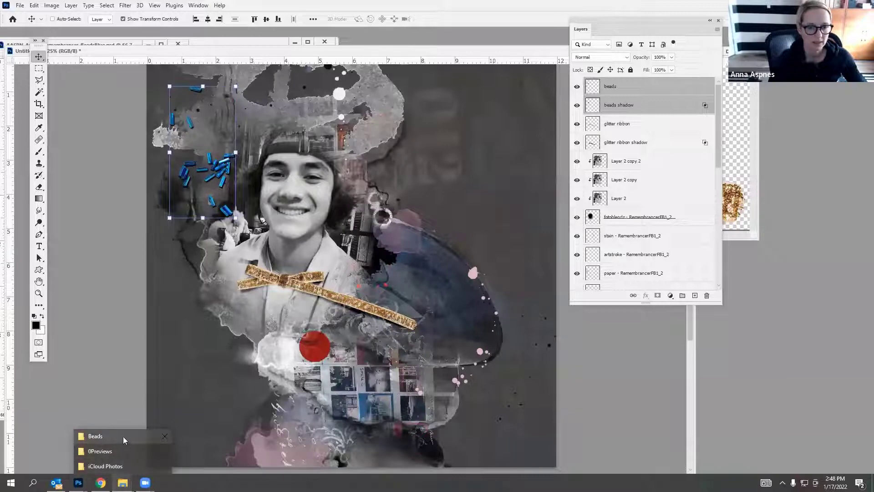
pyautogui.click(124, 437)
pyautogui.click(407, 74)
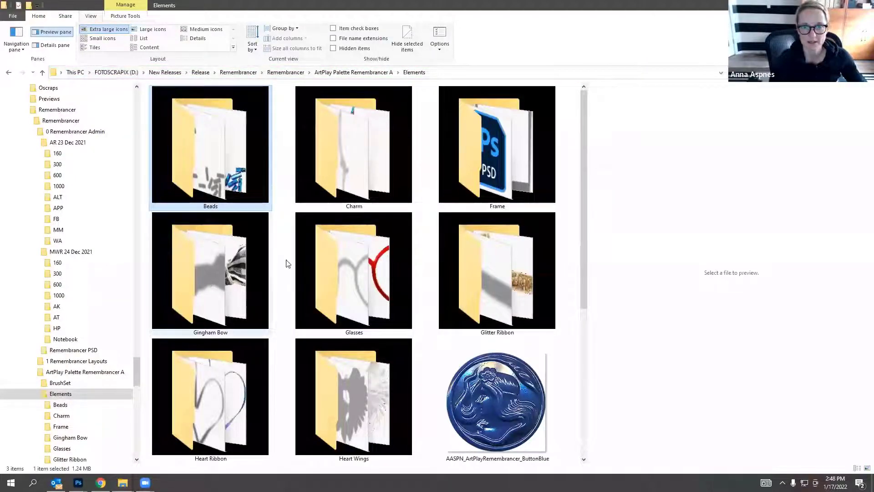
pyautogui.moveTo(583, 178); pyautogui.dragTo(549, 281)
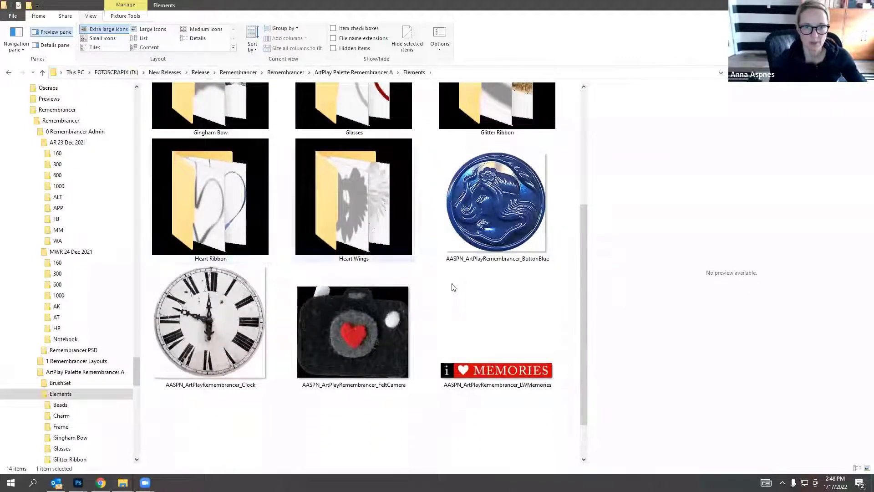
pyautogui.moveTo(581, 344); pyautogui.dragTo(583, 231)
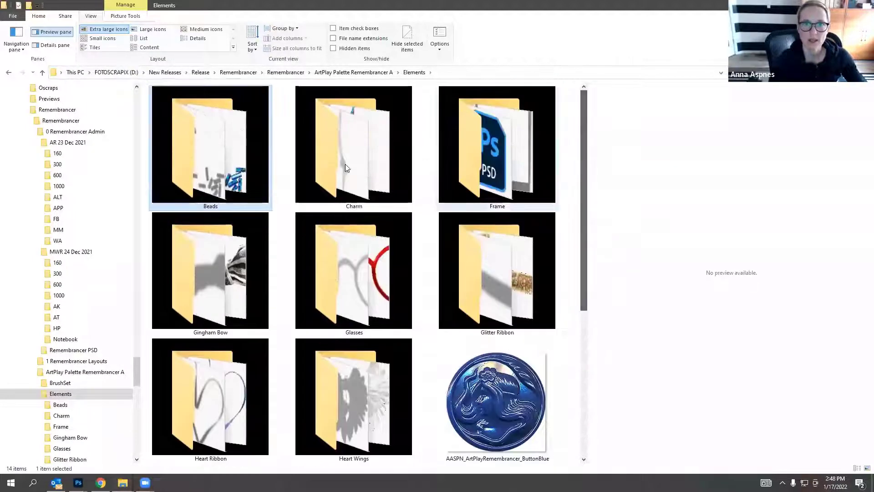
# Preview the MultiMedia Remembrancer No 1 kit and open AASPN_MultiMediaRemembrancer1_4.psd from its folder 4 in Photoshop.
pyautogui.click(286, 73)
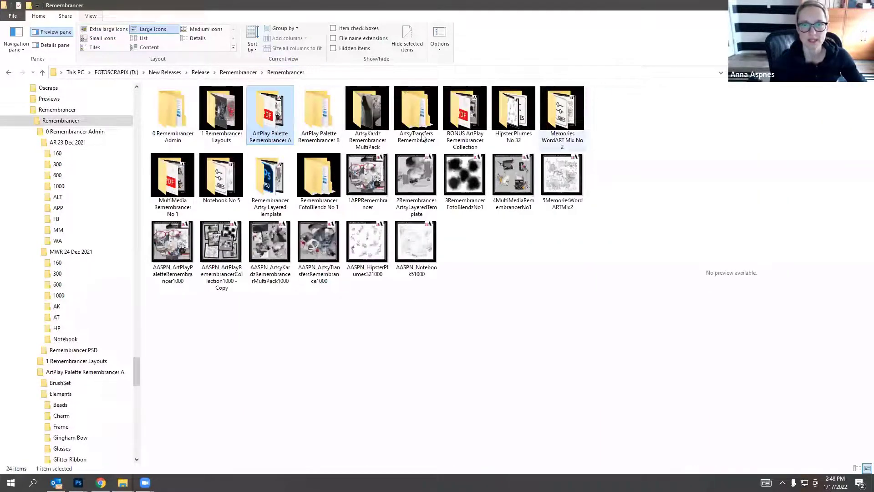
pyautogui.click(259, 192)
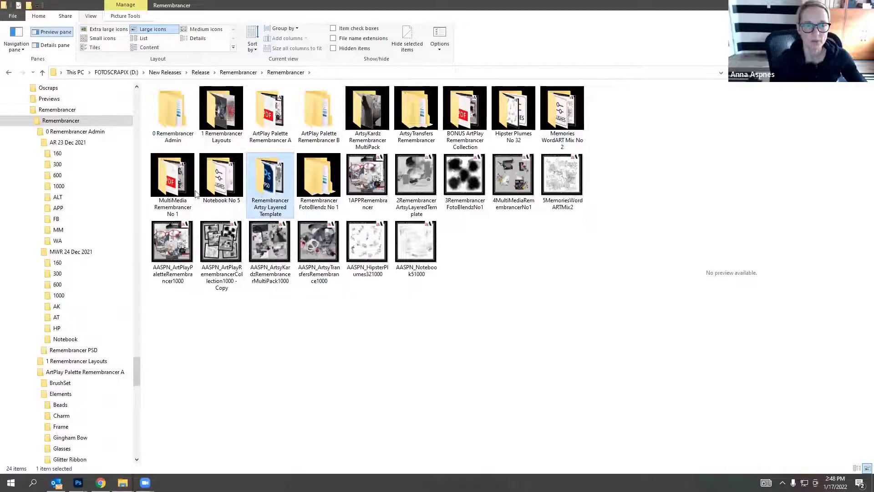
pyautogui.doubleClick(173, 185)
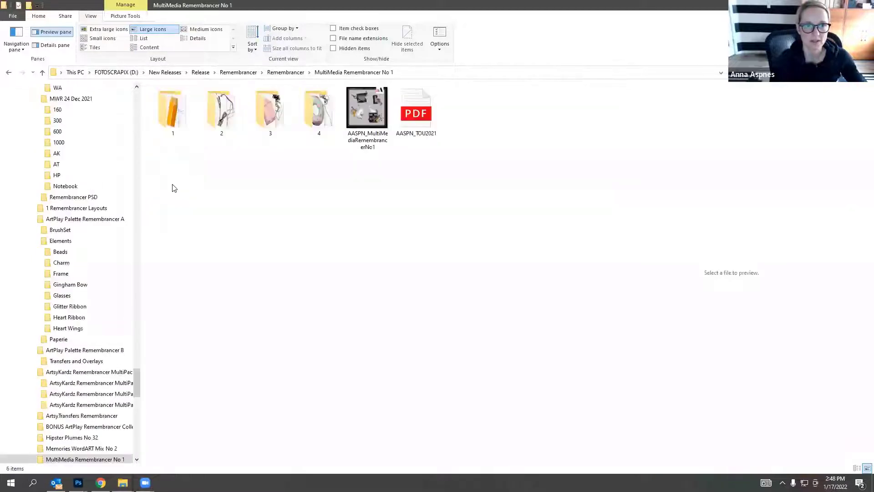
pyautogui.click(363, 115)
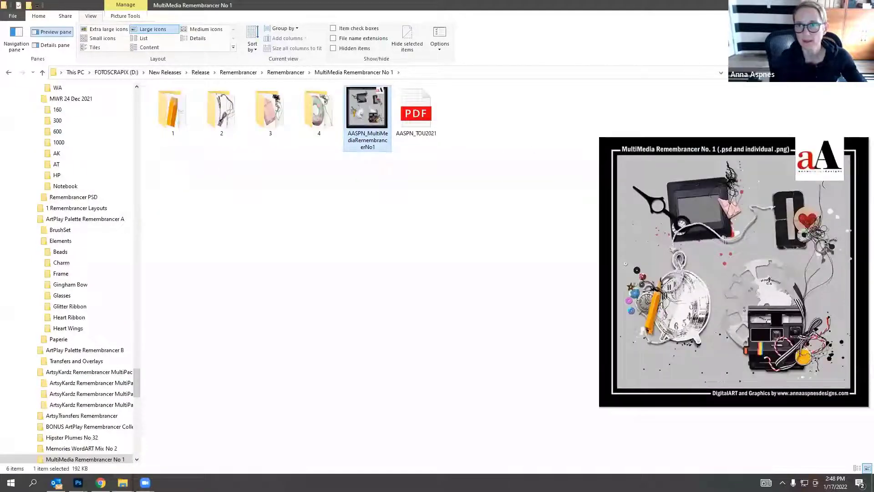
pyautogui.moveTo(587, 145); pyautogui.dragTo(353, 162)
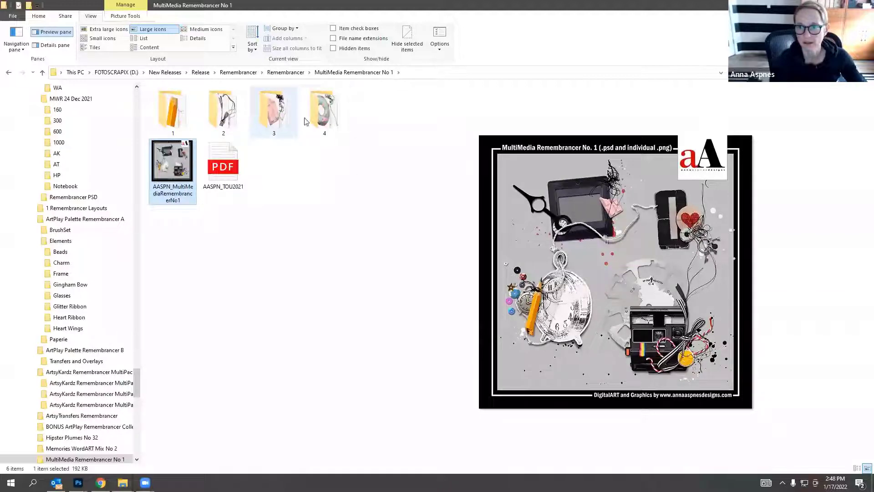
pyautogui.doubleClick(322, 119)
pyautogui.click(179, 121)
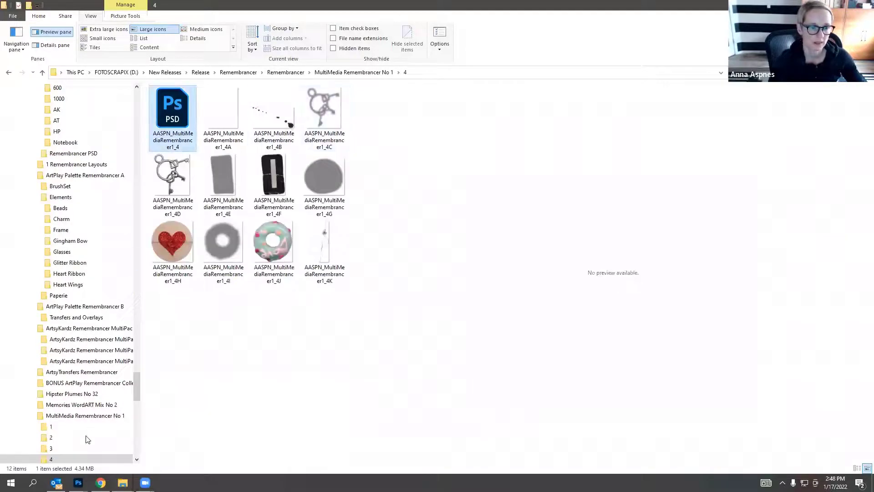
pyautogui.moveTo(88, 439); pyautogui.dragTo(453, 32)
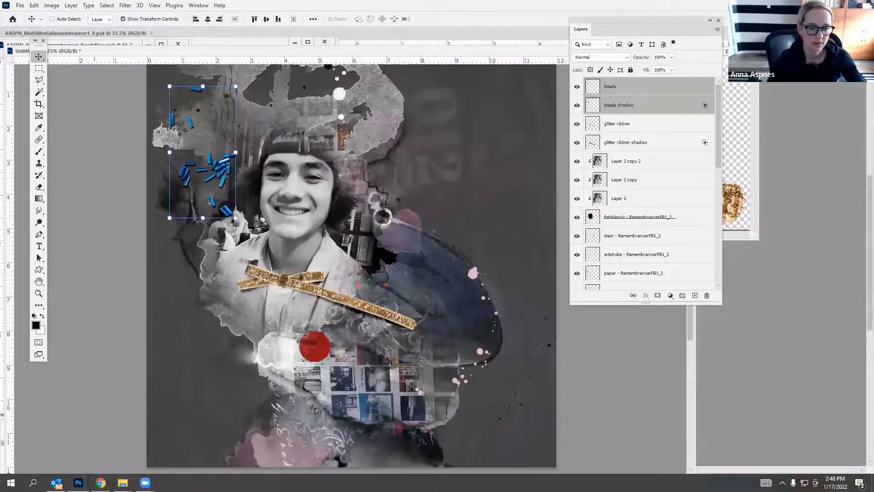
# Return to File Explorer and open folder 5 inside the Element folder of BONUS ArtPlay Remembrancer Collection.
pyautogui.moveTo(122, 483)
pyautogui.click(116, 437)
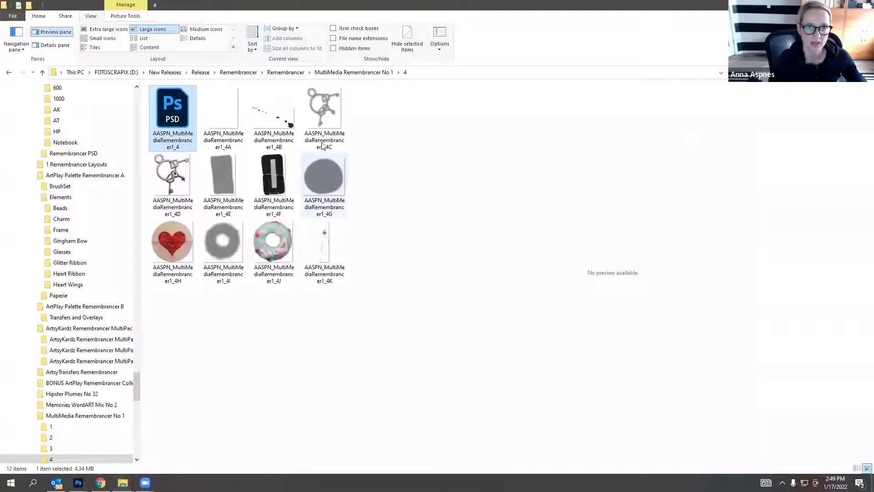
pyautogui.click(270, 73)
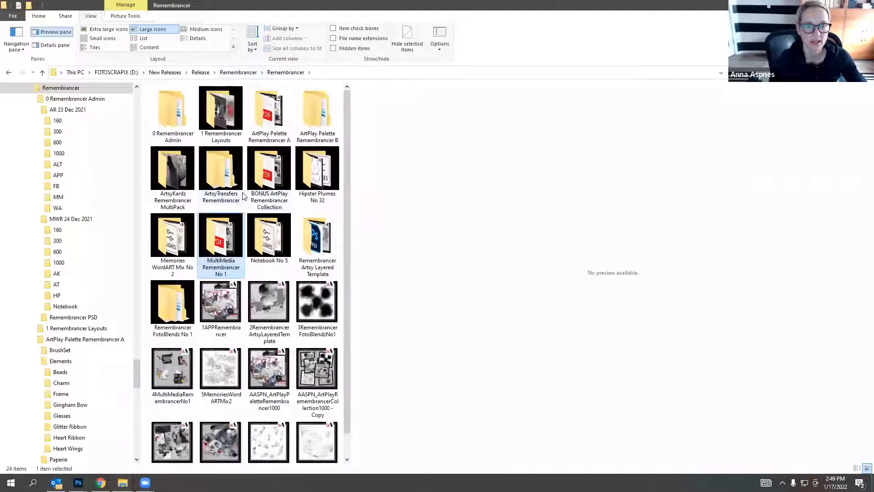
pyautogui.doubleClick(273, 189)
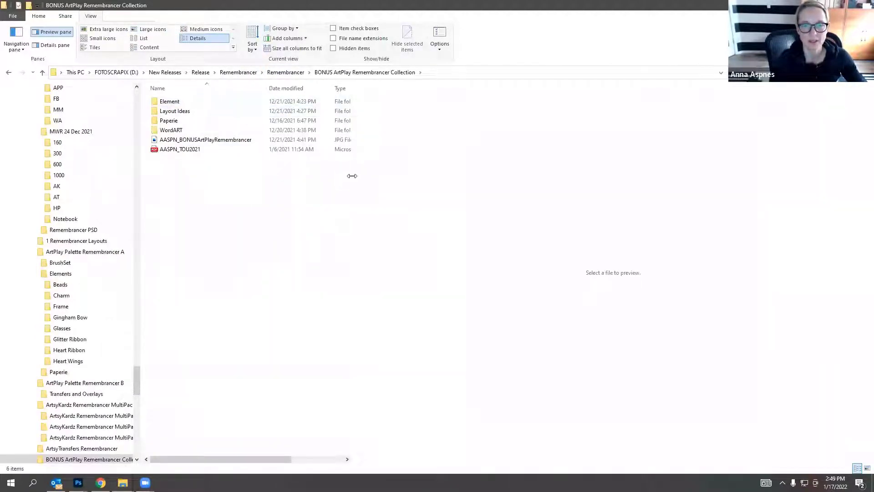
pyautogui.moveTo(352, 176); pyautogui.dragTo(500, 168)
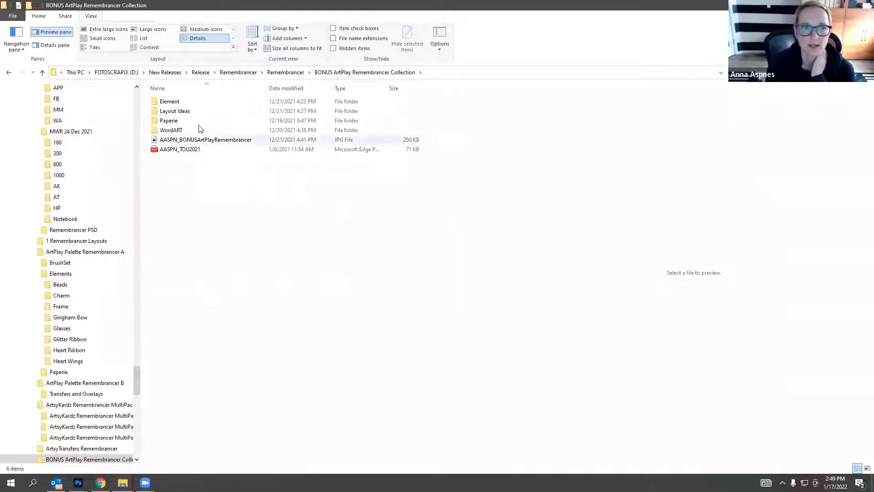
pyautogui.doubleClick(165, 103)
pyautogui.doubleClick(169, 101)
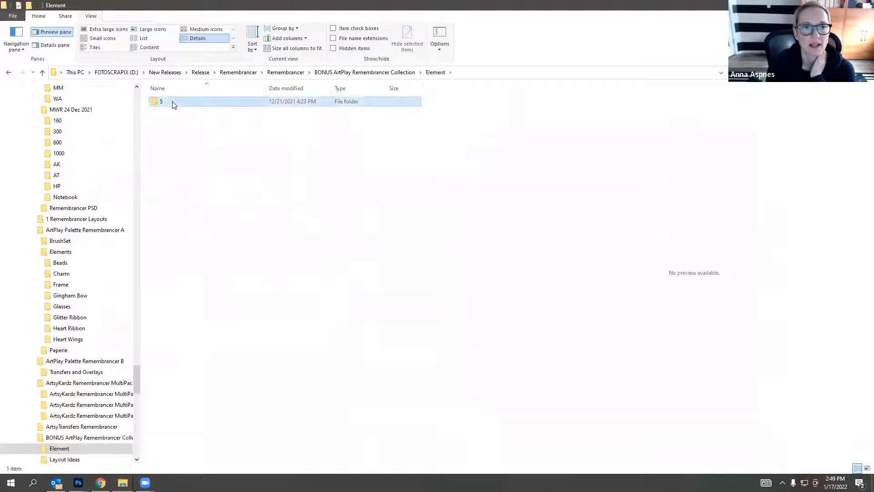
pyautogui.click(173, 110)
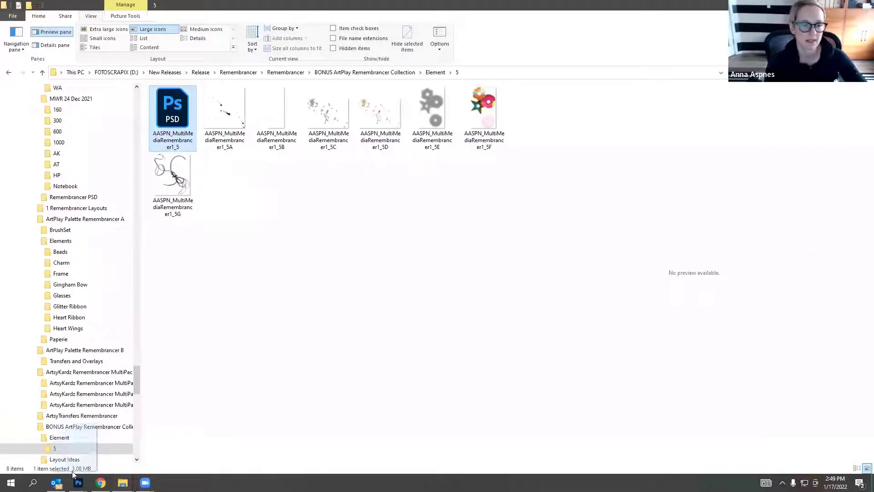
pyautogui.click(78, 482)
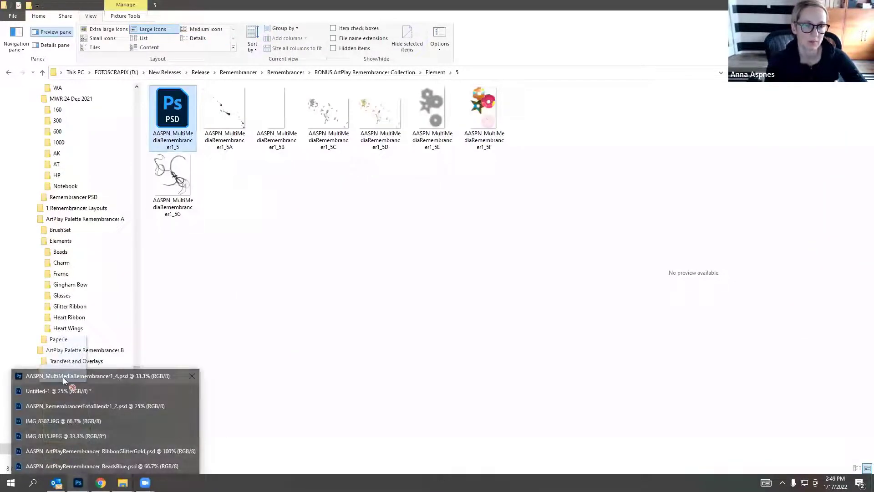
pyautogui.moveTo(63, 377); pyautogui.dragTo(738, 371)
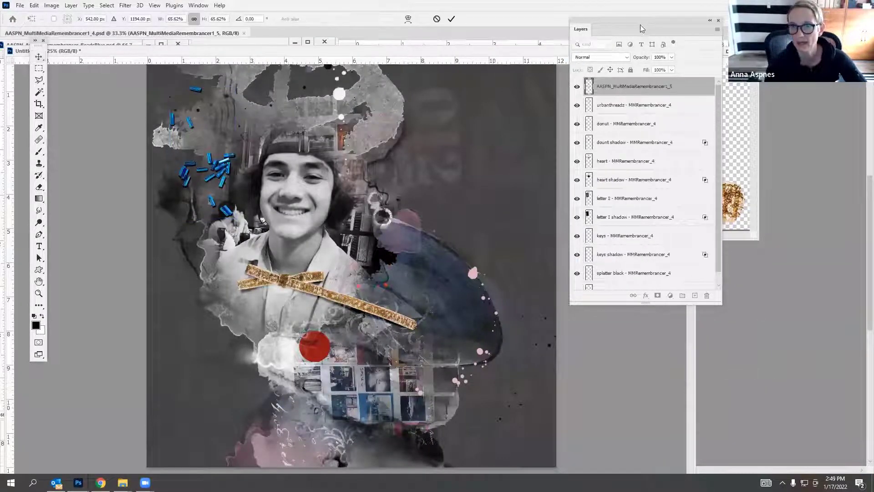
pyautogui.moveTo(643, 29); pyautogui.dragTo(696, 53)
pyautogui.click(452, 21)
pyautogui.moveTo(219, 32); pyautogui.dragTo(236, 56)
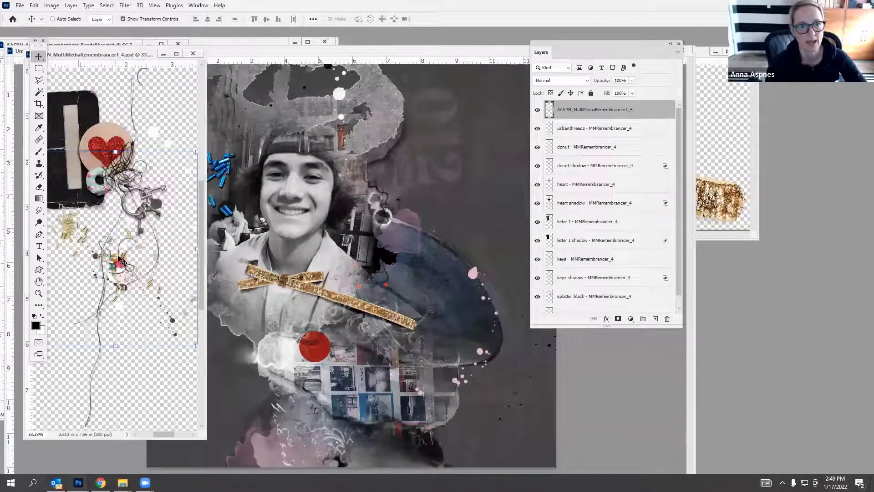
pyautogui.moveTo(127, 269); pyautogui.dragTo(108, 279)
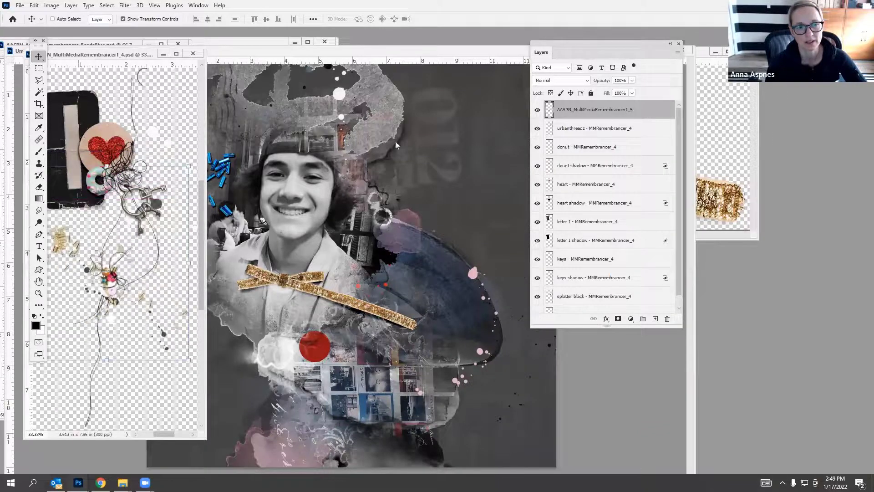
pyautogui.moveTo(585, 108); pyautogui.dragTo(667, 319)
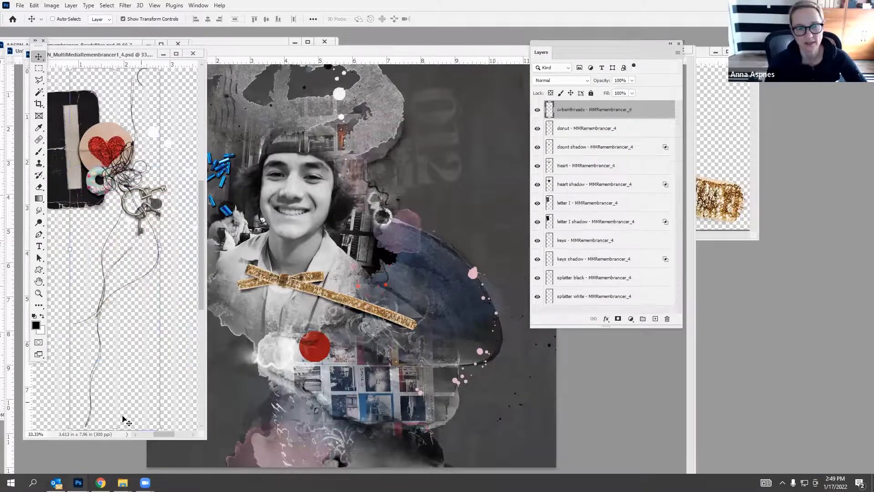
# Clear the used source documents out of the workspace and bring the Untitled-1 layout window to the front.
pyautogui.hotkey('ctrl', 'Tab')
pyautogui.hotkey('ctrl', 'Tab')
pyautogui.hotkey('ctrl', 'Tab')
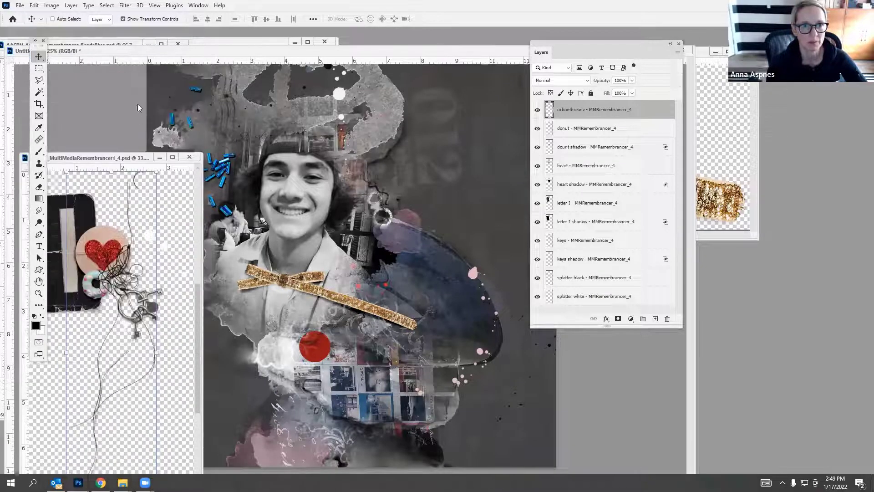
pyautogui.hotkey('ctrl', 'Tab')
pyautogui.hotkey('ctrl', 'Tab')
pyautogui.hotkey('ctrl', 'Tab')
pyautogui.hotkey('ctrl', 'Tab')
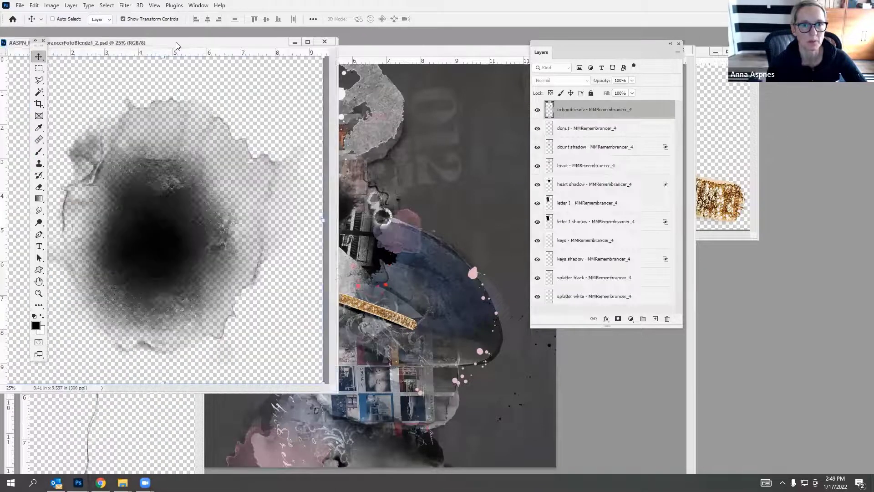
pyautogui.hotkey('ctrl', 'Tab')
pyautogui.hotkey('ctrl', 'Tab')
pyautogui.hotkey('ctrl', 'Tab')
pyautogui.hotkey('ctrl', 'Tab')
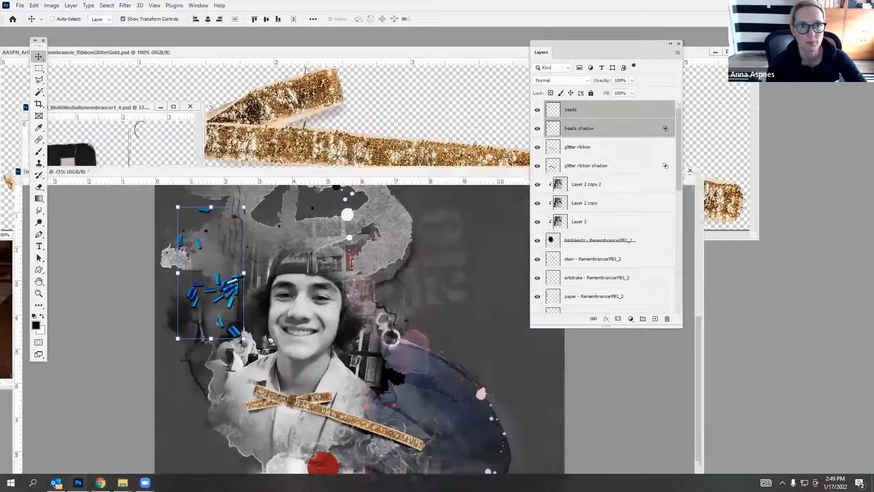
pyautogui.hotkey('ctrl', 'Tab')
pyautogui.hotkey('ctrl', 'Tab')
pyautogui.hotkey('ctrl', 'Tab')
pyautogui.hotkey('ctrl', 'Tab')
pyautogui.hotkey('ctrl', 'Tab')
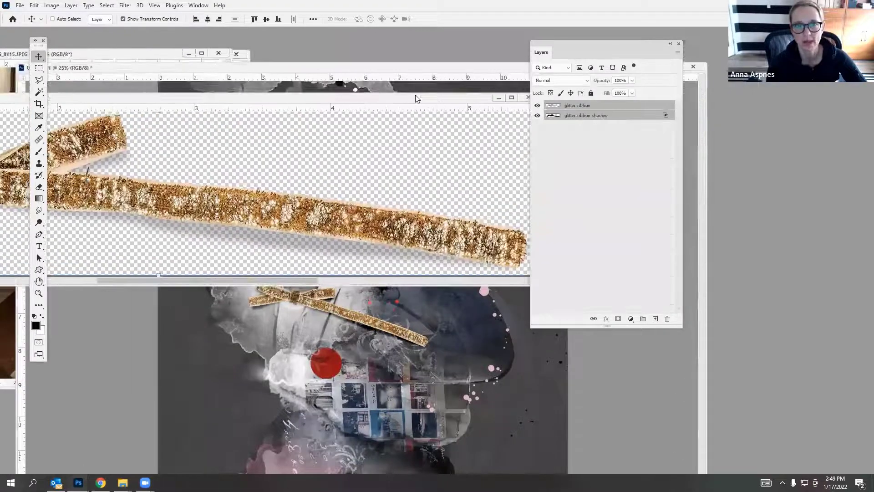
pyautogui.hotkey('ctrl', 'Tab')
pyautogui.hotkey('ctrl', 'Tab')
pyautogui.hotkey('ctrl', 'Tab')
pyautogui.hotkey('ctrl', 'Tab')
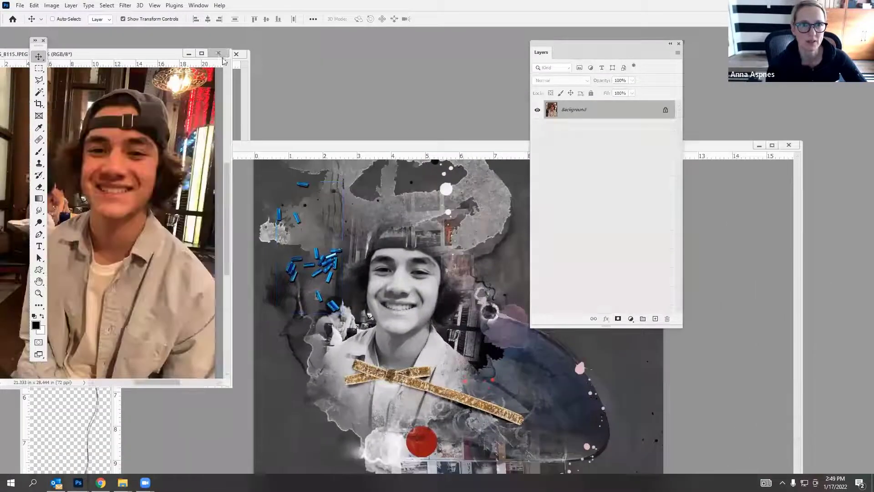
pyautogui.moveTo(216, 149); pyautogui.dragTo(158, 35)
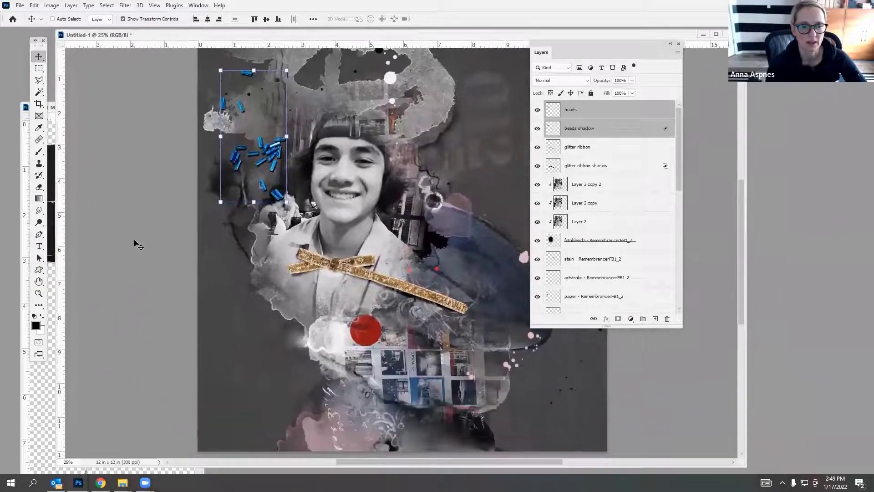
# Open AASPN_MultiMediaRemembrancer1_5.psd from File Explorer as its own document in Photoshop.
pyautogui.moveTo(122, 482)
pyautogui.click(106, 436)
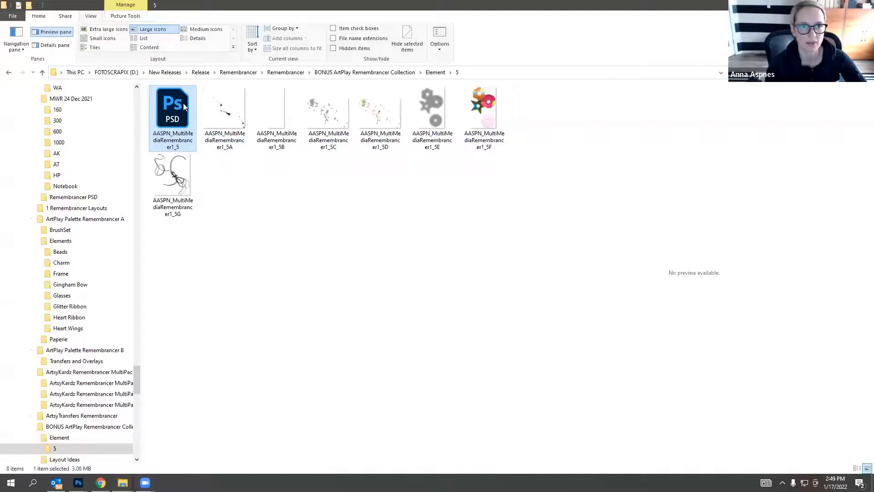
pyautogui.moveTo(172, 112); pyautogui.dragTo(304, 286)
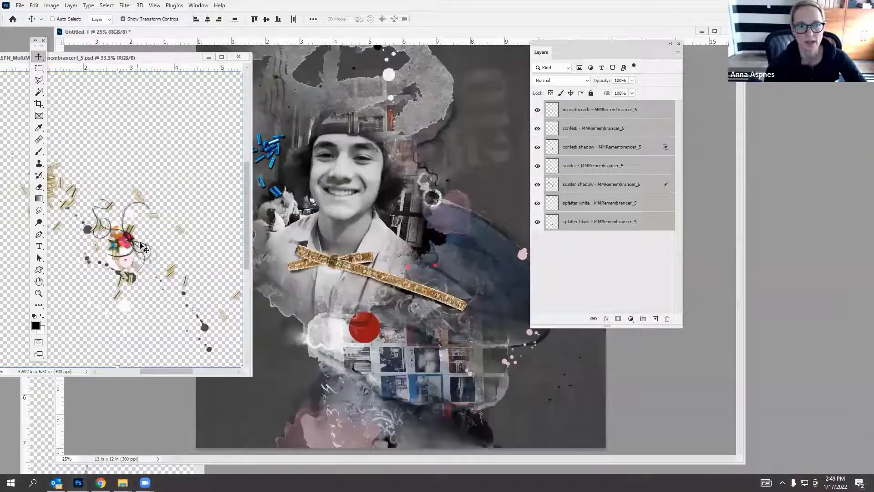
# Bring the scatter and its shadow onto the layout over the blue beads beside the portrait's head and scale them down slightly.
pyautogui.click(619, 154)
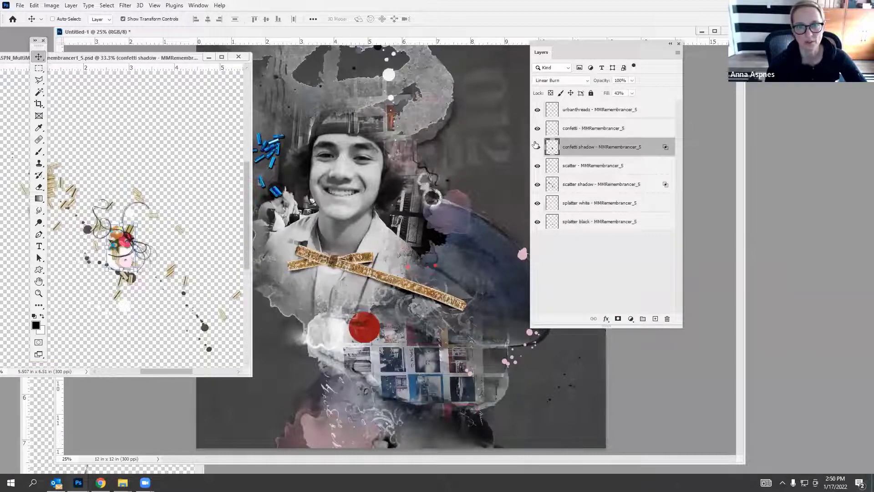
pyautogui.click(567, 185)
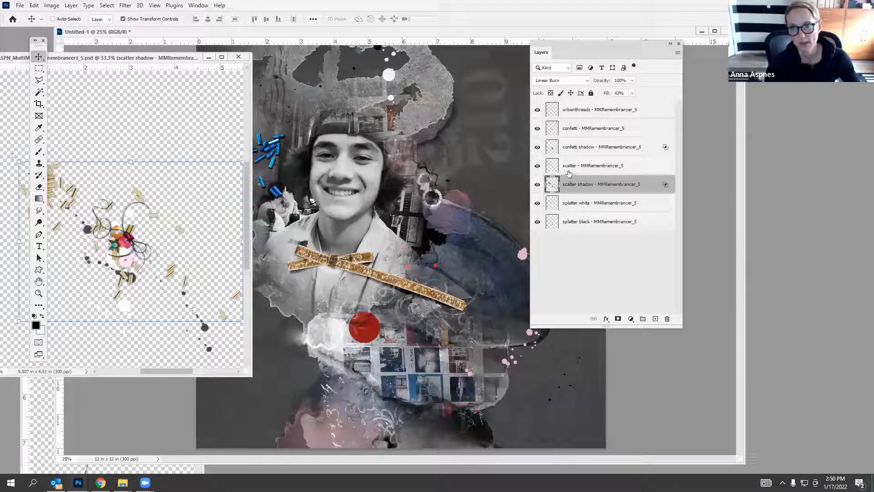
pyautogui.keyDown('shift'); pyautogui.click(573, 166); pyautogui.keyUp('shift')
pyautogui.moveTo(151, 222); pyautogui.dragTo(262, 141)
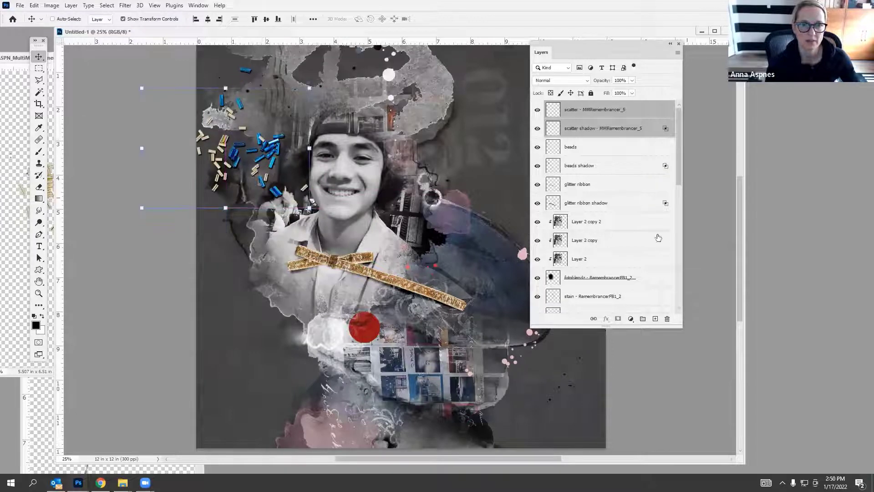
pyautogui.moveTo(310, 90); pyautogui.dragTo(299, 97)
pyautogui.click(451, 19)
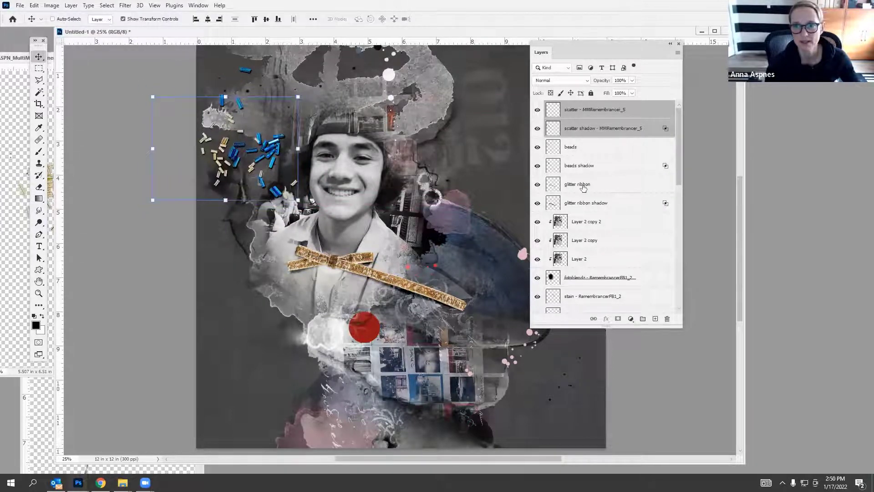
# Scale the blue beads and their shadow down to about 92% and move them lower, beside the portrait's cheek.
pyautogui.click(583, 166)
pyautogui.keyDown('shift'); pyautogui.click(583, 148); pyautogui.keyUp('shift')
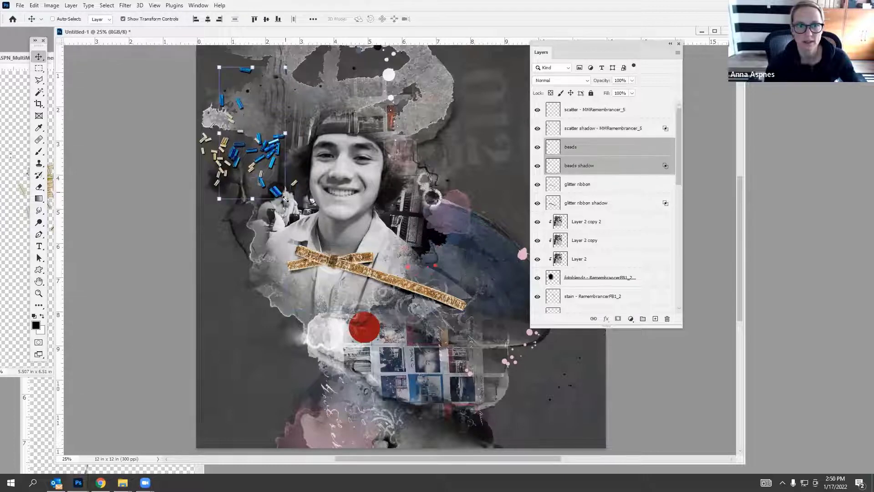
pyautogui.moveTo(285, 199); pyautogui.dragTo(280, 188)
pyautogui.moveTo(270, 147); pyautogui.dragTo(281, 187)
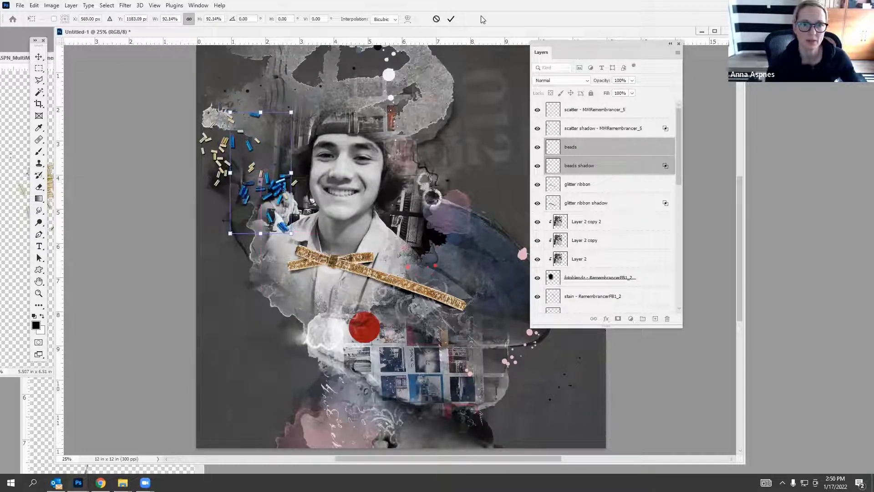
pyautogui.click(451, 19)
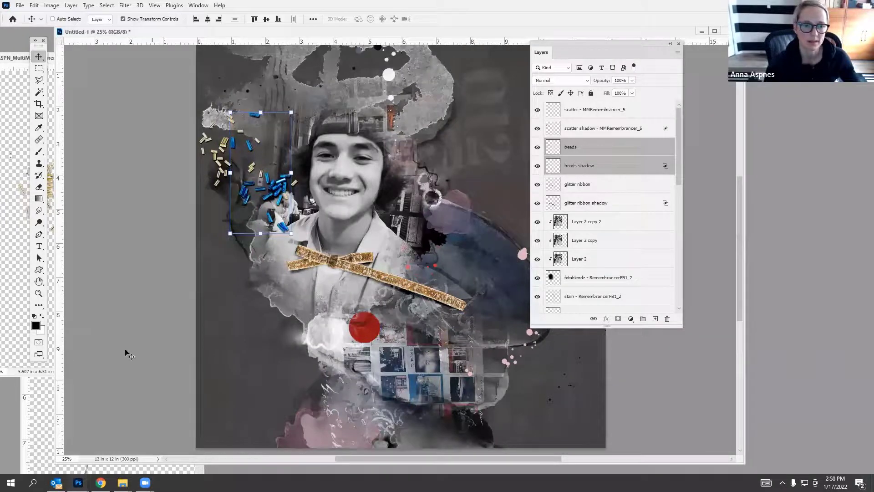
# Switch to File Explorer and look through the Layout Ideas and Paperie folders of BONUS ArtPlay Remembrancer Collection.
pyautogui.click(7, 270)
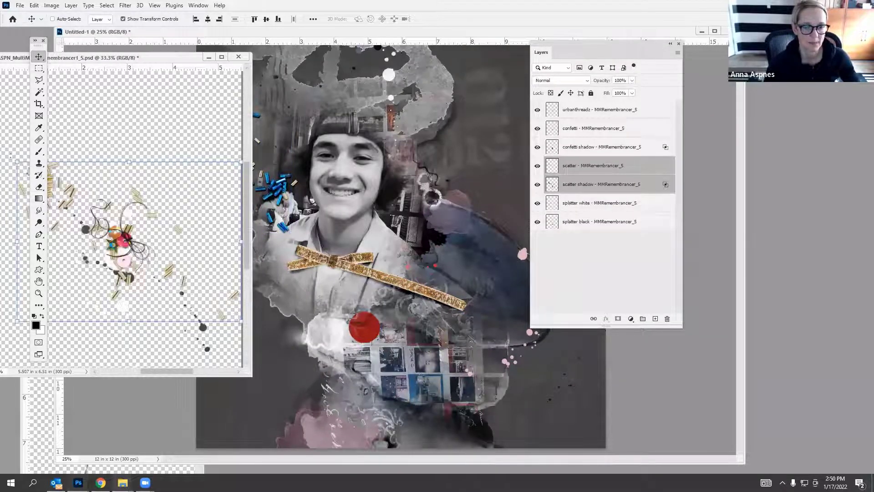
pyautogui.moveTo(123, 482)
pyautogui.click(118, 449)
pyautogui.click(290, 73)
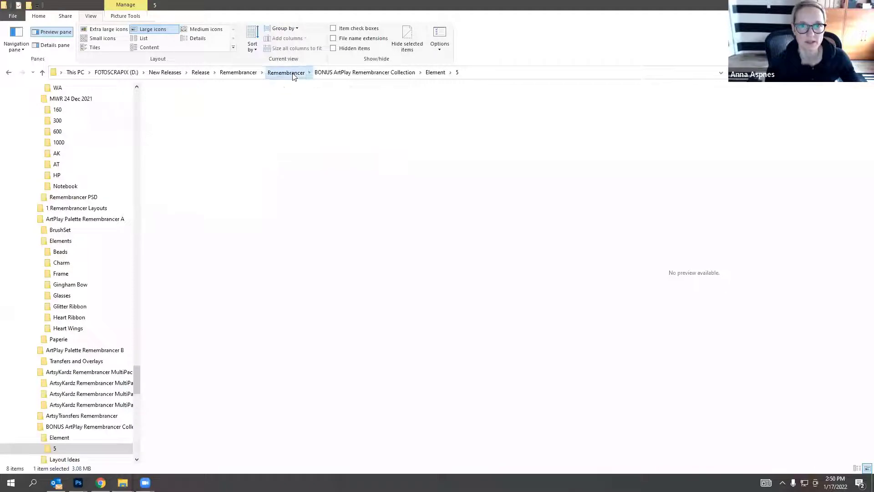
pyautogui.doubleClick(485, 122)
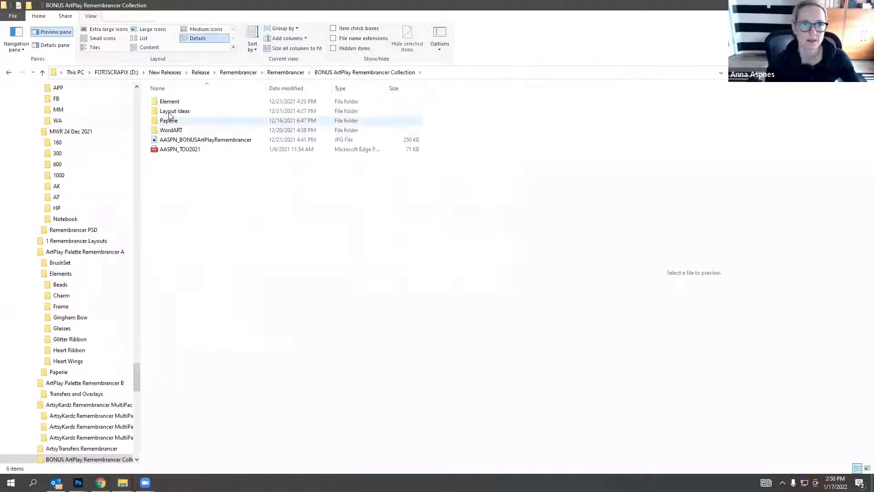
pyautogui.doubleClick(395, 110)
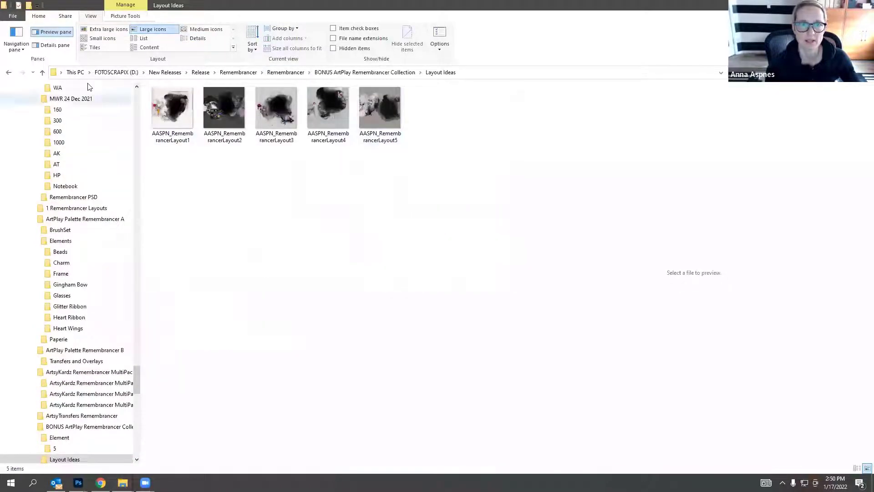
pyautogui.click(9, 73)
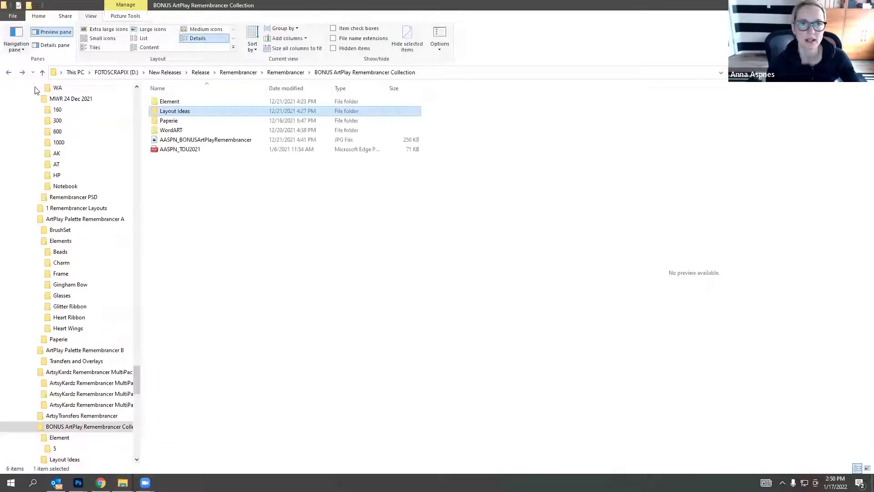
pyautogui.doubleClick(169, 122)
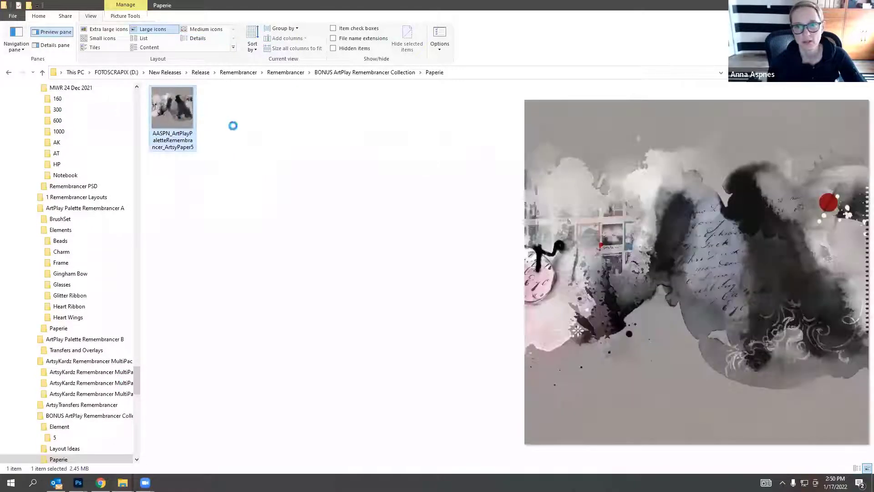
pyautogui.moveTo(514, 152); pyautogui.dragTo(225, 181)
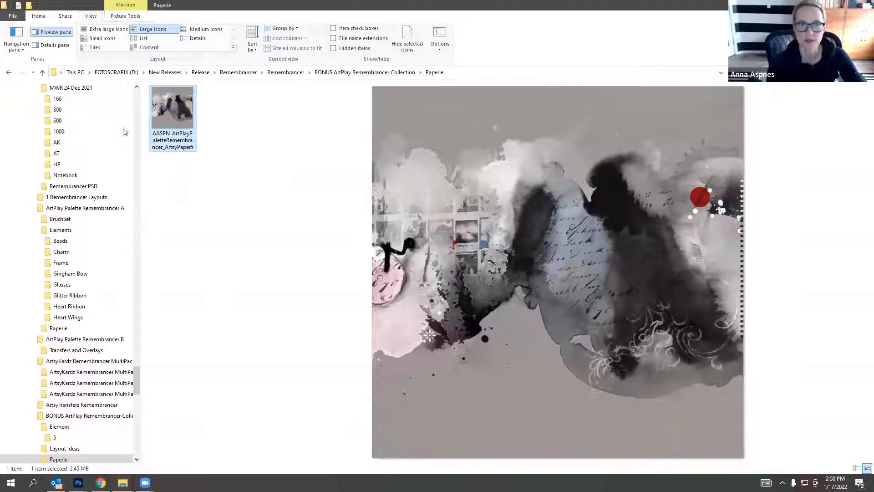
# Open the collection's WordART folder, enlarge the file area and preview the WARingsBell and WAMakePerfect word art.
pyautogui.click(347, 73)
pyautogui.click(176, 132)
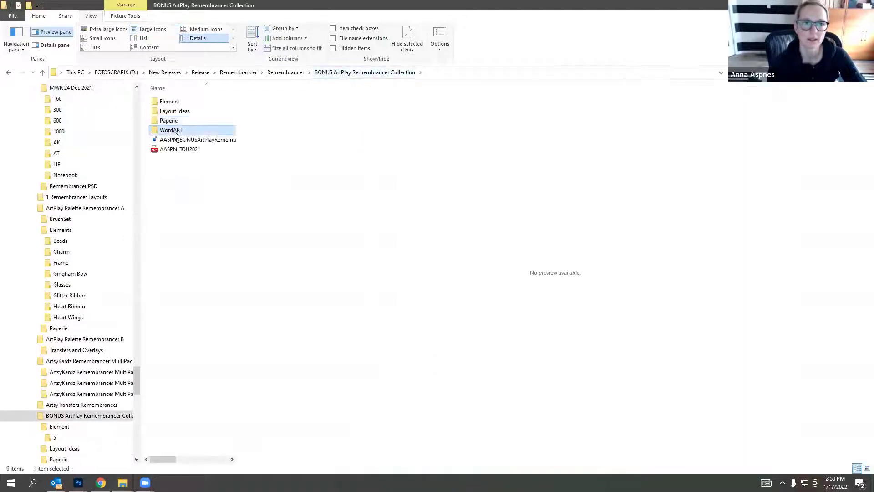
pyautogui.doubleClick(176, 132)
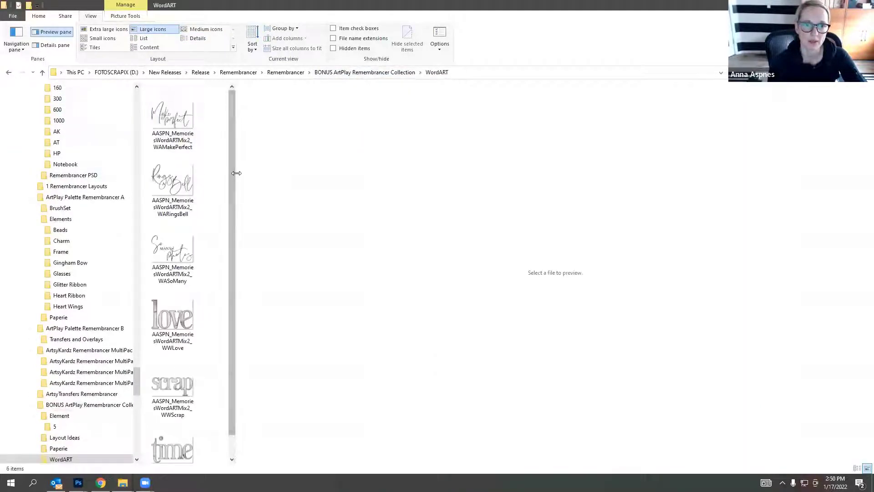
pyautogui.moveTo(237, 177); pyautogui.dragTo(540, 162)
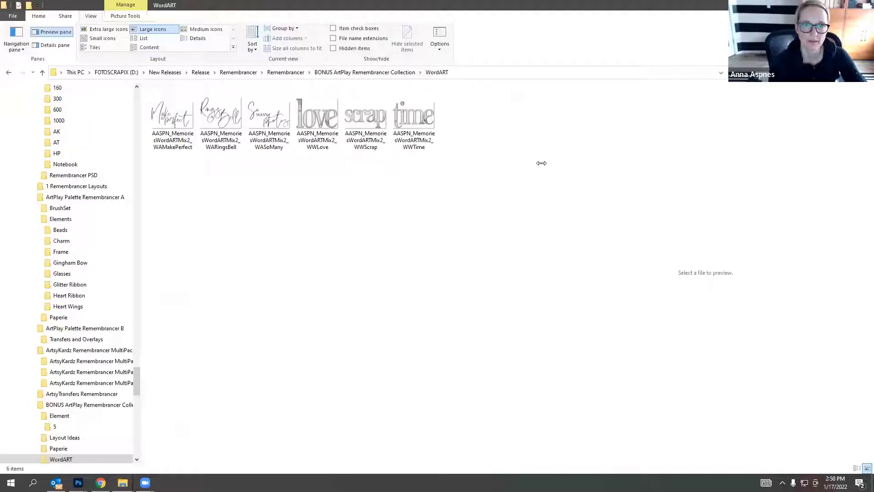
pyautogui.click(222, 116)
pyautogui.click(185, 127)
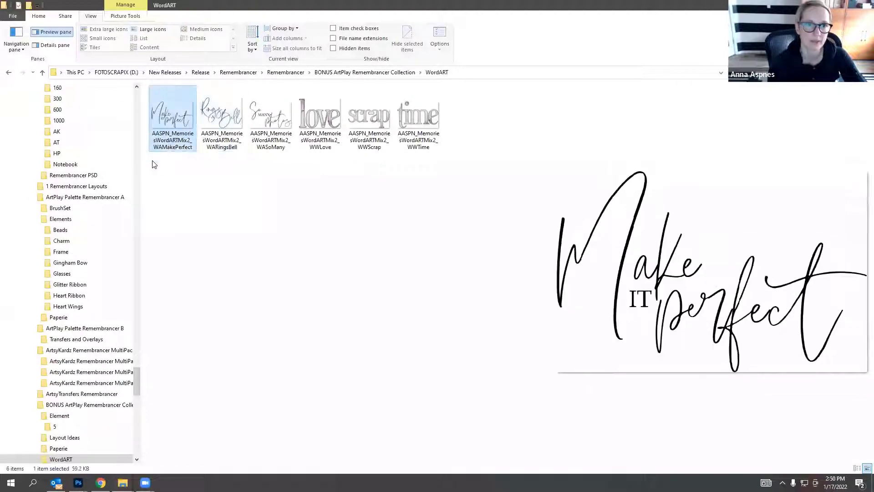
# Place AASPN_MemoriesWordARTMix2_WWLove from File Explorer onto the Photoshop layout, over the red circle below the ribbon.
pyautogui.moveTo(180, 126); pyautogui.dragTo(313, 126)
pyautogui.click(313, 127)
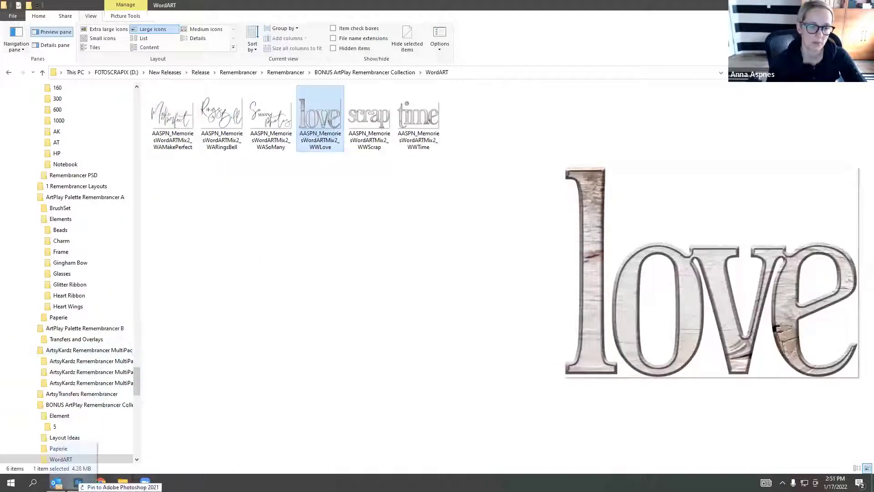
pyautogui.moveTo(79, 482)
pyautogui.moveTo(61, 425); pyautogui.dragTo(397, 308)
pyautogui.moveTo(396, 308); pyautogui.dragTo(396, 308)
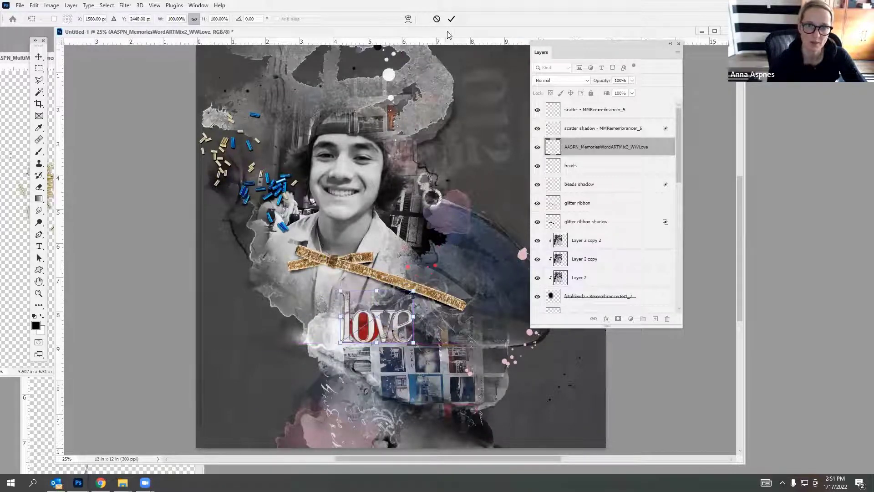
pyautogui.click(451, 18)
# Bring the confetti and its shadow from AASPN_MultiMediaRemembrancer1_5.psd onto the layout, over the "o" of the love word art.
pyautogui.click(10, 150)
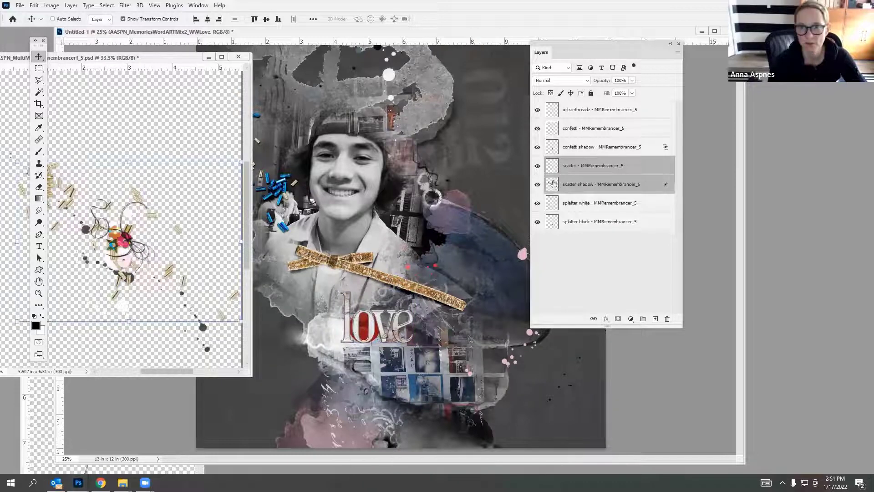
pyautogui.click(570, 147)
pyautogui.keyDown('shift'); pyautogui.click(587, 128); pyautogui.keyUp('shift')
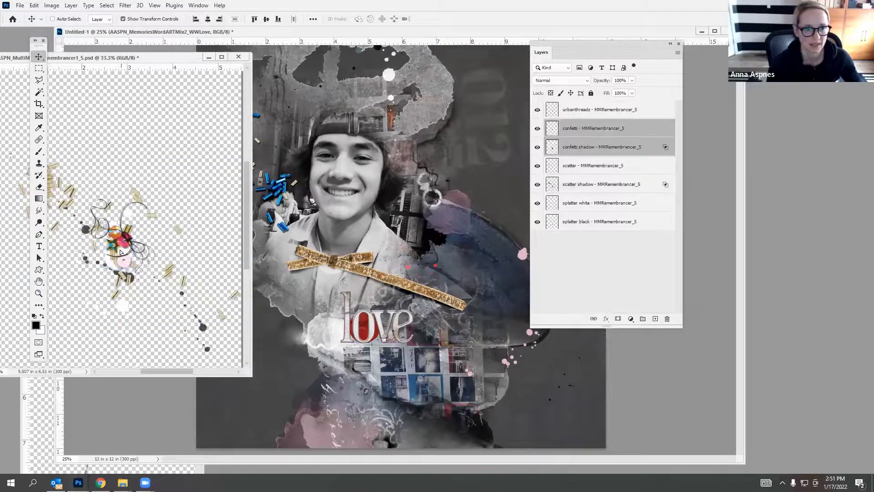
pyautogui.moveTo(120, 252); pyautogui.dragTo(368, 323)
# Bring the white and black splatters onto the layout, stack them beneath the beads shadow and position the white one around the blue beads.
pyautogui.click(19, 183)
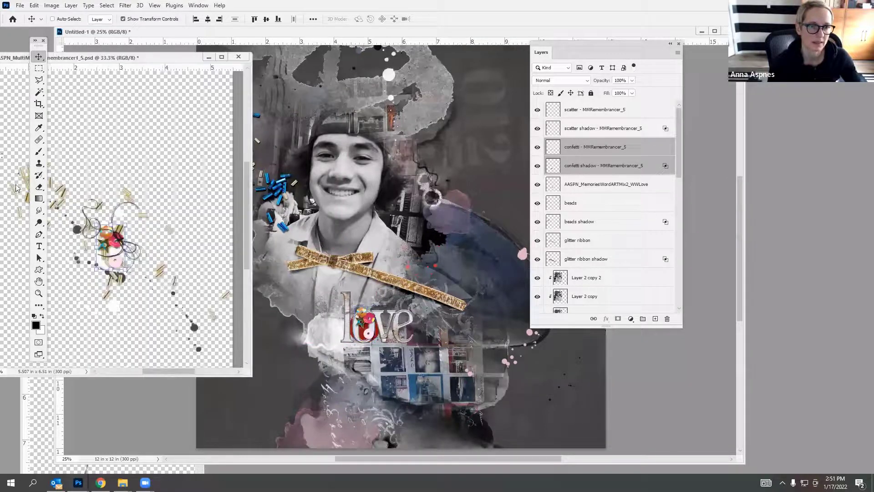
pyautogui.click(566, 222)
pyautogui.keyDown('shift'); pyautogui.click(573, 200); pyautogui.keyUp('shift')
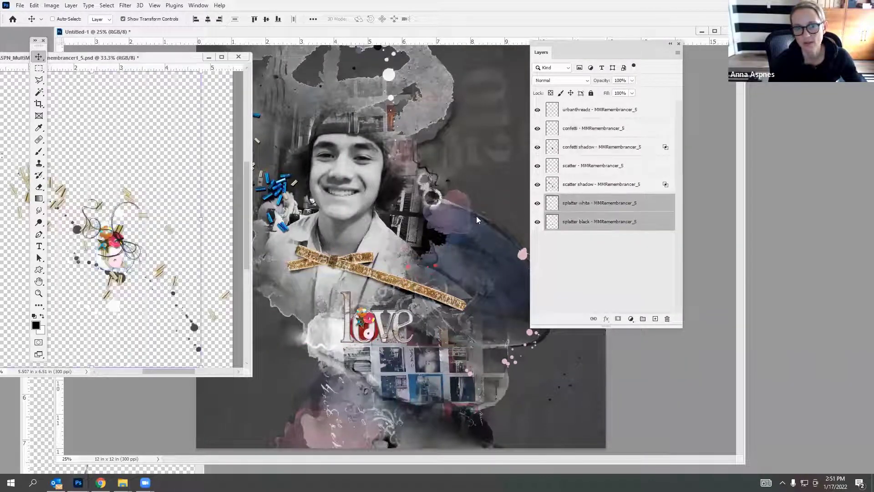
pyautogui.moveTo(174, 296); pyautogui.dragTo(300, 230)
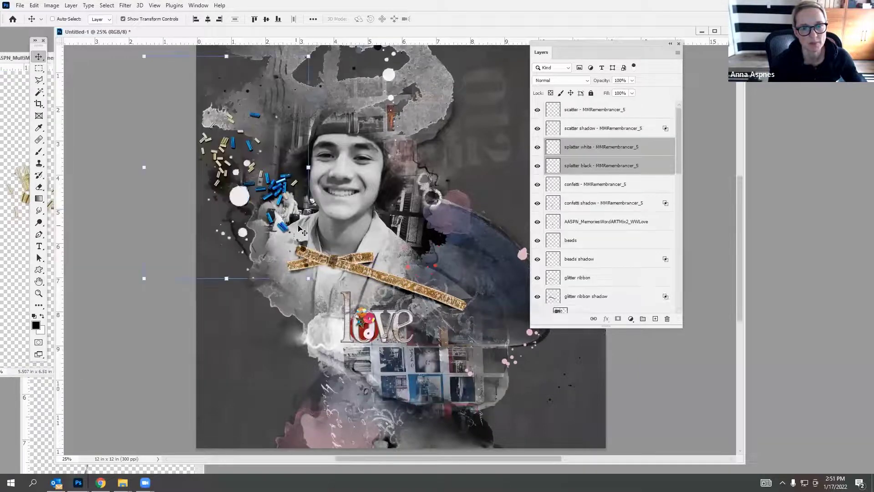
pyautogui.moveTo(603, 165); pyautogui.dragTo(567, 237)
pyautogui.moveTo(248, 208); pyautogui.dragTo(283, 196)
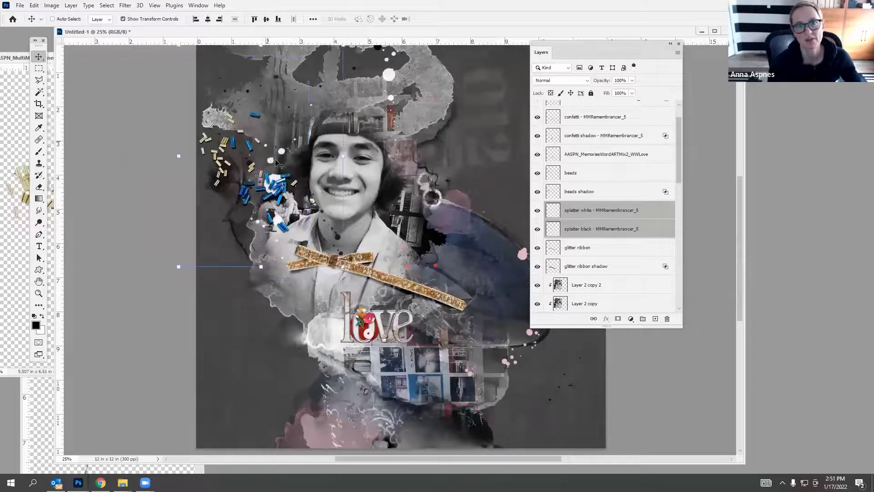
# Stack the black splatter beneath the glitter ribbon shadow and position it around the ribbon and the portrait's collar.
pyautogui.click(582, 230)
pyautogui.moveTo(340, 240); pyautogui.dragTo(360, 294)
pyautogui.moveTo(588, 230); pyautogui.dragTo(550, 279)
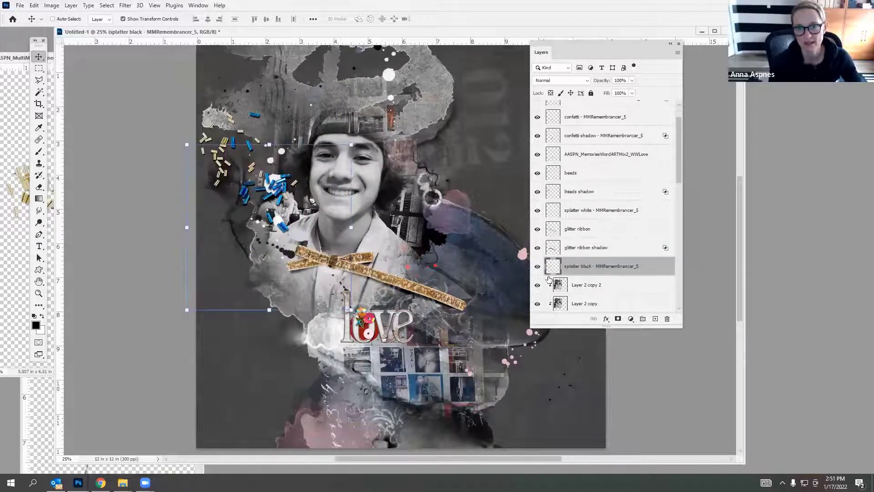
pyautogui.moveTo(283, 261); pyautogui.dragTo(272, 251)
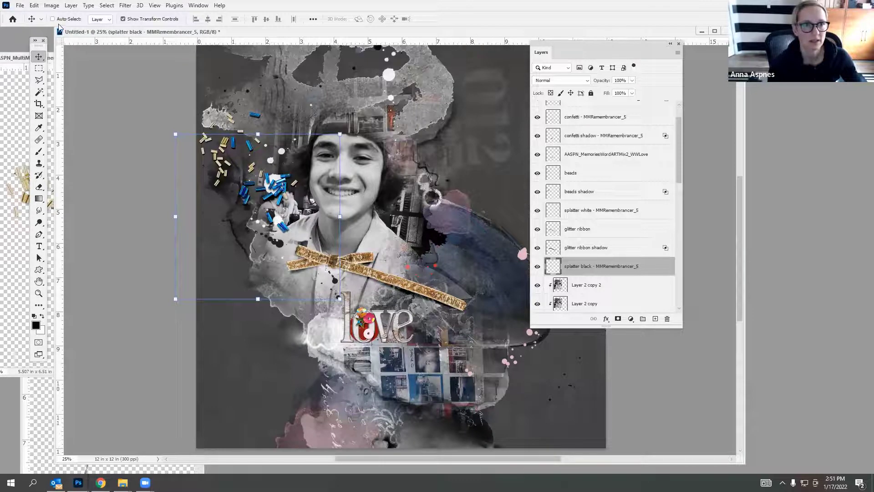
# Add a drop shadow to the love word art with a 120° angle, 8 px distance and 8 px size.
pyautogui.click(352, 340)
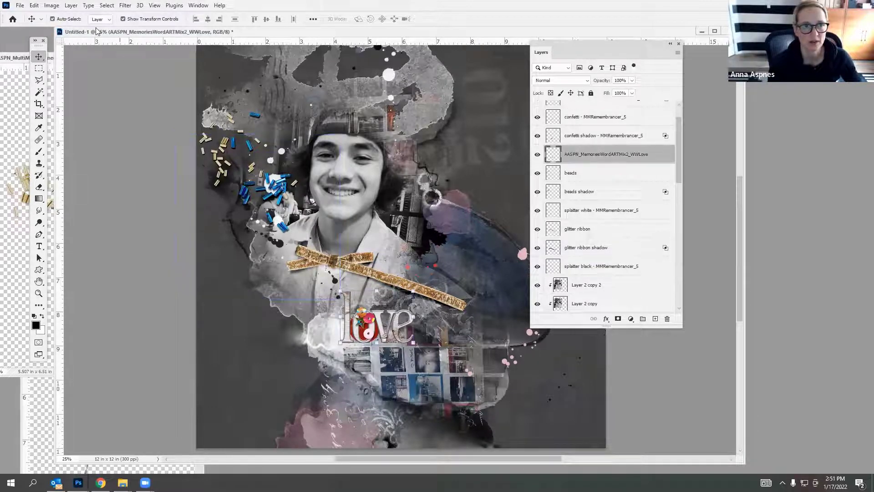
pyautogui.click(72, 5)
pyautogui.moveTo(110, 95)
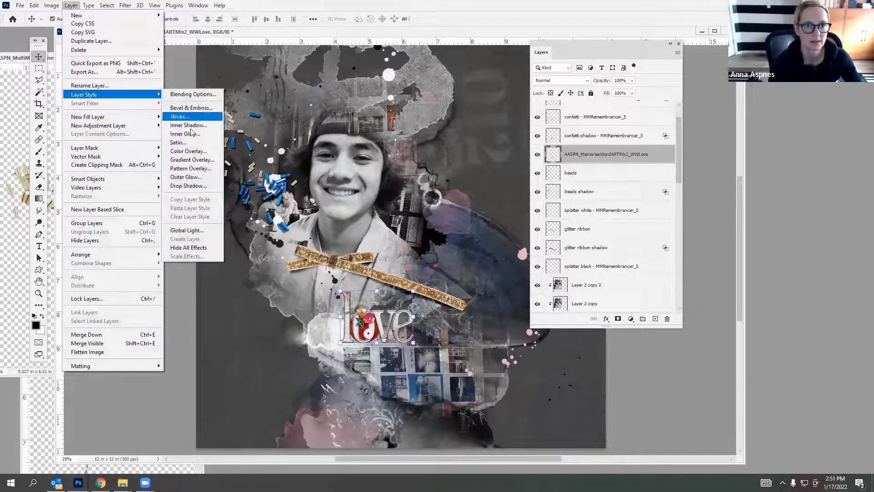
pyautogui.click(181, 186)
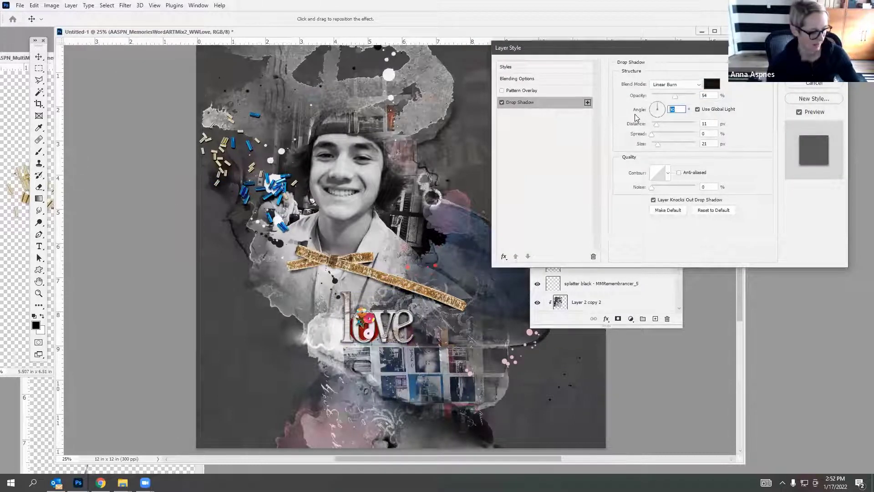
pyautogui.write('120')
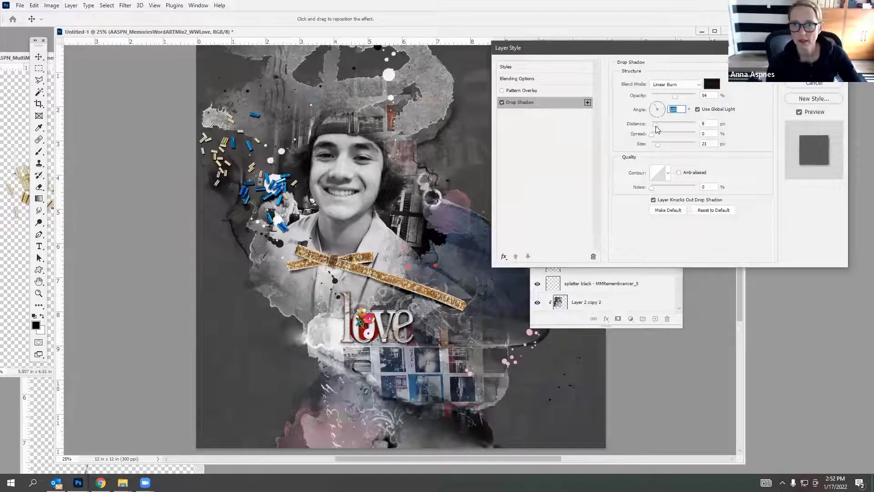
pyautogui.press('Tab')
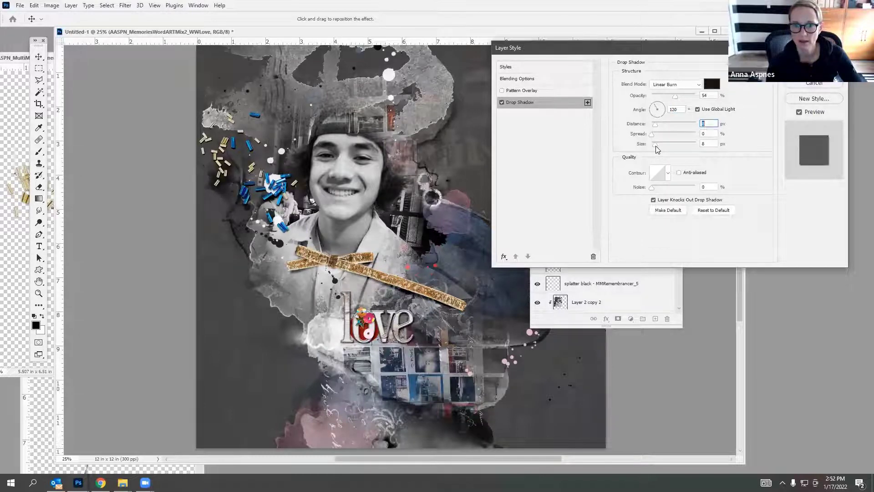
pyautogui.moveTo(653, 51); pyautogui.dragTo(532, 135)
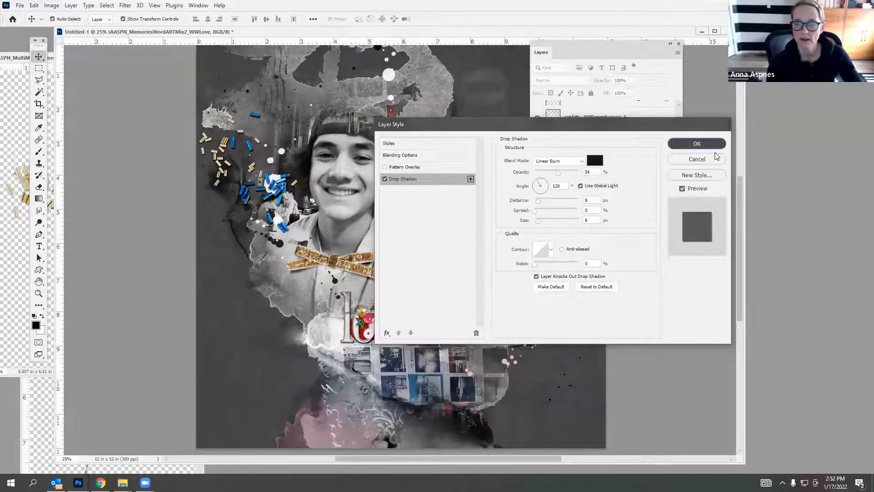
pyautogui.click(694, 145)
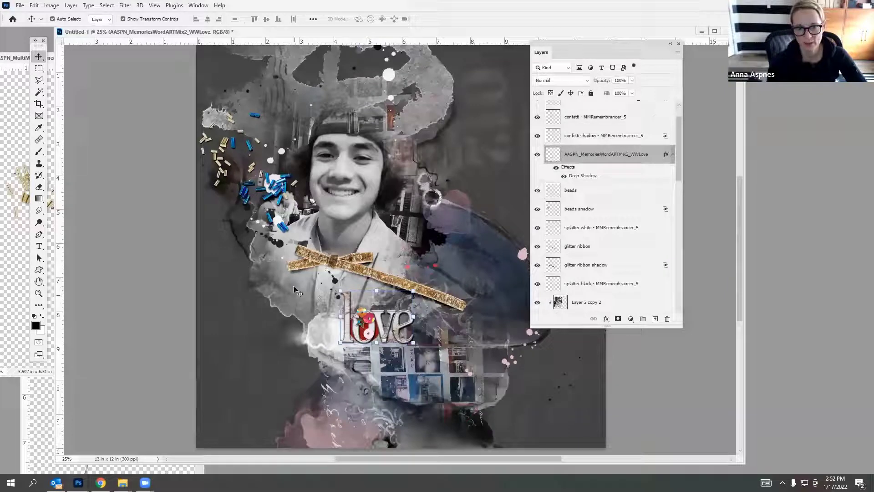
# Close AASPN_MultiMediaRemembrancer1_5.psd and minimize AASPN_MultiMediaRemembrancer1_4.psd to clear the view of the layout.
pyautogui.click(4, 94)
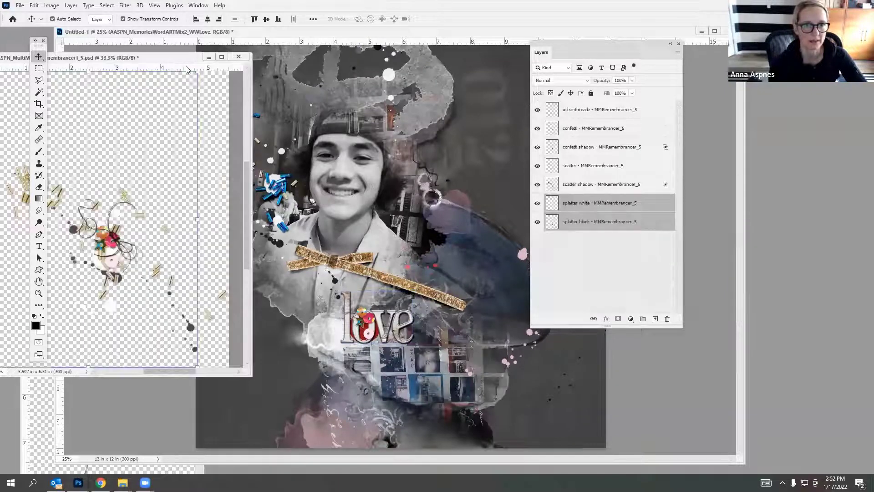
pyautogui.click(239, 58)
pyautogui.click(434, 186)
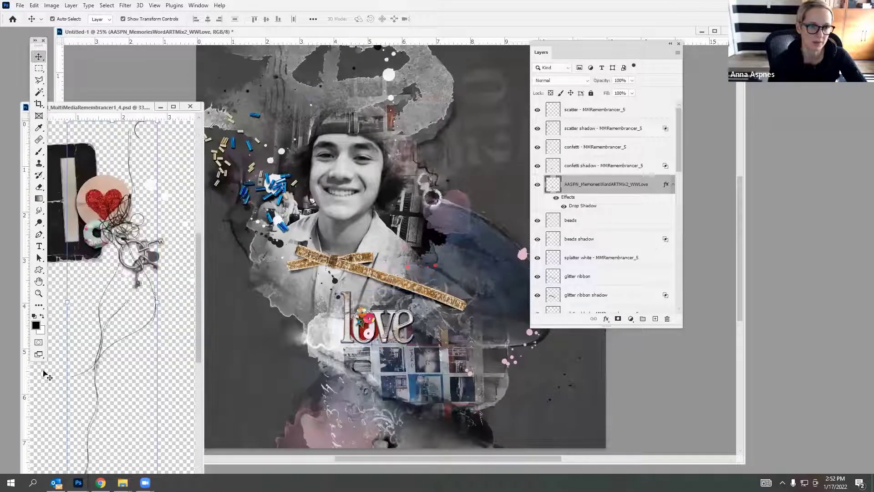
pyautogui.click(161, 108)
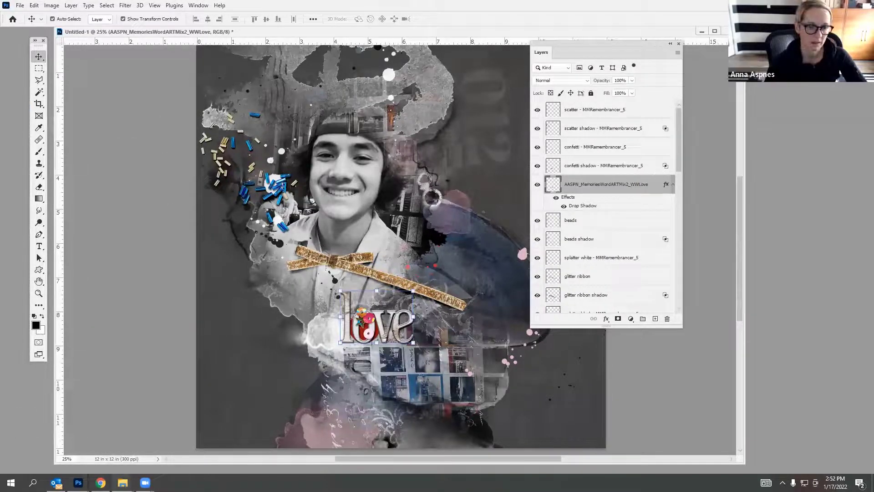
# Place AASPN_MemoriesWordARTMix2_WASoLittleTime from the Memories WordART Mix No 2 folder onto the layout, beneath the portrait's collar beside the glitter bow.
pyautogui.moveTo(122, 482)
pyautogui.click(110, 435)
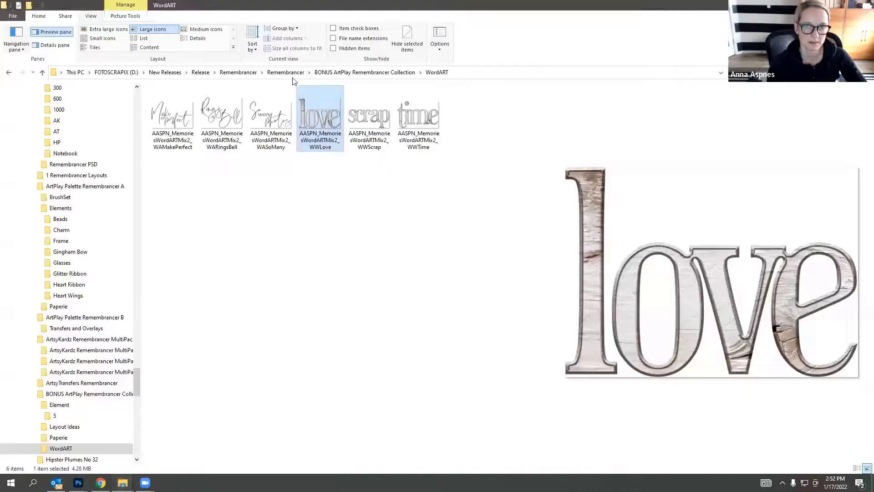
pyautogui.click(283, 72)
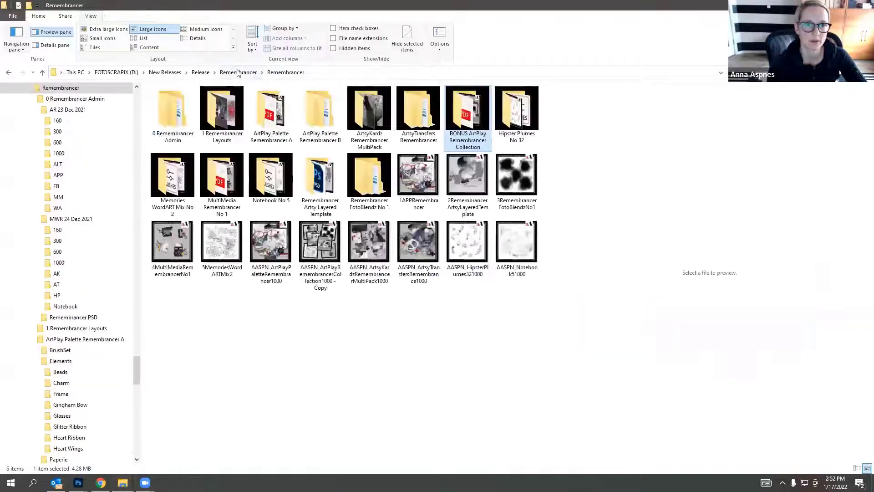
pyautogui.doubleClick(172, 191)
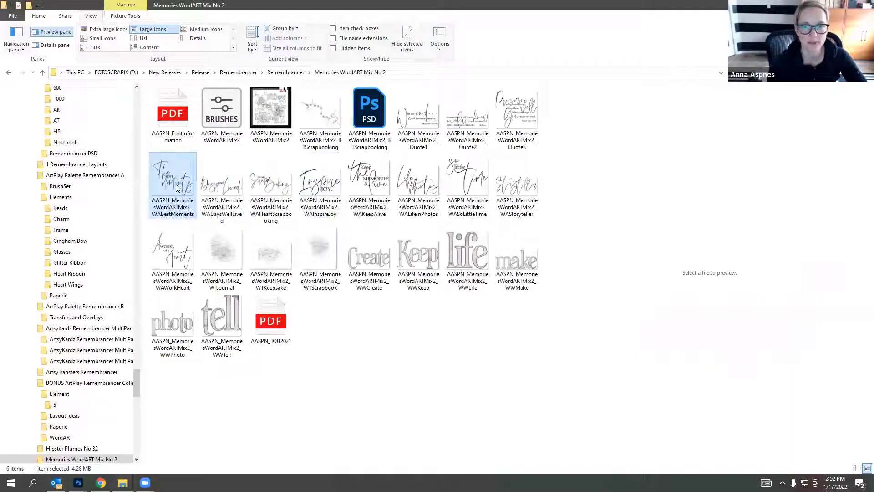
pyautogui.click(471, 188)
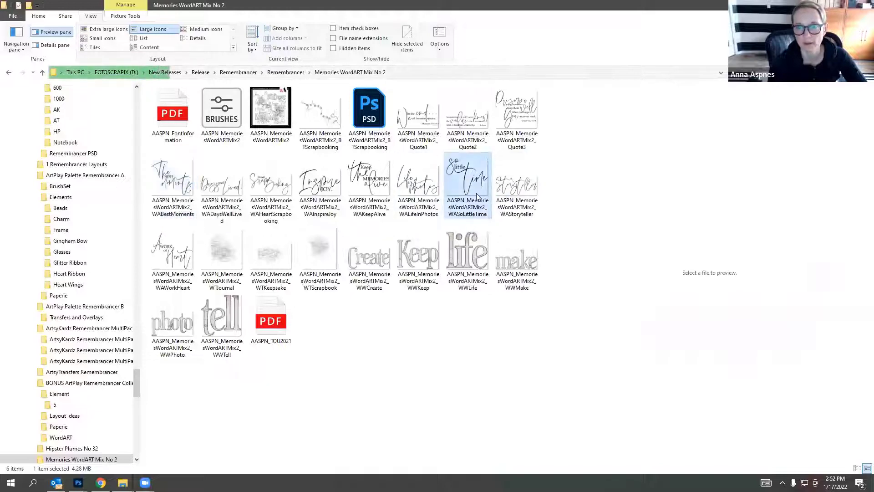
pyautogui.moveTo(477, 197); pyautogui.dragTo(249, 241)
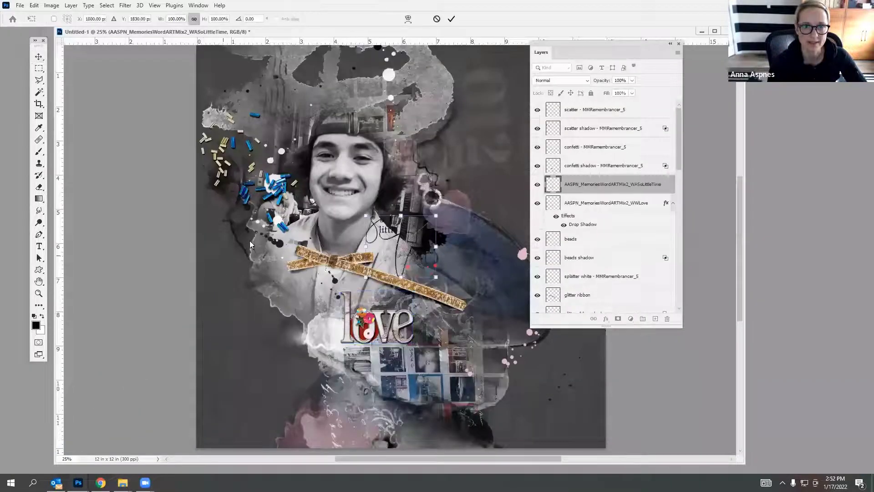
pyautogui.moveTo(416, 225); pyautogui.dragTo(303, 252)
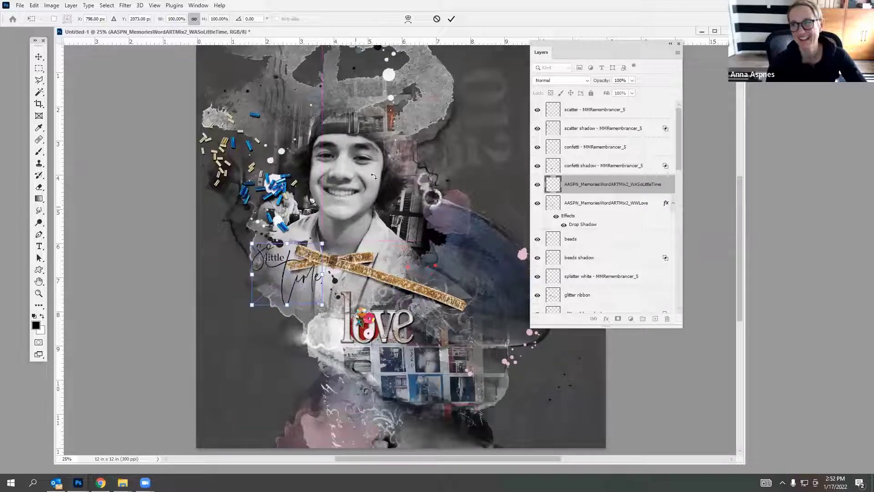
pyautogui.click(451, 20)
# Stack the So Little Time word art beneath the love word art and position it under the glitter bow so its end meets the love lettering.
pyautogui.moveTo(559, 184); pyautogui.dragTo(566, 227)
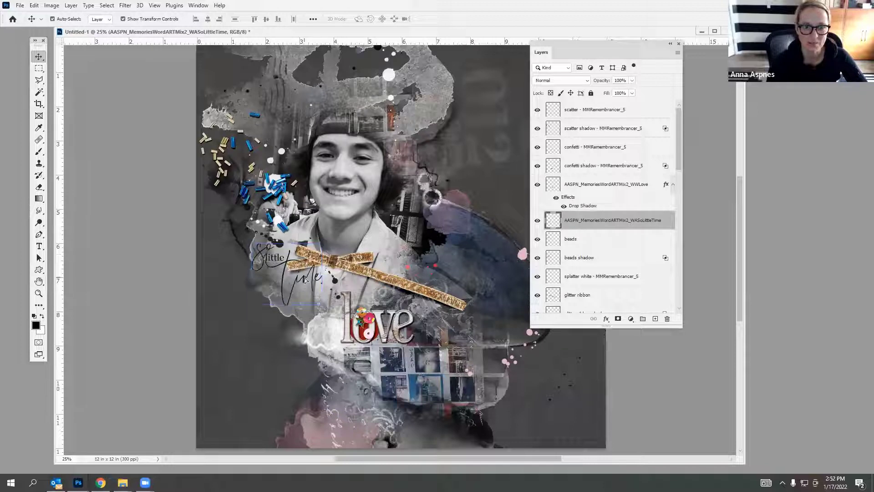
pyautogui.moveTo(306, 280); pyautogui.dragTo(350, 297)
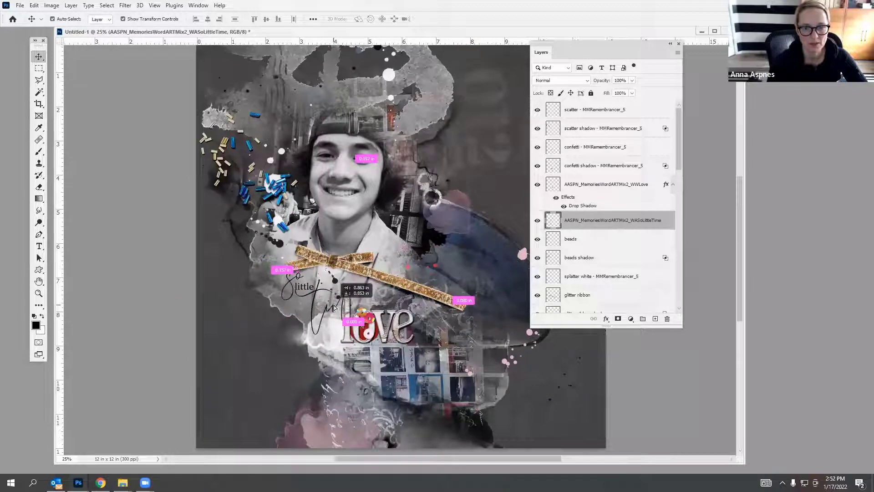
pyautogui.moveTo(333, 306)
pyautogui.mouseDown()
pyautogui.moveTo(460, 272)
pyautogui.moveTo(421, 292)
pyautogui.moveTo(324, 302)
pyautogui.moveTo(332, 305)
pyautogui.mouseUp()
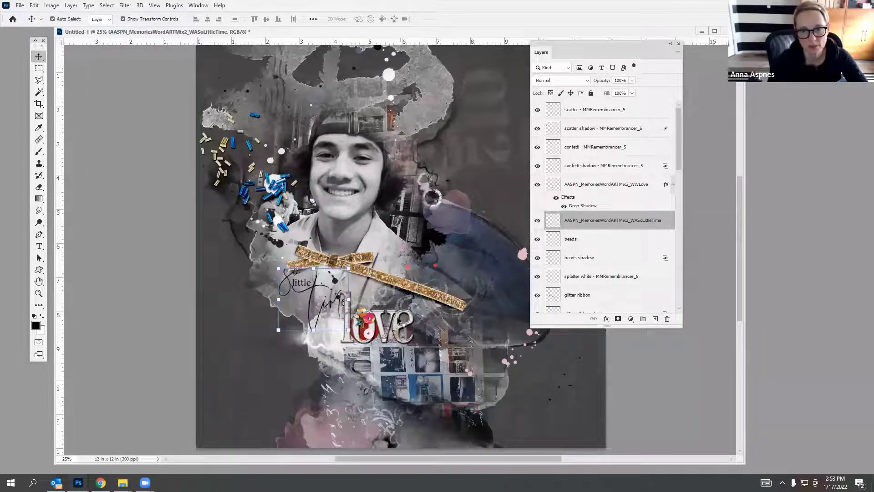
# Shift the love word art to the right and reposition the confetti and its shadow over the letter o.
pyautogui.moveTo(401, 321); pyautogui.dragTo(373, 336)
pyautogui.keyDown('shift'); pyautogui.click(584, 130); pyautogui.keyUp('shift')
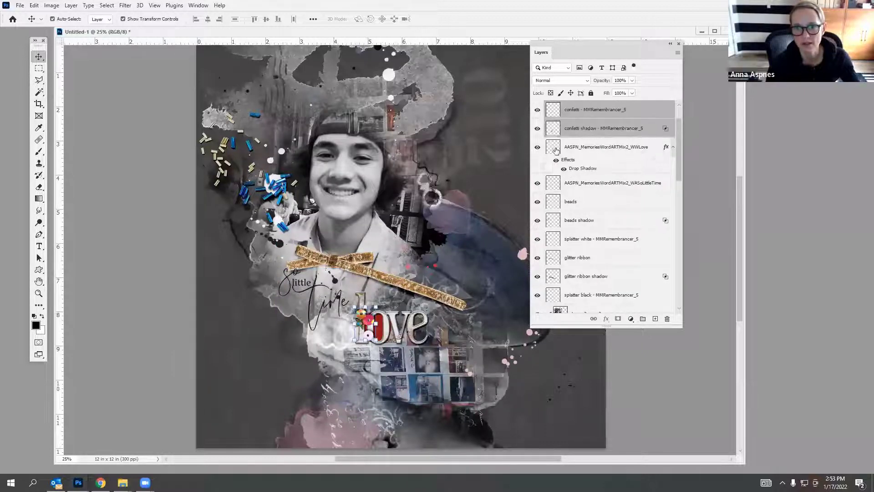
pyautogui.moveTo(380, 317); pyautogui.dragTo(389, 319)
pyautogui.click(588, 133)
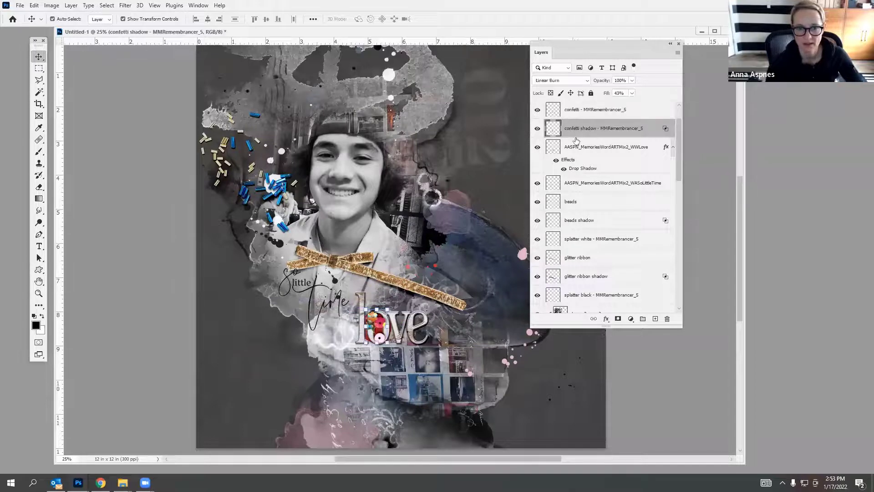
pyautogui.press('Down')
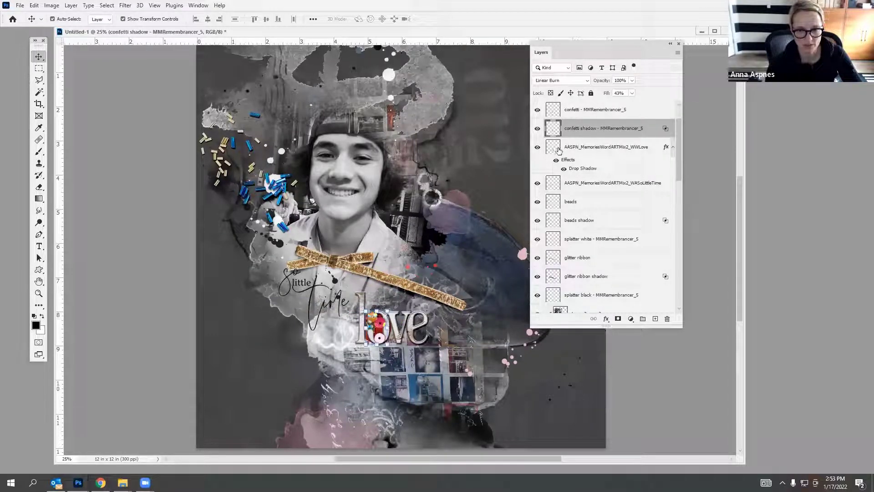
# Move the So Little Time word art closer to the love lettering and shift the glitter ribbon with its shadow slightly up and left.
pyautogui.moveTo(313, 287); pyautogui.dragTo(340, 298)
pyautogui.click(339, 298)
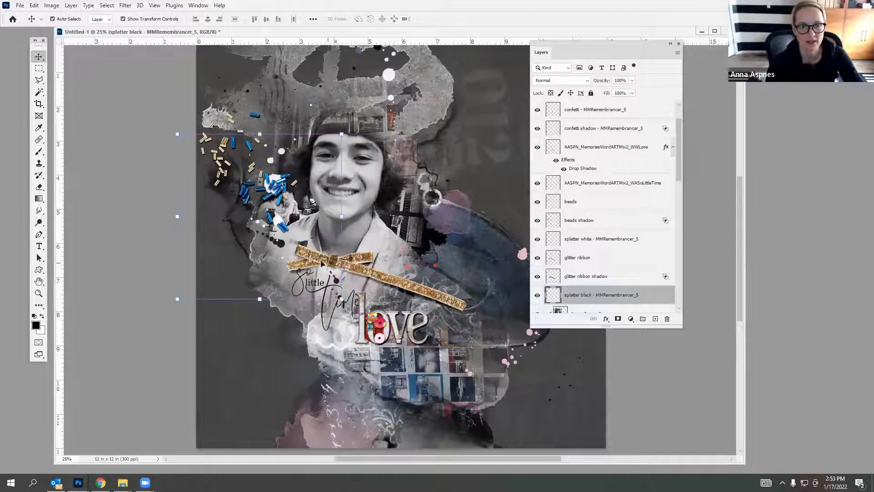
pyautogui.click(350, 258)
pyautogui.keyDown('shift'); pyautogui.click(564, 273); pyautogui.keyUp('shift')
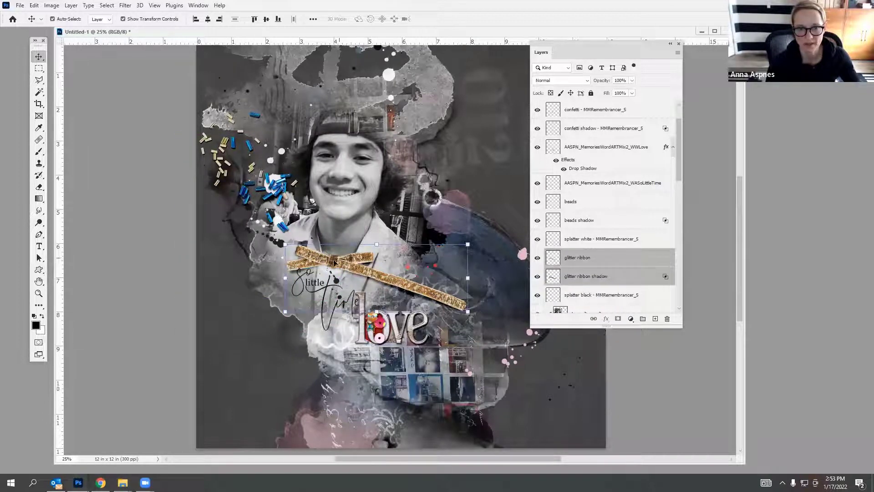
pyautogui.moveTo(330, 263); pyautogui.dragTo(327, 259)
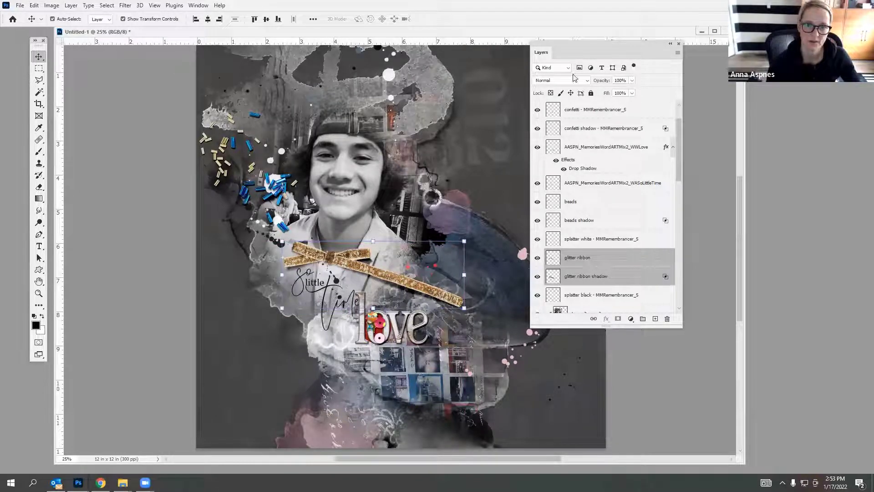
# Place AASPN_MemoriesWordARTMix2_WTJournal from the Memories WordART Mix No 2 folder over the portrait's shirt around the word art.
pyautogui.moveTo(591, 58); pyautogui.dragTo(672, 113)
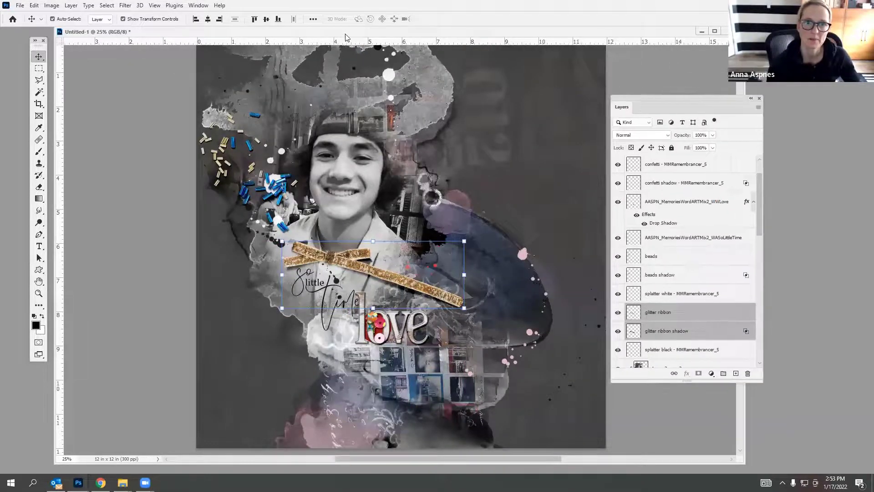
pyautogui.moveTo(346, 37); pyautogui.dragTo(291, 43)
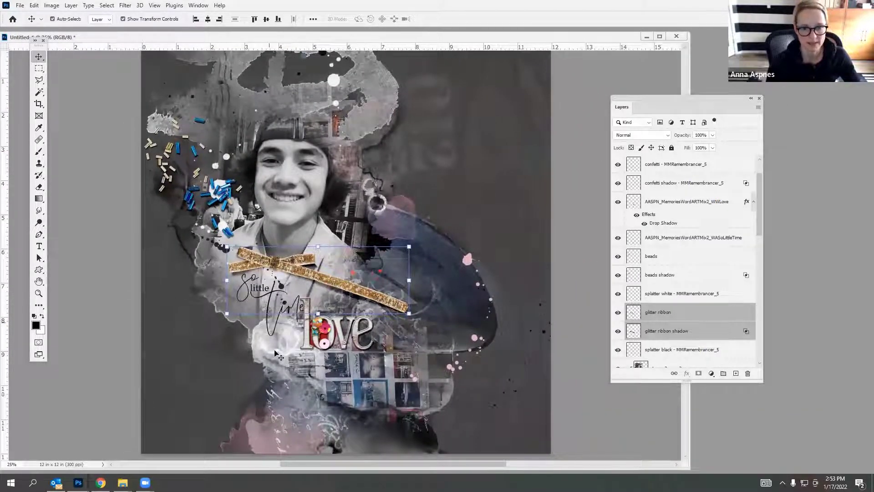
pyautogui.moveTo(123, 483)
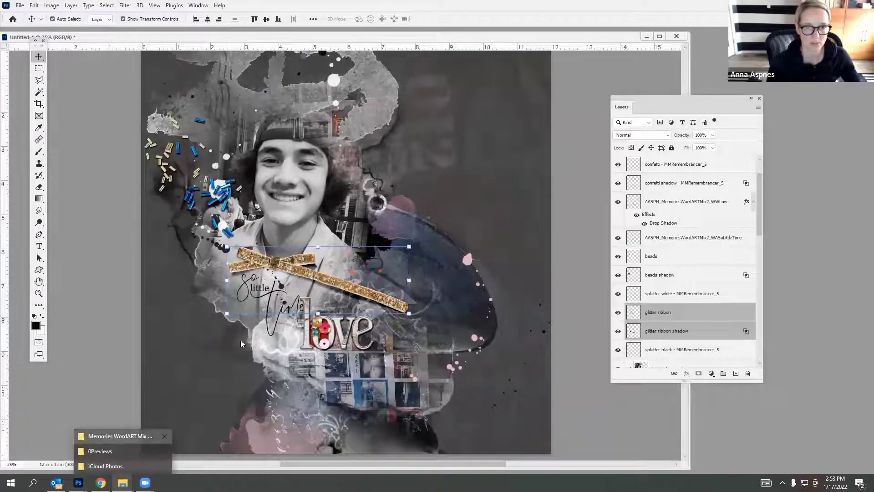
pyautogui.click(120, 433)
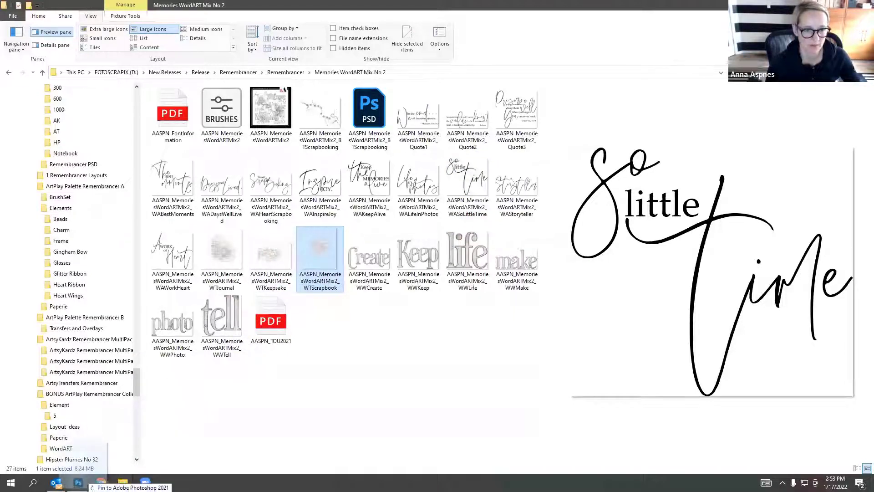
pyautogui.click(284, 271)
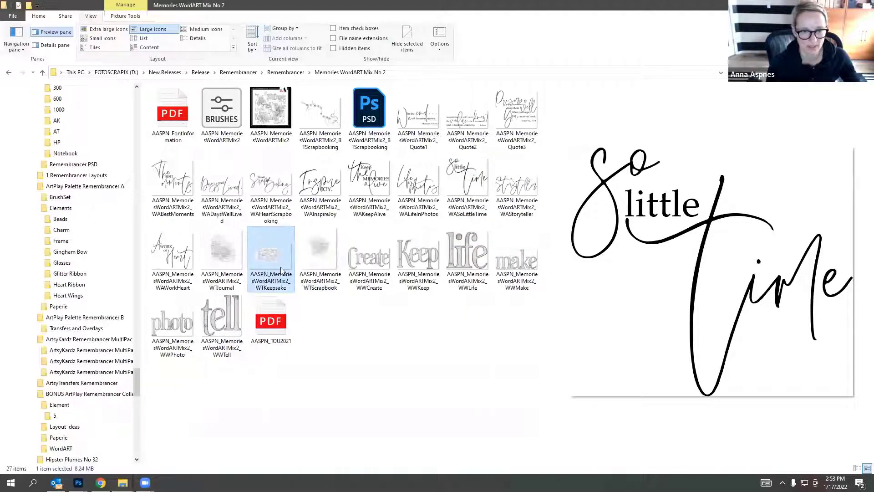
pyautogui.click(228, 255)
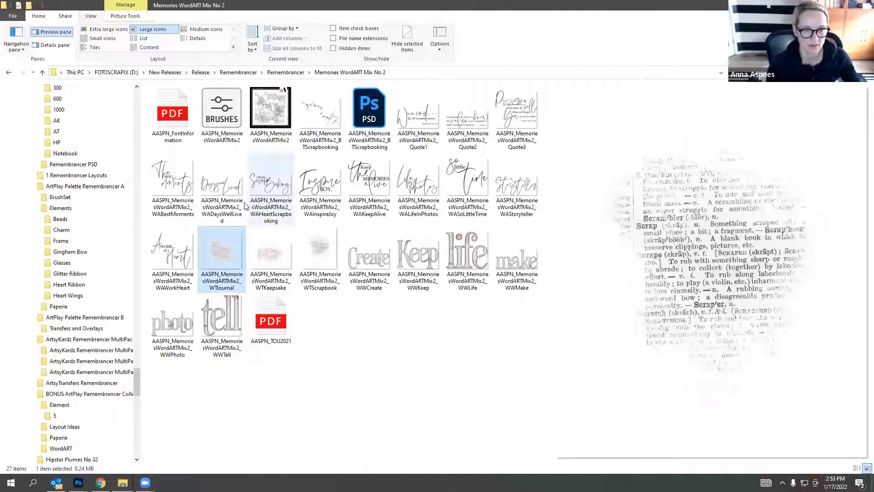
pyautogui.moveTo(227, 255); pyautogui.dragTo(268, 291)
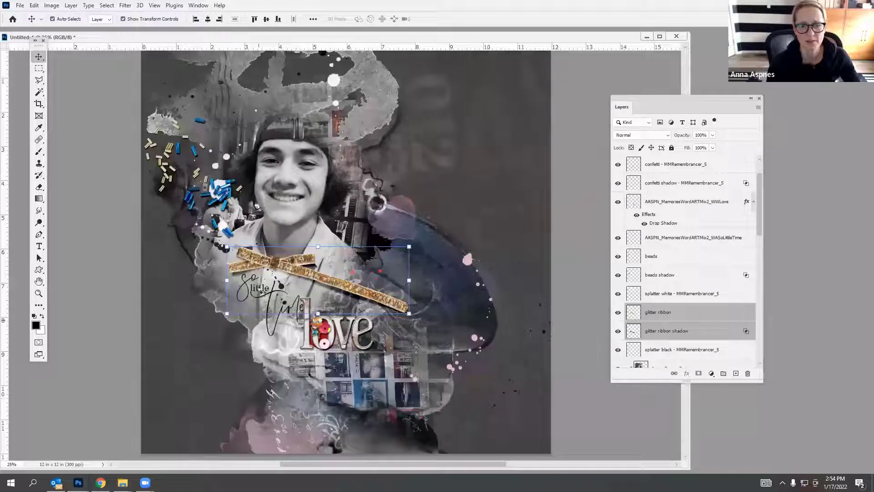
pyautogui.moveTo(356, 244); pyautogui.dragTo(303, 288)
pyautogui.click(452, 19)
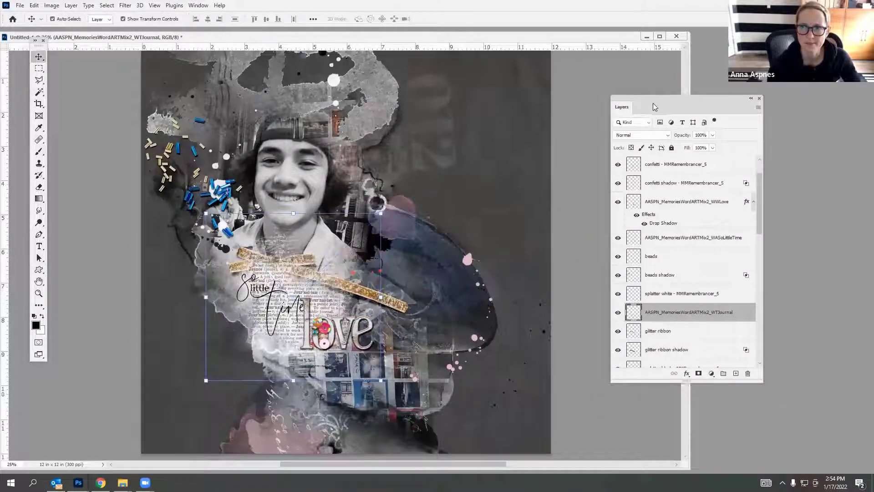
# Stack the journal definition text beneath the black splatter, scale it down slightly and position it behind the love word art.
pyautogui.moveTo(661, 109); pyautogui.dragTo(536, 73)
pyautogui.moveTo(546, 288); pyautogui.dragTo(555, 172)
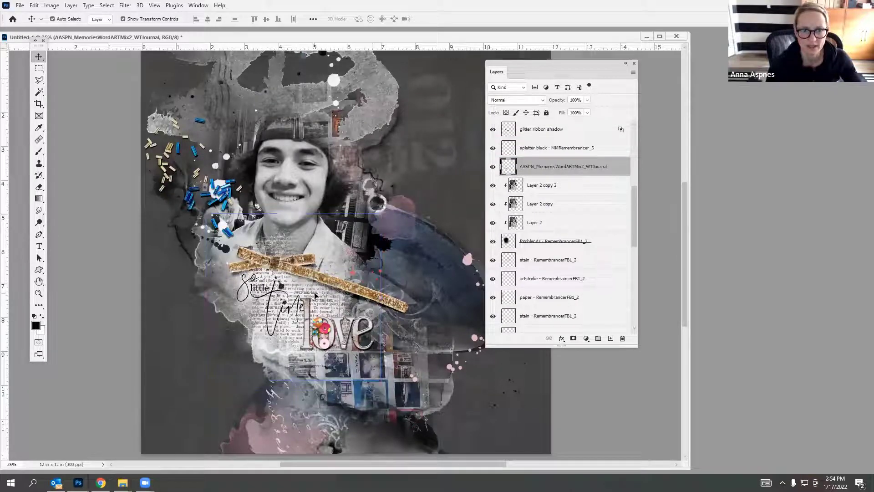
pyautogui.moveTo(381, 218); pyautogui.dragTo(369, 227)
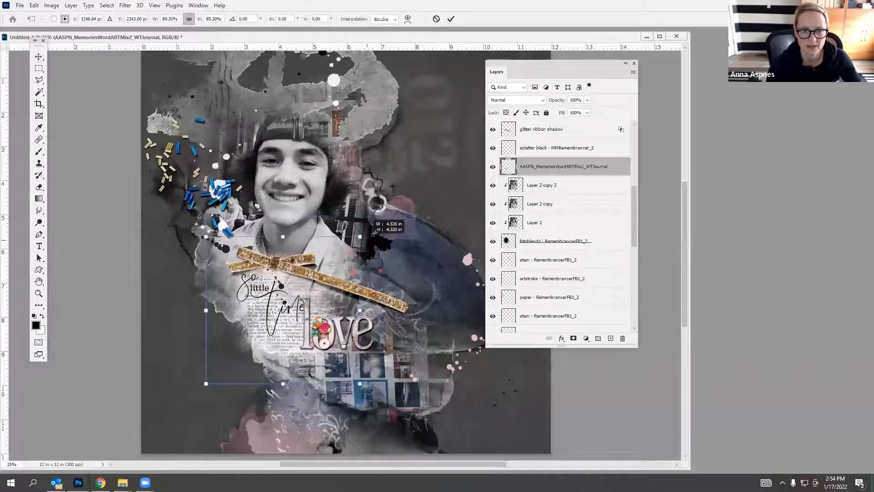
pyautogui.moveTo(346, 257); pyautogui.dragTo(363, 267)
pyautogui.click(451, 21)
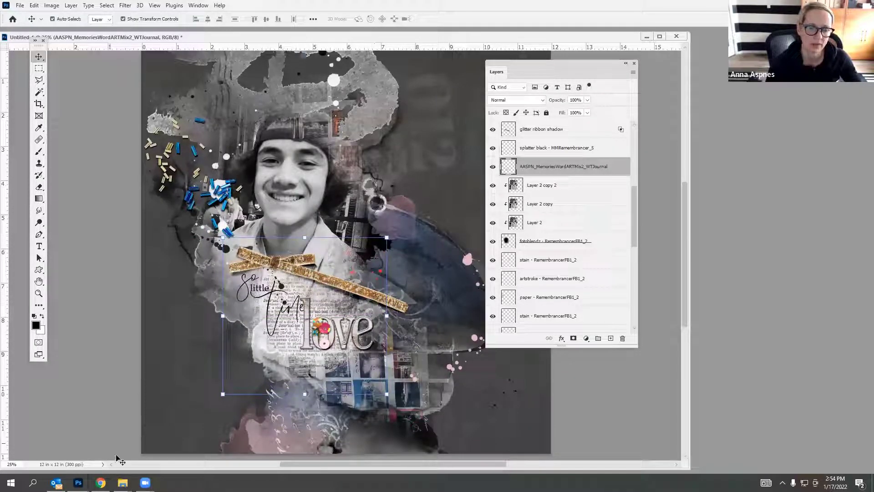
# Place AASPN_HolidayWordARTMix15_WTWonder from the Yuletide release's Holiday WordART Mix No 15 folder over the lower portrait behind the word art.
pyautogui.moveTo(123, 482)
pyautogui.click(120, 437)
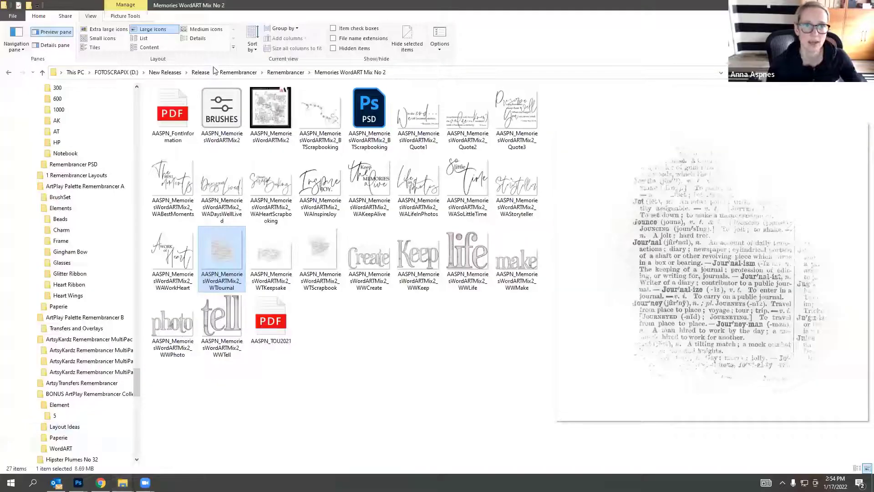
pyautogui.click(200, 73)
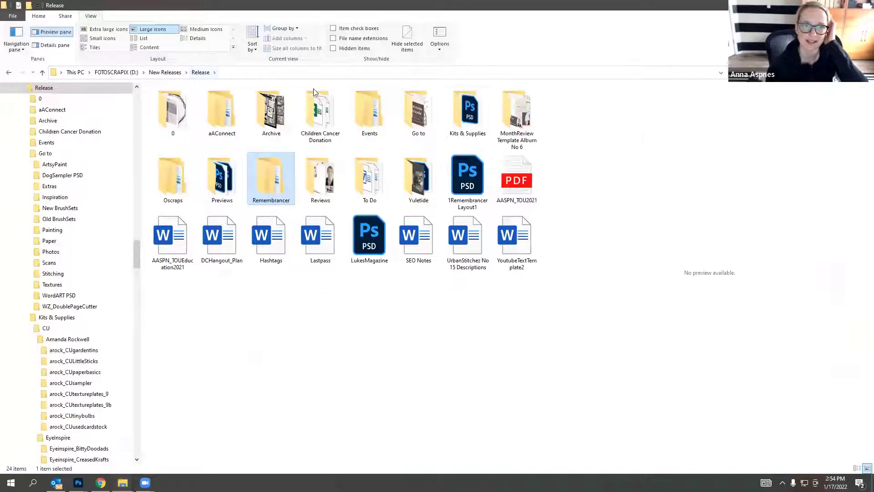
pyautogui.doubleClick(417, 191)
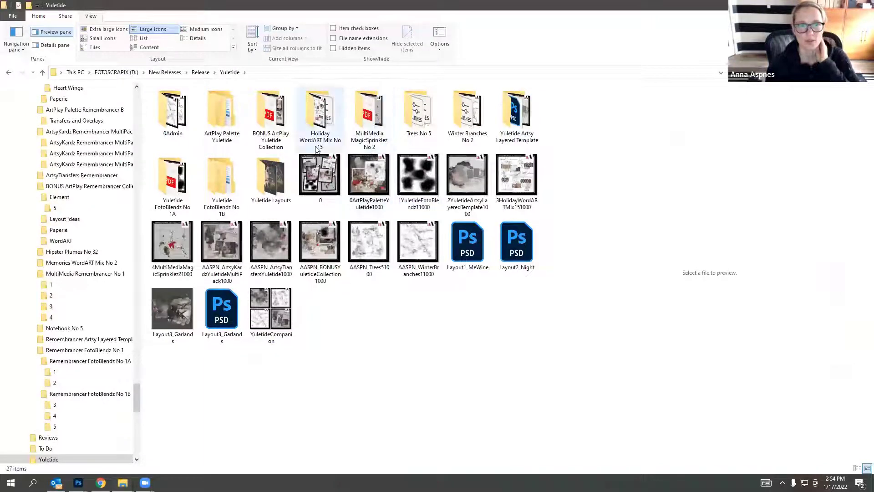
pyautogui.doubleClick(323, 122)
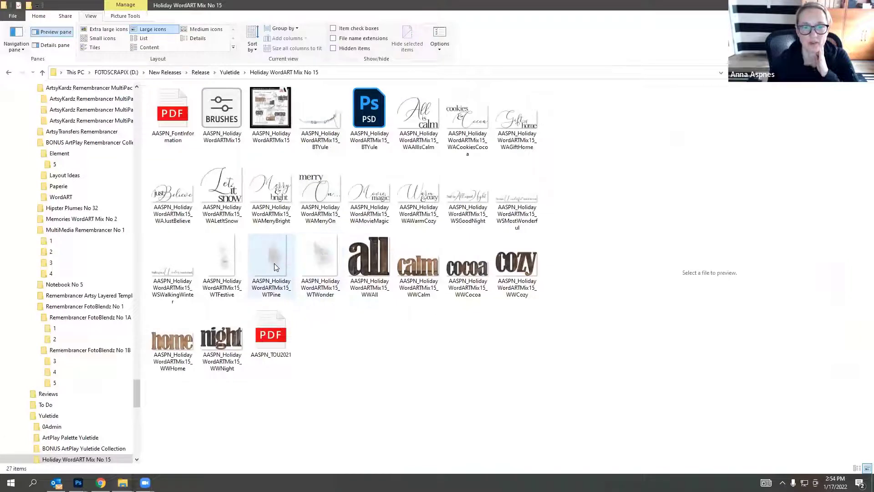
pyautogui.click(326, 256)
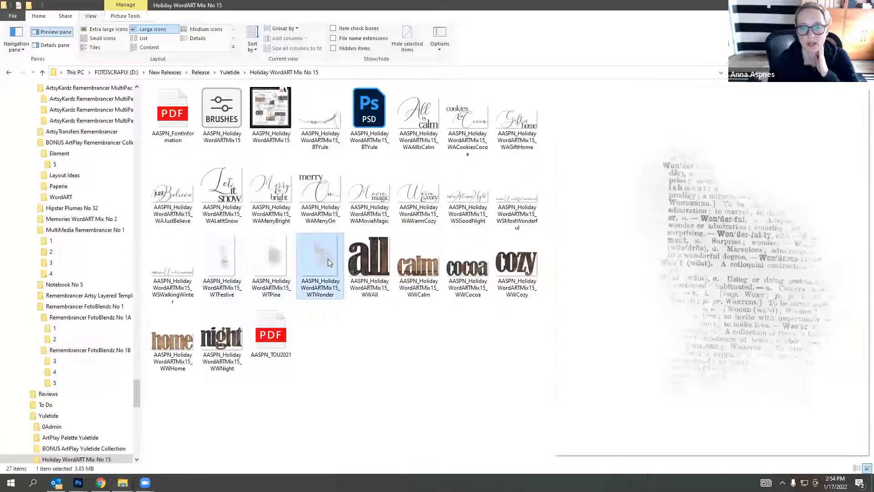
pyautogui.moveTo(78, 482)
pyautogui.moveTo(78, 482); pyautogui.dragTo(222, 325)
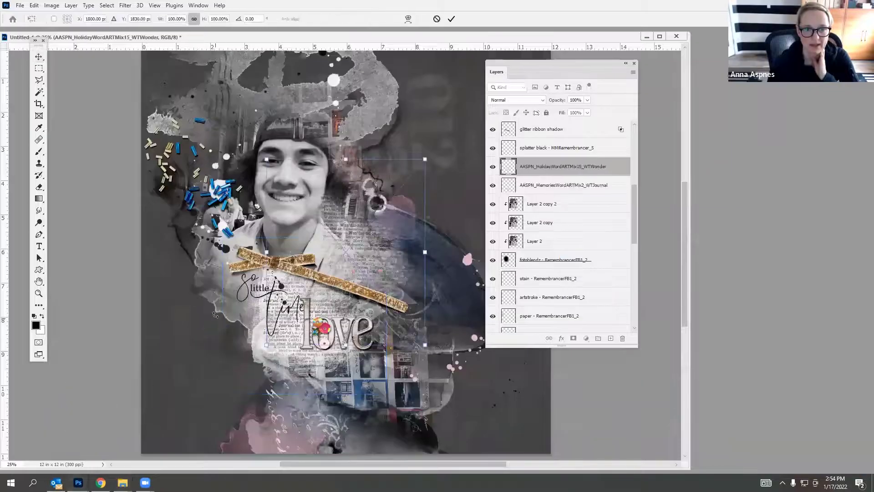
pyautogui.moveTo(324, 296); pyautogui.dragTo(301, 300)
pyautogui.click(451, 19)
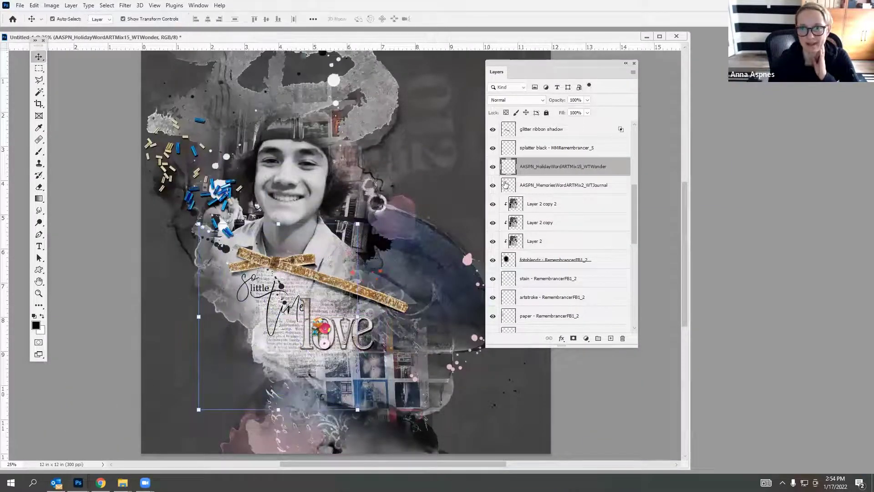
# Hide the journal definition text layer and shift the wonder definition text slightly down and right behind the word art.
pyautogui.click(493, 185)
pyautogui.click(529, 185)
pyautogui.moveTo(295, 290); pyautogui.dragTo(304, 296)
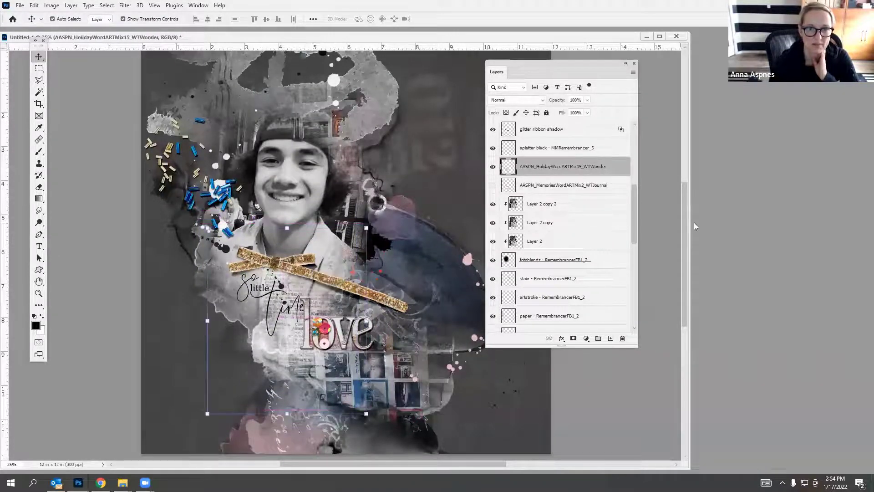
pyautogui.moveTo(523, 66); pyautogui.dragTo(637, 78)
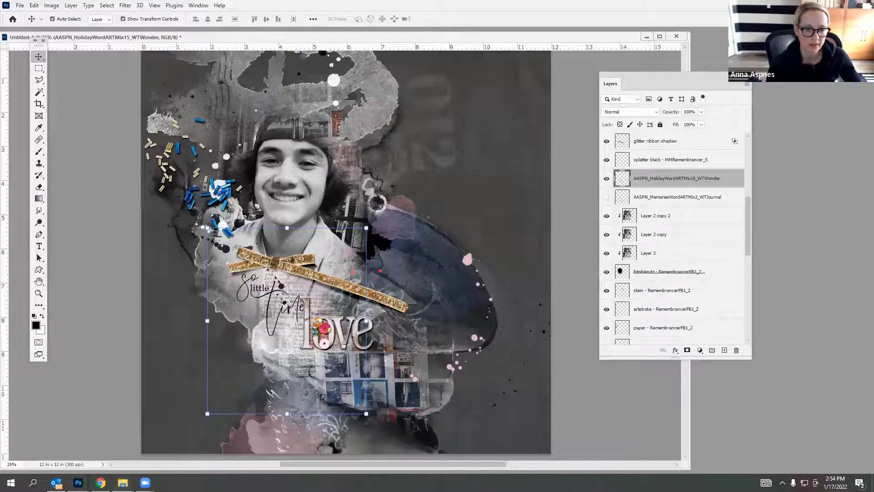
# Switch to File Explorer and open the Notebook No 5 folder inside the Remembrancer release's Remembrancer folder.
pyautogui.moveTo(123, 482)
pyautogui.click(119, 434)
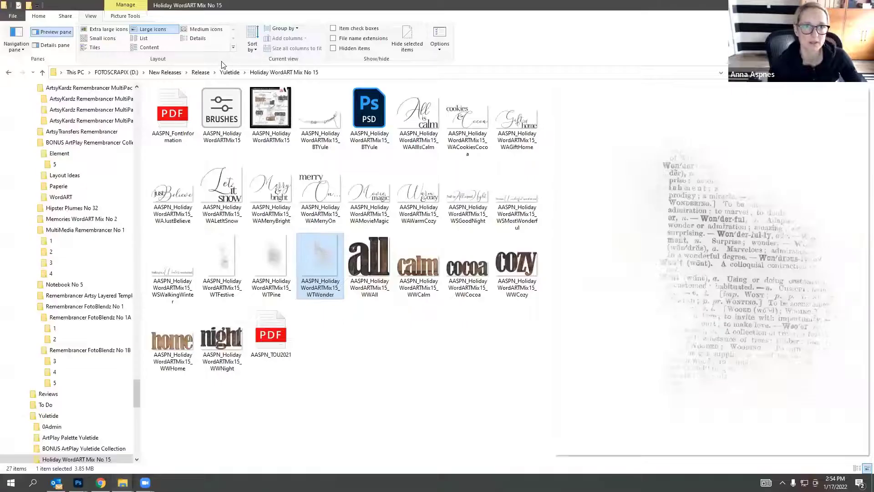
pyautogui.click(200, 72)
pyautogui.click(267, 173)
pyautogui.doubleClick(267, 173)
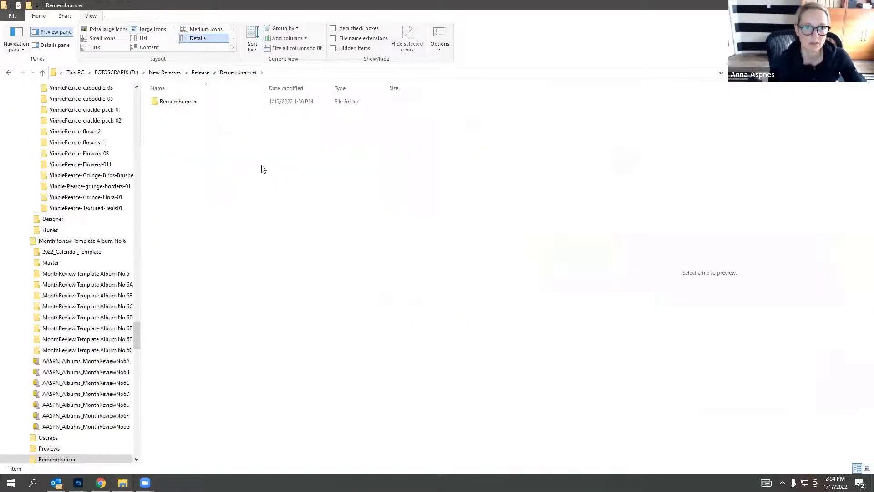
pyautogui.doubleClick(190, 102)
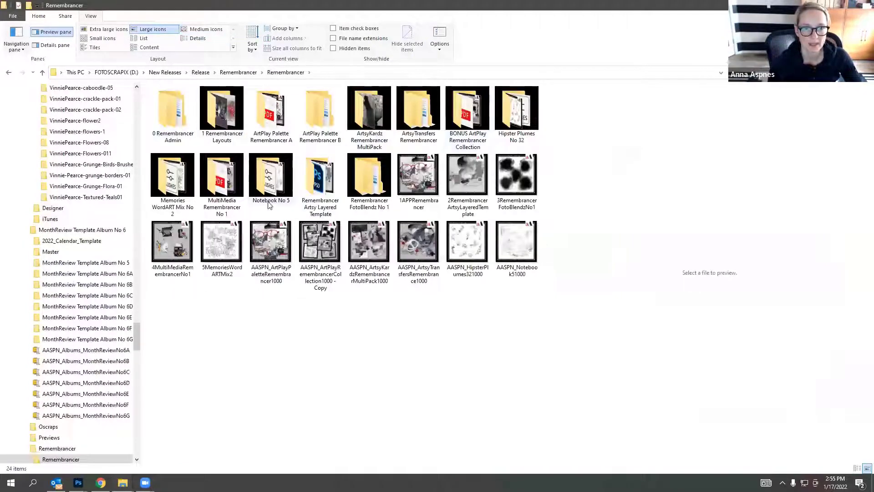
pyautogui.doubleClick(272, 180)
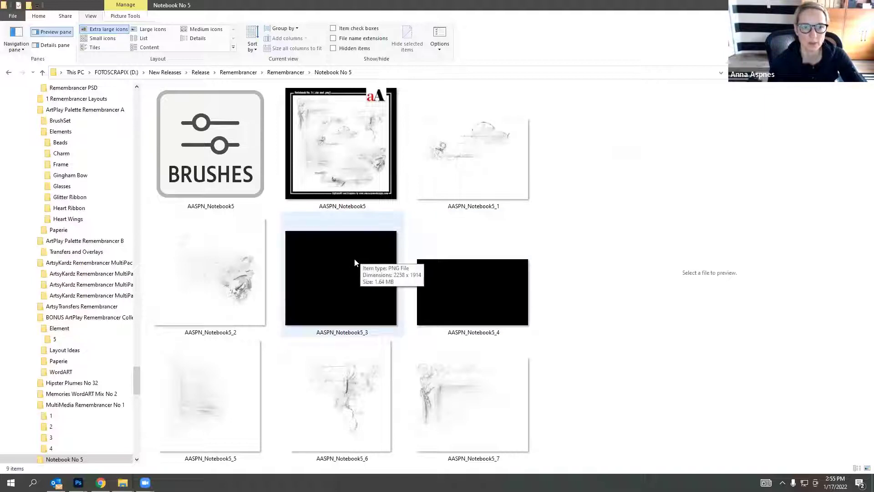
pyautogui.click(244, 267)
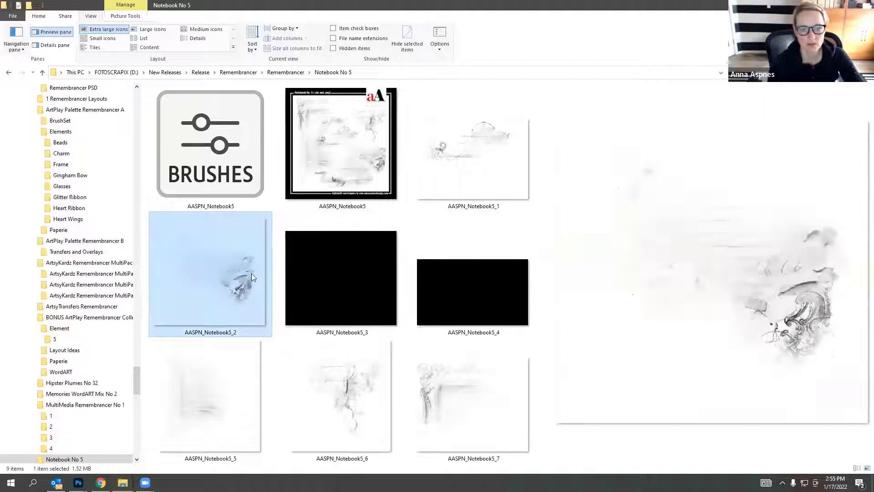
pyautogui.moveTo(244, 280); pyautogui.dragTo(503, 119)
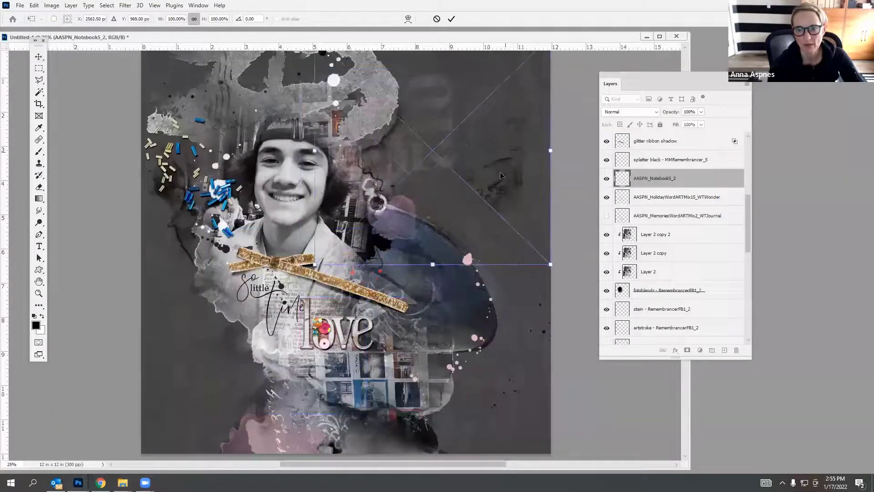
pyautogui.moveTo(508, 156); pyautogui.dragTo(511, 175)
pyautogui.click(435, 19)
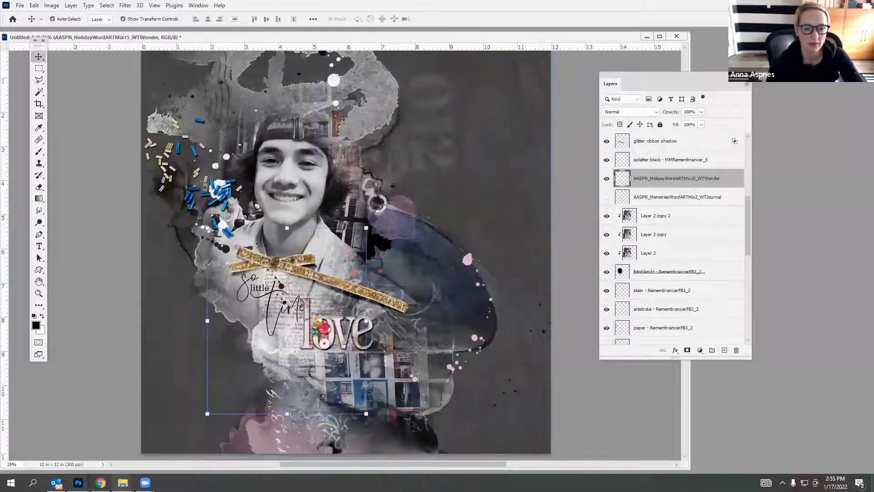
# Activate the Brush tool and display the end of the loaded brush presets list beside the layout.
pyautogui.click(39, 153)
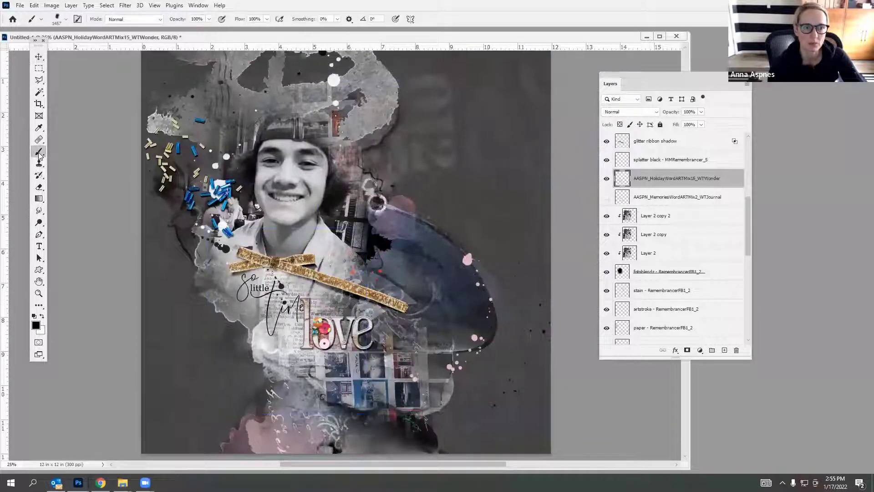
pyautogui.click(199, 6)
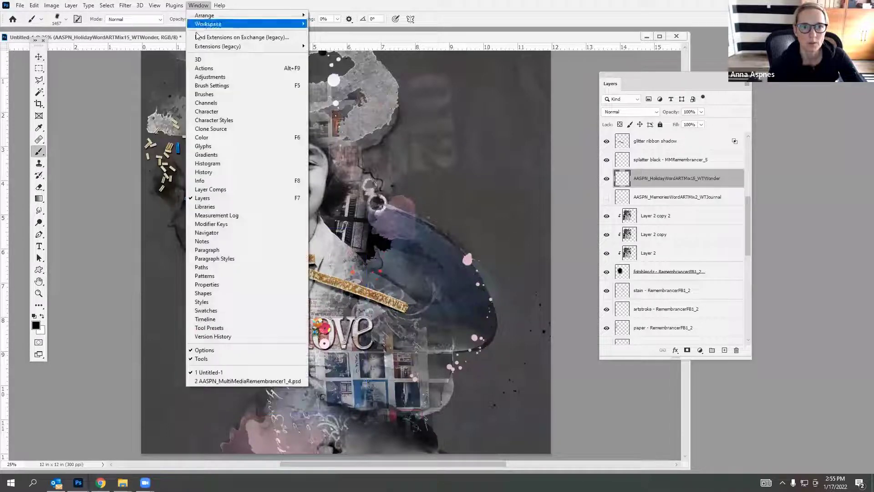
pyautogui.click(206, 95)
pyautogui.moveTo(652, 48); pyautogui.dragTo(500, 46)
pyautogui.moveTo(672, 122); pyautogui.dragTo(668, 408)
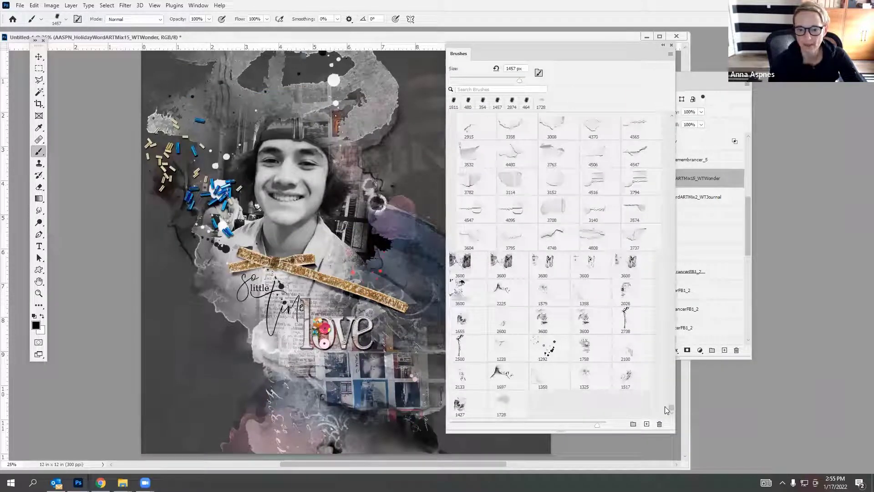
pyautogui.moveTo(556, 50); pyautogui.dragTo(616, 41)
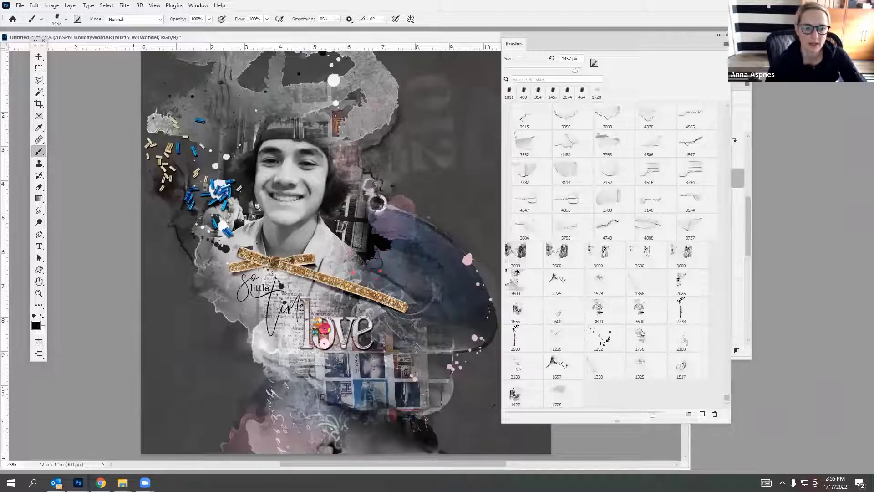
# Load the AASPN_Notebook5 brush set from the Notebook No 5 folder and expand it among the brush presets.
pyautogui.moveTo(122, 482)
pyautogui.click(117, 440)
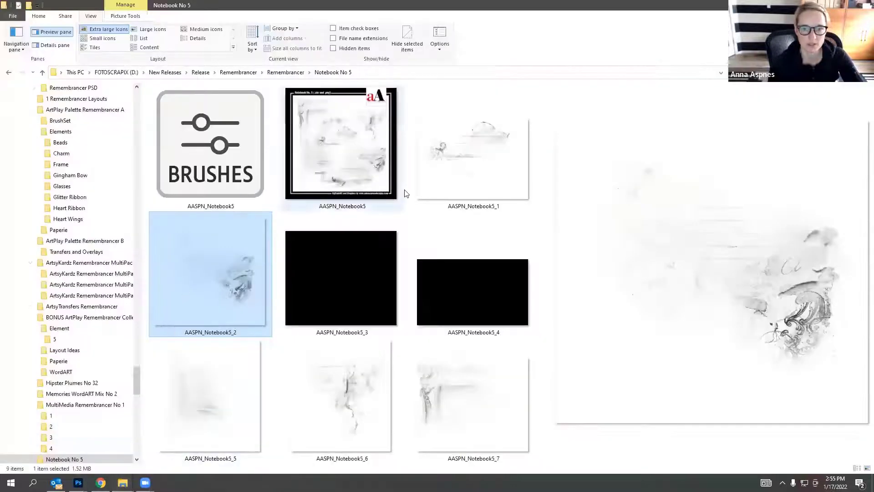
pyautogui.moveTo(217, 150)
pyautogui.mouseDown()
pyautogui.moveTo(89, 435)
pyautogui.moveTo(78, 482)
pyautogui.moveTo(78, 438)
pyautogui.moveTo(619, 393)
pyautogui.mouseUp()
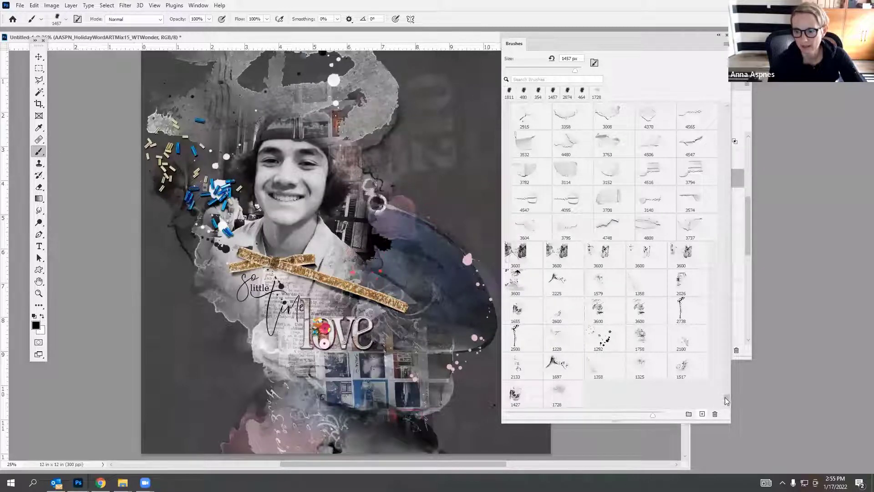
pyautogui.scroll(-1, 728, 405)
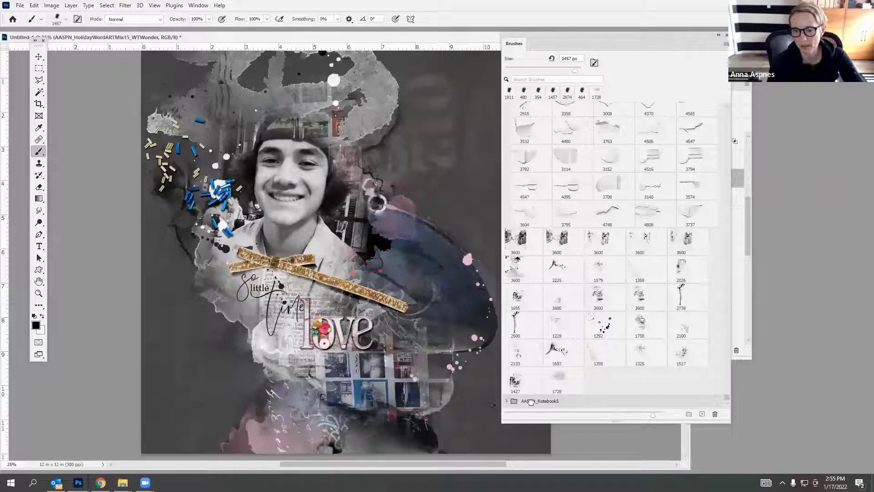
pyautogui.scroll(-4, 729, 400)
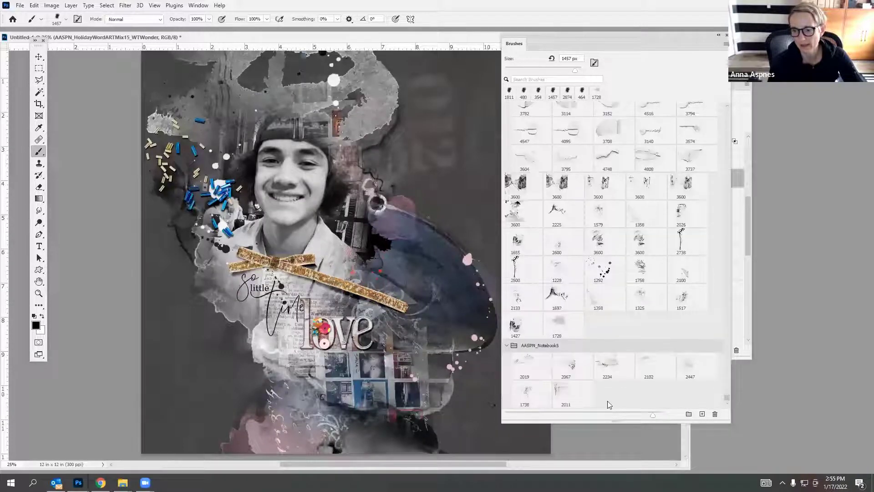
# Stamp the 2019 px Notebook5 brush in white on a new layer beside the portrait and move it down over the dark blue stain.
pyautogui.click(42, 317)
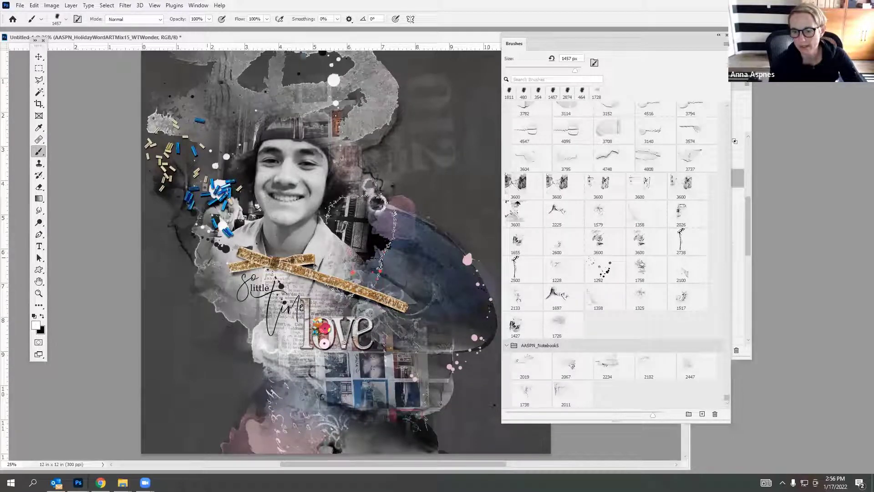
pyautogui.click(527, 362)
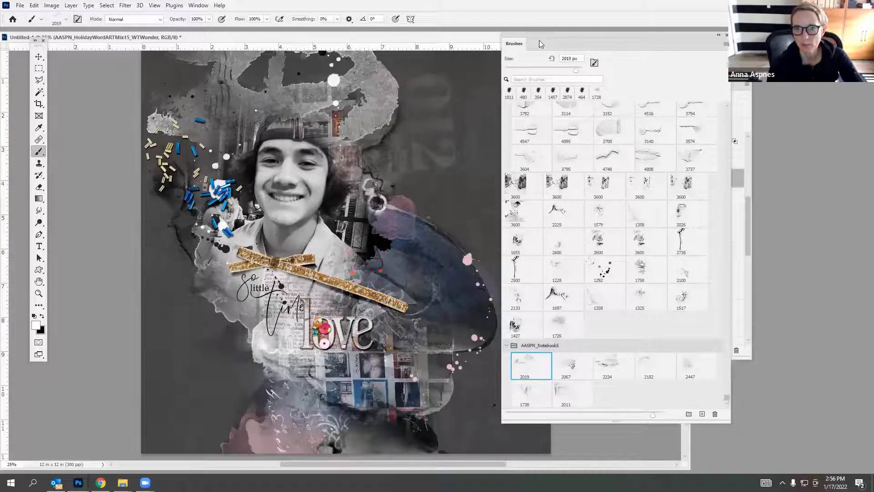
pyautogui.moveTo(539, 44); pyautogui.dragTo(796, 185)
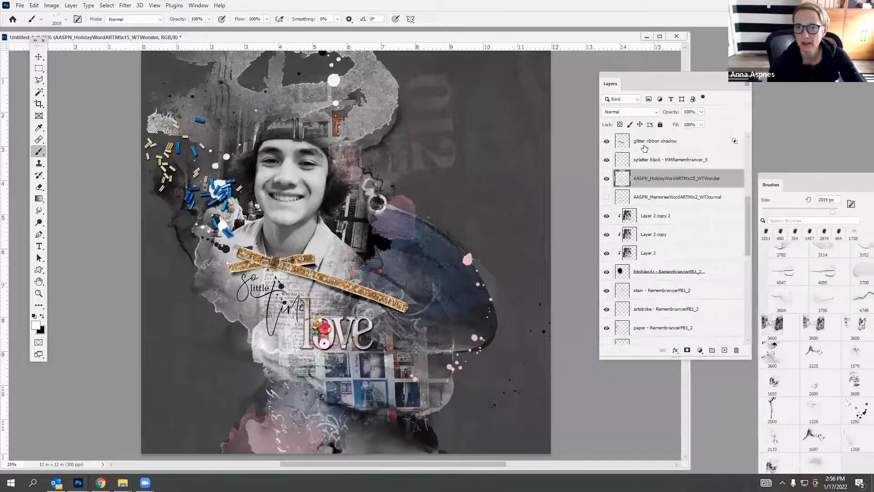
pyautogui.click(725, 350)
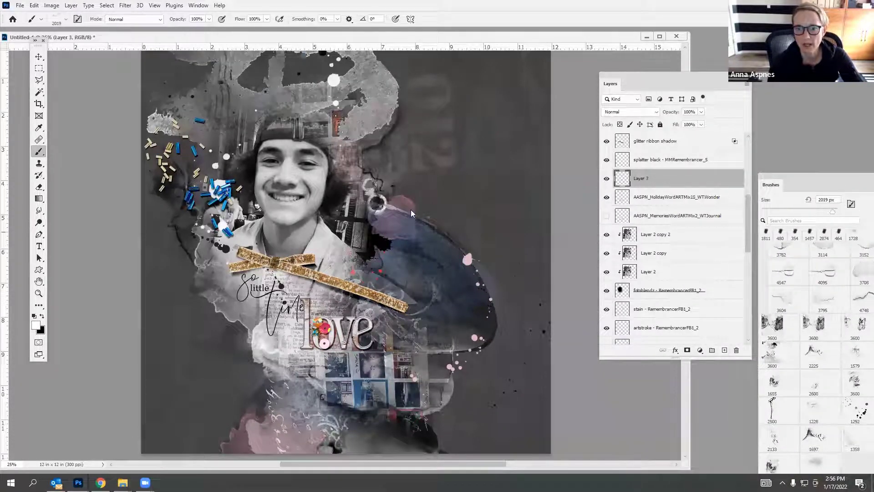
pyautogui.click(446, 208)
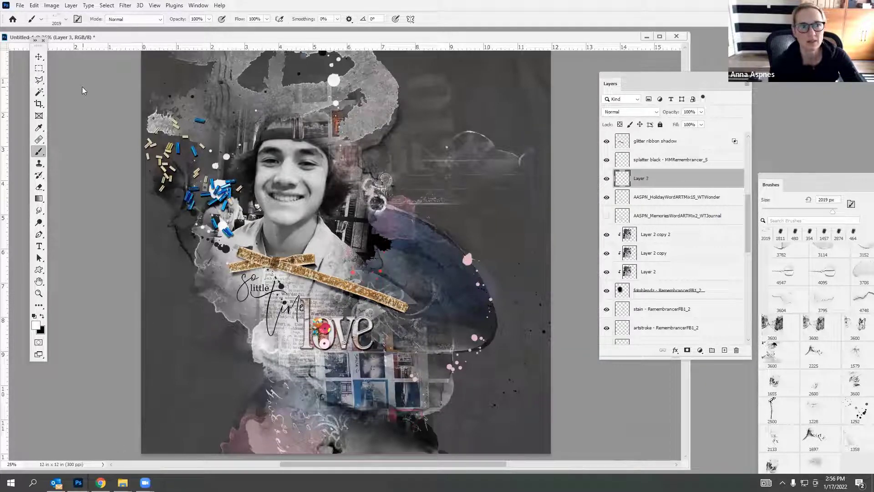
pyautogui.click(39, 57)
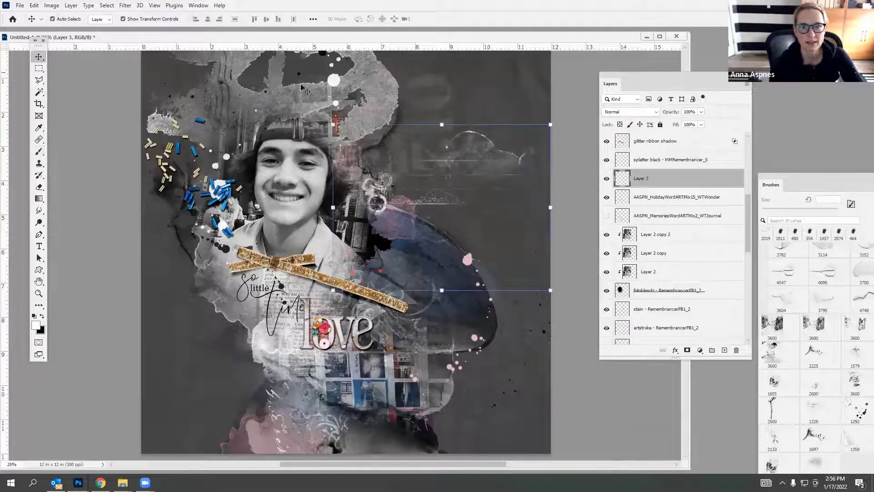
pyautogui.moveTo(470, 134)
pyautogui.mouseDown()
pyautogui.moveTo(450, 205)
pyautogui.moveTo(441, 210)
pyautogui.moveTo(481, 156)
pyautogui.moveTo(441, 208)
pyautogui.mouseUp()
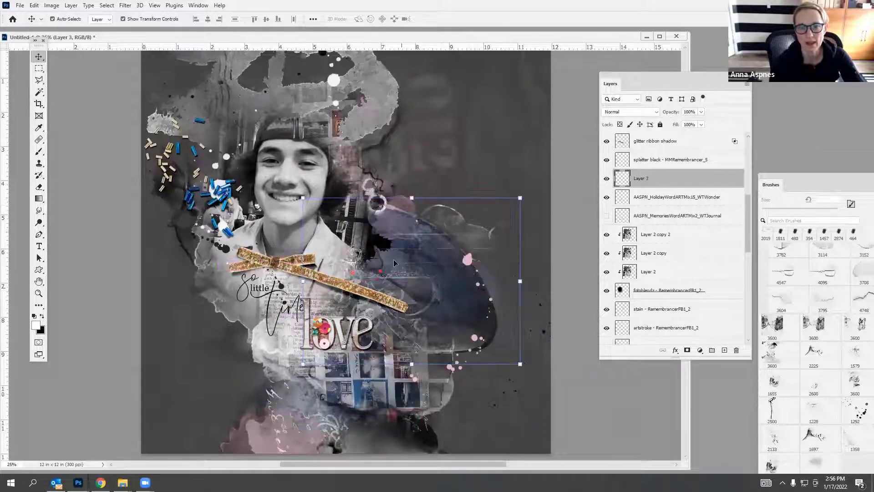
# Add the text "Happy 17th Birthday" on a new layer over the upper part of the dark blue stain.
pyautogui.click(724, 349)
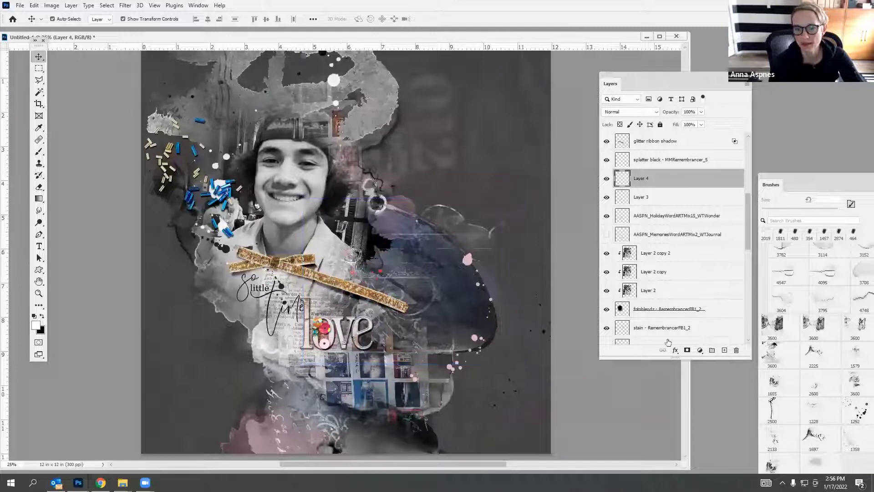
pyautogui.click(39, 246)
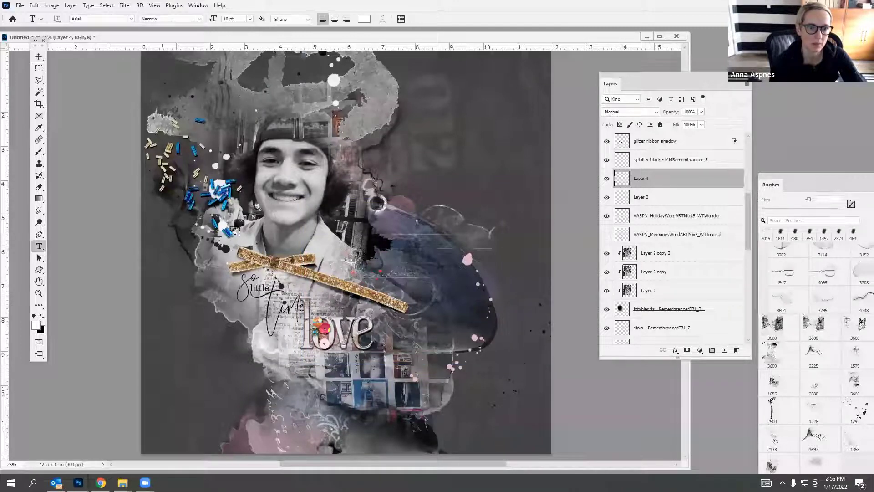
pyautogui.click(375, 243)
pyautogui.press('BackSpace')
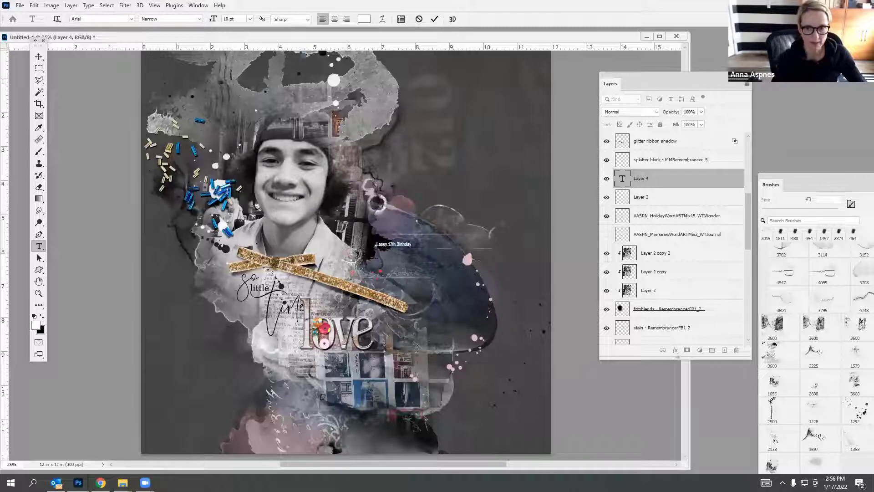
pyautogui.click(435, 20)
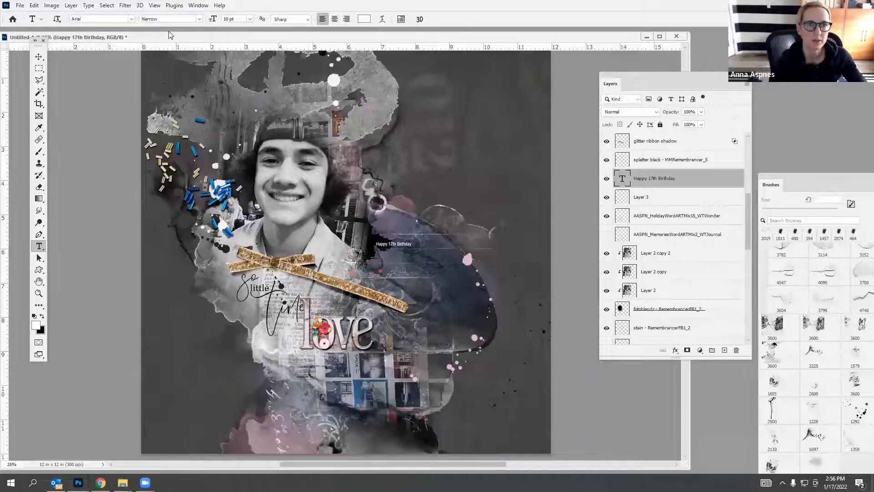
# Set the Happy 17th Birthday text in the Alleffra font at 72 pt.
pyautogui.click(131, 20)
pyautogui.scroll(10, 262, 61)
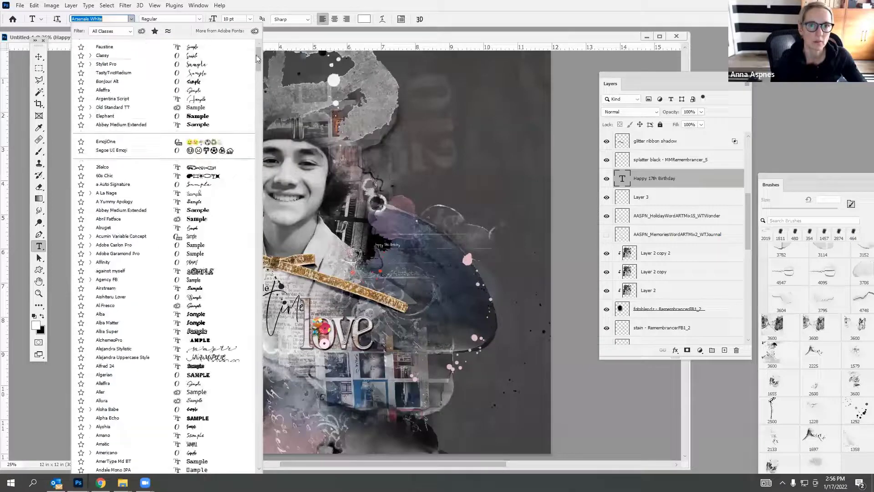
pyautogui.click(195, 93)
pyautogui.click(250, 19)
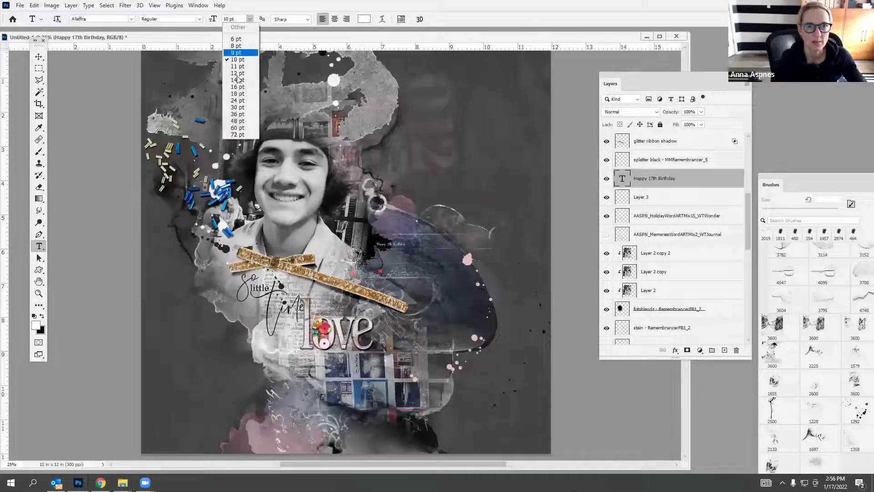
pyautogui.click(235, 132)
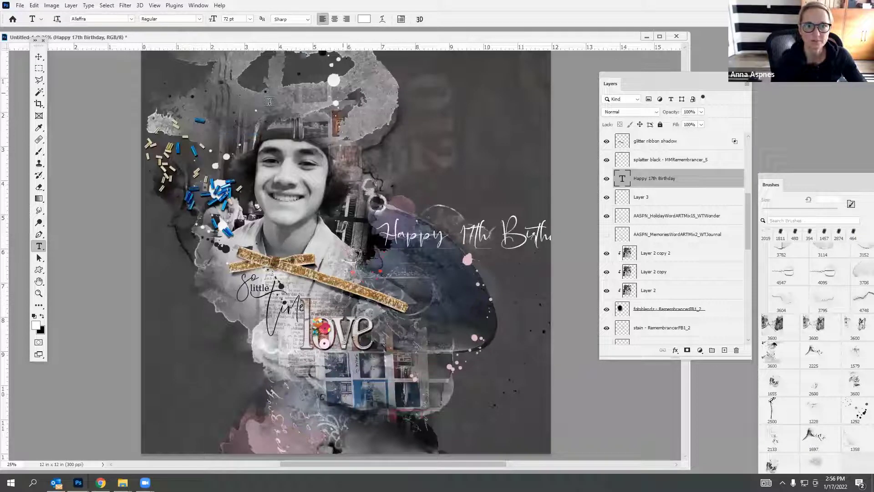
# Scale the Happy 17th Birthday text to about 82.7% and position it across the top of the dark blue stain.
pyautogui.click(39, 57)
pyautogui.moveTo(372, 213); pyautogui.dragTo(395, 266)
pyautogui.moveTo(474, 248); pyautogui.dragTo(423, 242)
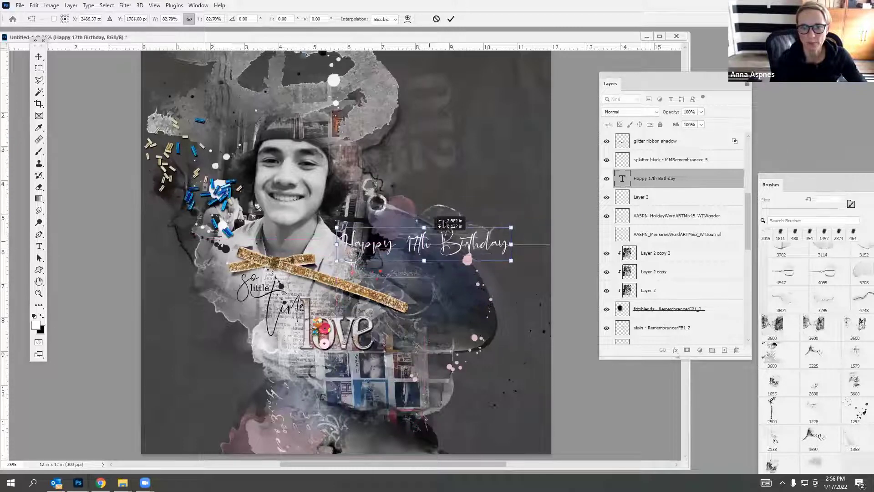
pyautogui.click(450, 19)
# Recolour the Happy 17th Birthday text in a light blue based on the blue confetti beside the portrait.
pyautogui.click(39, 246)
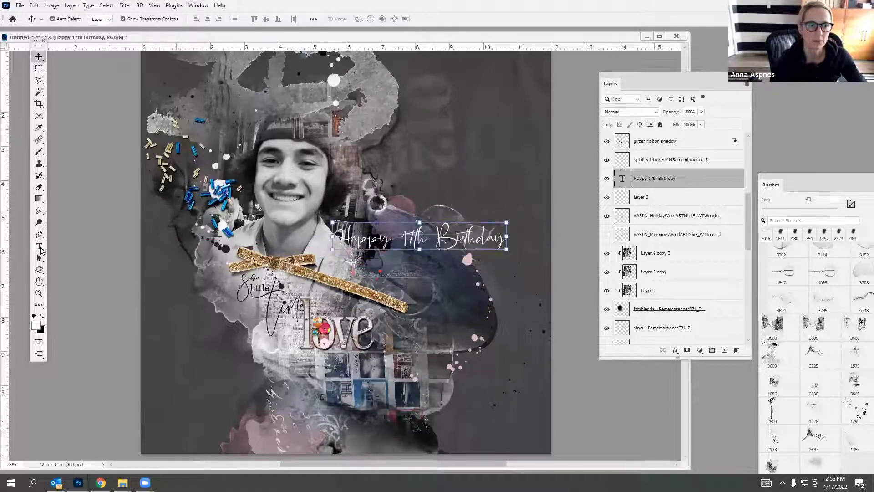
pyautogui.click(363, 19)
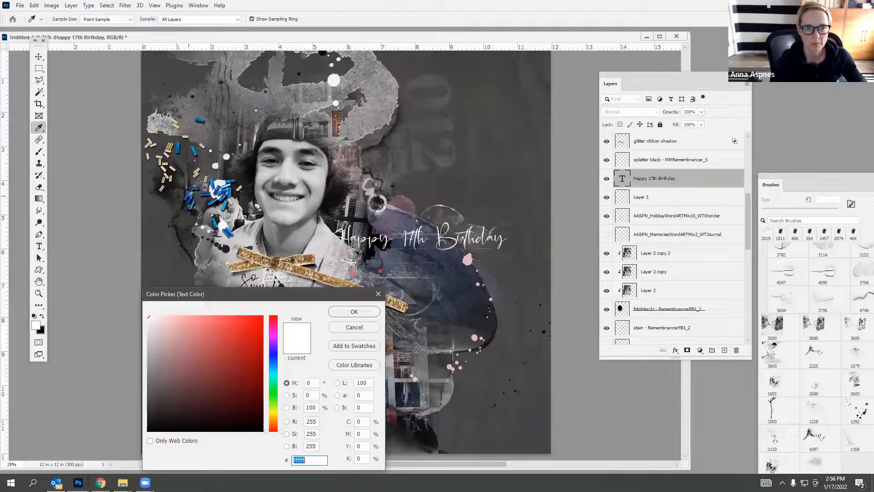
pyautogui.click(193, 193)
pyautogui.click(250, 320)
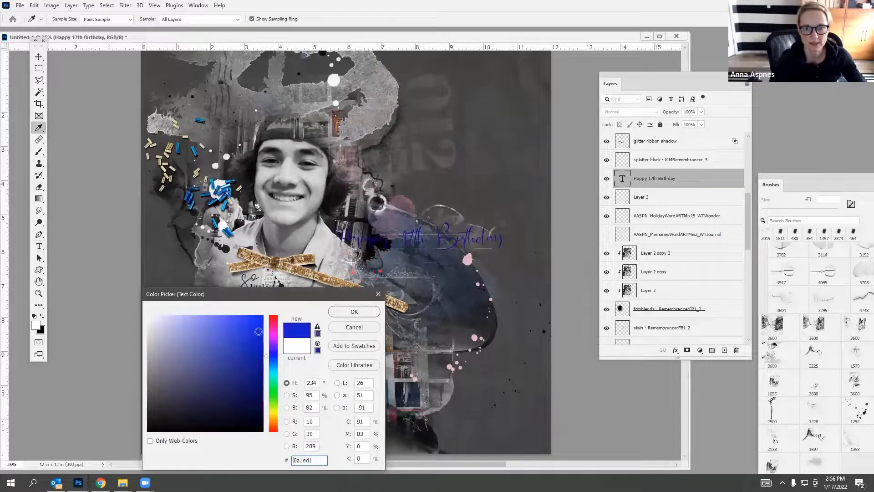
pyautogui.moveTo(220, 335)
pyautogui.mouseDown()
pyautogui.moveTo(195, 340)
pyautogui.moveTo(191, 365)
pyautogui.mouseUp()
pyautogui.moveTo(187, 325); pyautogui.dragTo(180, 321)
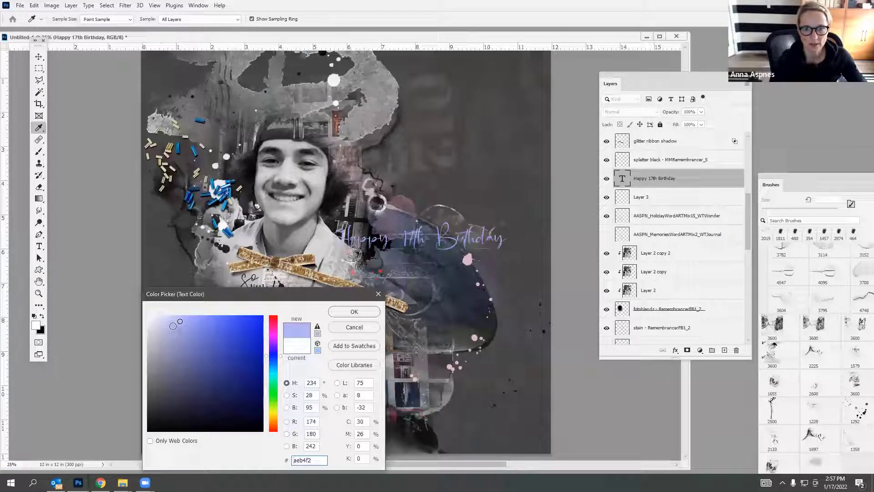
pyautogui.click(220, 218)
pyautogui.click(188, 324)
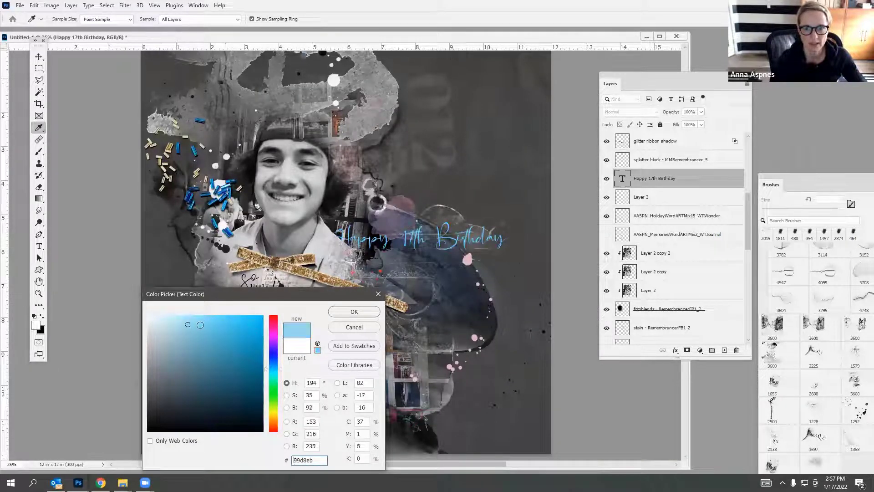
pyautogui.click(351, 311)
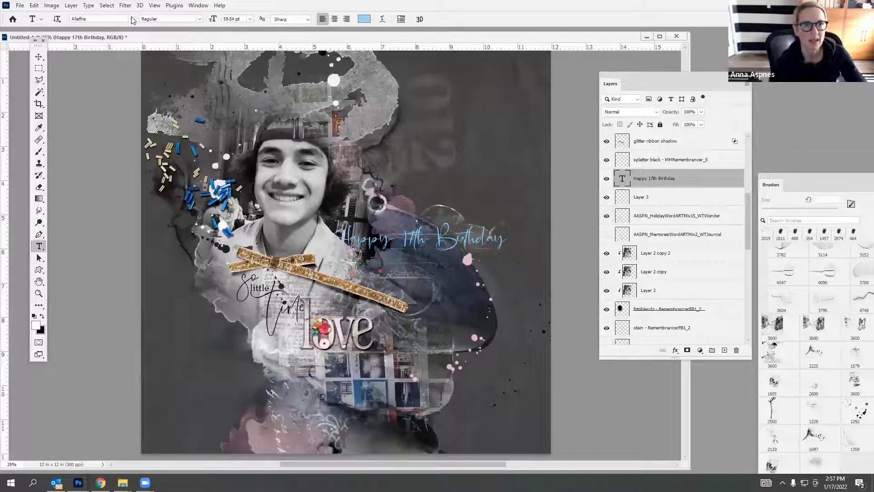
# Set the birthday title in the Stylist Pro font and cut "17th" out of its text.
pyautogui.click(131, 19)
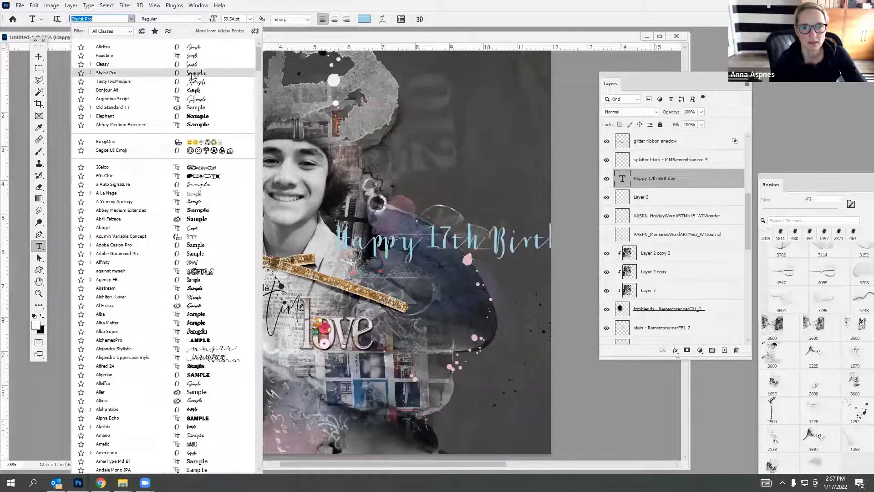
pyautogui.click(193, 73)
pyautogui.moveTo(431, 241); pyautogui.dragTo(480, 244)
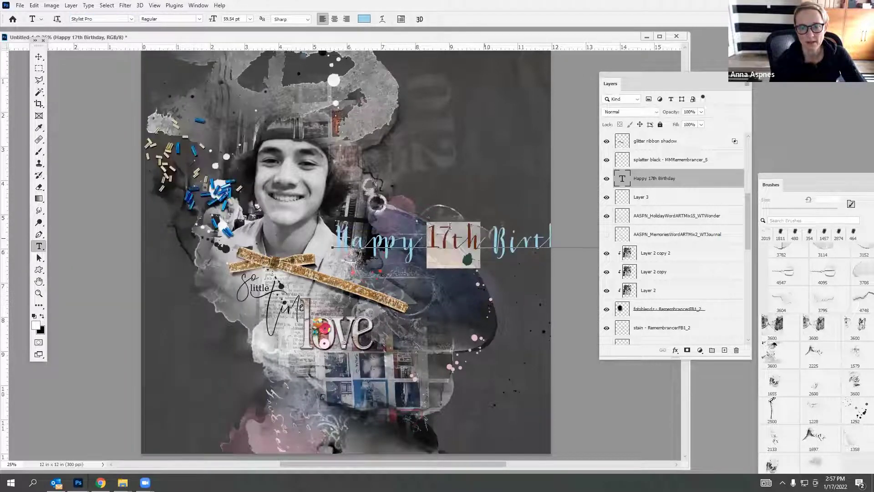
pyautogui.click(34, 5)
pyautogui.click(50, 60)
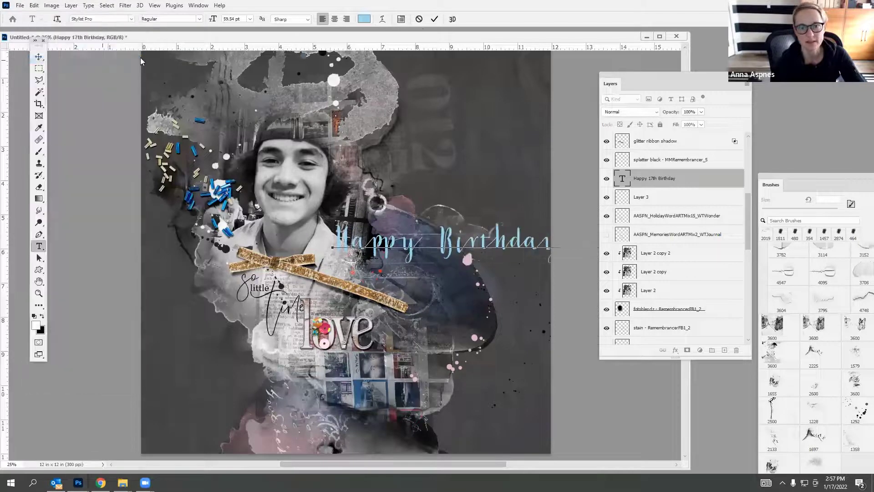
pyautogui.click(435, 19)
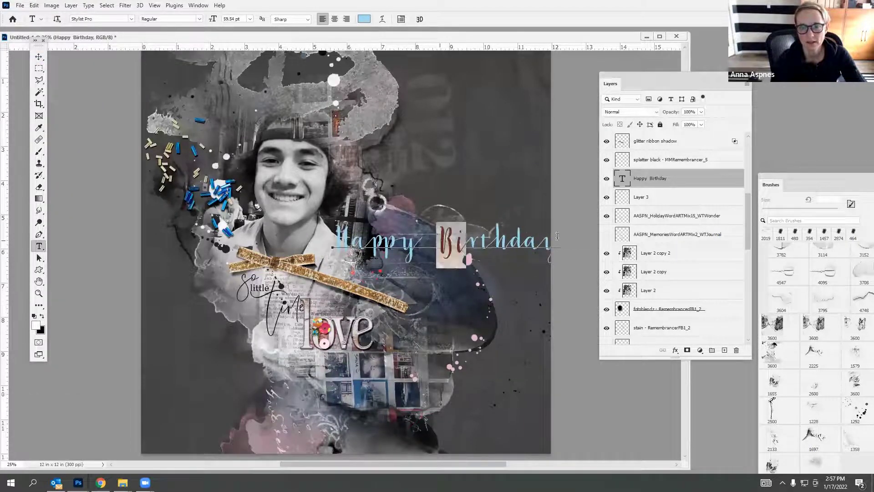
# Delete "Birthday" from the title so that the text layer holds only "Happy".
pyautogui.press('BackSpace')
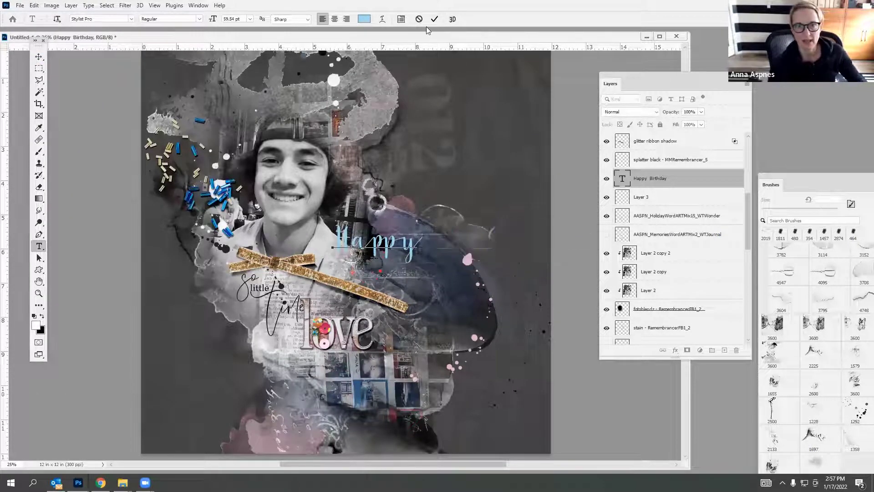
pyautogui.hotkey('ctrl', 'Return')
pyautogui.click(368, 267)
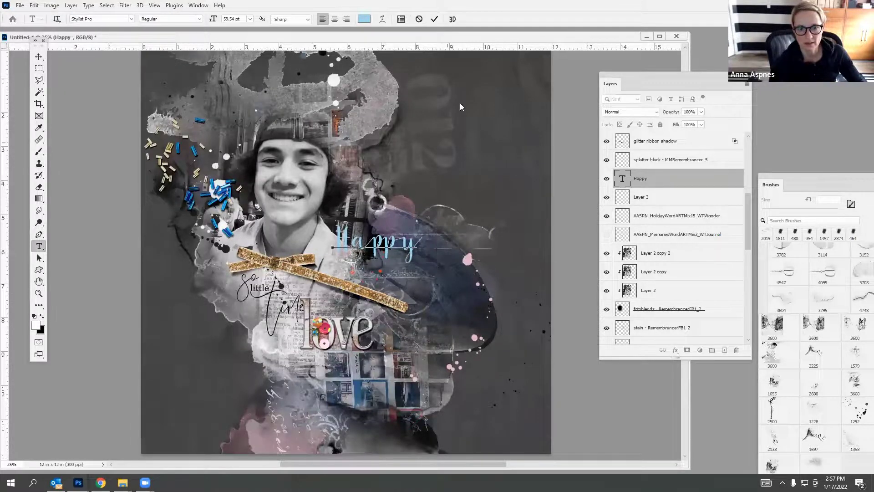
pyautogui.click(435, 19)
# Start a separate 72 pt Stylist Pro text layer in the empty dark area above the word Happy.
pyautogui.click(438, 146)
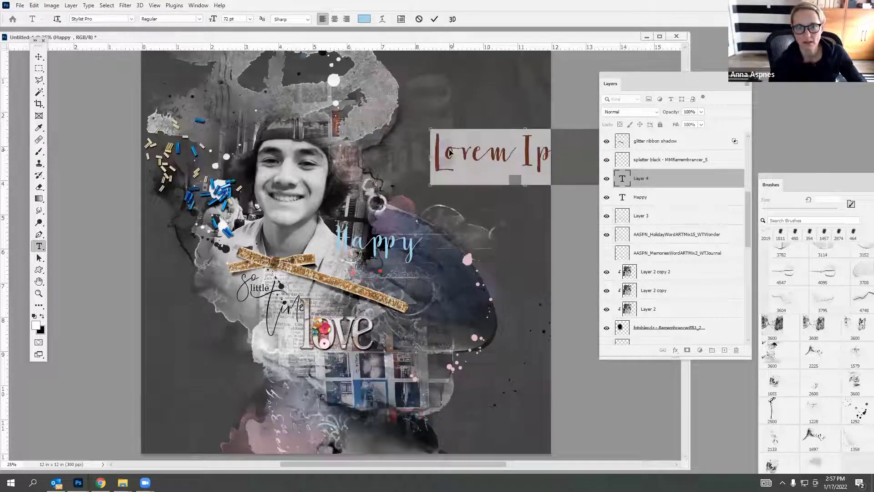
pyautogui.click(437, 145)
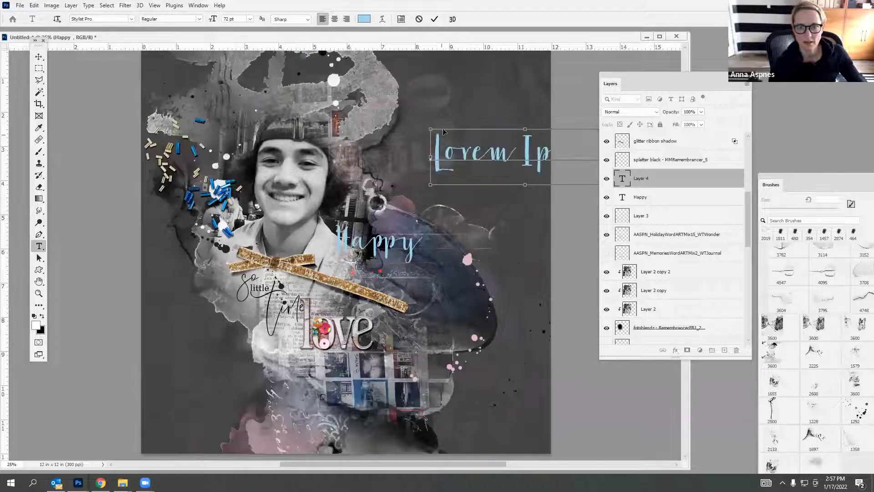
# Replace the placeholder text on the new text layer with "Birthday" and commit it.
pyautogui.moveTo(436, 144); pyautogui.dragTo(750, 130)
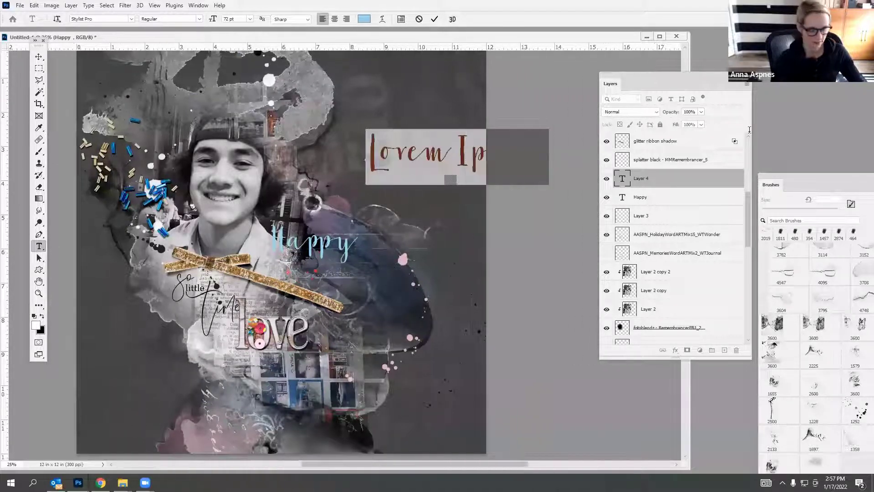
pyautogui.write('B')
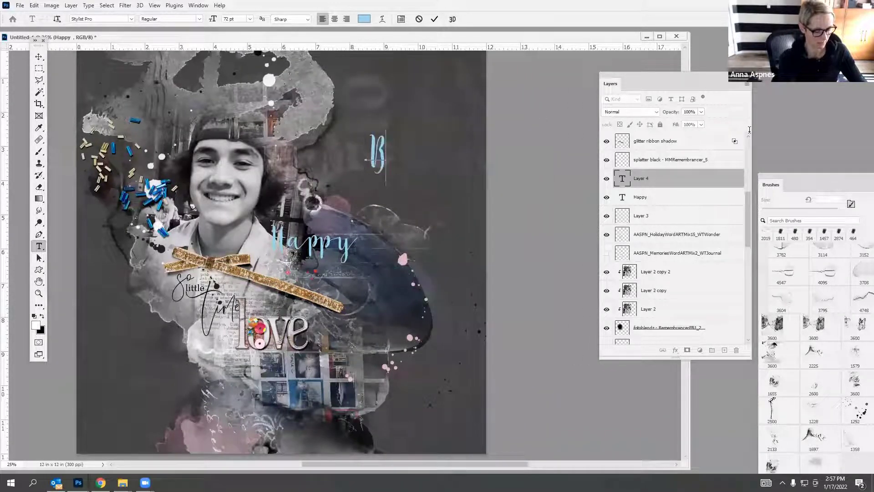
pyautogui.write('rither')
pyautogui.press('BackSpace')
pyautogui.press('BackSpace')
pyautogui.press('BackSpace')
pyautogui.press('BackSpace')
pyautogui.press('BackSpace')
pyautogui.press('BackSpace')
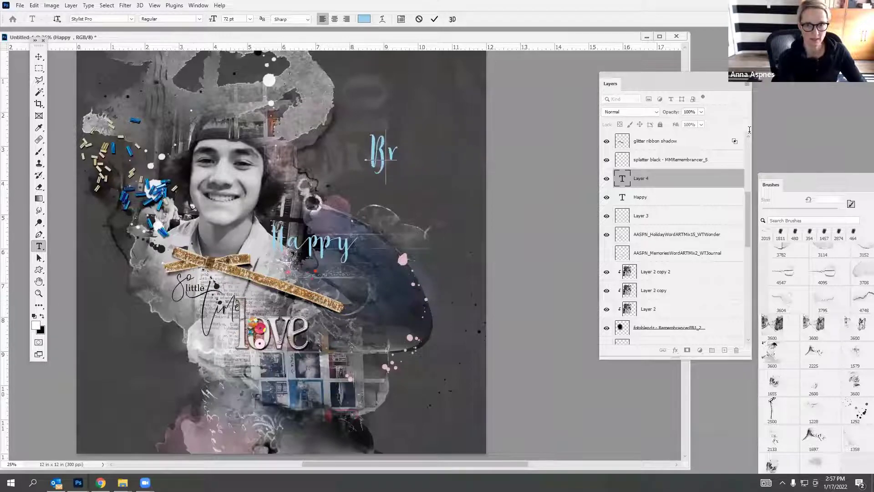
pyautogui.write('irthda')
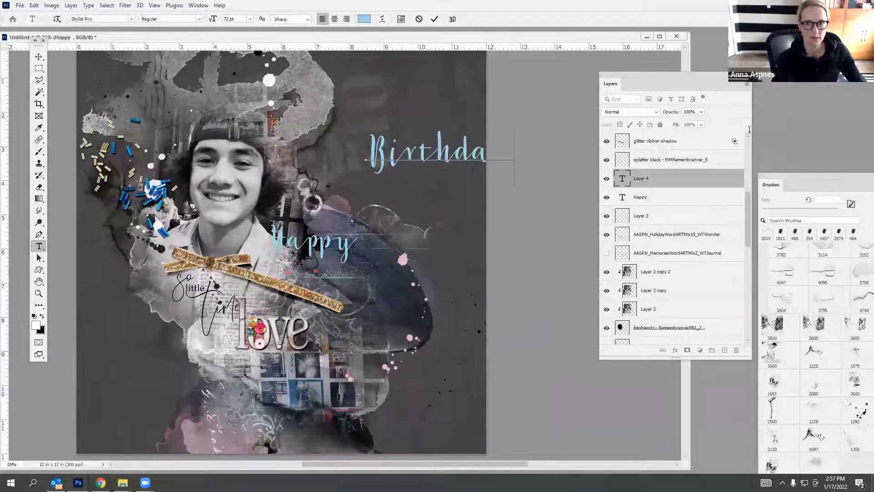
pyautogui.click(435, 20)
pyautogui.press('v')
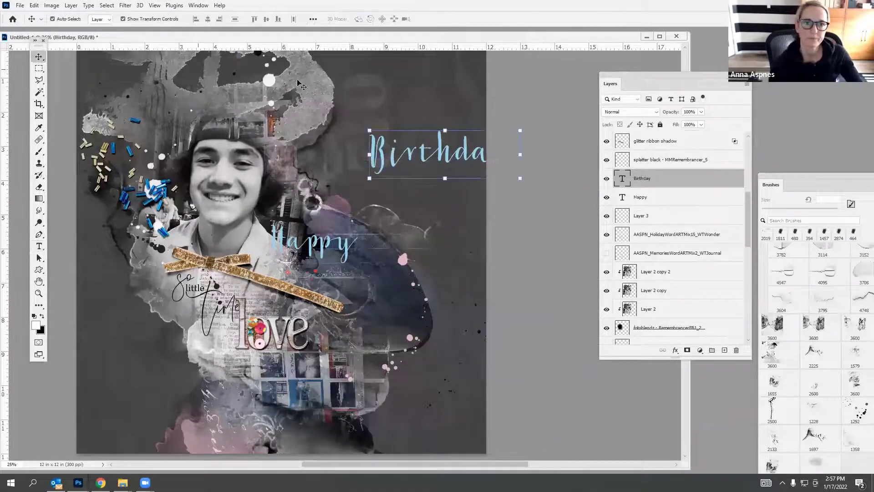
# Place "Birthday" directly beneath "Happy" and scale both text layers down together over the dark blue paint area.
pyautogui.moveTo(475, 159); pyautogui.dragTo(376, 267)
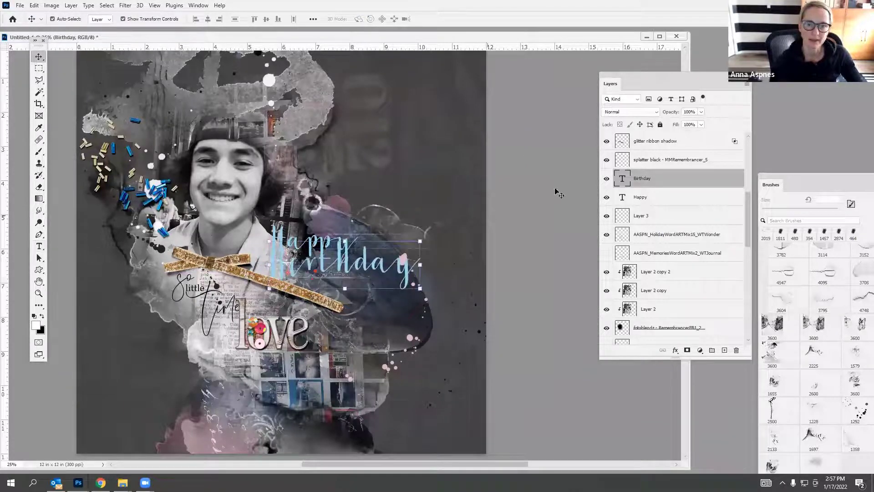
pyautogui.keyDown('shift'); pyautogui.click(643, 197); pyautogui.keyUp('shift')
pyautogui.hotkey('ctrl', 't')
pyautogui.moveTo(420, 224); pyautogui.dragTo(400, 249)
pyautogui.click(451, 18)
# Reposition the "Happy" text on its own so it sits just above the start of "Birthday".
pyautogui.click(645, 199)
pyautogui.moveTo(335, 243)
pyautogui.mouseDown()
pyautogui.moveTo(359, 222)
pyautogui.moveTo(343, 236)
pyautogui.mouseUp()
pyautogui.moveTo(340, 235); pyautogui.dragTo(340, 237)
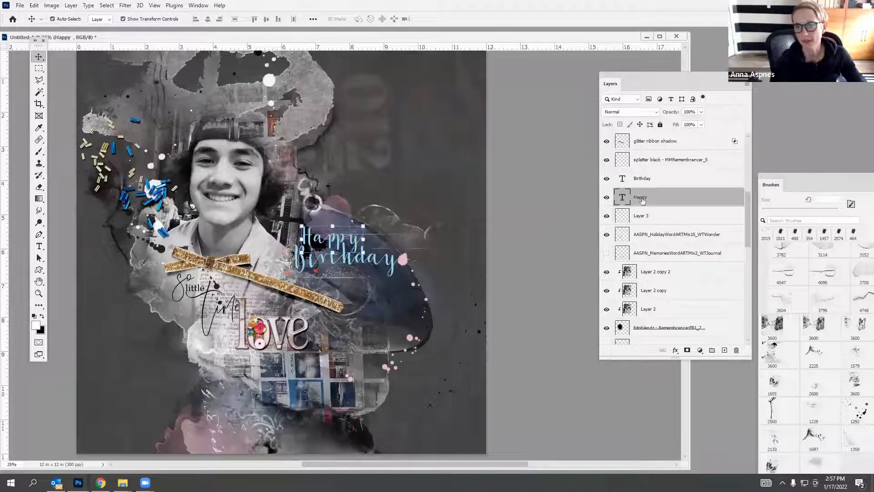
# Set the colour of the "Happy" text to black (000000).
pyautogui.click(38, 246)
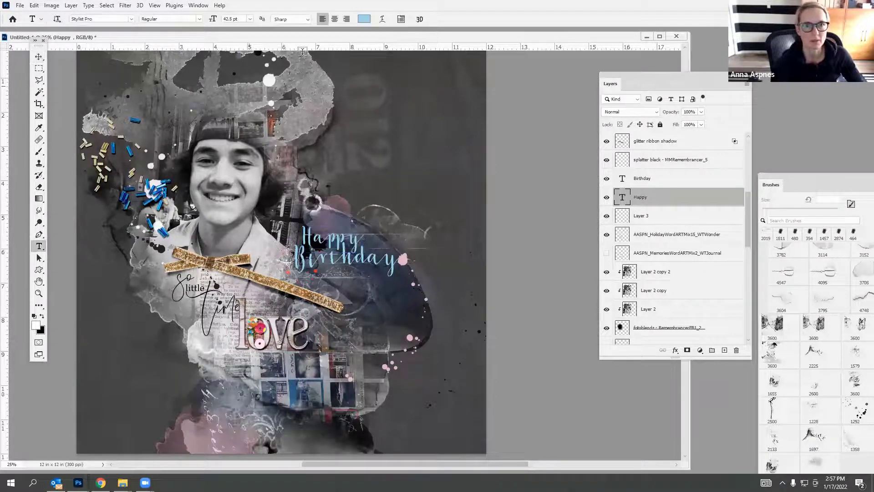
pyautogui.click(364, 18)
pyautogui.click(148, 430)
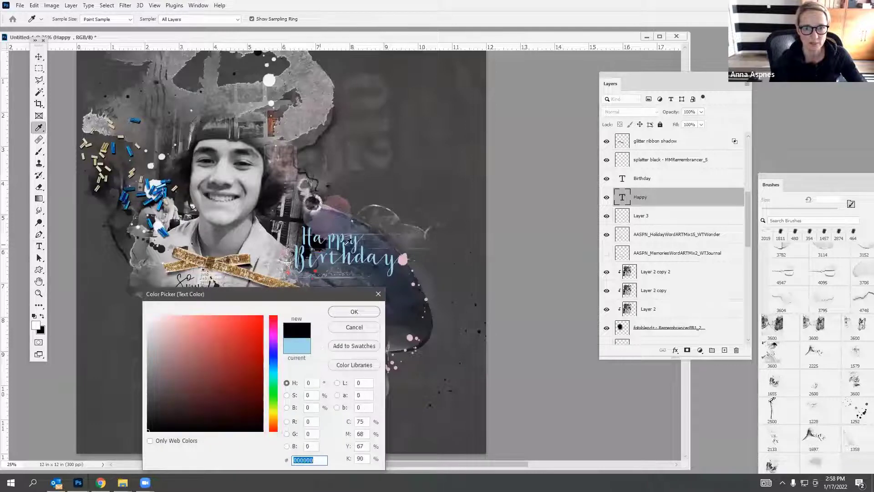
pyautogui.click(354, 312)
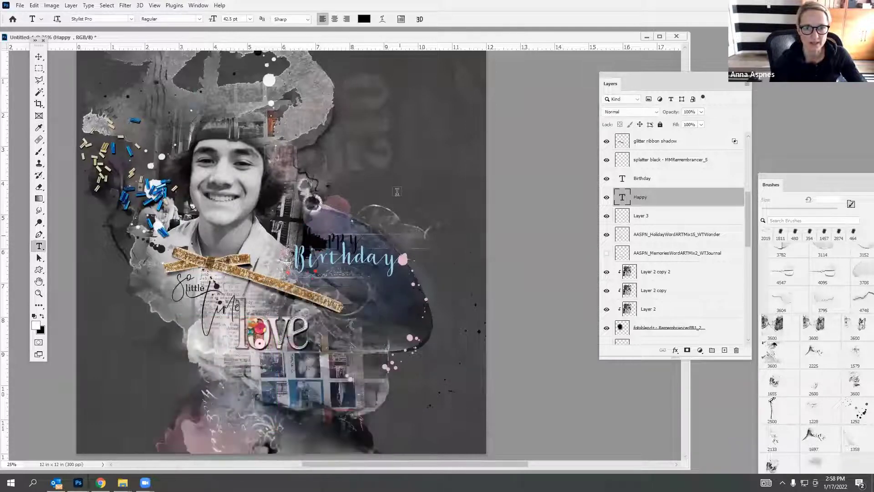
# Recolour the "Happy" text near-white (fbf9f9).
pyautogui.click(364, 18)
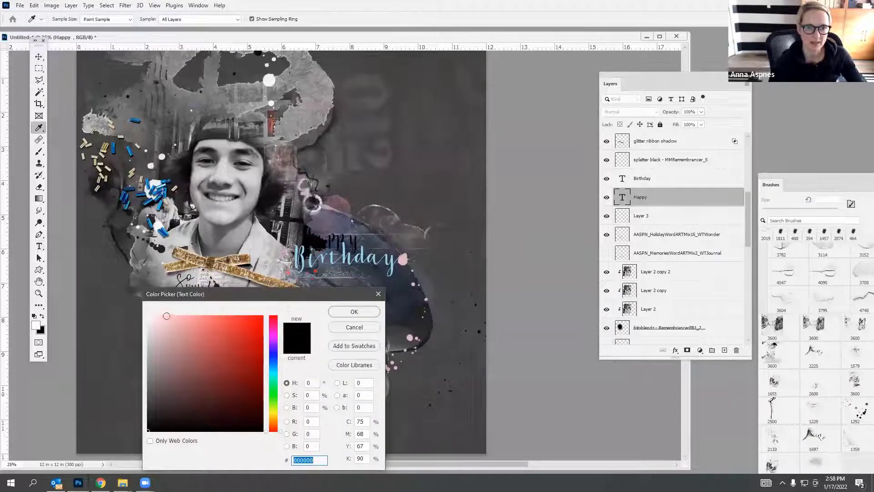
pyautogui.click(151, 318)
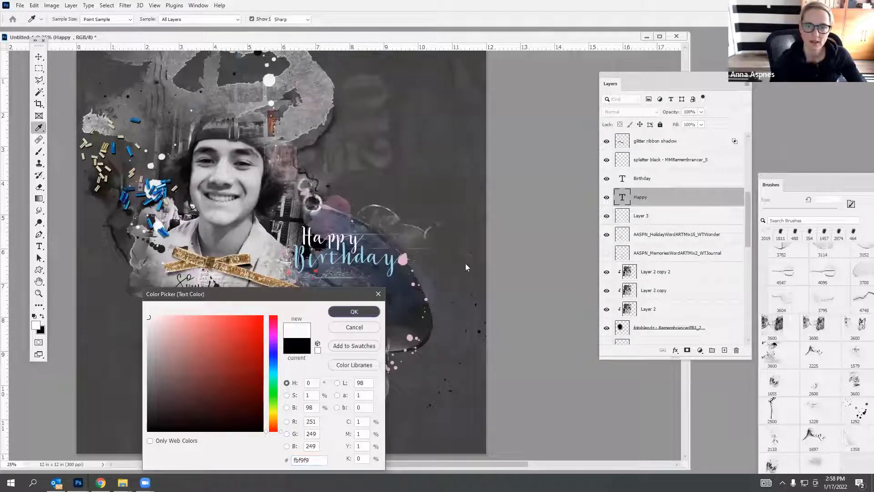
pyautogui.click(350, 312)
# Recolour the "Birthday" text near-white (f5fafc) and commit the edit.
pyautogui.hotkey('alt', ']')
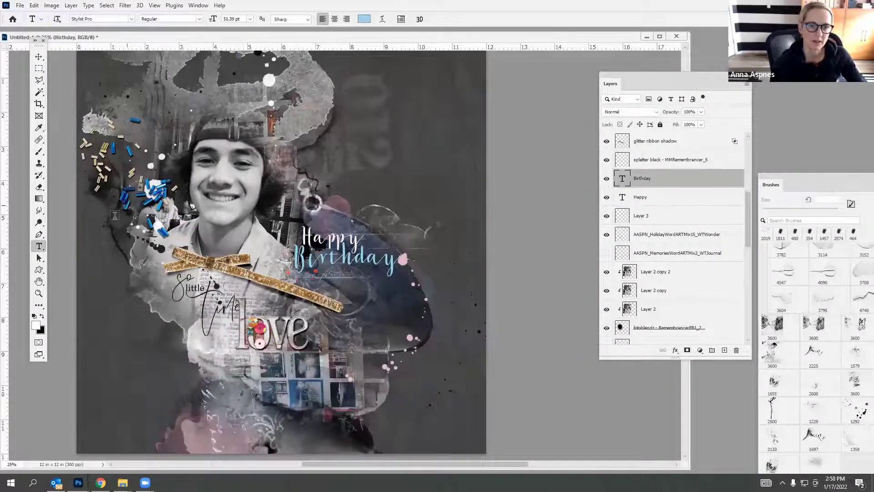
pyautogui.doubleClick(295, 257)
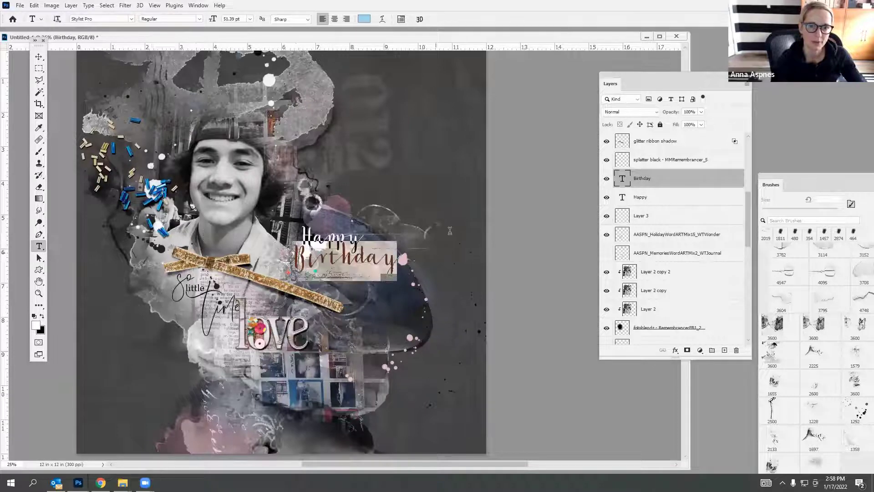
pyautogui.click(364, 18)
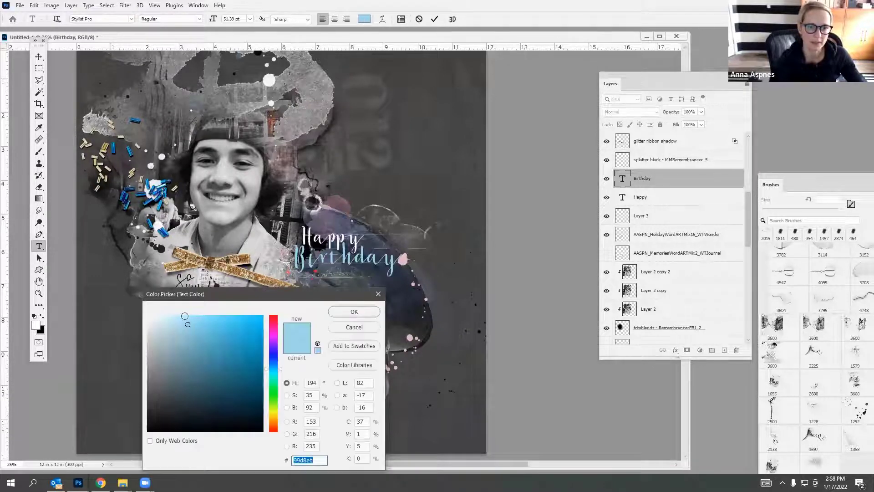
pyautogui.click(150, 317)
pyautogui.click(355, 311)
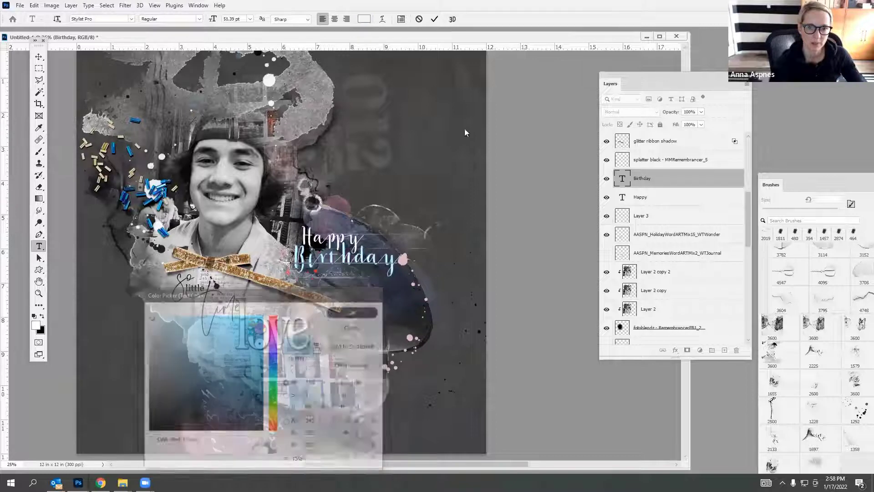
pyautogui.click(434, 18)
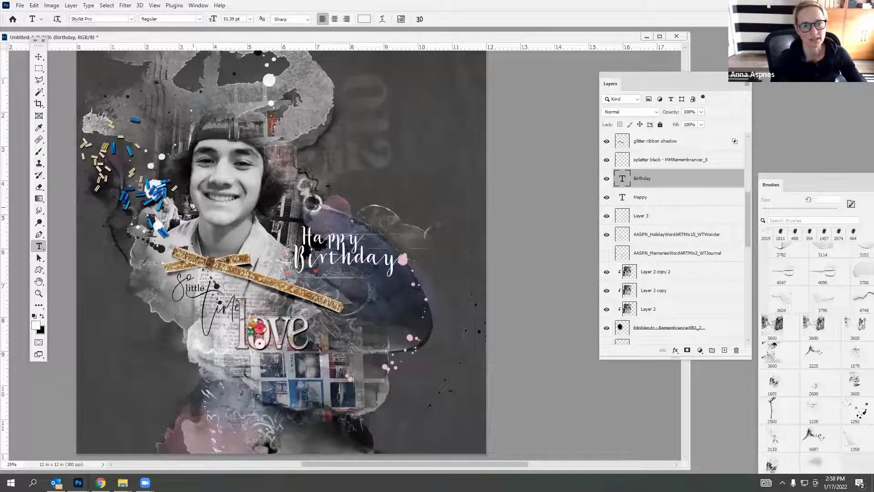
# Add a new text layer reading "17th" above the "Happy Birthday" title.
pyautogui.click(336, 213)
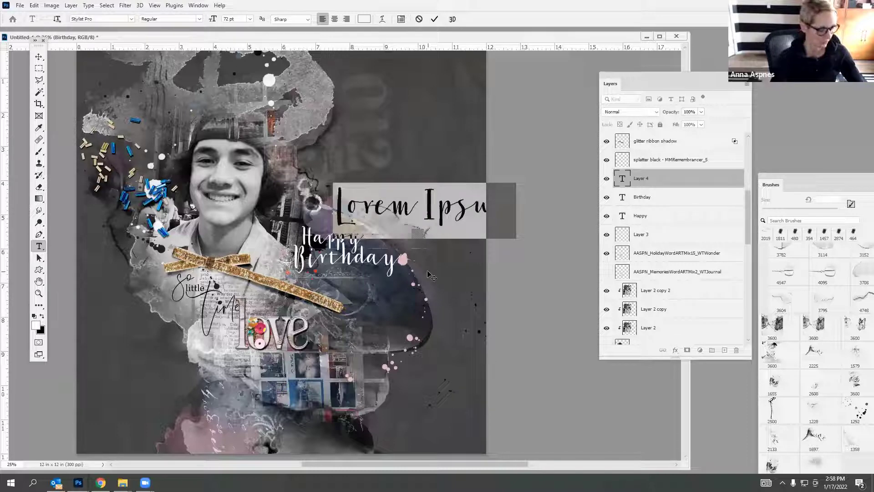
pyautogui.write('17th')
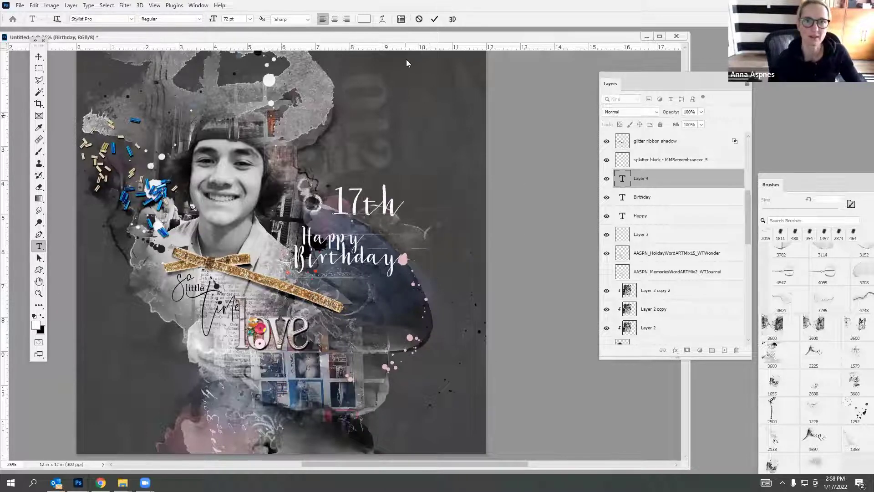
pyautogui.click(434, 18)
# Enlarge the "17th" text to about 105 pt and position it directly above "Happy".
pyautogui.press('v')
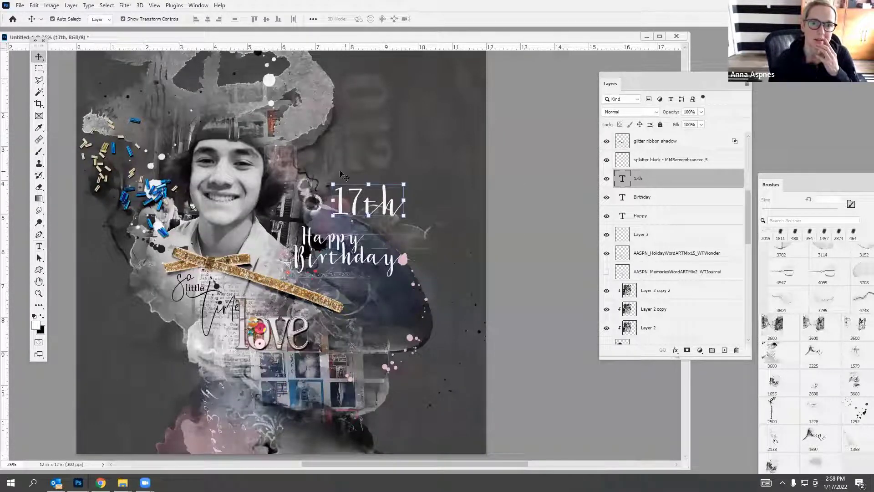
pyautogui.moveTo(333, 185); pyautogui.dragTo(302, 160)
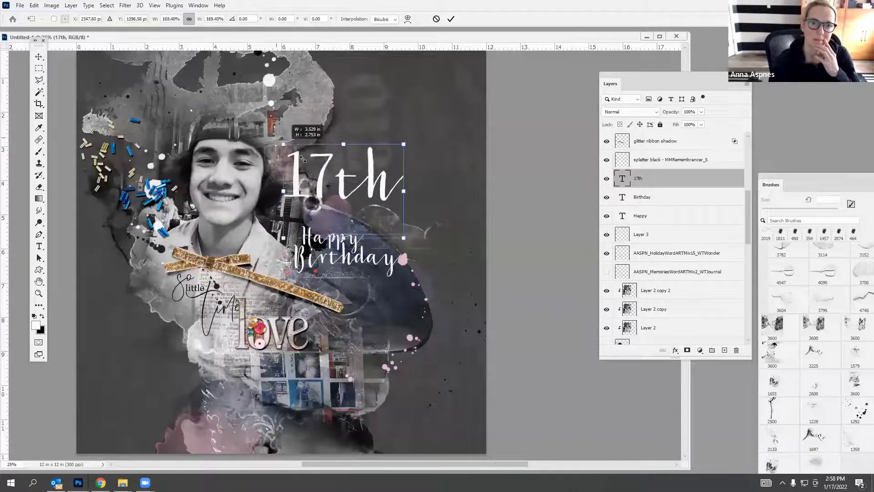
pyautogui.click(450, 19)
pyautogui.moveTo(374, 173); pyautogui.dragTo(391, 203)
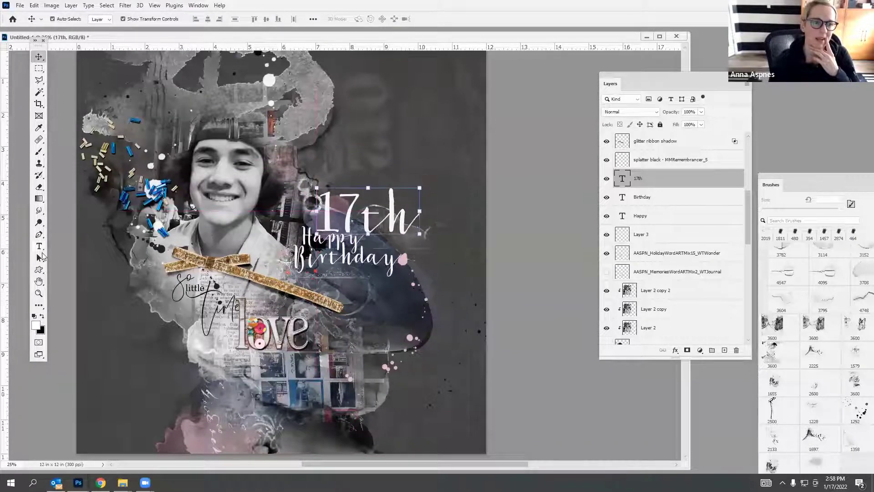
# Recolour the "17th" text red (d70d11), sampled from the red speck below "Birthday" in the artwork.
pyautogui.click(39, 246)
pyautogui.click(366, 18)
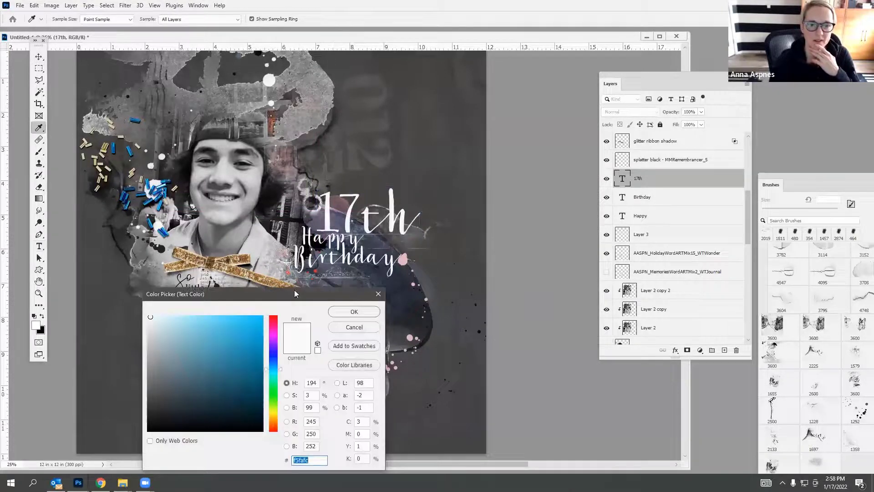
pyautogui.click(316, 270)
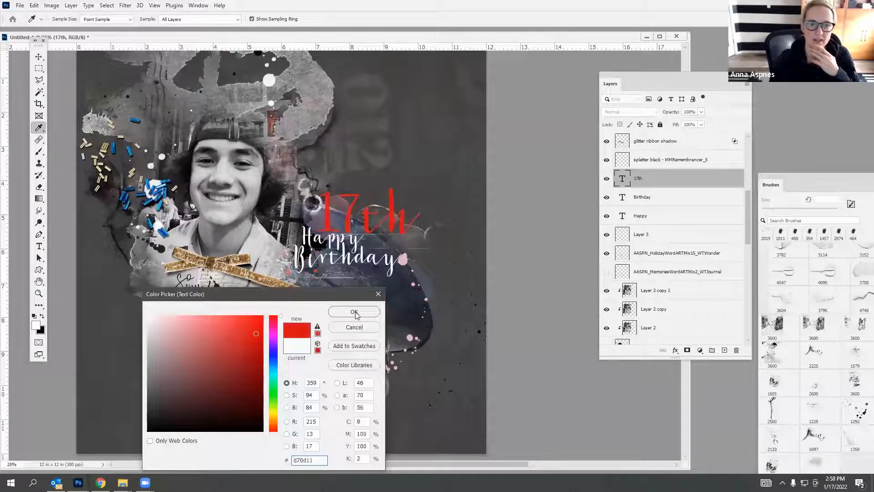
pyautogui.click(354, 312)
# Apply a Drop Shadow layer style to the "17th" text, accepting the preset settings.
pyautogui.click(70, 6)
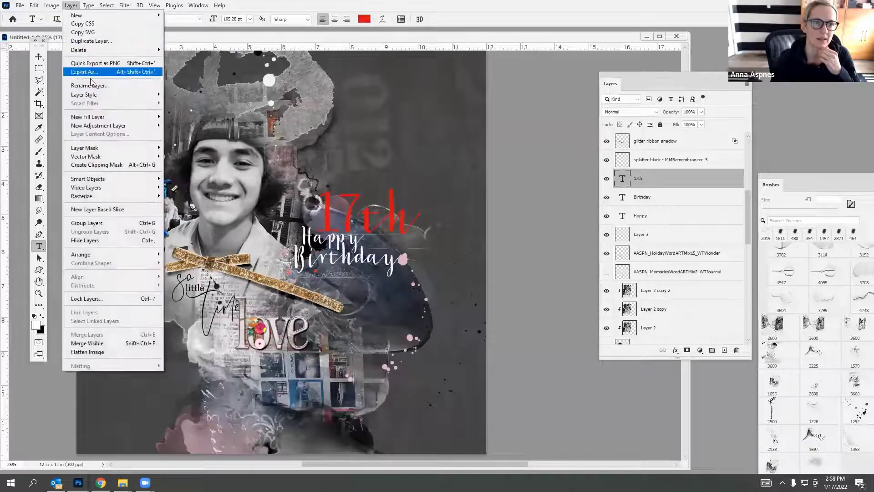
pyautogui.moveTo(101, 94)
pyautogui.click(188, 185)
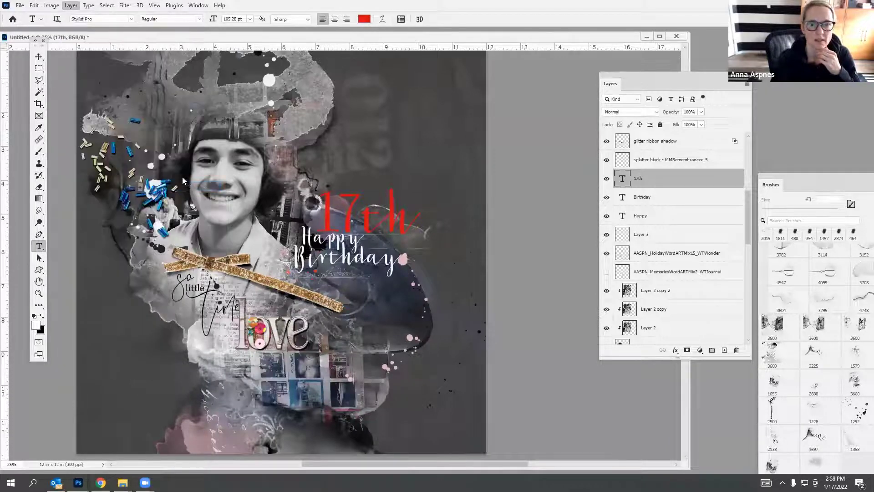
pyautogui.moveTo(456, 132); pyautogui.dragTo(661, 121)
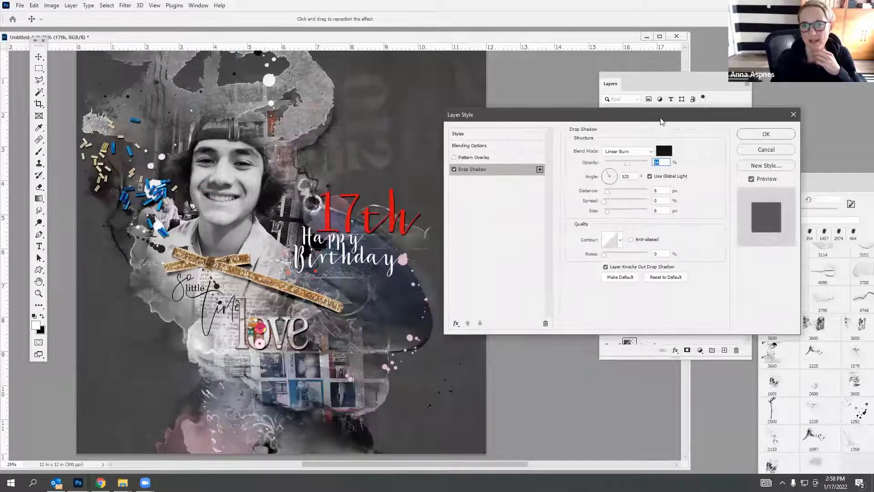
pyautogui.press('Return')
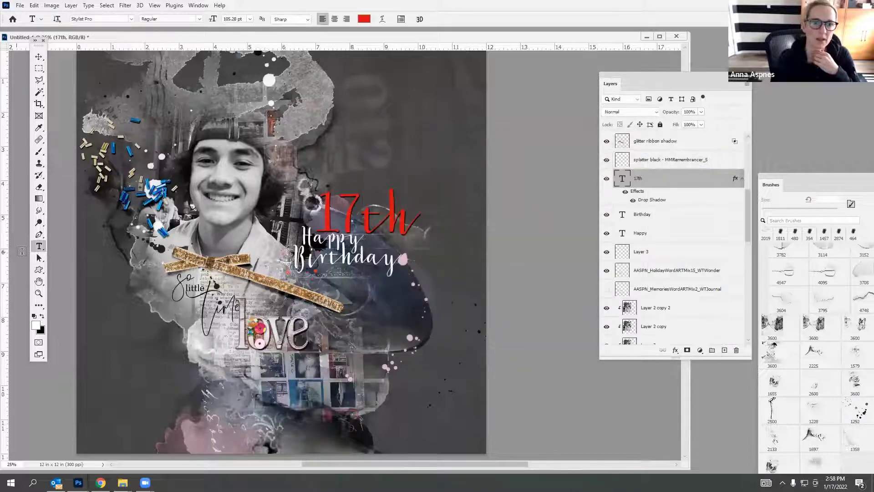
# Change the "17th" text to the Elephant font and darken its colour to red a50a0d.
pyautogui.click(131, 18)
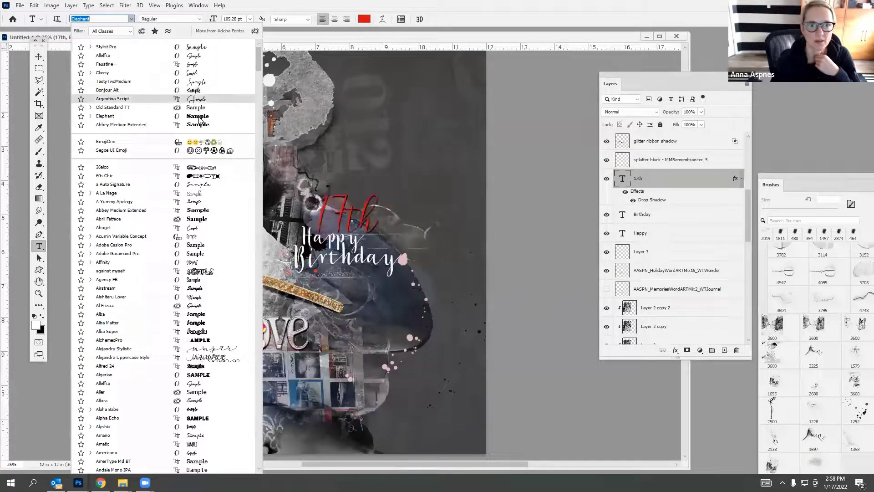
pyautogui.press('Return')
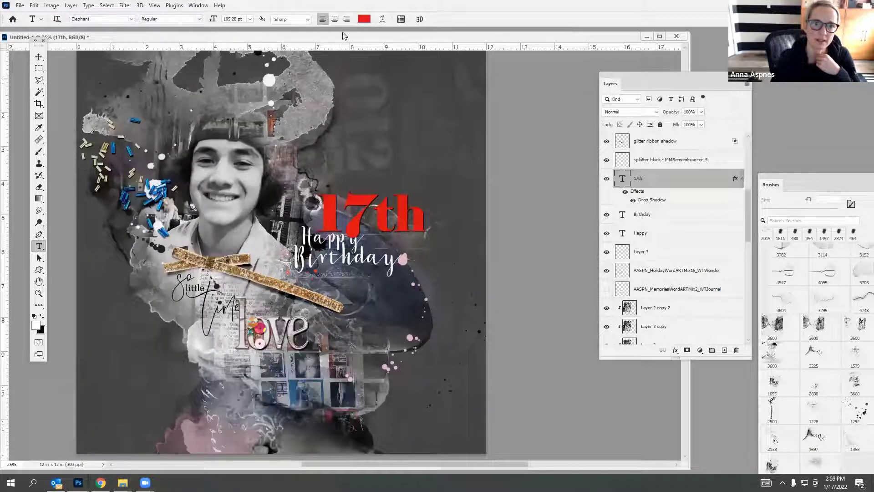
pyautogui.click(364, 19)
pyautogui.click(256, 351)
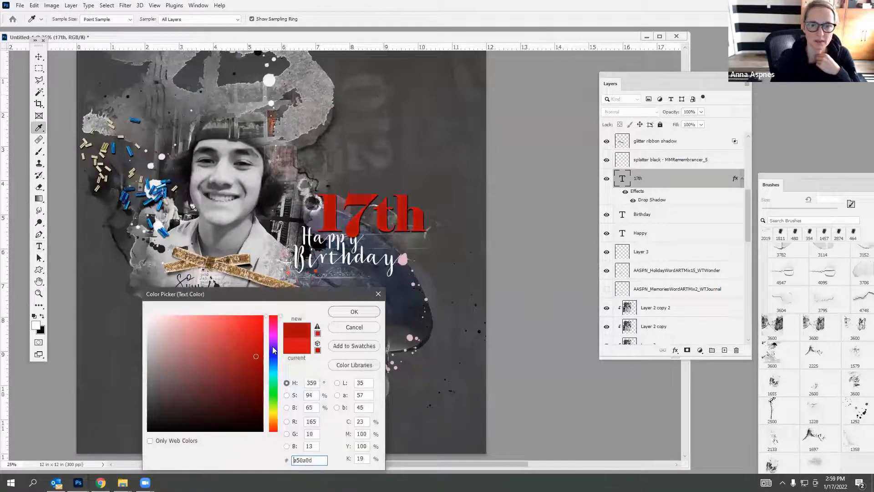
pyautogui.click(354, 312)
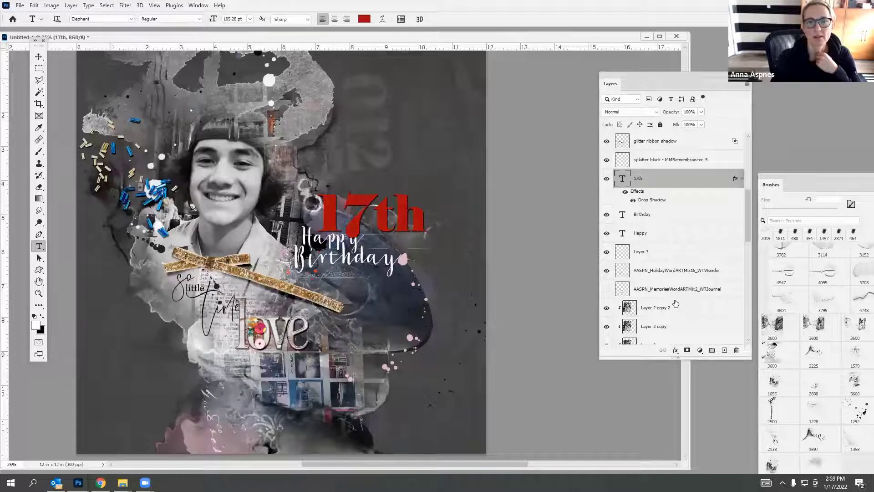
# Nudge the "Birthday" text slightly right and down beneath "Happy".
pyautogui.click(643, 216)
pyautogui.click(40, 63)
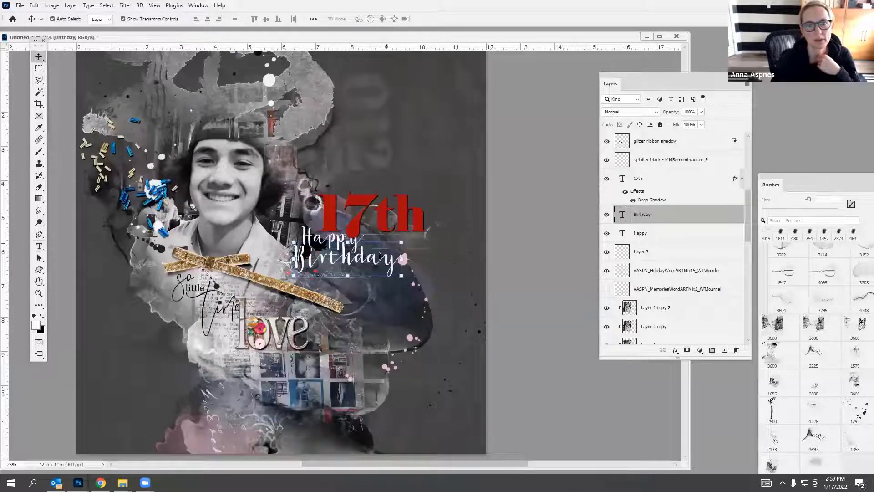
pyautogui.moveTo(346, 257); pyautogui.dragTo(350, 258)
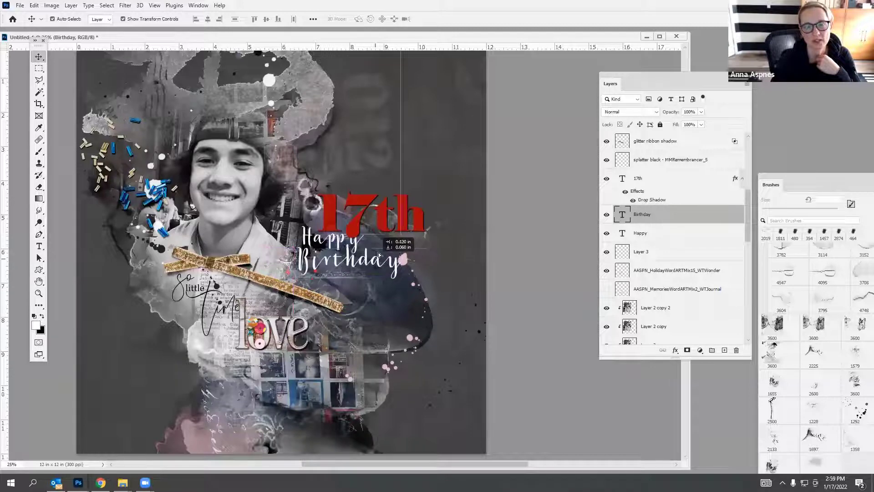
# Hide the "17th", "Birthday" and "Happy" text layers.
pyautogui.click(606, 178)
pyautogui.click(607, 214)
pyautogui.click(606, 232)
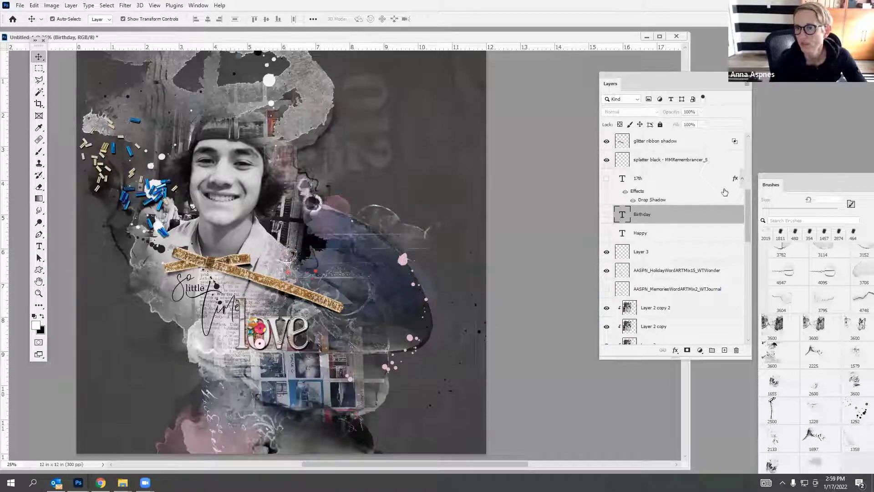
# Place AASPN_MemoriesWordARTMix2_Quote1 from the Memories WordART Mix No 2 folder in File Explorer onto the Photoshop layout, beside the boy's portrait.
pyautogui.moveTo(771, 185)
pyautogui.mouseDown()
pyautogui.moveTo(520, 64)
pyautogui.moveTo(528, 67)
pyautogui.mouseUp()
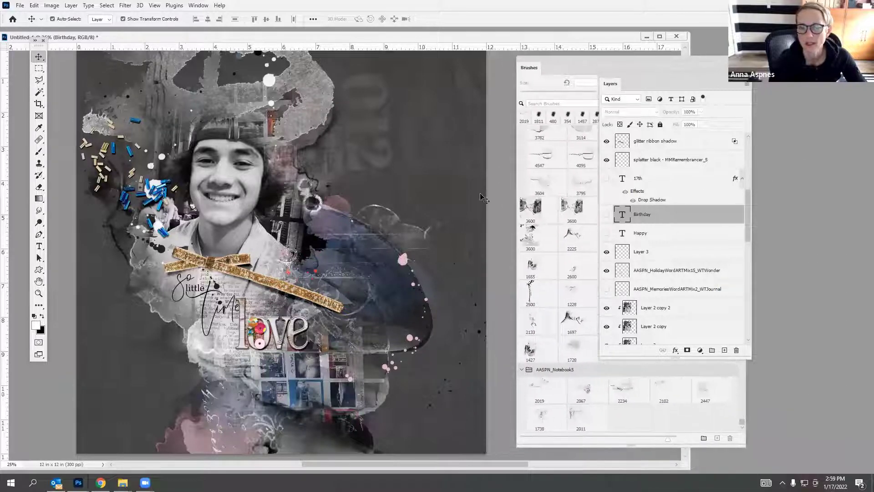
pyautogui.moveTo(123, 483)
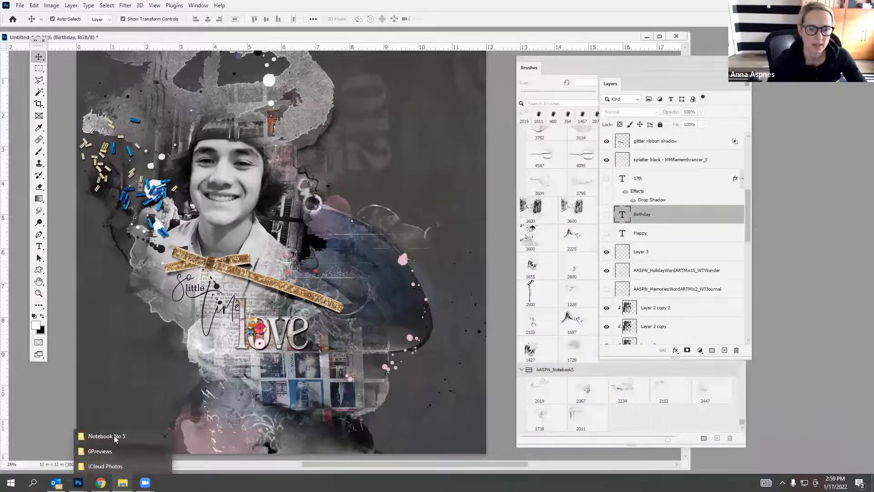
pyautogui.click(114, 436)
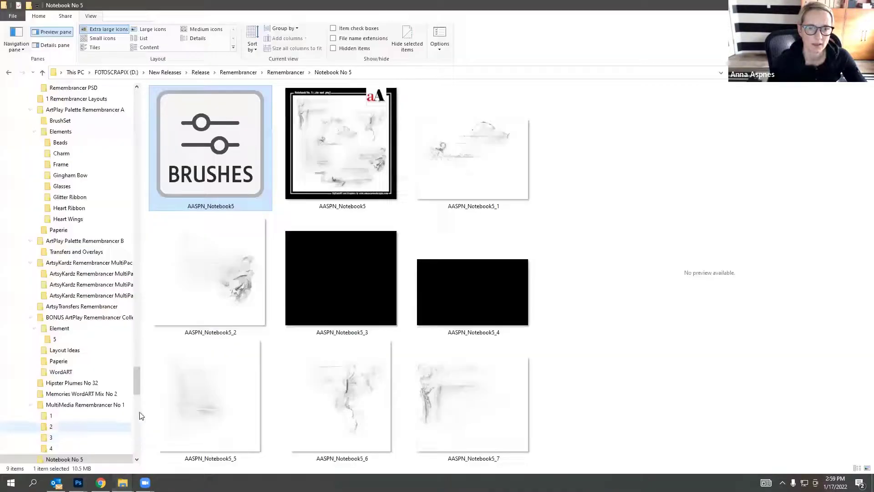
pyautogui.click(285, 72)
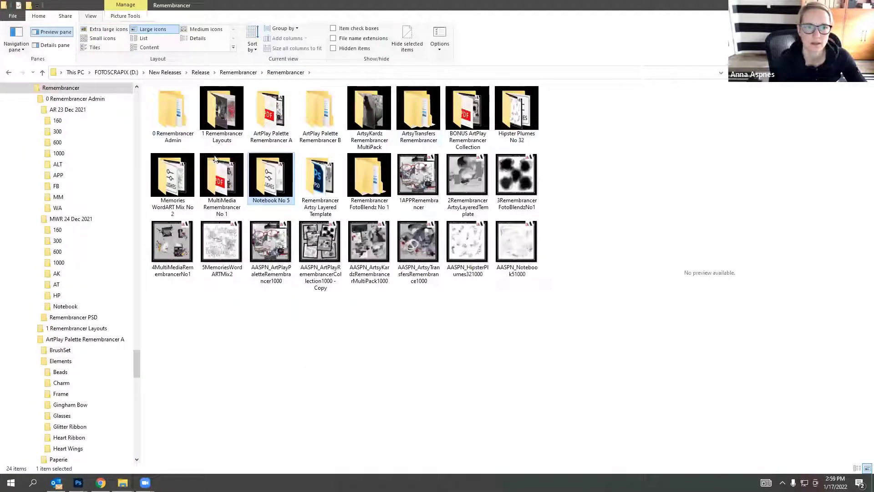
pyautogui.click(173, 180)
pyautogui.doubleClick(173, 180)
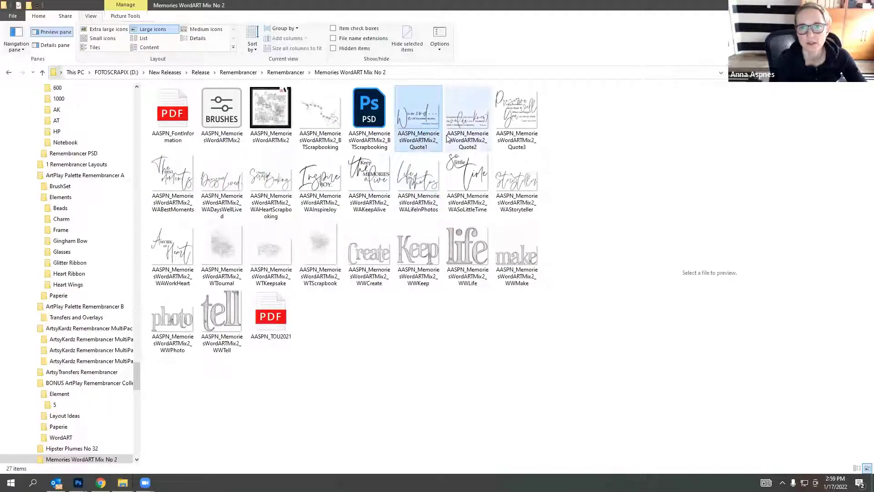
pyautogui.moveTo(434, 128); pyautogui.dragTo(362, 235)
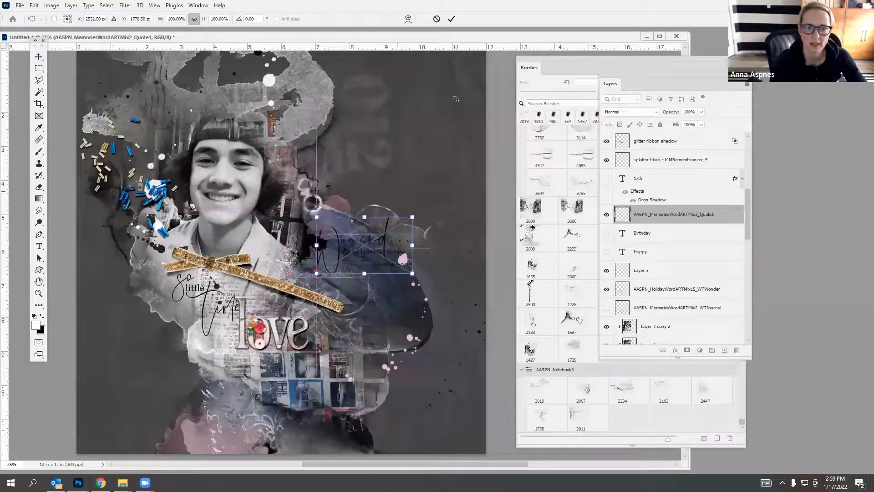
pyautogui.click(451, 19)
# Invert the quote word art to white and move it slightly left and down, closer to the portrait.
pyautogui.click(51, 6)
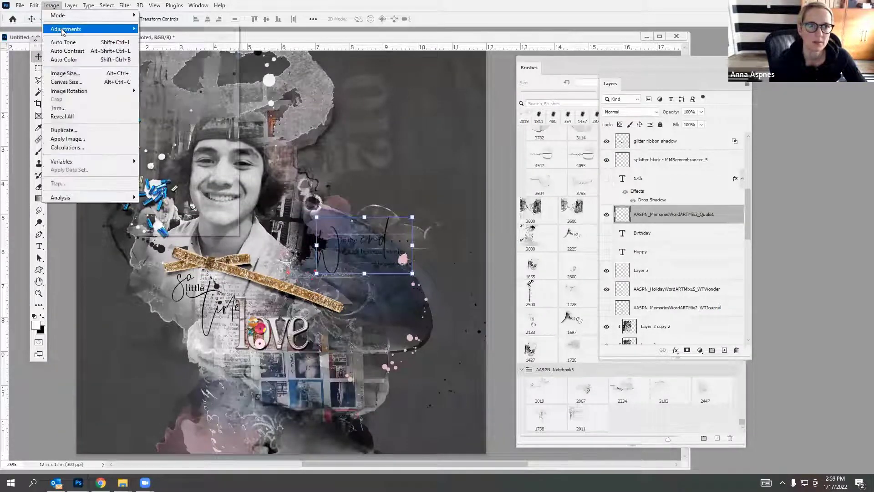
pyautogui.moveTo(63, 30)
pyautogui.click(153, 130)
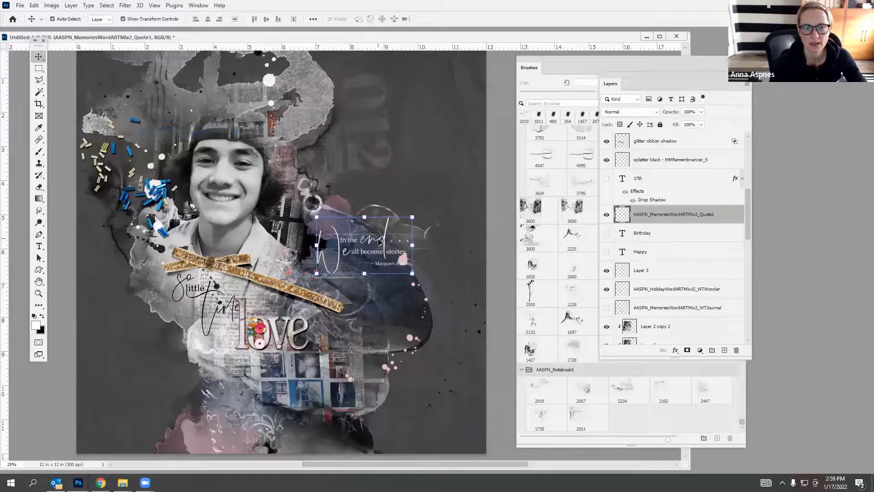
pyautogui.moveTo(380, 243)
pyautogui.mouseDown()
pyautogui.moveTo(379, 255)
pyautogui.moveTo(370, 251)
pyautogui.mouseUp()
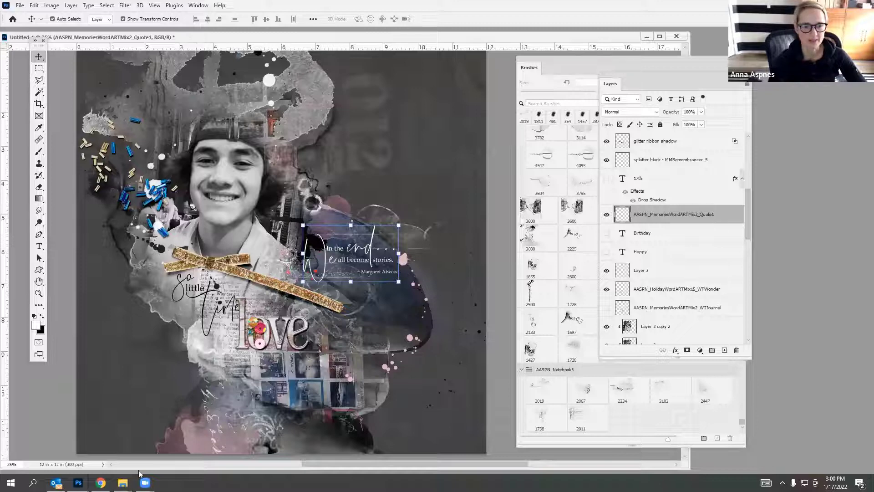
# In File Explorer, examine the bird layout's white word art in the 1 Remembrancer Layouts folder using an enlarged preview.
pyautogui.rightClick(122, 482)
pyautogui.click(120, 436)
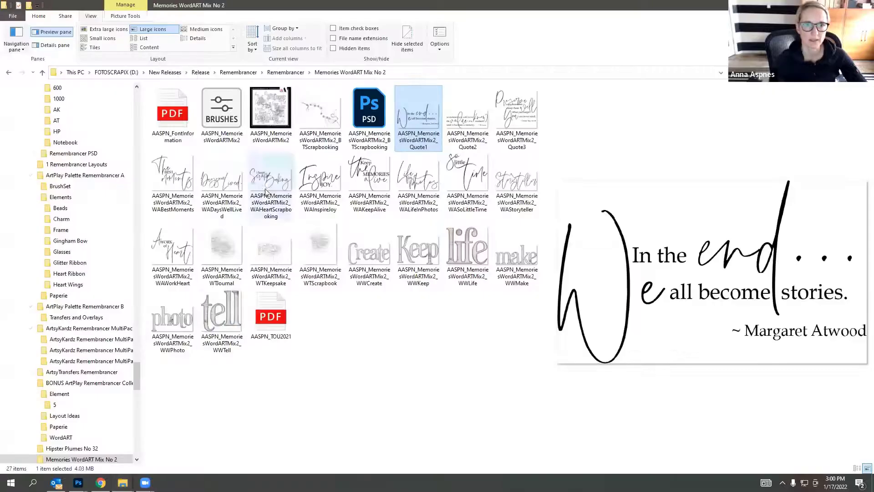
pyautogui.click(285, 72)
pyautogui.doubleClick(217, 115)
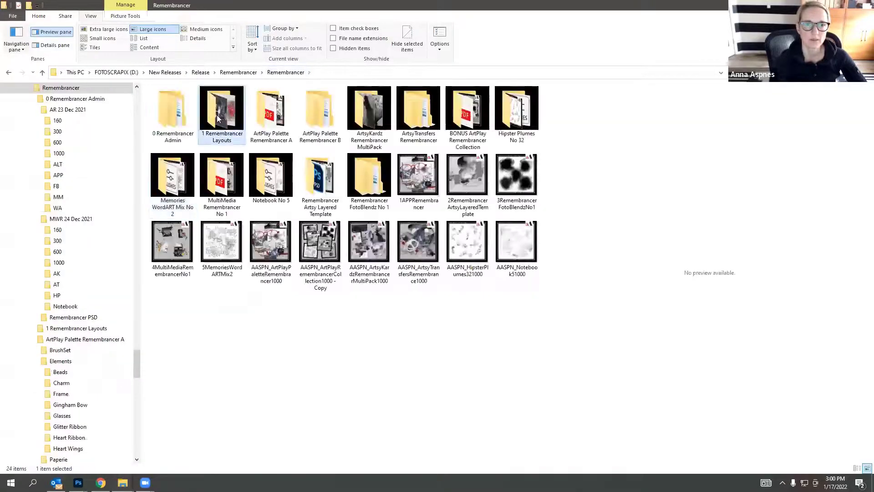
pyautogui.click(370, 109)
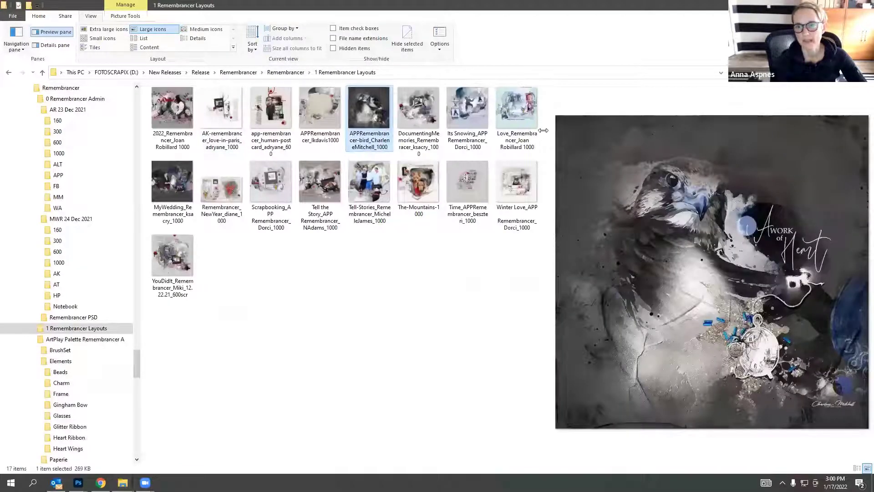
pyautogui.moveTo(549, 150); pyautogui.dragTo(462, 155)
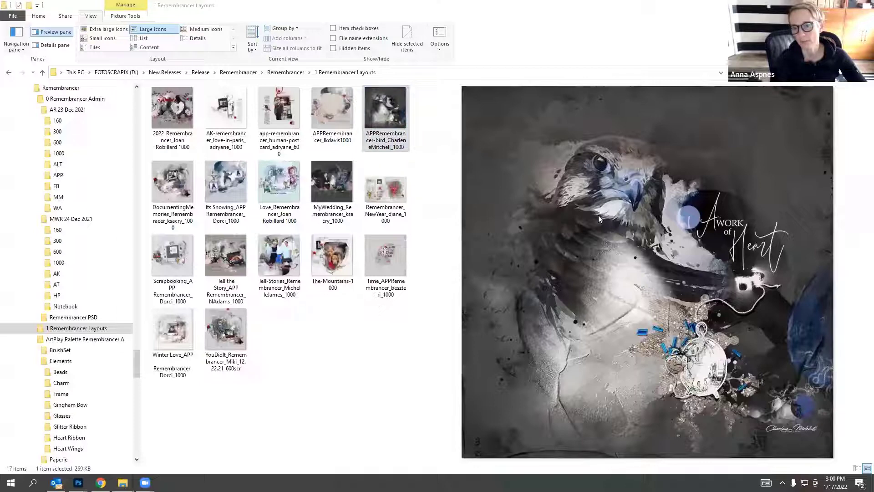
pyautogui.moveTo(123, 482)
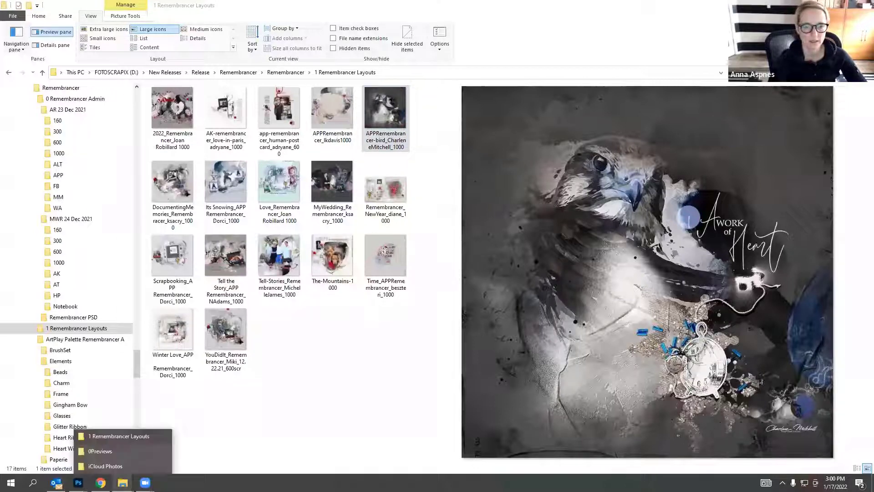
pyautogui.click(130, 436)
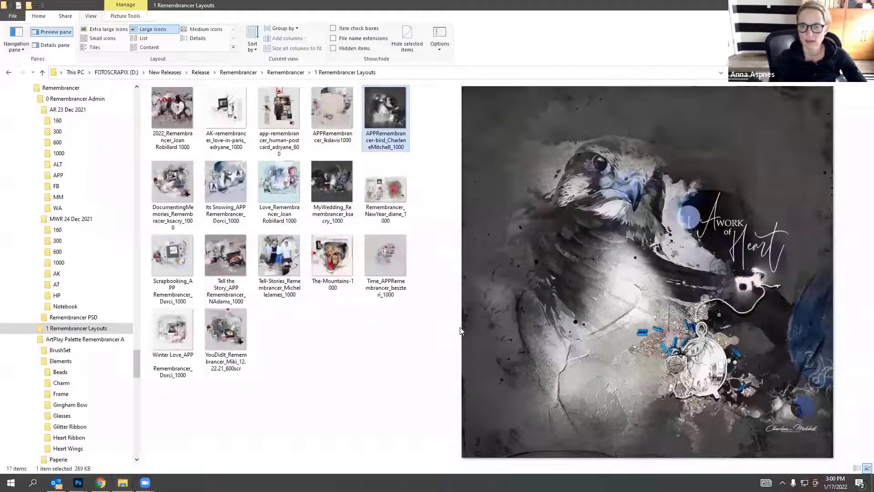
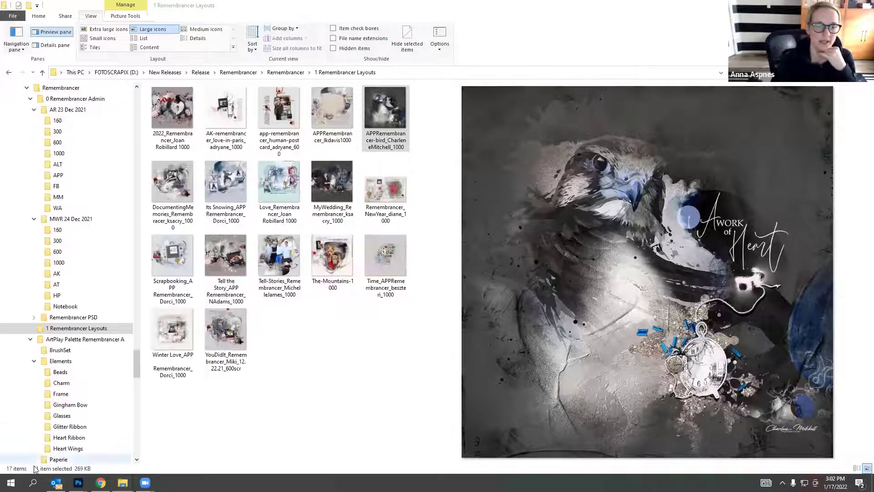
# Back in Photoshop, save the layout as the layered PSD 1RemembrancerLayout2 in the Release folder and close the document.
pyautogui.click(114, 454)
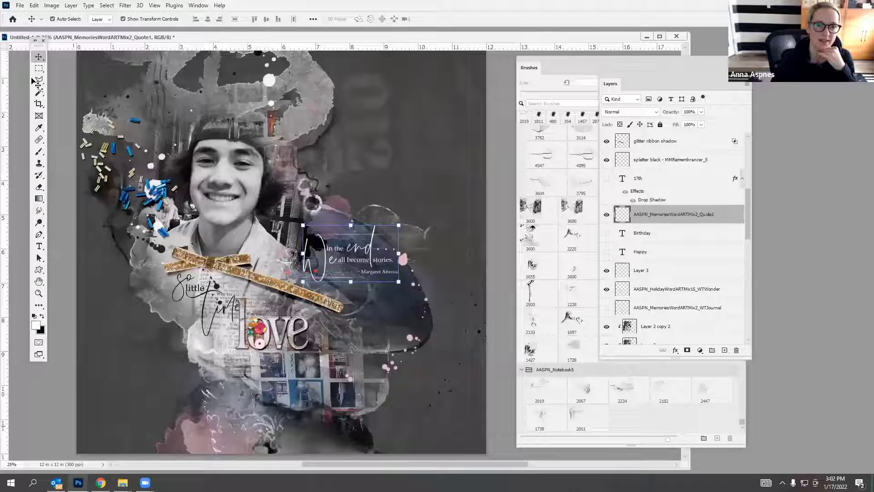
pyautogui.click(20, 5)
pyautogui.click(36, 115)
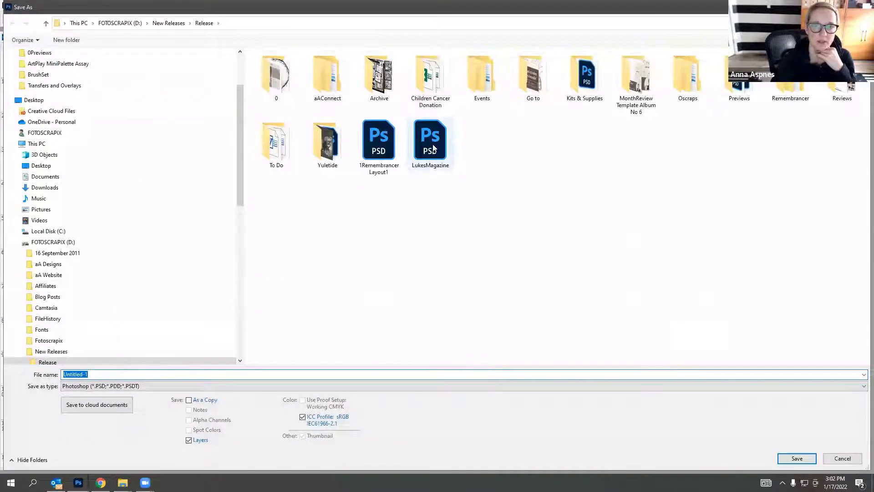
pyautogui.click(384, 146)
pyautogui.doubleClick(122, 374)
pyautogui.moveTo(123, 374); pyautogui.dragTo(119, 374)
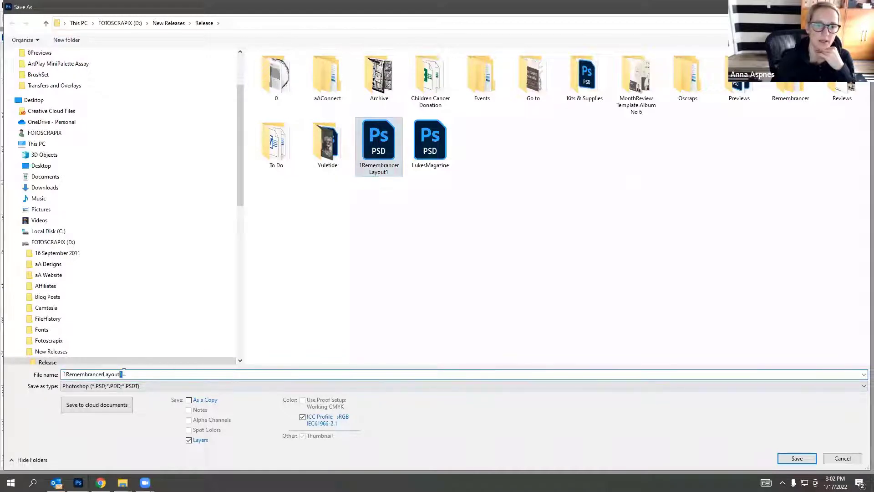
pyautogui.write('2')
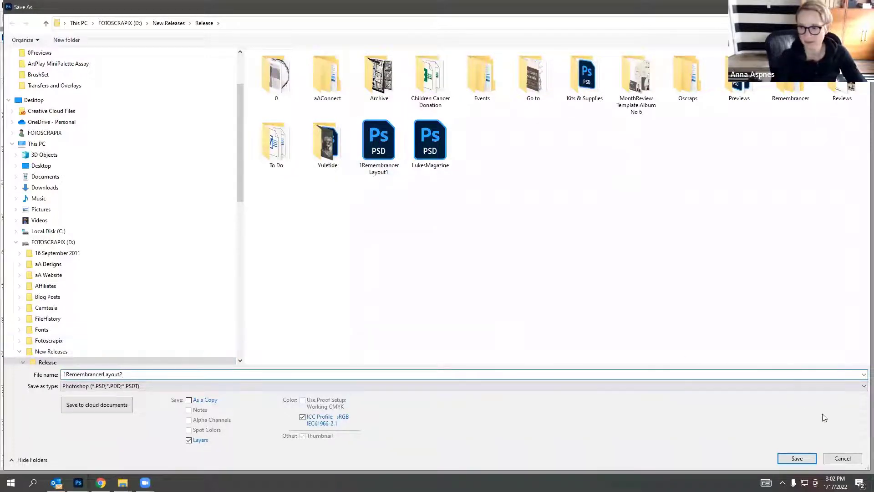
pyautogui.press('Return')
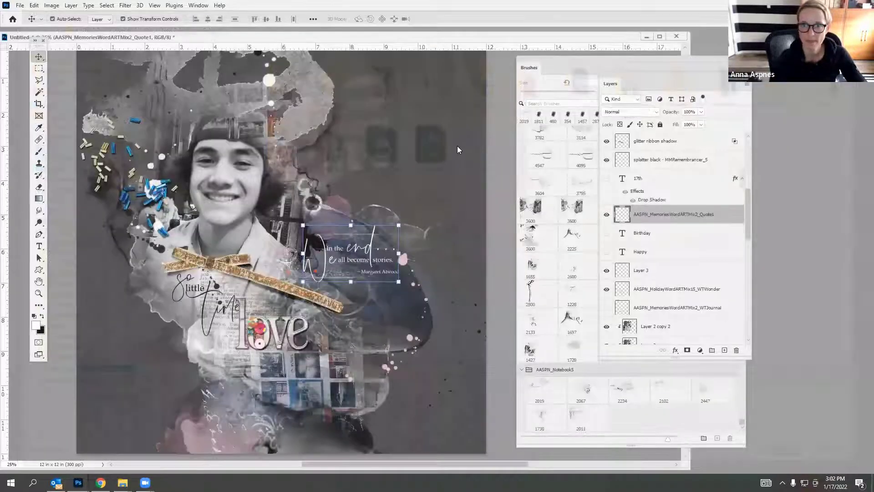
pyautogui.press('Return')
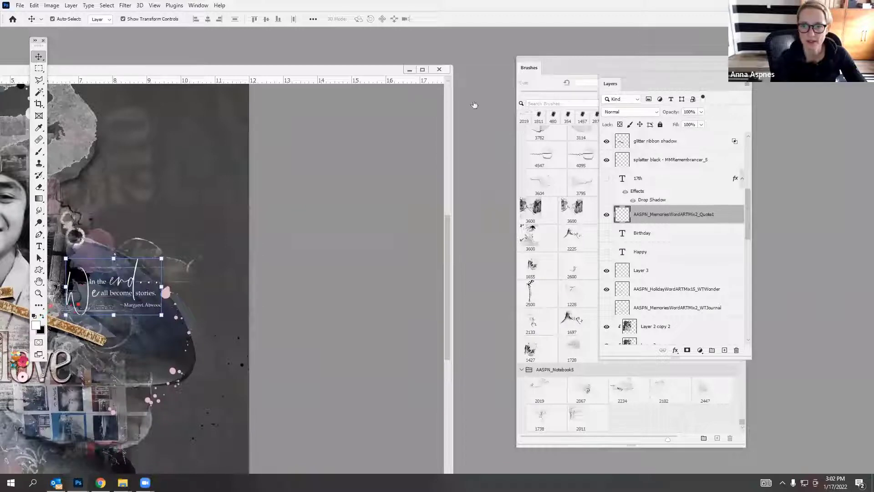
pyautogui.click(439, 70)
# In File Explorer, go to the ArtsyTransfers Remembrancer A folder and preview the AASPN_ArtsyTransfersRemembrancer_1 and _2 images.
pyautogui.rightClick(123, 482)
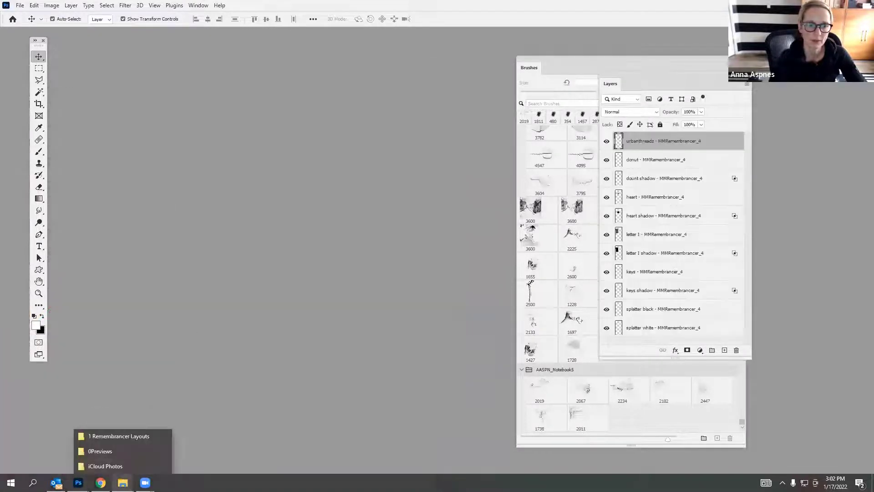
pyautogui.click(127, 436)
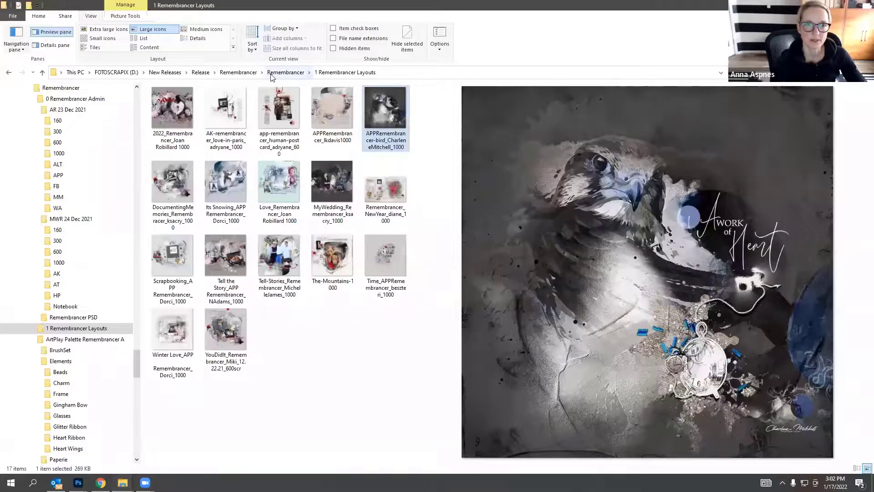
pyautogui.click(238, 72)
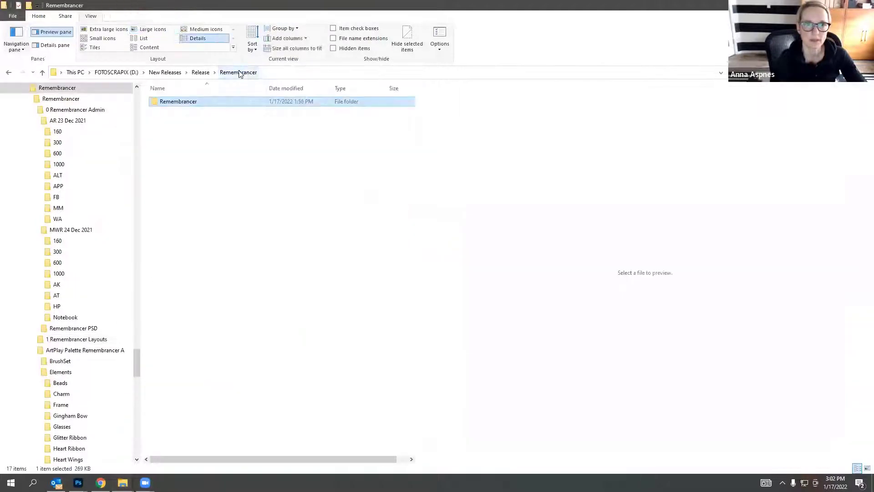
pyautogui.doubleClick(178, 102)
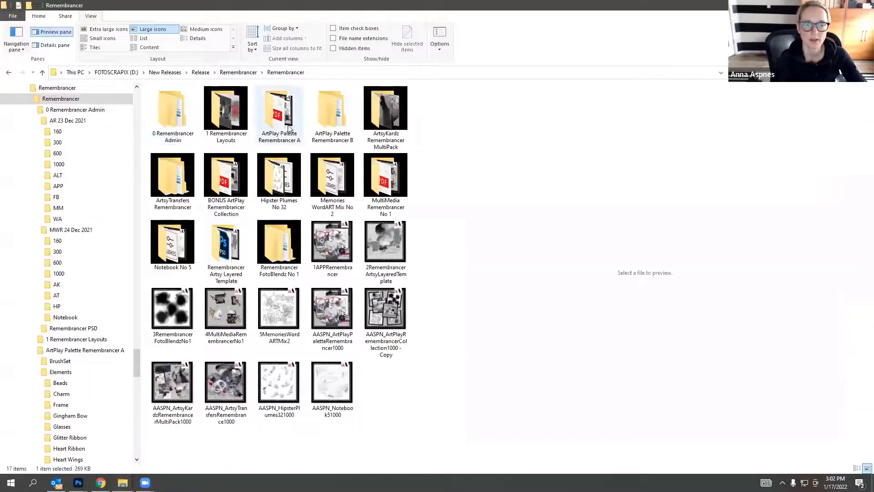
pyautogui.doubleClick(176, 184)
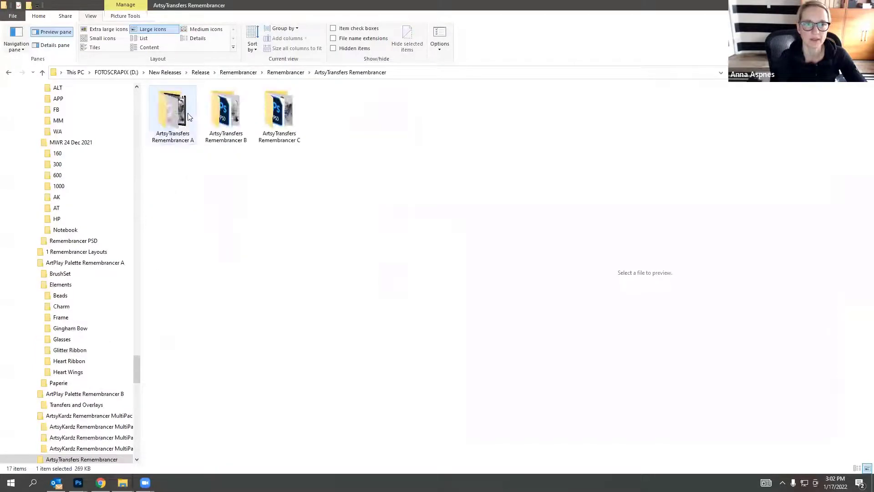
pyautogui.doubleClick(188, 117)
pyautogui.click(225, 117)
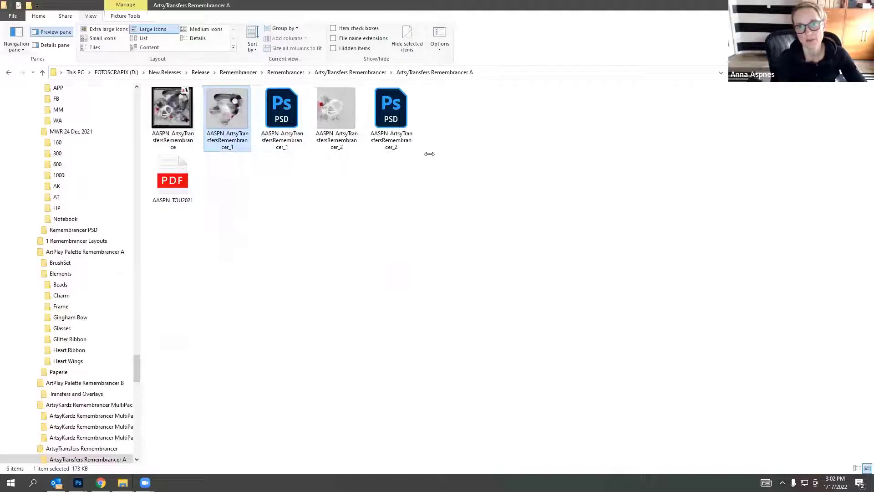
pyautogui.click(317, 121)
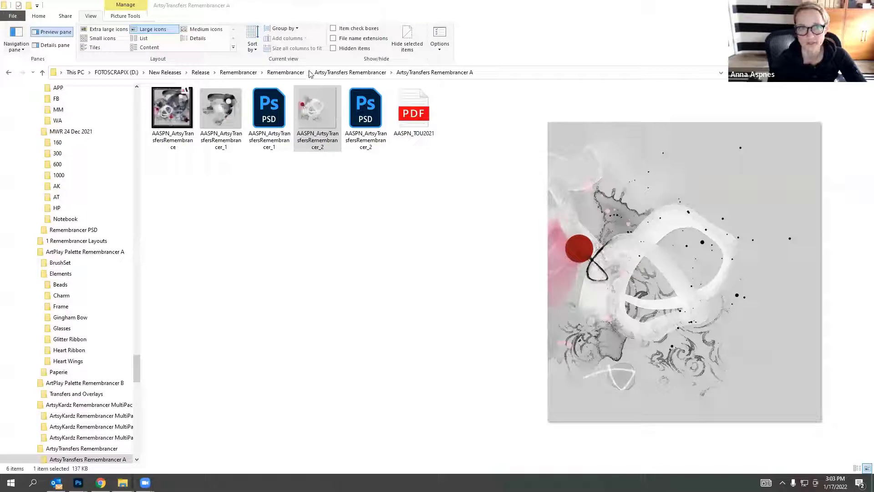
# Open the AASPN_ArtsyTransfersRemembrancer_2 PSD in Photoshop as a floating document and reposition its window.
pyautogui.click(365, 120)
pyautogui.moveTo(365, 135); pyautogui.dragTo(156, 82)
pyautogui.moveTo(159, 33); pyautogui.dragTo(123, 64)
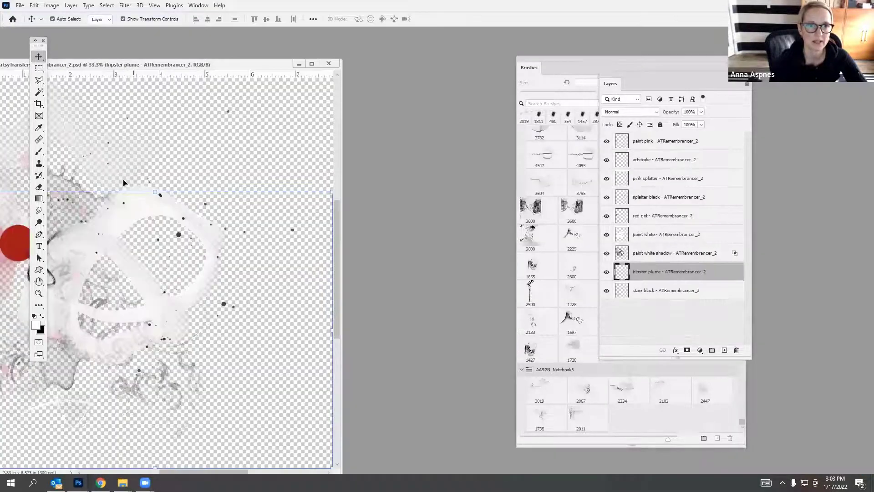
# Preview AASPN_ArtsyTransfersRemembrancer_3 in the ArtsyTransfers Remembrancer B folder in File Explorer and open its PSD in Photoshop.
pyautogui.moveTo(123, 482)
pyautogui.click(121, 436)
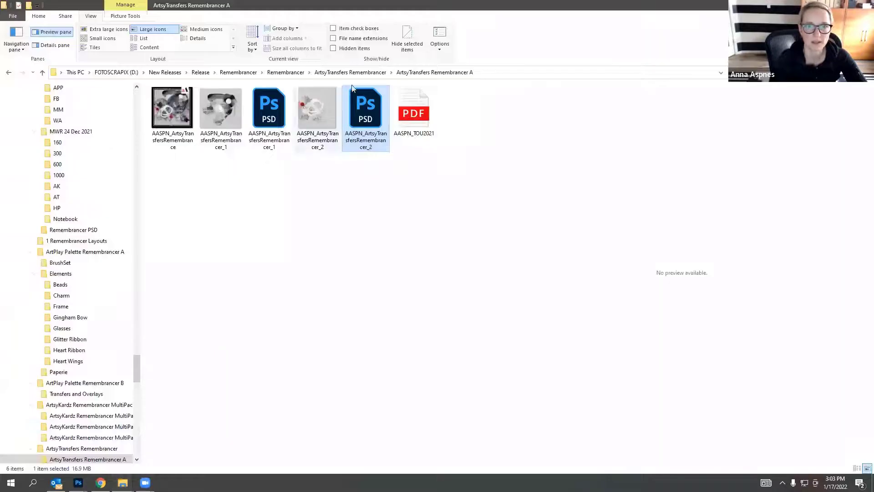
pyautogui.click(351, 72)
pyautogui.doubleClick(228, 124)
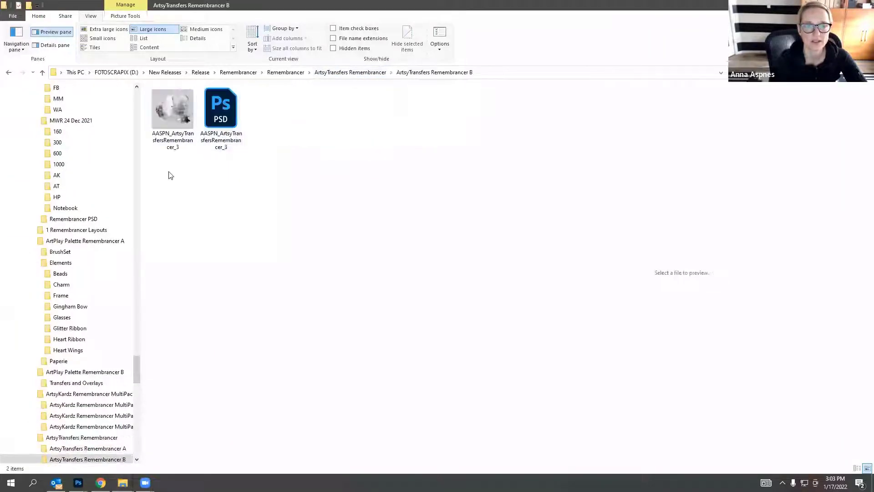
pyautogui.click(181, 122)
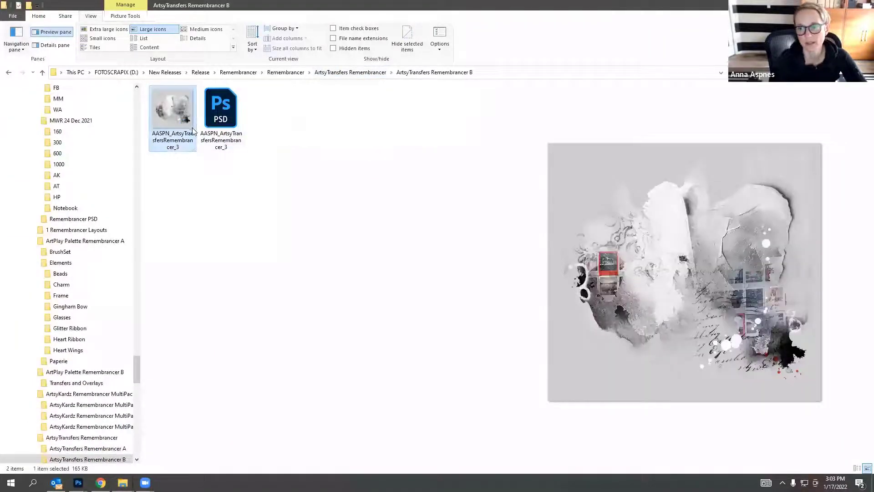
pyautogui.moveTo(224, 114); pyautogui.dragTo(371, 141)
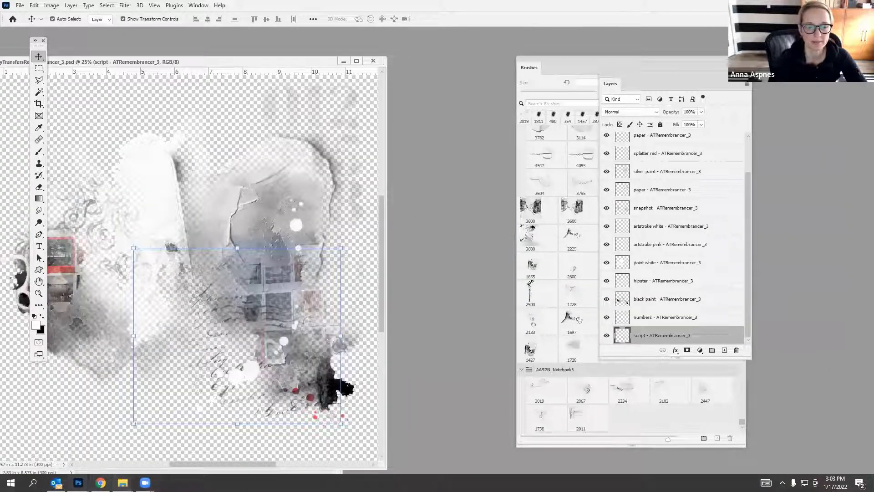
# In File Explorer, preview the images in the ArtsyTransfers Remembrancer C folder and open the AASPN_ArtsyTransfersRemembrancer_4 PSD in Photoshop.
pyautogui.rightClick(122, 482)
pyautogui.click(115, 436)
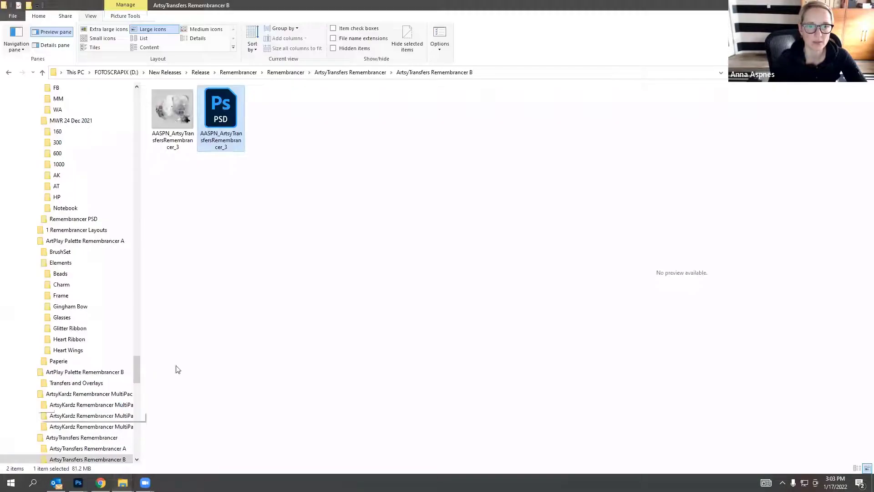
pyautogui.click(364, 72)
pyautogui.doubleClick(269, 118)
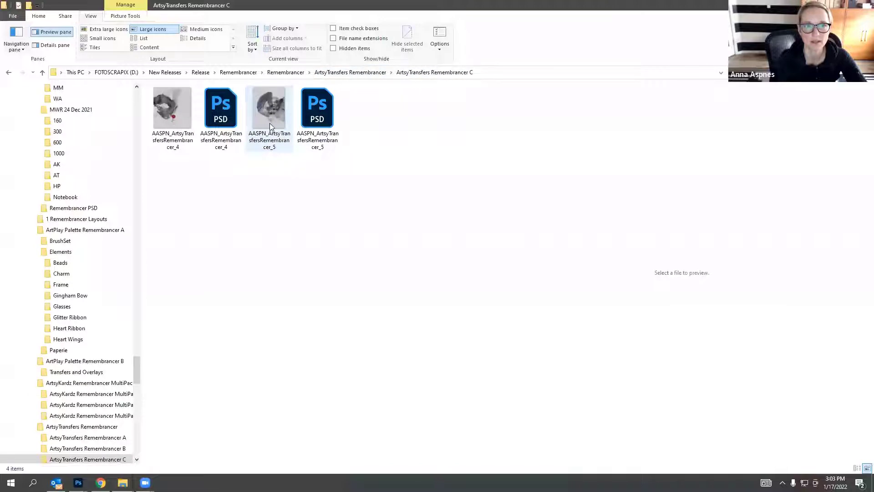
pyautogui.click(269, 123)
pyautogui.click(152, 111)
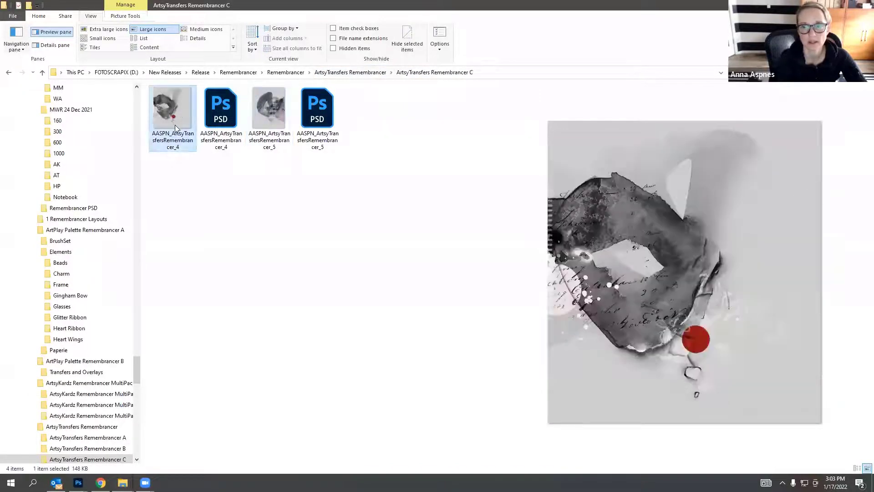
pyautogui.moveTo(221, 109); pyautogui.dragTo(437, 139)
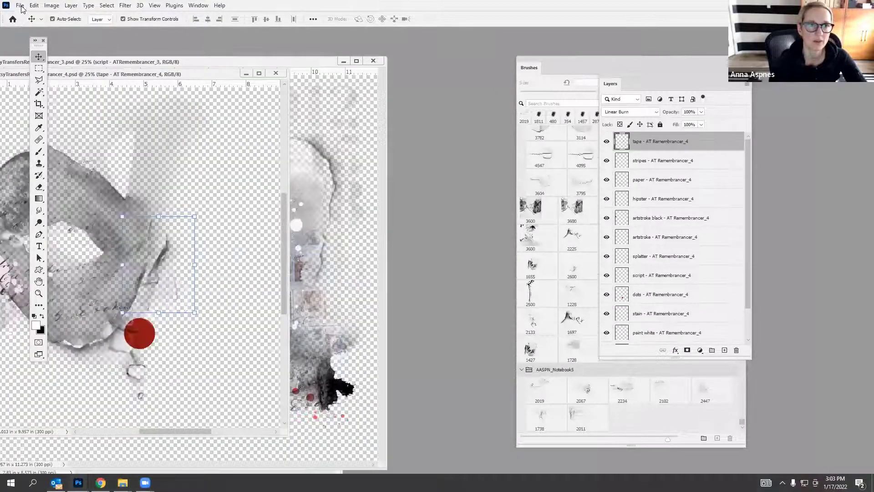
# Create a new 12 x 12 inch, 300 ppi RGB document with a white background and float it in its own window.
pyautogui.click(21, 8)
pyautogui.click(28, 23)
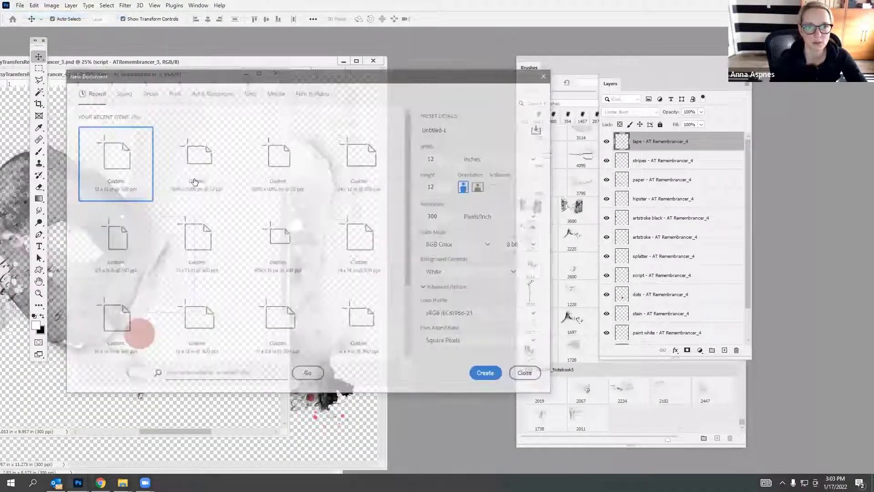
pyautogui.click(488, 376)
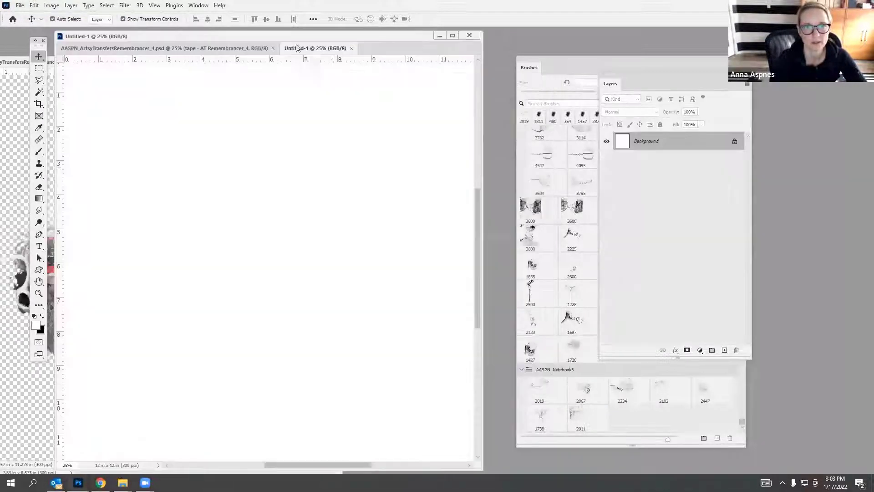
pyautogui.moveTo(301, 48); pyautogui.dragTo(346, 81)
# In File Explorer, open the Paperie folder of ArtPlay Palette Remembrancer A and preview the NumberPaper2 image.
pyautogui.click(123, 482)
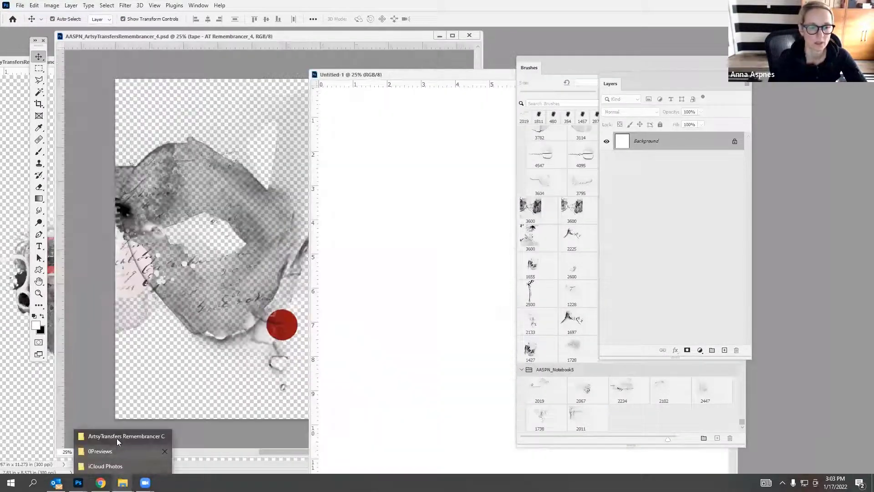
pyautogui.click(113, 435)
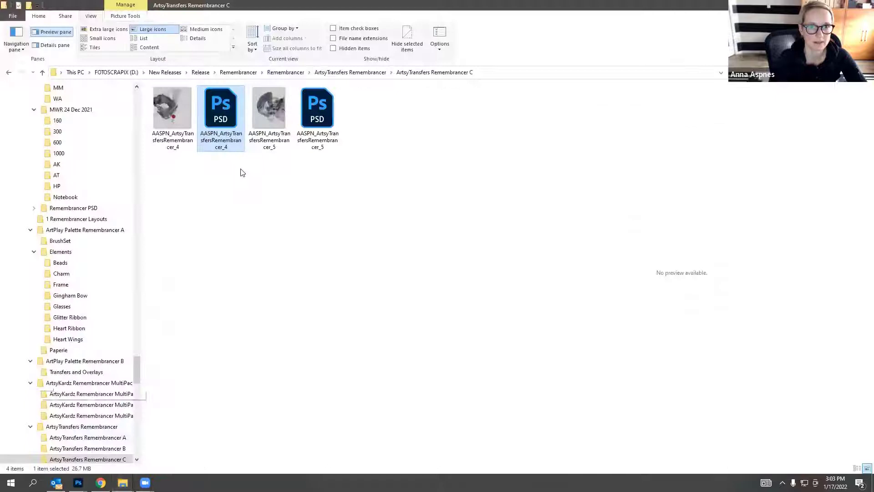
pyautogui.click(286, 73)
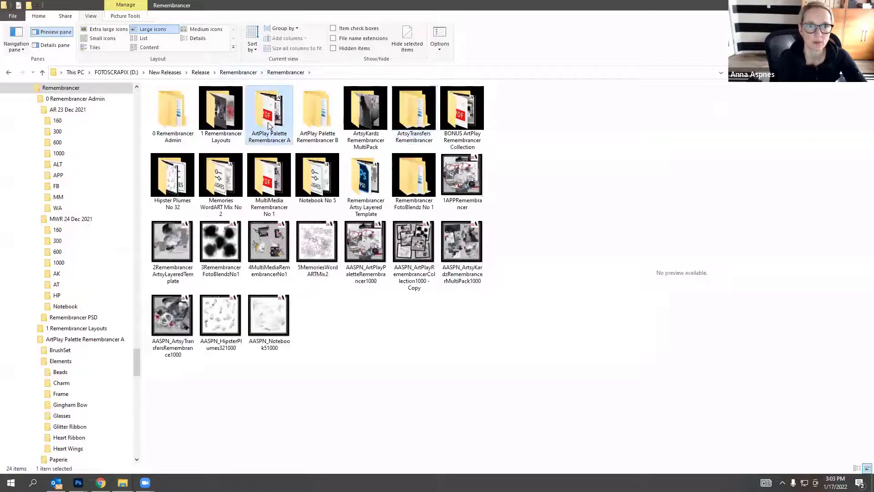
pyautogui.doubleClick(268, 112)
pyautogui.doubleClick(169, 122)
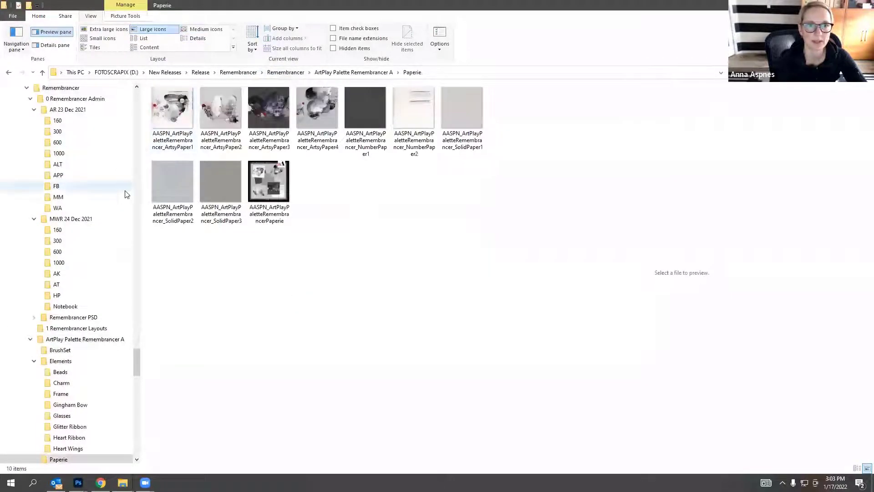
pyautogui.click(426, 129)
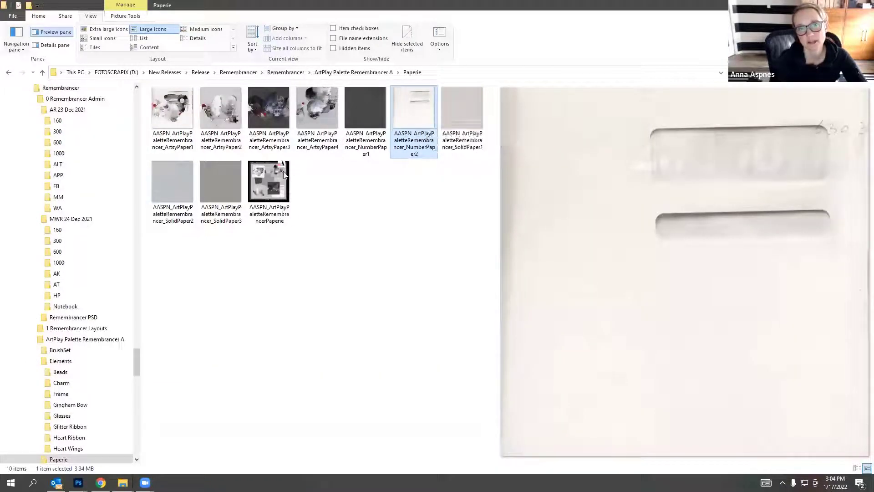
# Place the SolidPaper3, NumberPaper2 and SolidPaper2 papers together into the new Photoshop document.
pyautogui.click(221, 184)
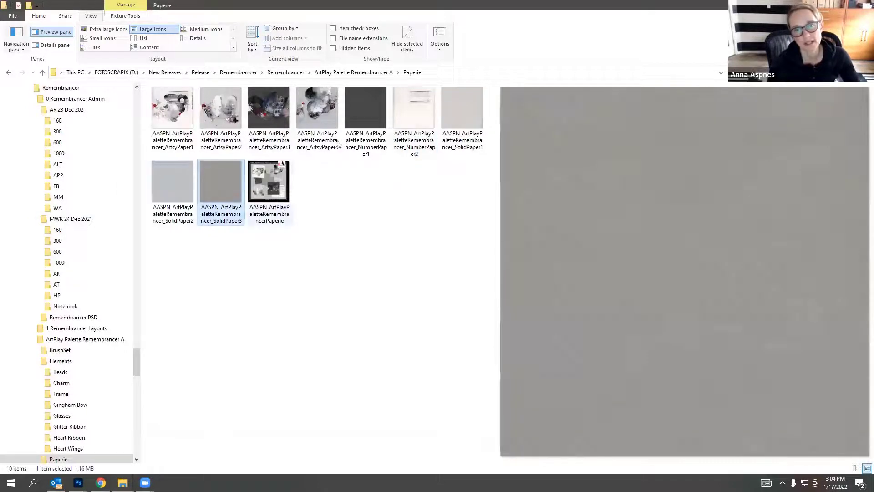
pyautogui.keyDown('ctrl'); pyautogui.click(411, 122); pyautogui.keyUp('ctrl')
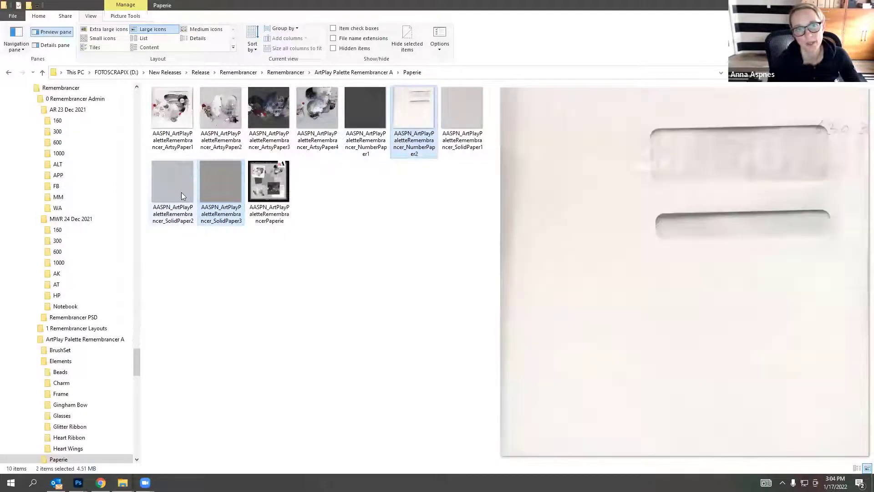
pyautogui.keyDown('ctrl'); pyautogui.click(191, 211); pyautogui.keyUp('ctrl')
pyautogui.moveTo(190, 210); pyautogui.dragTo(506, 170)
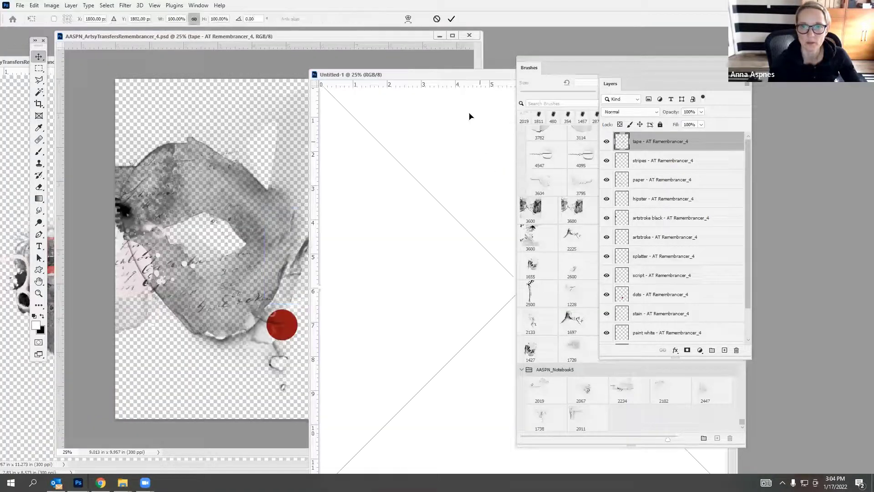
pyautogui.click(451, 19)
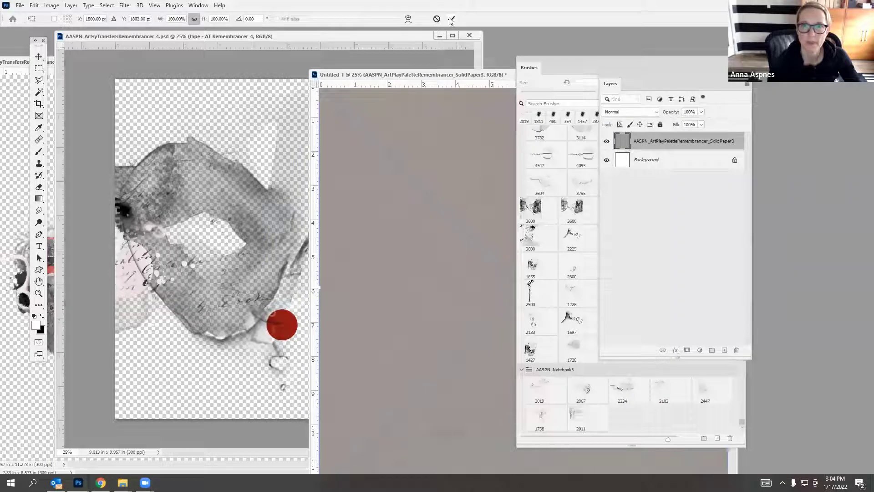
pyautogui.click(451, 19)
pyautogui.click(451, 19)
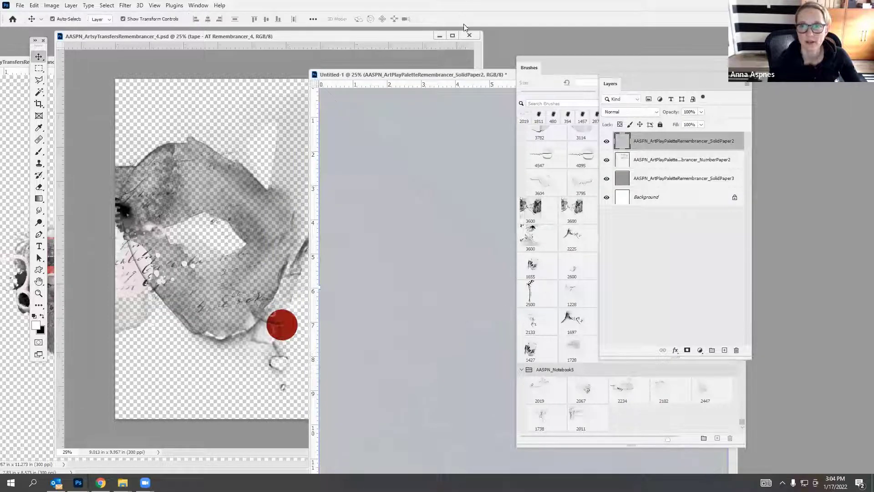
# Copy all layers of AASPN_ArtsyTransfersRemembrancer_4 onto the new 12 x 12 inch document, then close the source PSD.
pyautogui.moveTo(461, 79); pyautogui.dragTo(334, 57)
pyautogui.click(151, 94)
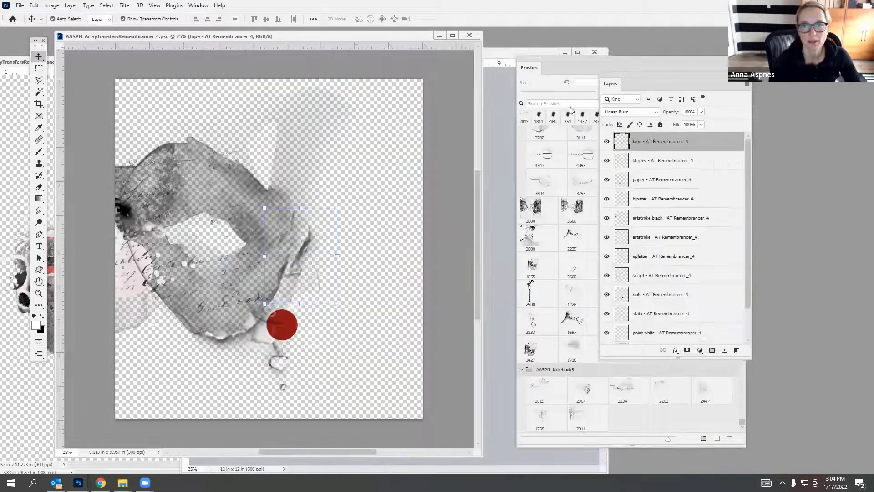
pyautogui.moveTo(748, 152); pyautogui.dragTo(754, 255)
pyautogui.hotkey('ctrl', 'alt', 'a')
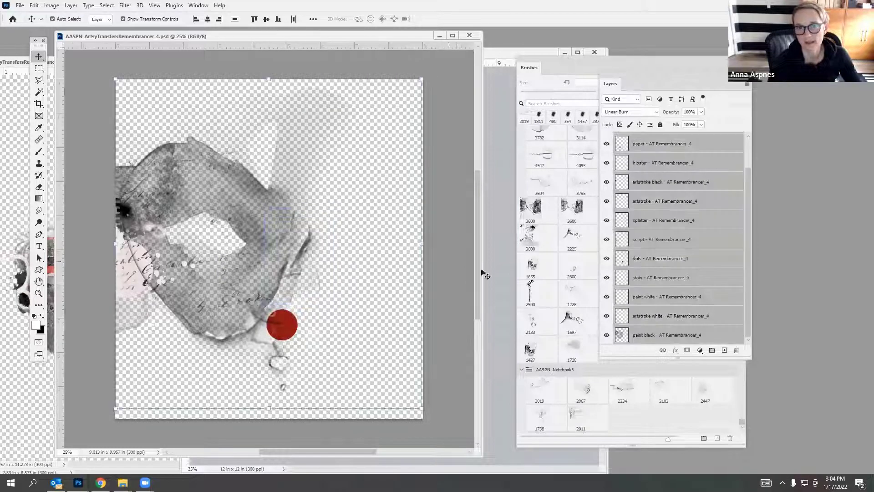
pyautogui.moveTo(291, 43); pyautogui.dragTo(205, 134)
pyautogui.moveTo(250, 204); pyautogui.dragTo(313, 218)
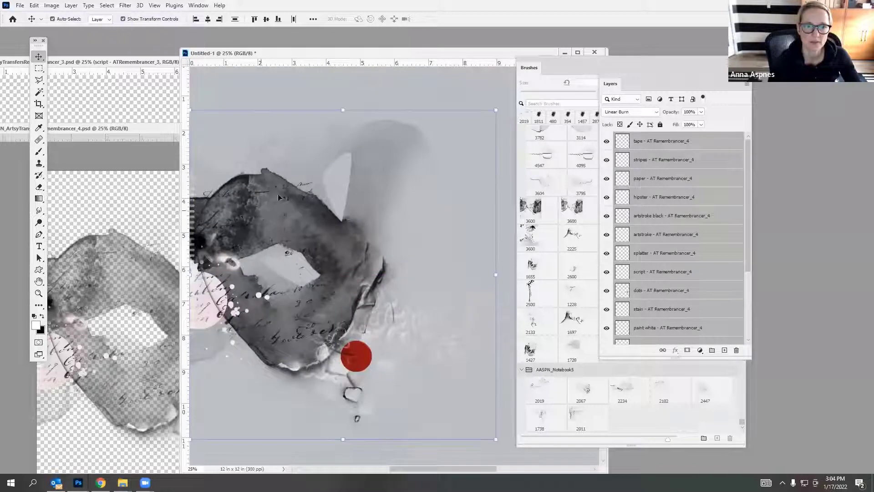
pyautogui.click(117, 132)
pyautogui.hotkey('ctrl', 'w')
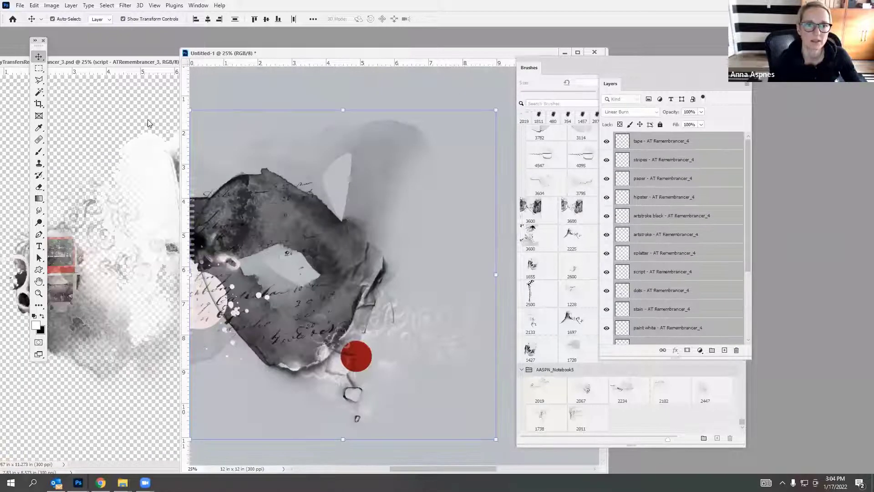
# Bring AASPN_ArtsyTransfersRemembrancer_2 to the front, select all its layers and reposition the Untitled-1 window beside it.
pyautogui.click(147, 120)
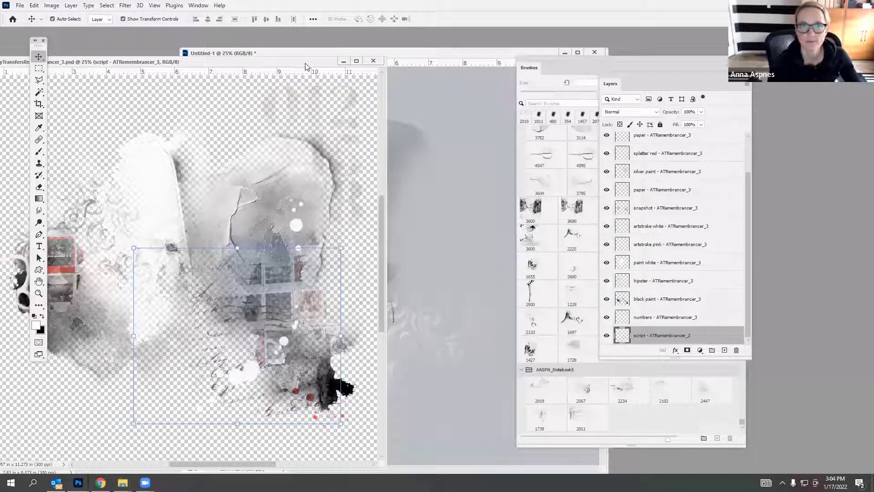
pyautogui.moveTo(306, 63); pyautogui.dragTo(274, 88)
pyautogui.hotkey('ctrl', 'Tab')
pyautogui.hotkey('ctrl', 'Tab')
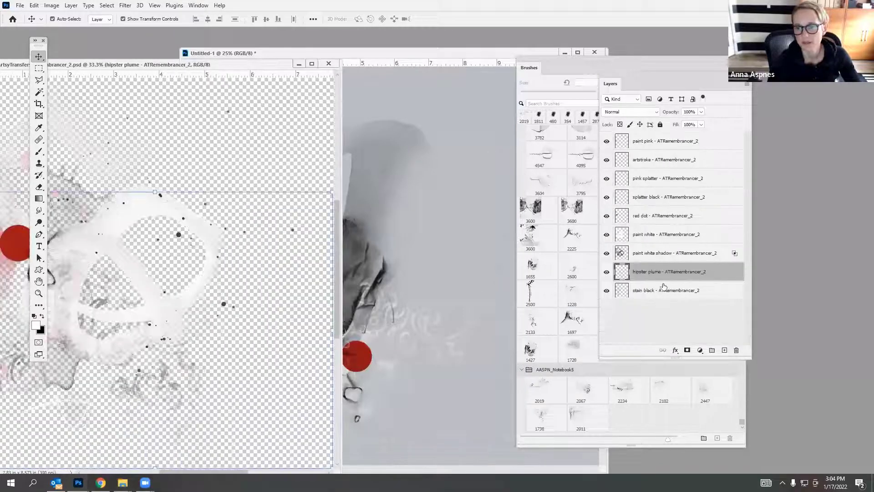
pyautogui.keyDown('shift'); pyautogui.click(657, 135); pyautogui.keyUp('shift')
pyautogui.moveTo(84, 227); pyautogui.dragTo(93, 222)
pyautogui.moveTo(418, 51); pyautogui.dragTo(387, 30)
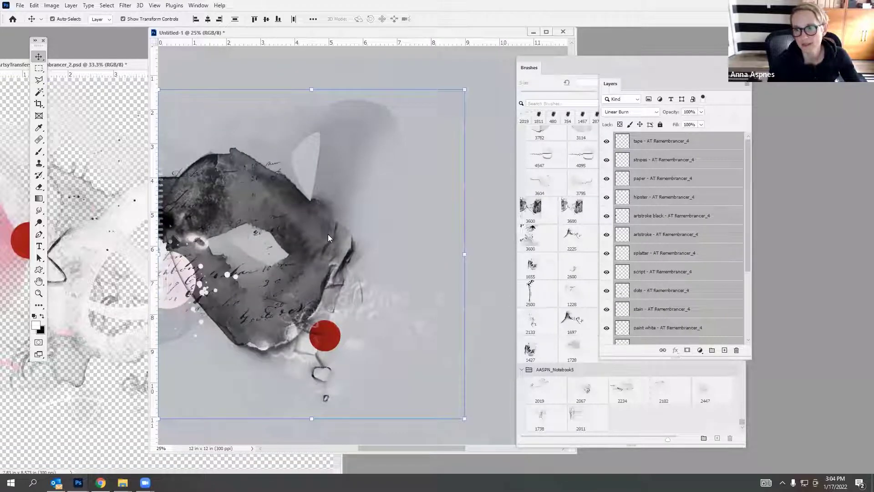
# Group the AT Remembrancer_4 layers in Untitled-1 and name the group AT1.
pyautogui.moveTo(610, 83); pyautogui.dragTo(592, 74)
pyautogui.moveTo(729, 165)
pyautogui.mouseDown()
pyautogui.moveTo(736, 240)
pyautogui.moveTo(725, 158)
pyautogui.mouseUp()
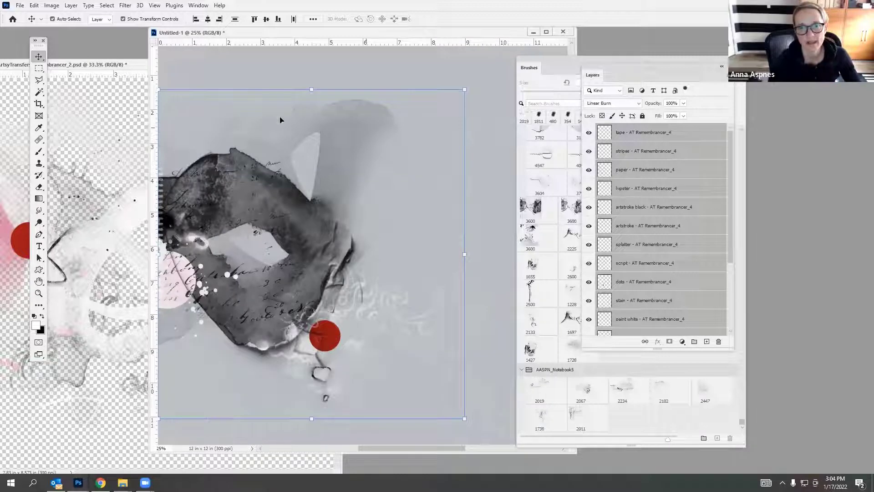
pyautogui.click(54, 6)
pyautogui.moveTo(71, 6)
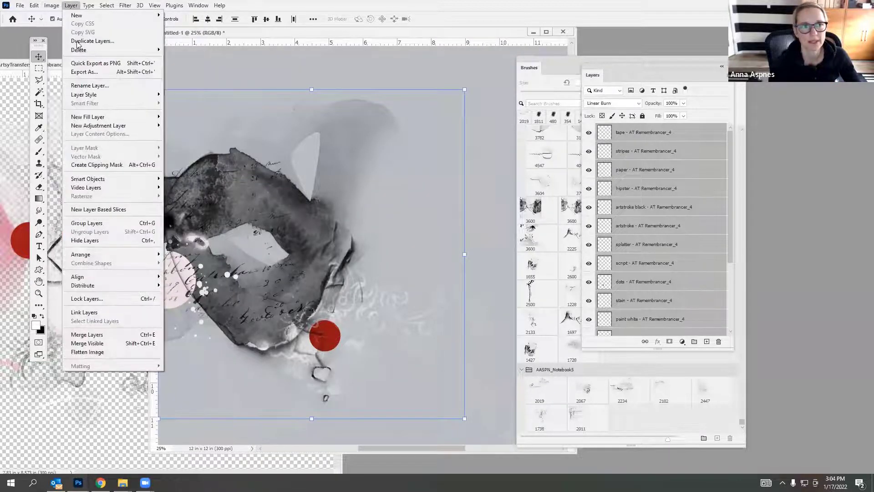
pyautogui.click(92, 225)
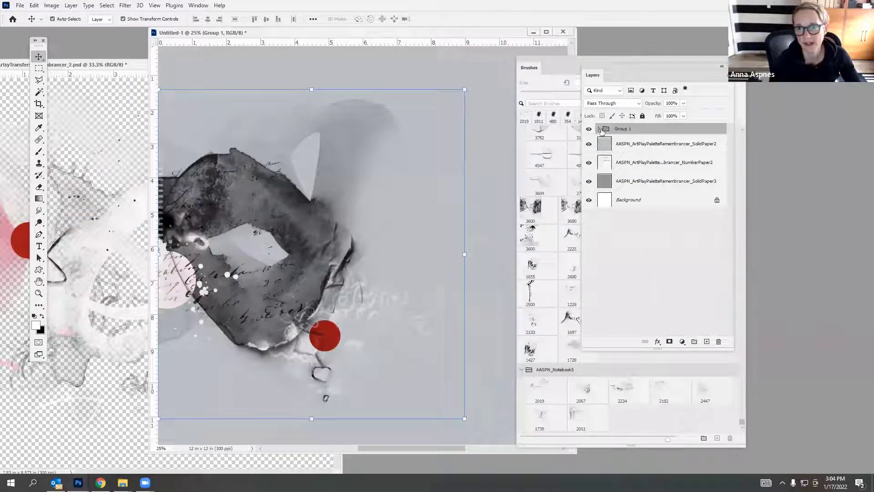
pyautogui.doubleClick(622, 129)
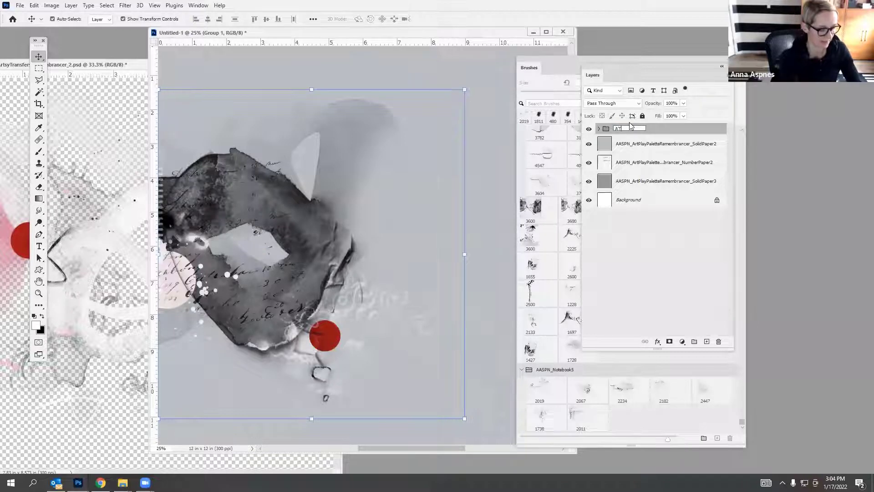
pyautogui.press('Return')
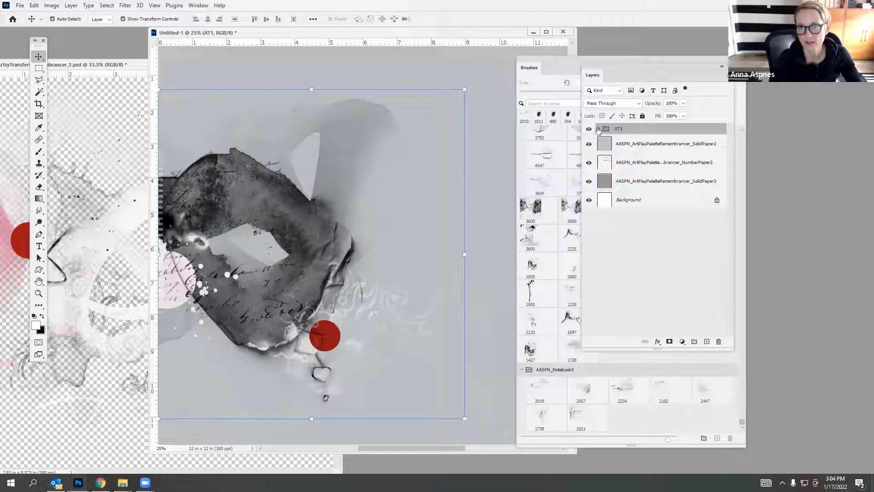
# Copy the selected ATRemembrancer_2 layers into Untitled-1, overlapping the upper part of the first transfer.
pyautogui.click(111, 253)
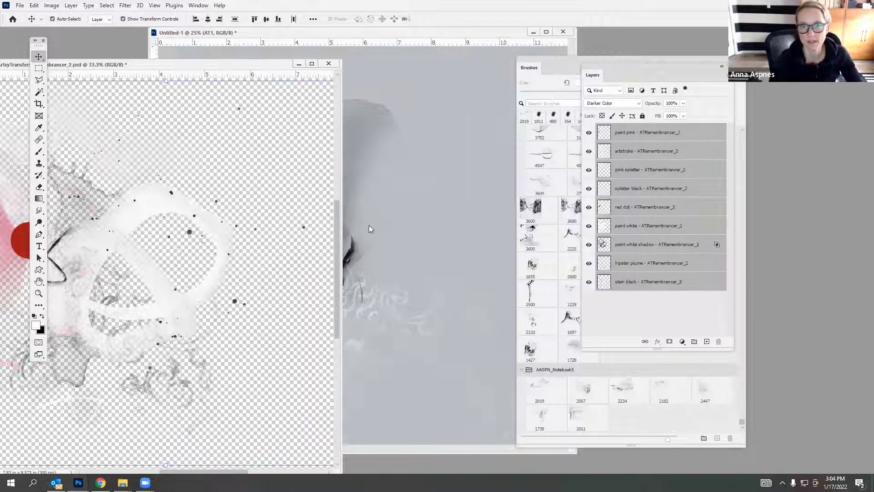
pyautogui.moveTo(164, 258); pyautogui.dragTo(369, 196)
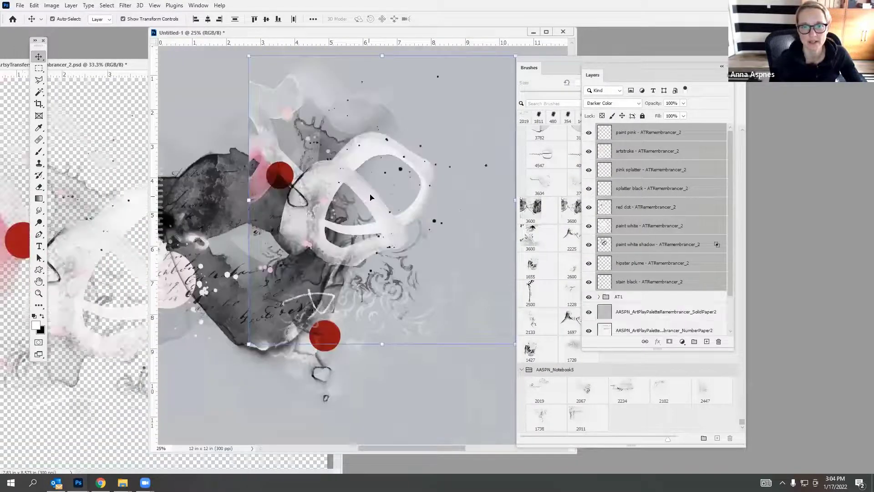
pyautogui.moveTo(729, 203); pyautogui.dragTo(736, 245)
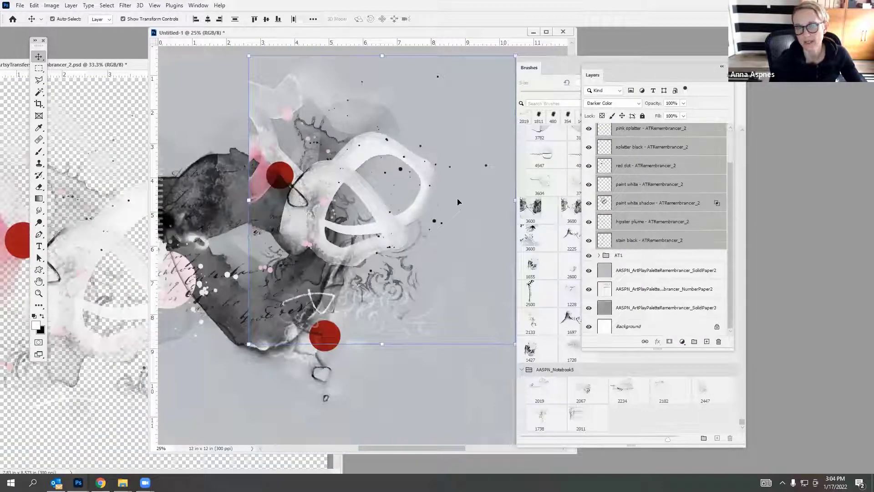
# Group the ATRemembrancer_2 layers in Untitled-1 and name the group AT2.
pyautogui.click(70, 6)
pyautogui.click(91, 224)
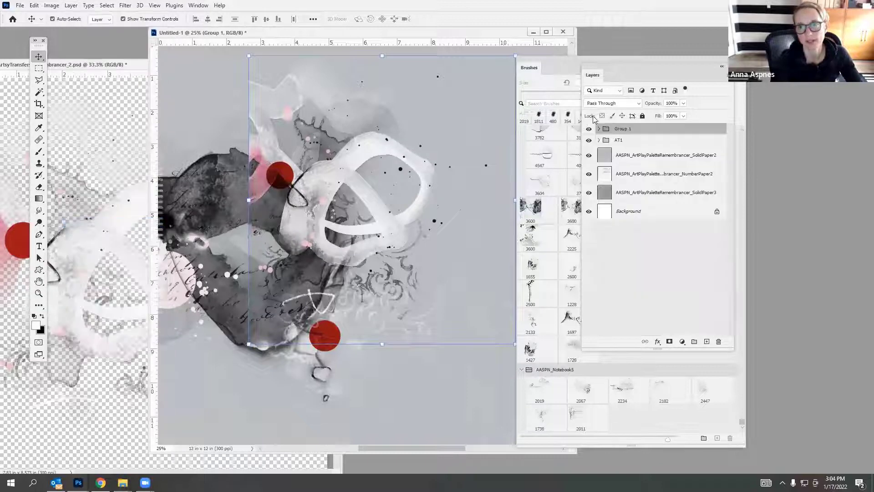
pyautogui.doubleClick(623, 129)
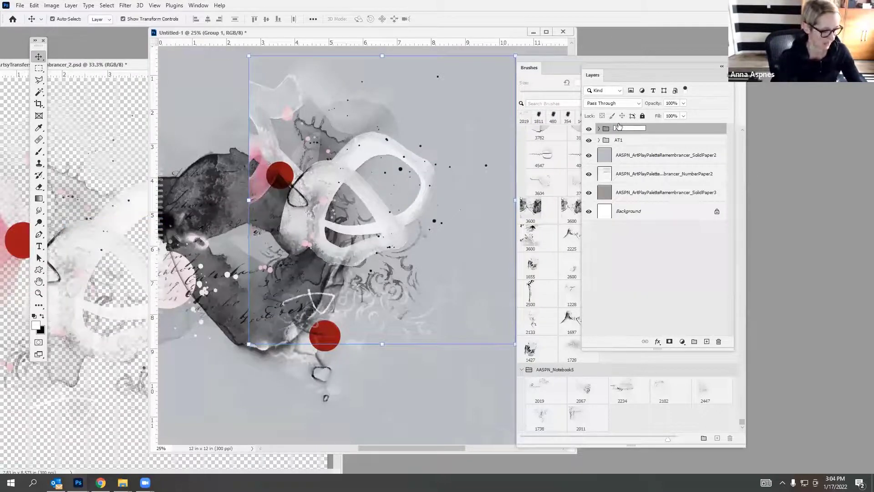
pyautogui.write('AT2')
pyautogui.click(622, 130)
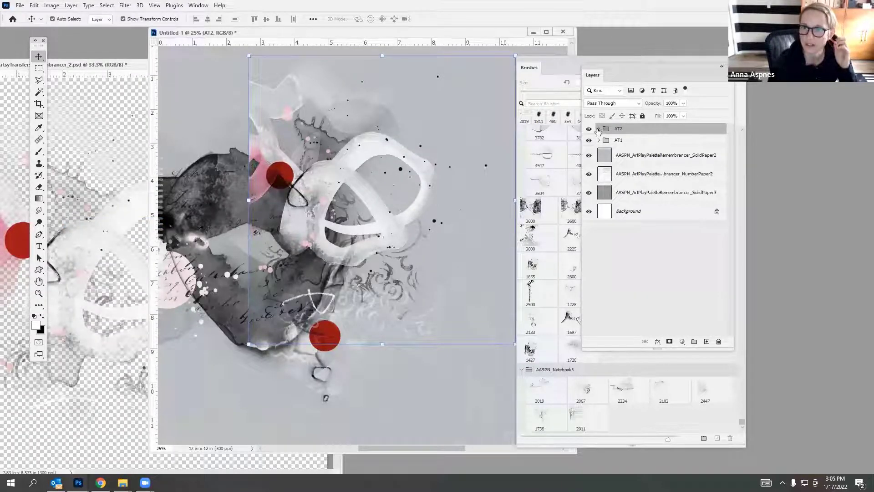
# Expand the AT2 and AT1 groups to review the layers inside them.
pyautogui.click(598, 129)
pyautogui.scroll(-3, 727, 189)
pyautogui.click(599, 256)
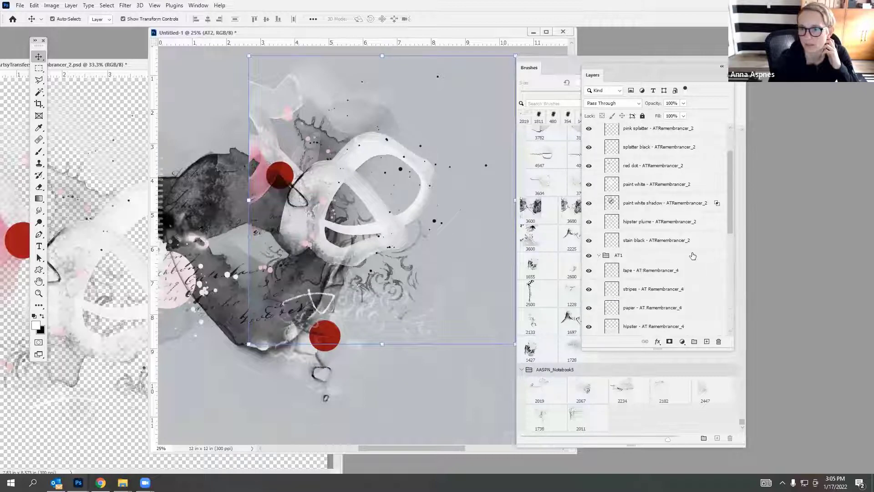
# Move the whole AT2 group left and slightly down so it overlaps more of the dark AT1 paint.
pyautogui.moveTo(313, 192); pyautogui.dragTo(244, 214)
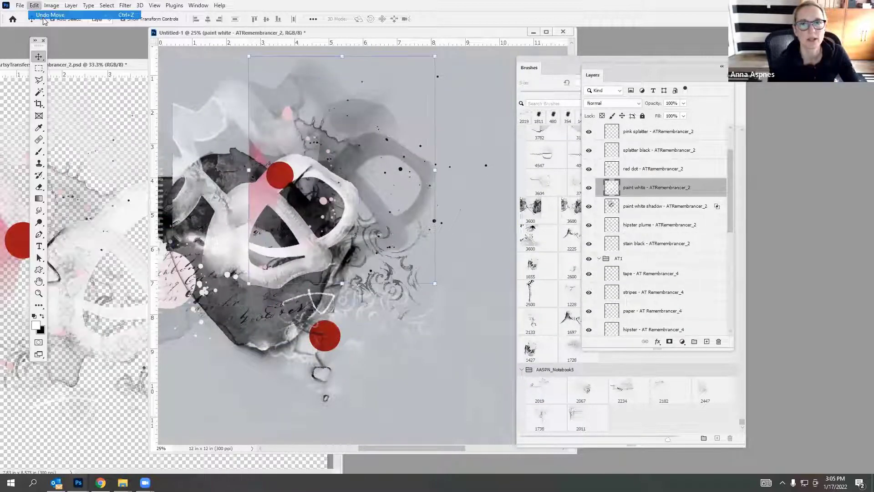
pyautogui.hotkey('ctrl', 'z')
pyautogui.scroll(3, 732, 168)
pyautogui.click(633, 131)
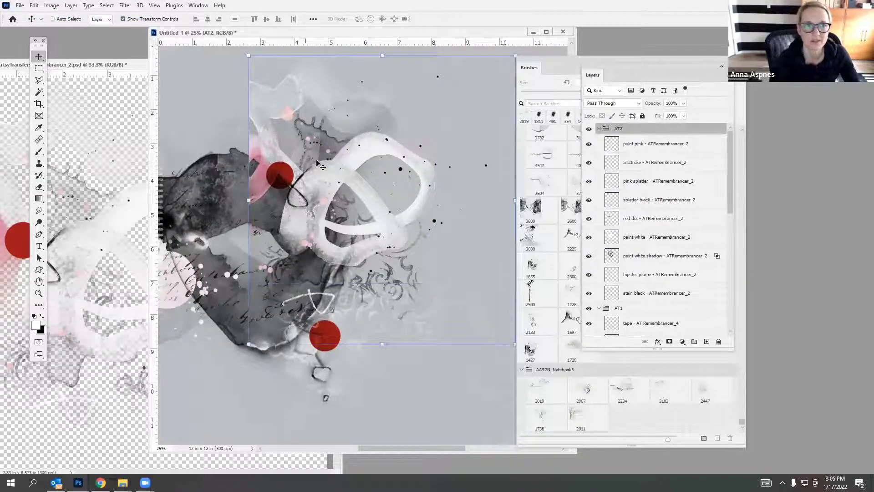
pyautogui.moveTo(317, 163); pyautogui.dragTo(234, 187)
# Move the ArtsyTransfersRemembrancer_2 document and the Brushes panel aside to make room for copying from ArtsyTransfersRemembrancer_3.
pyautogui.click(69, 231)
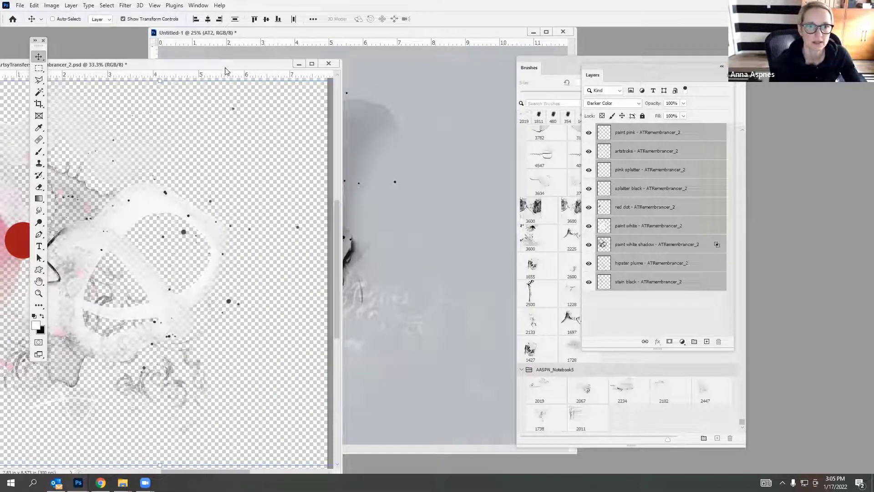
pyautogui.moveTo(225, 68); pyautogui.dragTo(368, 77)
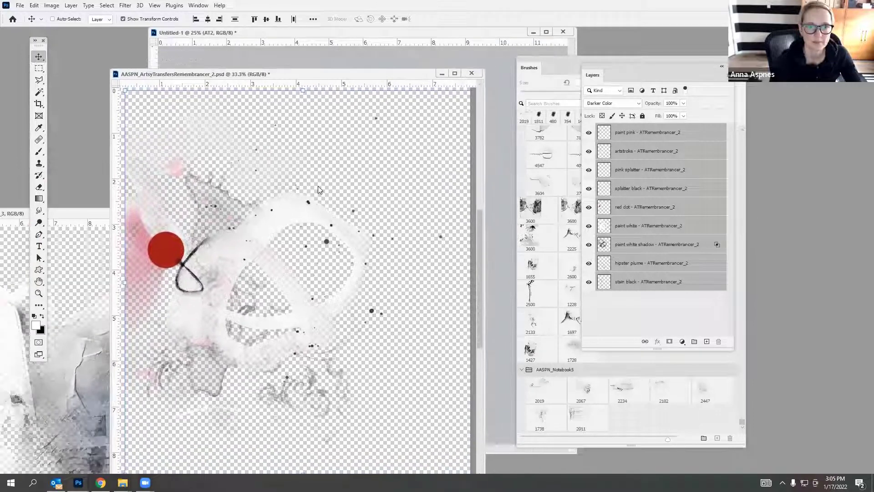
pyautogui.moveTo(318, 185); pyautogui.dragTo(432, 179)
pyautogui.click(390, 179)
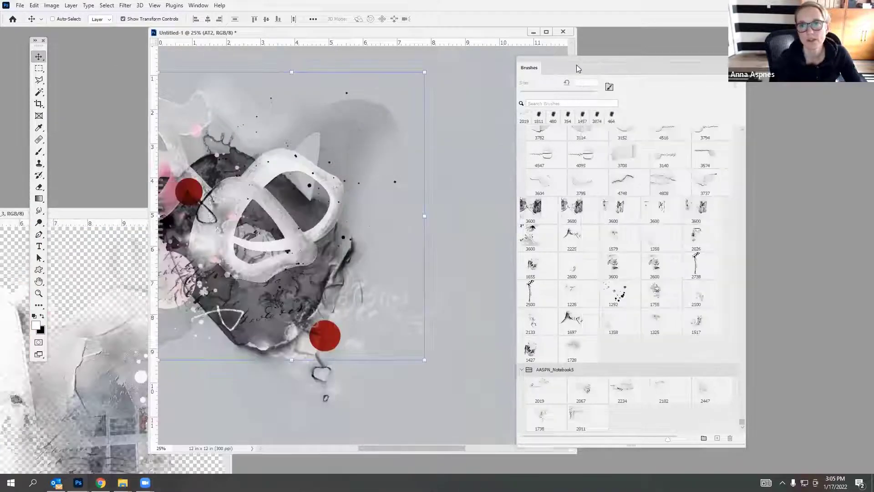
pyautogui.moveTo(576, 68); pyautogui.dragTo(680, 75)
# Copy the ATRemembrancer_3 paper layer into Untitled-1 beyond the white paint ring and rotate it about 12.4° clockwise.
pyautogui.click(137, 358)
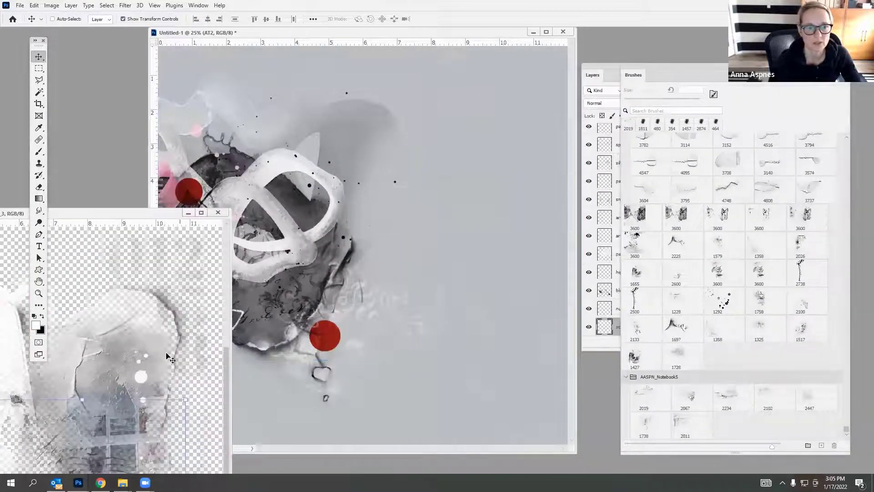
pyautogui.click(58, 18)
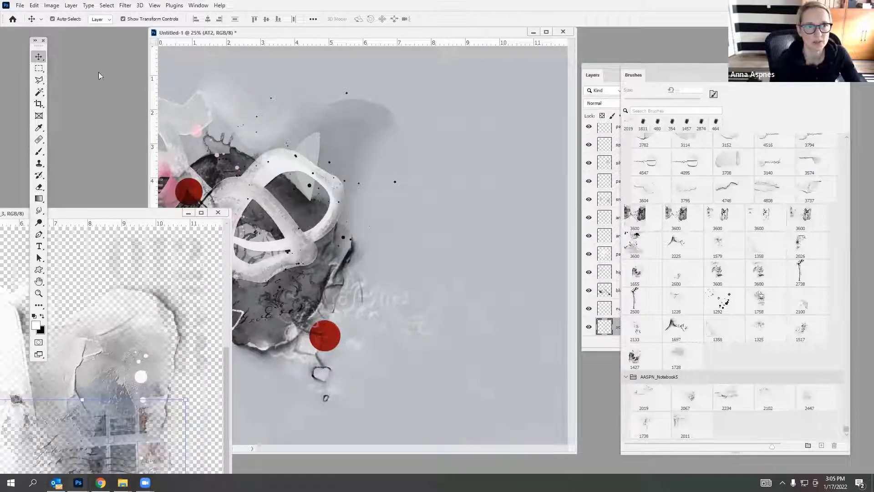
pyautogui.moveTo(151, 291); pyautogui.dragTo(395, 109)
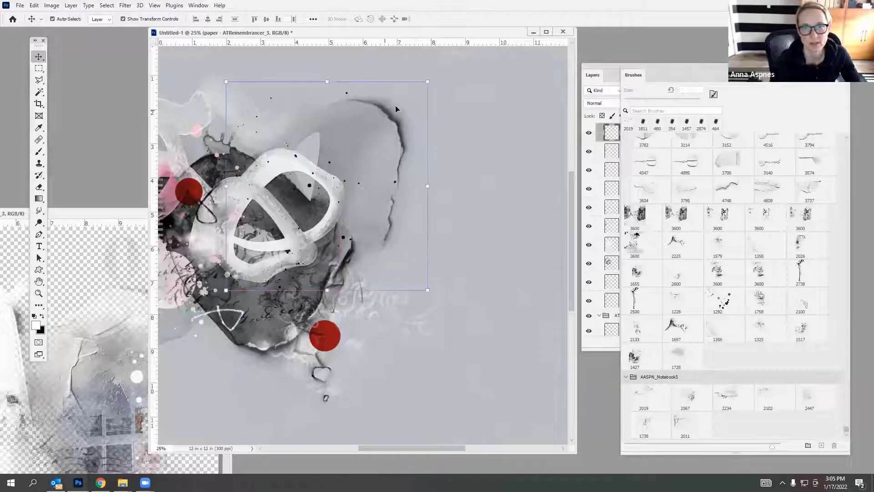
pyautogui.moveTo(435, 81); pyautogui.dragTo(412, 124)
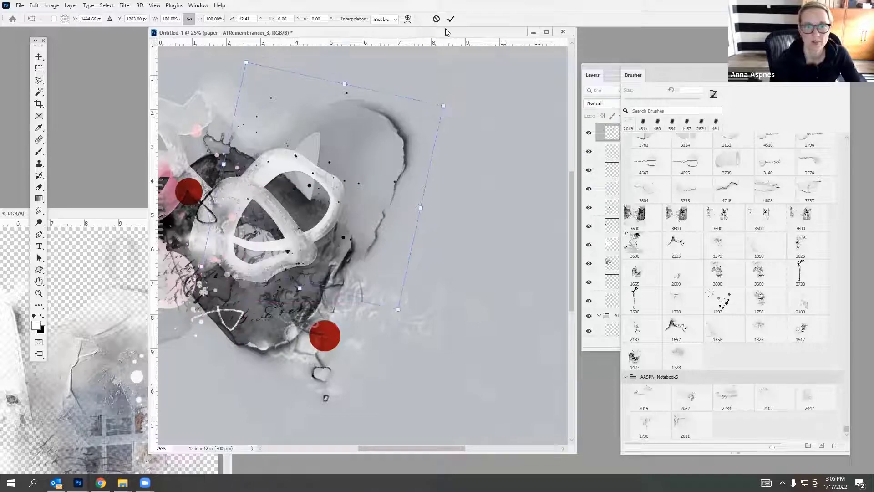
pyautogui.click(452, 20)
# Copy the ATRemembrancer_3 silver paint layer into Untitled-1 over the white paint ring and hide it.
pyautogui.moveTo(121, 213); pyautogui.dragTo(197, 77)
pyautogui.moveTo(152, 229)
pyautogui.mouseDown()
pyautogui.moveTo(228, 140)
pyautogui.moveTo(416, 179)
pyautogui.moveTo(455, 213)
pyautogui.moveTo(401, 236)
pyautogui.moveTo(306, 188)
pyautogui.moveTo(267, 229)
pyautogui.moveTo(245, 219)
pyautogui.moveTo(260, 194)
pyautogui.moveTo(253, 186)
pyautogui.moveTo(255, 195)
pyautogui.mouseUp()
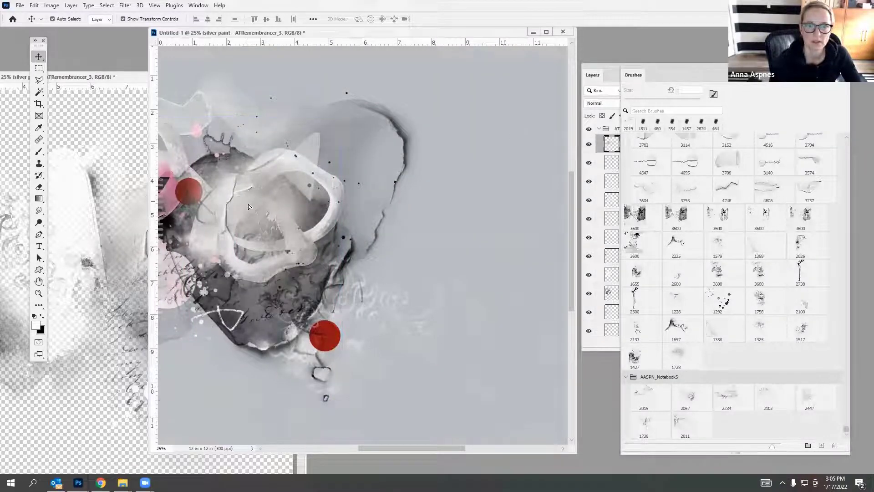
pyautogui.click(599, 121)
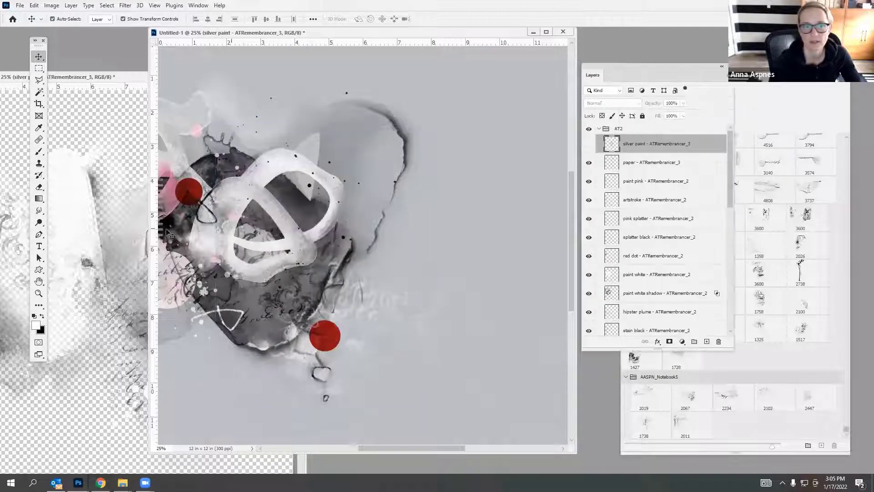
# Copy the ATRemembrancer_3 blue layer onto the white paint ring and the black paint layer to the page's right edge.
pyautogui.click(131, 300)
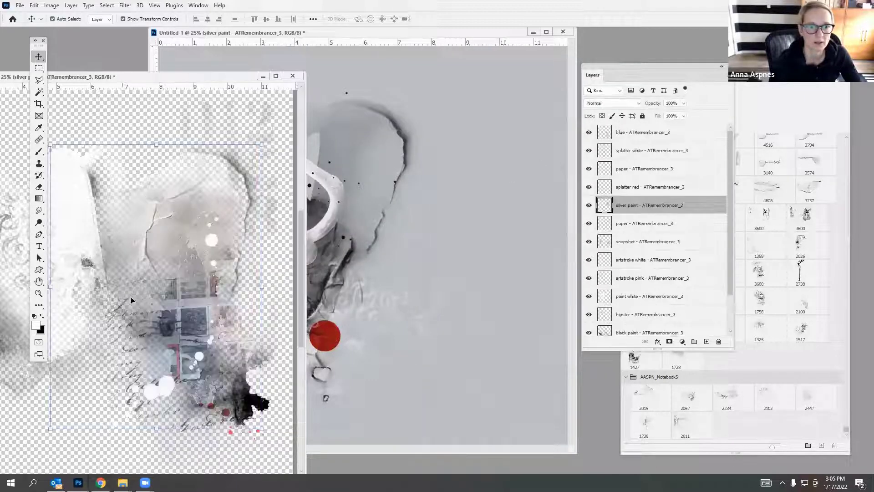
pyautogui.moveTo(150, 369)
pyautogui.mouseDown()
pyautogui.moveTo(159, 374)
pyautogui.moveTo(191, 346)
pyautogui.moveTo(319, 209)
pyautogui.moveTo(346, 217)
pyautogui.moveTo(318, 211)
pyautogui.moveTo(321, 200)
pyautogui.mouseUp()
pyautogui.click(143, 367)
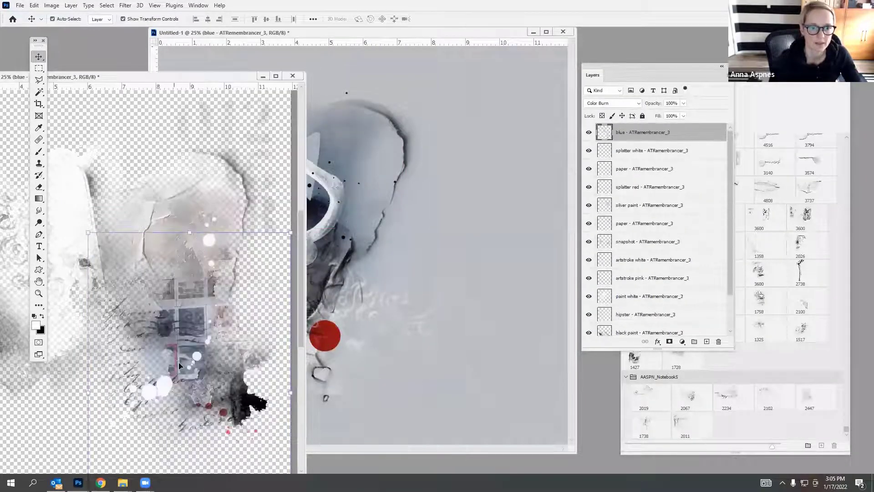
pyautogui.moveTo(244, 403)
pyautogui.mouseDown()
pyautogui.moveTo(278, 362)
pyautogui.moveTo(463, 296)
pyautogui.moveTo(465, 255)
pyautogui.moveTo(500, 303)
pyautogui.moveTo(543, 304)
pyautogui.moveTo(504, 330)
pyautogui.moveTo(404, 307)
pyautogui.moveTo(523, 261)
pyautogui.moveTo(523, 307)
pyautogui.moveTo(496, 321)
pyautogui.moveTo(506, 316)
pyautogui.mouseUp()
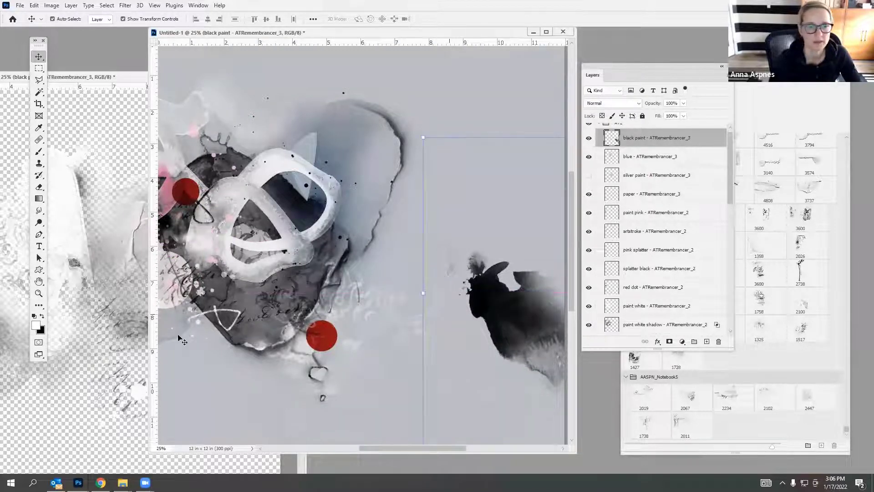
# Copy the ATRemembrancer_3 white splatter, red splatter and script layers into Untitled-1 around the black paint.
pyautogui.click(142, 394)
pyautogui.moveTo(201, 371)
pyautogui.mouseDown()
pyautogui.moveTo(217, 374)
pyautogui.moveTo(494, 311)
pyautogui.moveTo(498, 301)
pyautogui.moveTo(474, 276)
pyautogui.moveTo(482, 293)
pyautogui.mouseUp()
pyautogui.click(146, 341)
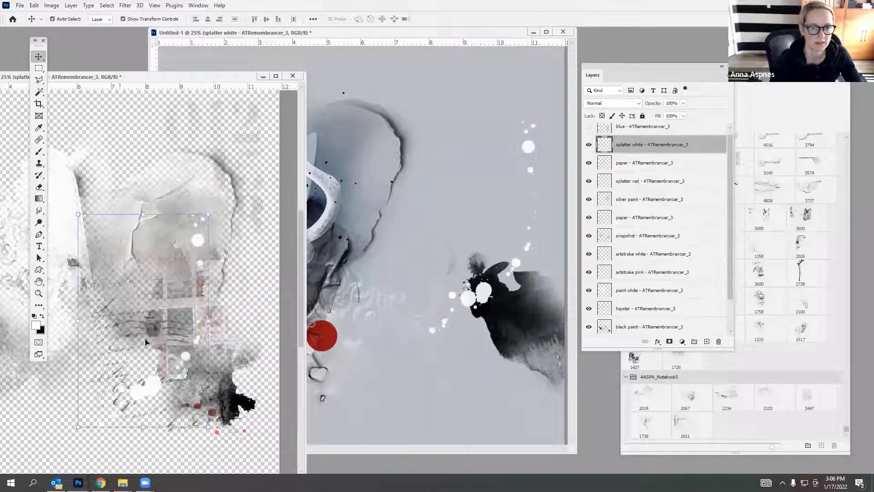
pyautogui.moveTo(246, 436); pyautogui.dragTo(497, 305)
pyautogui.click(87, 364)
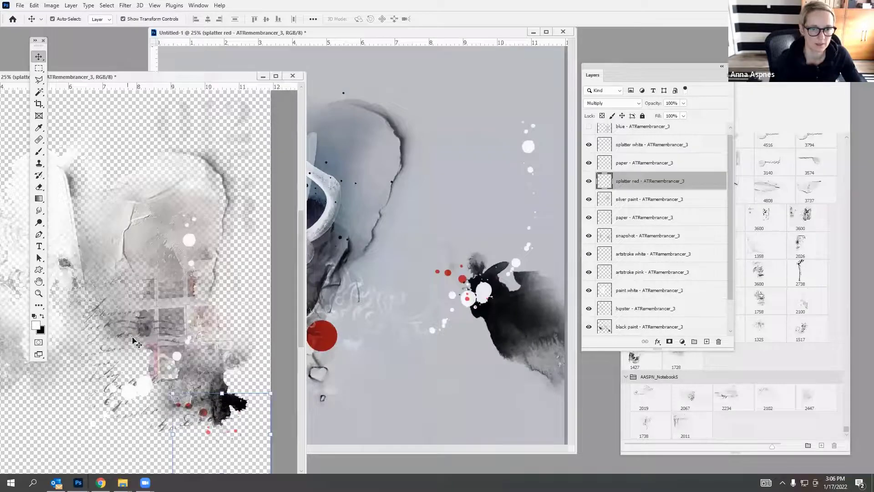
pyautogui.moveTo(109, 385)
pyautogui.mouseDown()
pyautogui.moveTo(67, 387)
pyautogui.moveTo(109, 378)
pyautogui.moveTo(127, 348)
pyautogui.moveTo(282, 319)
pyautogui.moveTo(519, 253)
pyautogui.moveTo(518, 337)
pyautogui.mouseUp()
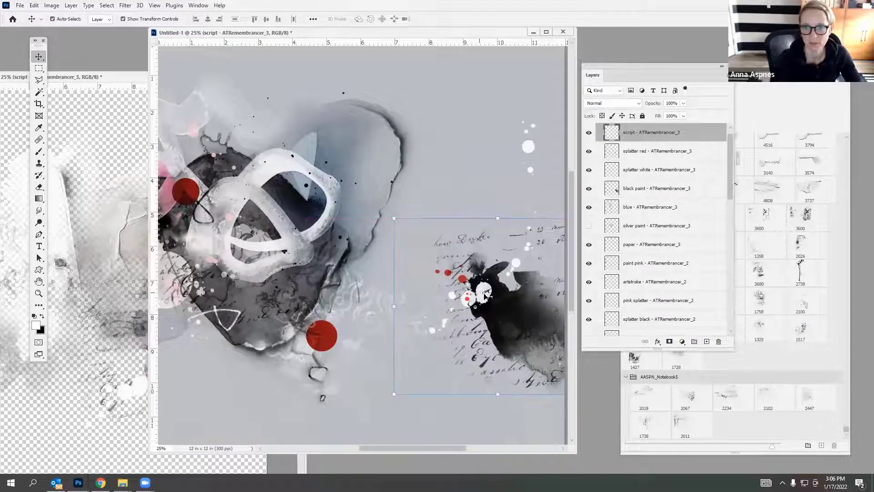
# Copy the ATRemembrancer_3 hipster layer into Untitled-1 over the black paint and hide it.
pyautogui.click(117, 281)
pyautogui.doubleClick(112, 73)
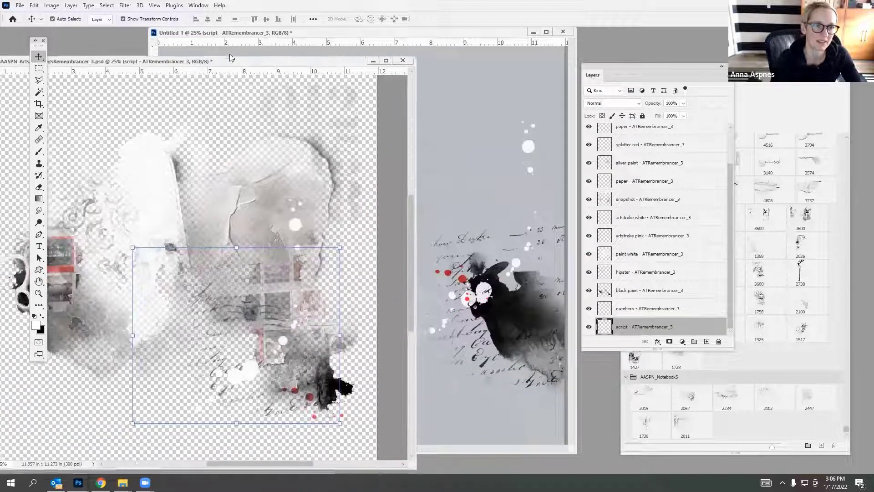
pyautogui.moveTo(91, 202)
pyautogui.mouseDown()
pyautogui.moveTo(103, 183)
pyautogui.moveTo(100, 260)
pyautogui.moveTo(492, 185)
pyautogui.moveTo(500, 196)
pyautogui.moveTo(482, 220)
pyautogui.moveTo(524, 272)
pyautogui.mouseUp()
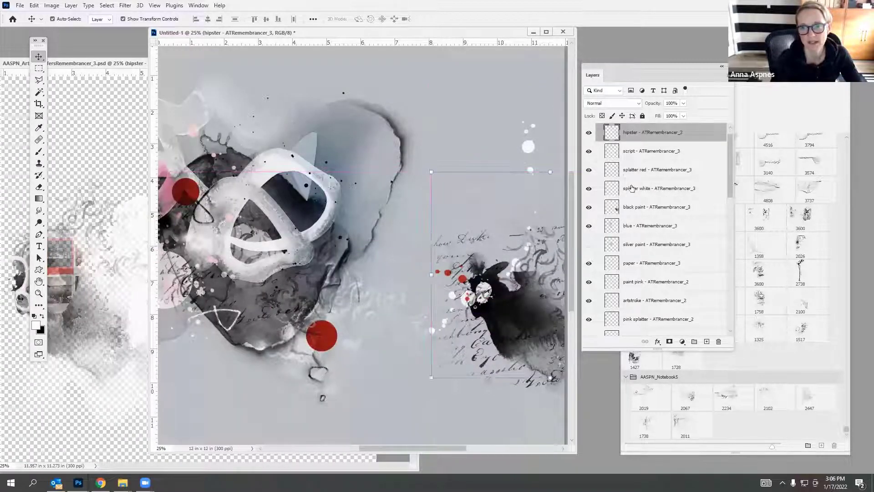
pyautogui.click(589, 133)
# Load the AASPN_HipsterPlumes32 brush set from the Hipster Plumes No 32 folder and expand it among the brushes.
pyautogui.moveTo(122, 482)
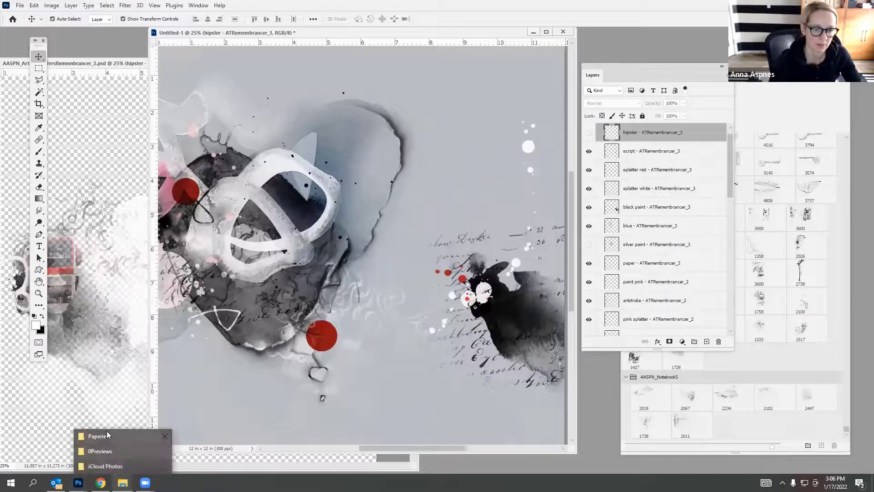
pyautogui.click(107, 437)
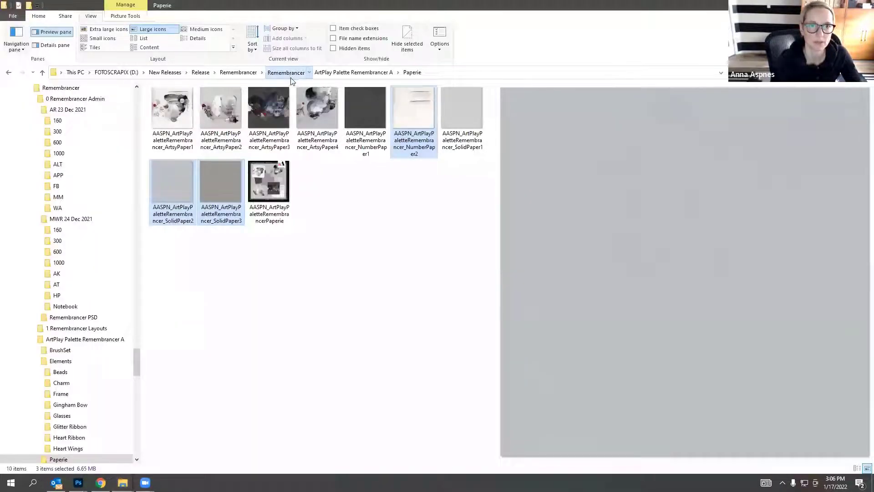
pyautogui.click(291, 77)
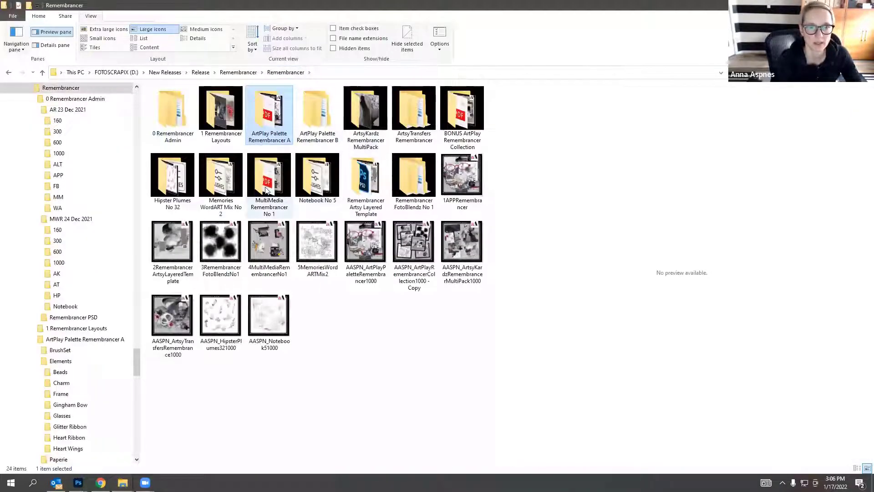
pyautogui.doubleClick(173, 182)
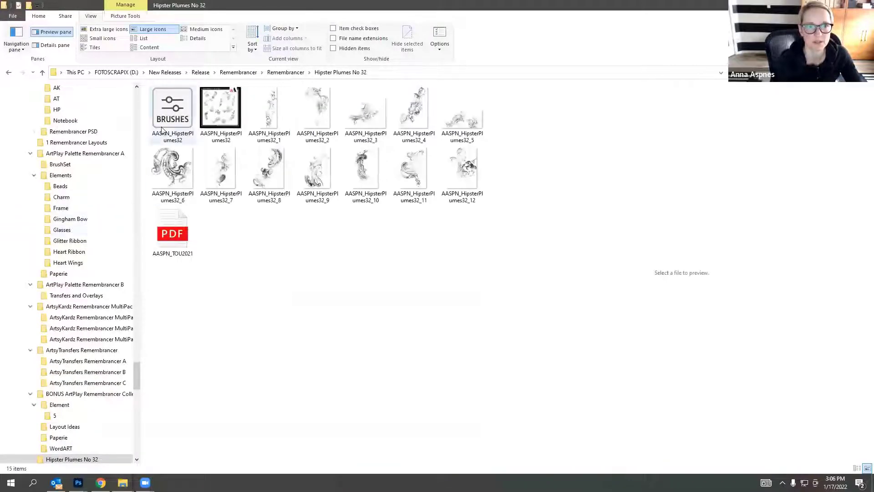
pyautogui.moveTo(162, 130)
pyautogui.mouseDown()
pyautogui.moveTo(137, 300)
pyautogui.moveTo(76, 483)
pyautogui.moveTo(73, 424)
pyautogui.moveTo(790, 364)
pyautogui.mouseUp()
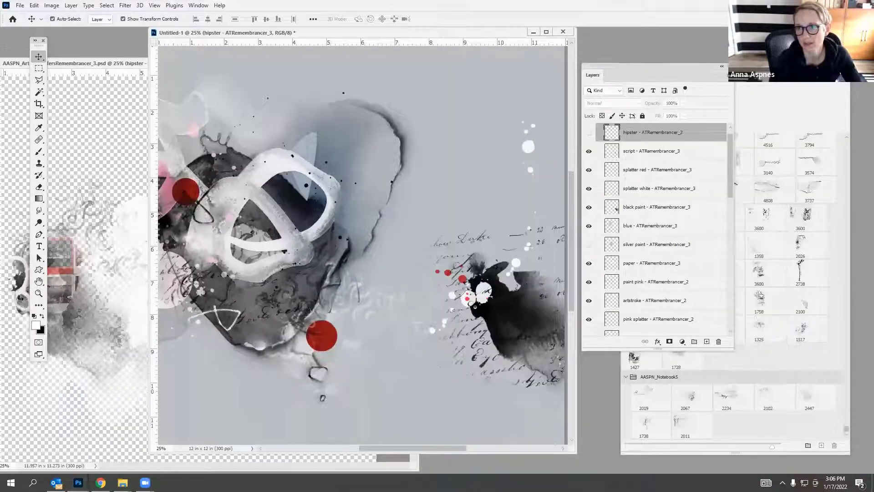
pyautogui.moveTo(707, 71)
pyautogui.mouseDown()
pyautogui.moveTo(612, 33)
pyautogui.moveTo(570, 35)
pyautogui.mouseUp()
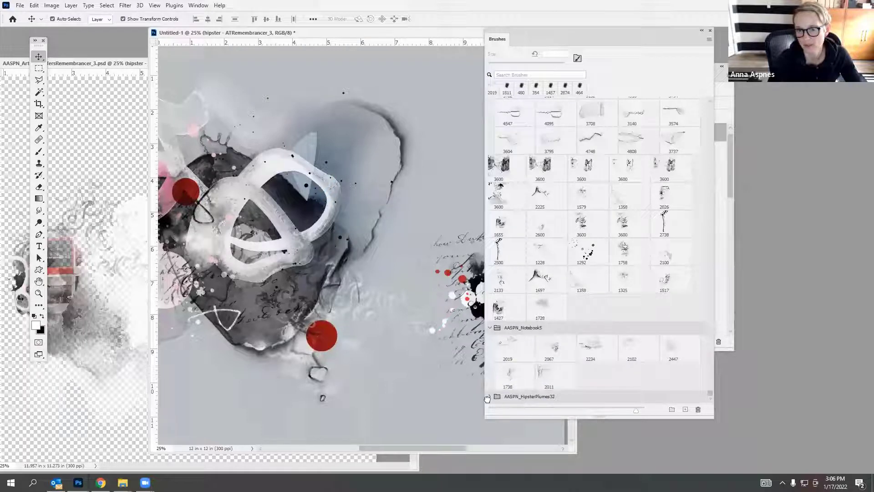
pyautogui.scroll(-4, 712, 400)
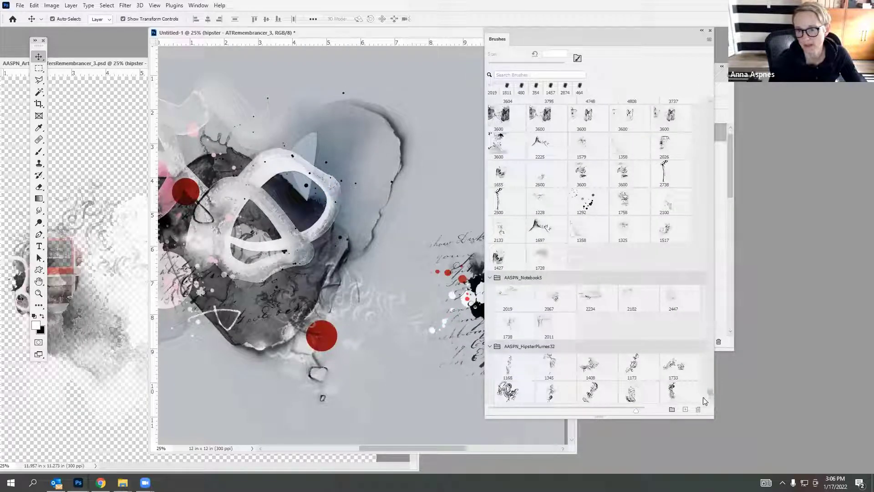
# Choose the 577 px plume from AASPN_HipsterPlumes32 for the Brush tool and uncover the layer list.
pyautogui.click(39, 153)
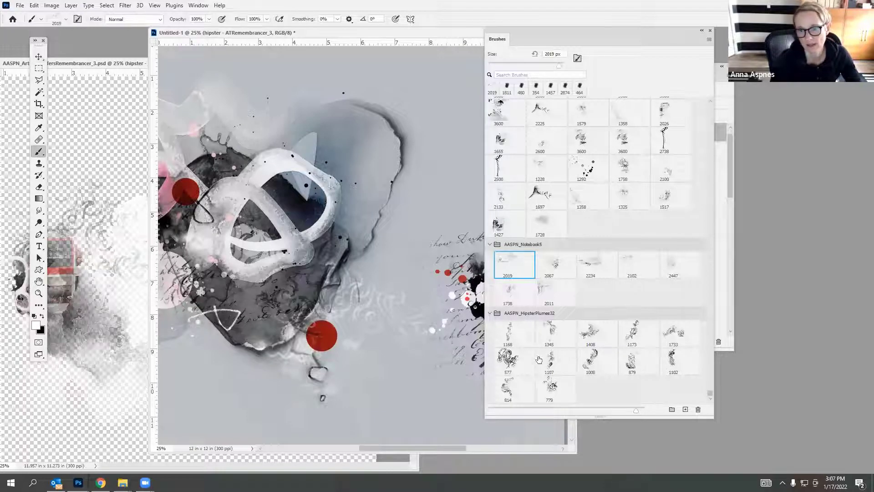
pyautogui.click(516, 361)
pyautogui.moveTo(587, 32); pyautogui.dragTo(738, 88)
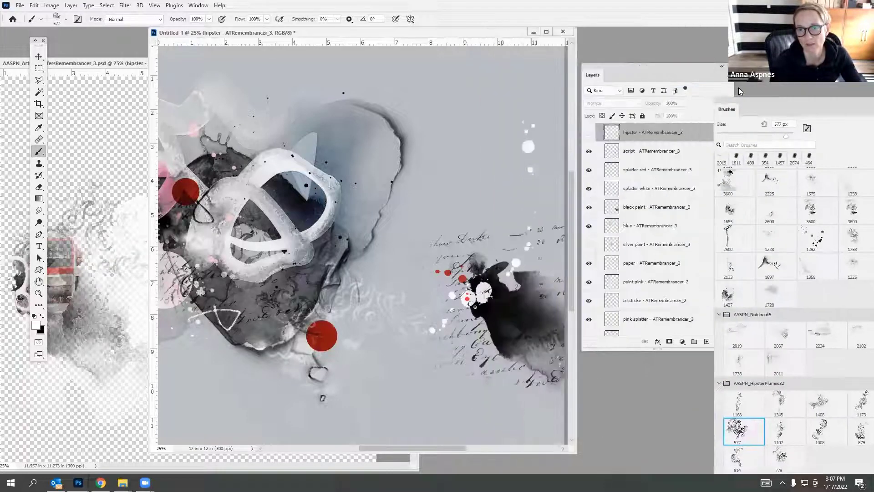
# Try stamping the 577 px plume in white on a new layer above the black paint.
pyautogui.click(707, 341)
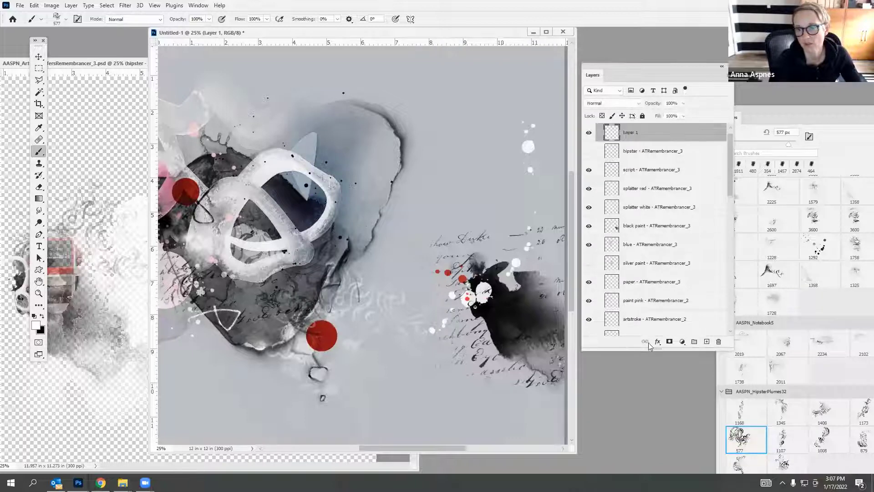
pyautogui.click(529, 270)
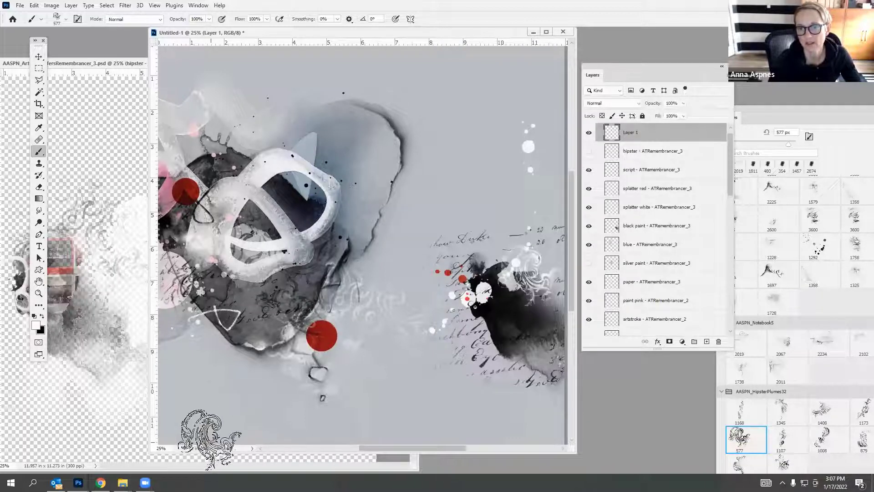
pyautogui.click(792, 327)
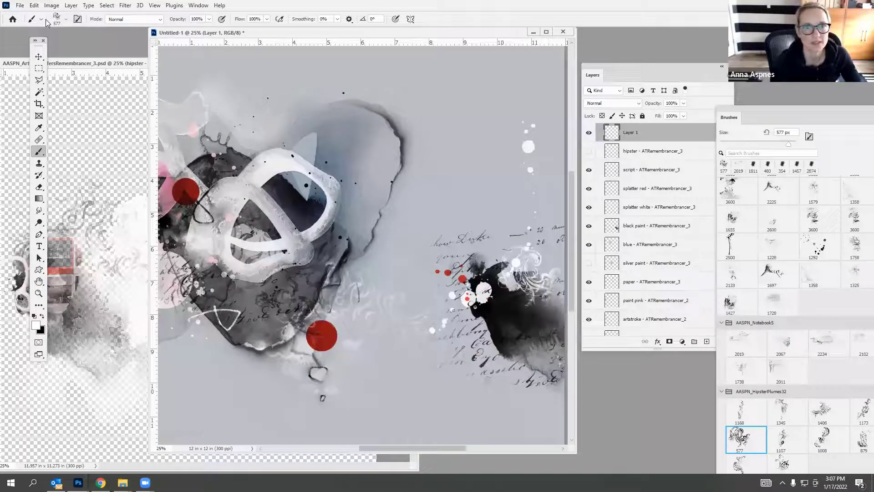
pyautogui.click(34, 5)
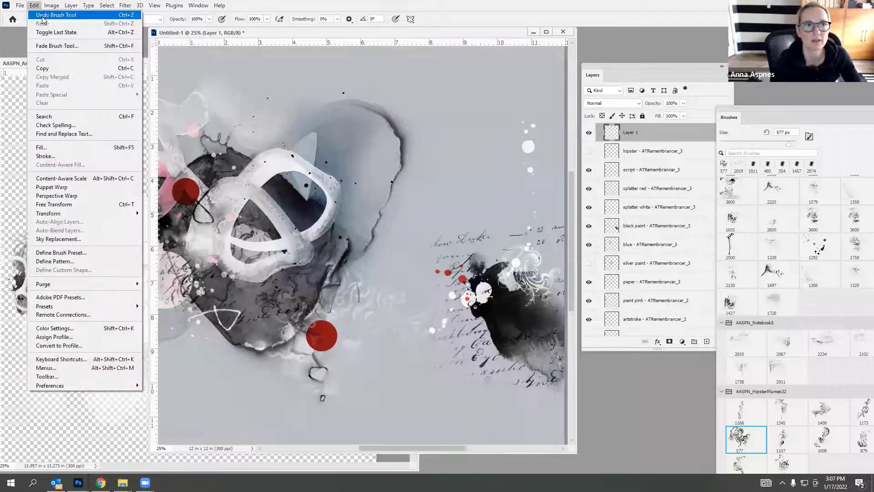
pyautogui.click(45, 15)
# Stamp the 577 px plume in black on another new layer at the upper edge of the black paint.
pyautogui.moveTo(676, 69); pyautogui.dragTo(649, 64)
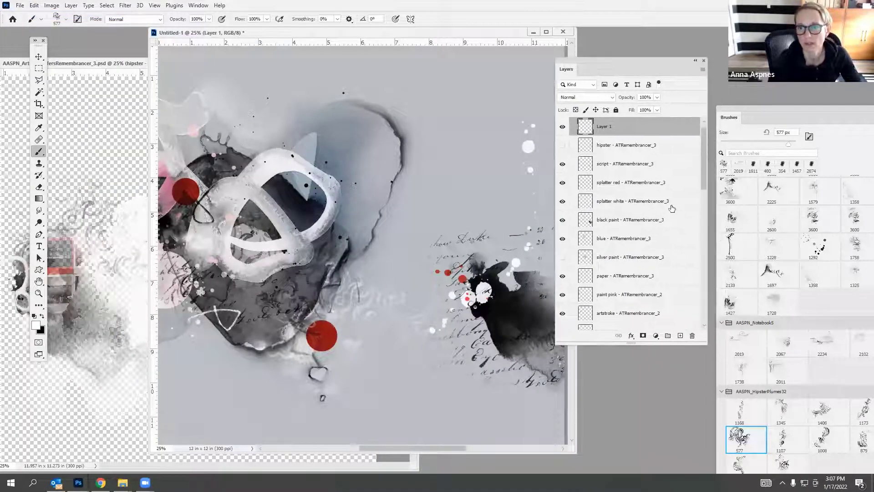
pyautogui.click(679, 336)
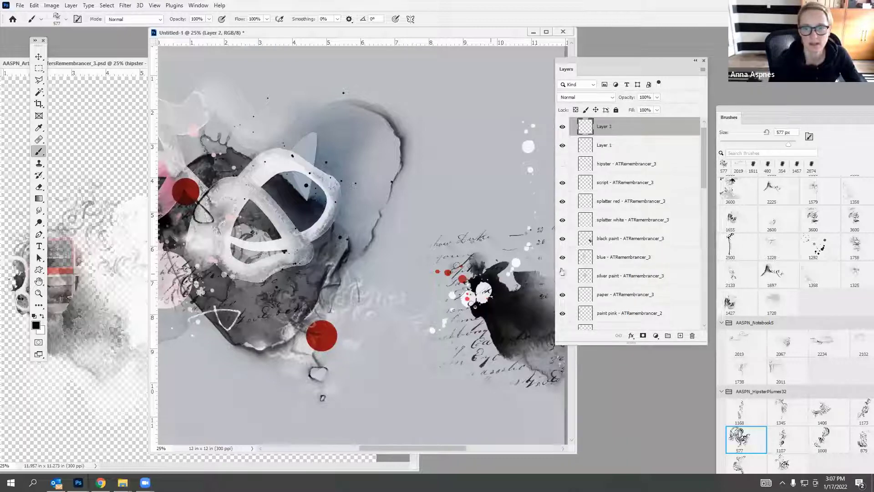
pyautogui.click(524, 269)
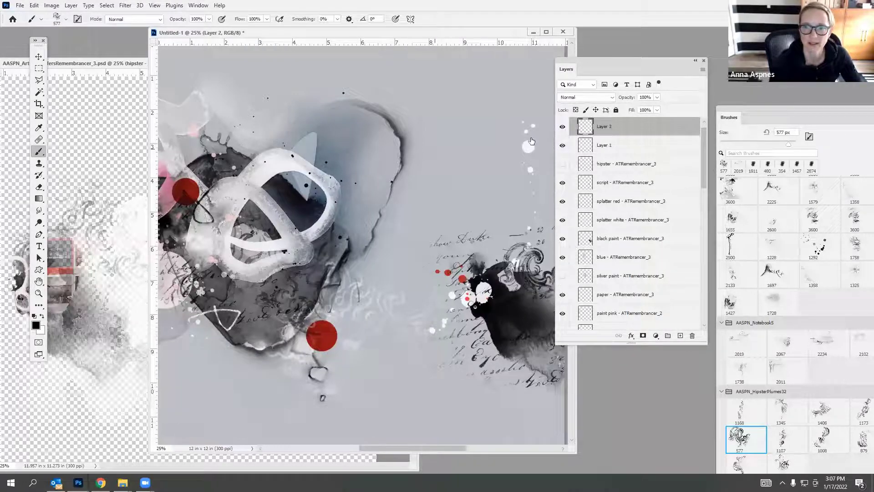
# Bring the ArtsyTransfers Remembrancer_3 document to the front and turn on Auto-Select for the Move tool.
pyautogui.moveTo(601, 64); pyautogui.dragTo(670, 57)
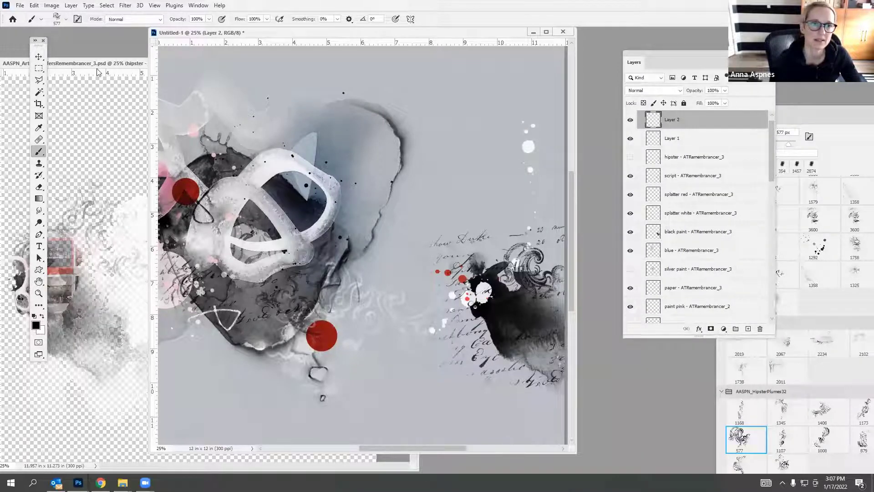
pyautogui.moveTo(97, 72); pyautogui.dragTo(86, 101)
pyautogui.click(39, 59)
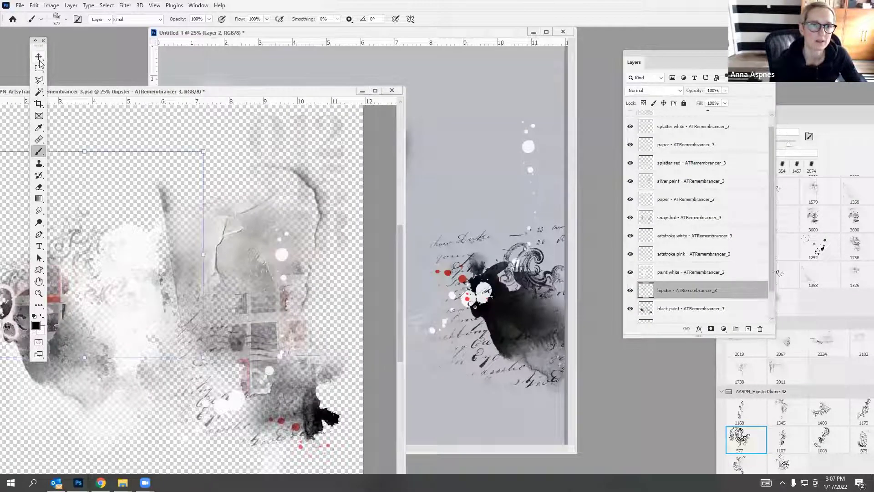
pyautogui.click(169, 79)
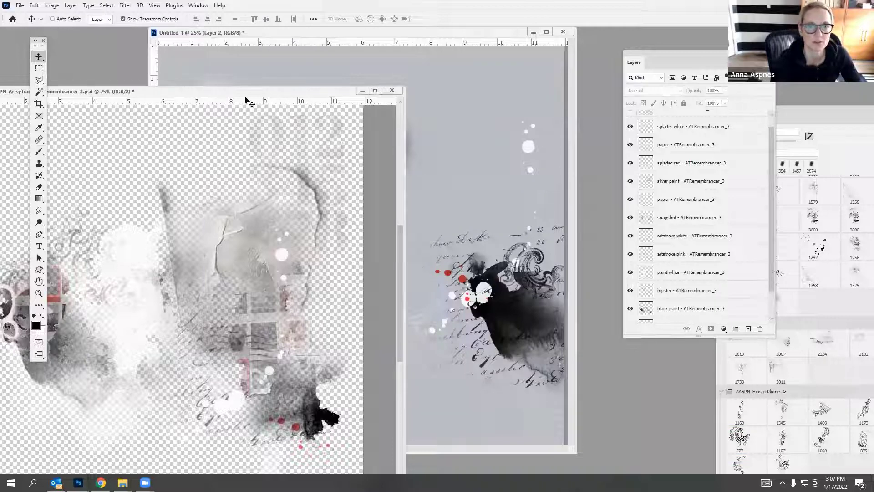
pyautogui.click(336, 135)
pyautogui.press('Return')
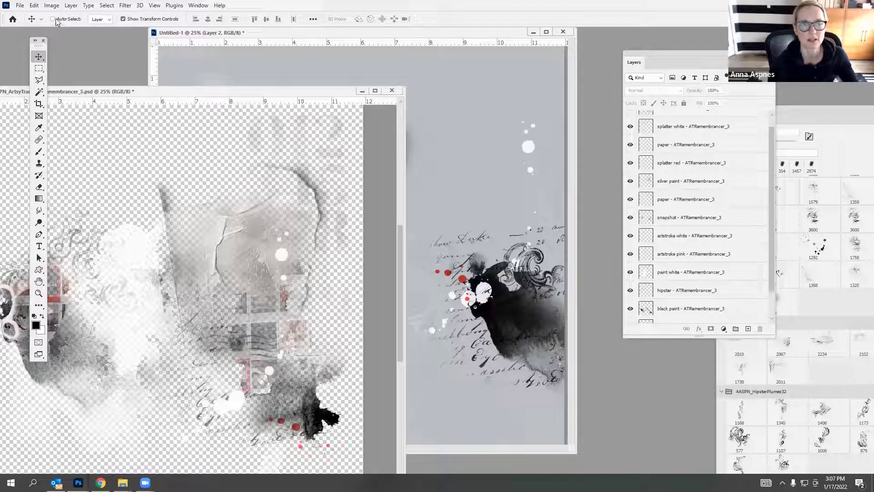
pyautogui.click(465, 143)
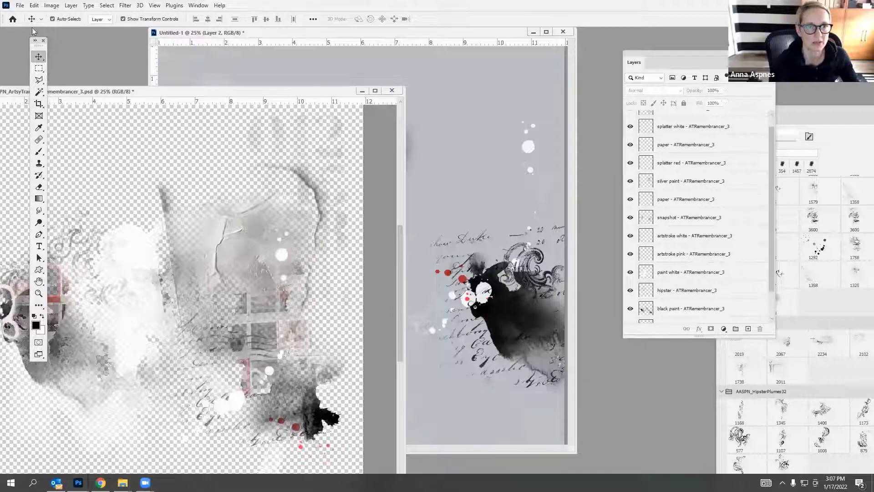
# Copy the snapshot layer from ArtsyTransfers Remembrancer_3 into the layout, over the black paint with the script and plume.
pyautogui.moveTo(163, 197); pyautogui.dragTo(192, 142)
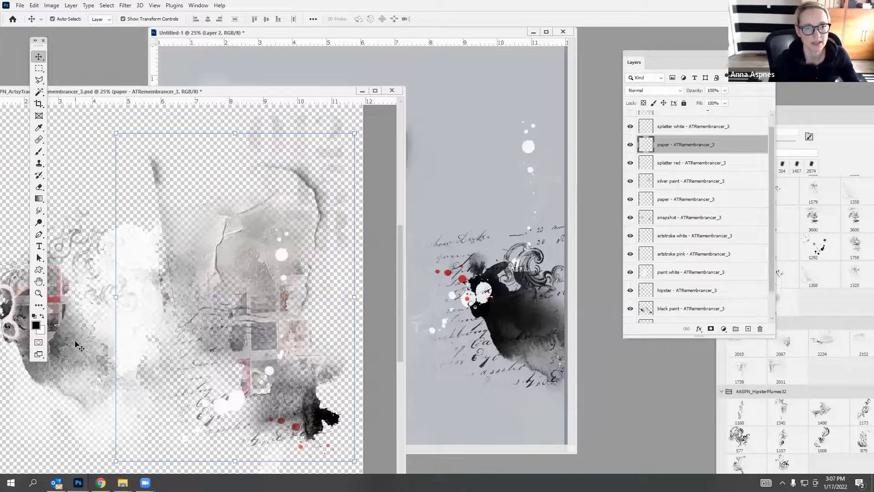
pyautogui.moveTo(77, 346)
pyautogui.mouseDown()
pyautogui.moveTo(136, 321)
pyautogui.moveTo(66, 362)
pyautogui.moveTo(50, 337)
pyautogui.moveTo(108, 328)
pyautogui.moveTo(76, 348)
pyautogui.moveTo(86, 314)
pyautogui.moveTo(121, 353)
pyautogui.moveTo(101, 312)
pyautogui.moveTo(69, 298)
pyautogui.moveTo(116, 298)
pyautogui.moveTo(34, 304)
pyautogui.moveTo(50, 305)
pyautogui.mouseUp()
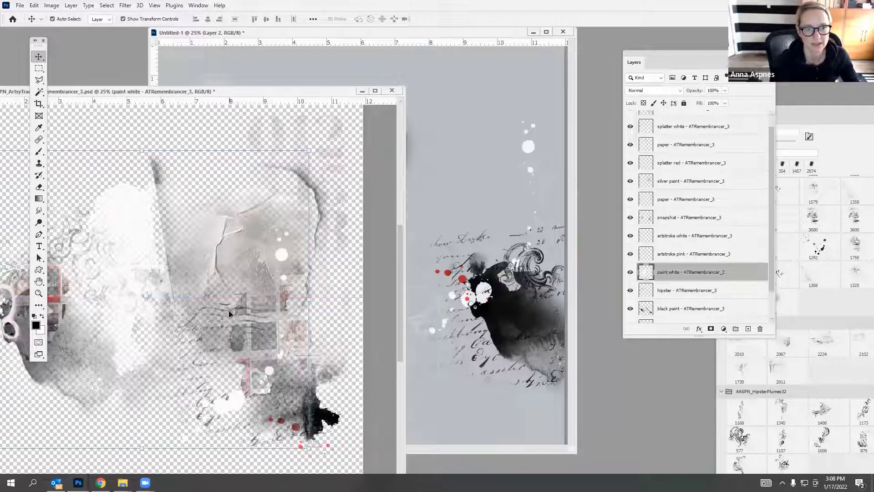
pyautogui.moveTo(230, 314); pyautogui.dragTo(308, 303)
pyautogui.moveTo(51, 300); pyautogui.dragTo(516, 310)
pyautogui.click(98, 339)
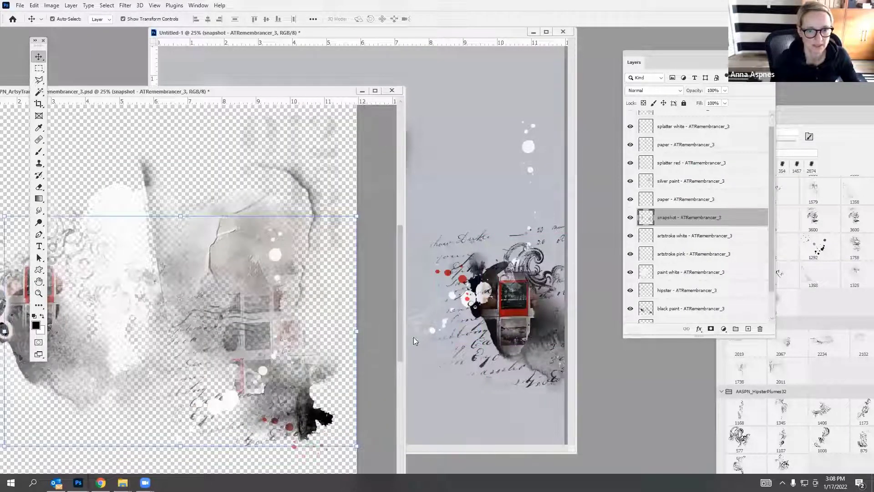
# Copy the numbers layer from ArtsyTransfers Remembrancer_3 into the layout over the snapshot cluster and rotate it about 6 degrees.
pyautogui.moveTo(303, 198); pyautogui.dragTo(547, 255)
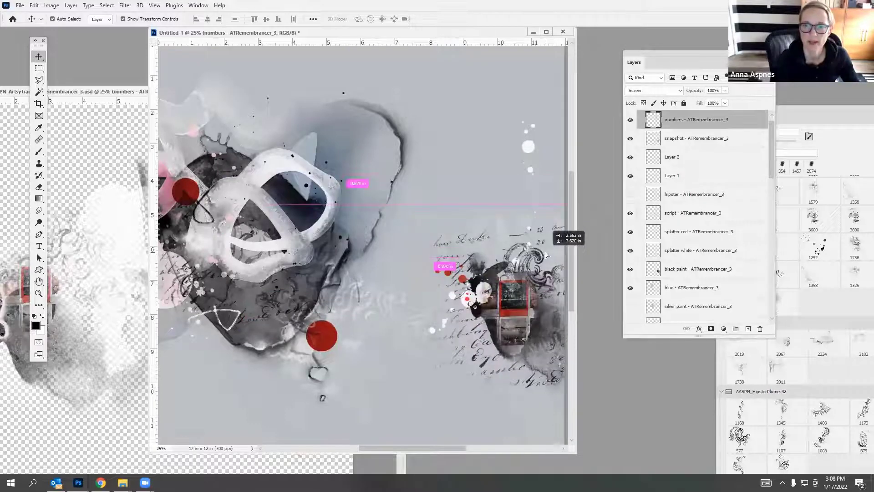
pyautogui.moveTo(453, 197); pyautogui.dragTo(466, 195)
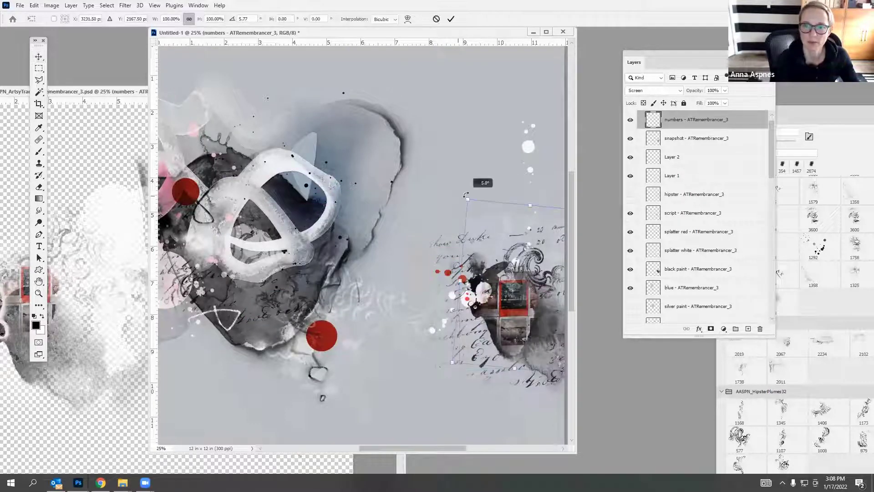
pyautogui.click(450, 20)
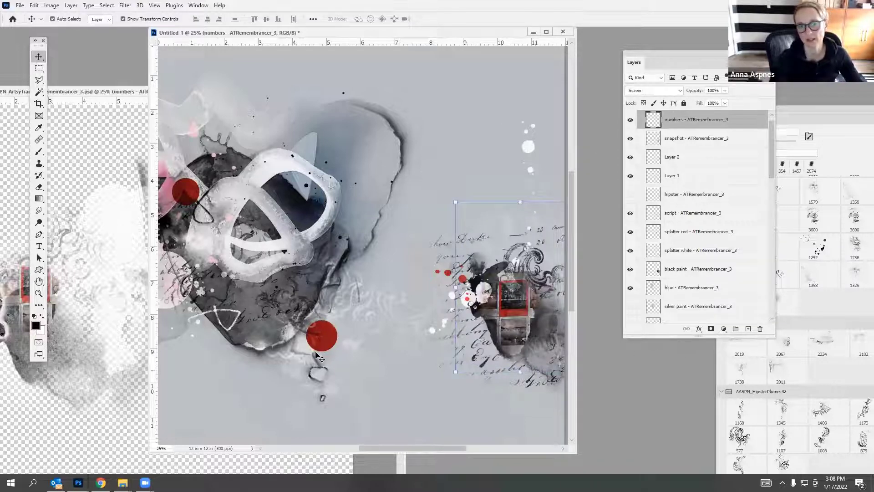
# Close the ArtsyTransfers Remembrancer_3 document without saving its changes and shift the layout window into the freed space.
pyautogui.click(85, 177)
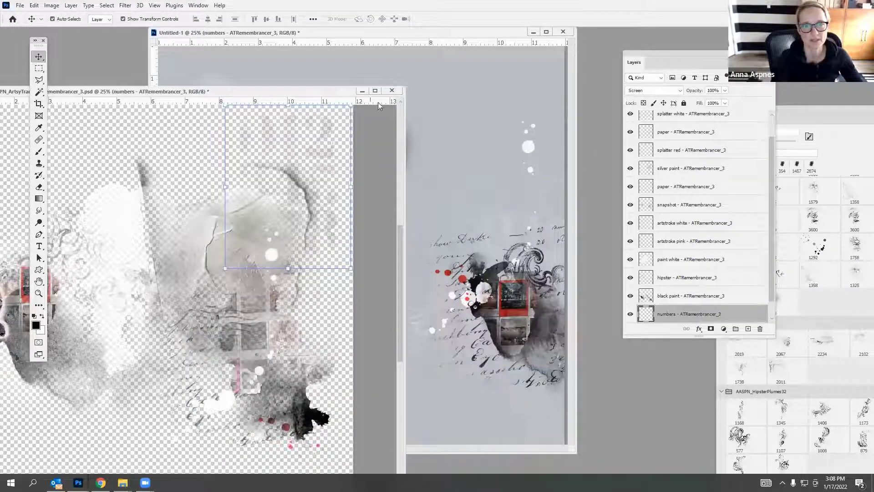
pyautogui.moveTo(247, 92); pyautogui.dragTo(349, 118)
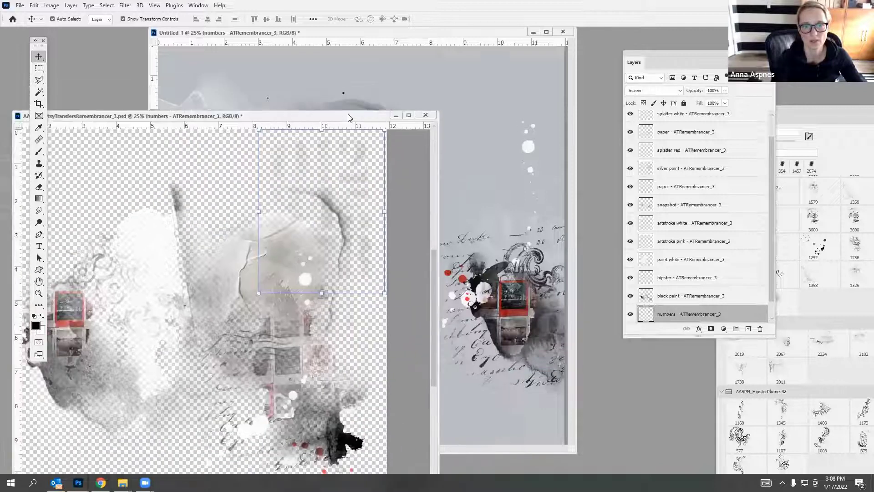
pyautogui.click(426, 116)
pyautogui.click(433, 178)
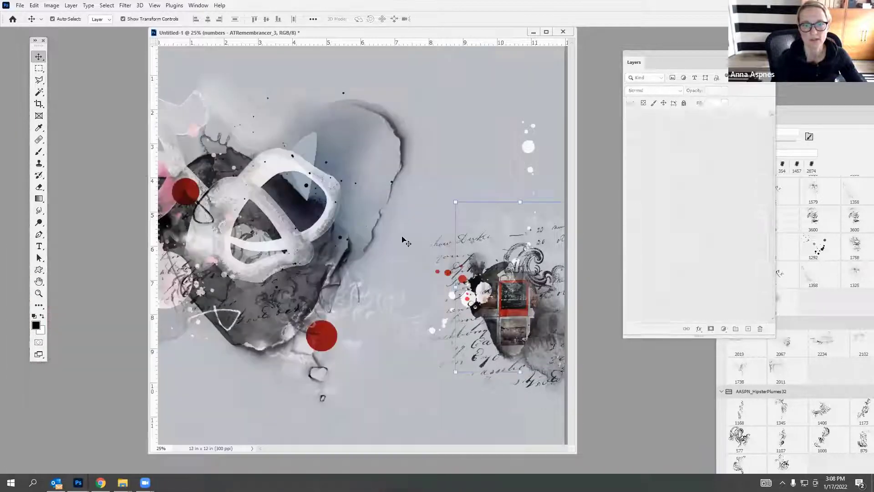
pyautogui.moveTo(415, 34); pyautogui.dragTo(350, 45)
# Switch to File Explorer, open the Transfers and Overlays folder of ArtPlay Palette Remembrancer B and preview its transfers.
pyautogui.click(122, 483)
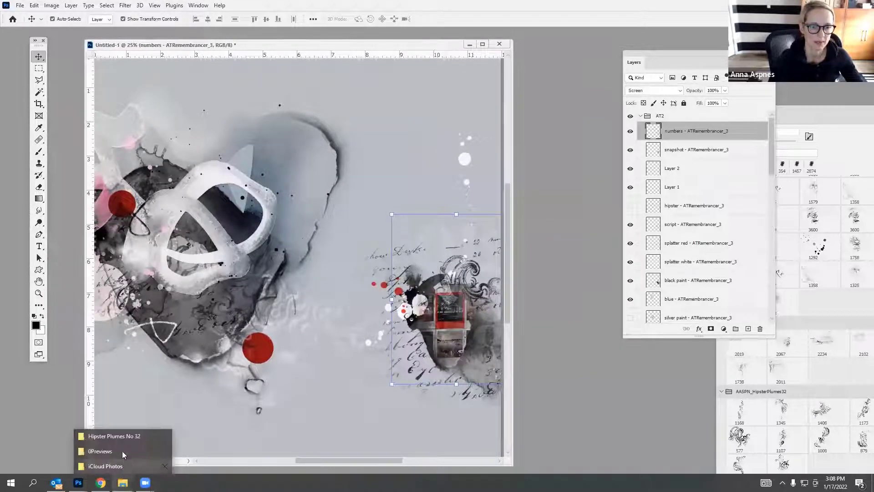
pyautogui.click(115, 437)
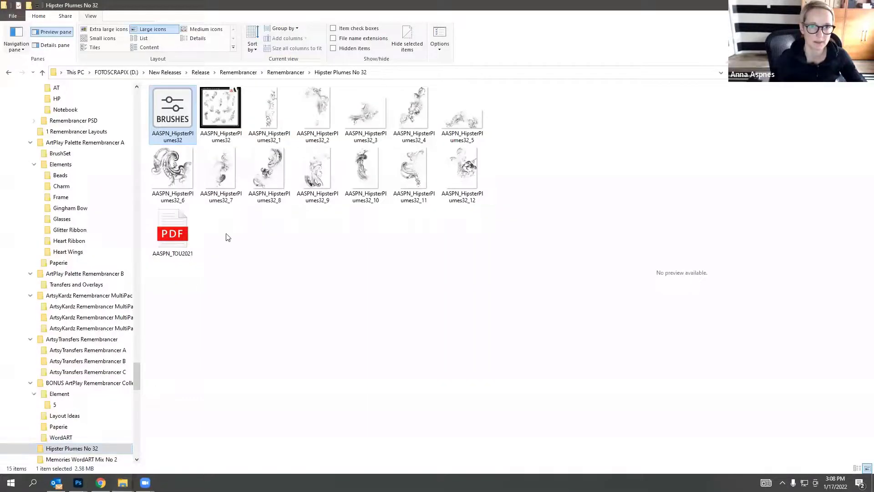
pyautogui.click(287, 74)
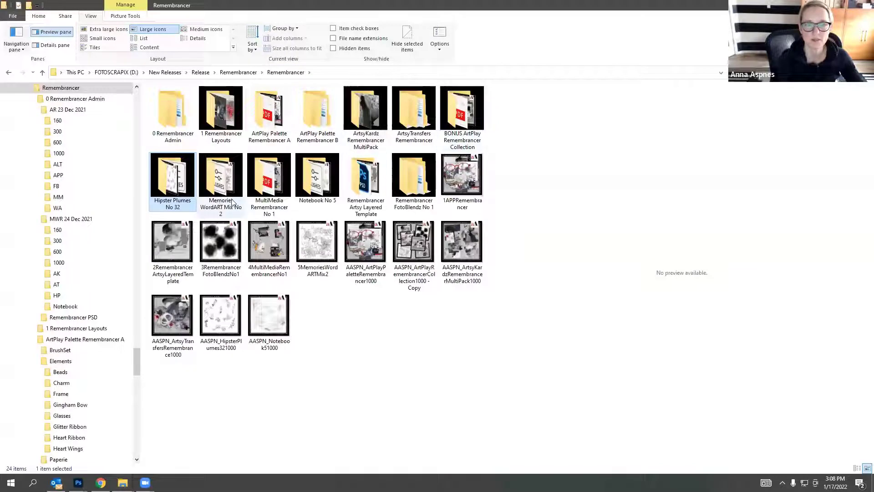
pyautogui.doubleClick(320, 111)
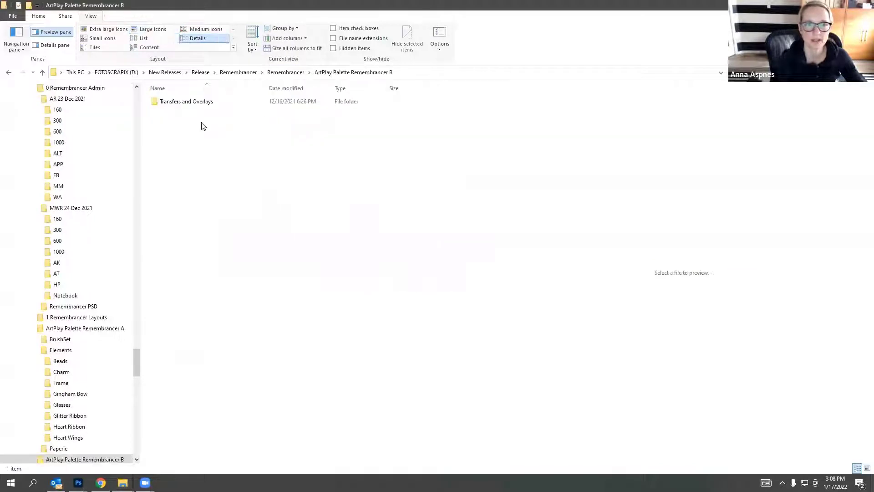
pyautogui.doubleClick(203, 107)
pyautogui.click(273, 179)
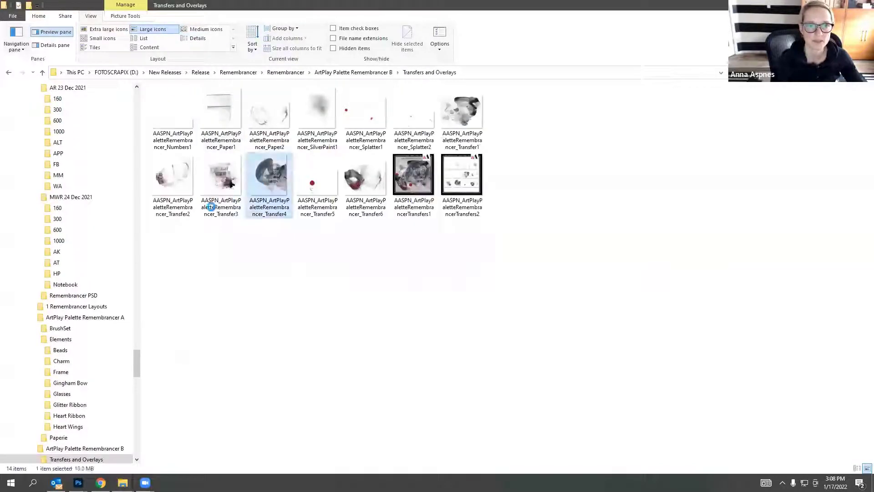
pyautogui.click(474, 121)
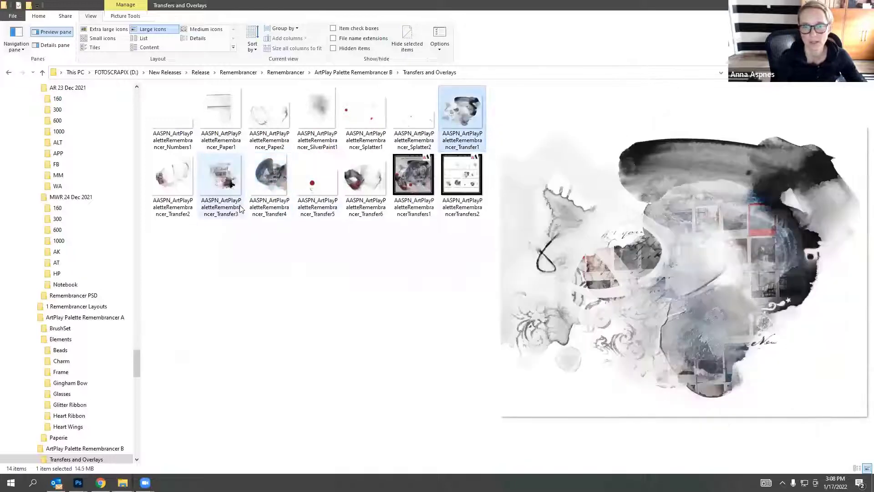
pyautogui.click(269, 180)
# Place AASPN_ArtPlayPaletteRemembrancer_Transfer3 in the layout over the large masked paint cluster on the canvas's left half.
pyautogui.click(225, 191)
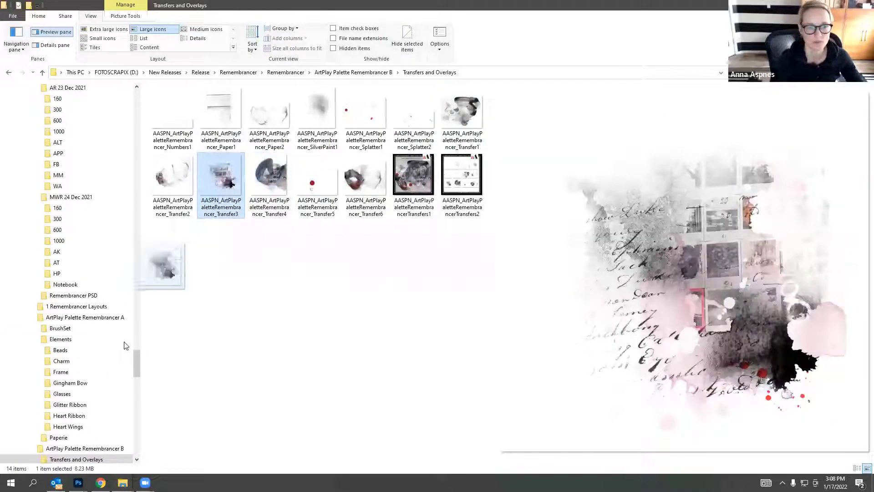
pyautogui.moveTo(78, 482)
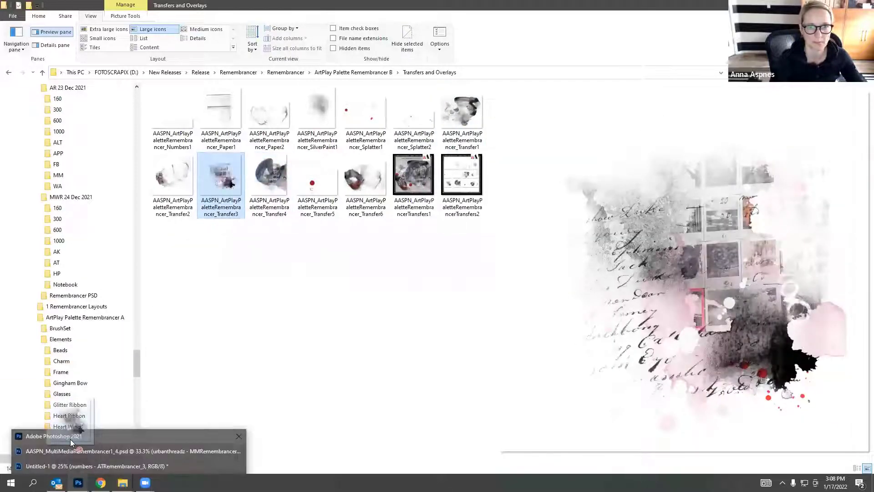
pyautogui.click(68, 466)
pyautogui.moveTo(169, 249); pyautogui.dragTo(170, 249)
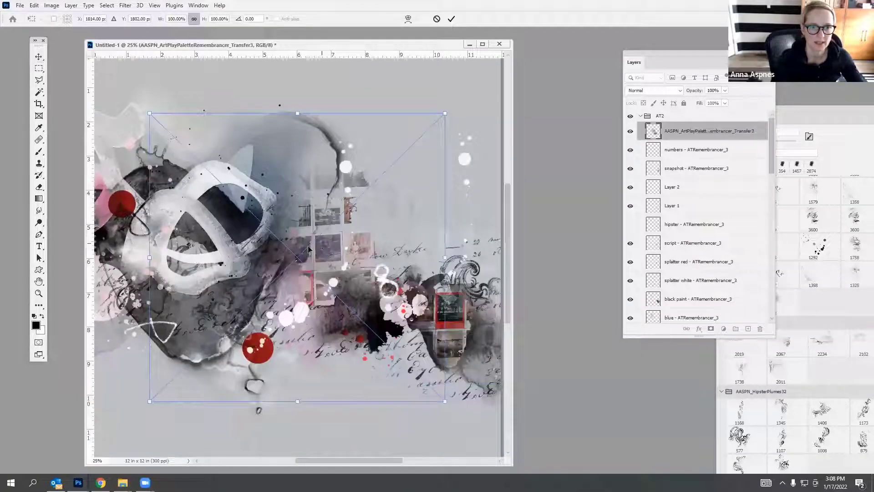
pyautogui.moveTo(309, 249); pyautogui.dragTo(181, 220)
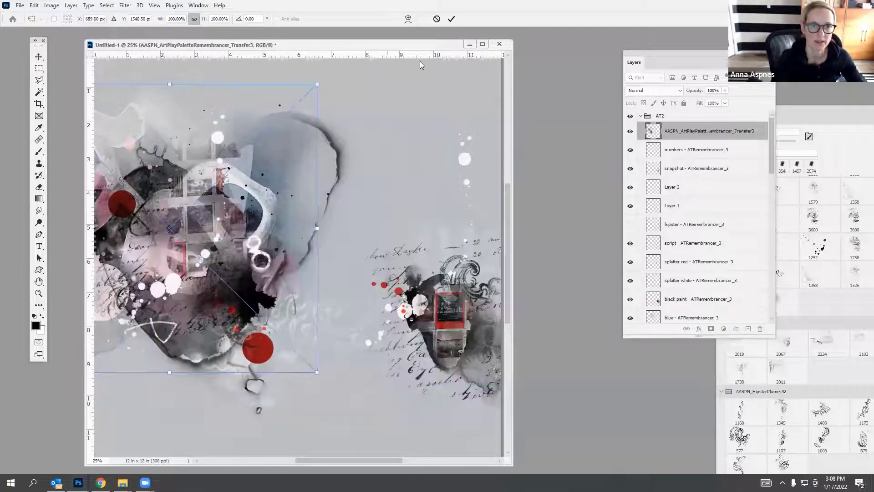
pyautogui.click(452, 20)
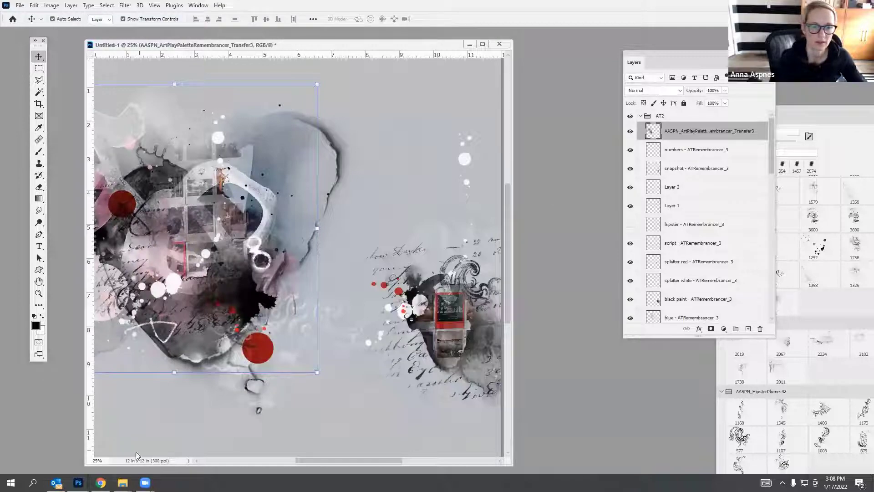
# Switch to the iCloud Photos folder window and open the 10Oct folder of the 2021 photos.
pyautogui.moveTo(123, 483)
pyautogui.click(125, 466)
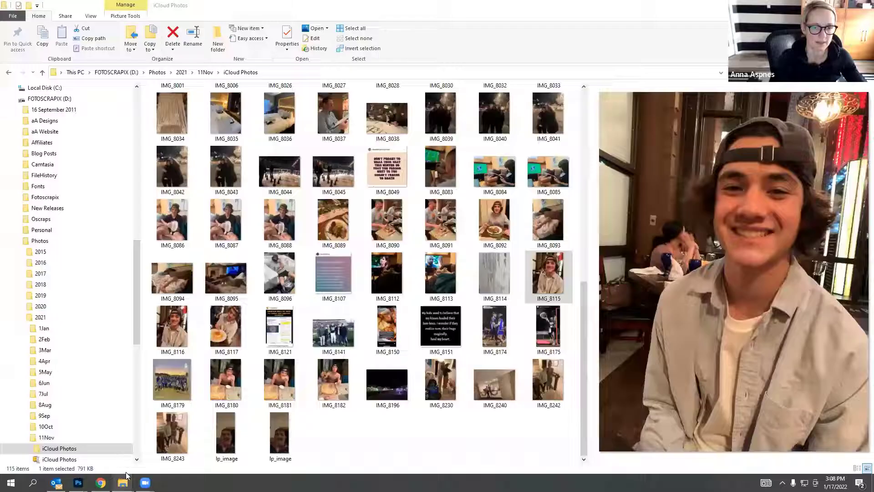
pyautogui.click(207, 72)
pyautogui.click(183, 76)
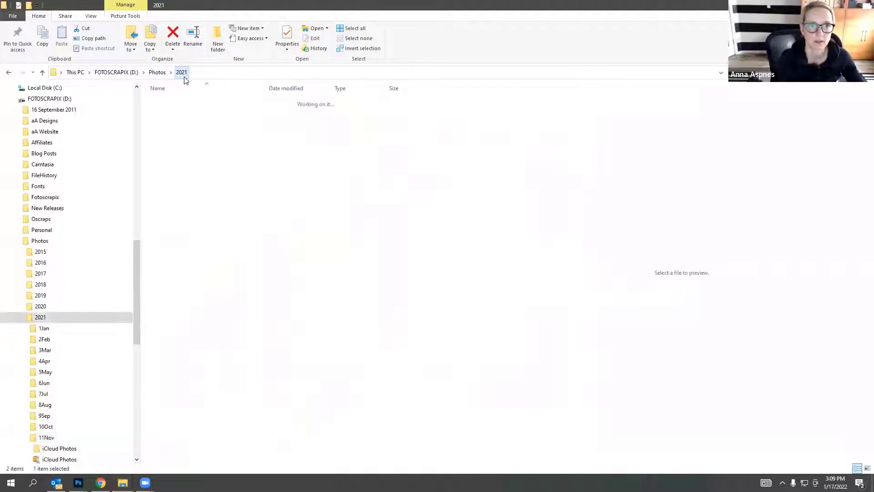
pyautogui.doubleClick(167, 187)
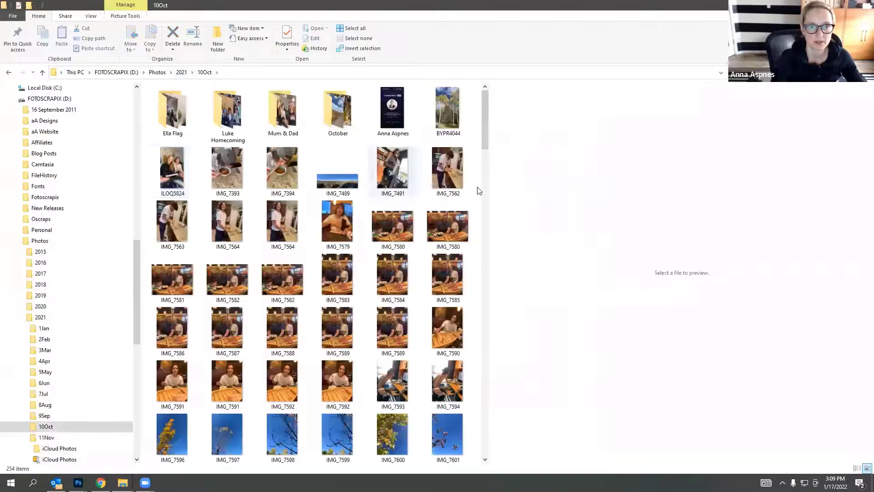
# Look through the photos in the 10Oct folder for a portrait suited to the layout.
pyautogui.scroll(-10, 485, 145)
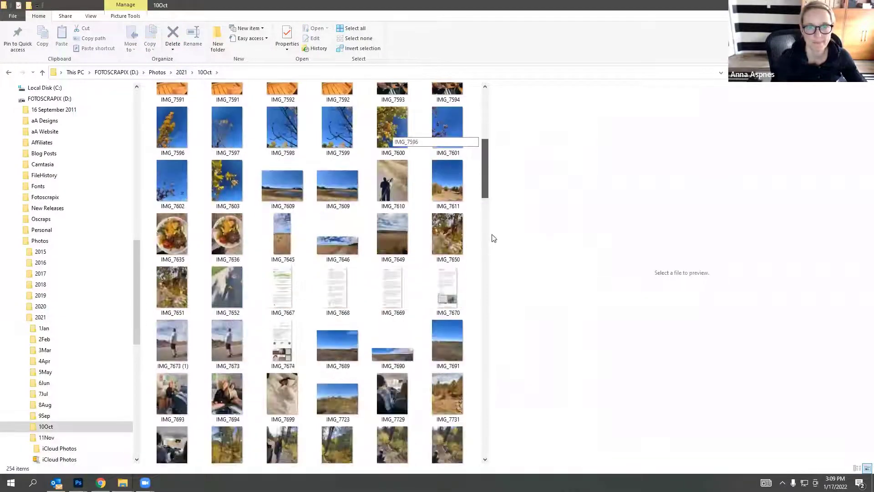
pyautogui.scroll(-5, 495, 260)
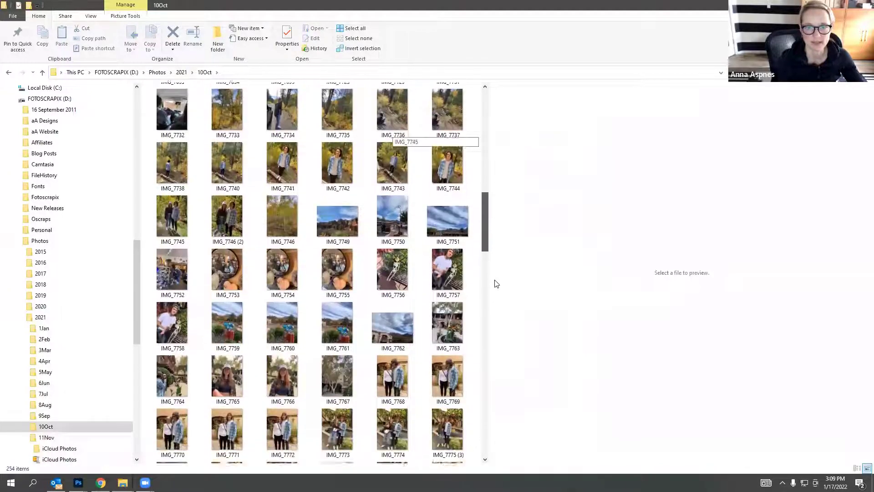
pyautogui.scroll(-6, 508, 331)
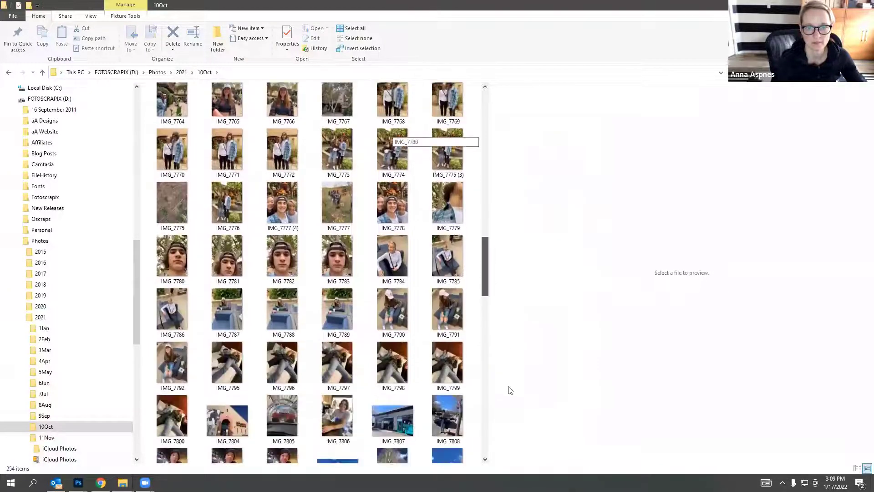
pyautogui.scroll(-8, 514, 400)
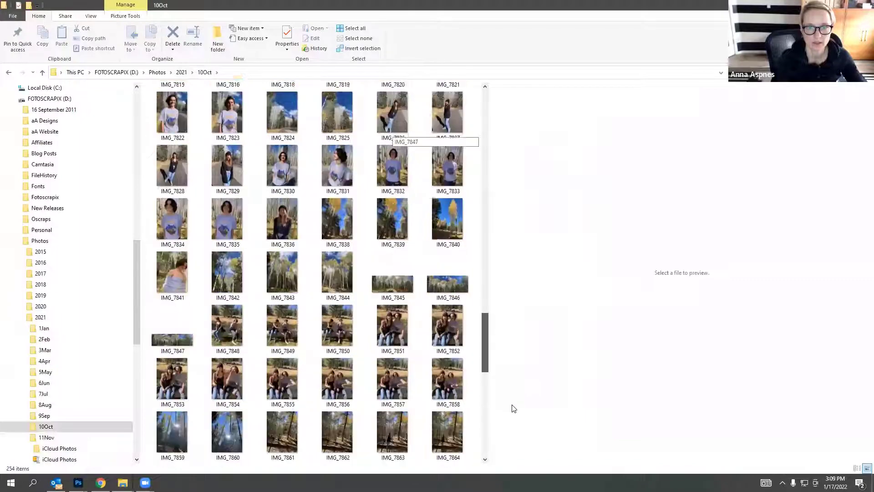
pyautogui.scroll(-5, 517, 426)
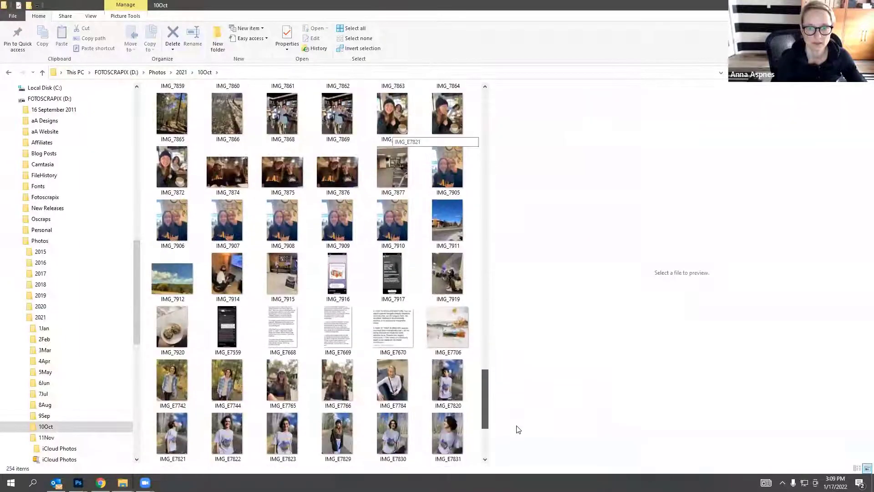
pyautogui.scroll(13, 518, 430)
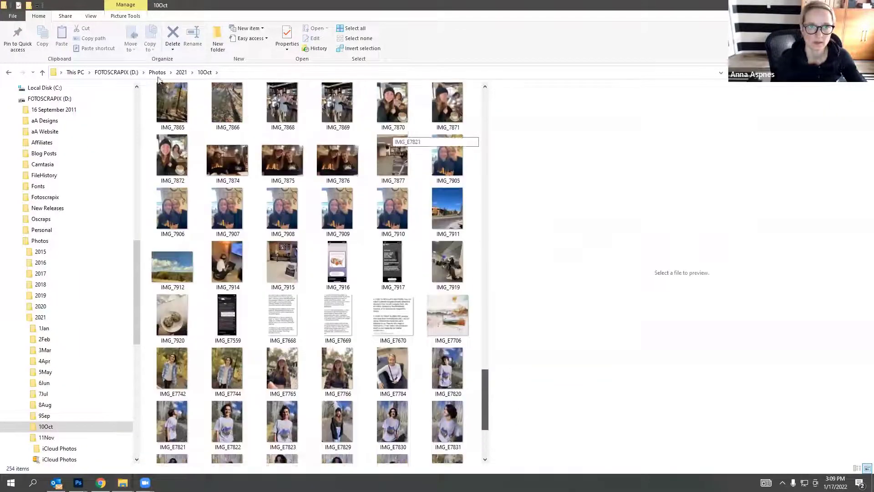
pyautogui.scroll(2, 179, 95)
# Check the 9Sep folder with its elk hunt and Week 38 20-26 subfolders for photos and return to the 2021 folder.
pyautogui.hotkey('alt', 'Left')
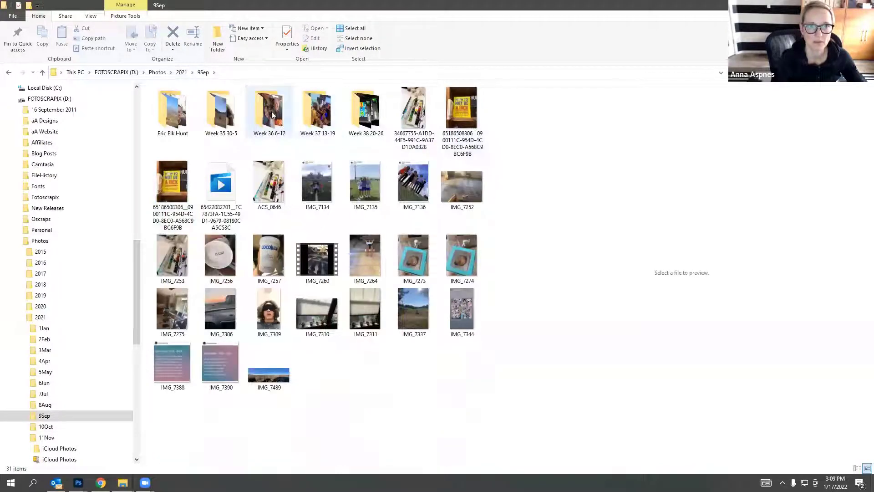
pyautogui.doubleClick(173, 117)
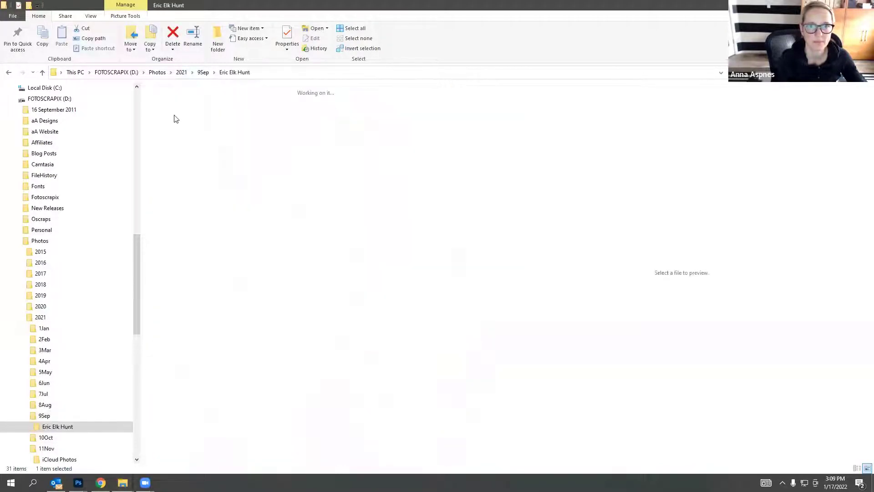
pyautogui.click(8, 72)
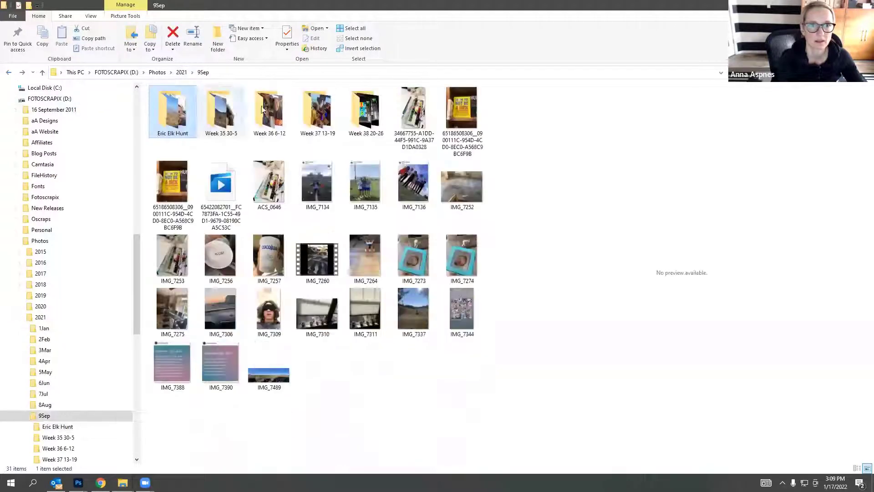
pyautogui.doubleClick(356, 111)
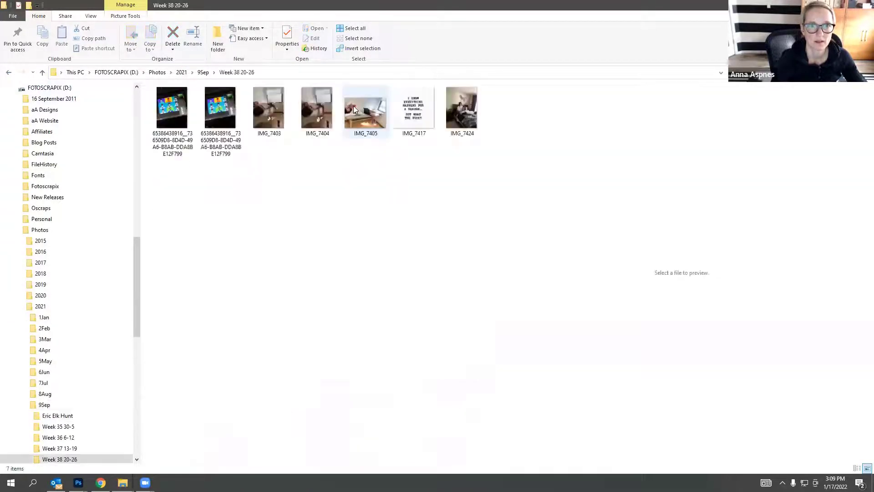
pyautogui.click(8, 72)
pyautogui.click(9, 72)
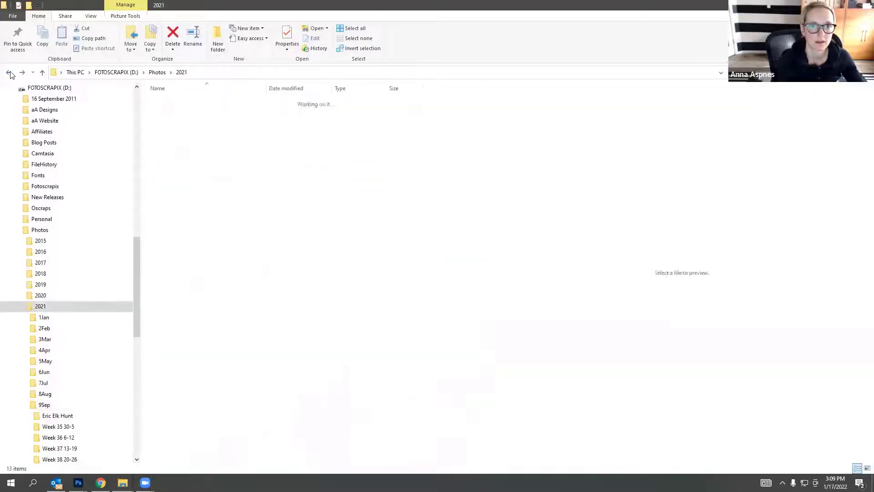
# Reopen the 10Oct folder, find photo IMG_7784 and open it as a document in Photoshop.
pyautogui.doubleClick(163, 188)
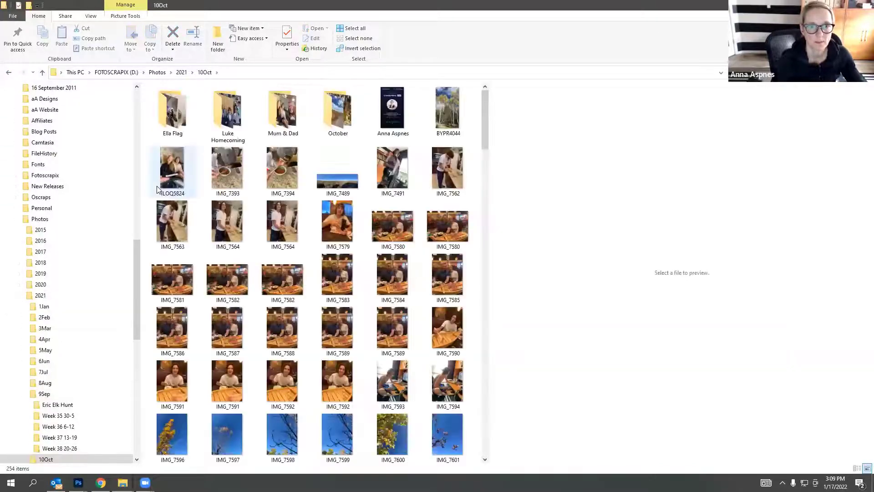
pyautogui.moveTo(484, 124); pyautogui.dragTo(500, 257)
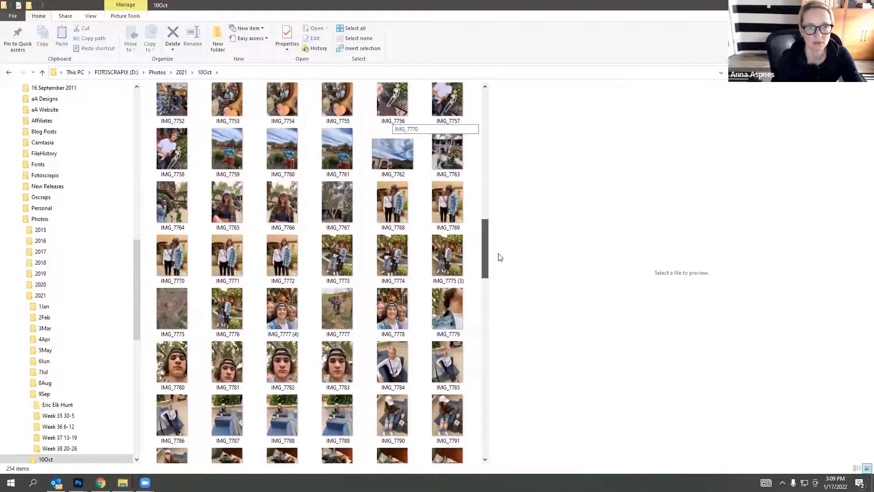
pyautogui.moveTo(500, 257); pyautogui.dragTo(499, 258)
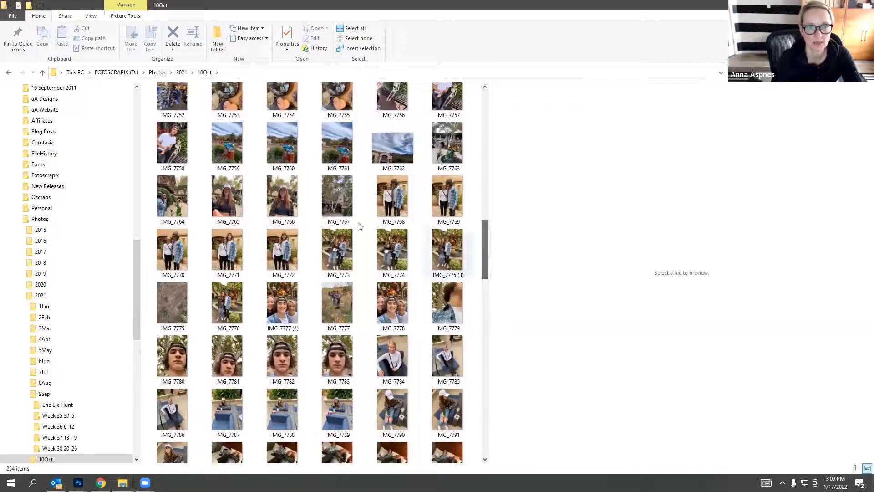
pyautogui.scroll(-2, 437, 255)
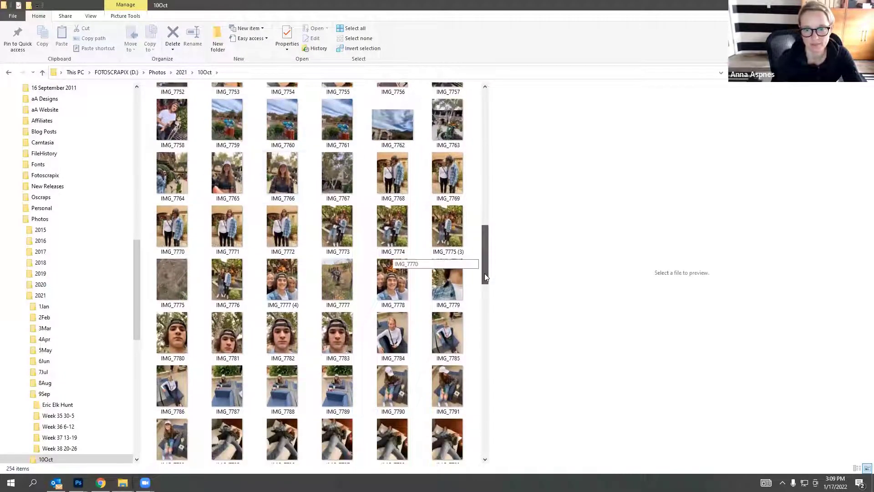
pyautogui.click(438, 250)
pyautogui.click(409, 246)
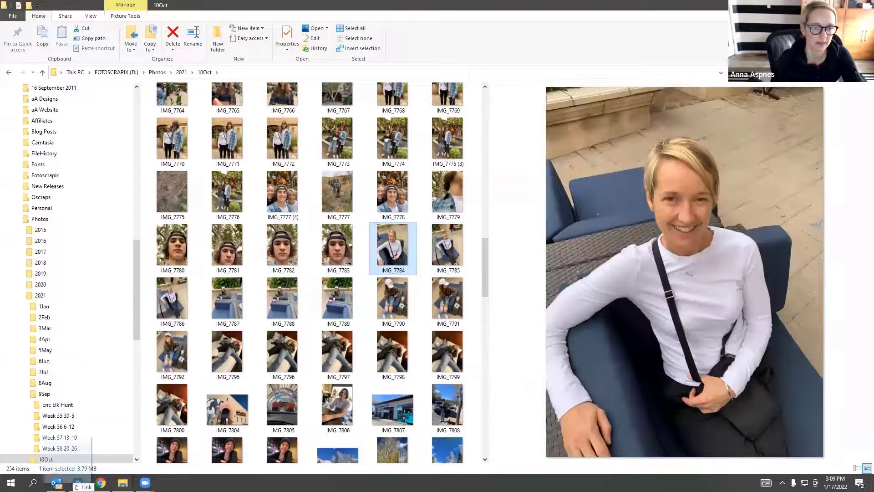
pyautogui.moveTo(78, 482)
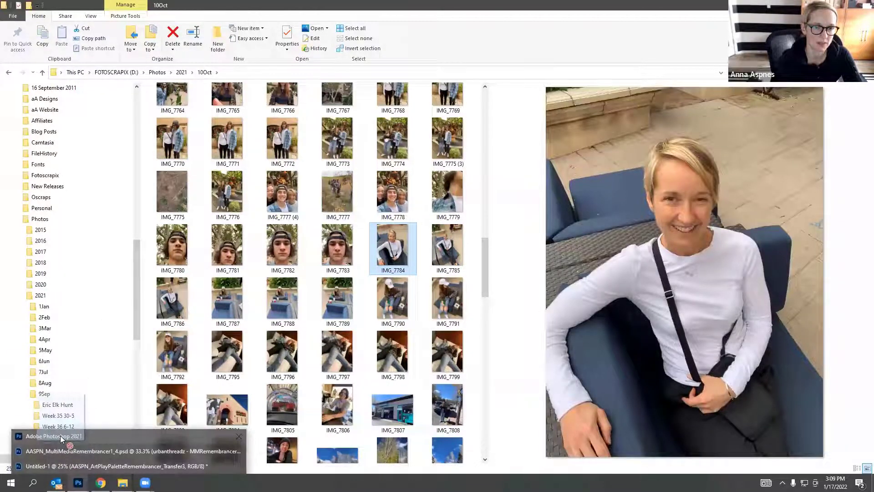
pyautogui.moveTo(62, 438); pyautogui.dragTo(75, 171)
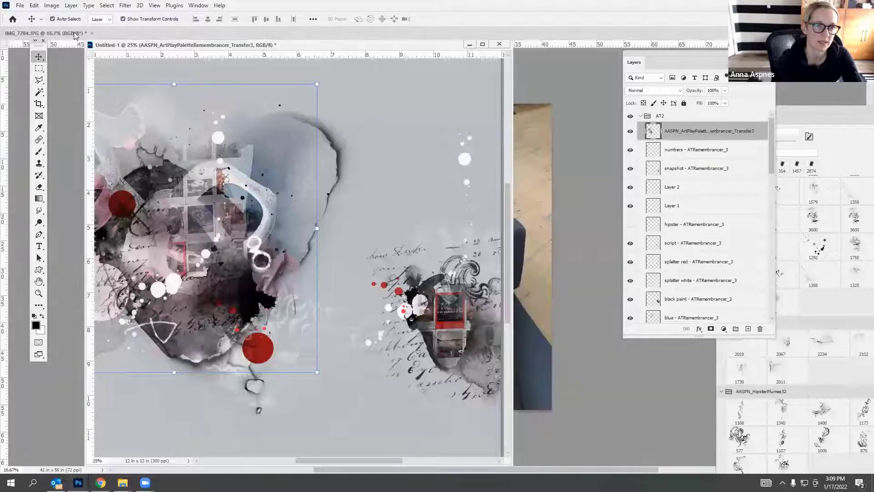
# Float the IMG_7784 document, copy its photo into the layout and place it over the large paint cluster on the canvas's left half.
pyautogui.moveTo(75, 36); pyautogui.dragTo(47, 93)
pyautogui.moveTo(98, 189); pyautogui.dragTo(249, 196)
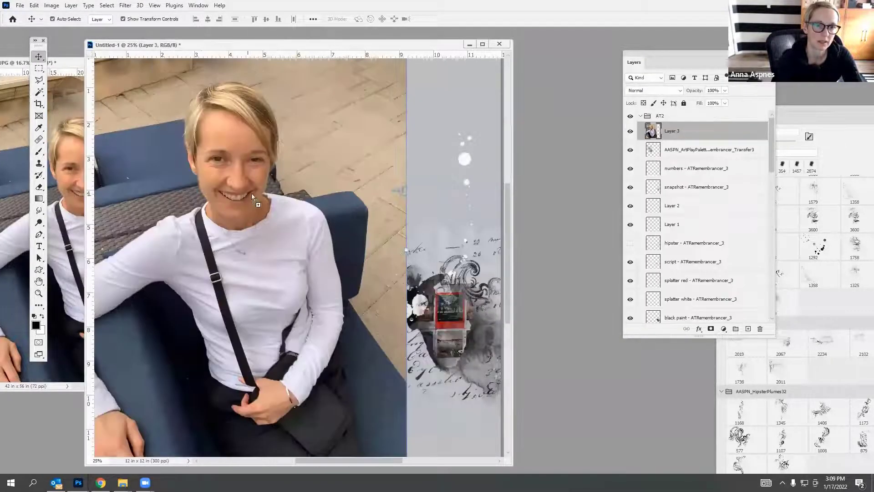
pyautogui.moveTo(209, 79); pyautogui.dragTo(132, 101)
# Clip the photo to the AASPN_ArtPlayPaletteRemembrancer_Transfer3 layer beneath and shift it so the face sits inside the transfer.
pyautogui.click(71, 5)
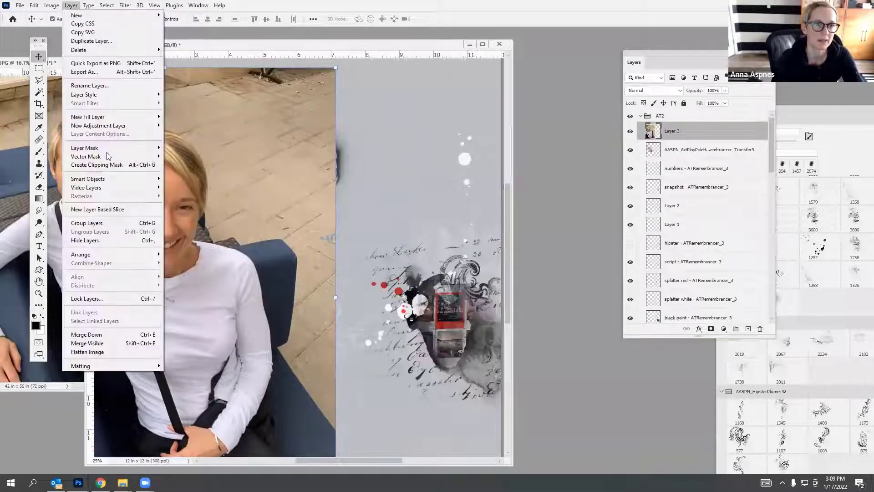
pyautogui.click(96, 163)
pyautogui.moveTo(195, 243); pyautogui.dragTo(223, 240)
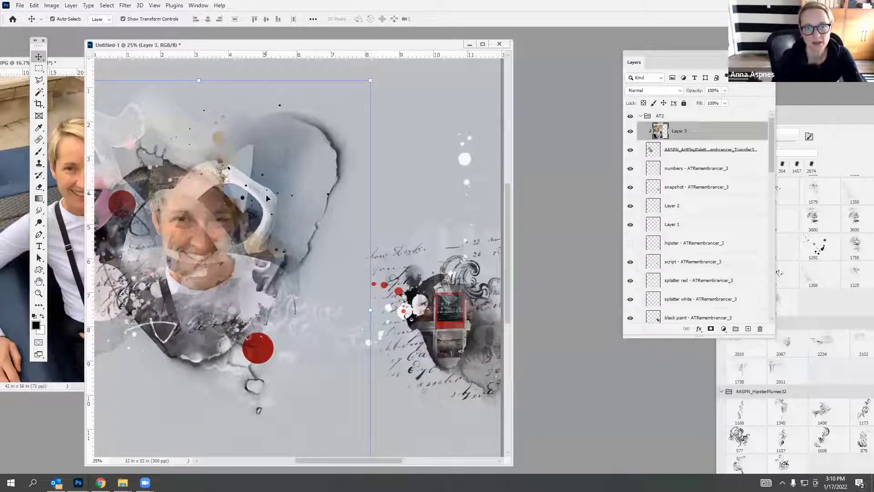
# Bring the Layers panel closer to the layout and hide the paint white - ATRemembrancer_2 layer behind the face.
pyautogui.click(288, 200)
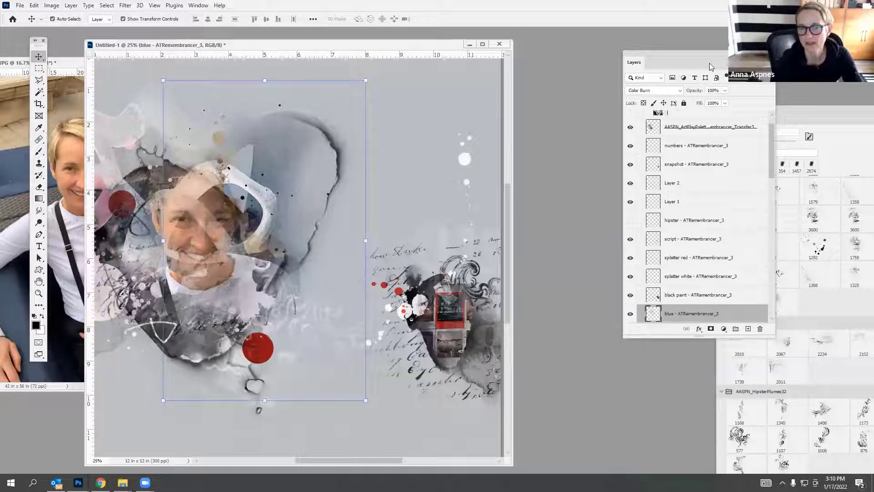
pyautogui.moveTo(712, 66); pyautogui.dragTo(625, 62)
pyautogui.moveTo(688, 151); pyautogui.dragTo(685, 180)
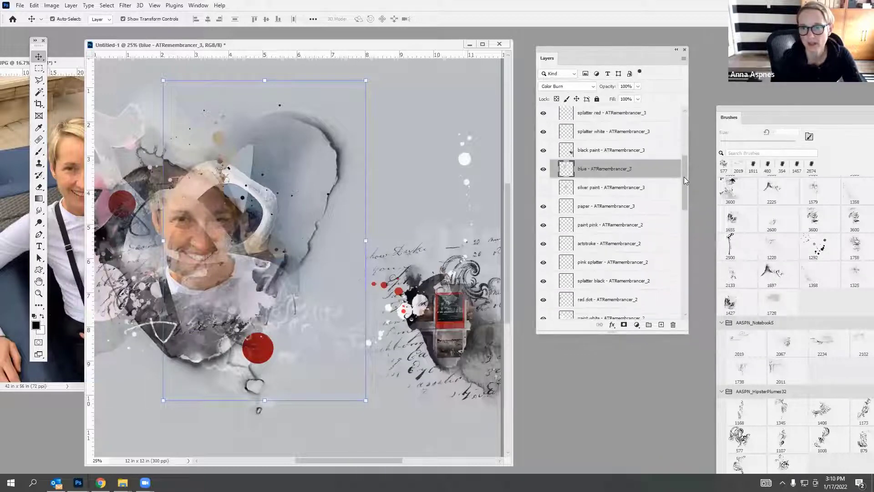
pyautogui.click(612, 189)
pyautogui.scroll(-5, 682, 234)
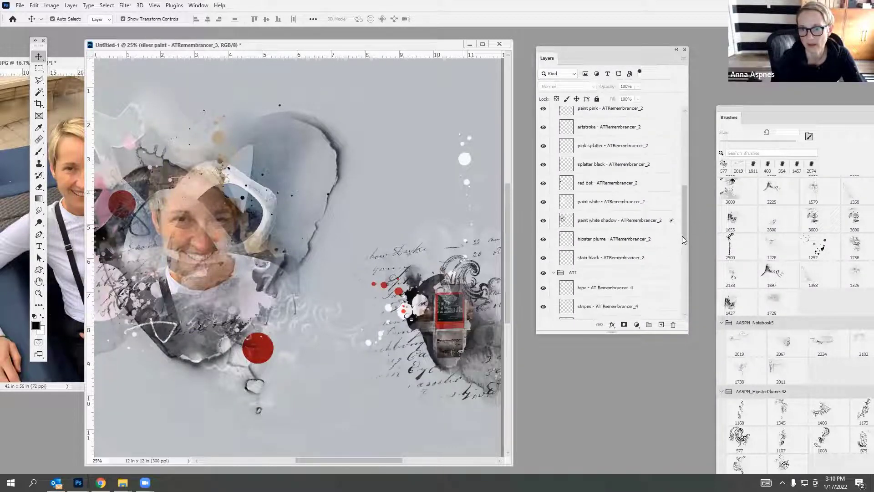
pyautogui.click(550, 195)
pyautogui.click(544, 192)
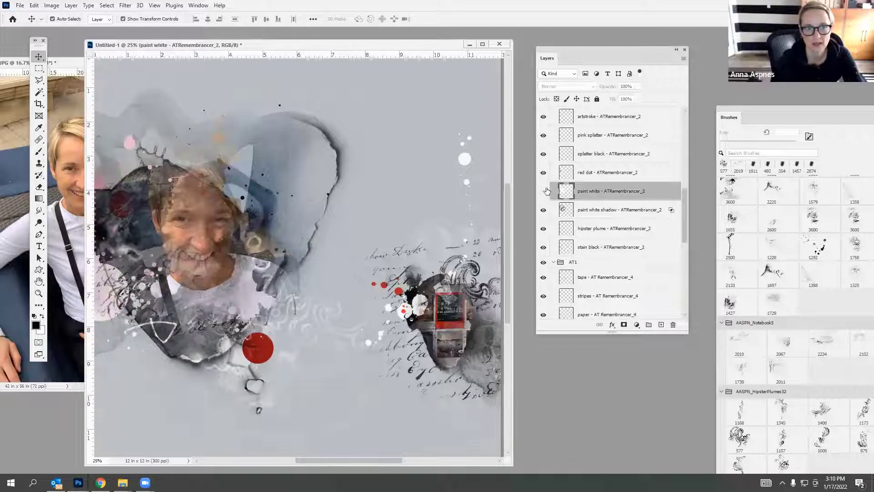
# Nudge the clipped photo slightly up and left, and compare the layout with the photo hidden and shown.
pyautogui.moveTo(201, 226)
pyautogui.mouseDown()
pyautogui.moveTo(186, 213)
pyautogui.moveTo(197, 216)
pyautogui.mouseUp()
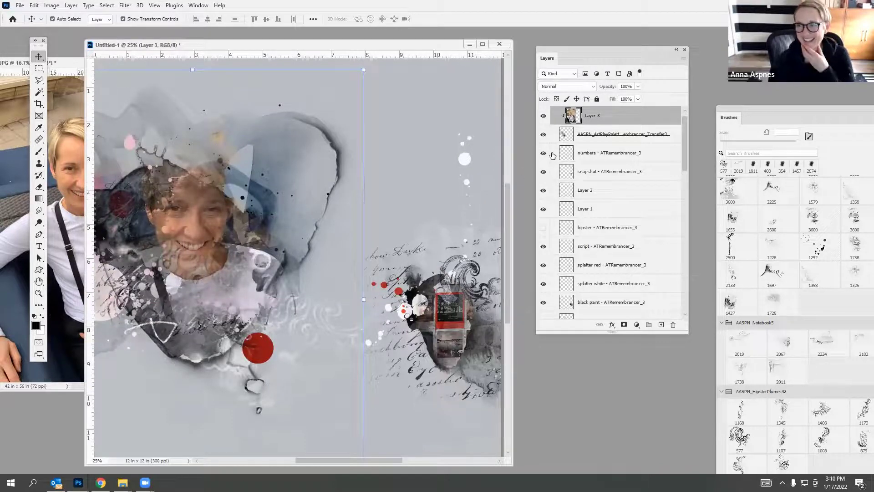
pyautogui.click(544, 116)
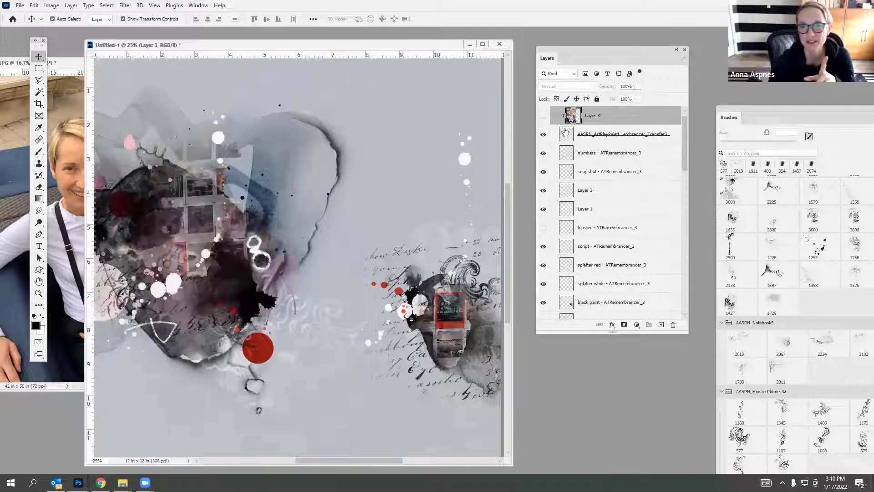
pyautogui.click(544, 117)
# Duplicate the AASPN_ArtPlayPaletteRemembrancer_Transfer3 layer and merge the copy down into the original to strengthen the mask.
pyautogui.click(560, 132)
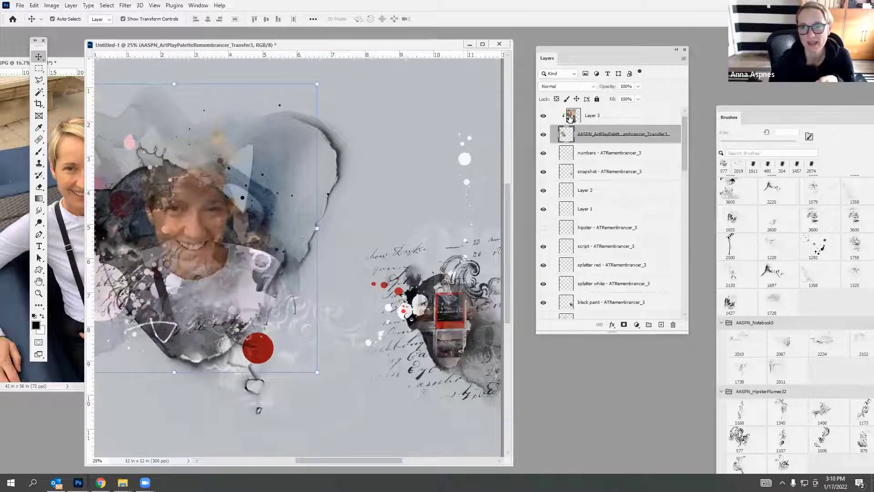
pyautogui.moveTo(586, 117); pyautogui.dragTo(662, 322)
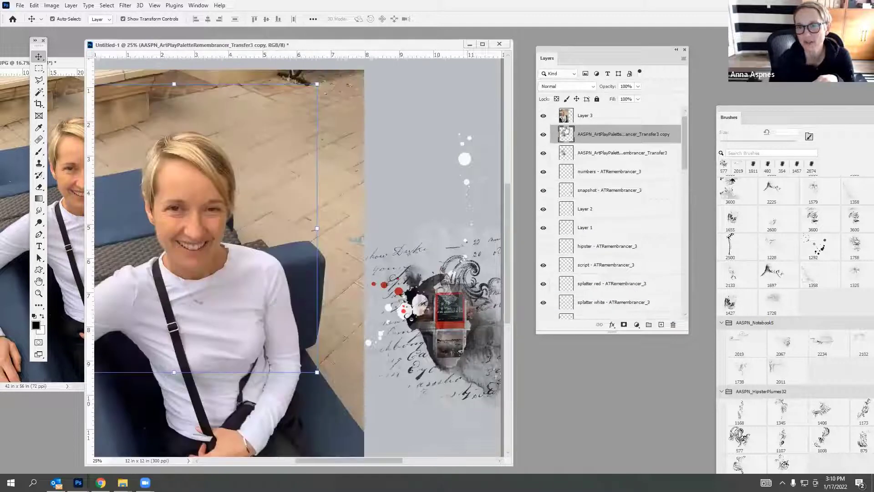
pyautogui.click(71, 5)
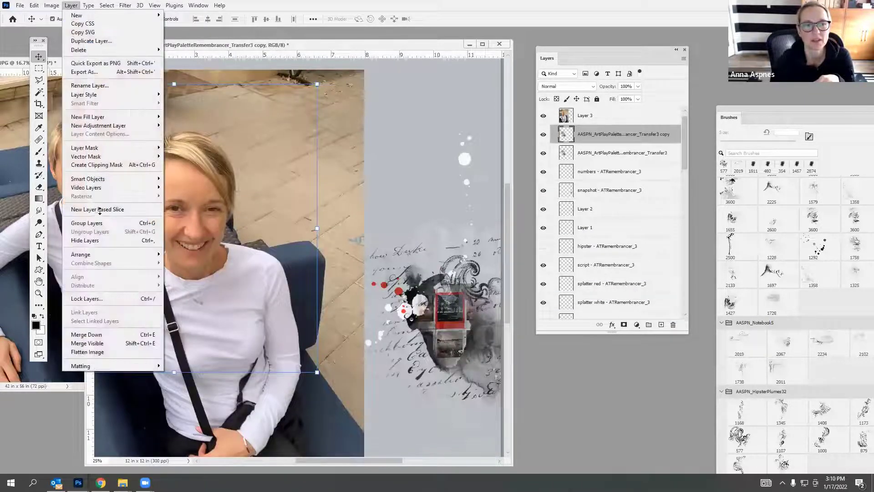
pyautogui.click(93, 333)
# Clip the photo to the merged transfer layer again and shift it slightly down and right.
pyautogui.click(227, 84)
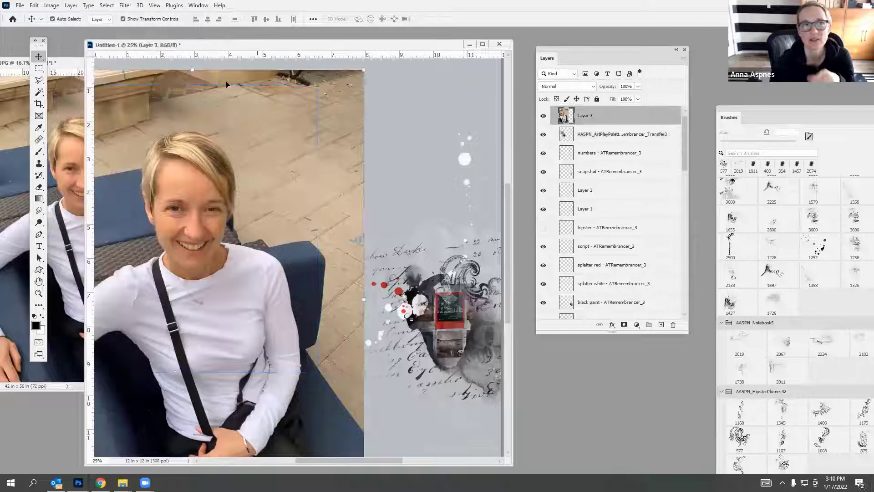
pyautogui.click(71, 5)
pyautogui.click(105, 165)
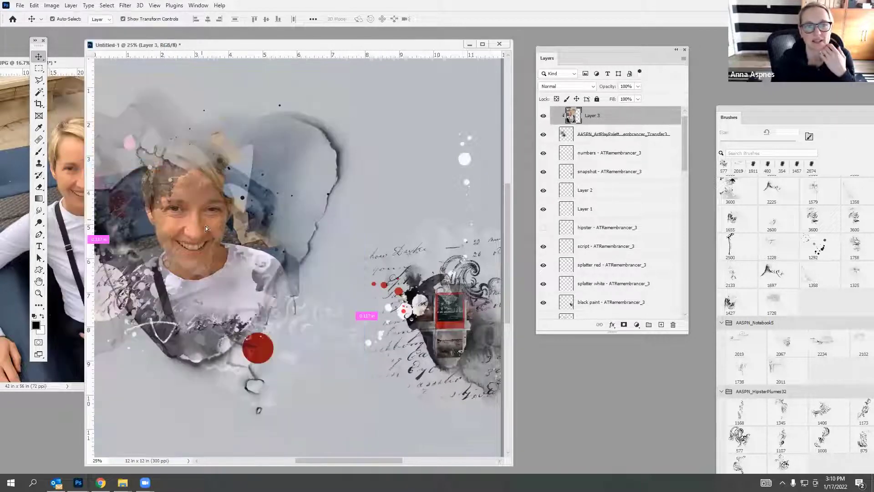
pyautogui.moveTo(206, 228); pyautogui.dragTo(208, 224)
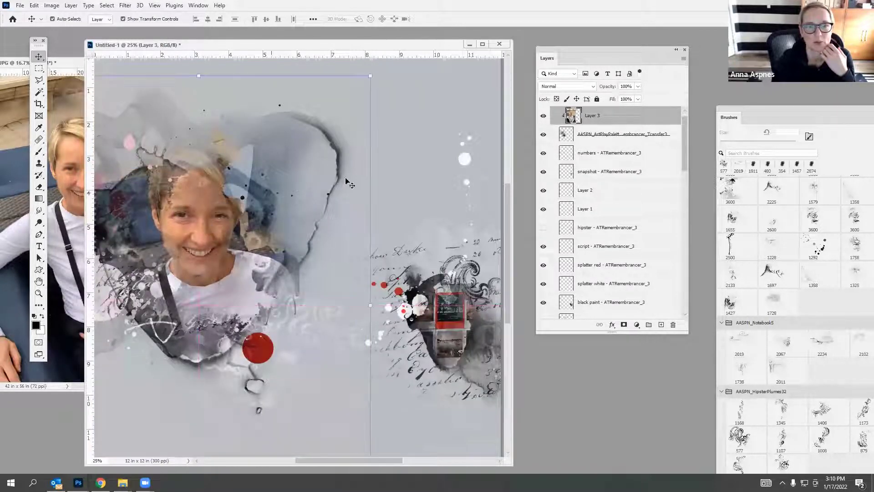
# Activate the AASPN_ArtPlayPaletteRemembrancer_Transfer3 layer beneath the clipped photo for painting with the Brush tool.
pyautogui.click(565, 135)
pyautogui.click(37, 153)
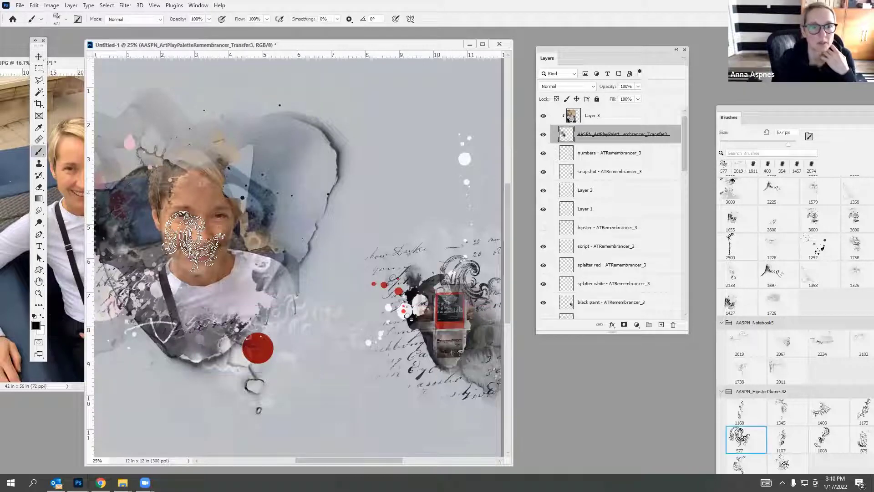
pyautogui.click(66, 19)
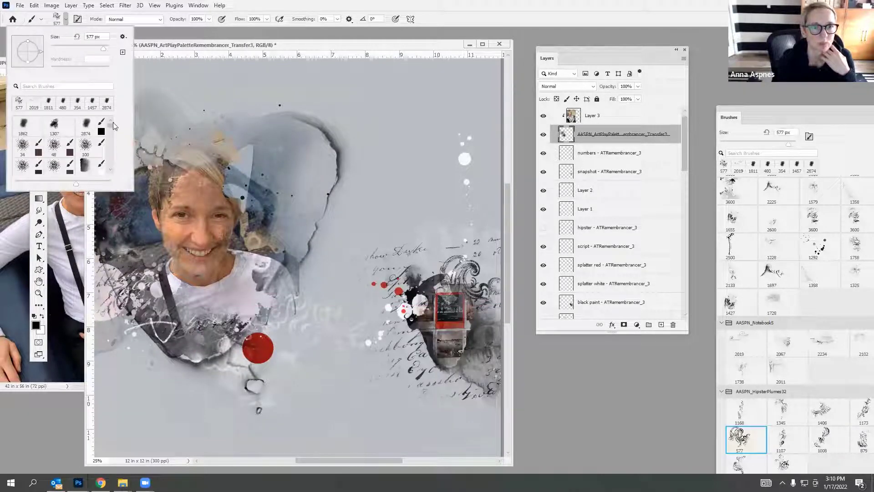
# Switch to File Explorer, open the BrushSet folder of ArtPlay Palette Remembrancer A, and load AASPN_ArtPlayRemembrancerBrushSet into Photoshop.
pyautogui.click(129, 458)
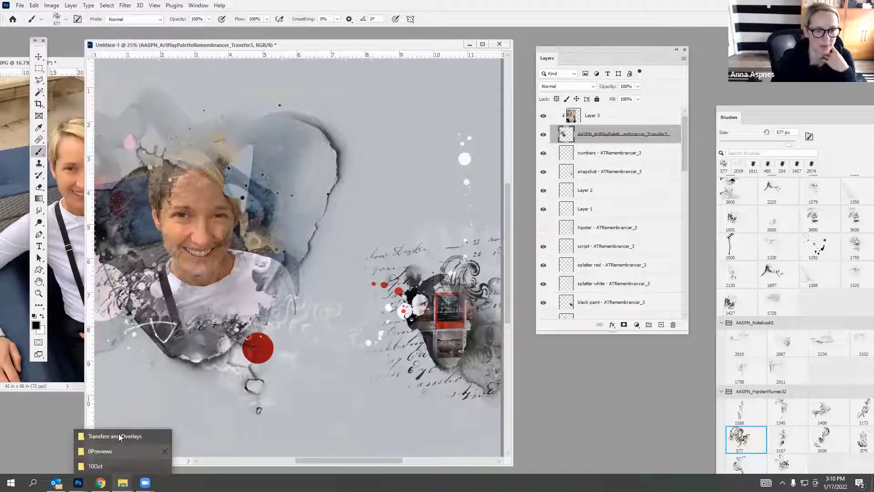
pyautogui.click(119, 437)
pyautogui.click(331, 73)
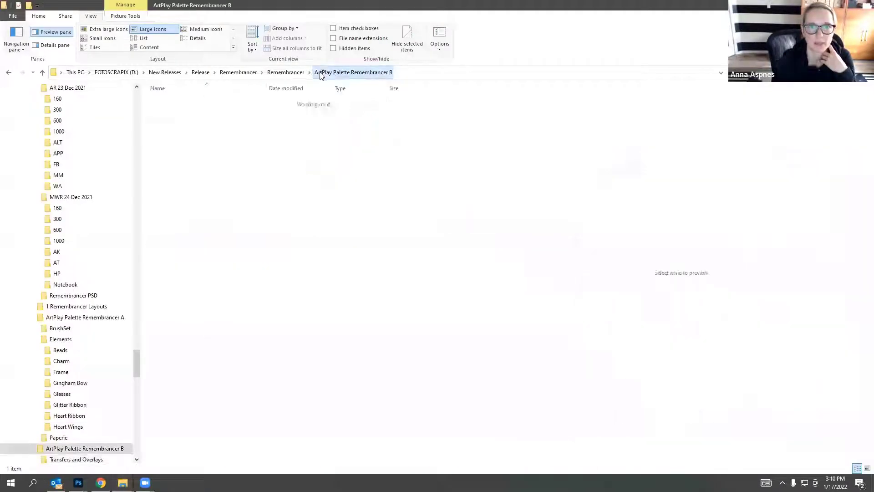
pyautogui.click(286, 73)
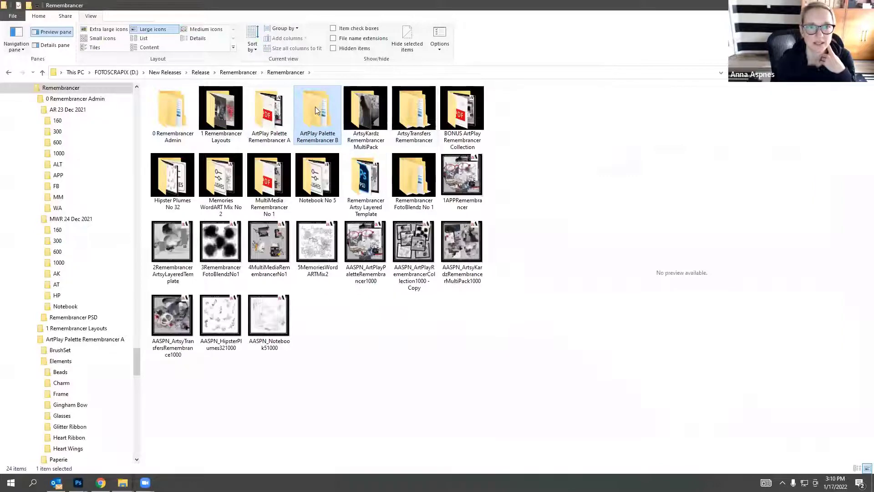
pyautogui.doubleClick(269, 110)
pyautogui.doubleClick(168, 102)
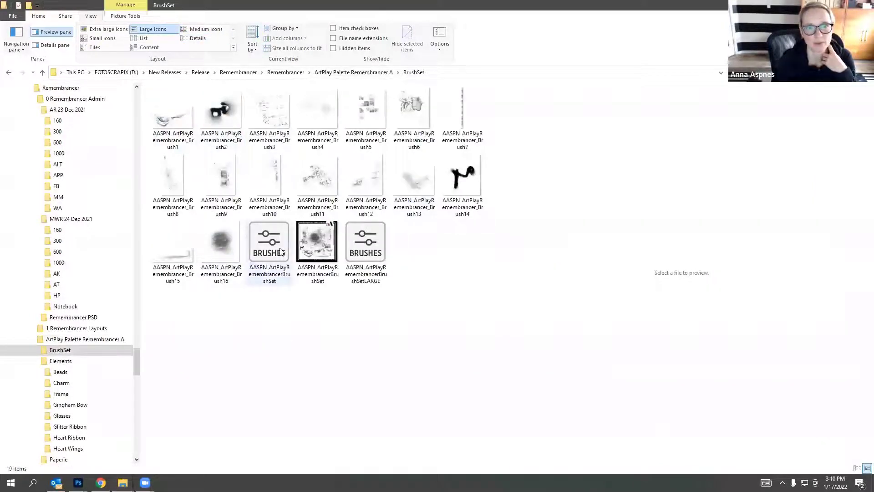
pyautogui.moveTo(281, 251)
pyautogui.mouseDown()
pyautogui.moveTo(179, 360)
pyautogui.moveTo(77, 444)
pyautogui.moveTo(78, 480)
pyautogui.moveTo(70, 423)
pyautogui.moveTo(624, 381)
pyautogui.moveTo(778, 382)
pyautogui.mouseUp()
# Paint over the face on the transfer mask layer with the 1991 px brush from AASPN_ArtPlayRemembrancerBrushSet to reveal more of the photo.
pyautogui.moveTo(744, 117)
pyautogui.mouseDown()
pyautogui.moveTo(525, 98)
pyautogui.moveTo(501, 12)
pyautogui.mouseUp()
pyautogui.moveTo(670, 390); pyautogui.dragTo(700, 374)
pyautogui.scroll(-1, 700, 374)
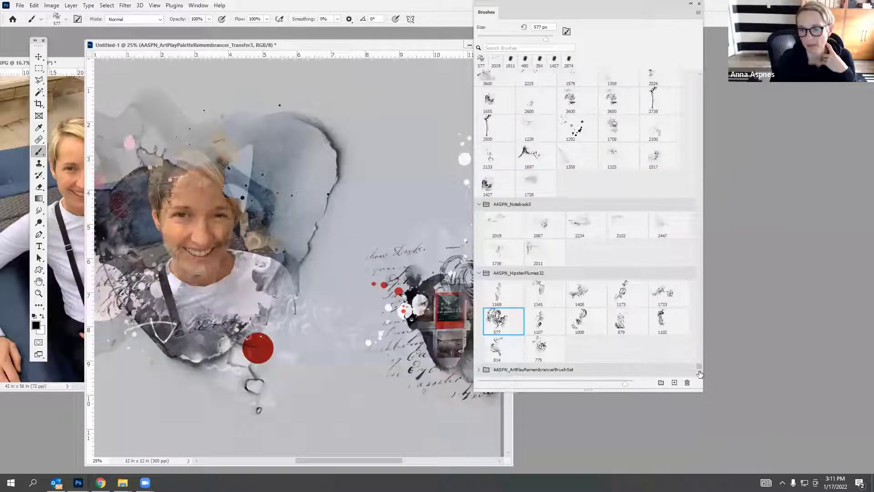
pyautogui.scroll(-5, 691, 366)
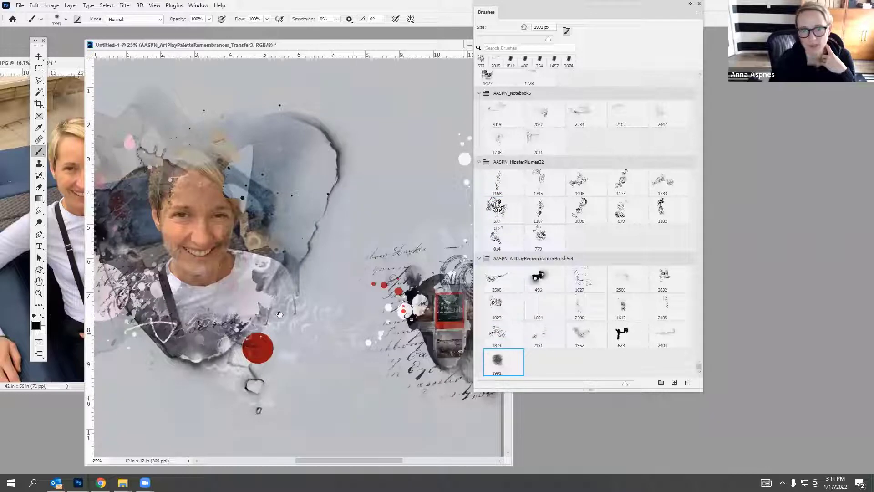
pyautogui.click(198, 234)
pyautogui.moveTo(172, 246); pyautogui.dragTo(152, 274)
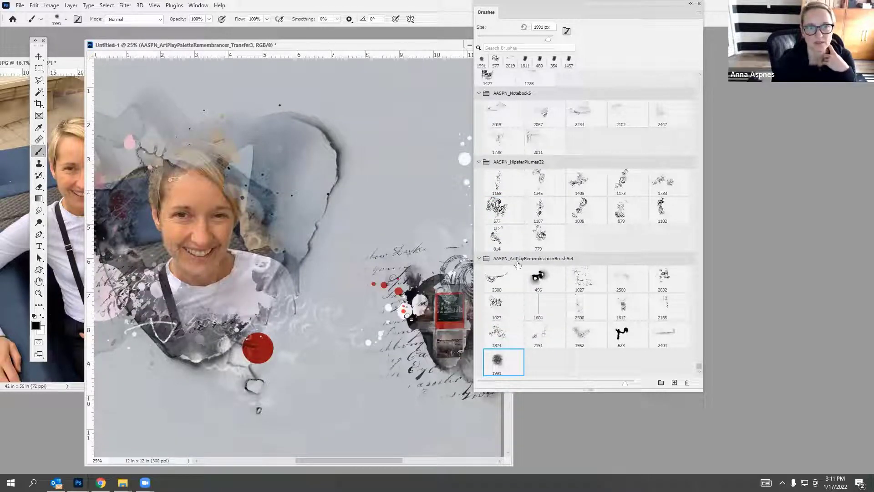
pyautogui.moveTo(523, 16); pyautogui.dragTo(678, 79)
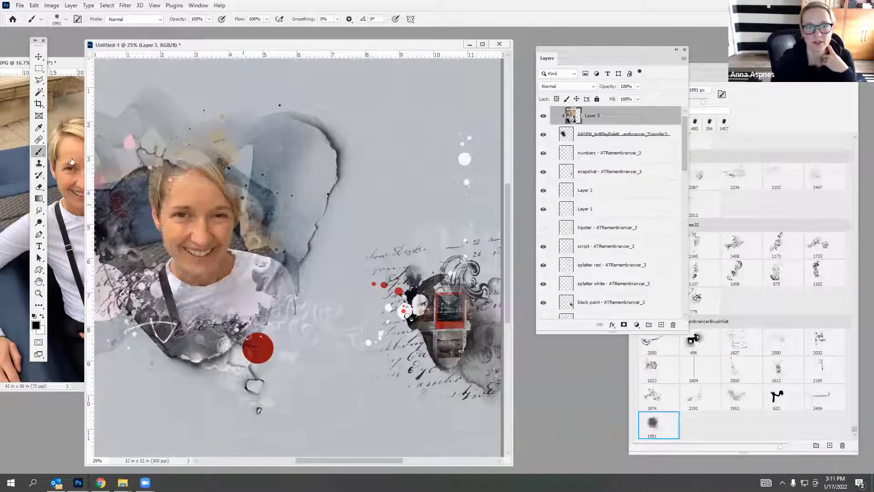
# Desaturate the clipped portrait photo on Layer 3.
pyautogui.click(52, 6)
pyautogui.moveTo(67, 29)
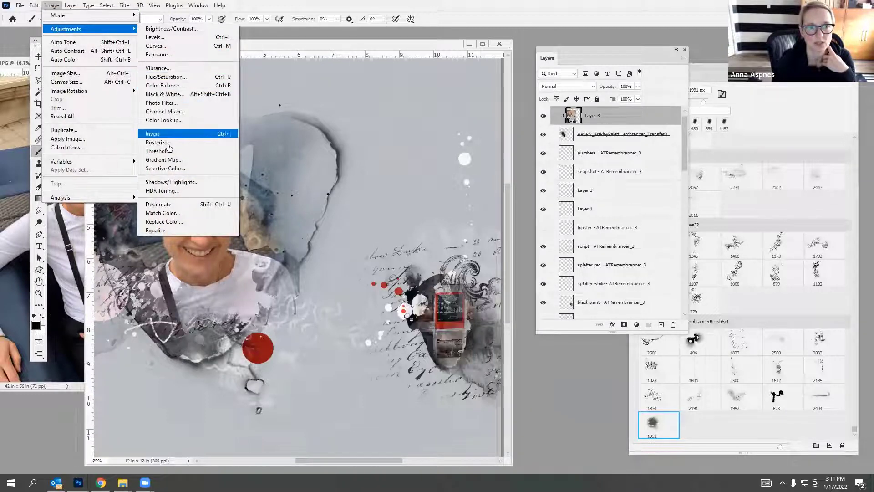
pyautogui.press('Escape')
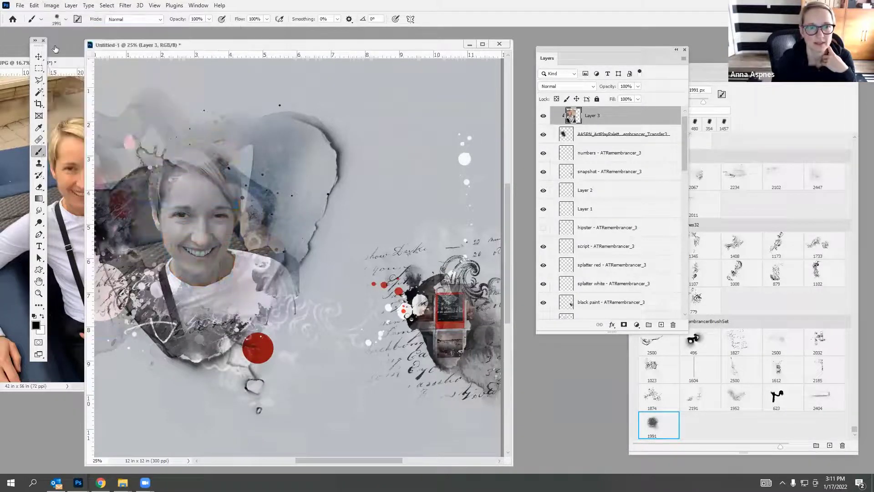
# Brighten the black-and-white portrait with an RGB Curves adjustment, raising input 76 to output 164.
pyautogui.click(53, 5)
pyautogui.moveTo(66, 29)
pyautogui.click(160, 47)
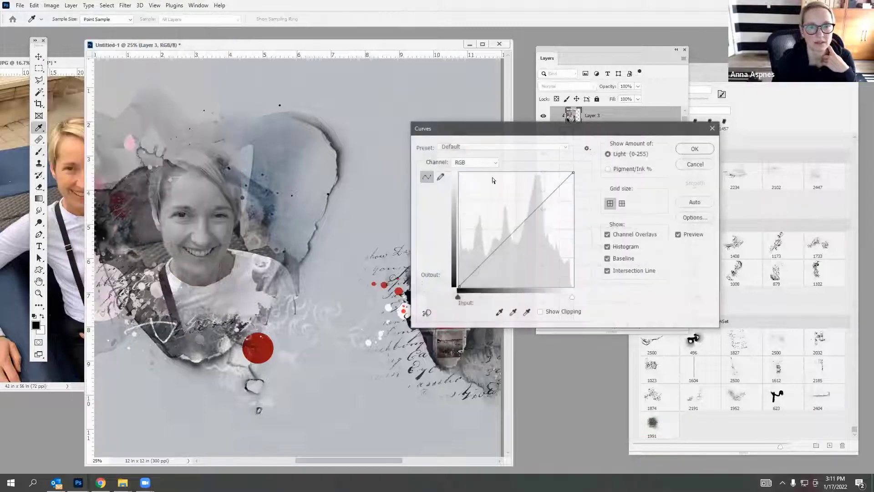
pyautogui.moveTo(493, 252); pyautogui.dragTo(493, 211)
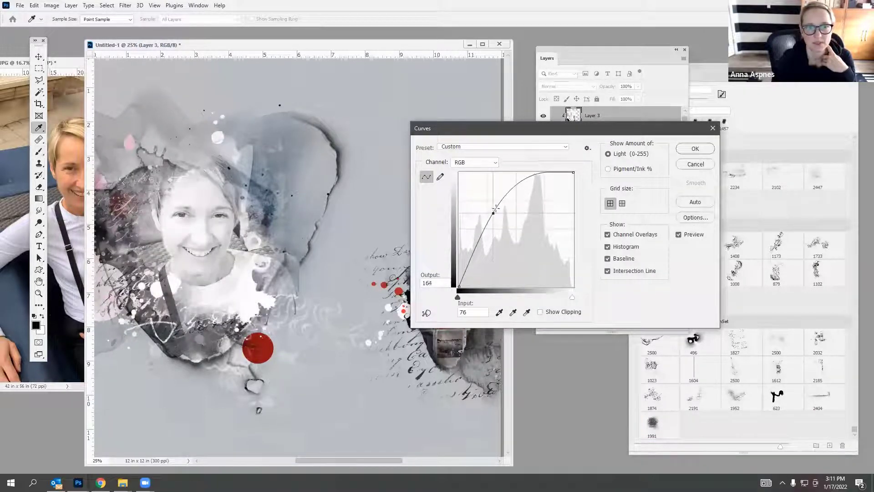
pyautogui.click(685, 152)
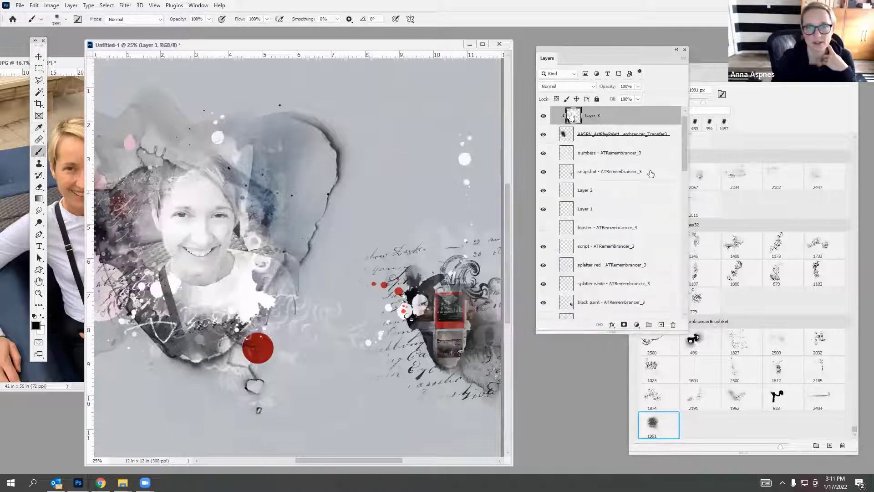
pyautogui.moveTo(646, 155); pyautogui.dragTo(673, 324)
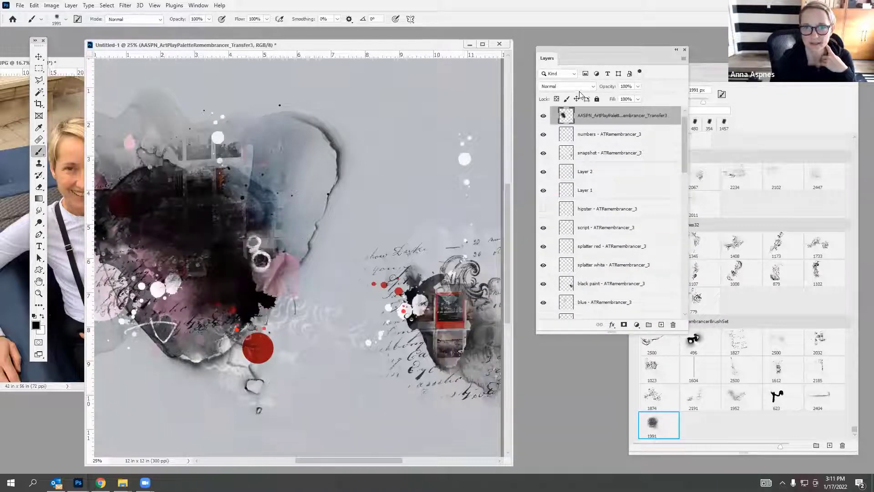
pyautogui.click(34, 5)
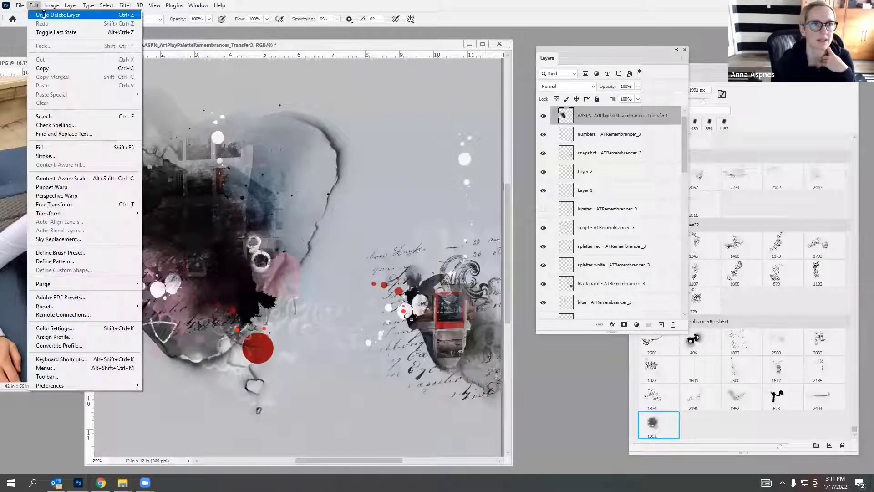
pyautogui.click(50, 13)
# Duplicate the clipped photo layer and set the copy to Color Burn at 42% opacity.
pyautogui.moveTo(569, 117); pyautogui.dragTo(661, 324)
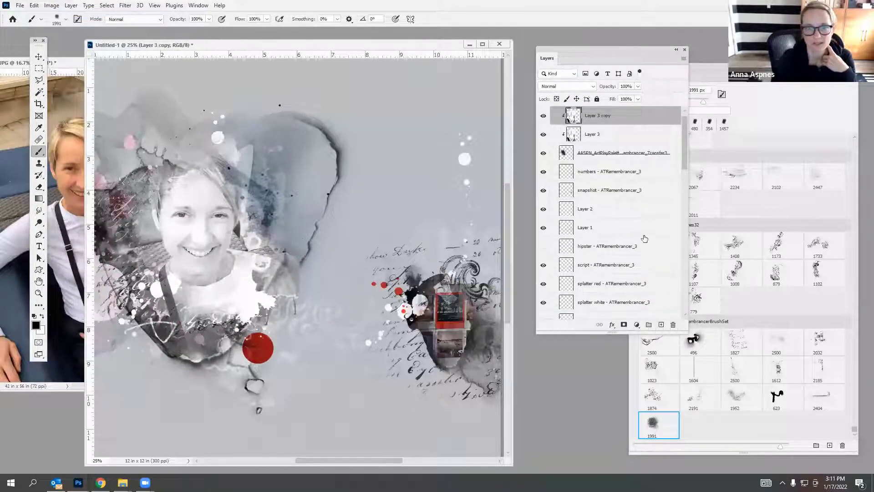
pyautogui.click(569, 87)
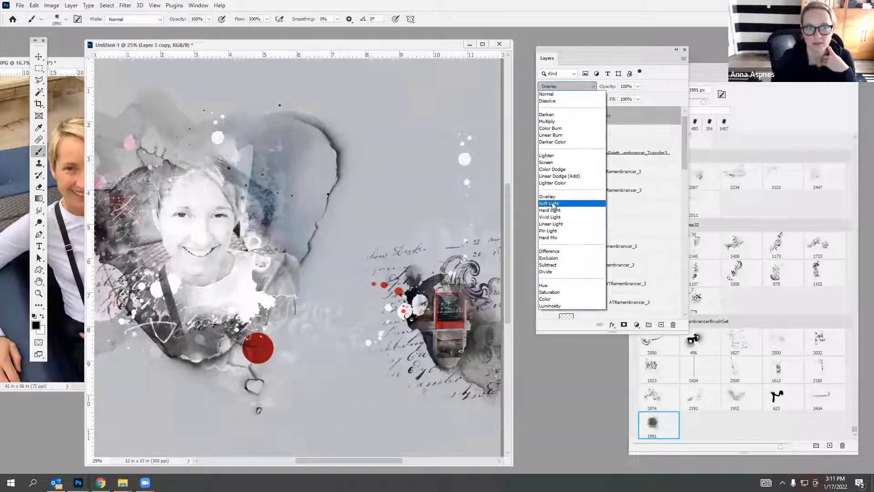
pyautogui.click(555, 128)
pyautogui.click(638, 86)
pyautogui.moveTo(607, 102); pyautogui.dragTo(615, 100)
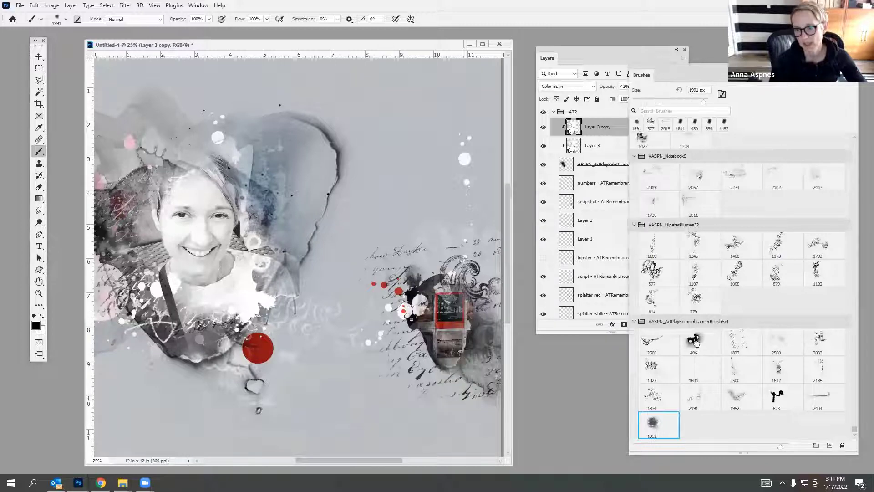
# Add a new layer above the photo and stamp the 496 px Remembrancer brush in black over the red circle.
pyautogui.click(700, 348)
pyautogui.moveTo(551, 50)
pyautogui.mouseDown()
pyautogui.moveTo(454, 65)
pyautogui.moveTo(365, 55)
pyautogui.mouseUp()
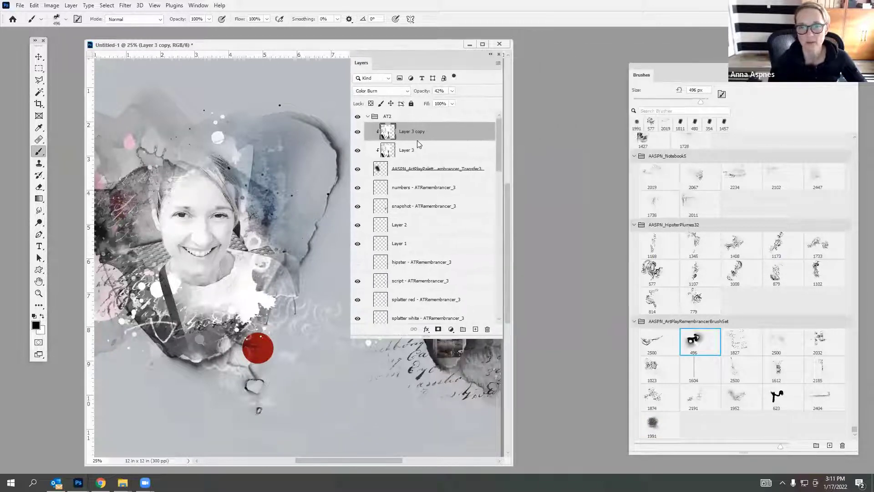
pyautogui.click(475, 329)
pyautogui.doubleClick(411, 53)
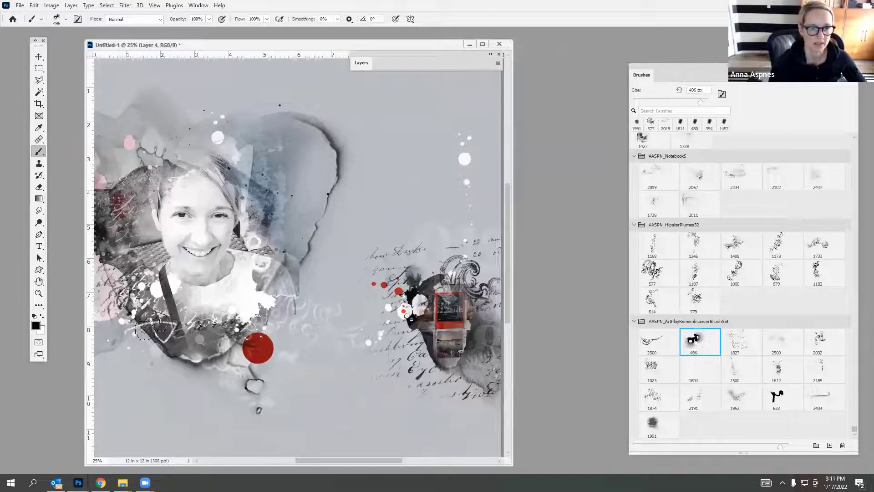
pyautogui.click(256, 340)
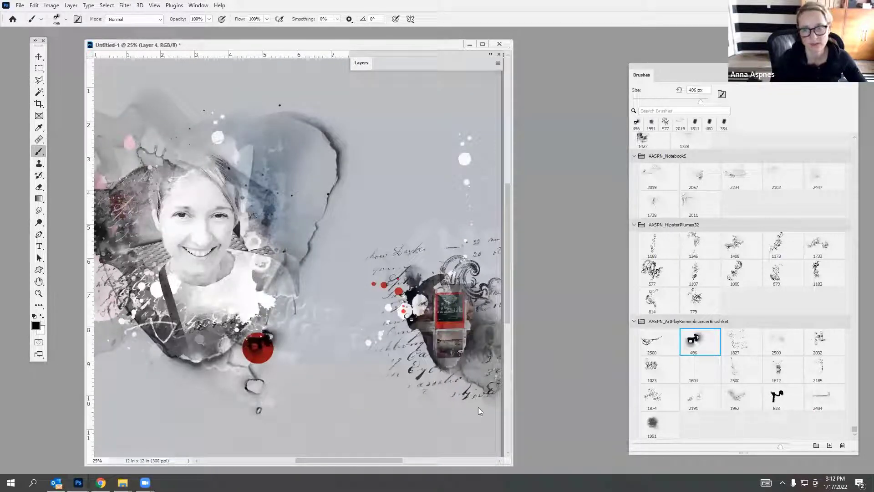
# Add another new layer and stamp the 2032 px Remembrancer brush in sampled grey aaaaaa over the blue area beside the face.
pyautogui.click(759, 349)
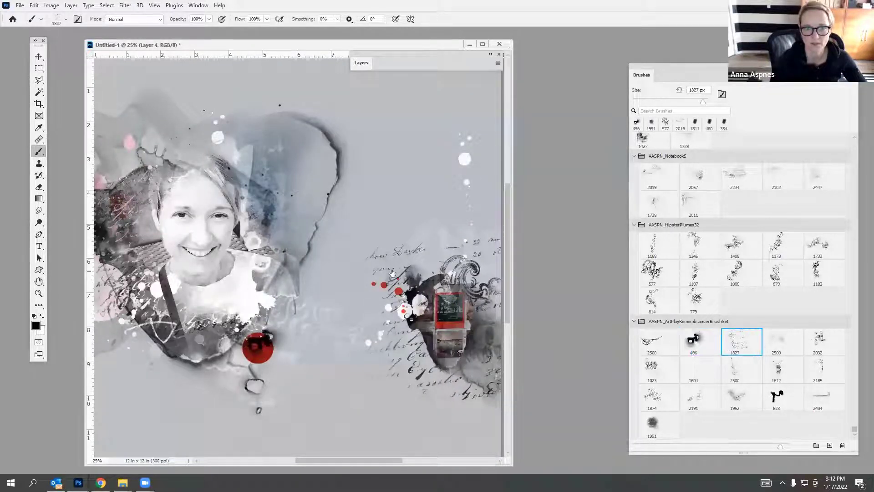
pyautogui.click(831, 343)
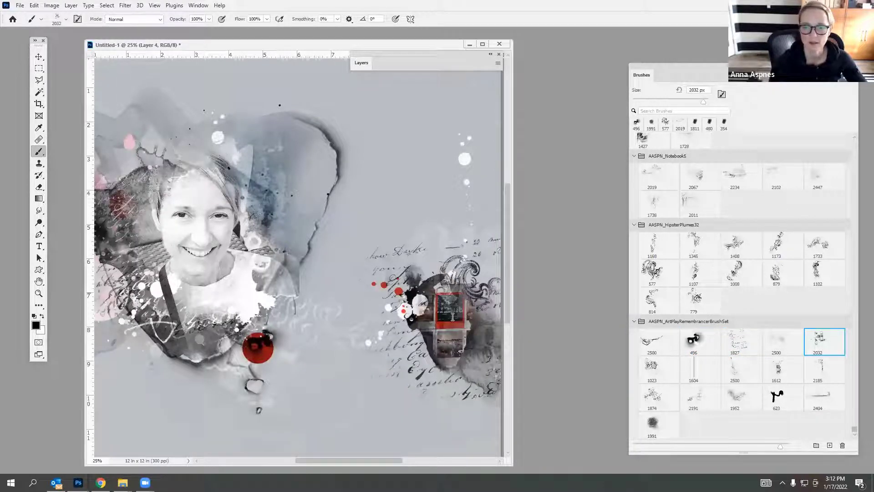
pyautogui.click(366, 65)
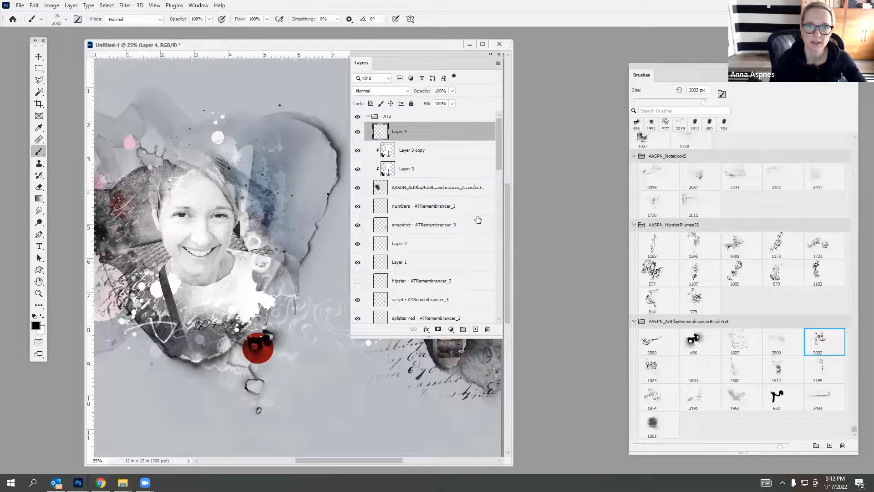
pyautogui.click(475, 329)
pyautogui.click(35, 326)
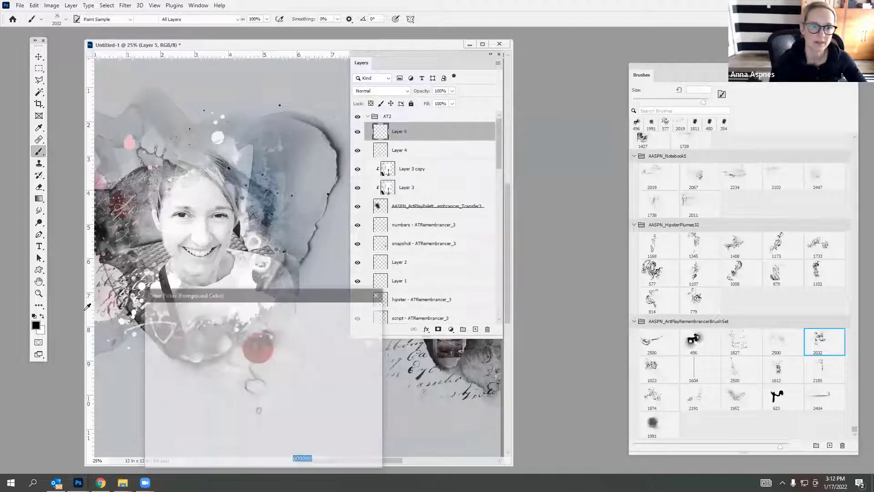
pyautogui.click(155, 220)
pyautogui.click(354, 312)
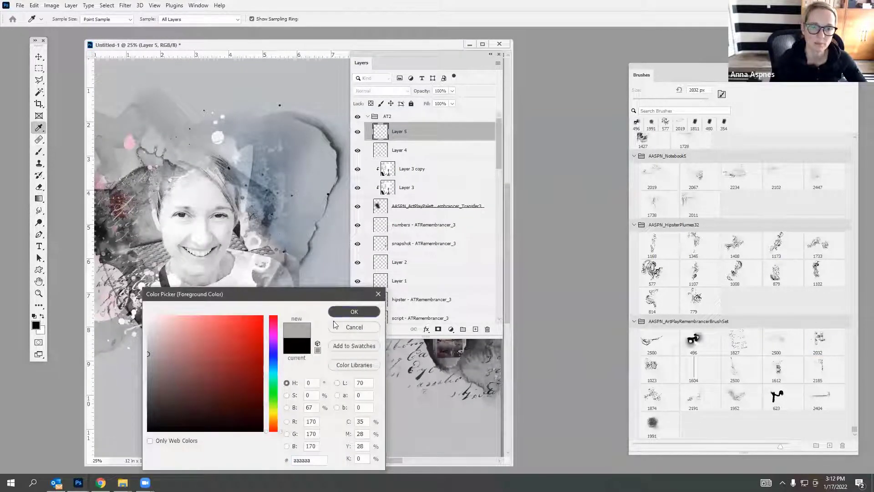
pyautogui.press('b')
pyautogui.click(277, 209)
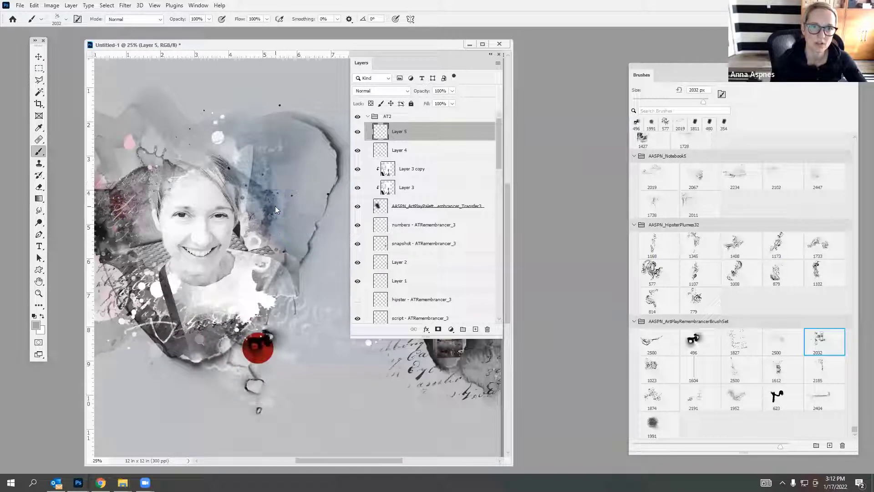
# Set the grey brushwork layer's blend mode to Linear Burn and move the Layers panel off the layout.
pyautogui.click(375, 92)
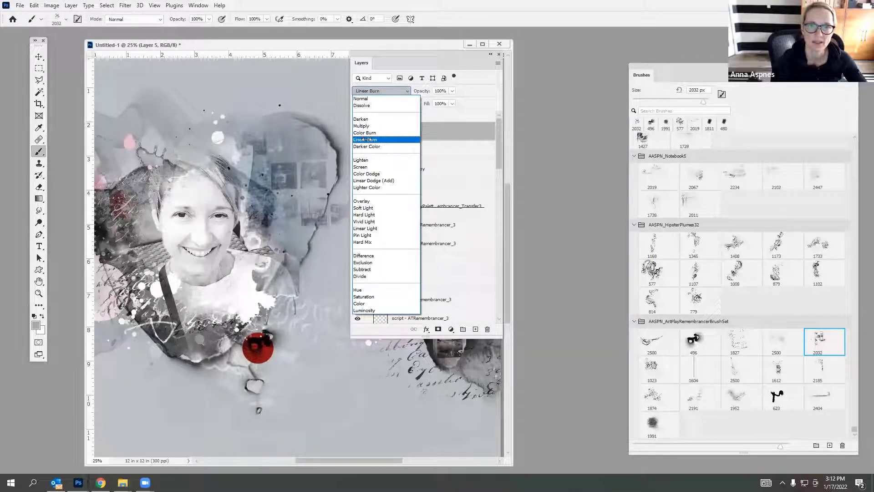
pyautogui.click(368, 139)
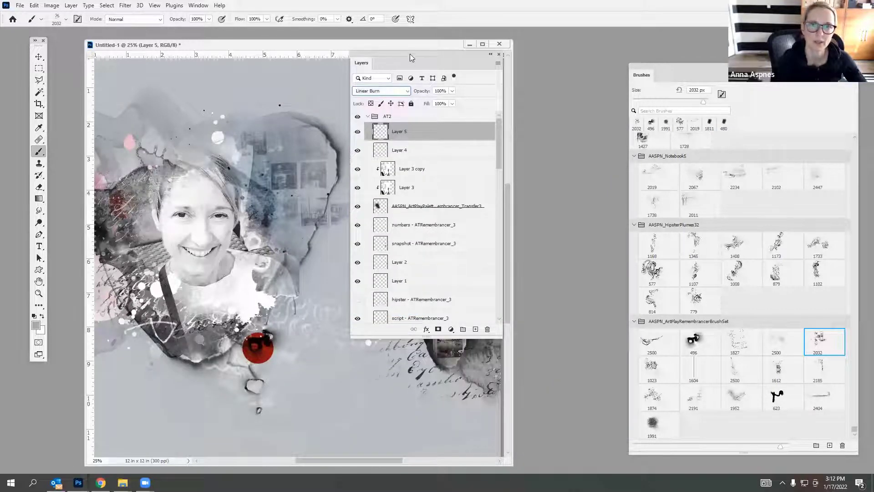
pyautogui.moveTo(410, 57); pyautogui.dragTo(596, 53)
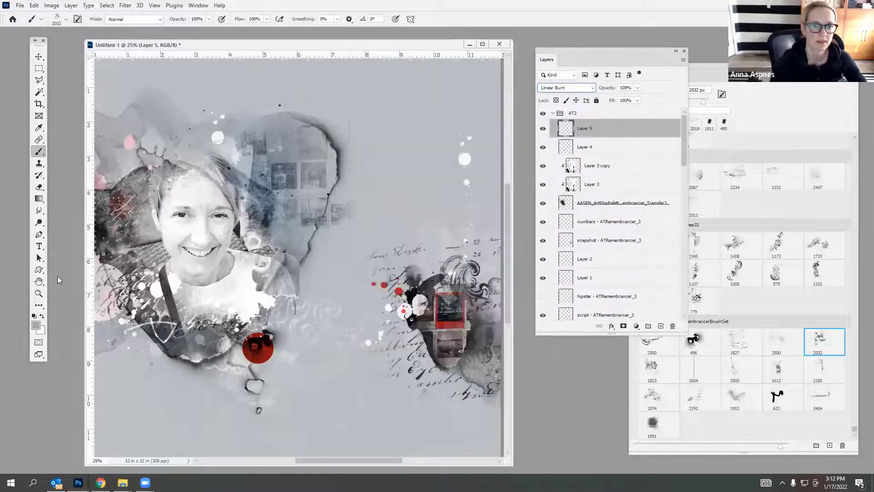
# Find the ArtPlay Remembrancer brush set among the brush presets, choose the 2404 px brush and bring the layer stack back into view.
pyautogui.click(38, 187)
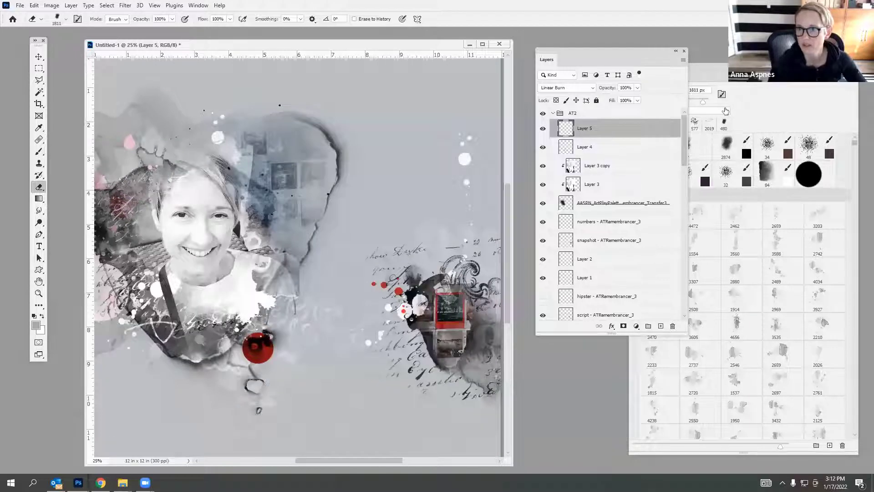
pyautogui.moveTo(733, 81)
pyautogui.mouseDown()
pyautogui.moveTo(663, 61)
pyautogui.moveTo(634, 40)
pyautogui.mouseUp()
pyautogui.moveTo(752, 100); pyautogui.dragTo(753, 285)
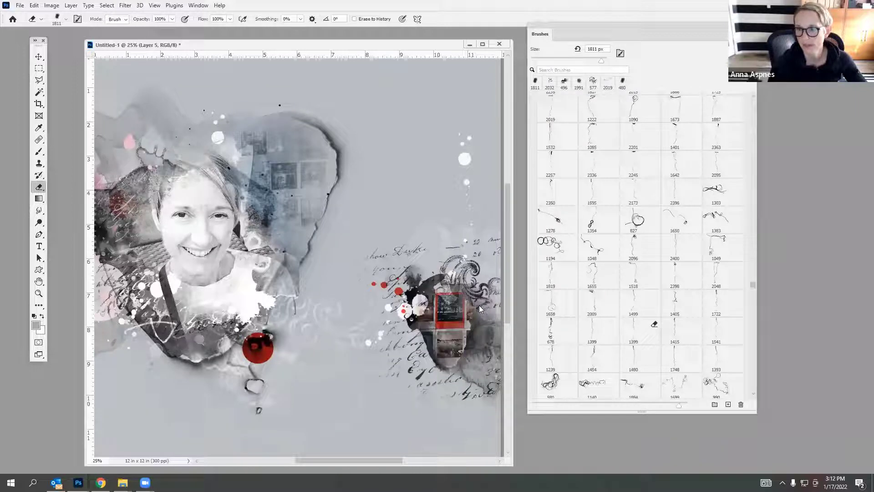
pyautogui.moveTo(754, 282); pyautogui.dragTo(755, 401)
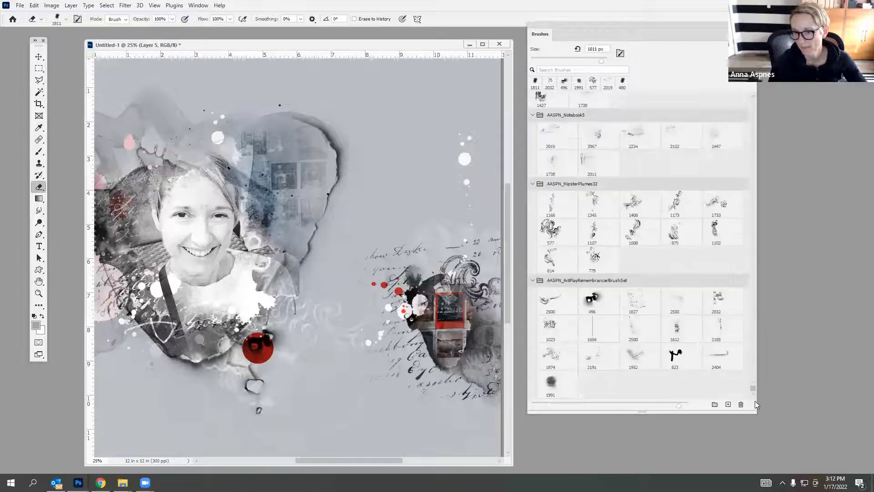
pyautogui.click(678, 358)
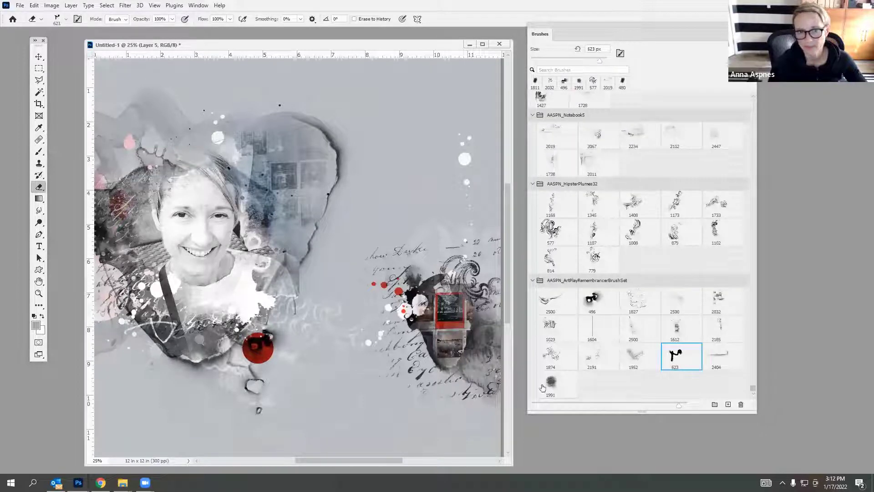
pyautogui.click(719, 354)
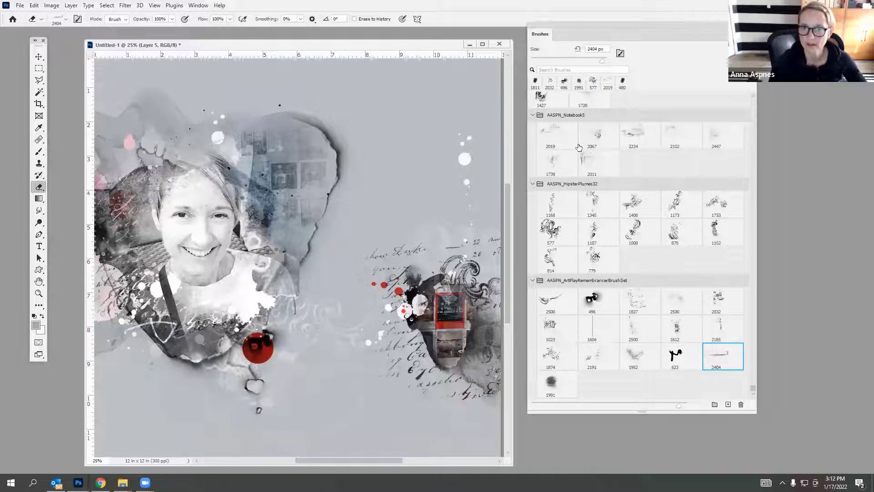
pyautogui.click(596, 49)
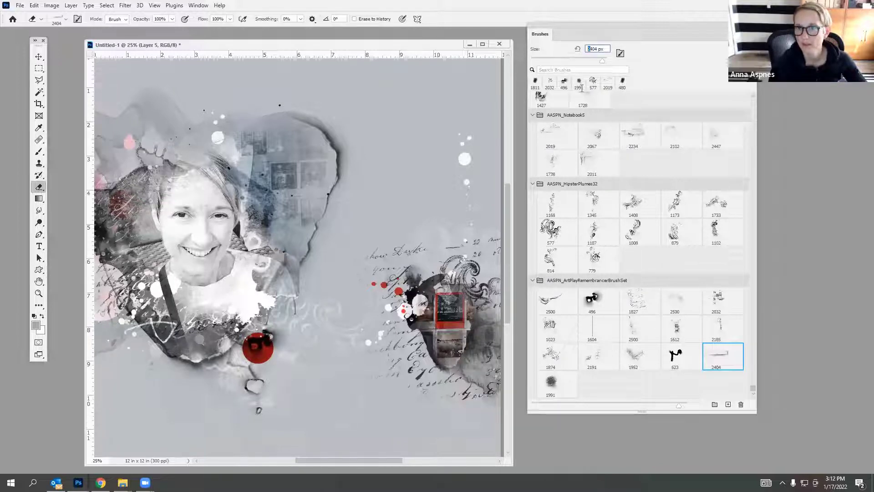
pyautogui.click(199, 6)
pyautogui.click(211, 200)
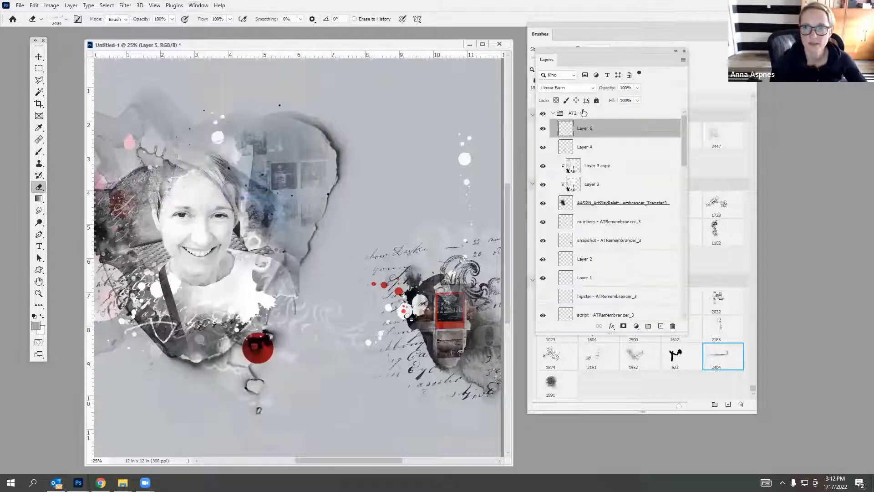
# Add a new layer above the grey brushwork and stamp the 2404 px Remembrancer brush in black below the red circle.
pyautogui.click(660, 326)
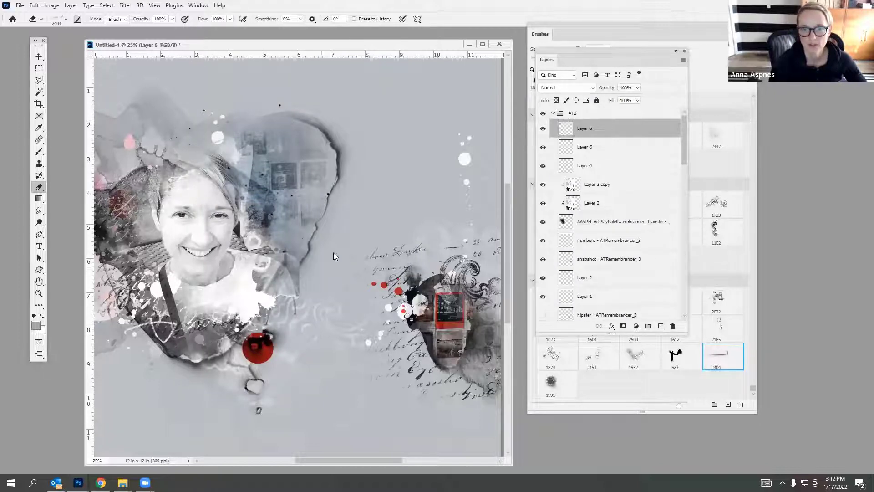
pyautogui.click(38, 153)
pyautogui.click(66, 20)
pyautogui.click(19, 103)
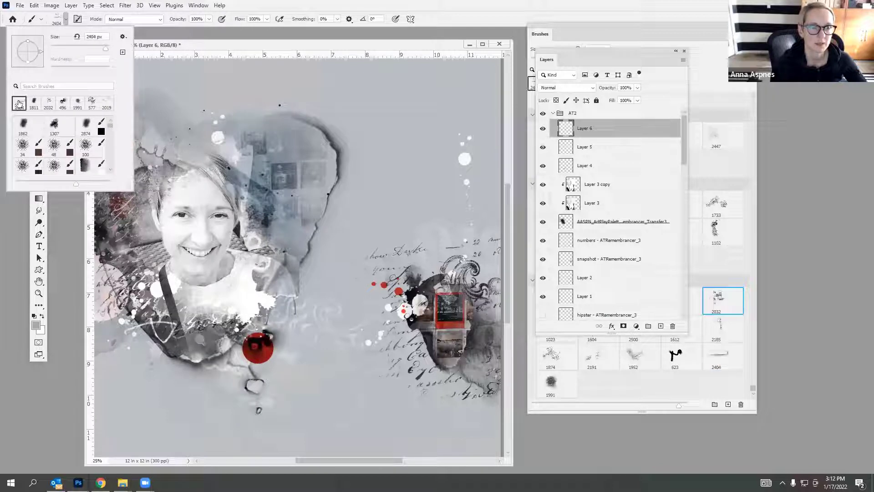
pyautogui.click(34, 315)
pyautogui.click(266, 395)
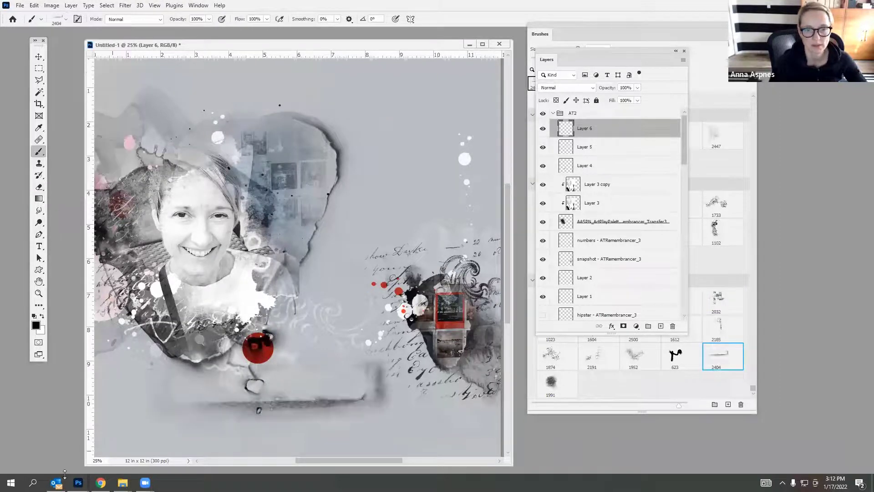
# Scale down the stamped line brushwork and position it over the script just above the red frame cluster, reaching the page's right edge.
pyautogui.click(39, 56)
pyautogui.moveTo(401, 346)
pyautogui.mouseDown()
pyautogui.moveTo(299, 377)
pyautogui.moveTo(333, 369)
pyautogui.mouseUp()
pyautogui.moveTo(300, 398)
pyautogui.mouseDown()
pyautogui.moveTo(468, 225)
pyautogui.moveTo(458, 247)
pyautogui.mouseUp()
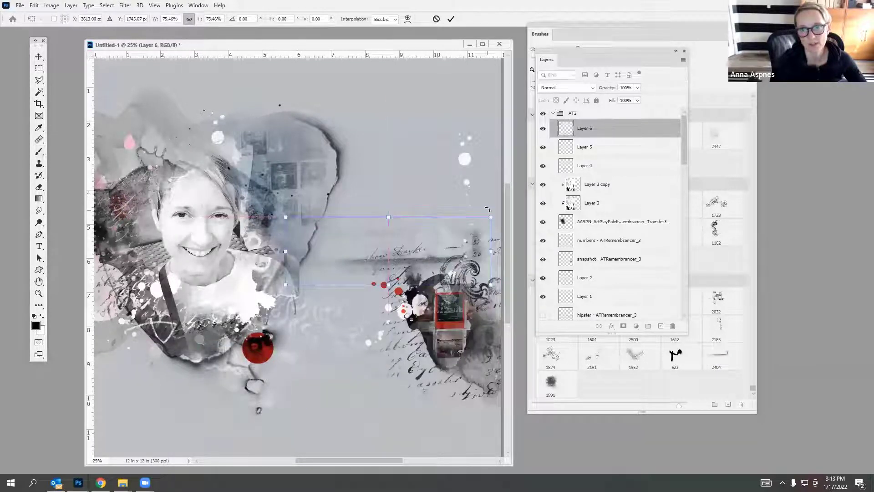
pyautogui.moveTo(501, 193); pyautogui.dragTo(492, 184)
pyautogui.moveTo(451, 223); pyautogui.dragTo(458, 210)
pyautogui.moveTo(289, 208); pyautogui.dragTo(328, 215)
pyautogui.moveTo(443, 223); pyautogui.dragTo(448, 226)
pyautogui.click(451, 19)
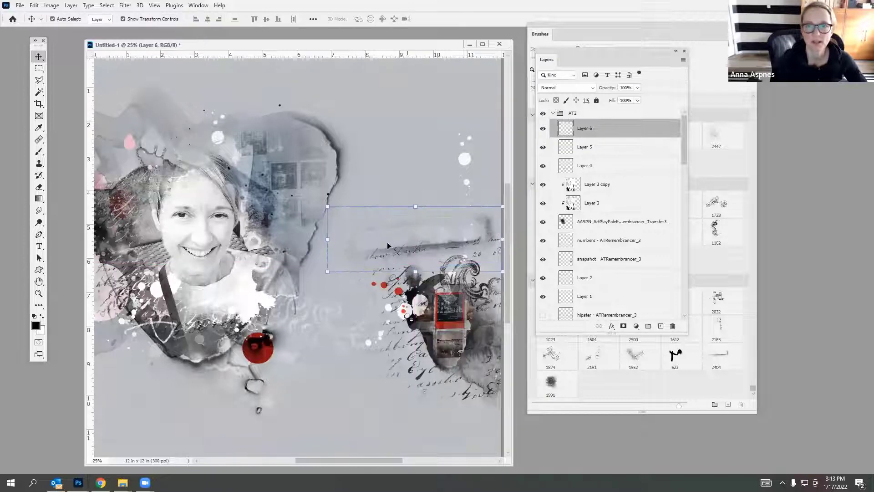
# Fill the line brushwork with sampled blue-grey 606c75, preserving transparency, and set its layer to Linear Burn.
pyautogui.click(52, 6)
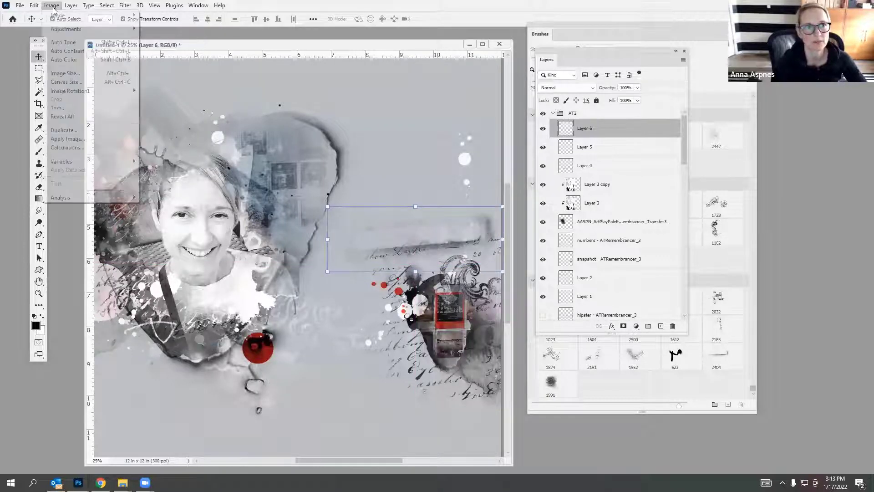
pyautogui.moveTo(34, 5)
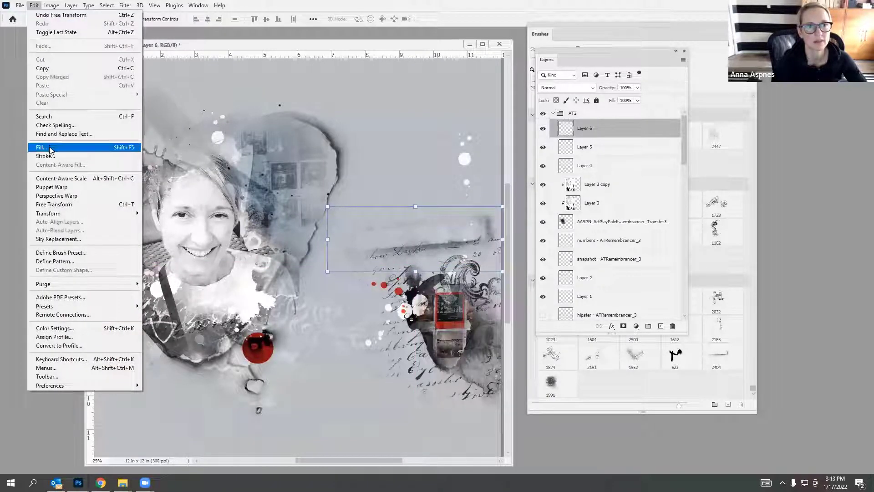
pyautogui.click(41, 147)
pyautogui.click(655, 109)
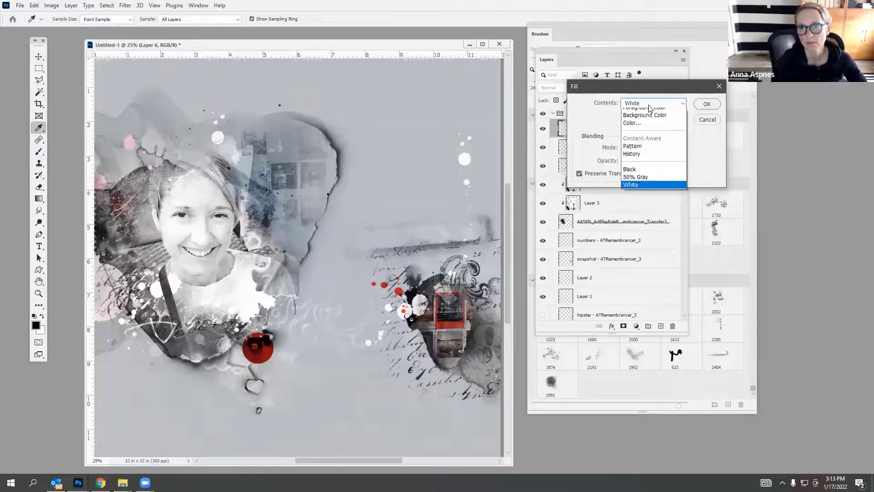
pyautogui.click(643, 129)
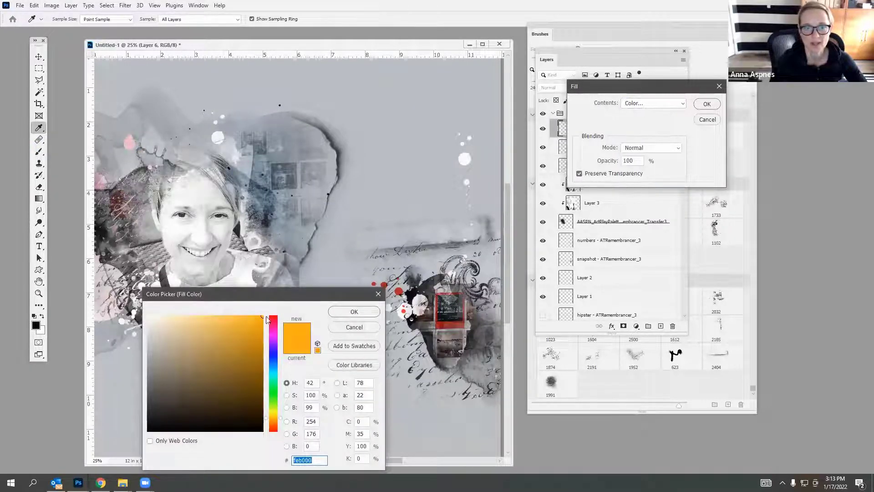
pyautogui.click(305, 205)
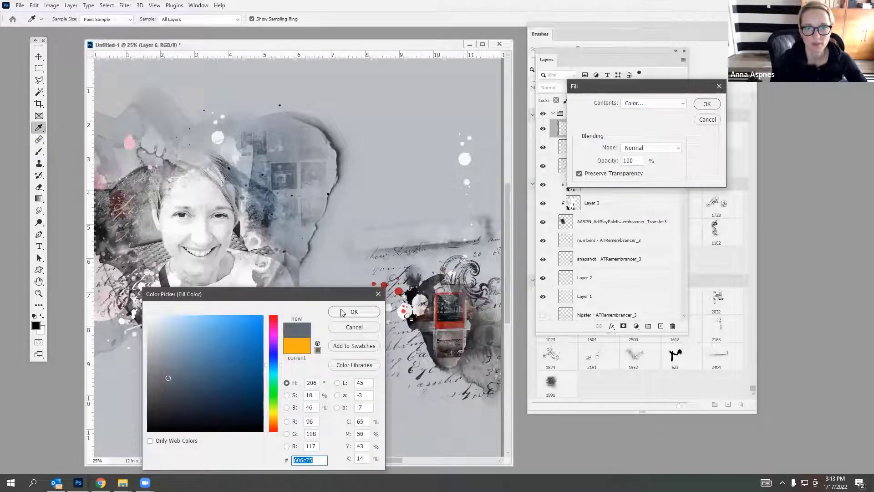
pyautogui.click(343, 313)
pyautogui.click(707, 104)
pyautogui.press('v')
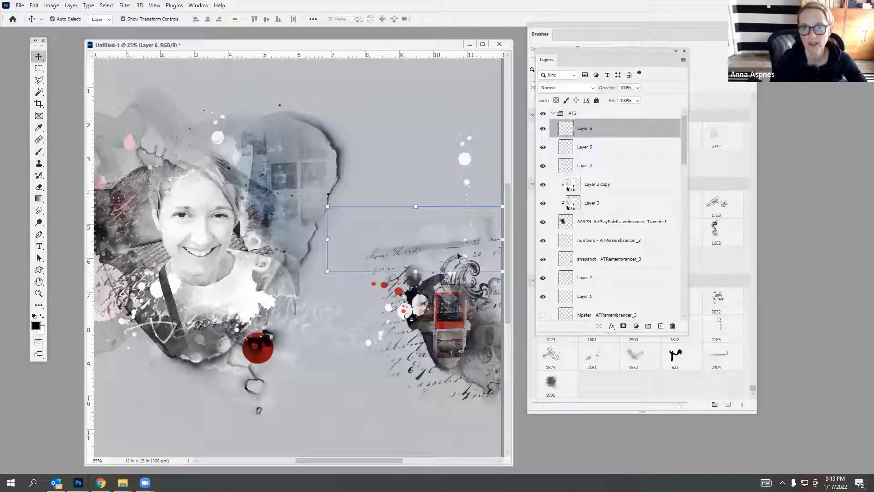
pyautogui.click(578, 89)
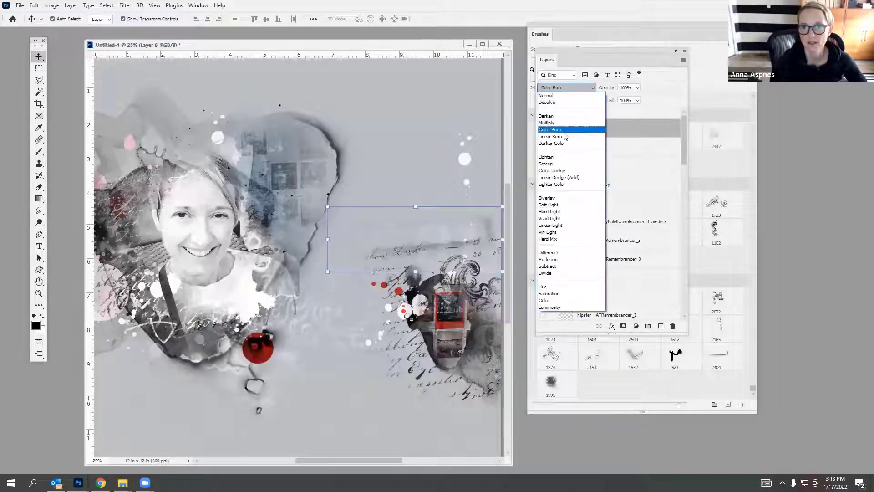
pyautogui.click(564, 137)
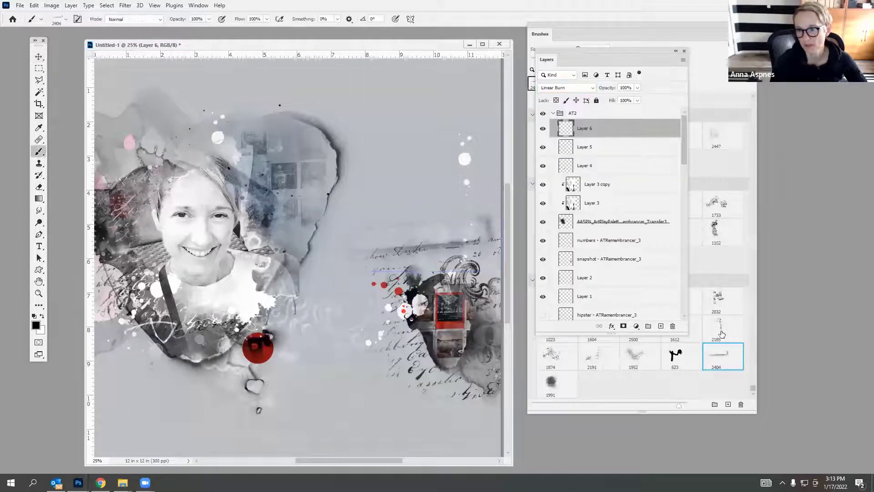
# Add a new layer and stamp the 2500 px Remembrancer numbers brush in black above the script text.
pyautogui.click(705, 335)
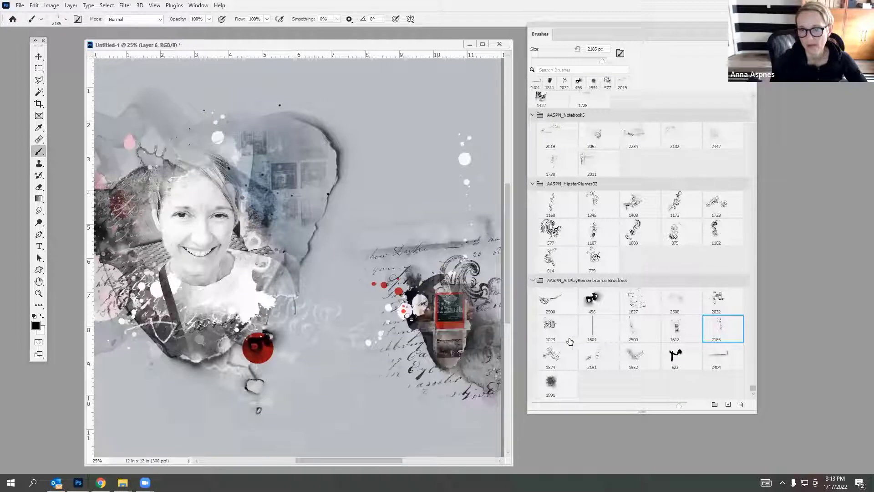
pyautogui.click(669, 305)
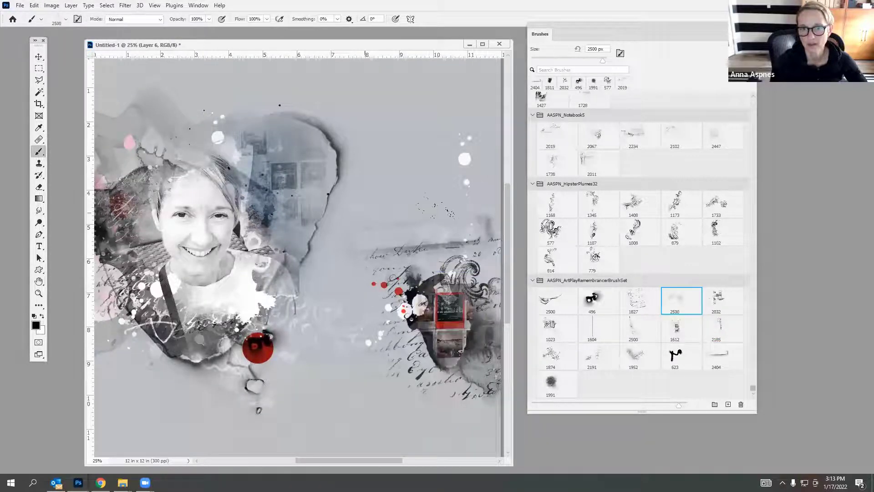
pyautogui.moveTo(545, 30)
pyautogui.mouseDown()
pyautogui.moveTo(637, 114)
pyautogui.moveTo(614, 90)
pyautogui.mouseUp()
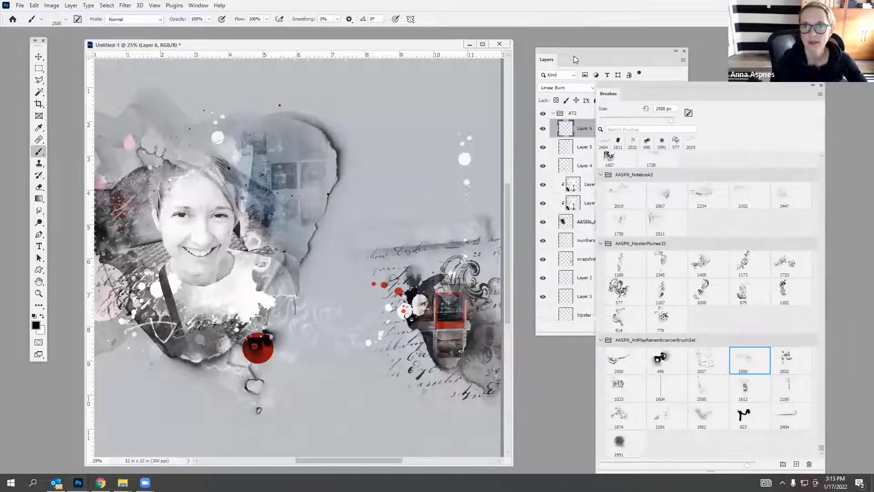
pyautogui.click(629, 274)
pyautogui.click(660, 326)
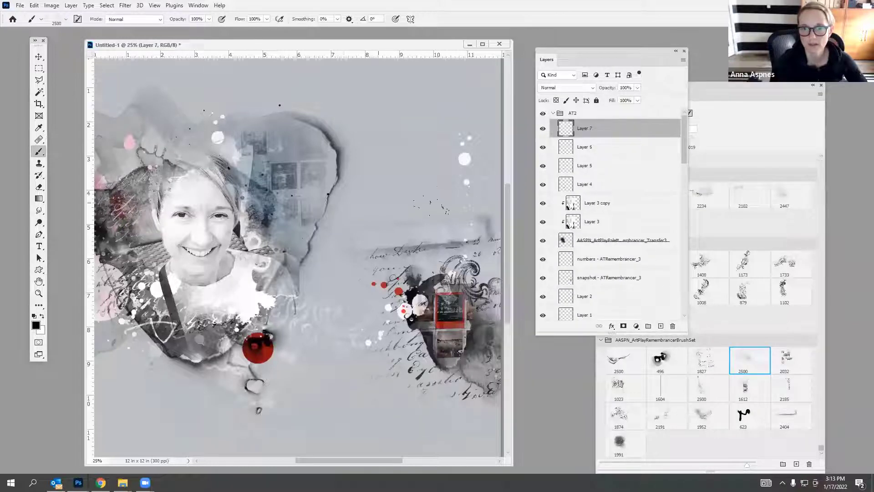
pyautogui.click(409, 209)
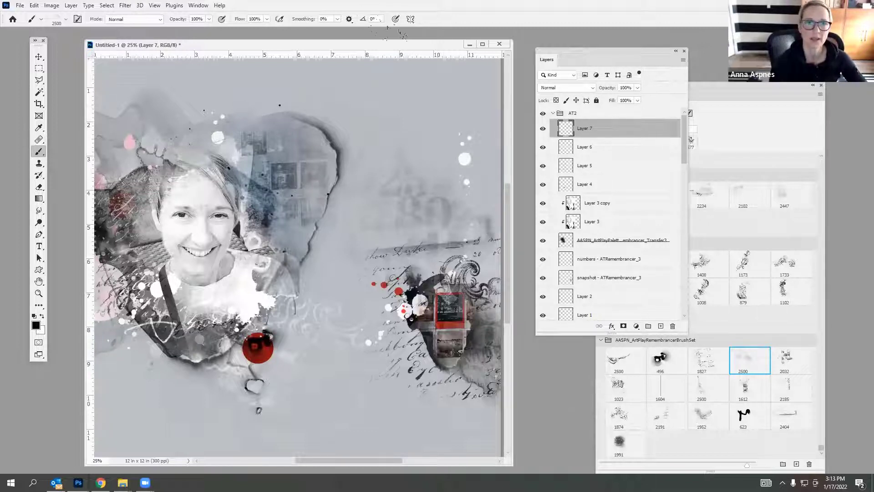
pyautogui.moveTo(324, 44); pyautogui.dragTo(315, 37)
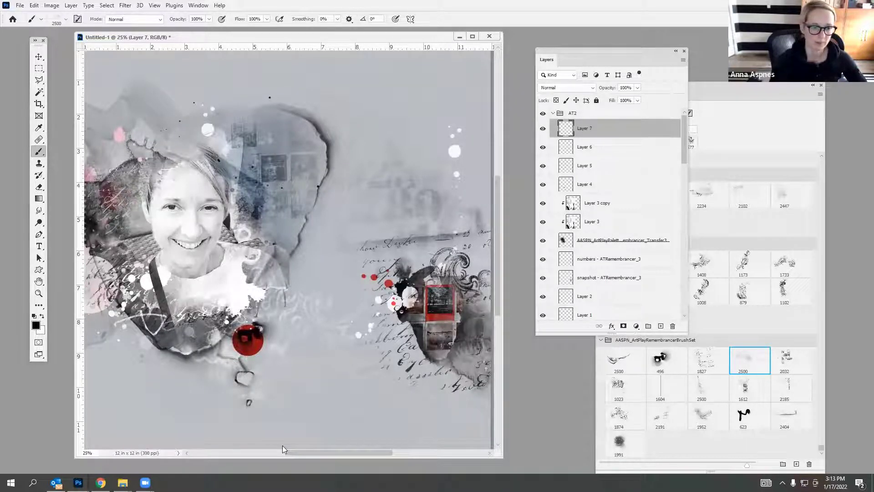
# Switch to File Explorer and open the Memories WordART Mix No 2 folder inside the Remembrancer folder.
pyautogui.click(123, 482)
pyautogui.click(114, 438)
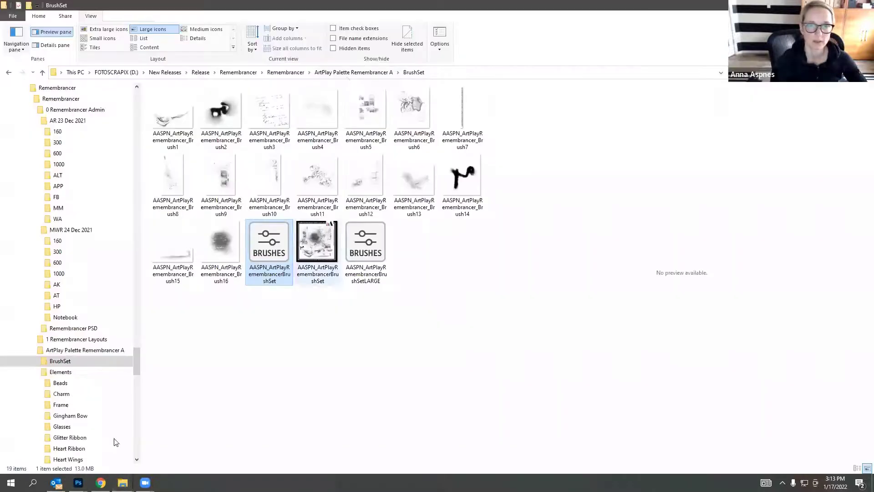
pyautogui.click(354, 72)
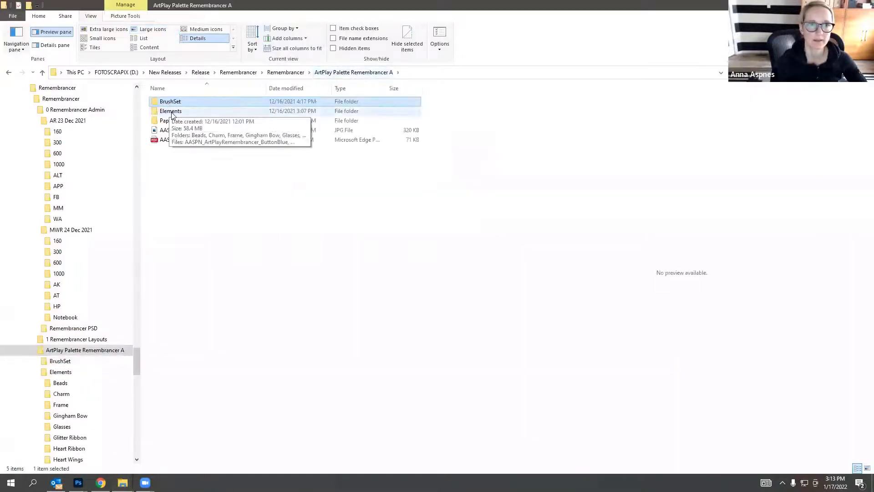
pyautogui.click(286, 72)
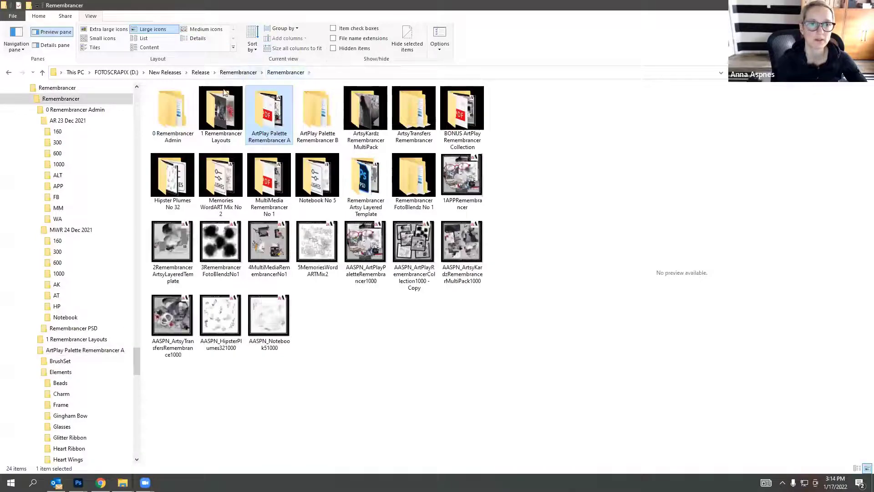
pyautogui.doubleClick(221, 180)
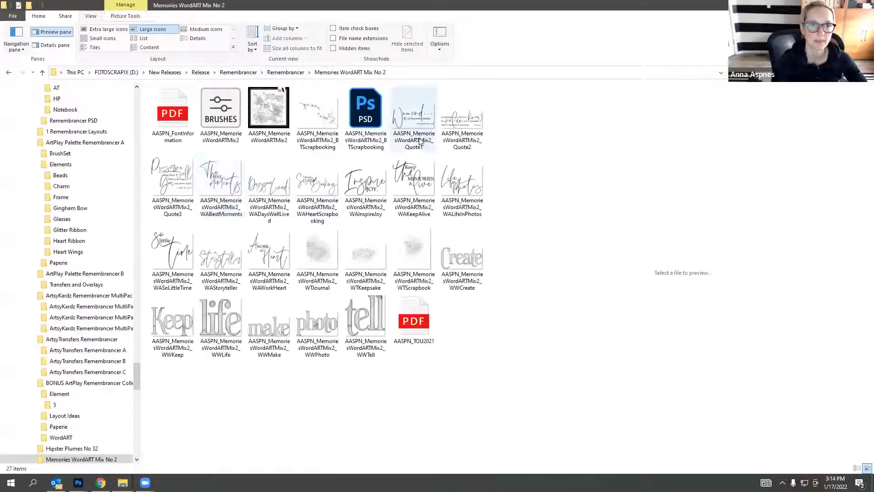
# Preview several word art files and place WAInspireJoy at 100% in the Photoshop layout, between the portrait and the red frame cluster.
pyautogui.click(181, 246)
pyautogui.click(235, 196)
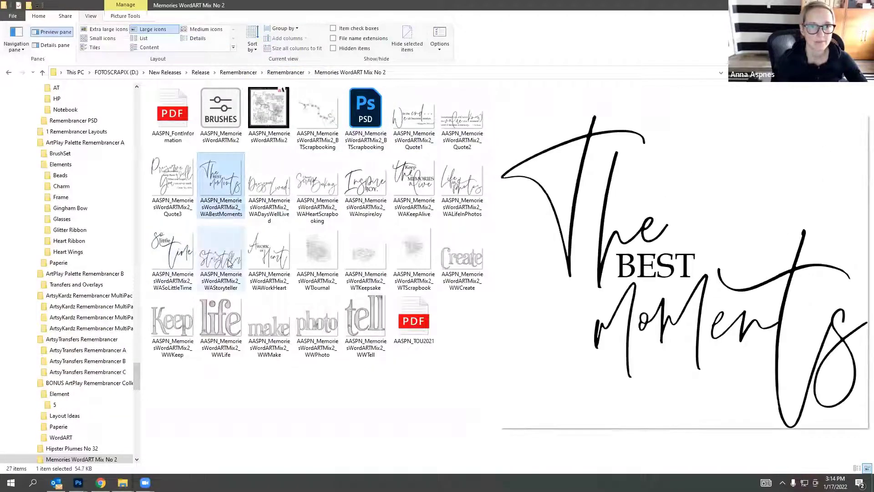
pyautogui.click(229, 263)
pyautogui.click(372, 189)
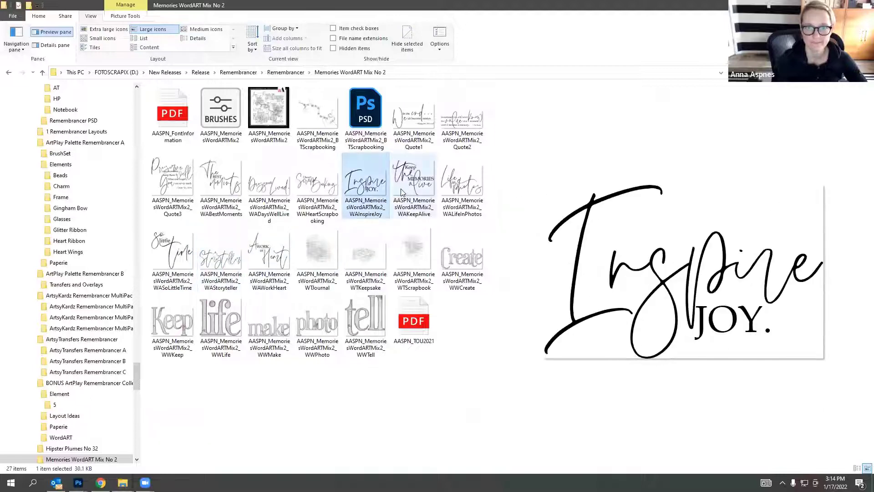
pyautogui.moveTo(78, 483)
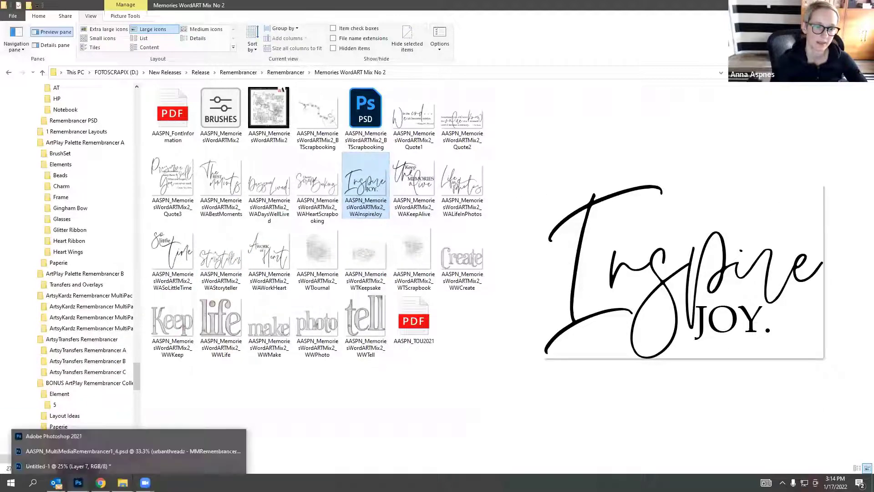
pyautogui.moveTo(78, 480); pyautogui.dragTo(349, 293)
pyautogui.press('Return')
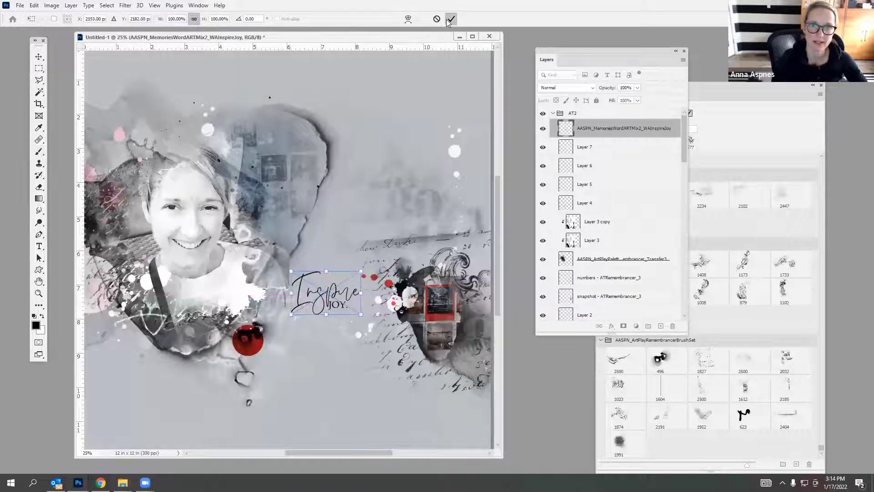
pyautogui.press('b')
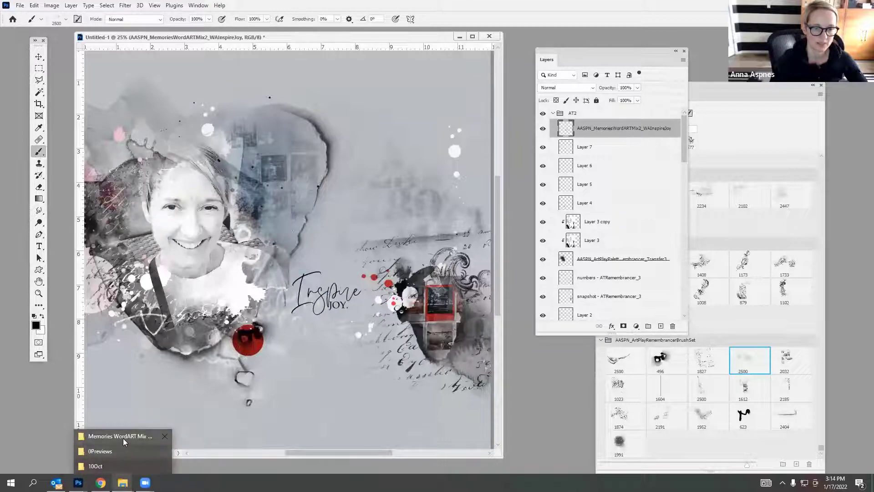
# Place the WWCreate word art from the Memories WordART Mix No 2 folder in the Photoshop layout, directly below the Inspire Joy word art.
pyautogui.click(120, 436)
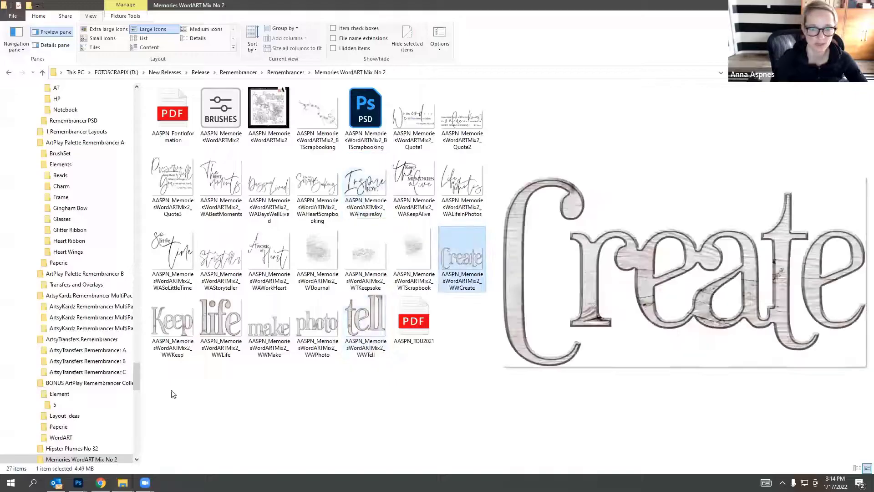
pyautogui.moveTo(78, 482)
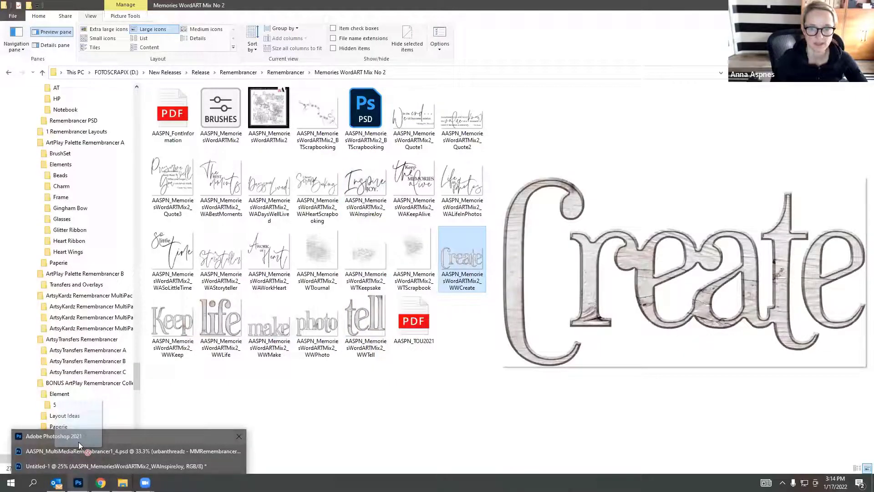
pyautogui.click(79, 442)
pyautogui.moveTo(263, 255)
pyautogui.mouseDown()
pyautogui.moveTo(314, 225)
pyautogui.moveTo(337, 271)
pyautogui.moveTo(332, 322)
pyautogui.moveTo(321, 321)
pyautogui.moveTo(339, 321)
pyautogui.mouseUp()
pyautogui.click(452, 19)
pyautogui.click(750, 360)
# Add a drop shadow layer style to the WWCreate word art layer.
pyautogui.click(71, 5)
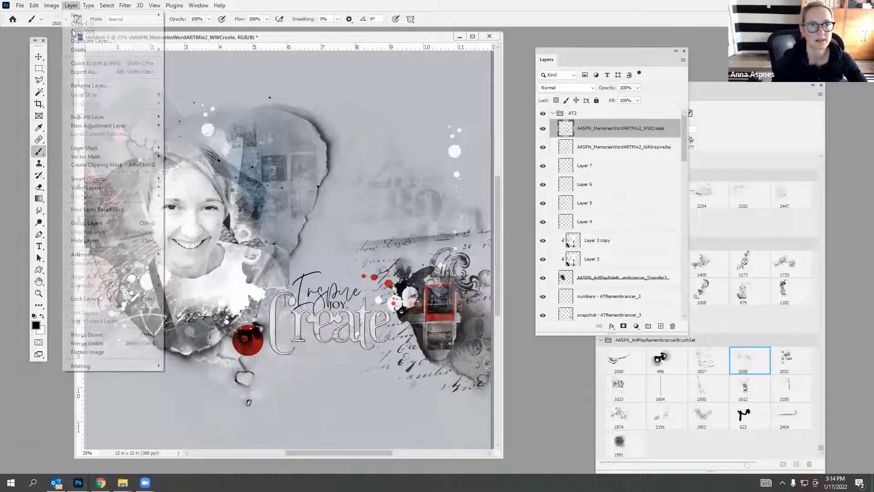
pyautogui.moveTo(97, 95)
pyautogui.click(189, 180)
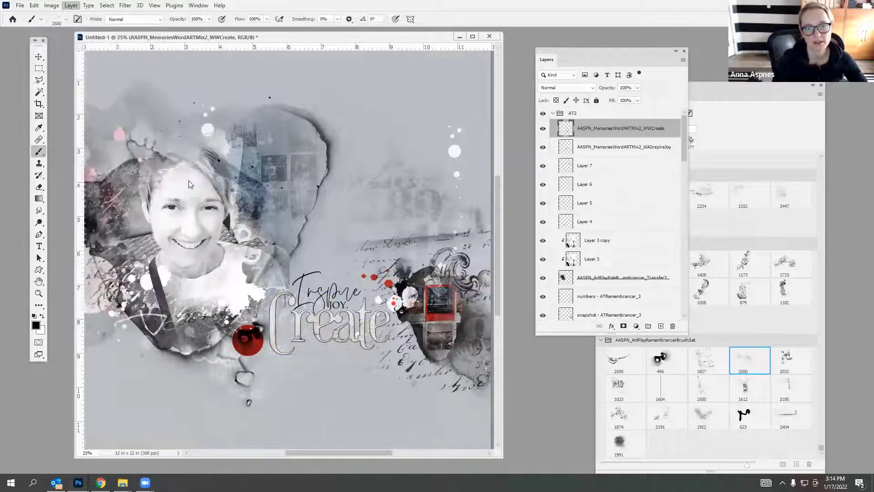
pyautogui.click(666, 162)
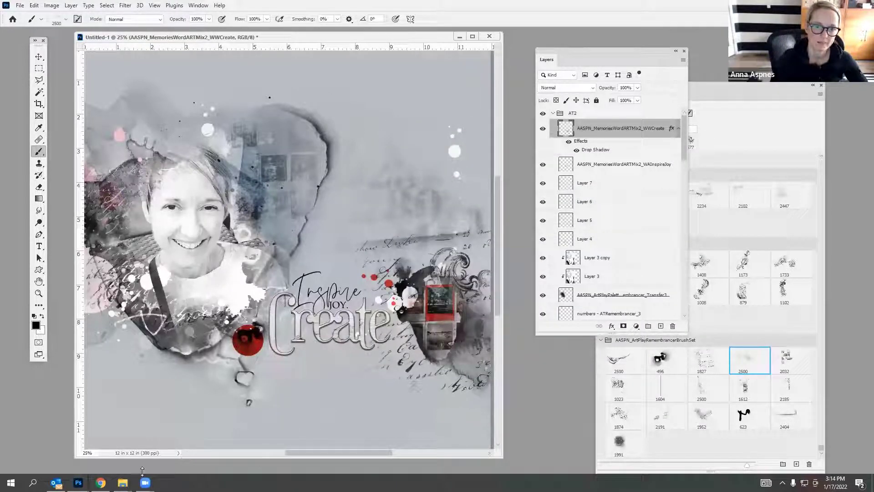
# Place the WTScrapbook dictionary text from the word art folder at 100% in the Photoshop layout, over the Create word art.
pyautogui.moveTo(122, 483)
pyautogui.click(127, 438)
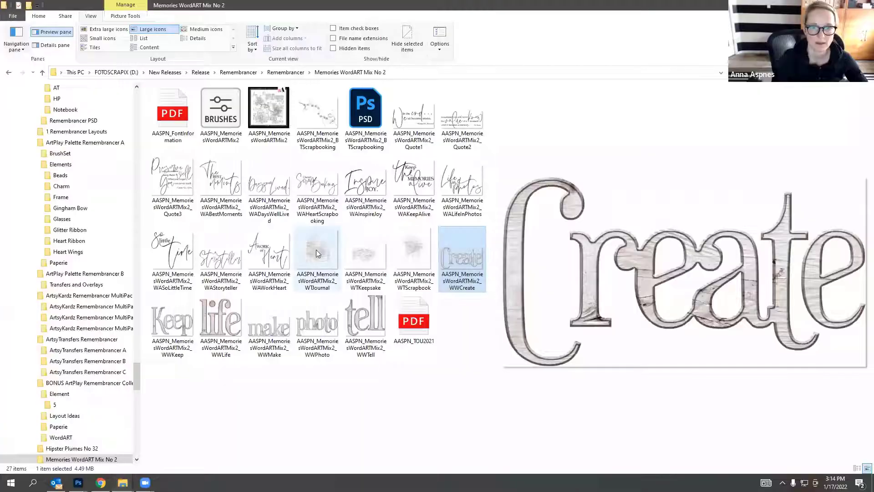
pyautogui.click(317, 254)
pyautogui.click(412, 253)
pyautogui.moveTo(412, 255); pyautogui.dragTo(237, 397)
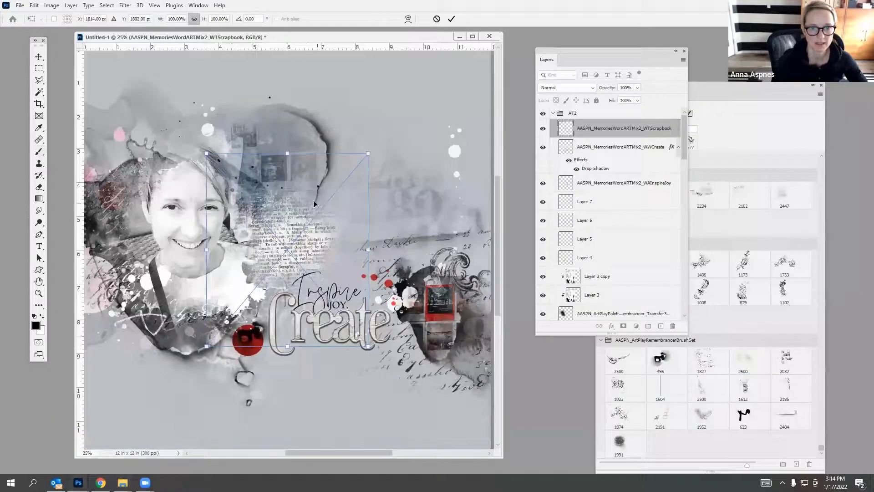
pyautogui.moveTo(315, 204); pyautogui.dragTo(324, 276)
pyautogui.click(451, 21)
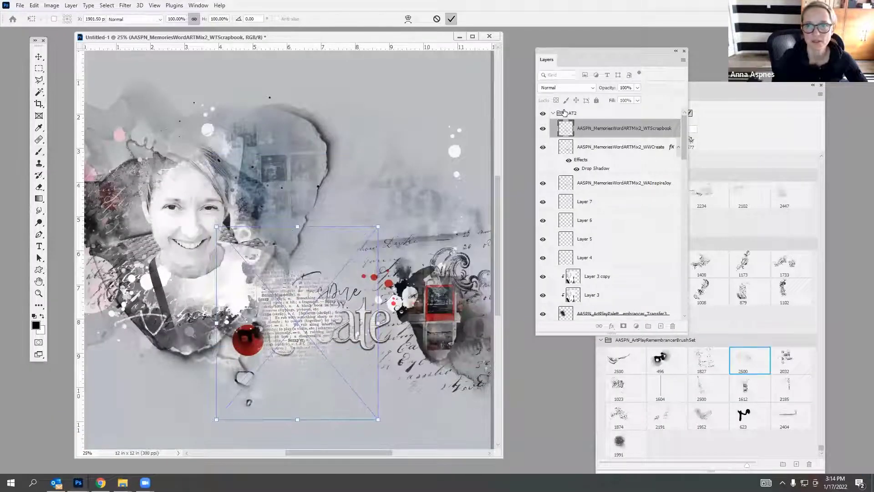
# Move the WTScrapbook layer below the WAInspireJoy layer and shift the text up beside the portrait's shoulder.
pyautogui.moveTo(567, 128); pyautogui.dragTo(581, 191)
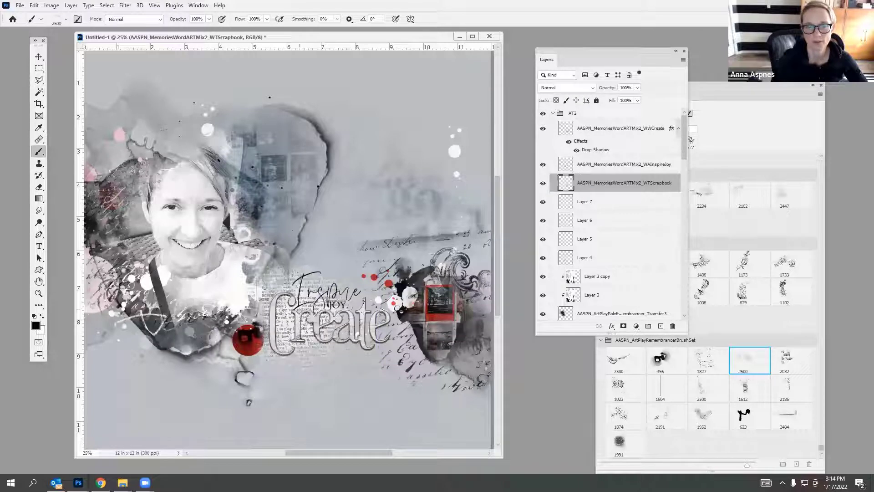
pyautogui.click(38, 57)
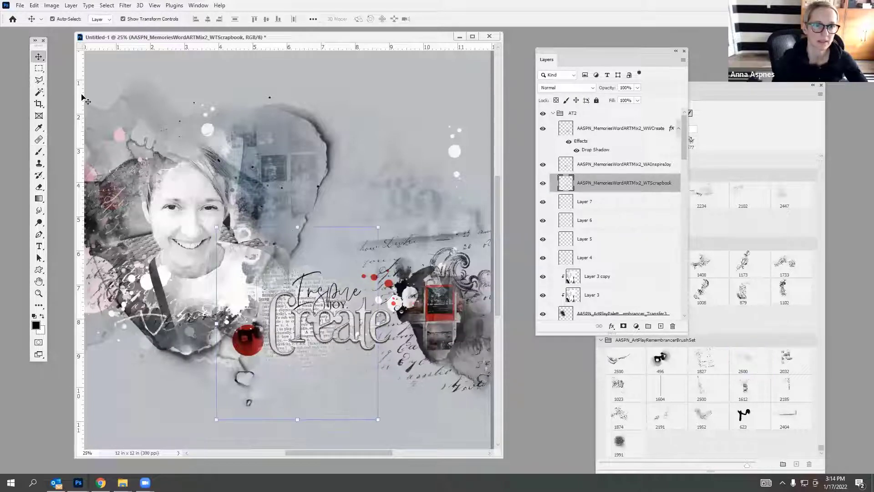
pyautogui.moveTo(282, 308); pyautogui.dragTo(254, 268)
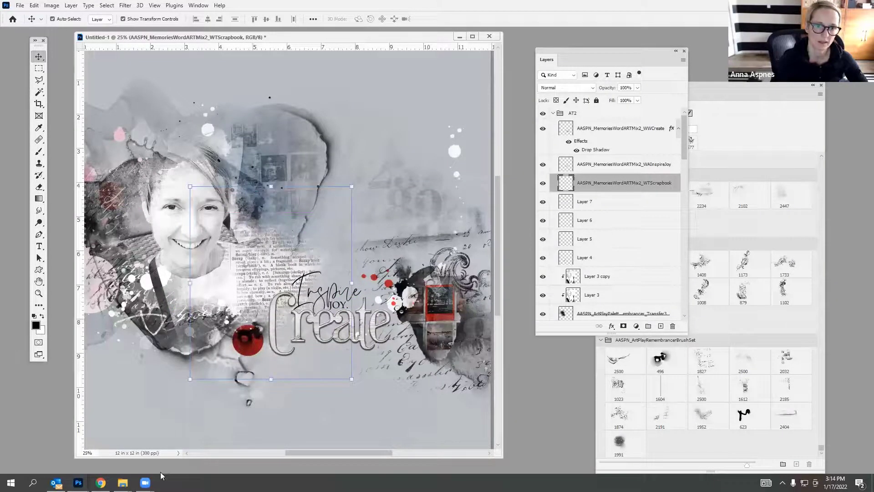
# Switch to File Explorer, preview the bead-letter scrapbook word art, and open its layered BTScrapbooking PSD in Photoshop.
pyautogui.moveTo(122, 482)
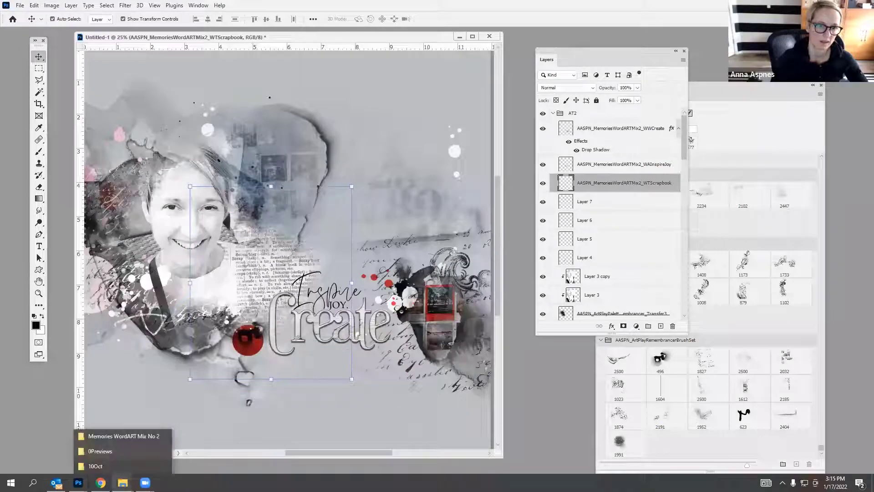
pyautogui.click(120, 436)
pyautogui.click(317, 114)
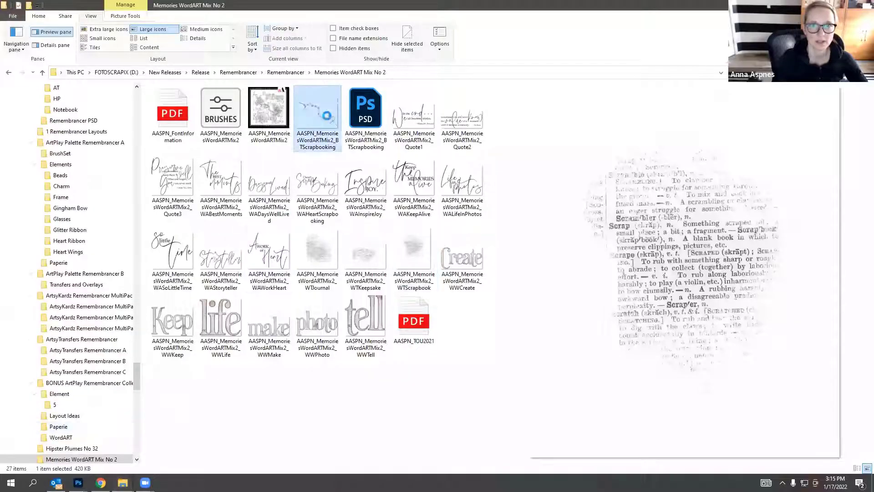
pyautogui.click(360, 118)
pyautogui.click(315, 119)
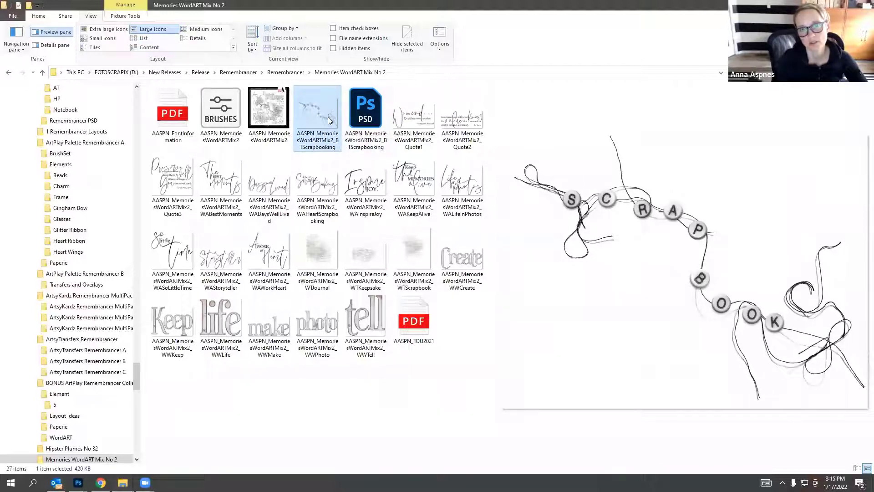
pyautogui.click(369, 120)
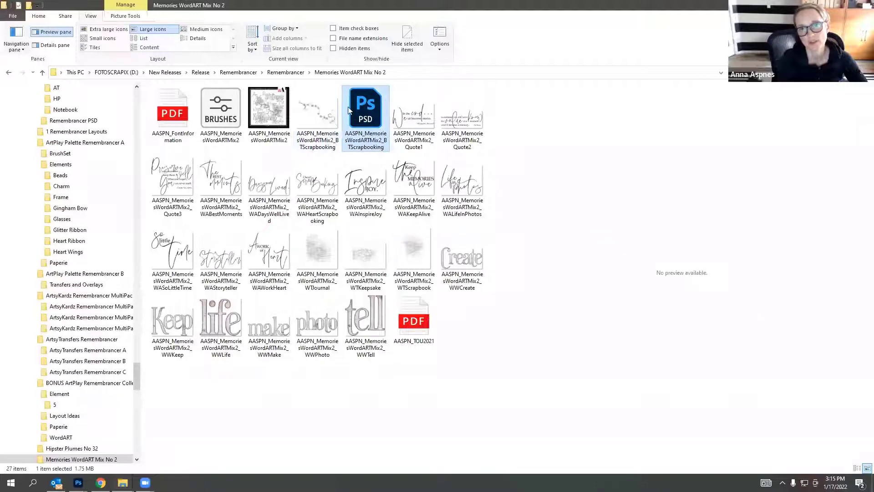
pyautogui.moveTo(349, 110); pyautogui.dragTo(503, 58)
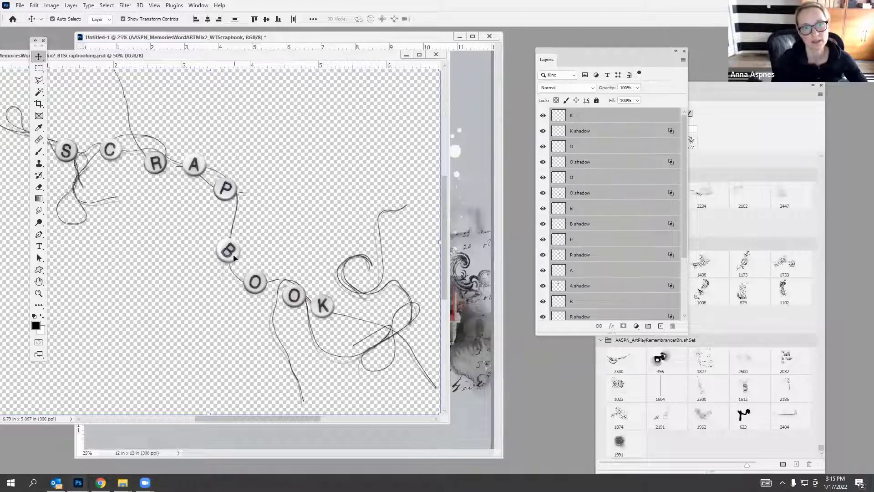
# Hide the K, both O and B letter layers and their shadow layers in the BTScrapbooking document.
pyautogui.click(583, 191)
pyautogui.moveTo(543, 208); pyautogui.dragTo(537, 131)
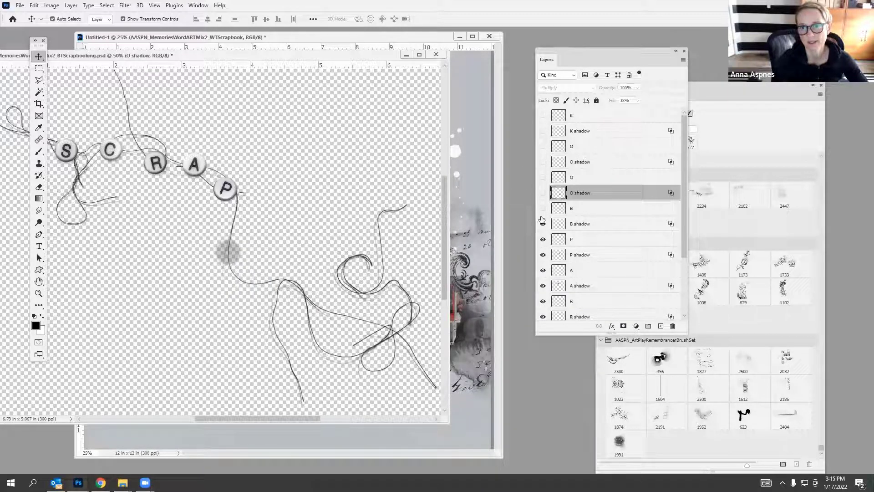
pyautogui.click(234, 251)
pyautogui.click(543, 224)
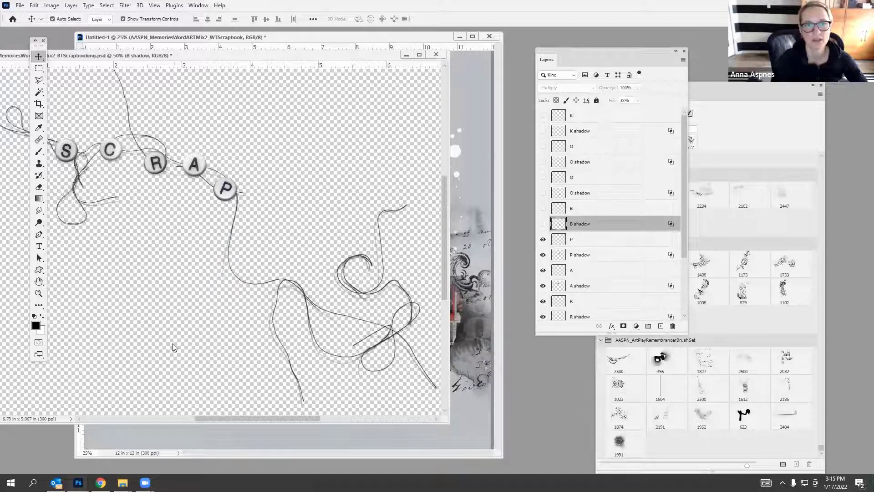
pyautogui.scroll(-1, 688, 219)
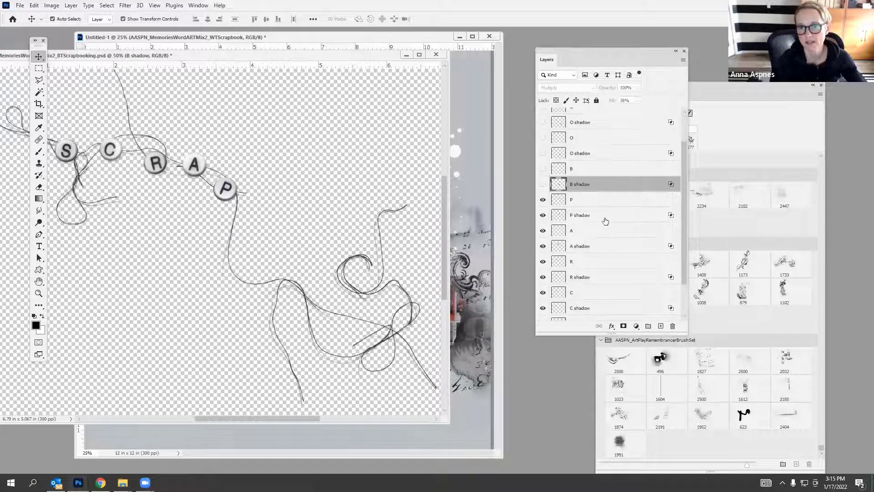
# Copy the layers from P down to urbanthreadz into the layout over the portrait's lower part, and put them at the top of the AT2 group.
pyautogui.click(605, 224)
pyautogui.scroll(-3, 687, 260)
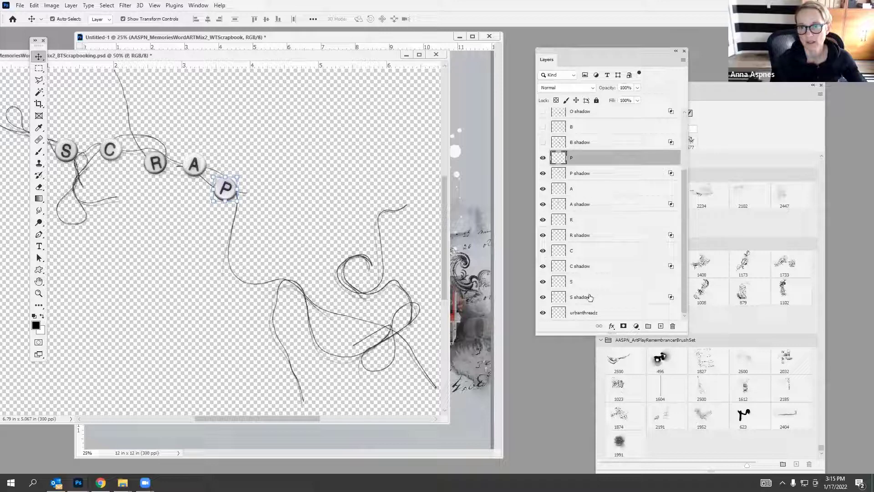
pyautogui.keyDown('shift'); pyautogui.click(586, 313); pyautogui.keyUp('shift')
pyautogui.moveTo(262, 55); pyautogui.dragTo(323, 251)
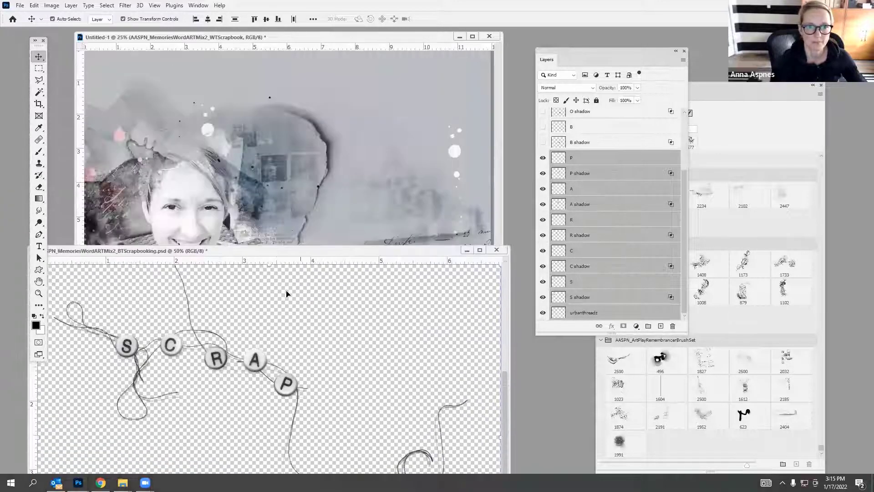
pyautogui.moveTo(258, 361); pyautogui.dragTo(186, 276)
pyautogui.scroll(3, 685, 129)
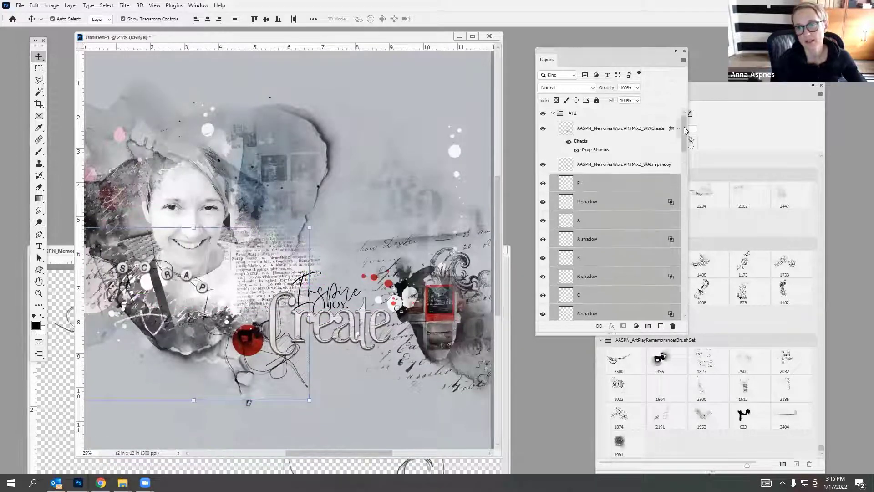
pyautogui.scroll(-3, 569, 182)
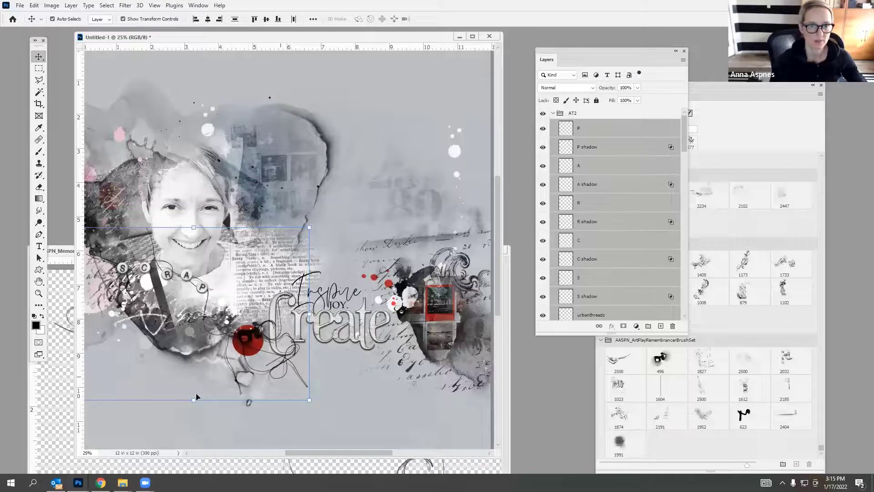
# Switch to File Explorer, browse to subfolder 4 of MultiMedia Remembrancer No 1, and open AASPN_MultiMediaRemembrancer1_4 in Photoshop.
pyautogui.click(123, 483)
pyautogui.click(115, 434)
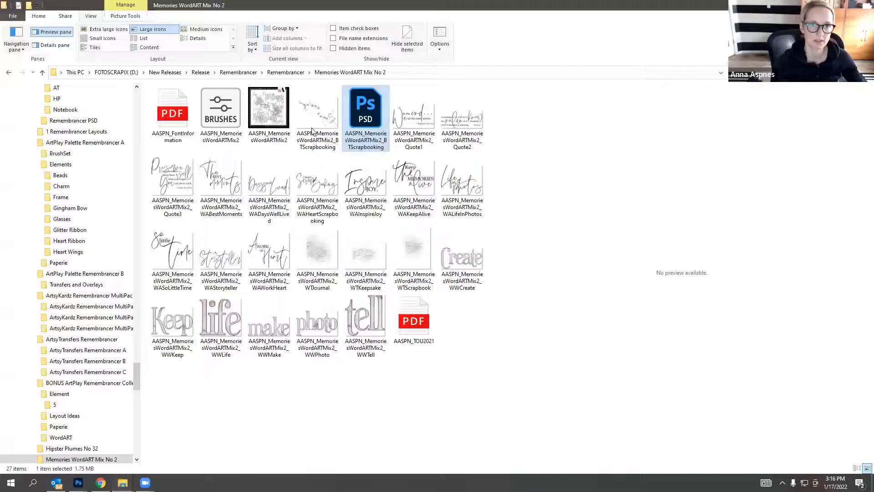
pyautogui.click(280, 73)
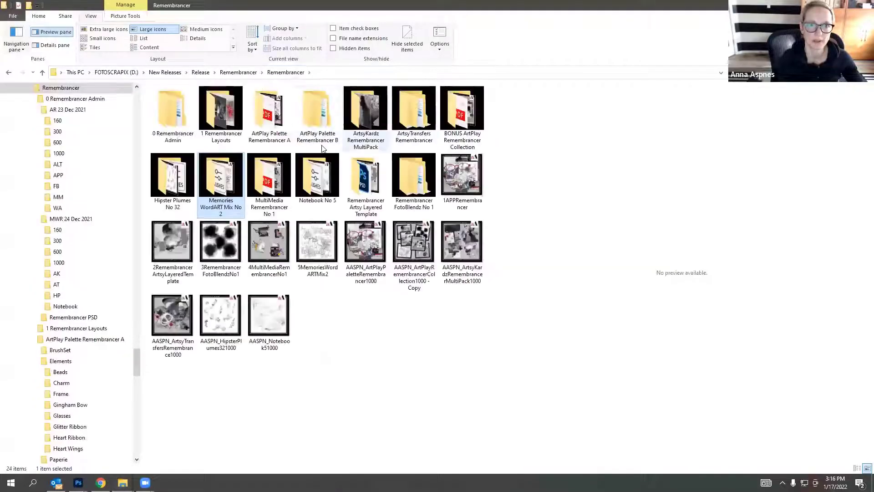
pyautogui.doubleClick(262, 178)
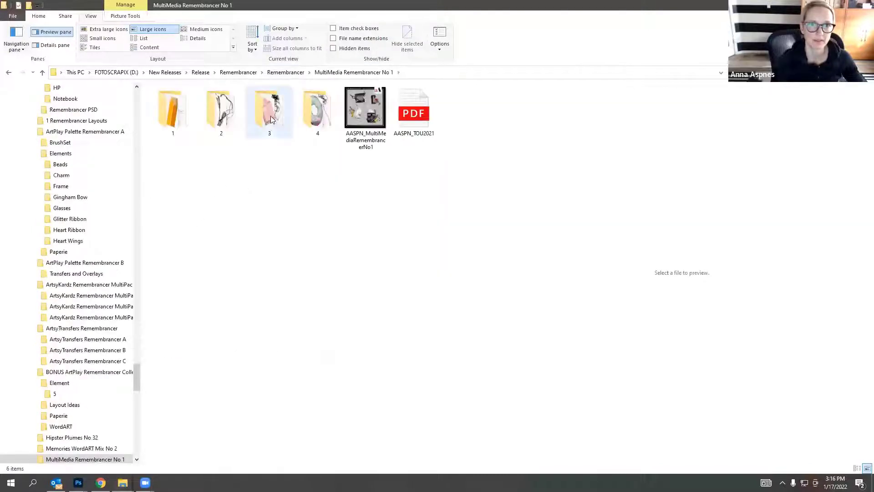
pyautogui.doubleClick(274, 122)
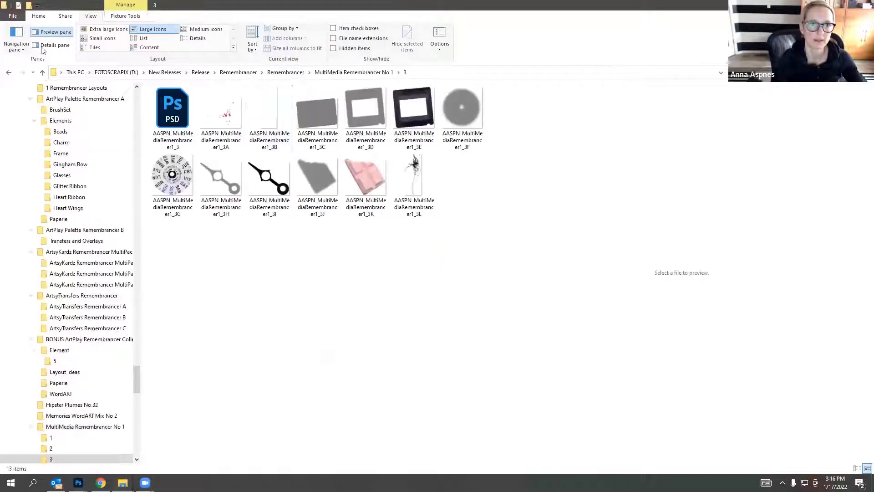
pyautogui.click(10, 74)
pyautogui.doubleClick(317, 114)
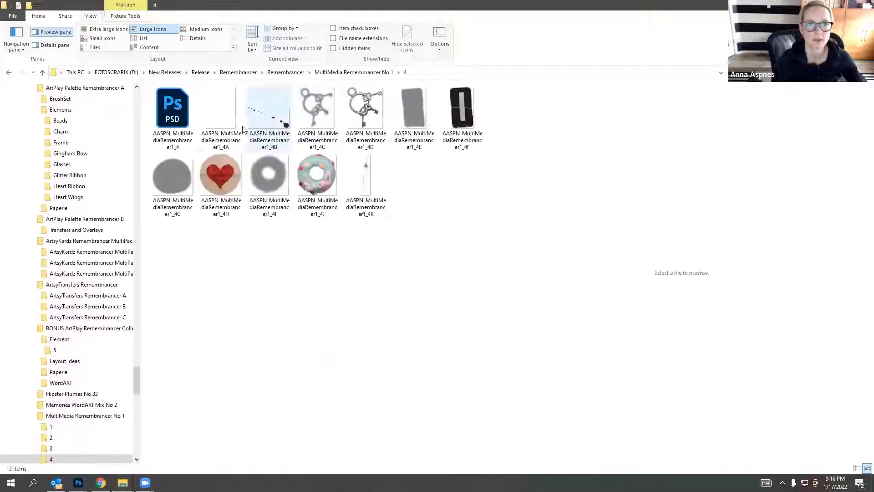
pyautogui.moveTo(178, 119); pyautogui.dragTo(64, 59)
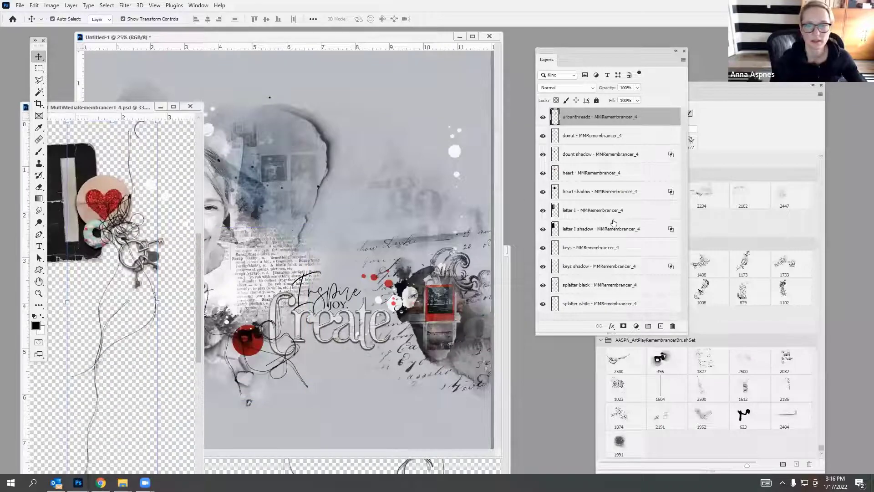
# Hide the urbanthreadz layer in the MultiMedia document to expose the donut, heart and keys elements.
pyautogui.click(587, 136)
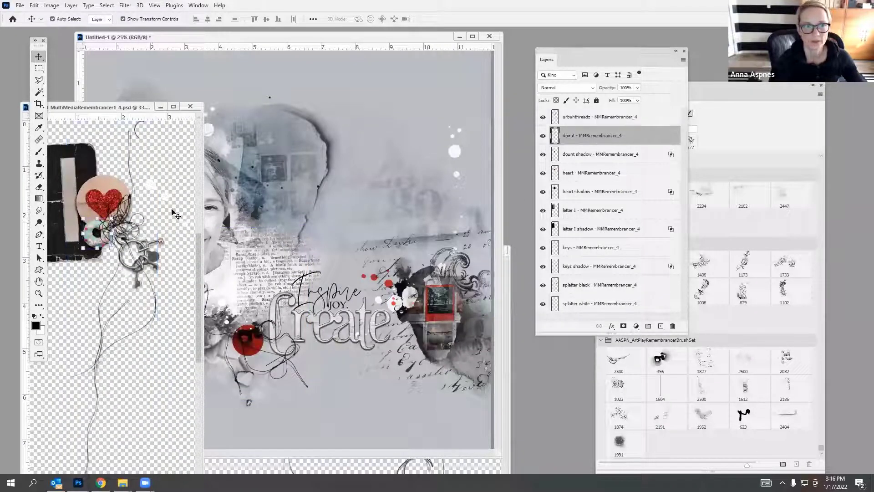
pyautogui.click(543, 117)
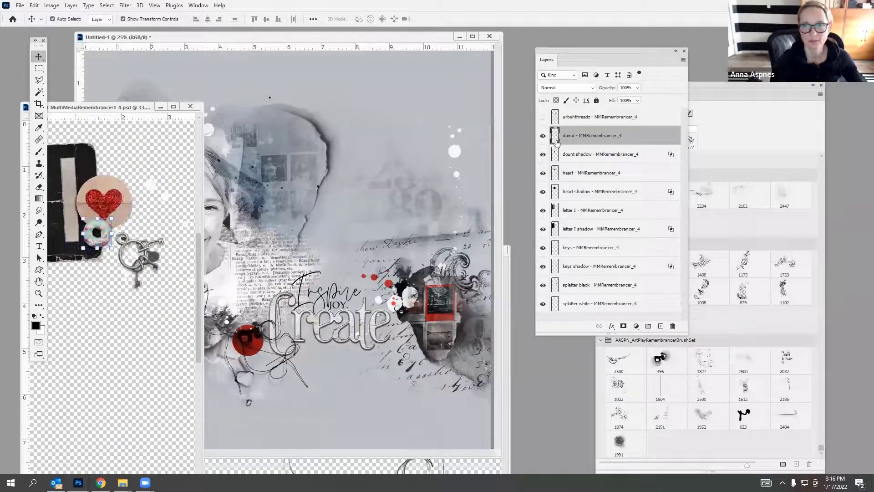
pyautogui.click(587, 118)
pyautogui.click(584, 175)
pyautogui.click(568, 192)
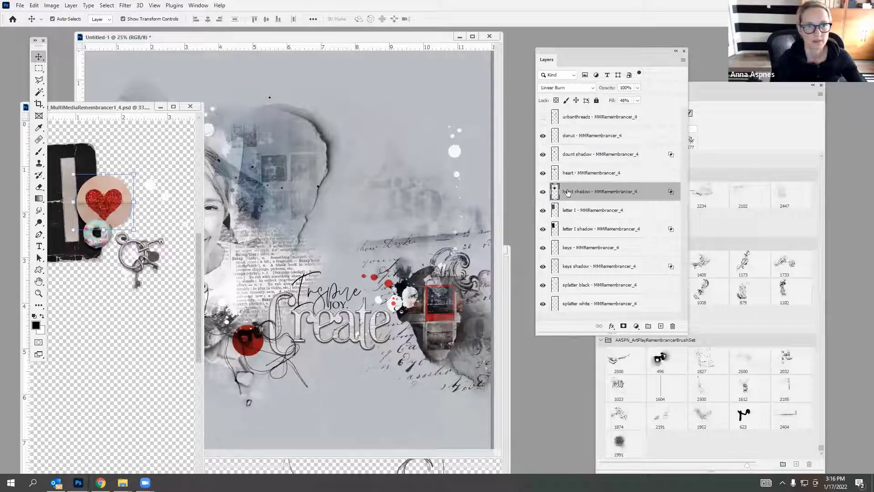
# Copy the keys and keys shadow layers into the layout, on the thread tangle below the Create word art.
pyautogui.click(147, 260)
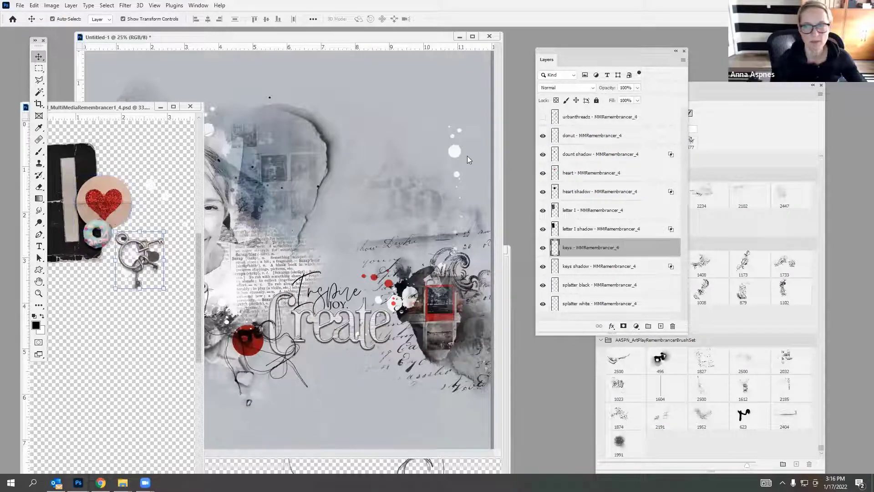
pyautogui.keyDown('shift'); pyautogui.click(572, 268); pyautogui.keyUp('shift')
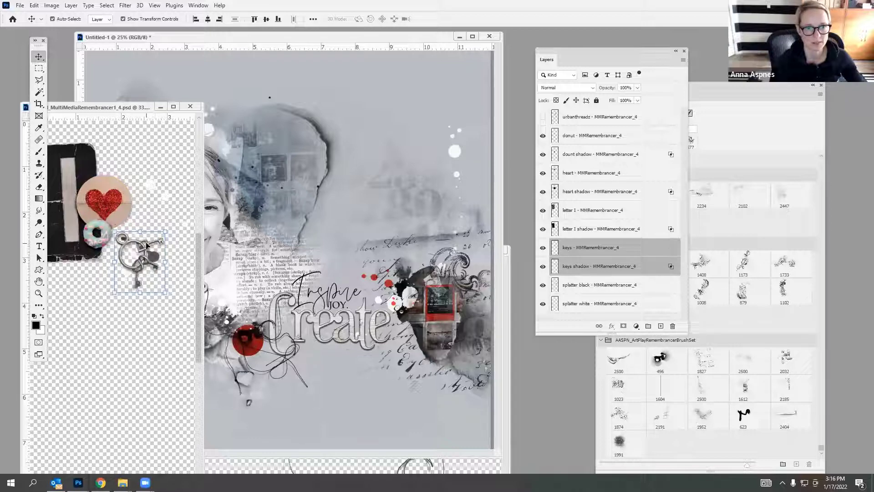
pyautogui.moveTo(147, 246); pyautogui.dragTo(290, 358)
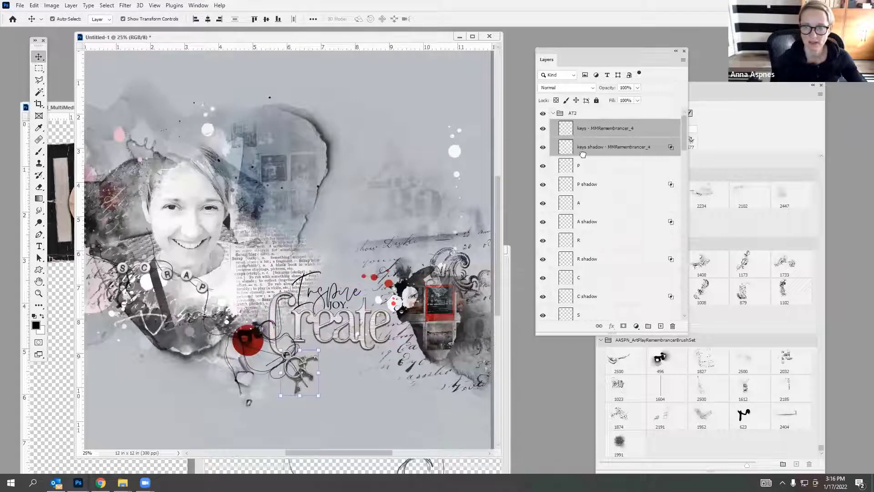
# Move the keys and keys shadow layers below urbanthreadz in the layout, and hide both keys layers in the MultiMedia document.
pyautogui.moveTo(583, 155); pyautogui.dragTo(591, 228)
pyautogui.click(67, 201)
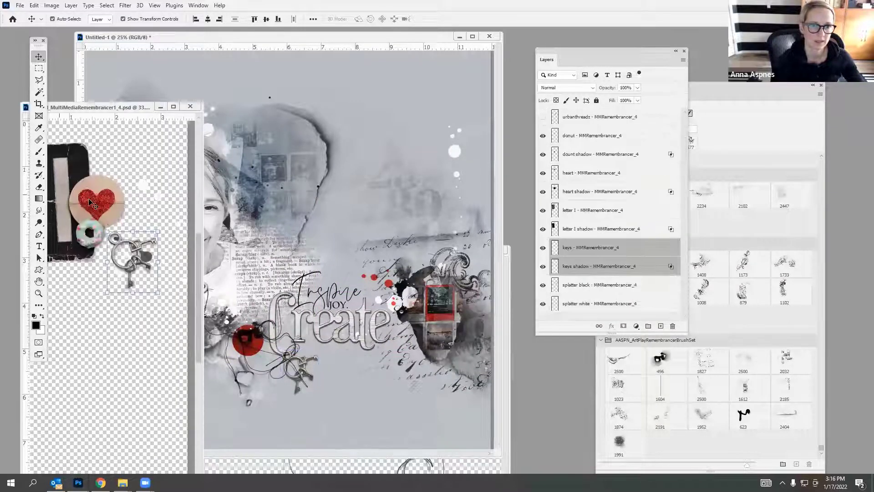
pyautogui.click(543, 248)
pyautogui.click(543, 266)
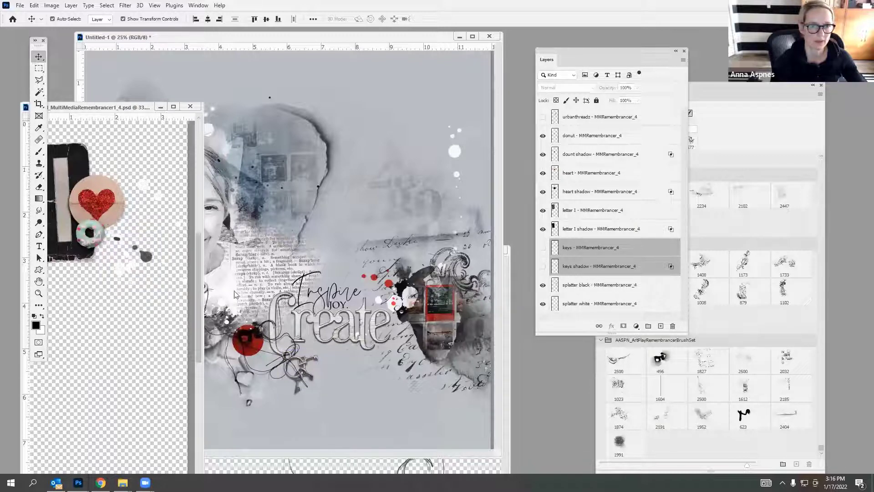
# Copy the donut, heart and letter I layers with their shadows into the layout, between the portrait and the Create word art.
pyautogui.click(576, 290)
pyautogui.click(648, 223)
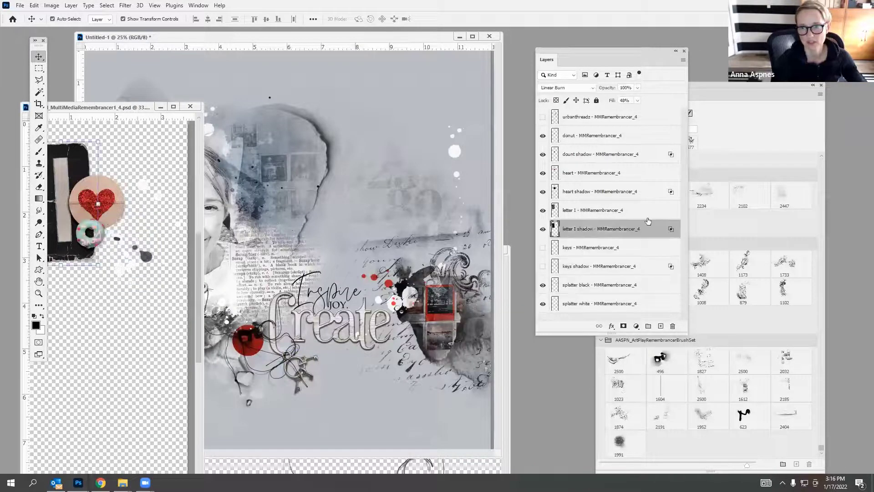
pyautogui.keyDown('shift'); pyautogui.click(573, 120); pyautogui.keyUp('shift')
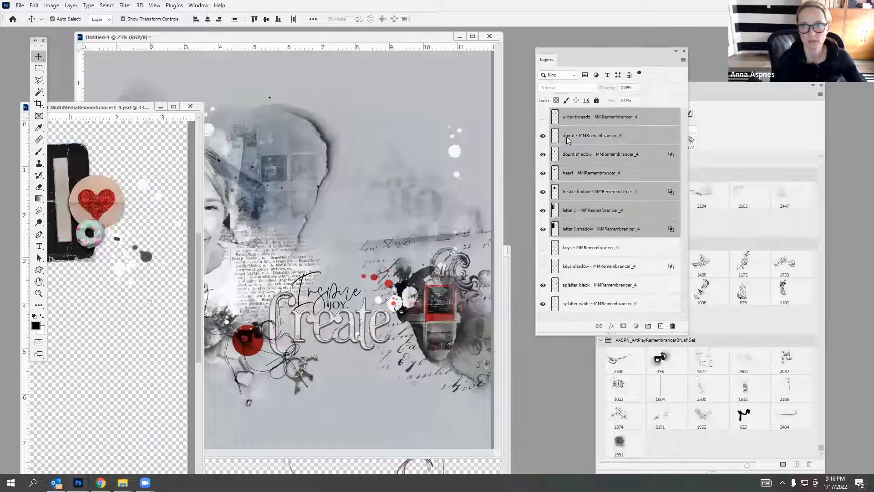
pyautogui.keyDown('shift'); pyautogui.click(572, 136); pyautogui.keyUp('shift')
pyautogui.moveTo(71, 190); pyautogui.dragTo(257, 281)
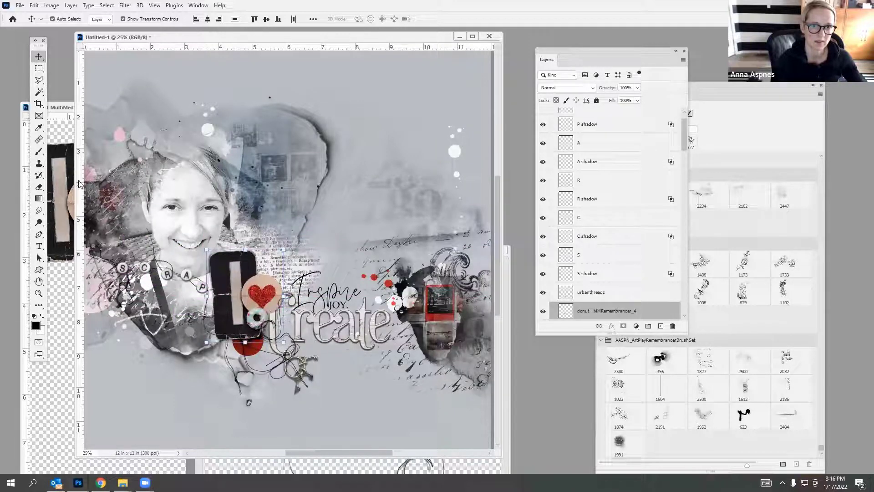
# Copy the splatter black and splatter white layers into the layout, restack them lower, and position them around the keys.
pyautogui.click(69, 182)
pyautogui.click(605, 286)
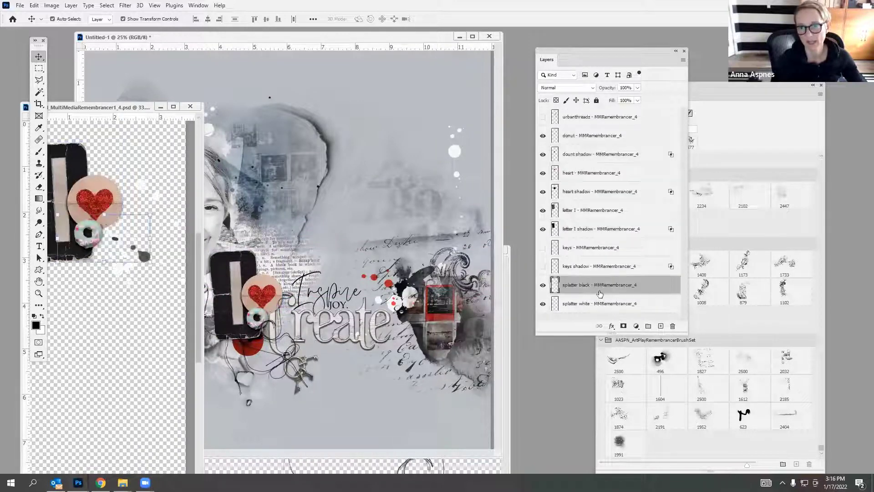
pyautogui.keyDown('shift'); pyautogui.click(600, 301); pyautogui.keyUp('shift')
pyautogui.moveTo(140, 257); pyautogui.dragTo(325, 399)
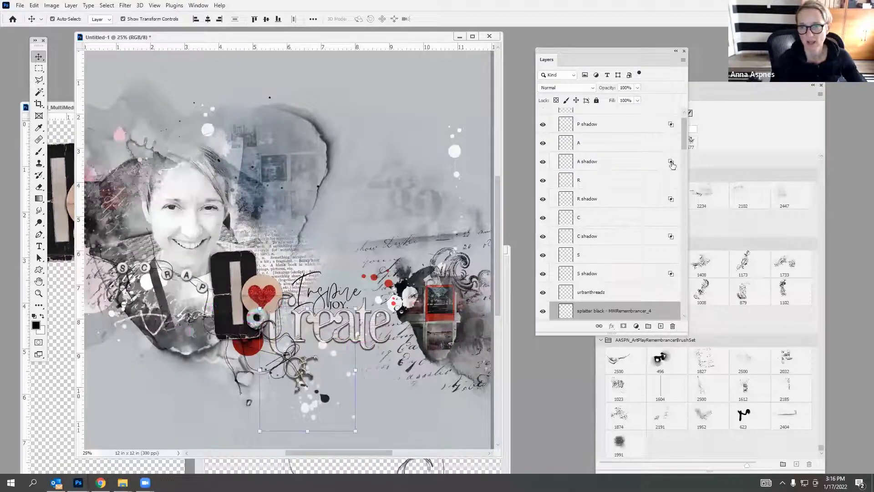
pyautogui.scroll(-5, 672, 165)
pyautogui.moveTo(600, 115); pyautogui.dragTo(609, 291)
pyautogui.moveTo(321, 345); pyautogui.dragTo(310, 345)
# Close the MultiMedia and BTScrapbooking word art documents without saving, and reposition the layout window.
pyautogui.hotkey('ctrl', 'Tab')
pyautogui.hotkey('ctrl', 'w')
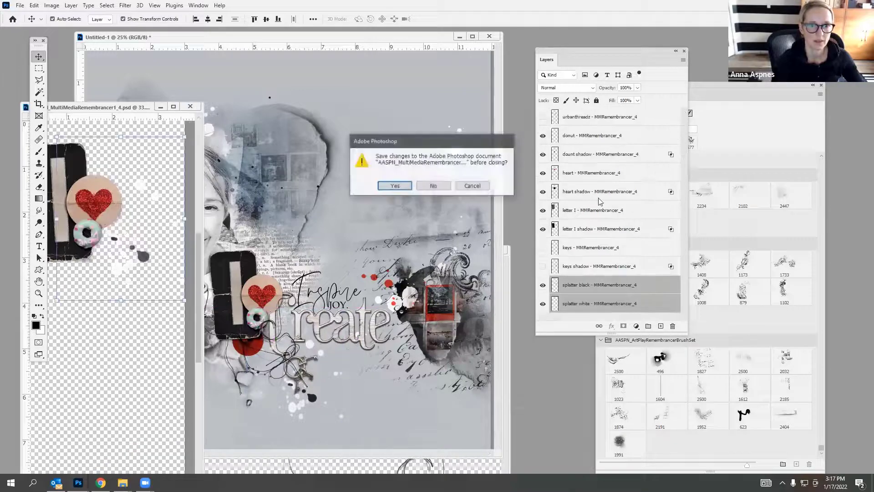
pyautogui.click(434, 186)
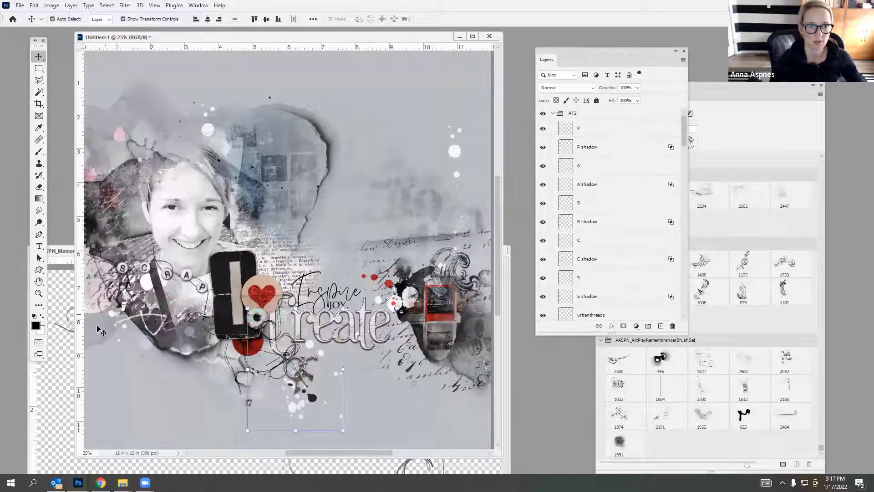
pyautogui.click(496, 250)
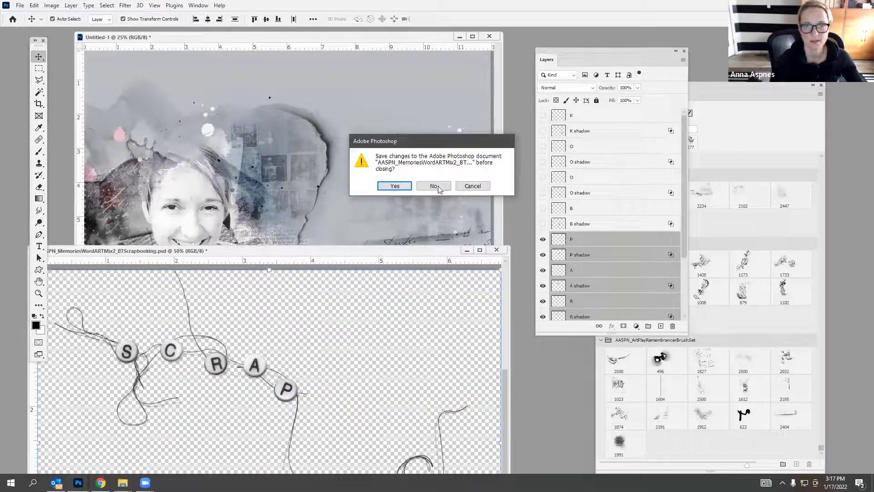
pyautogui.click(434, 186)
pyautogui.moveTo(348, 40); pyautogui.dragTo(322, 37)
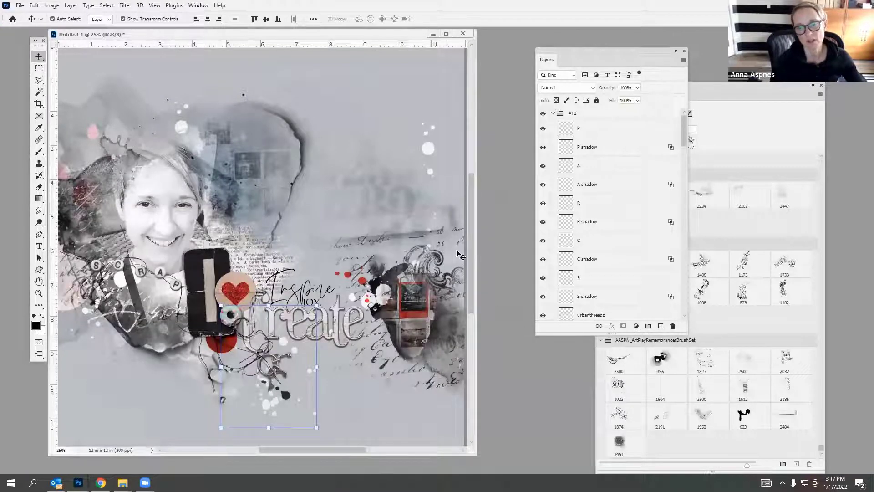
# Add a new layer directly above the SolidPaper2 background and bring up the Notebook5 brushes for it.
pyautogui.click(310, 268)
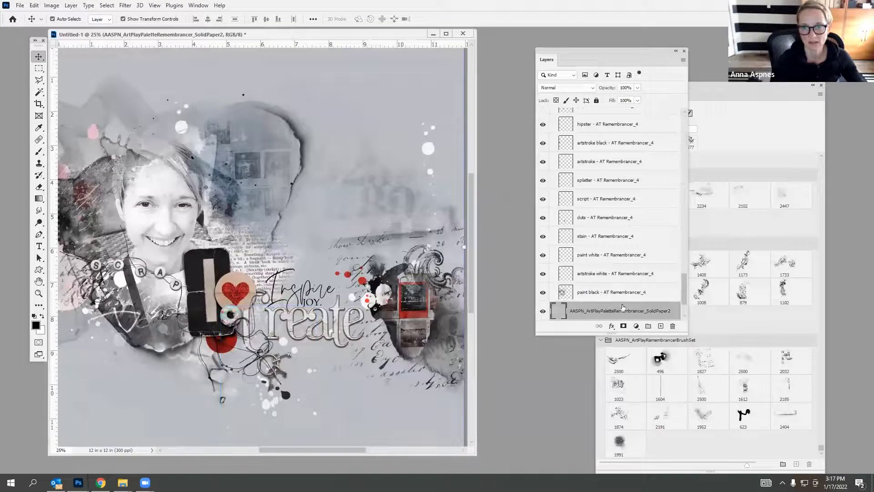
pyautogui.click(661, 327)
pyautogui.moveTo(697, 170)
pyautogui.mouseDown()
pyautogui.moveTo(644, 158)
pyautogui.moveTo(627, 132)
pyautogui.mouseUp()
pyautogui.click(683, 165)
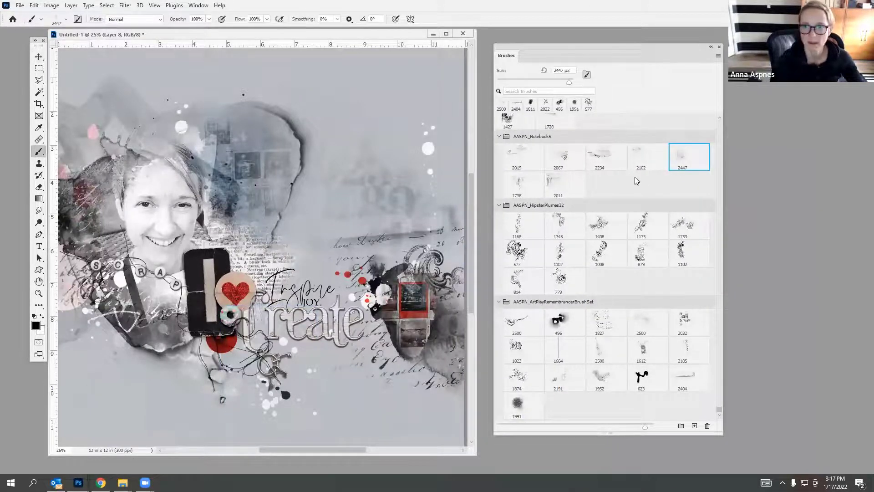
# Try stamping the 2019 px Notebook5 brush on the open area beside the portrait, and undo the stamp.
pyautogui.click(520, 152)
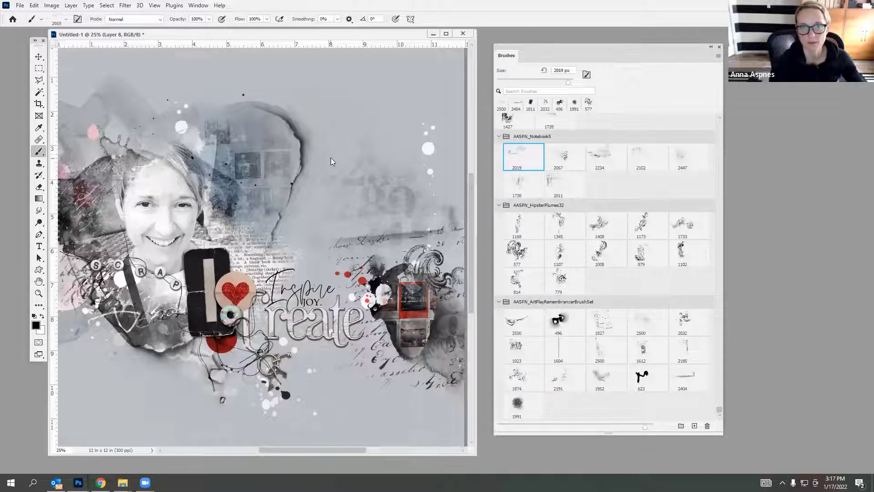
pyautogui.click(333, 163)
pyautogui.click(36, 5)
pyautogui.click(73, 16)
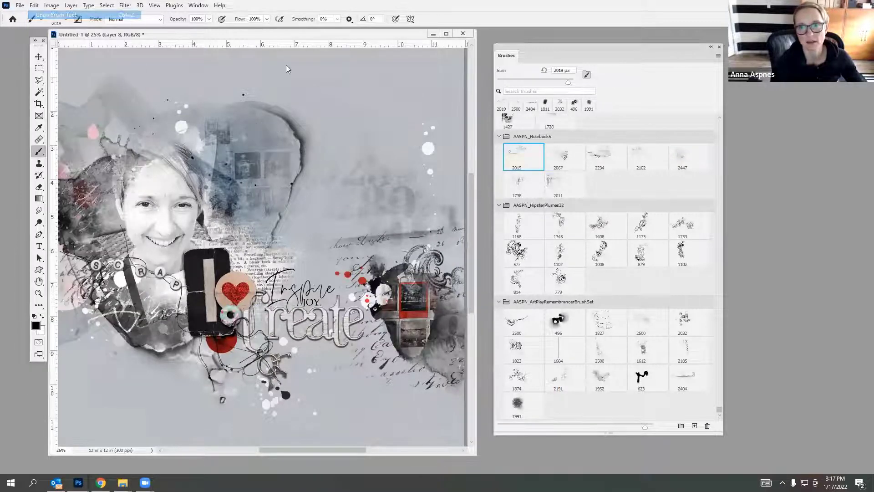
# Stamp the 1738 px Notebook5 brush on the new layer above the Create word art and shift it toward the framed transfer.
pyautogui.click(528, 186)
pyautogui.click(314, 255)
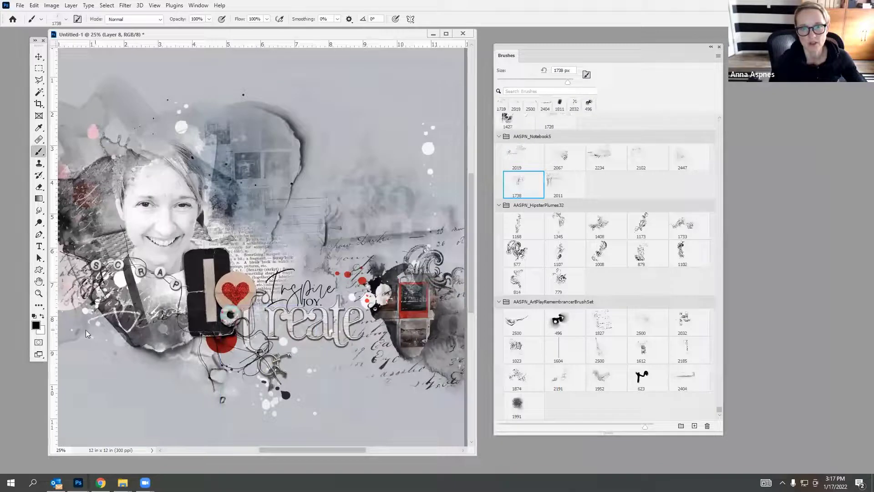
pyautogui.click(40, 58)
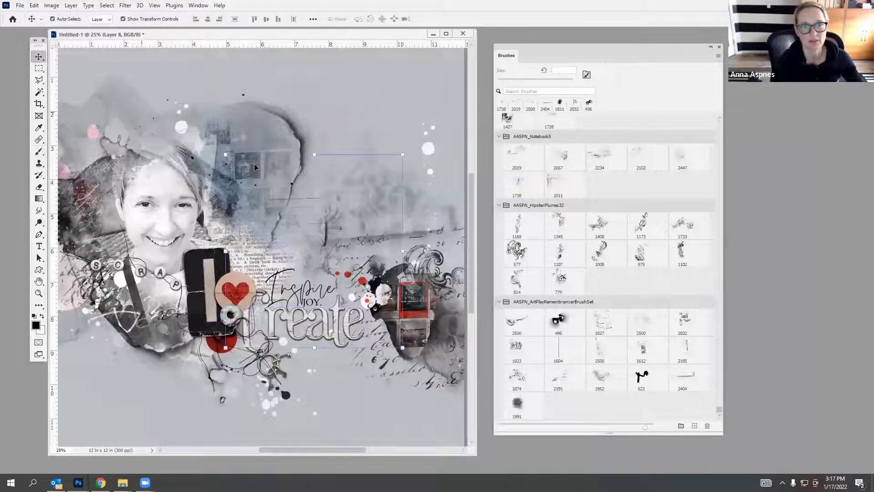
pyautogui.moveTo(326, 228); pyautogui.dragTo(347, 267)
# Try rotating the notebook brushwork about 3 degrees counterclockwise and moving it over the framed transfer, and cancel the transform.
pyautogui.moveTo(432, 191); pyautogui.dragTo(396, 194)
pyautogui.moveTo(425, 167)
pyautogui.mouseDown()
pyautogui.moveTo(426, 159)
pyautogui.moveTo(423, 167)
pyautogui.mouseUp()
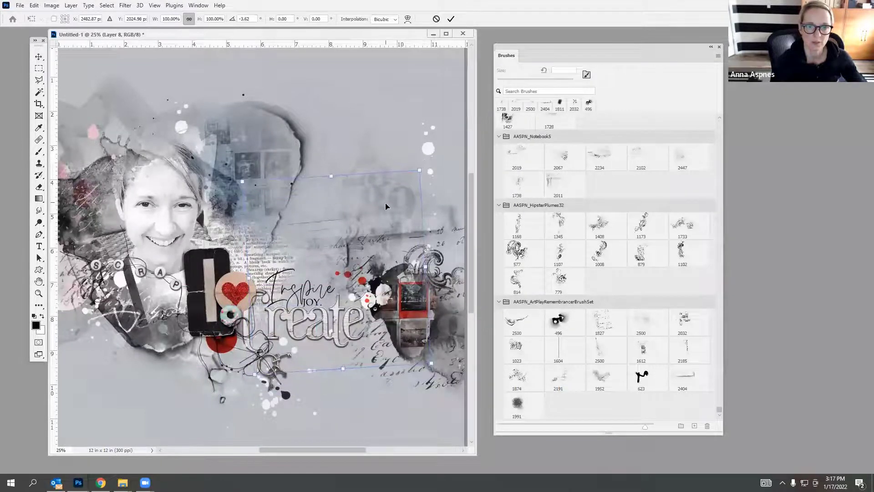
pyautogui.moveTo(384, 202); pyautogui.dragTo(404, 233)
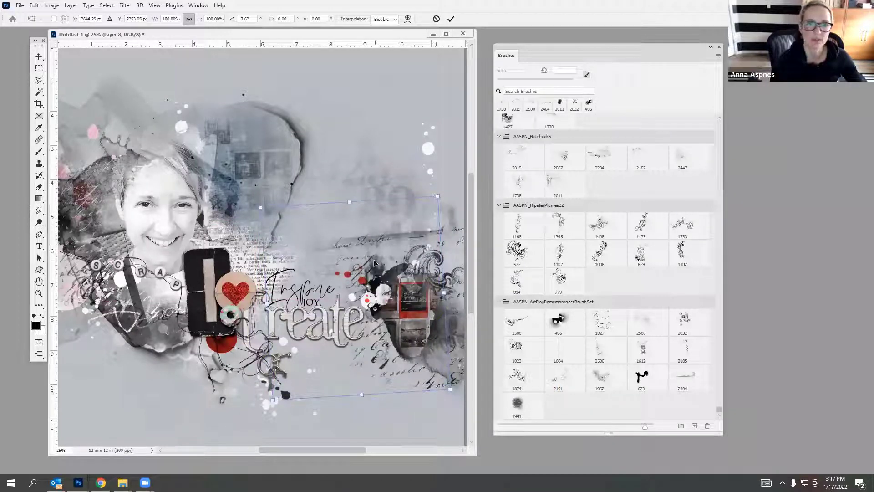
pyautogui.moveTo(440, 188); pyautogui.dragTo(445, 193)
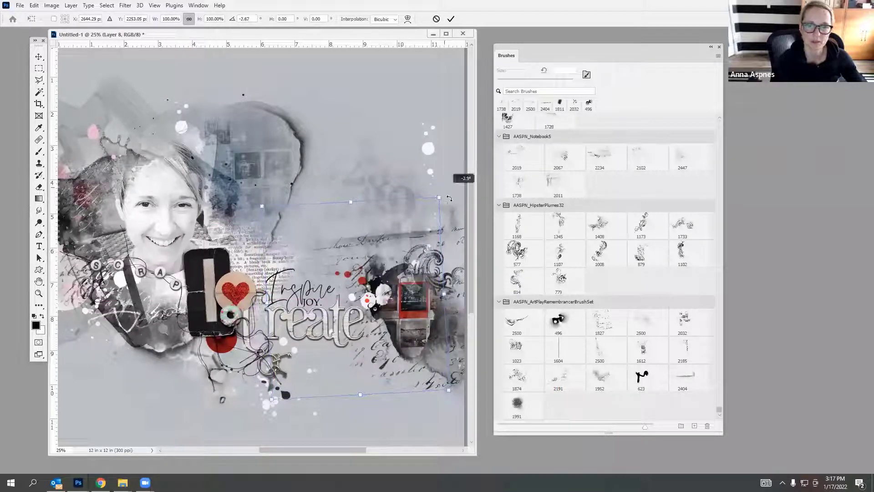
pyautogui.moveTo(422, 225); pyautogui.dragTo(424, 303)
pyautogui.click(436, 20)
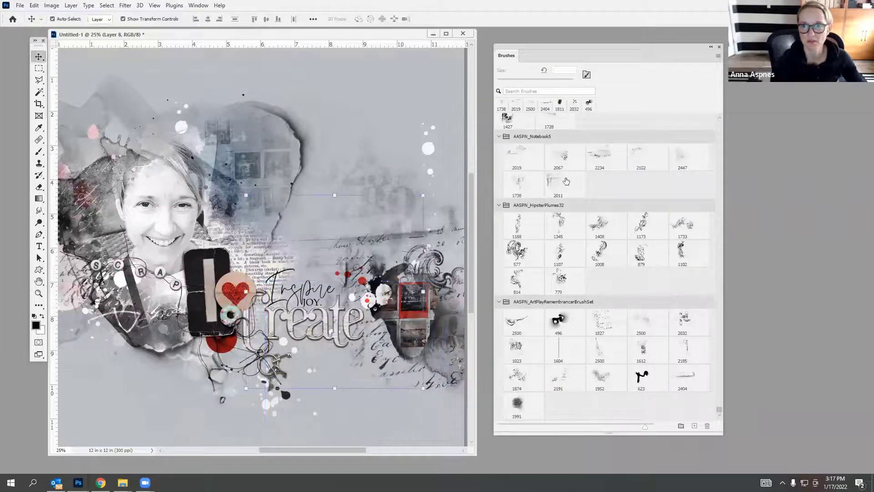
# Choose the 2102 px Notebook5 brush, and hide Layer 8 to compare the layout without its brushwork.
pyautogui.press('b')
pyautogui.click(523, 158)
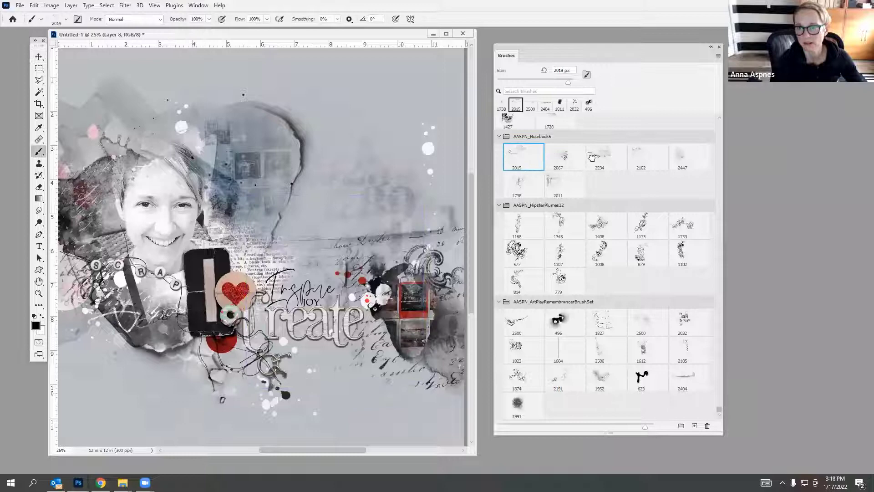
pyautogui.click(646, 159)
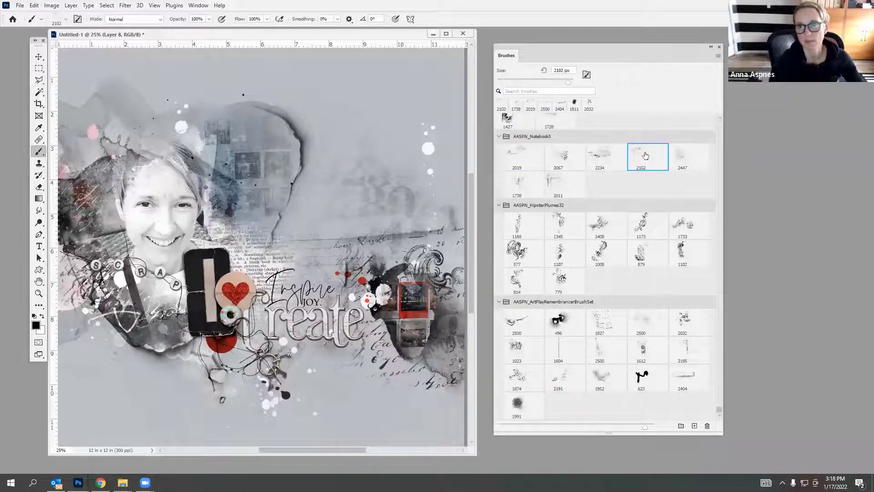
pyautogui.moveTo(589, 60); pyautogui.dragTo(683, 82)
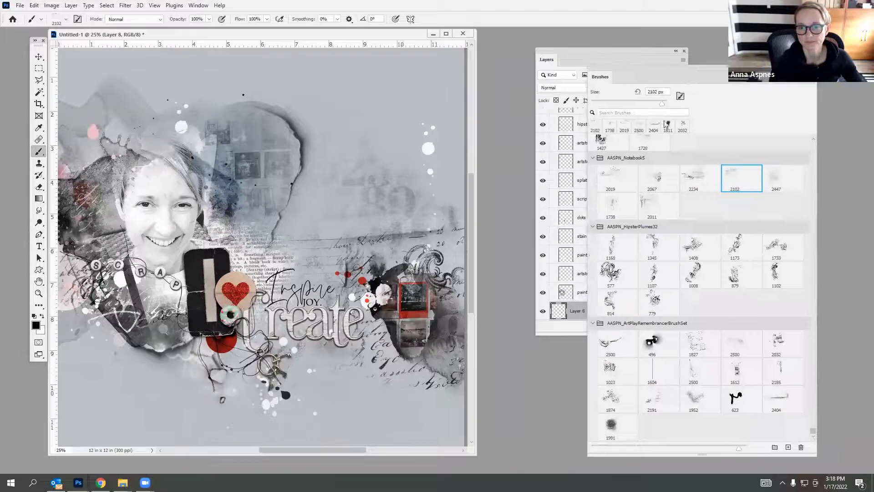
pyautogui.click(565, 310)
pyautogui.click(543, 311)
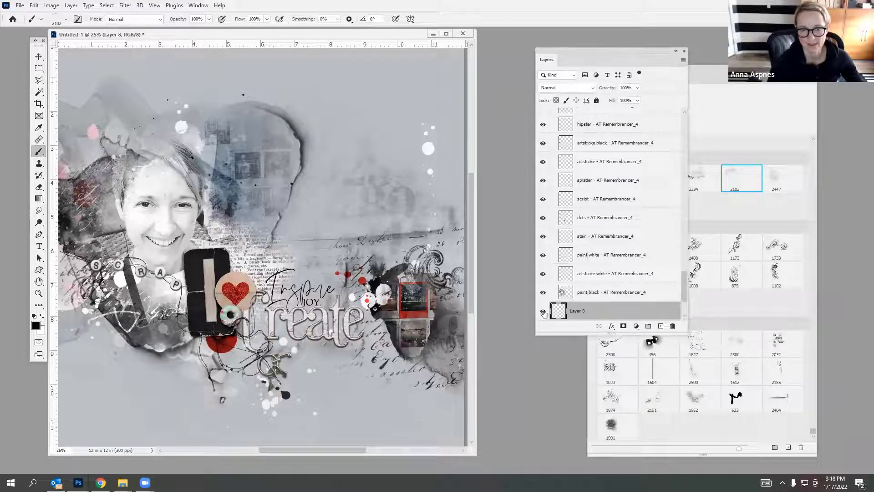
# Undo the hiding of Layer 8 and the previous brushwork trial.
pyautogui.click(34, 5)
pyautogui.click(36, 15)
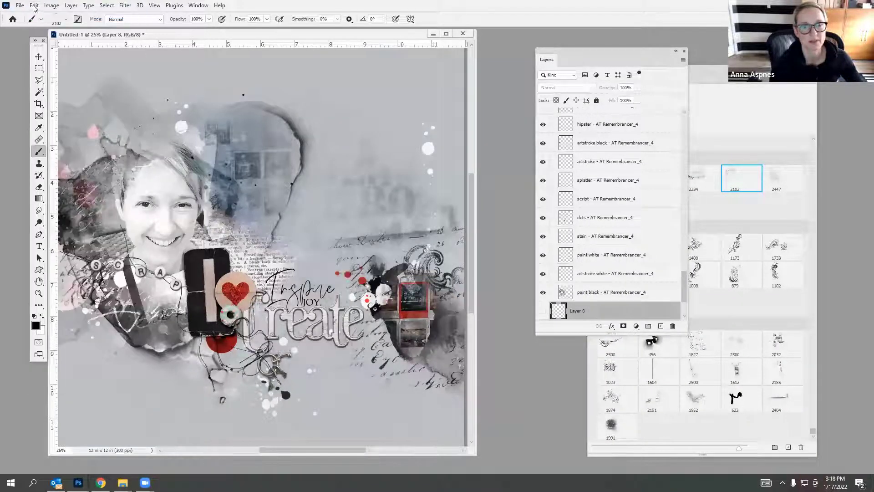
pyautogui.click(35, 5)
pyautogui.click(37, 15)
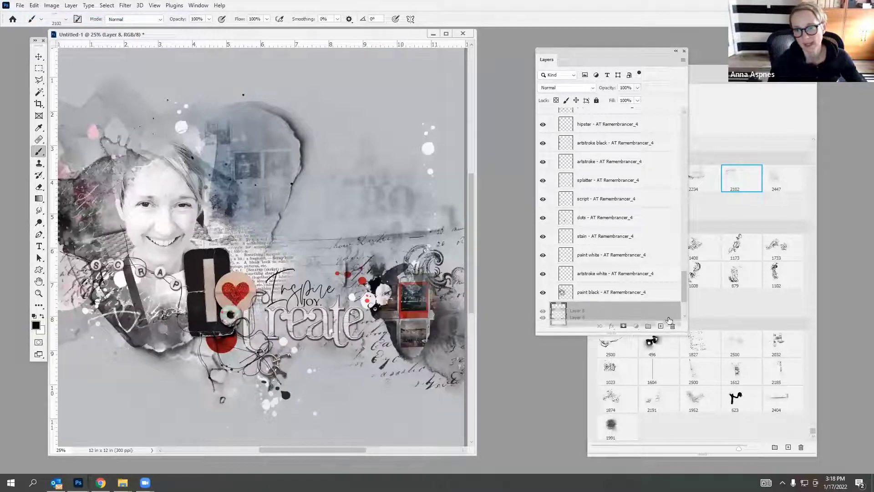
# Stamp the 2102 px Notebook5 brush on Layer 8 below the Create word art and framed transfer, and adjust its placement.
pyautogui.hotkey('ctrl', 'z')
pyautogui.hotkey('ctrl', 'shift', 'z')
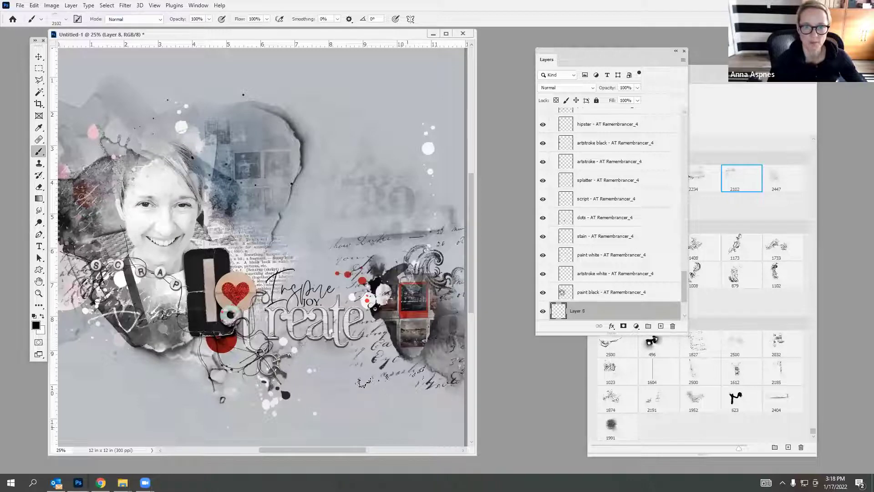
pyautogui.hotkey('ctrl', 't')
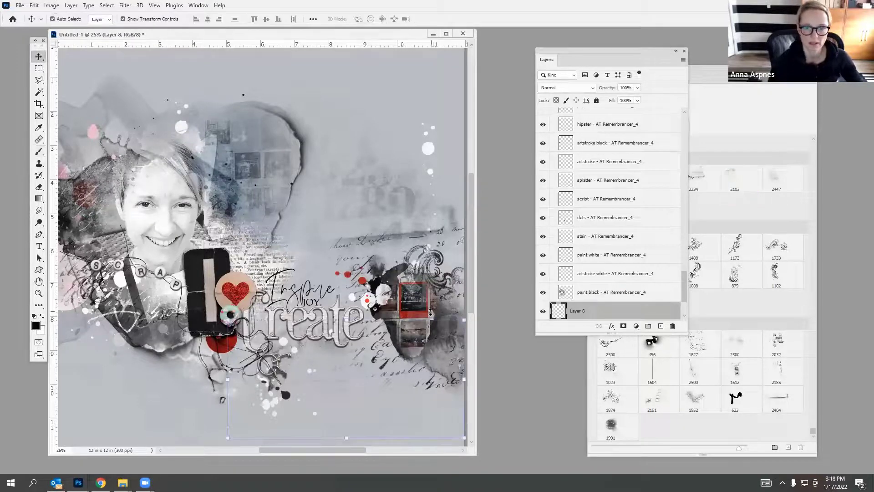
pyautogui.moveTo(432, 313); pyautogui.dragTo(429, 305)
pyautogui.click(451, 19)
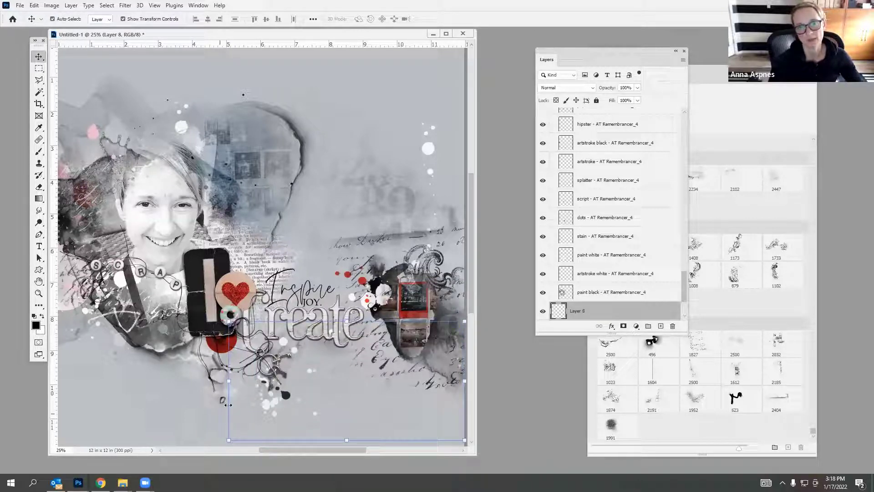
# Enlarge the SolidPaper2 background paper to 100.33% to cover the canvas edges fully.
pyautogui.moveTo(231, 456); pyautogui.dragTo(230, 473)
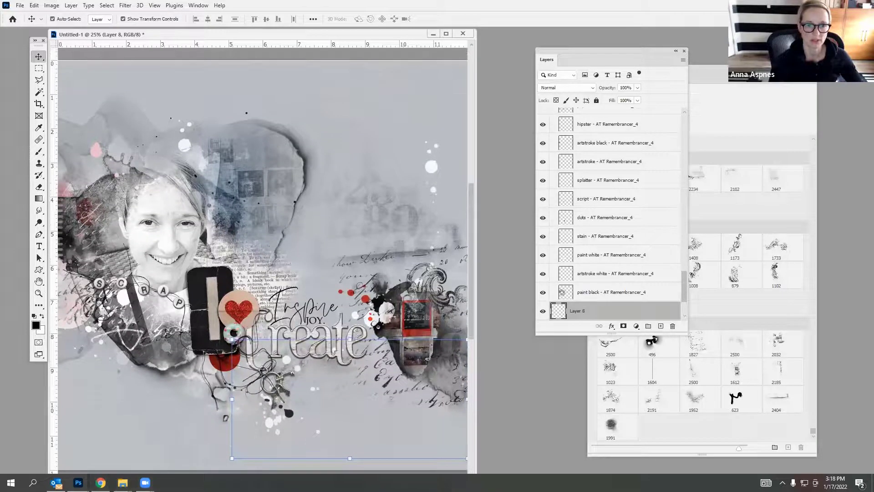
pyautogui.click(155, 5)
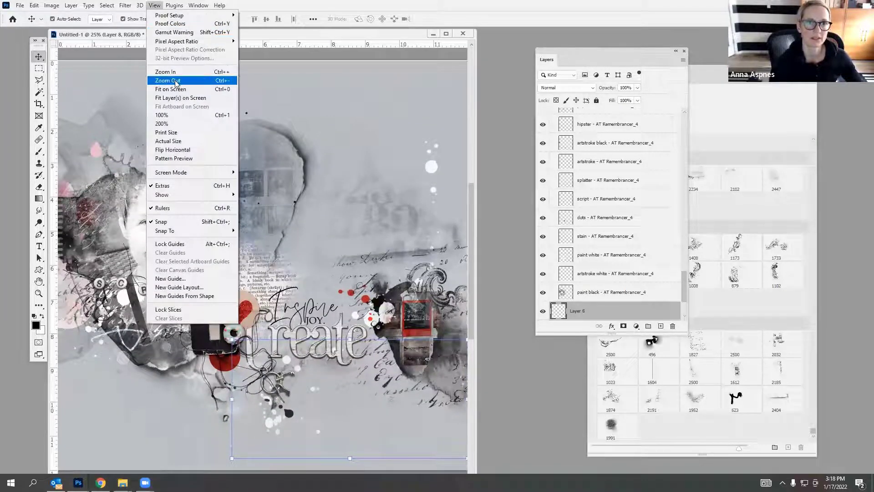
pyautogui.click(172, 80)
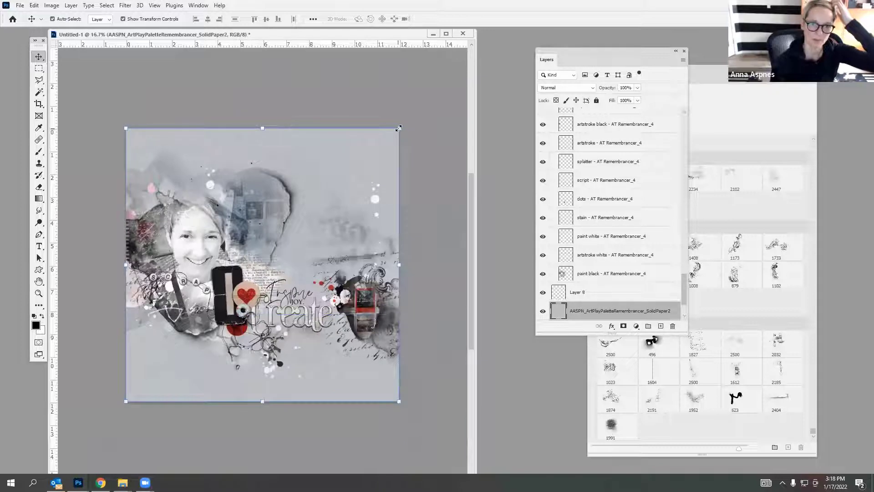
pyautogui.moveTo(400, 128); pyautogui.dragTo(399, 128)
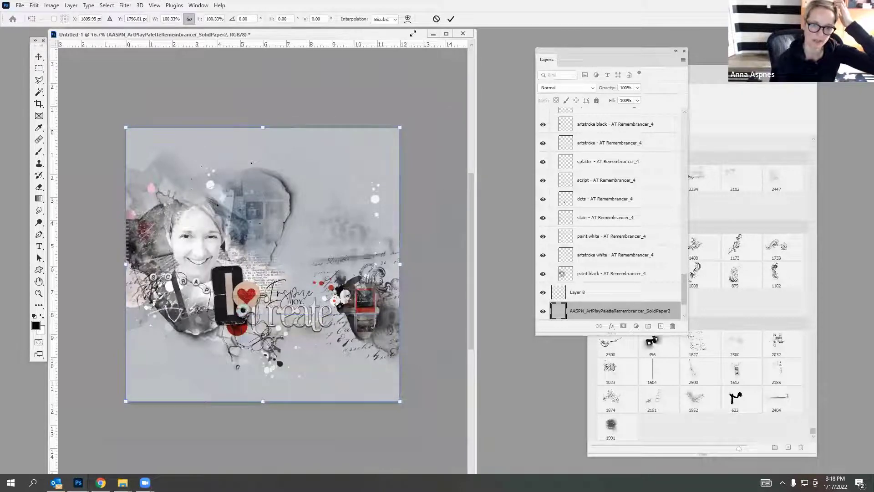
pyautogui.press('Return')
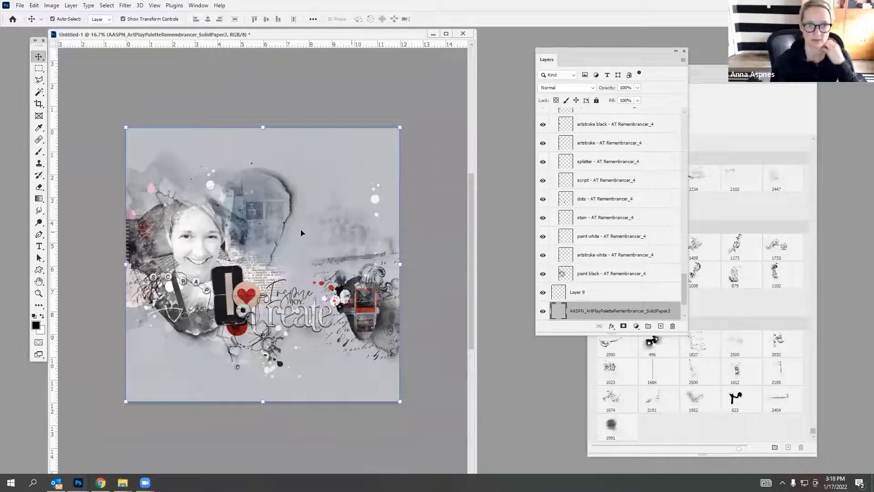
# Save the layout as the layered Photoshop file 1RemembrancerLayout3 in the Release folder under New Releases.
pyautogui.click(20, 5)
pyautogui.click(33, 115)
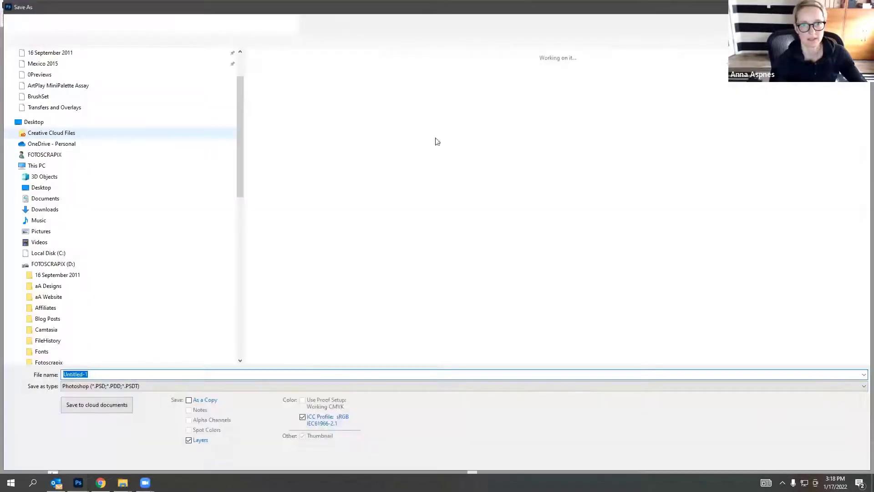
pyautogui.click(431, 144)
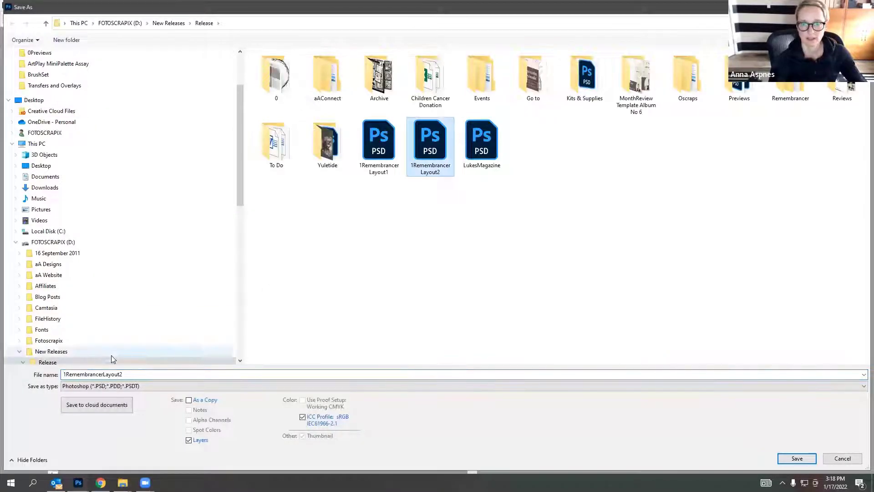
pyautogui.doubleClick(134, 374)
pyautogui.click(125, 374)
pyautogui.press('BackSpace')
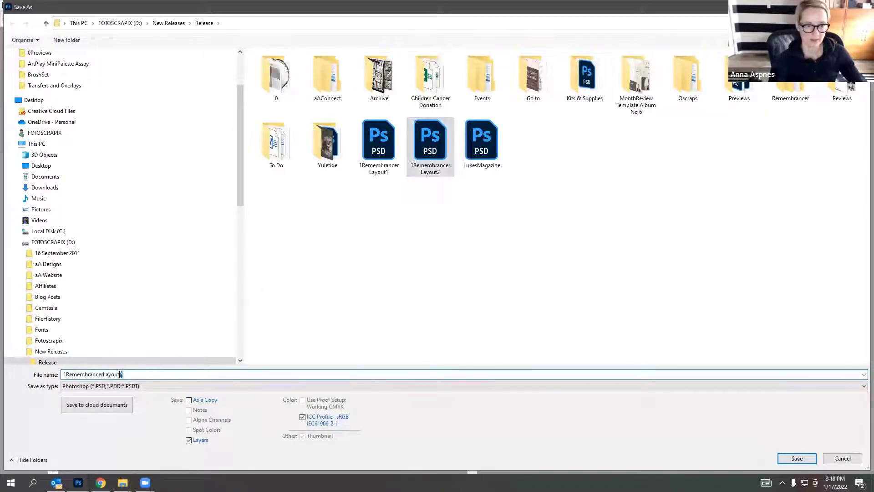
pyautogui.write('3')
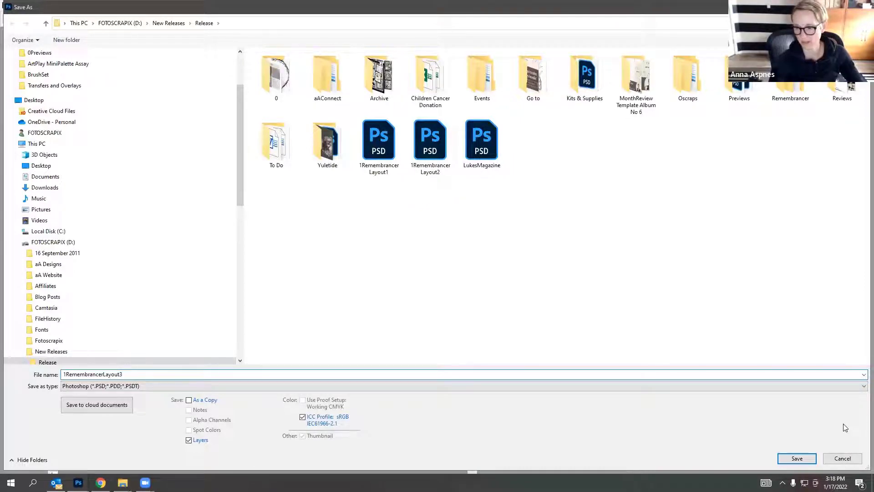
pyautogui.press('Return')
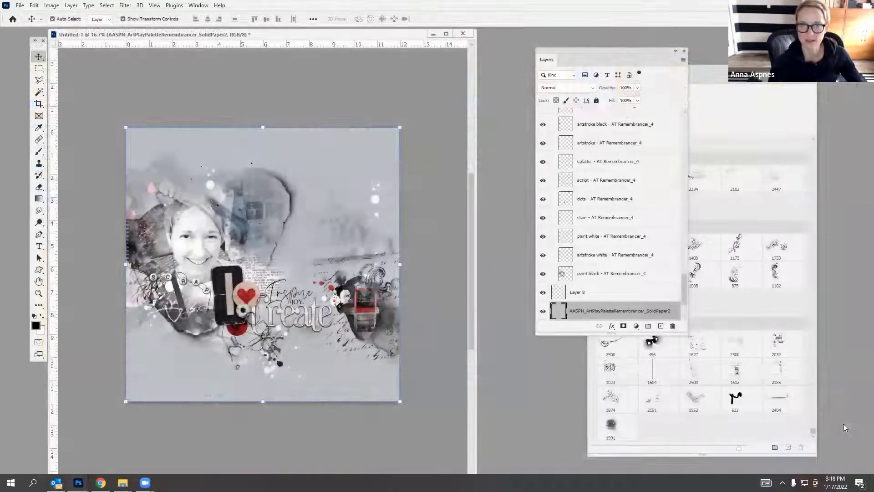
pyautogui.click(454, 145)
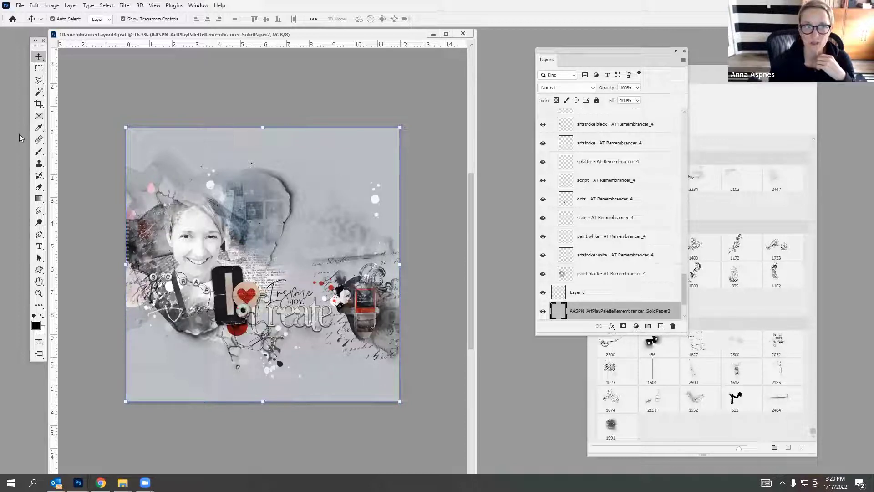
# Rotate the Create word art about -2.30 degrees.
pyautogui.click(316, 311)
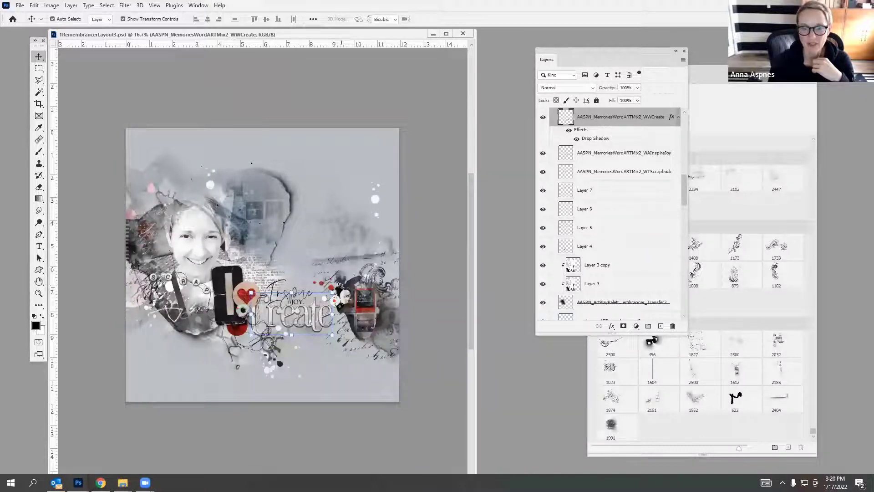
pyautogui.moveTo(339, 285); pyautogui.dragTo(338, 283)
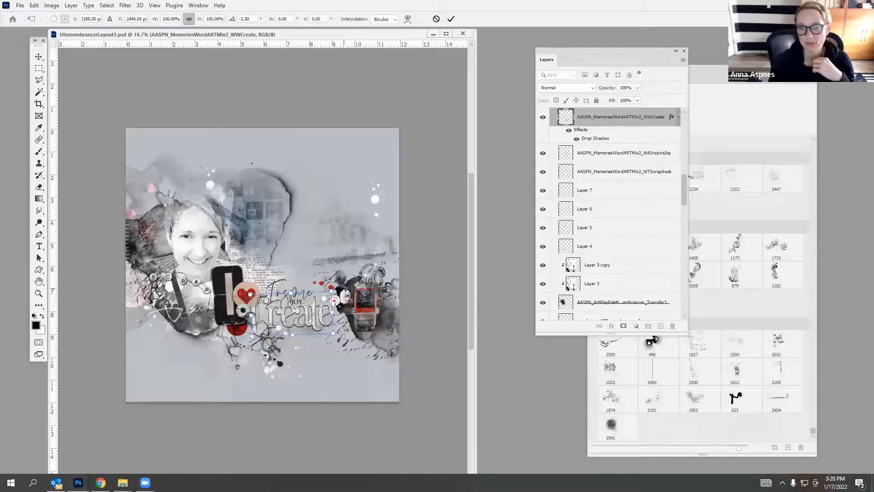